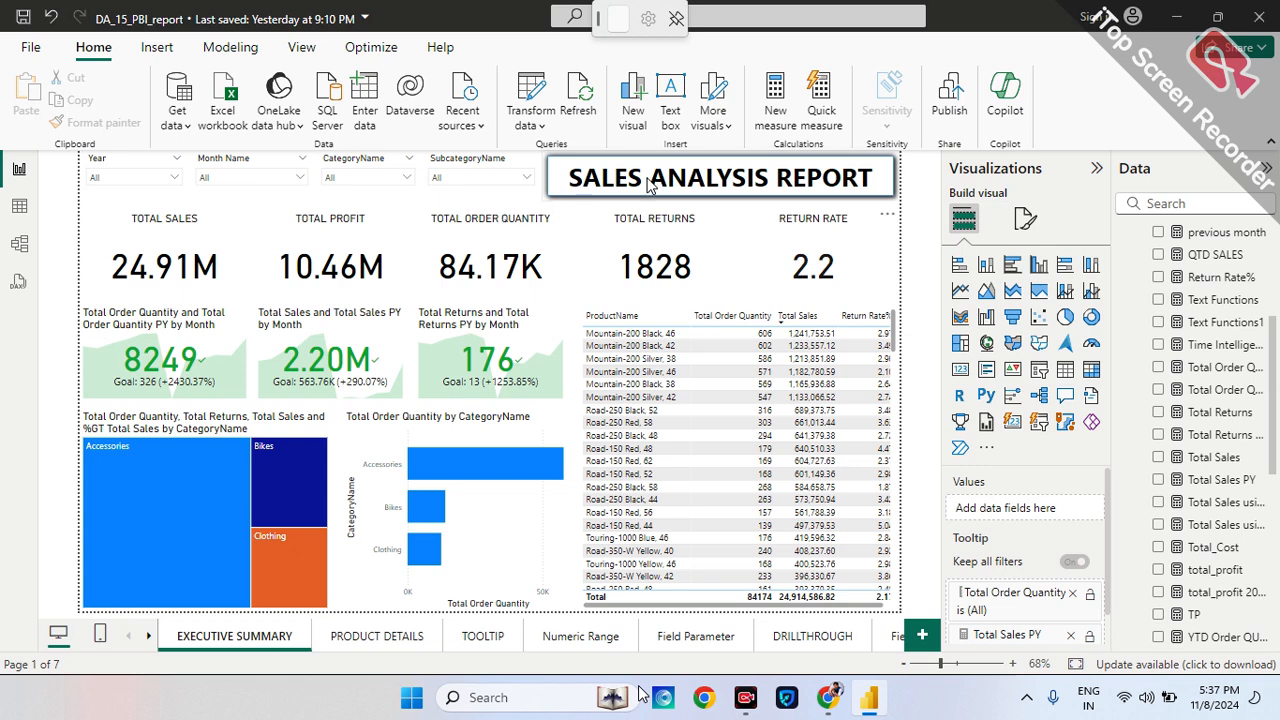
- Review the report pages from PRODUCT DETAILS through DRILLTHROUGH, including the available new-parameter types on the Numeric Range page
click(364, 640)
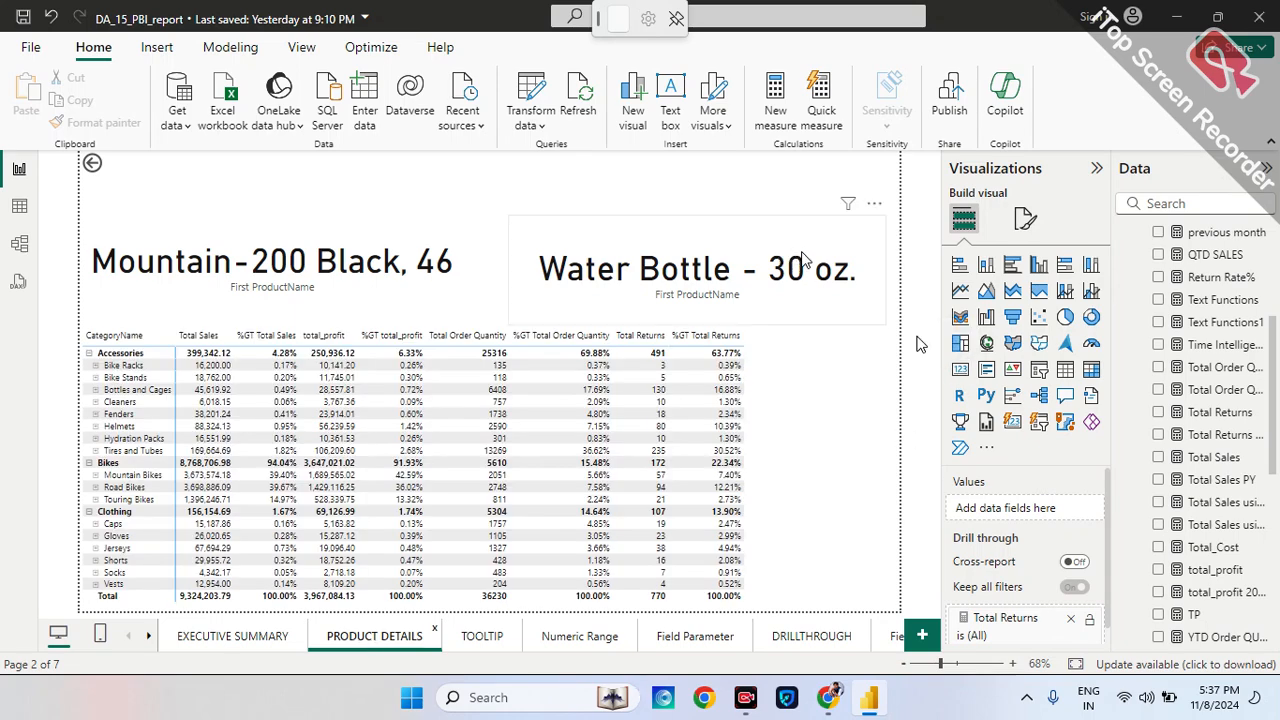
click(494, 639)
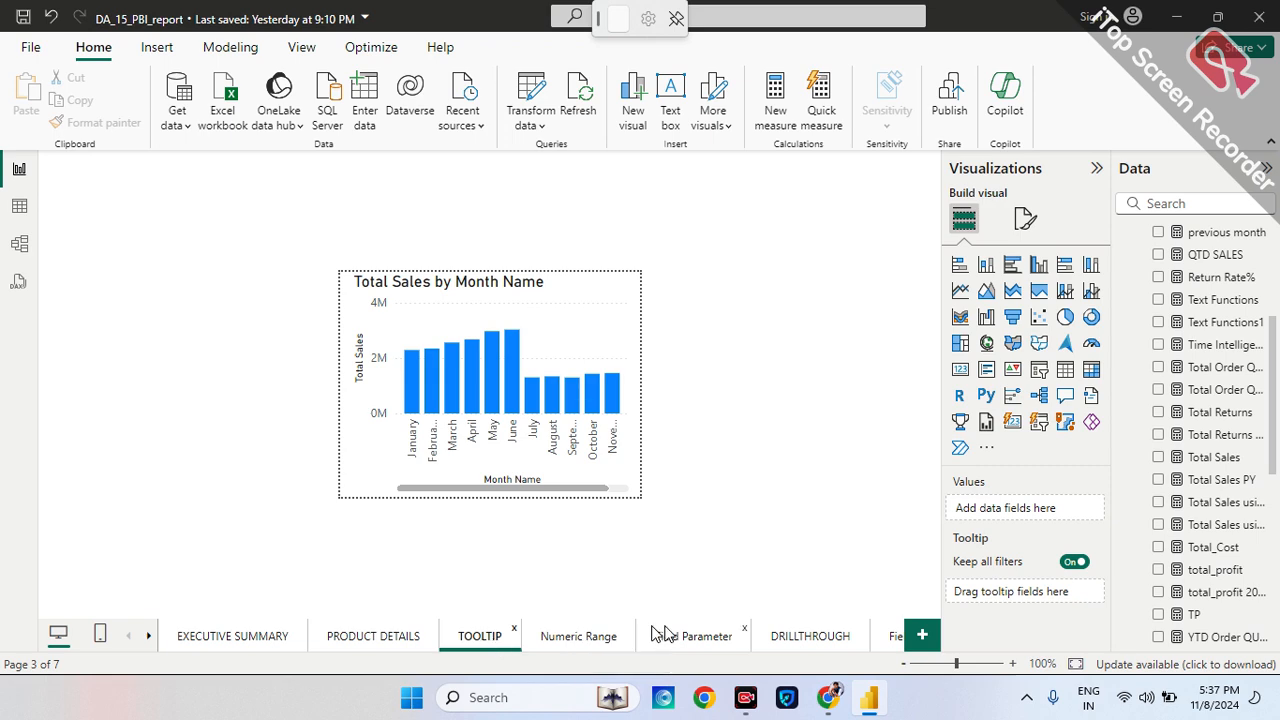
click(680, 639)
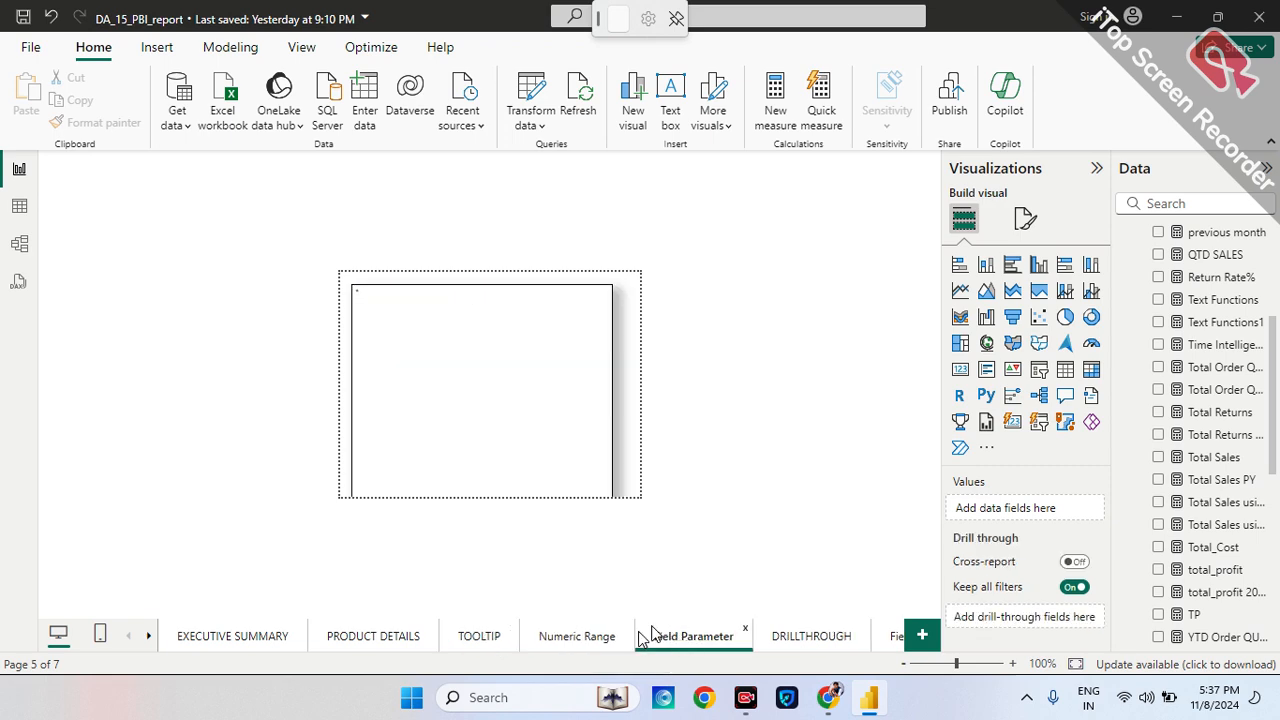
click(580, 640)
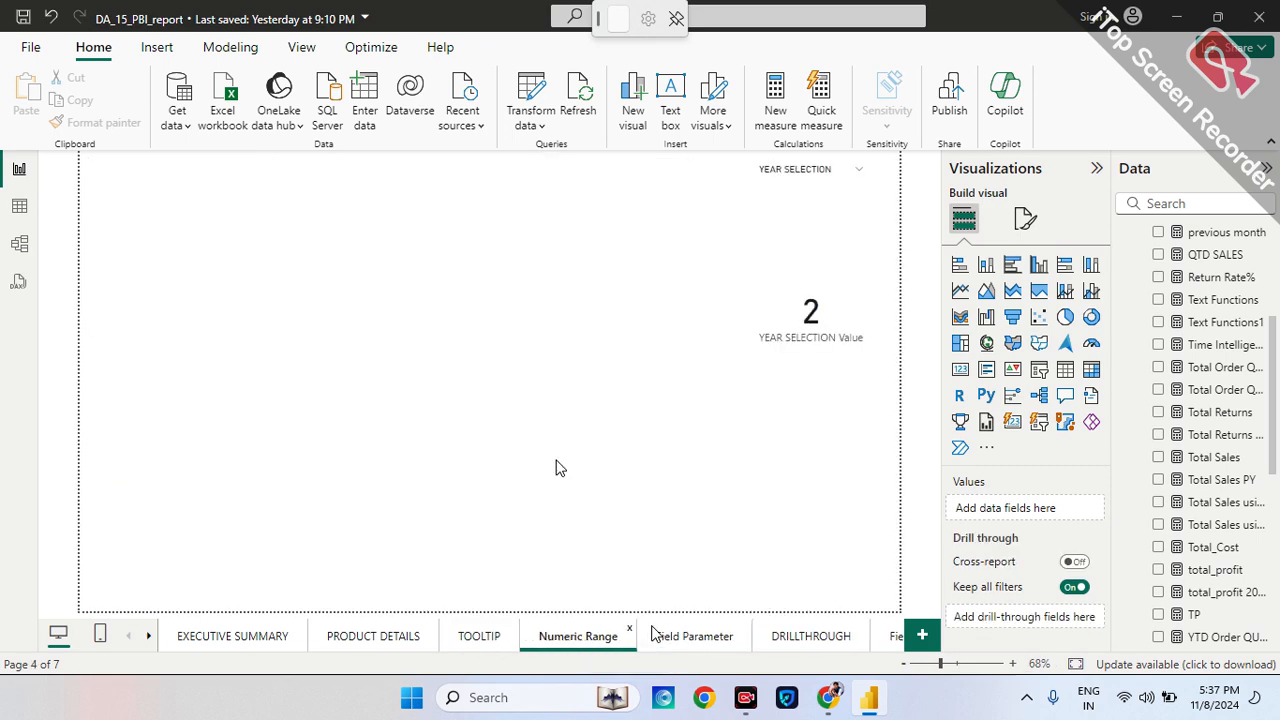
click(229, 47)
click(388, 120)
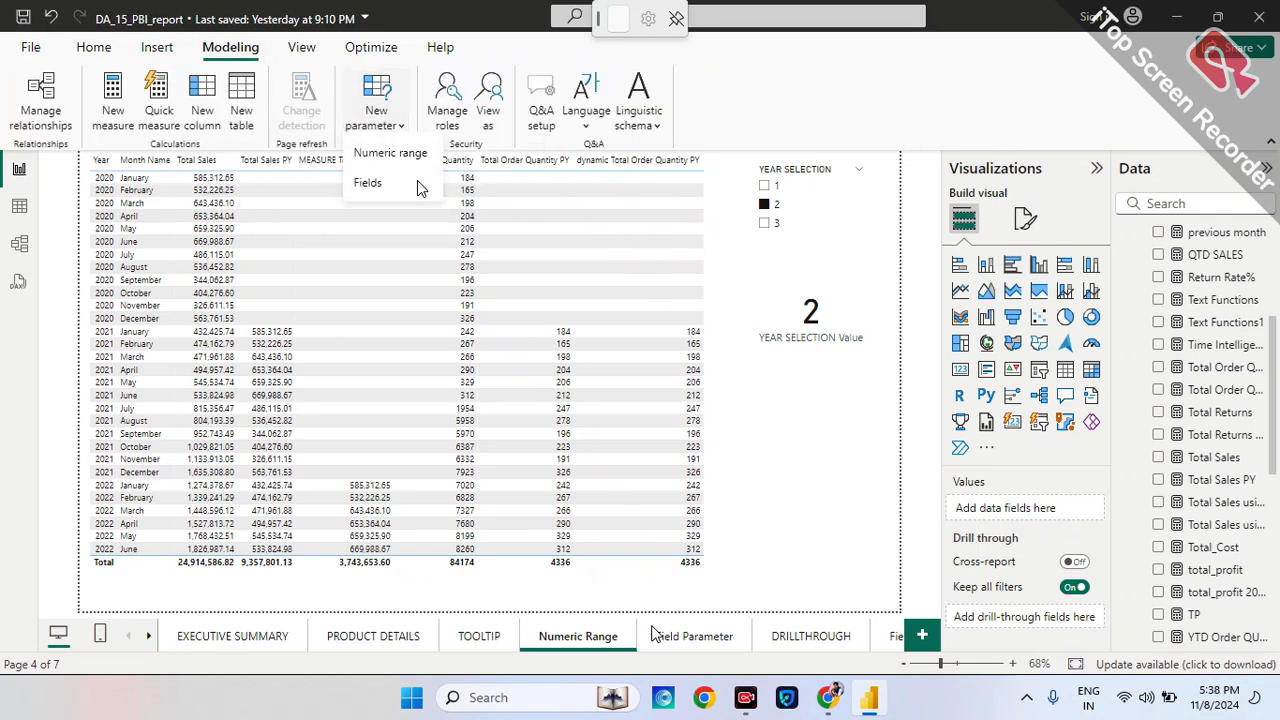
click(745, 80)
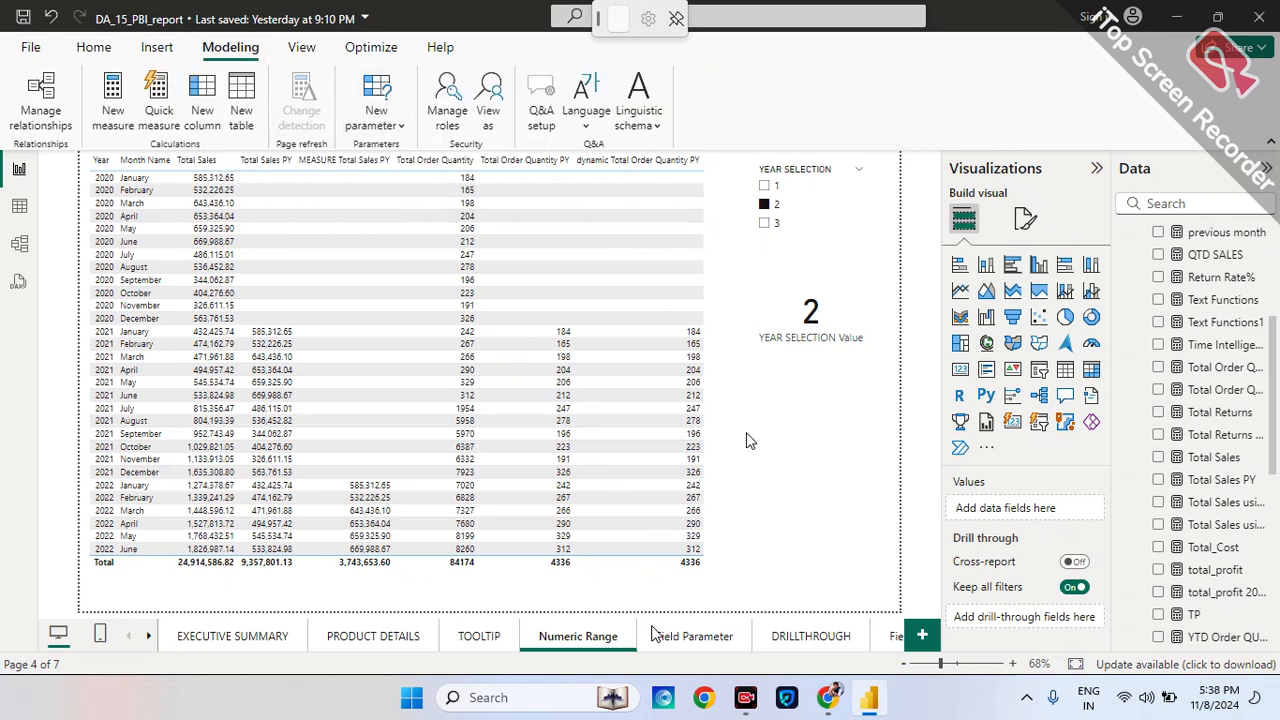
click(810, 637)
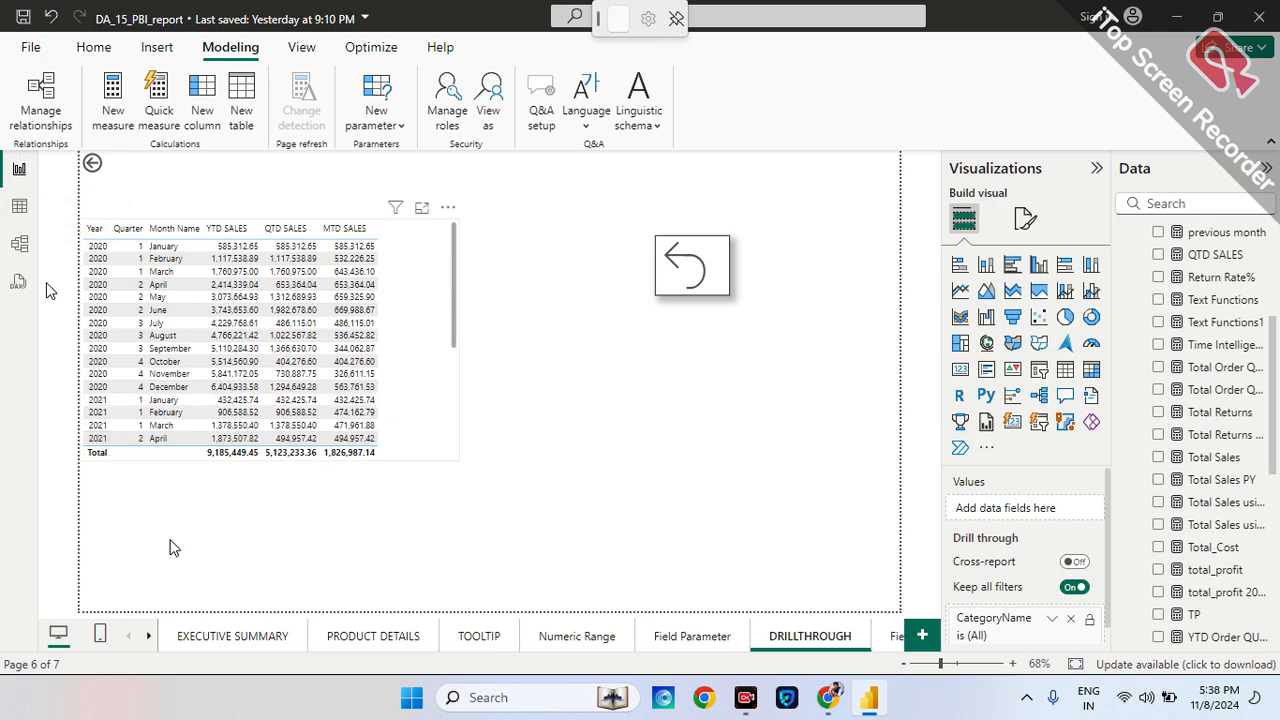
- Compare the EXECUTIVE SUMMARY page with the PRODUCT DETAILS page, ending on EXECUTIVE SUMMARY
click(240, 645)
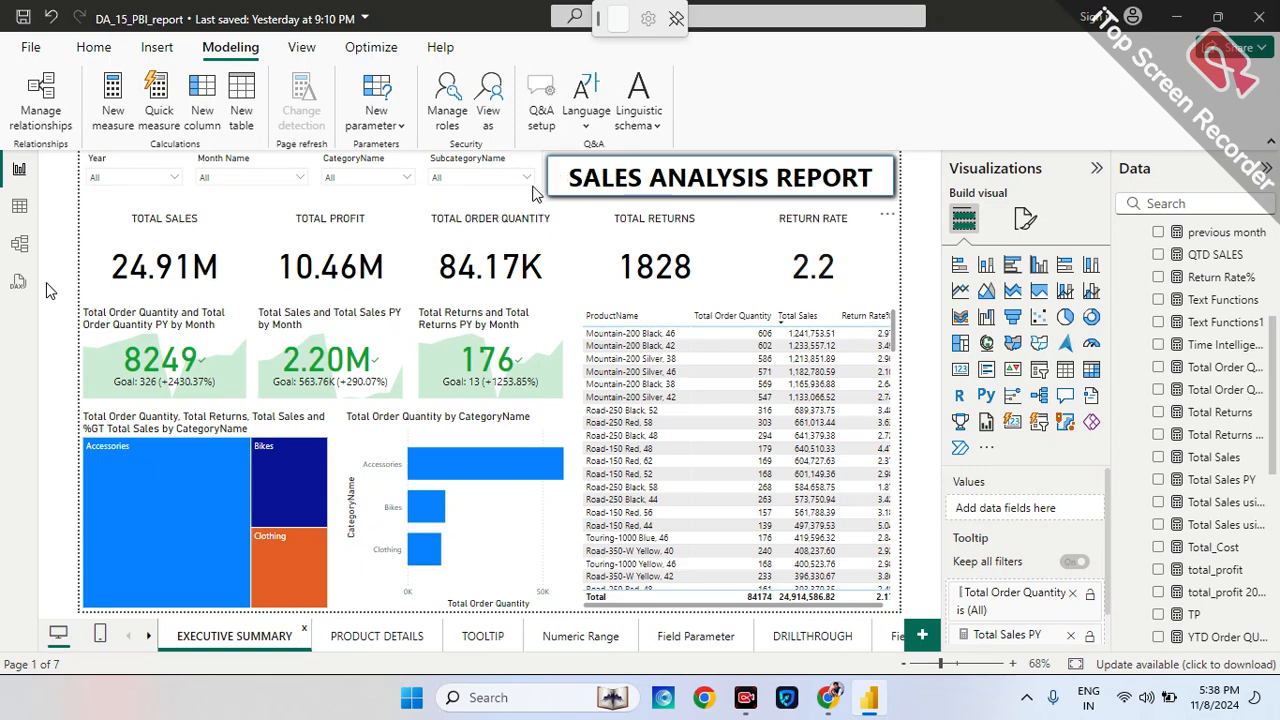
click(385, 645)
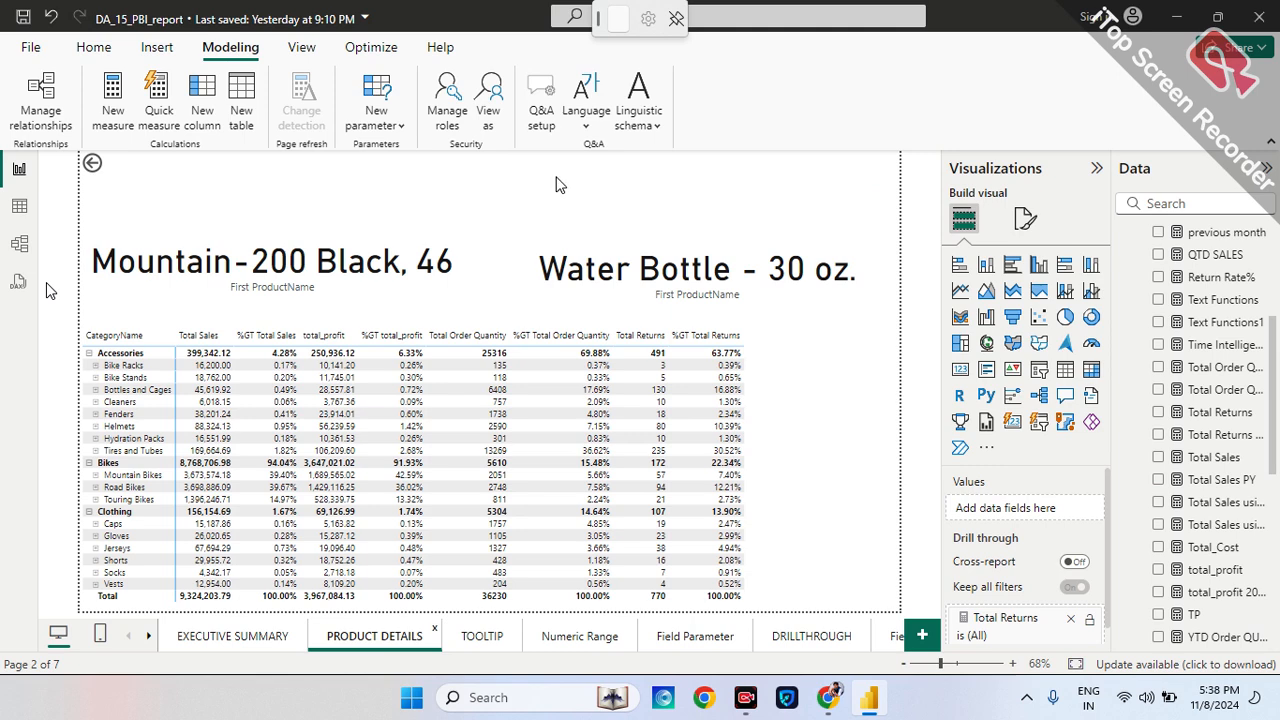
click(252, 641)
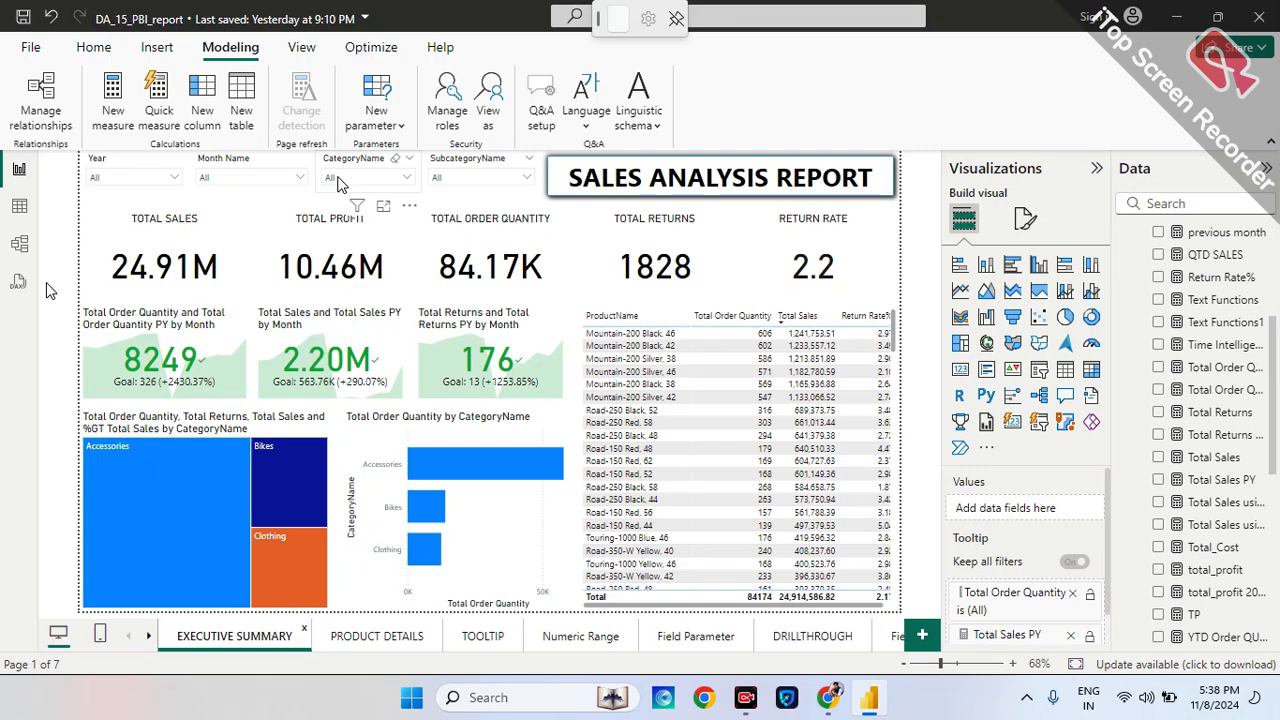
click(390, 640)
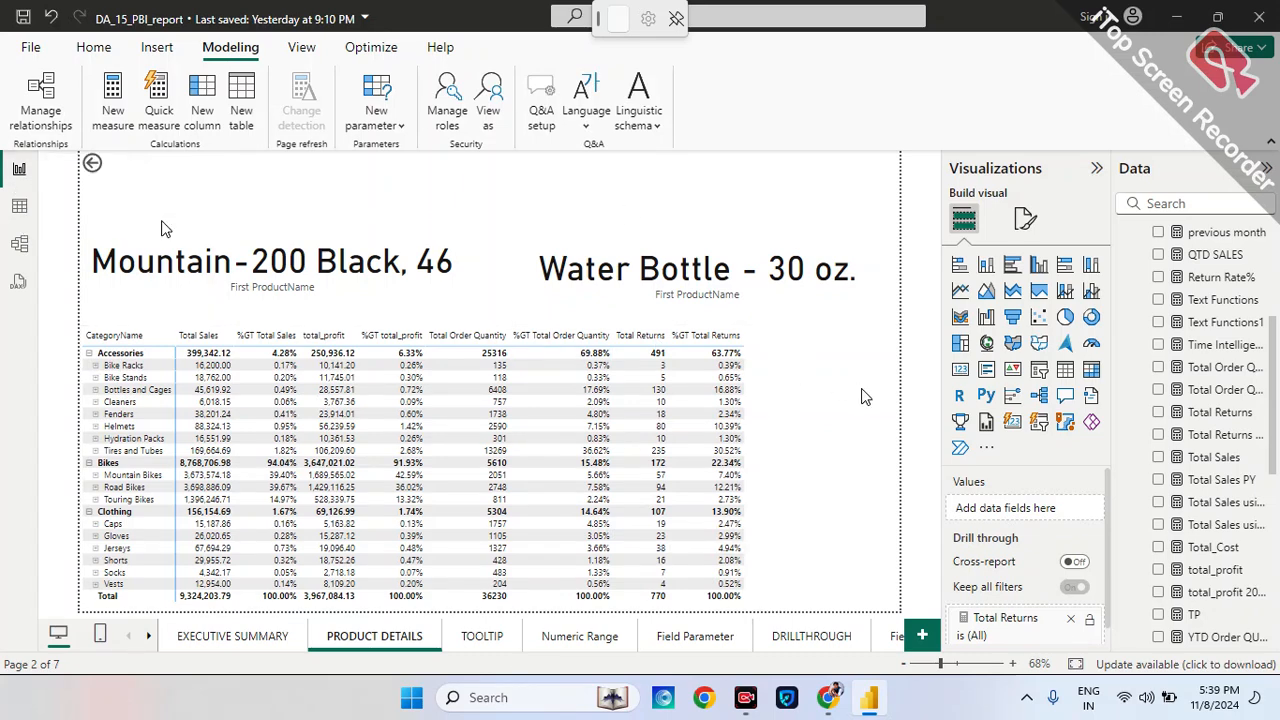
click(253, 644)
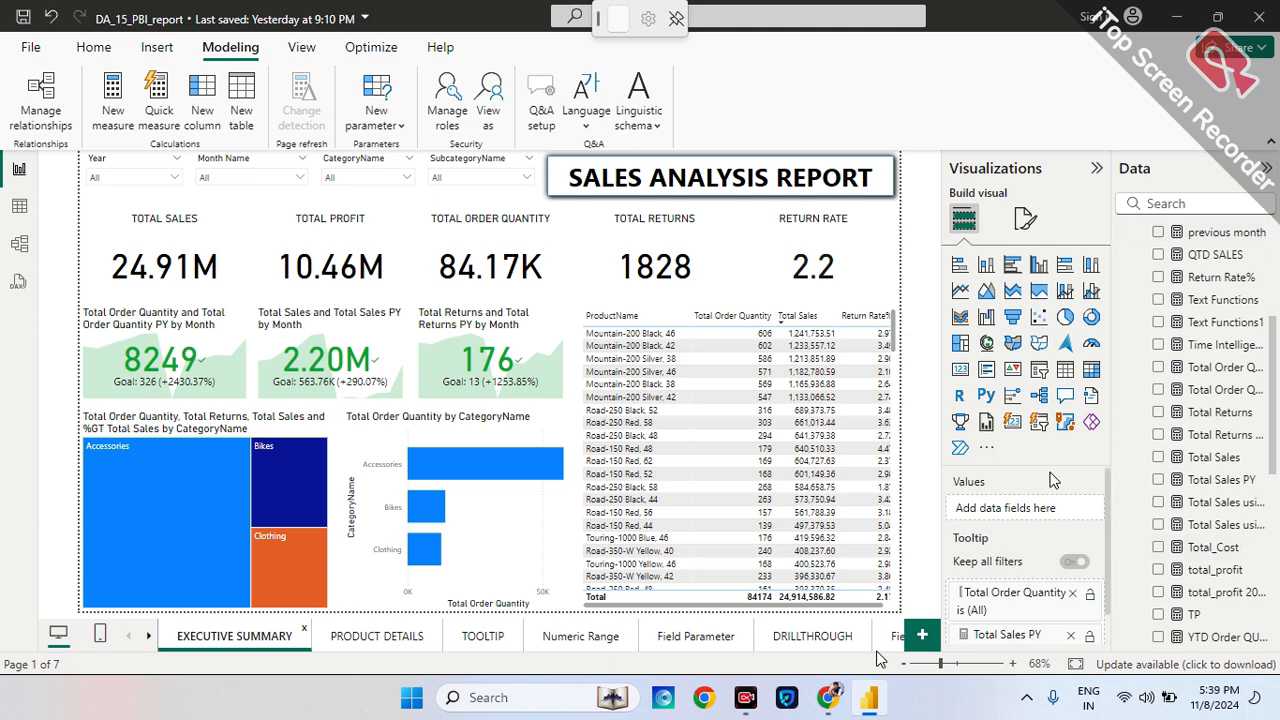
- Add a blank report page and create a new measure in the CALCULATIONS table
click(922, 636)
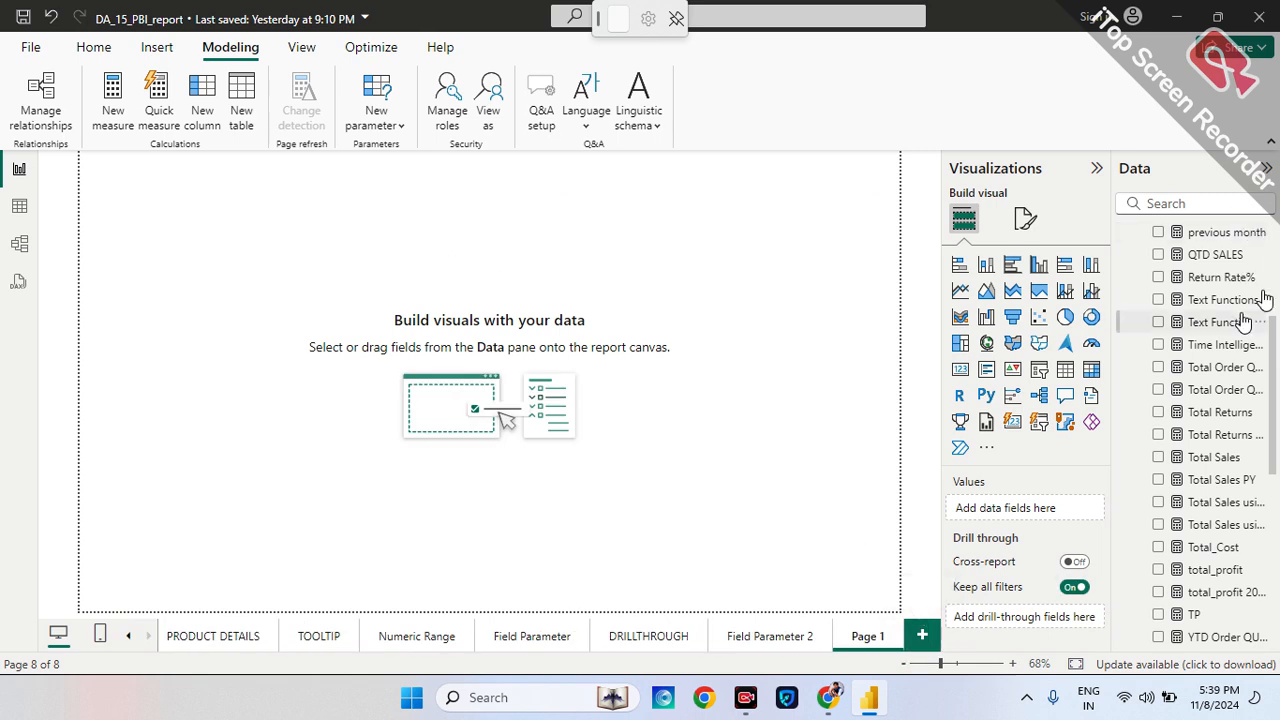
scroll(1265, 298, up, 5)
scroll(1245, 315, down, 5)
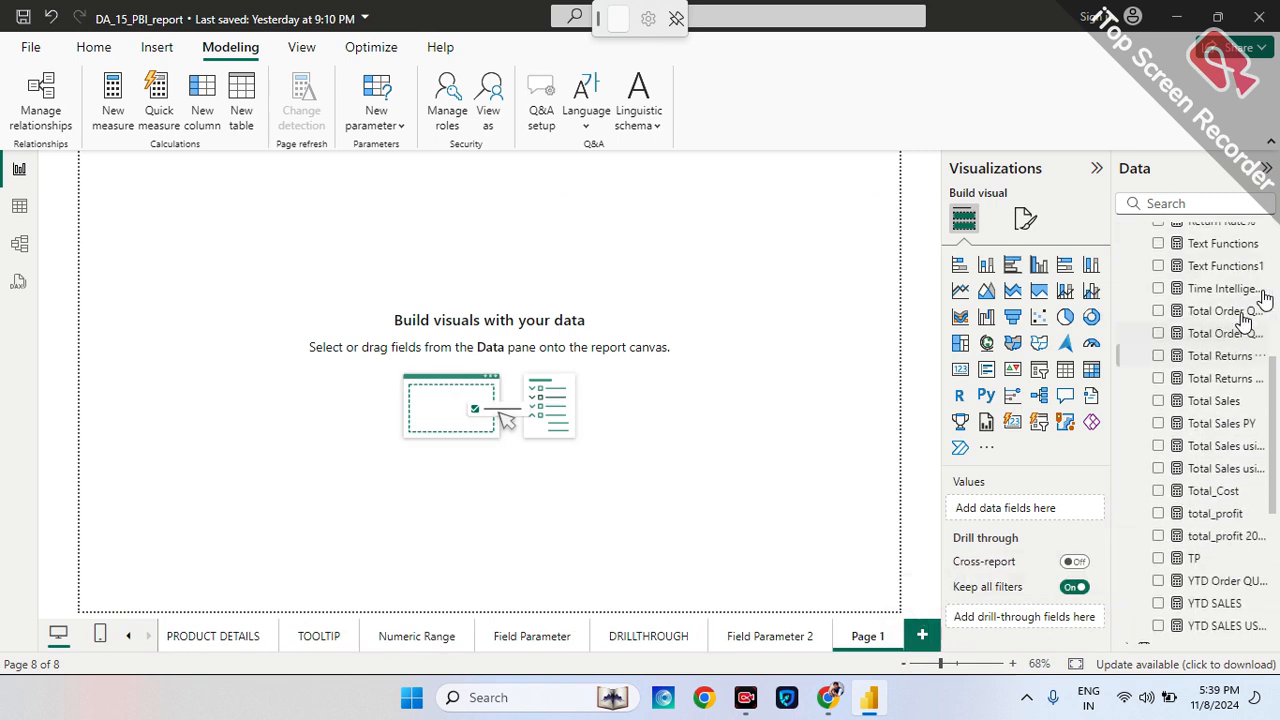
scroll(1250, 290, up, 5)
click(1259, 236)
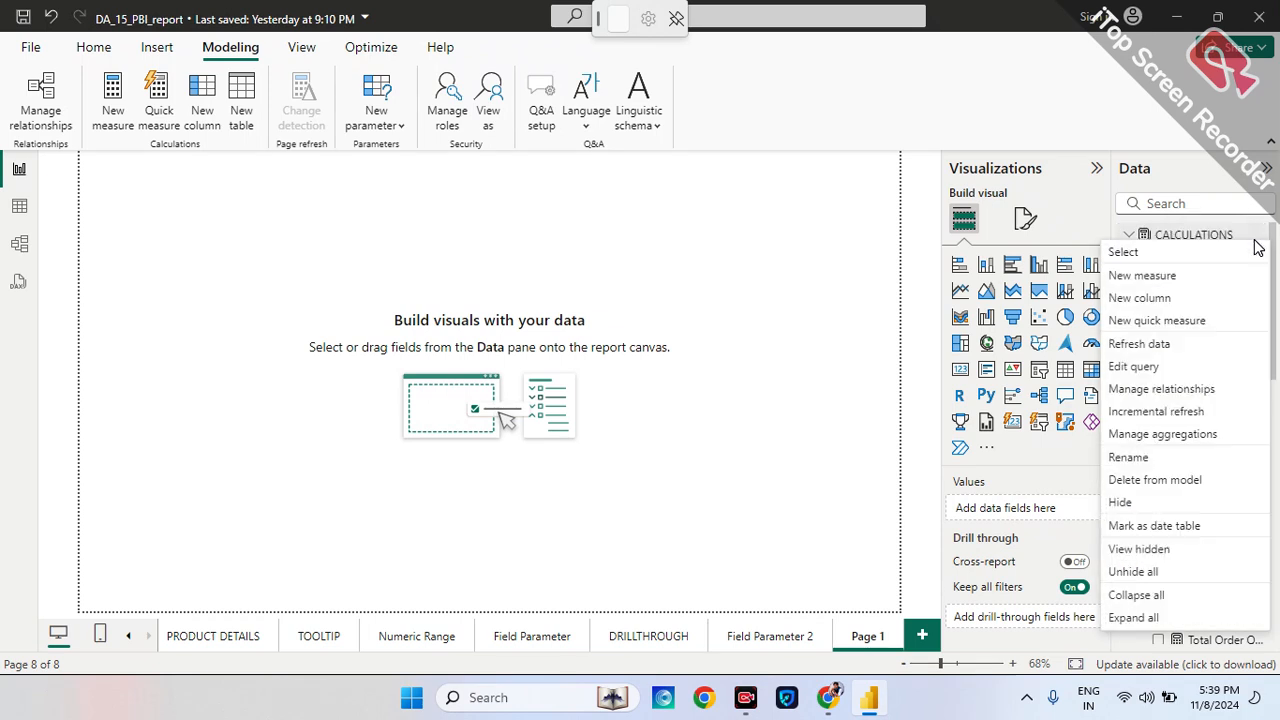
key(Escape)
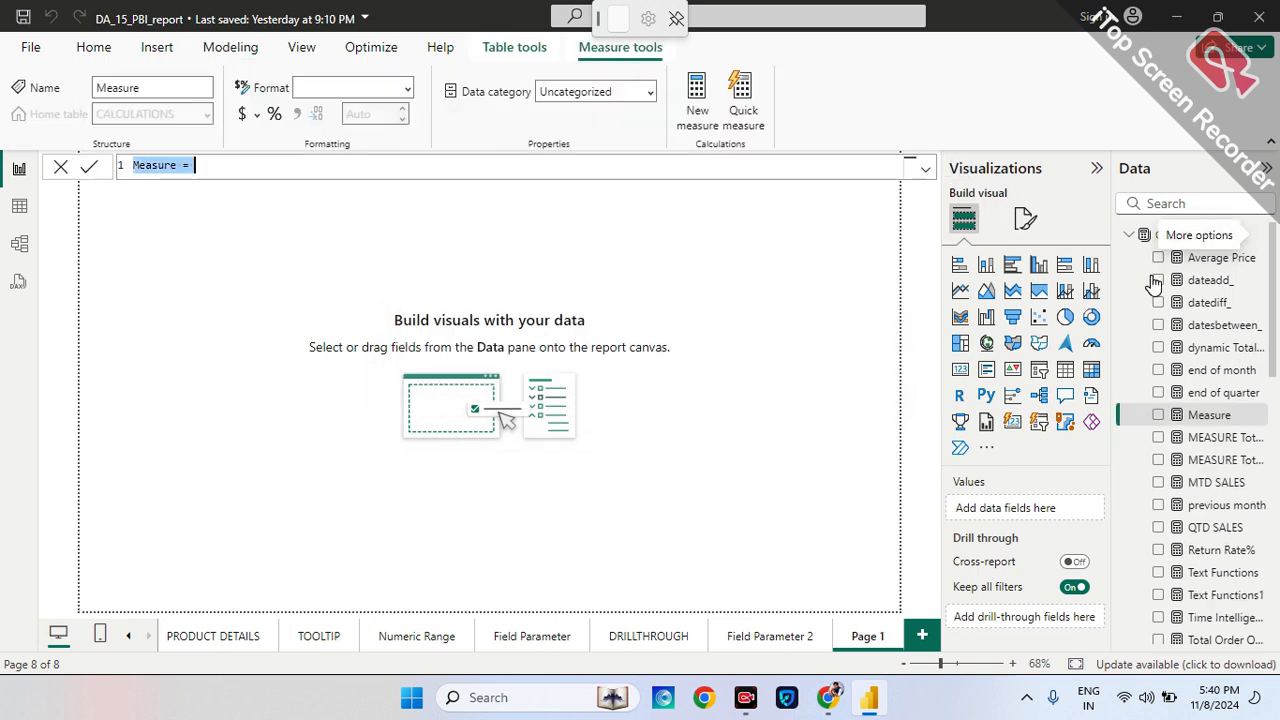
- Name the measure "Parallelperiod D from" and begin its formula with PARALLELPERIOD nested inside FIRSTDATE
text(Parallel)
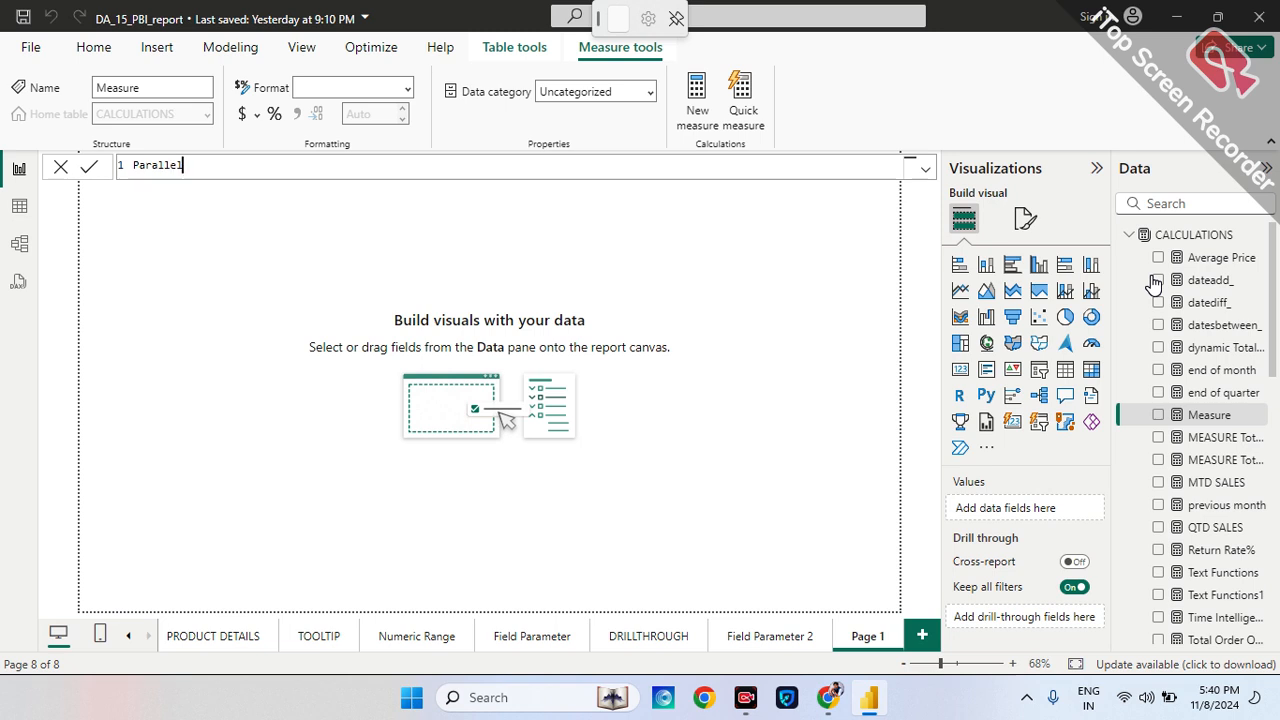
text(period)
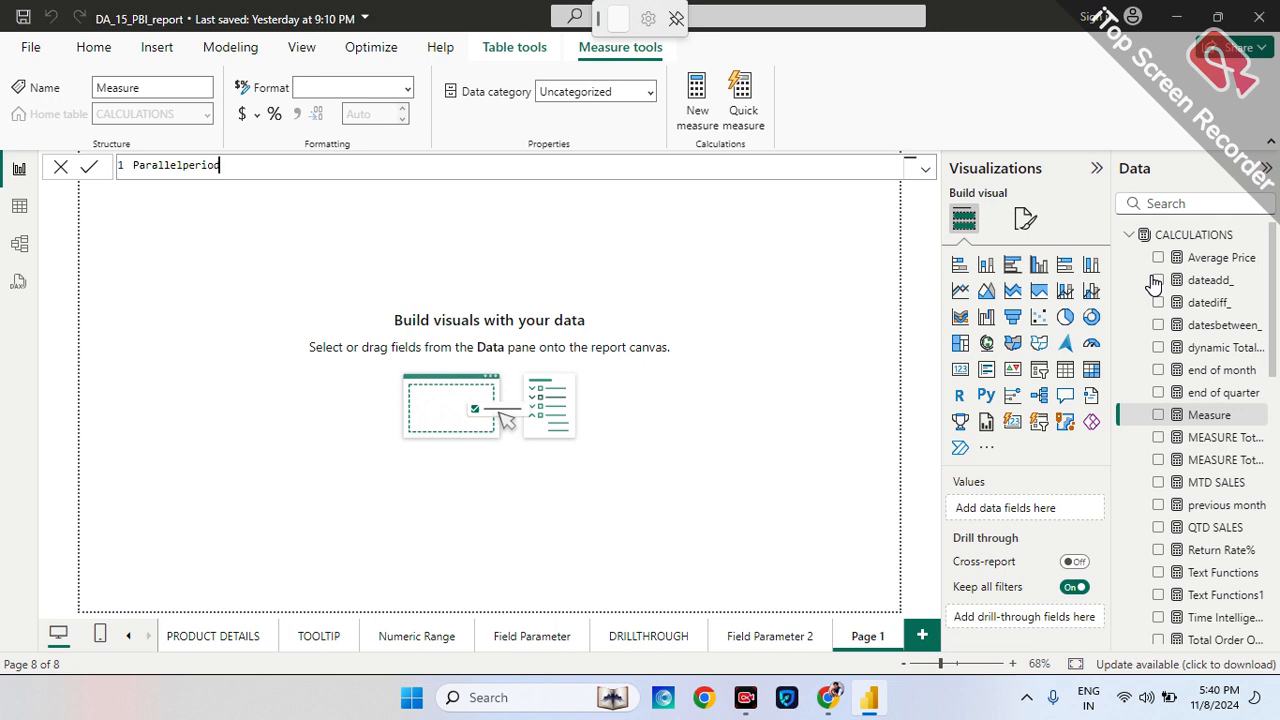
text( D from =)
text(first)
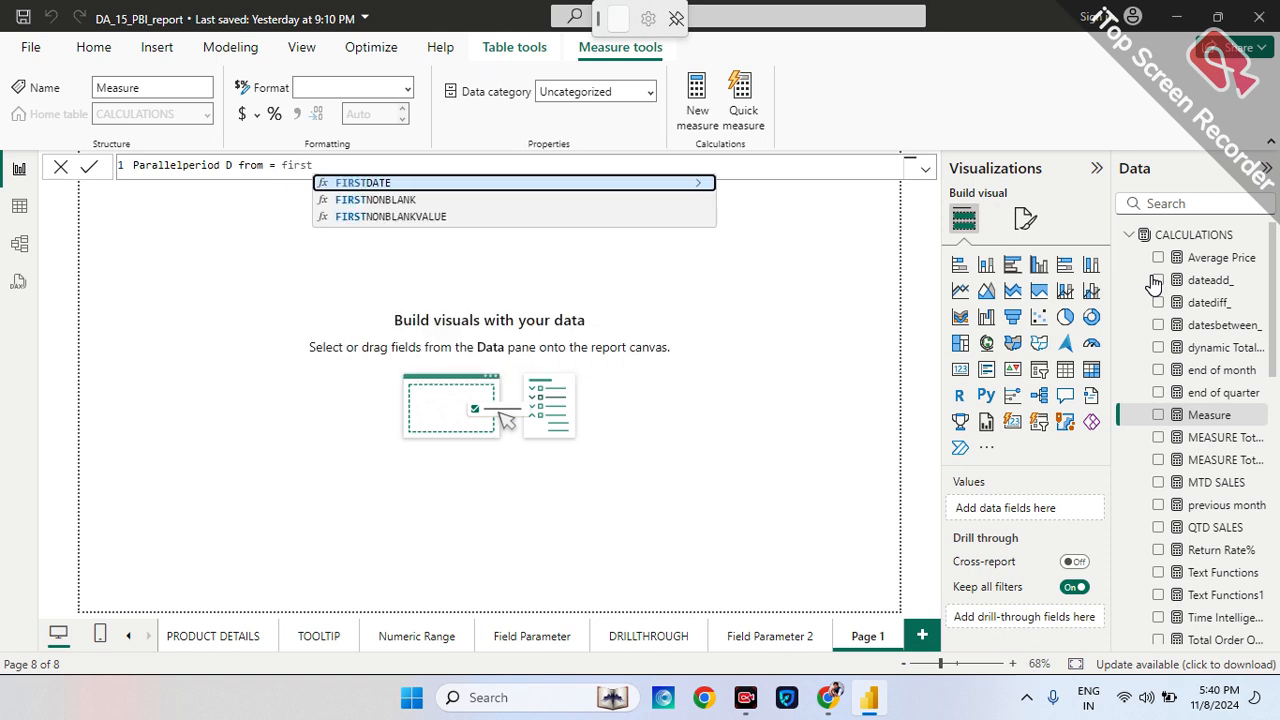
key(Tab)
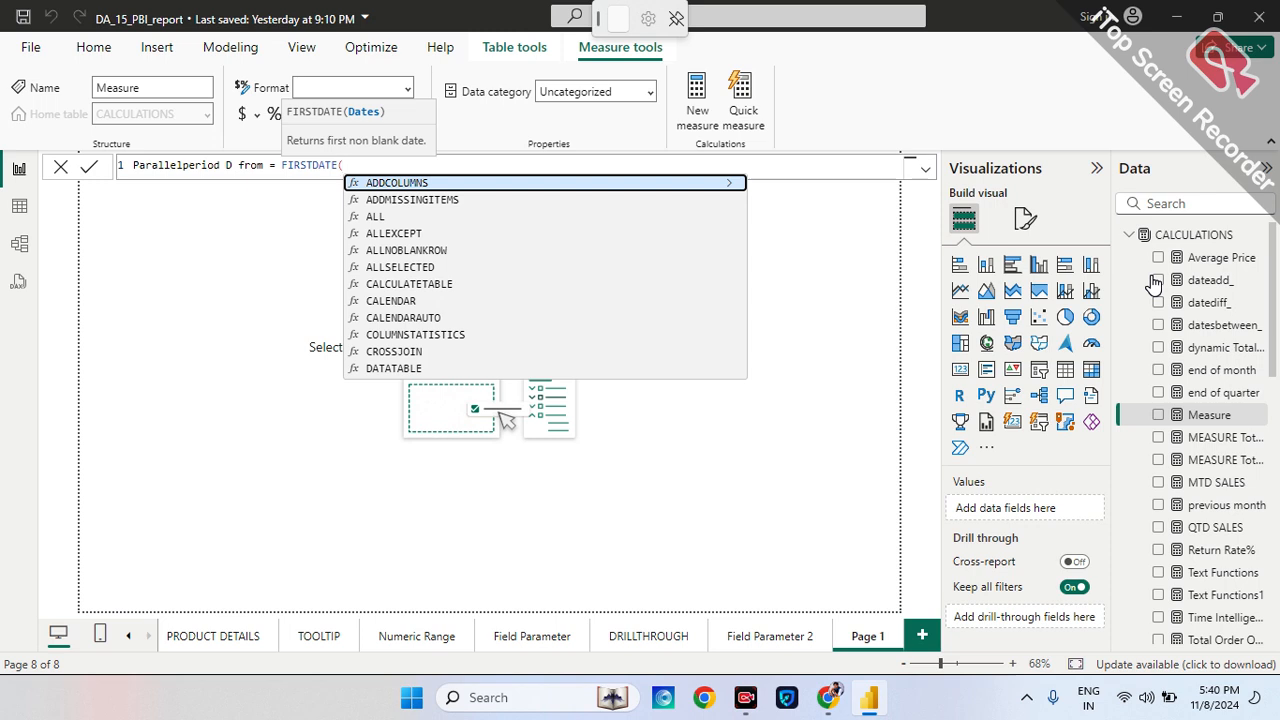
text(paralle)
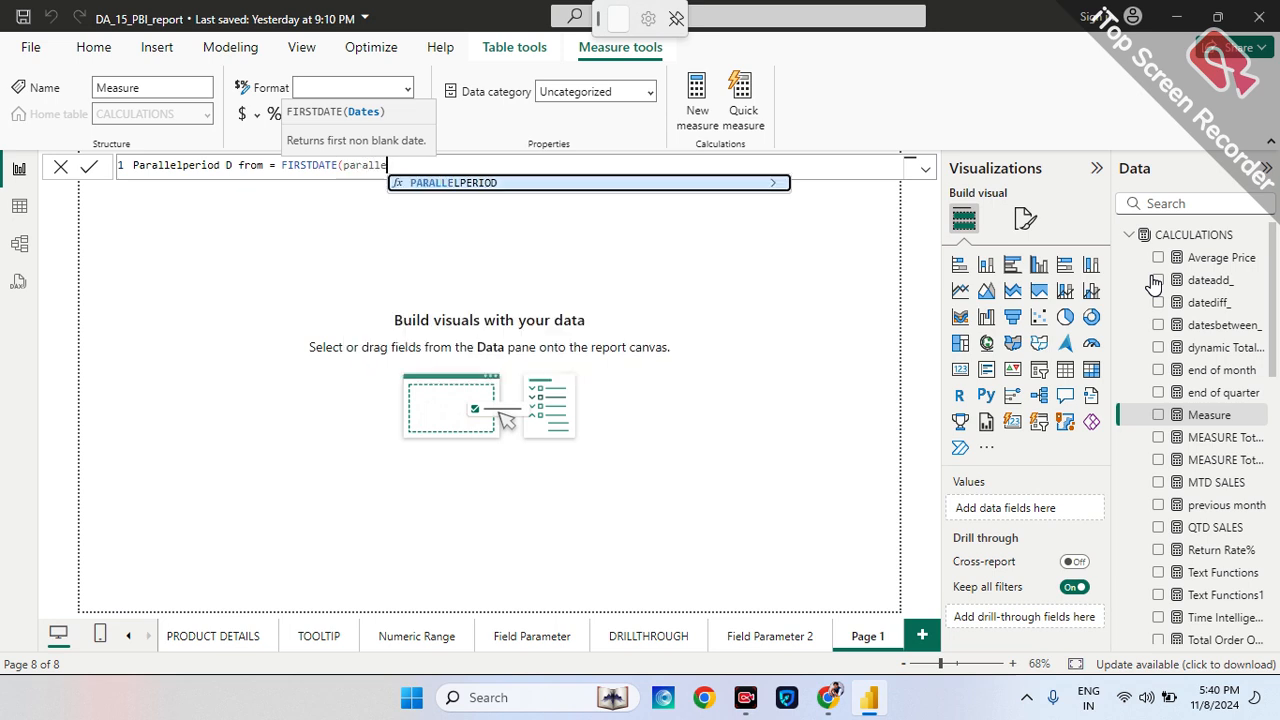
key(Tab)
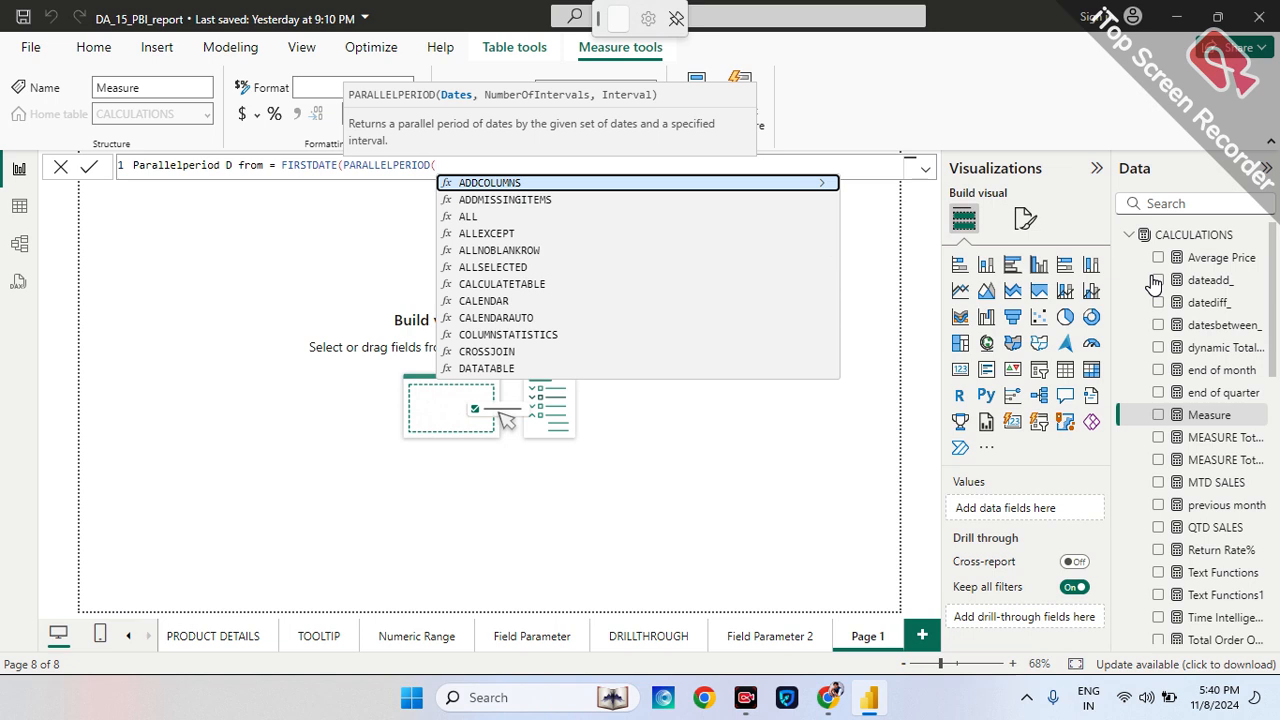
- Supply 'Calendar Lookup'[Date] as the dates argument of PARALLELPERIOD
text(c)
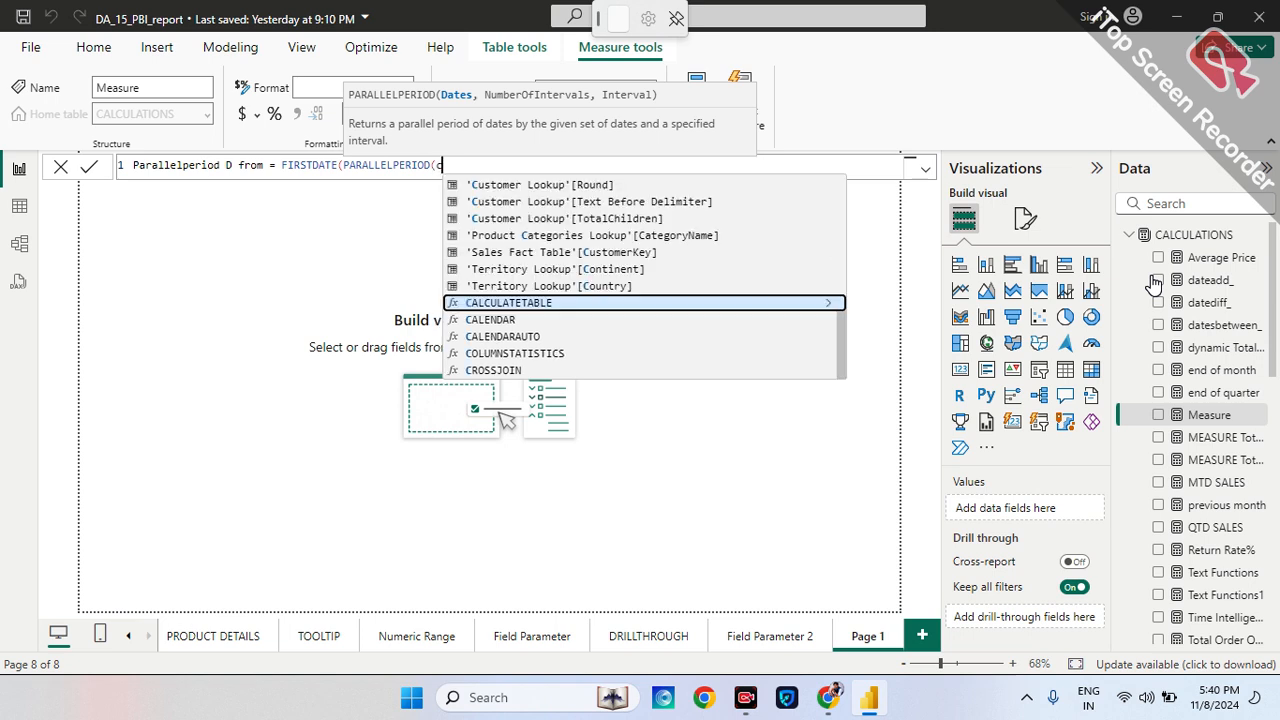
text(alen)
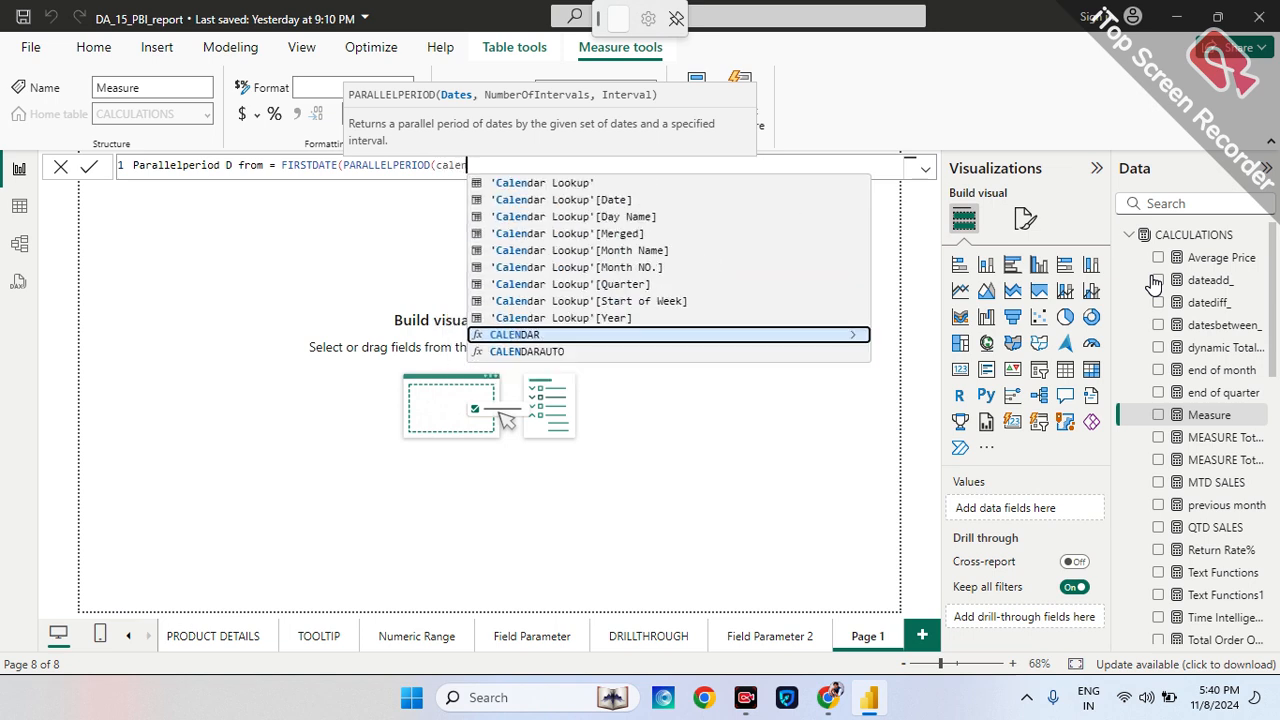
key(Up)
key(Up)
key(Up)
key(Up)
key(Up)
key(Up)
key(Up)
key(Up)
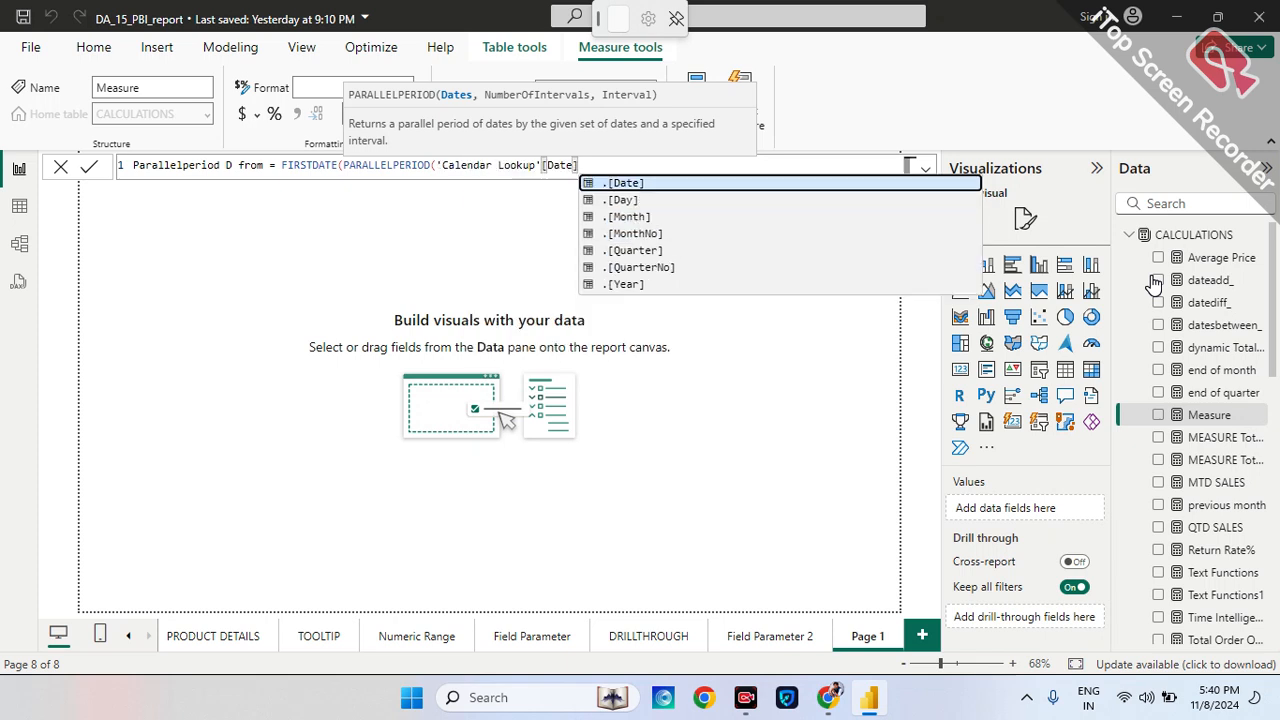
- Complete the formula with -1 as the number of intervals and YEAR as the interval, and commit the measure
text(,-1)
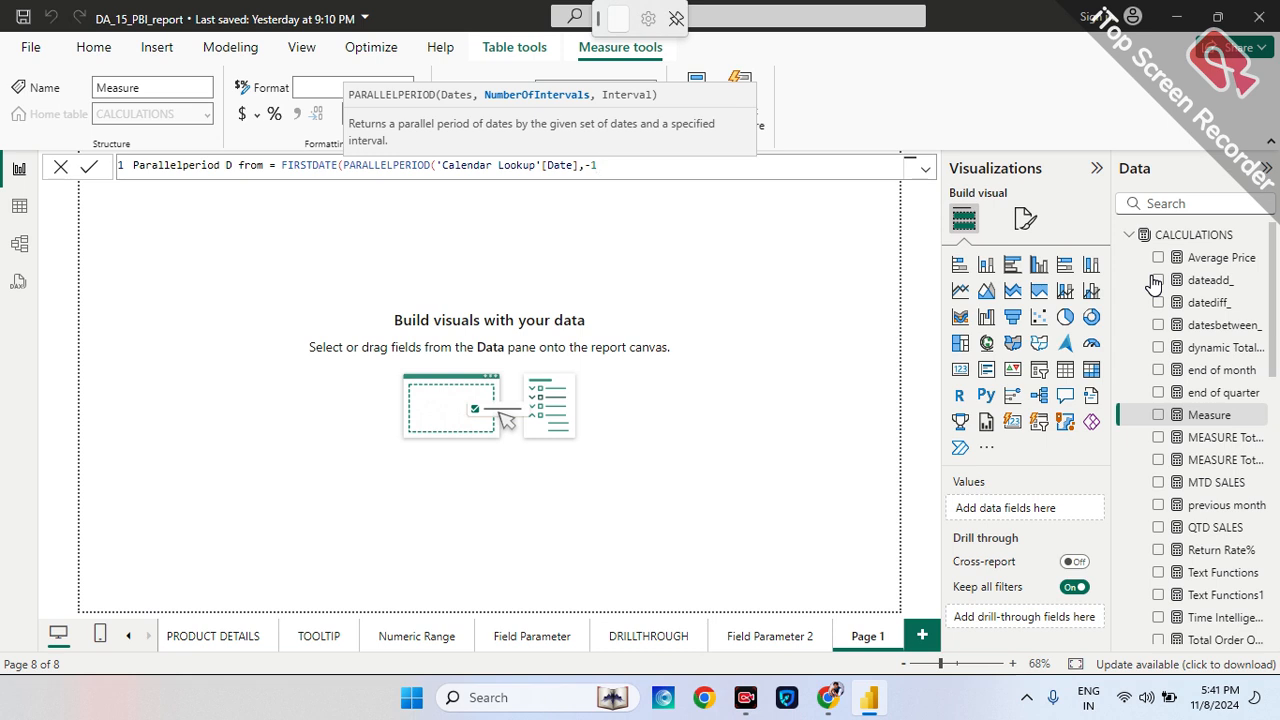
text(,)
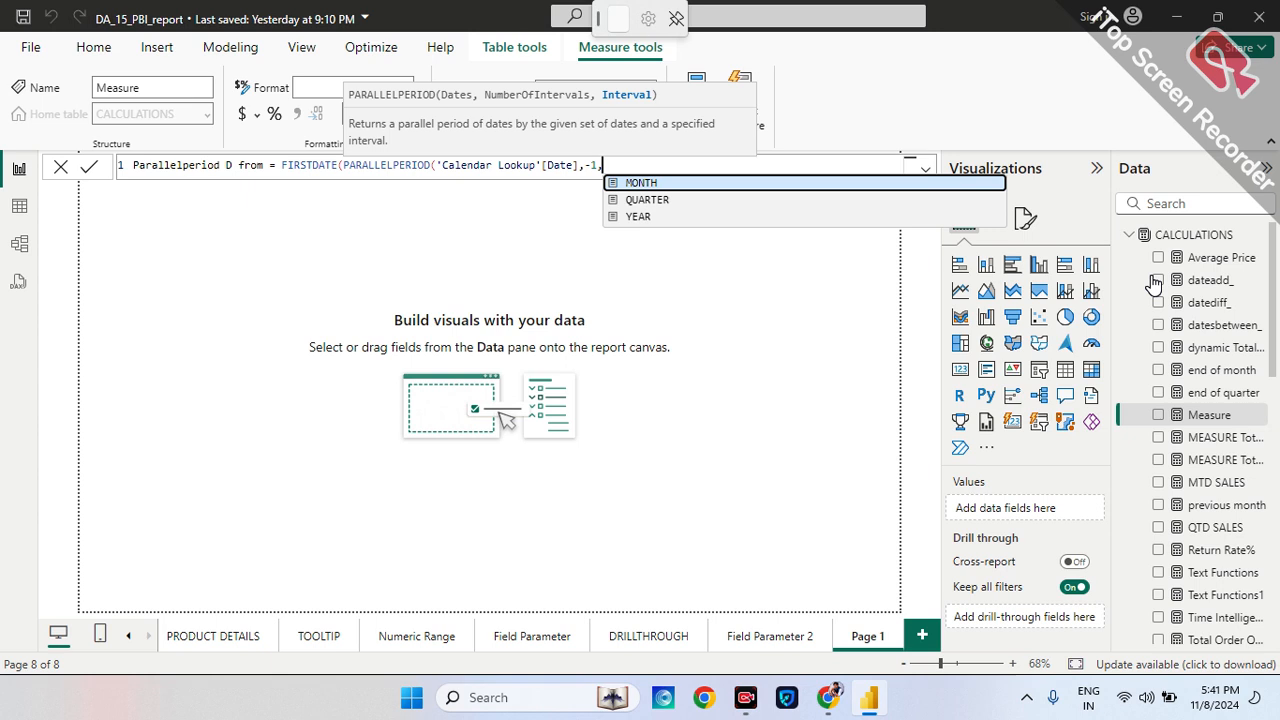
key(Down)
key(Down)
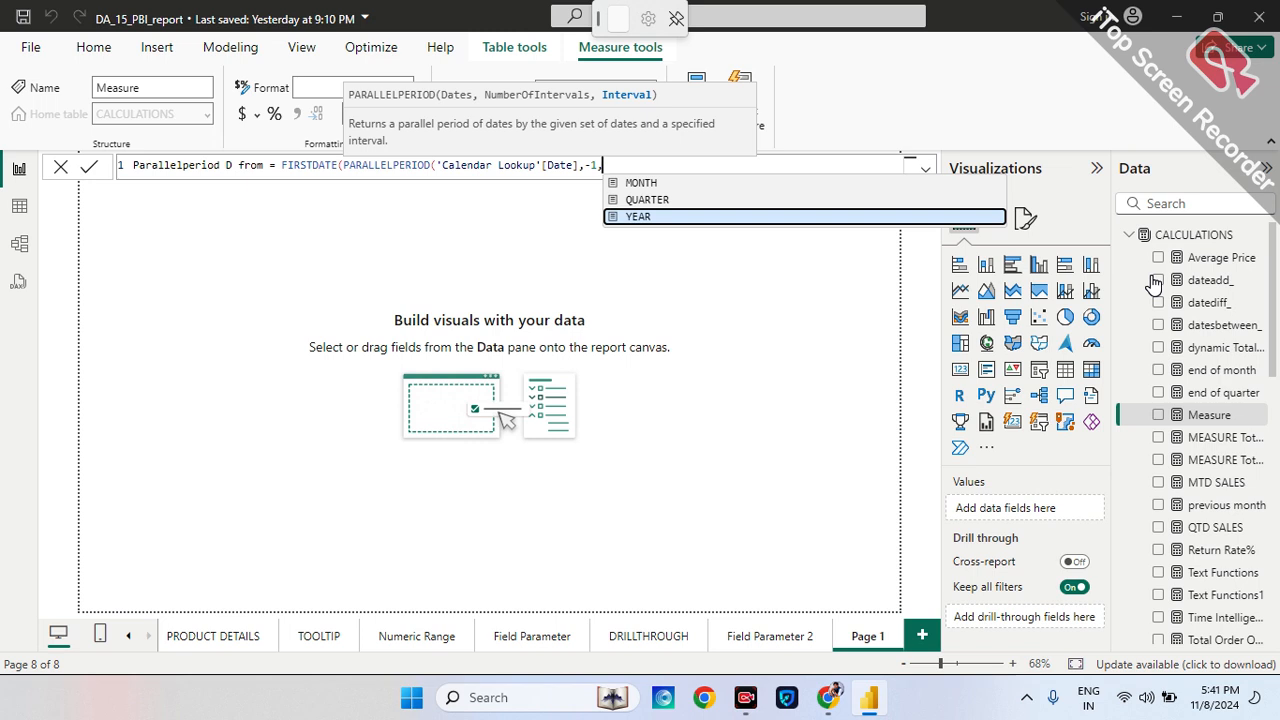
key(Tab)
text())
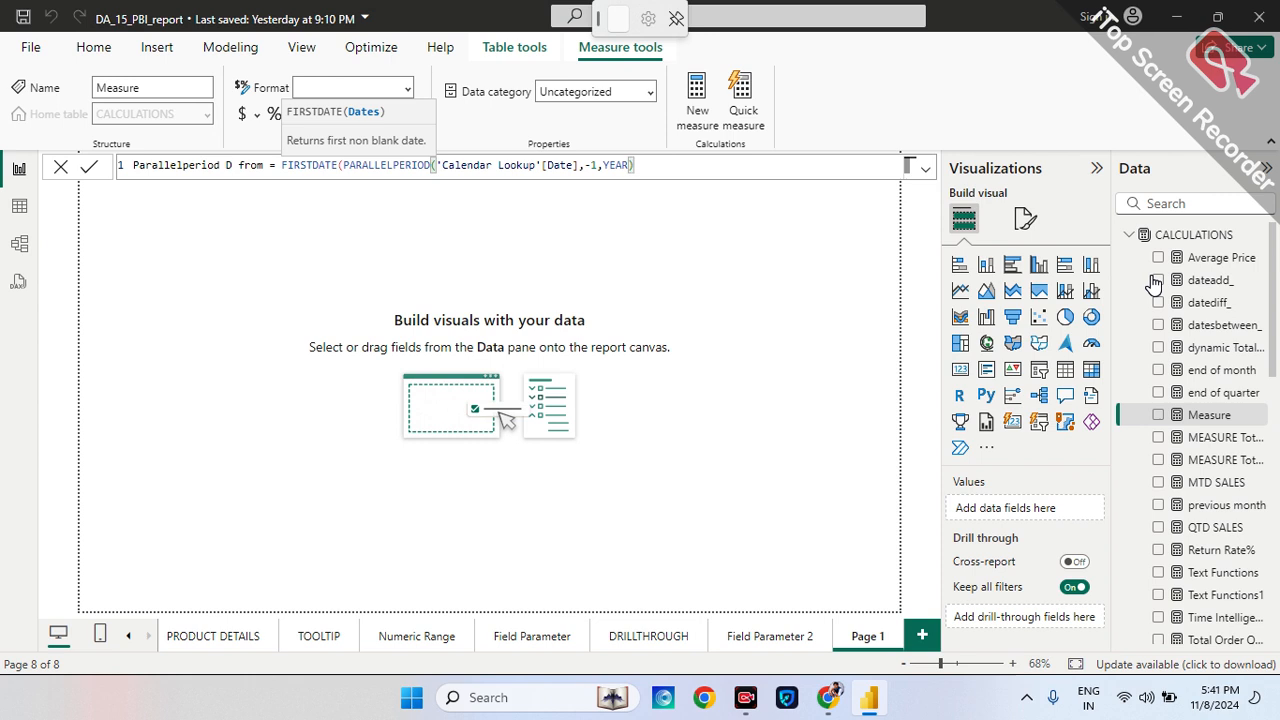
key(Return)
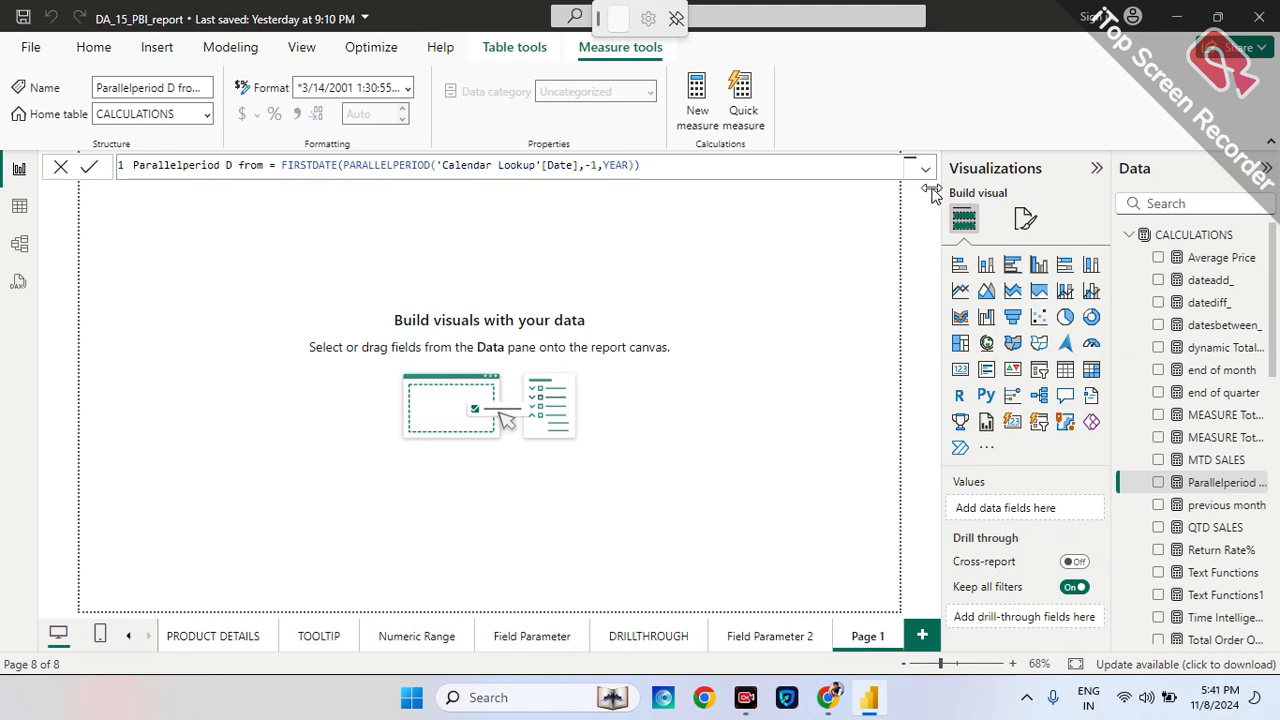
- Copy the full Parallelperiod D from formula into another new measure in the CALCULATIONS table
click(659, 165)
key(ctrl+a)
key(ctrl+c)
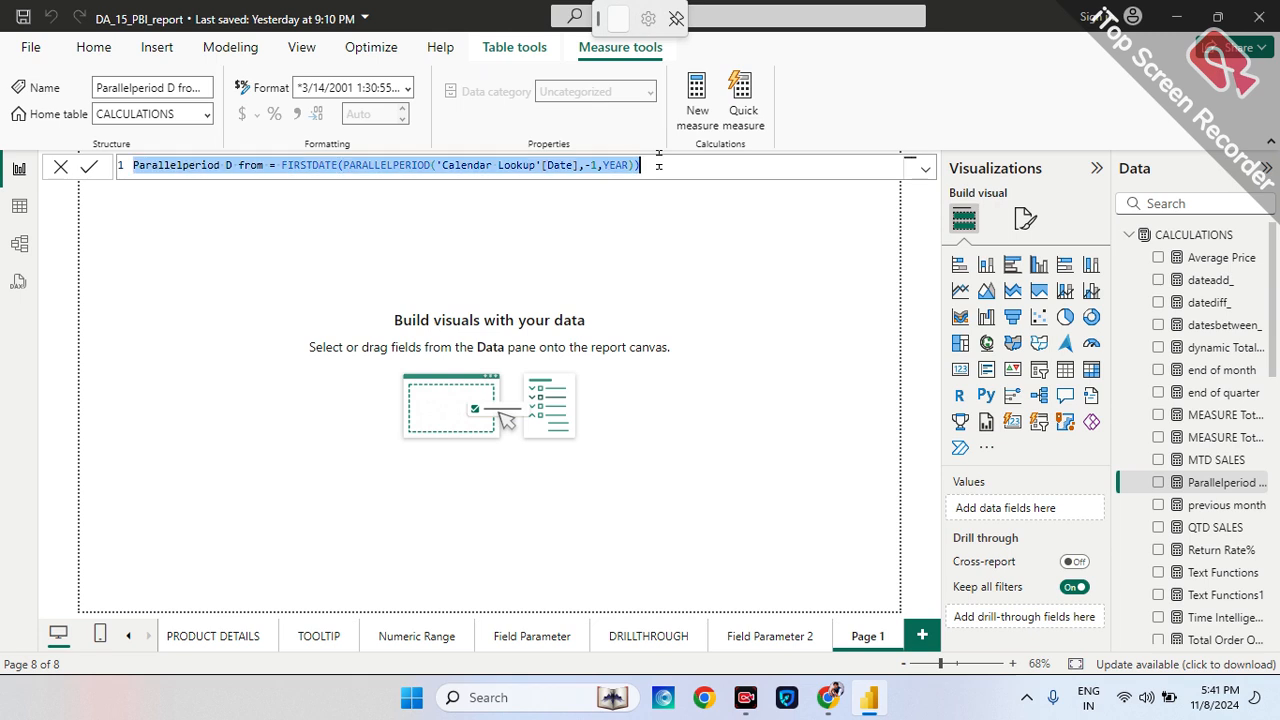
click(1263, 238)
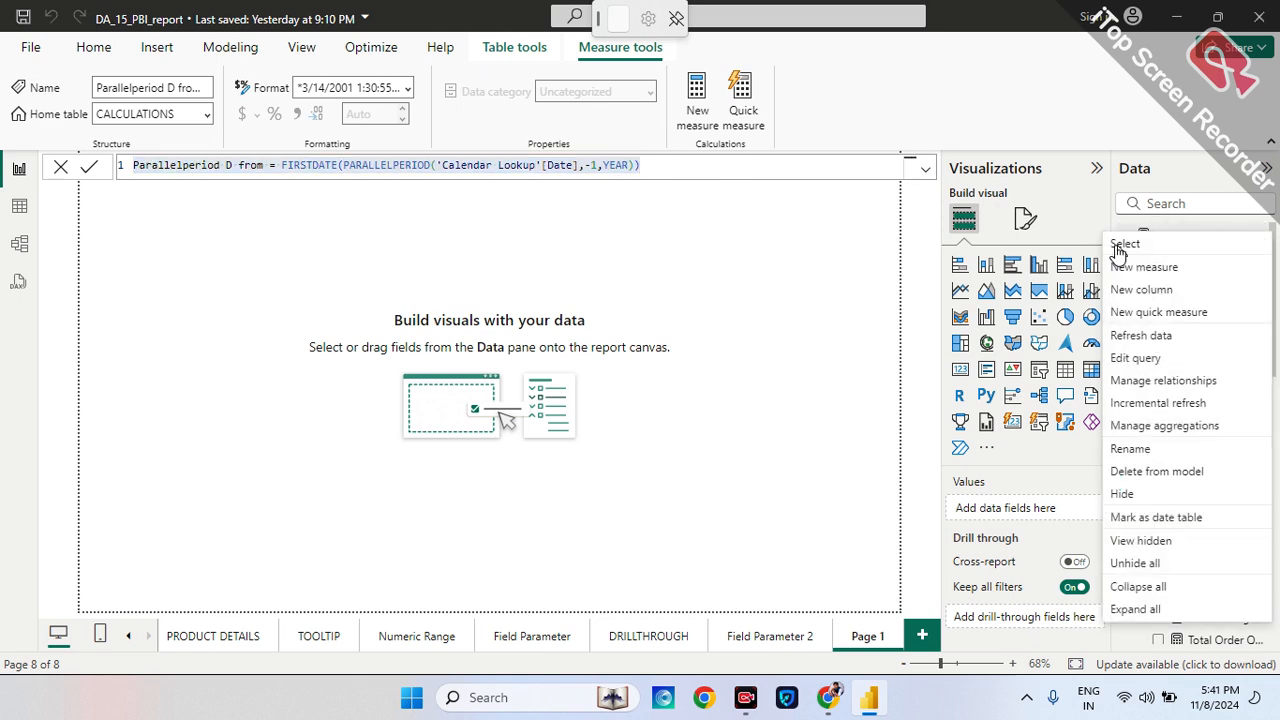
key(Escape)
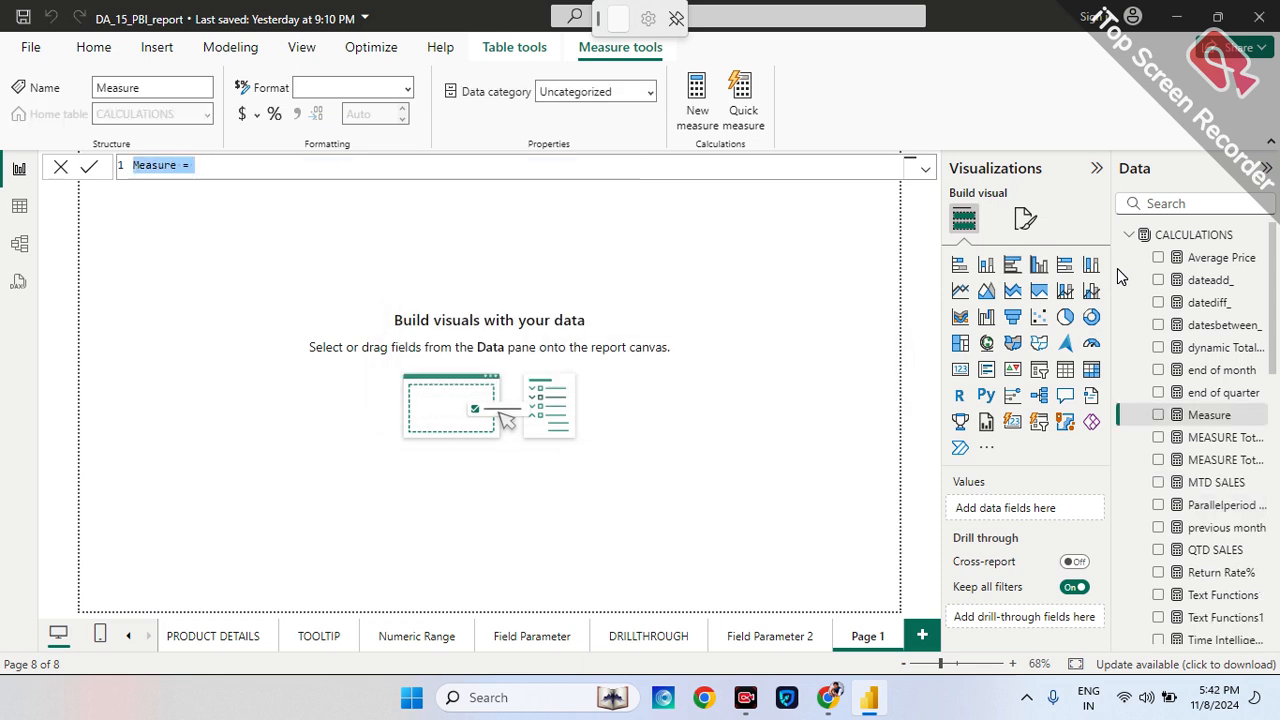
key(ctrl+v)
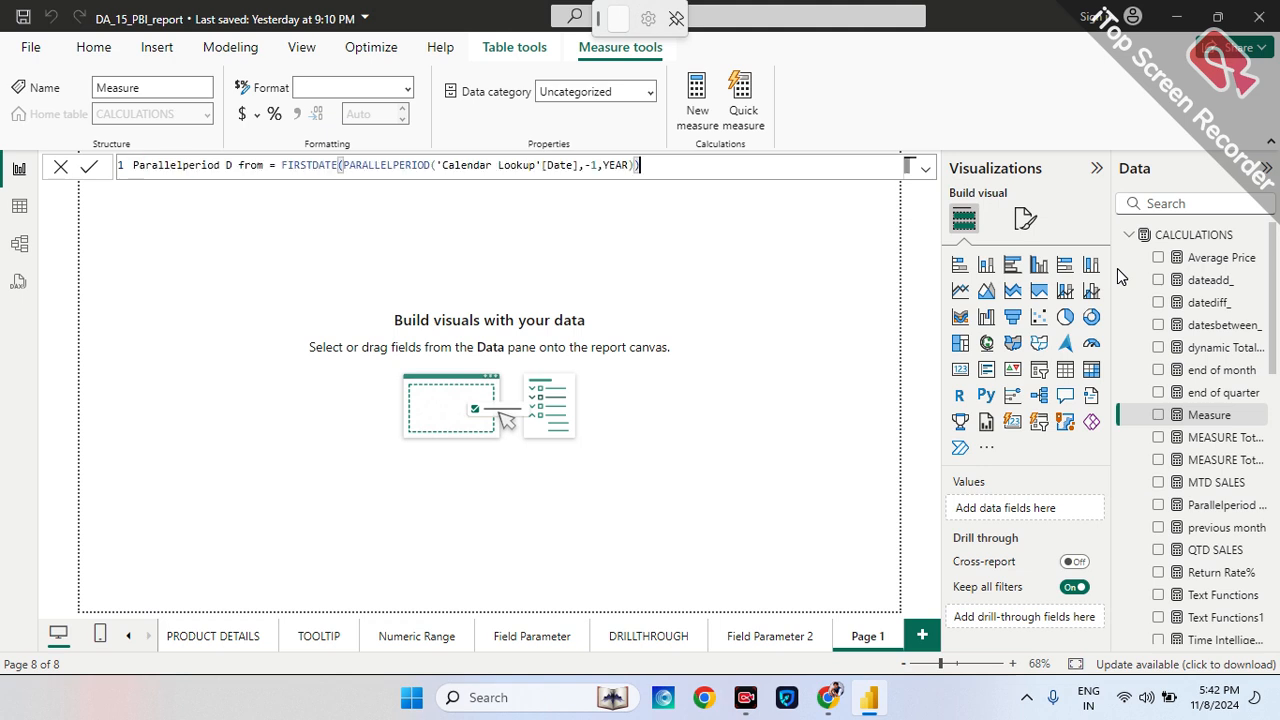
- Rename the copied measure in the formula to "Parallelperiod D to"
click(264, 167)
key(BackSpace)
key(BackSpace)
key(BackSpace)
key(BackSpace)
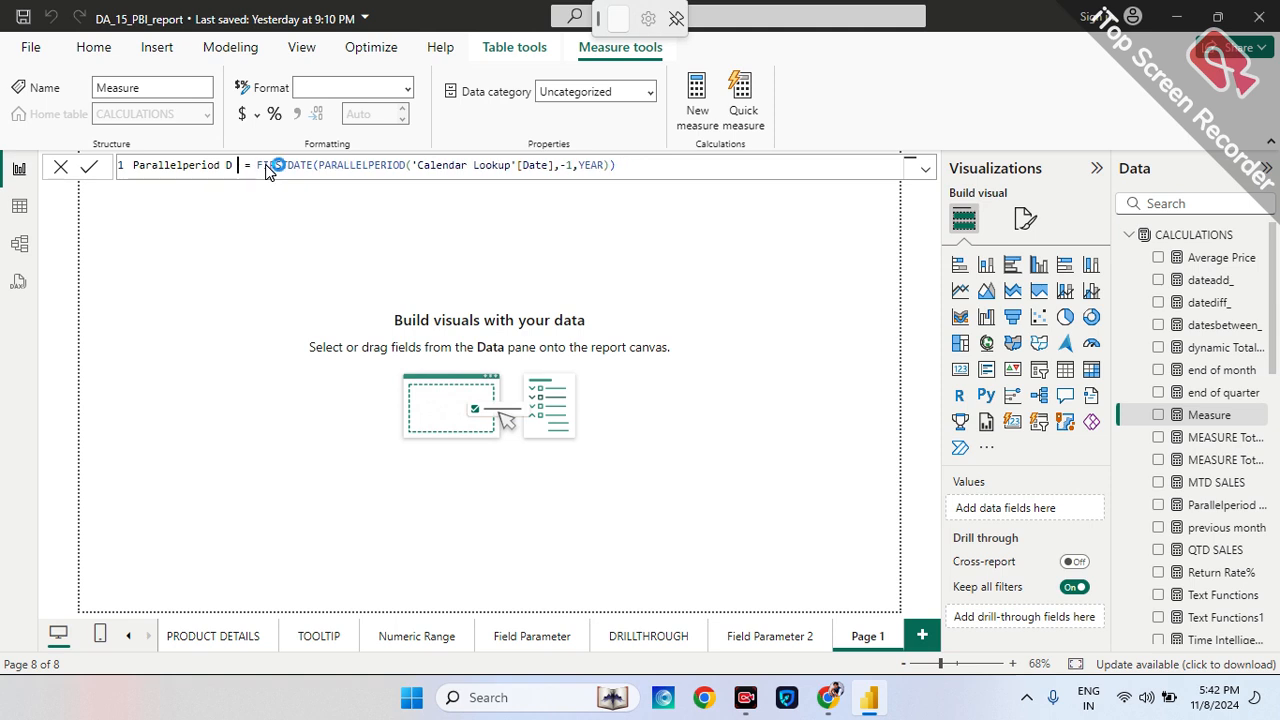
key(Return)
text(to)
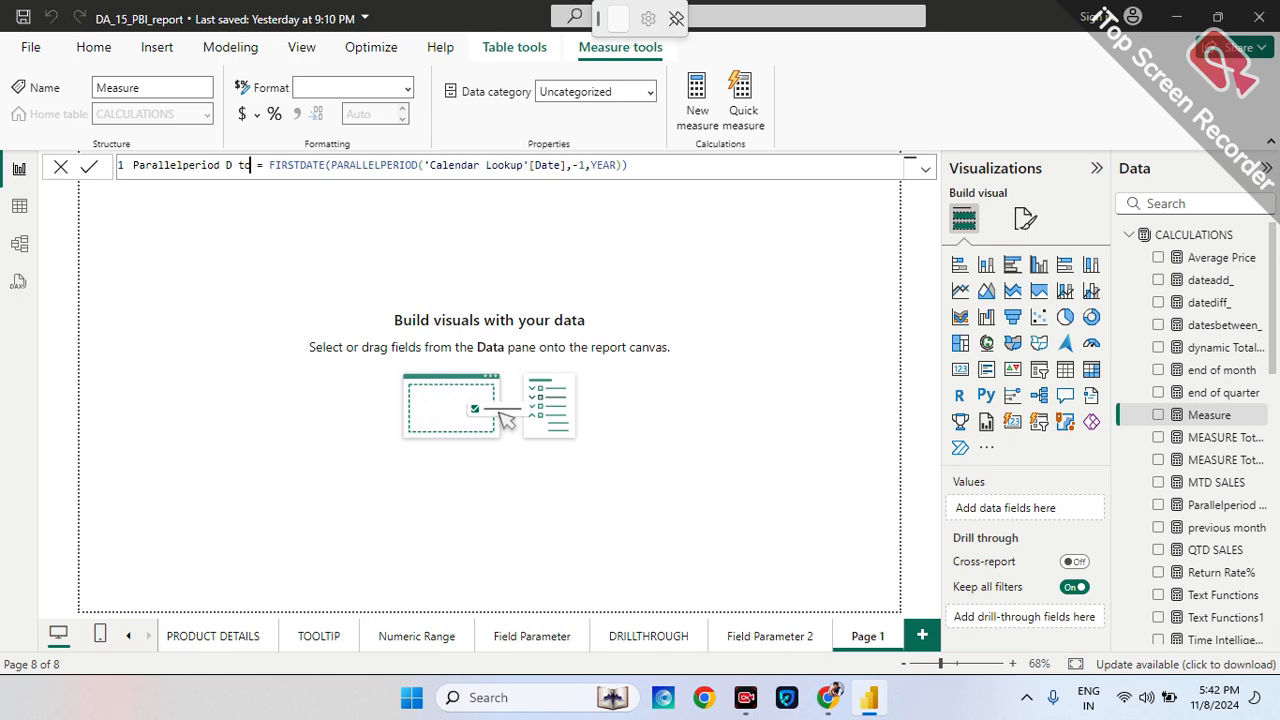
- Replace FIRSTDATE with LASTDATE as the outer function of the Parallelperiod D to formula
click(328, 165)
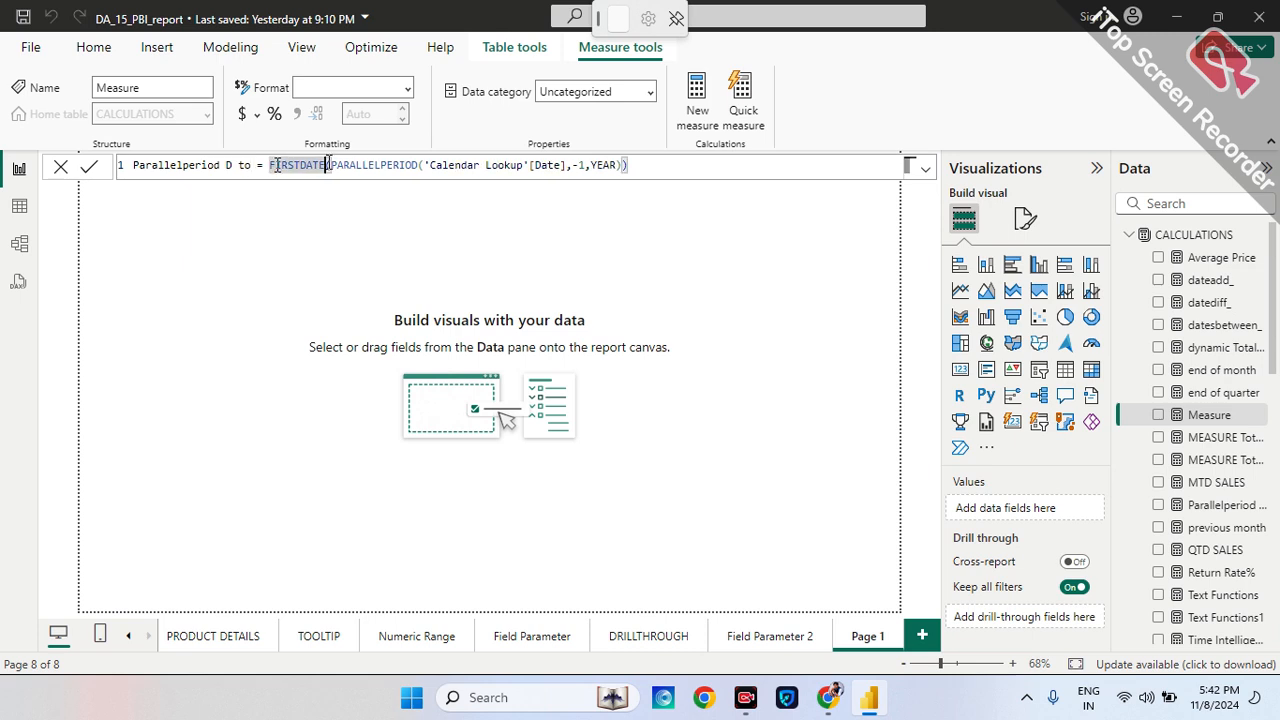
key(BackSpace)
key(BackSpace)
key(BackSpace)
key(BackSpace)
key(BackSpace)
key(BackSpace)
key(BackSpace)
key(BackSpace)
key(BackSpace)
text(last)
key(Tab)
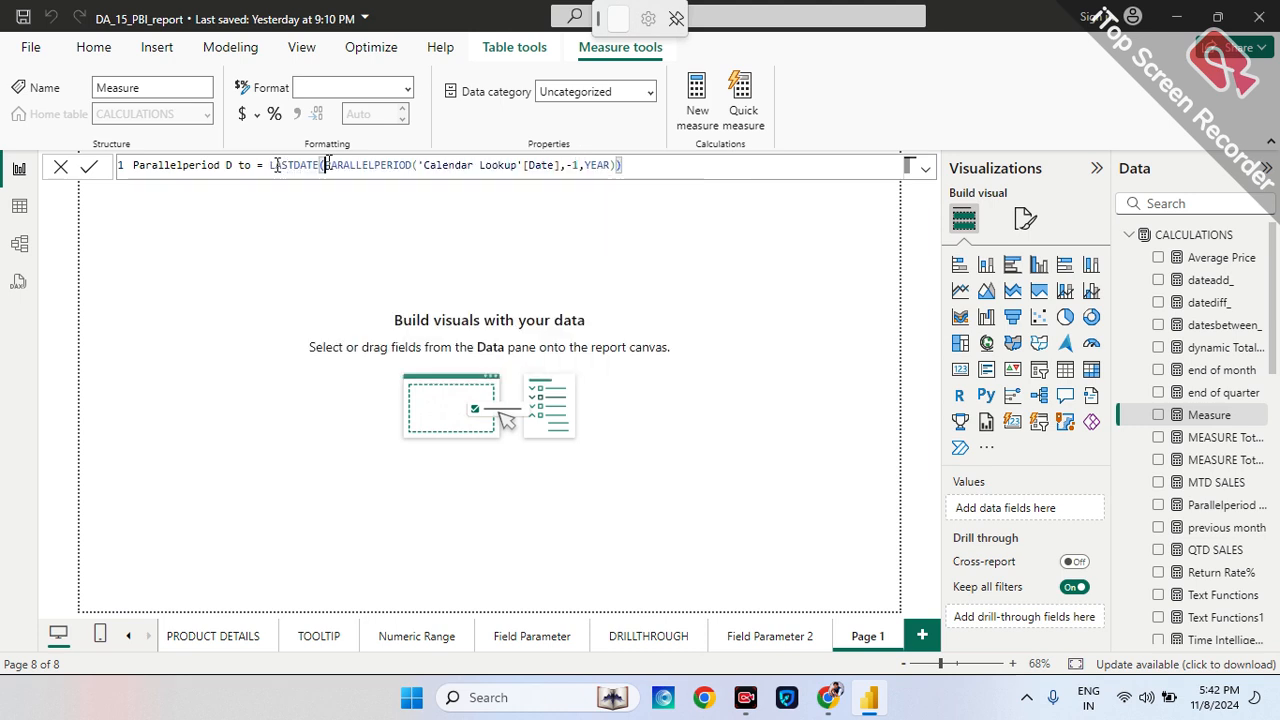
- Commit the Parallelperiod D to measure without any stray character after the closing parentheses
click(636, 168)
text(\)
key(Return)
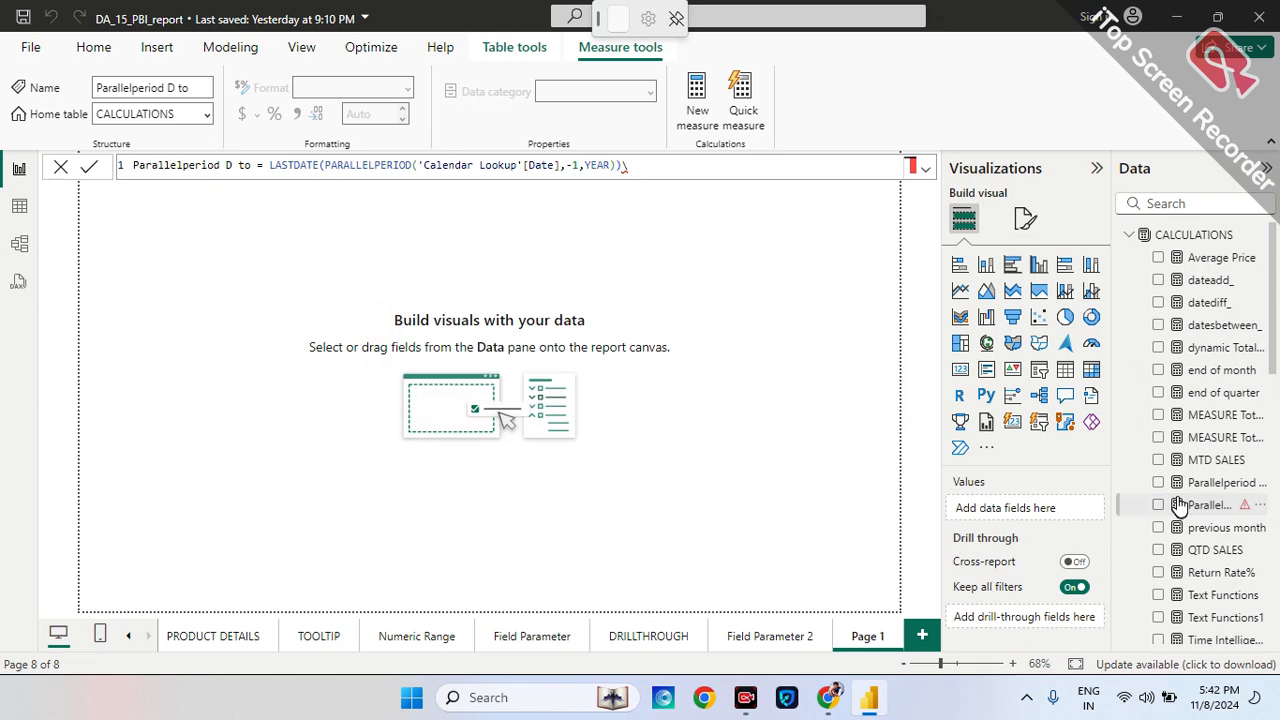
click(656, 165)
key(BackSpace)
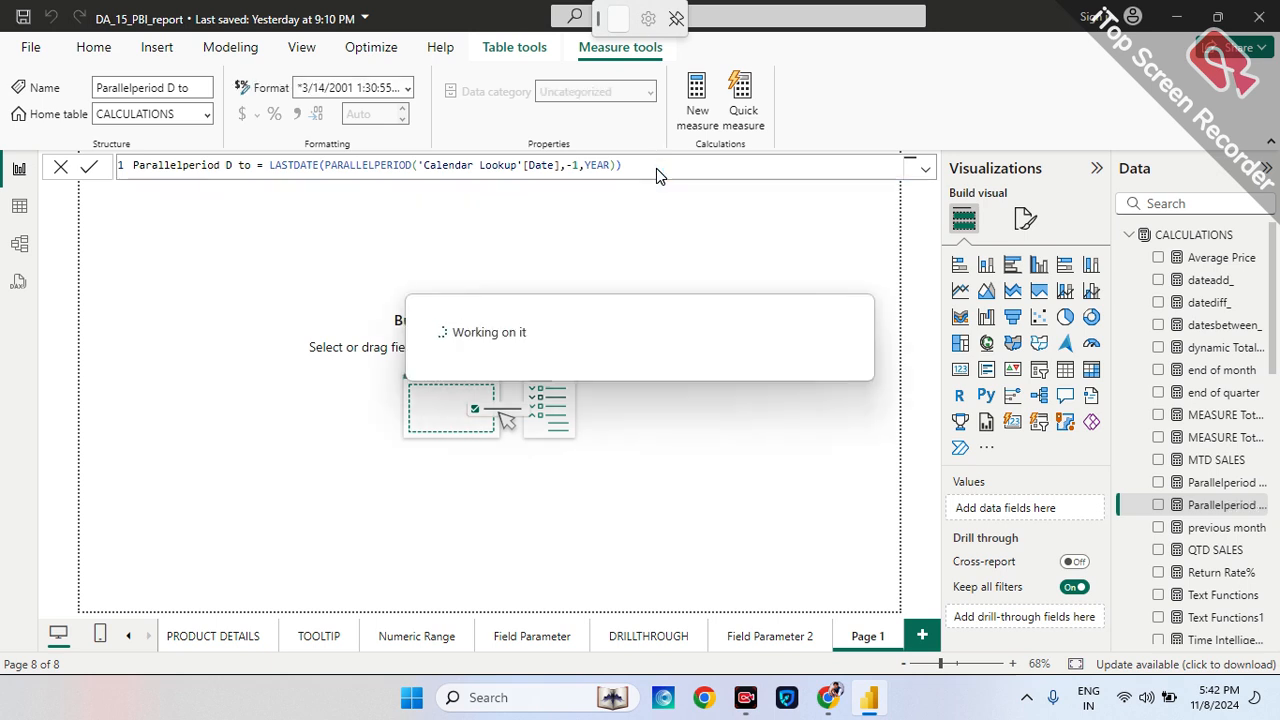
- Add an empty table visual to Page 1 and widen it across most of the canvas
click(212, 197)
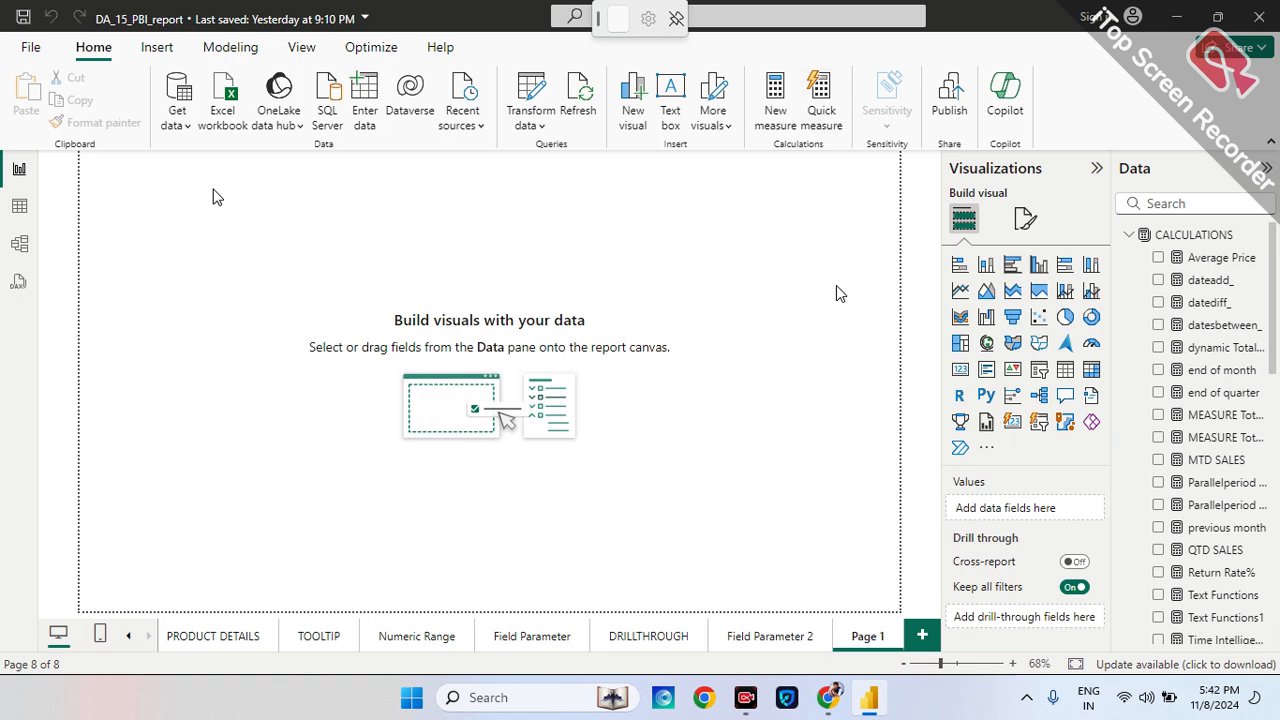
click(1065, 370)
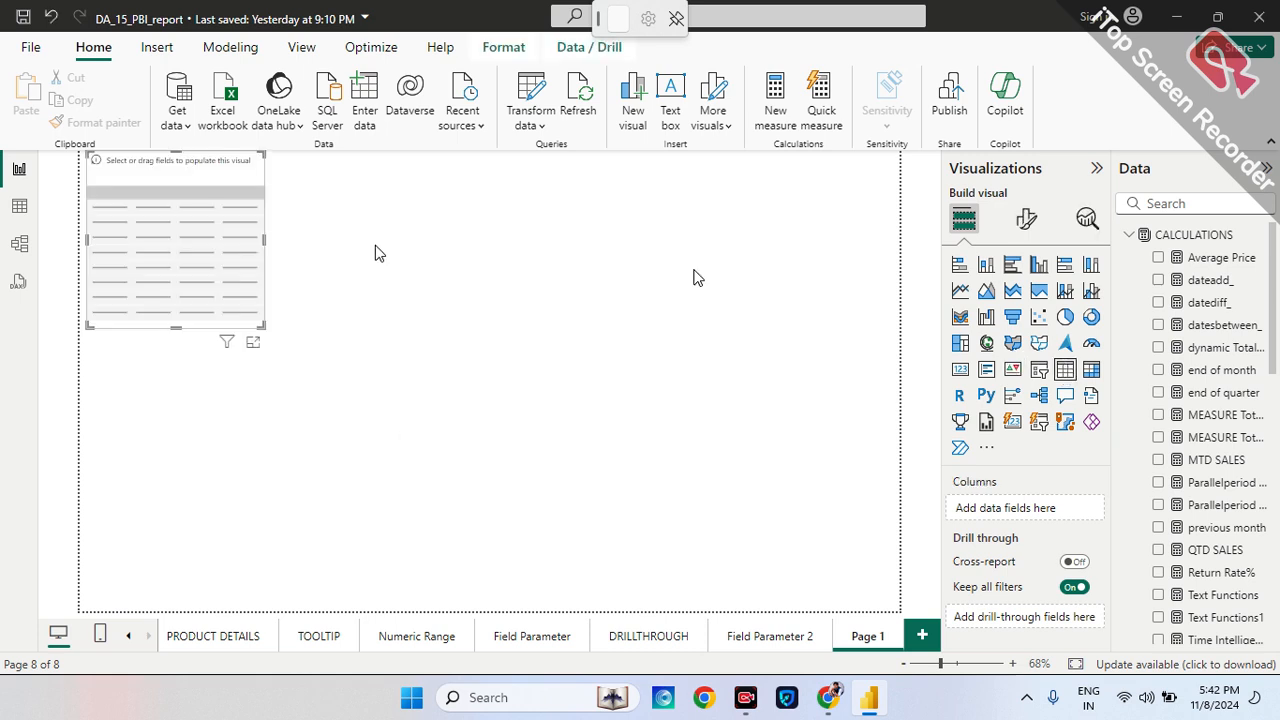
drag(258, 320, 687, 355)
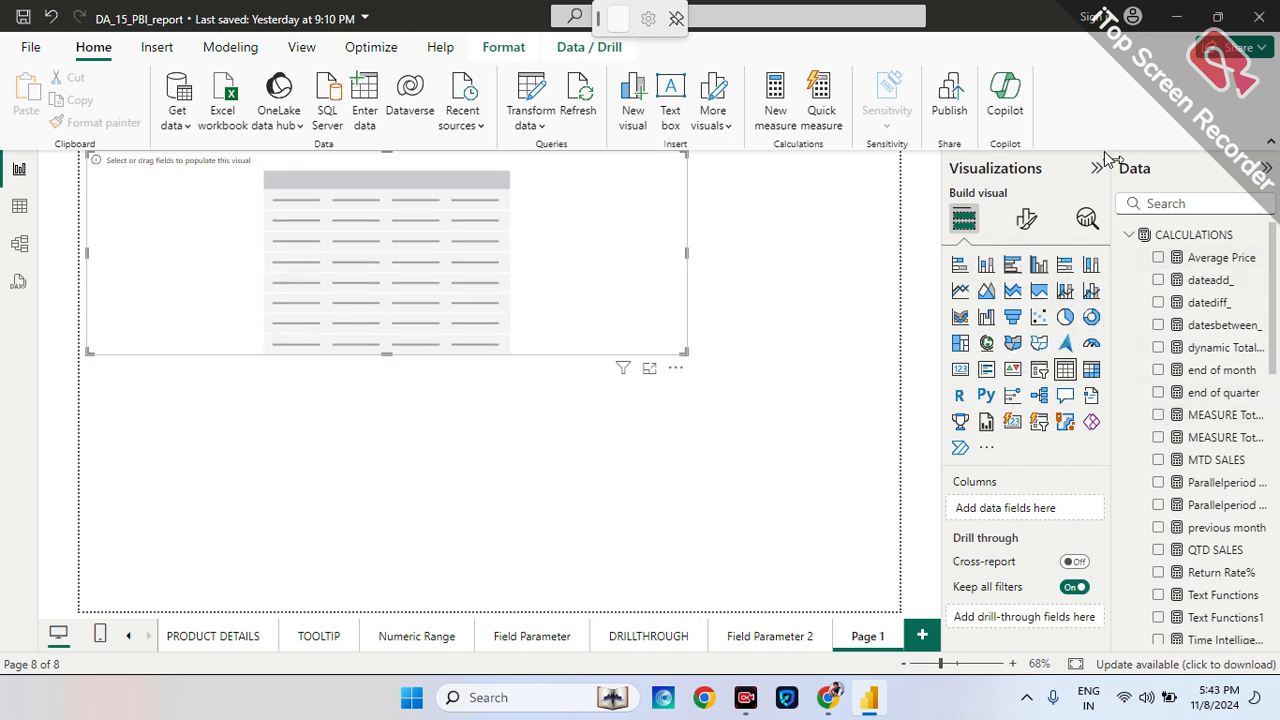
- Add Year from Calendar Lookup as a table column and set it to Don't summarize
click(1132, 235)
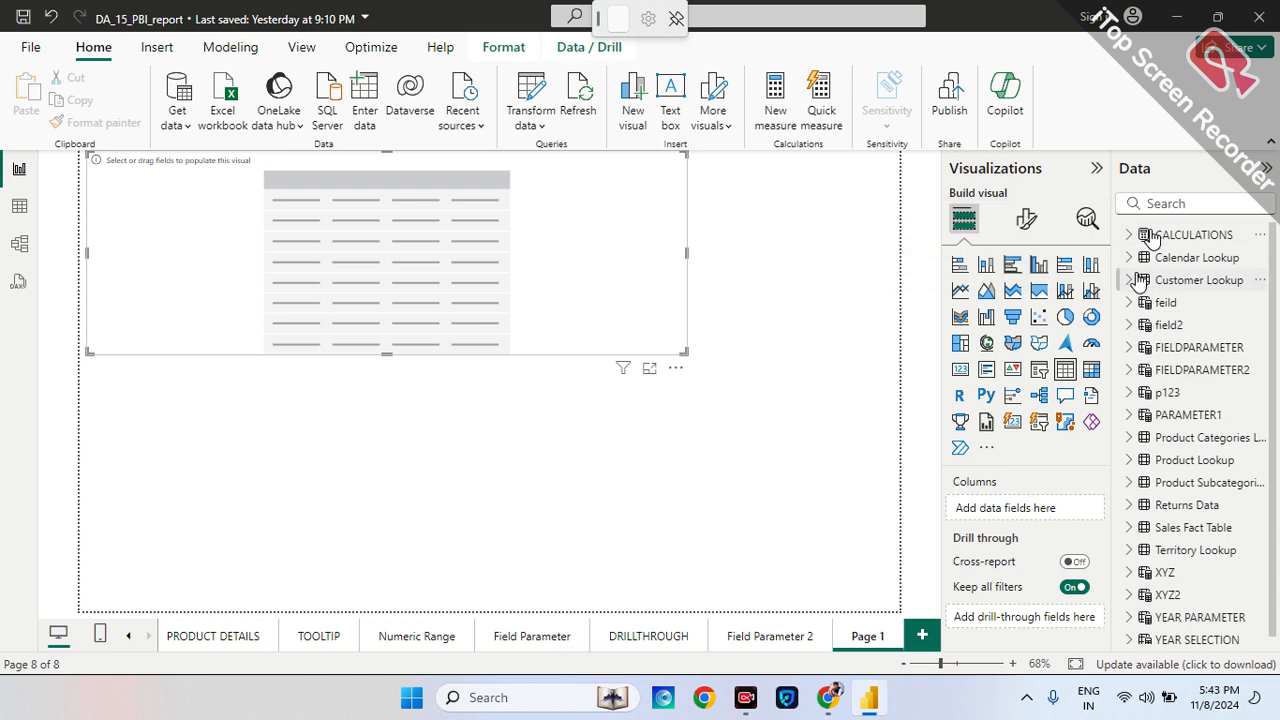
click(1130, 258)
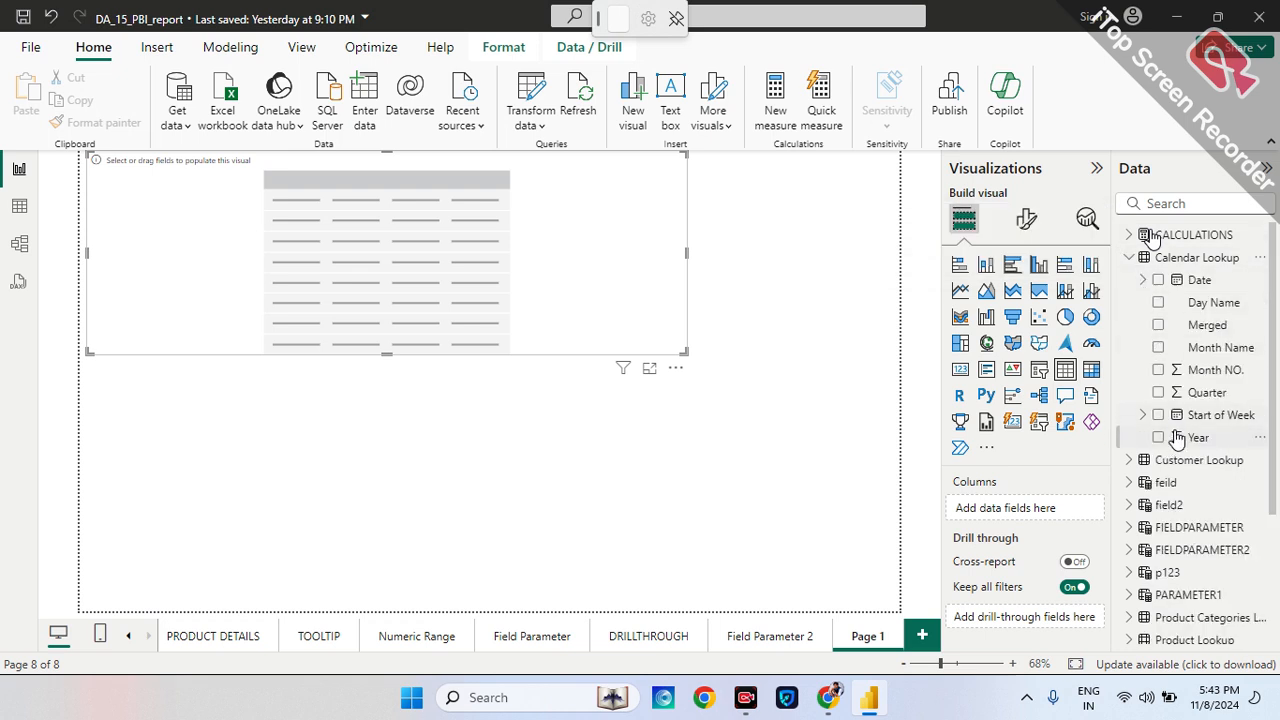
drag(1180, 437, 1029, 514)
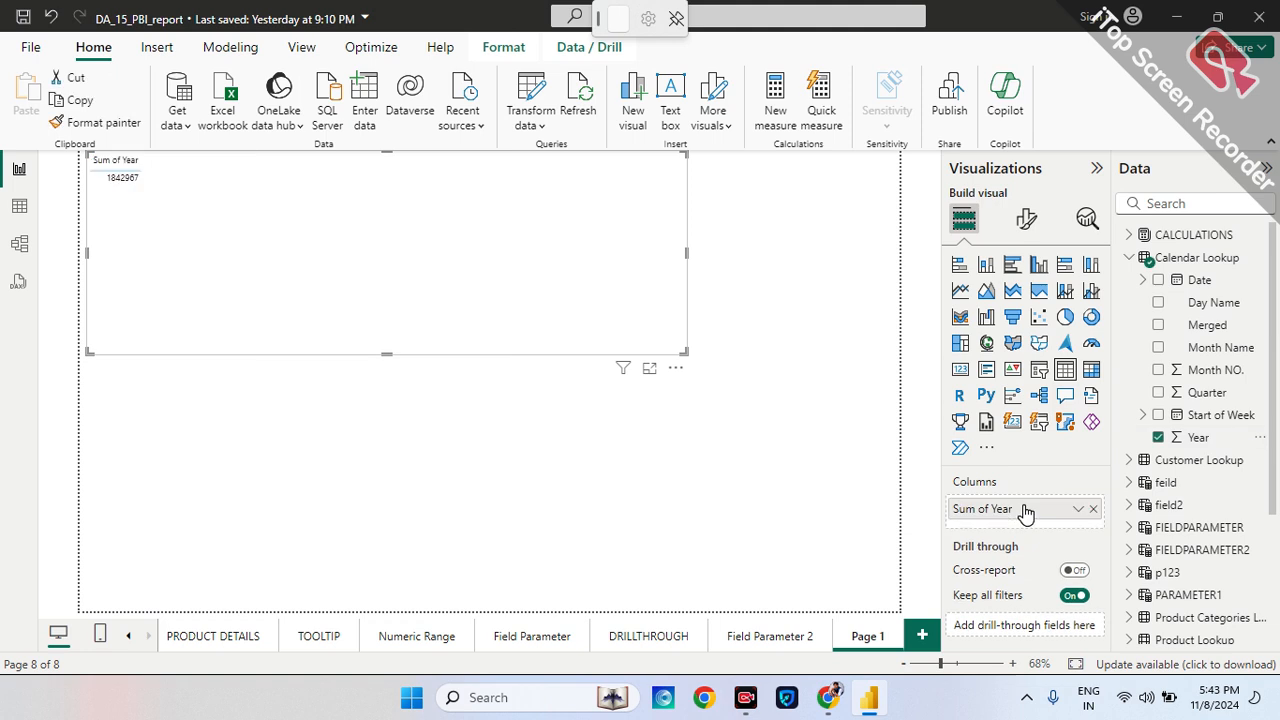
click(1078, 510)
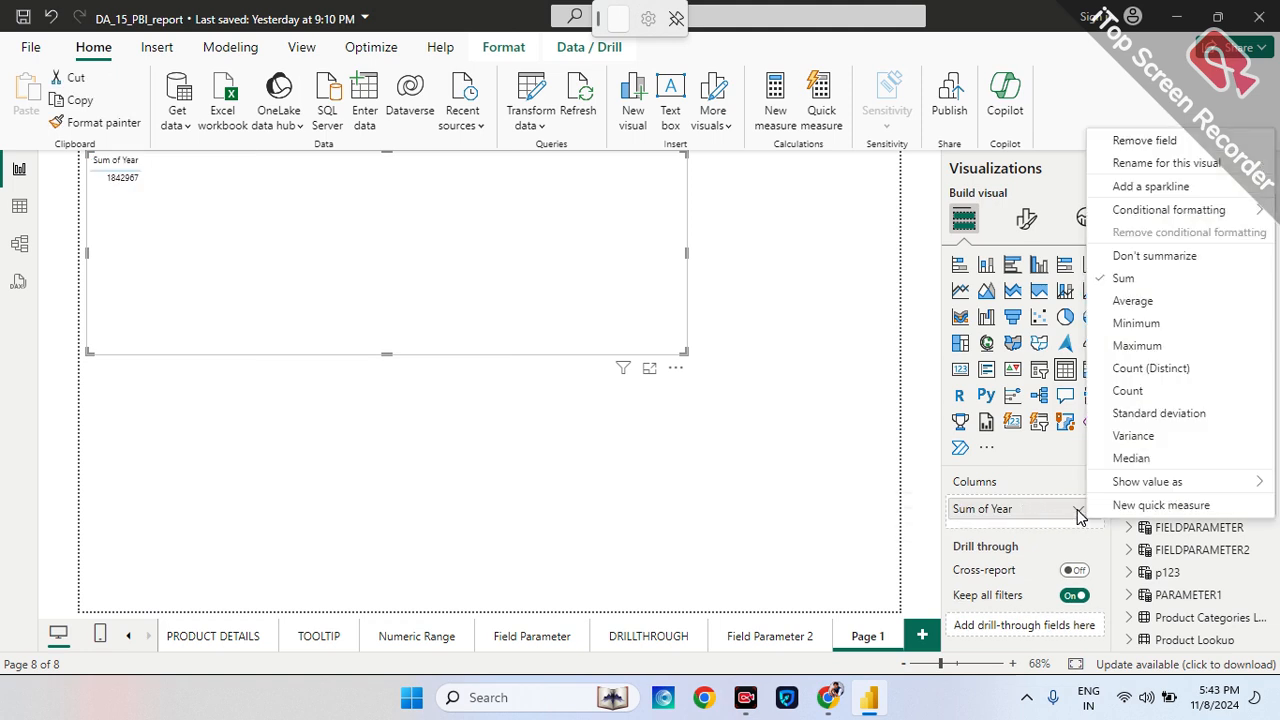
click(1133, 256)
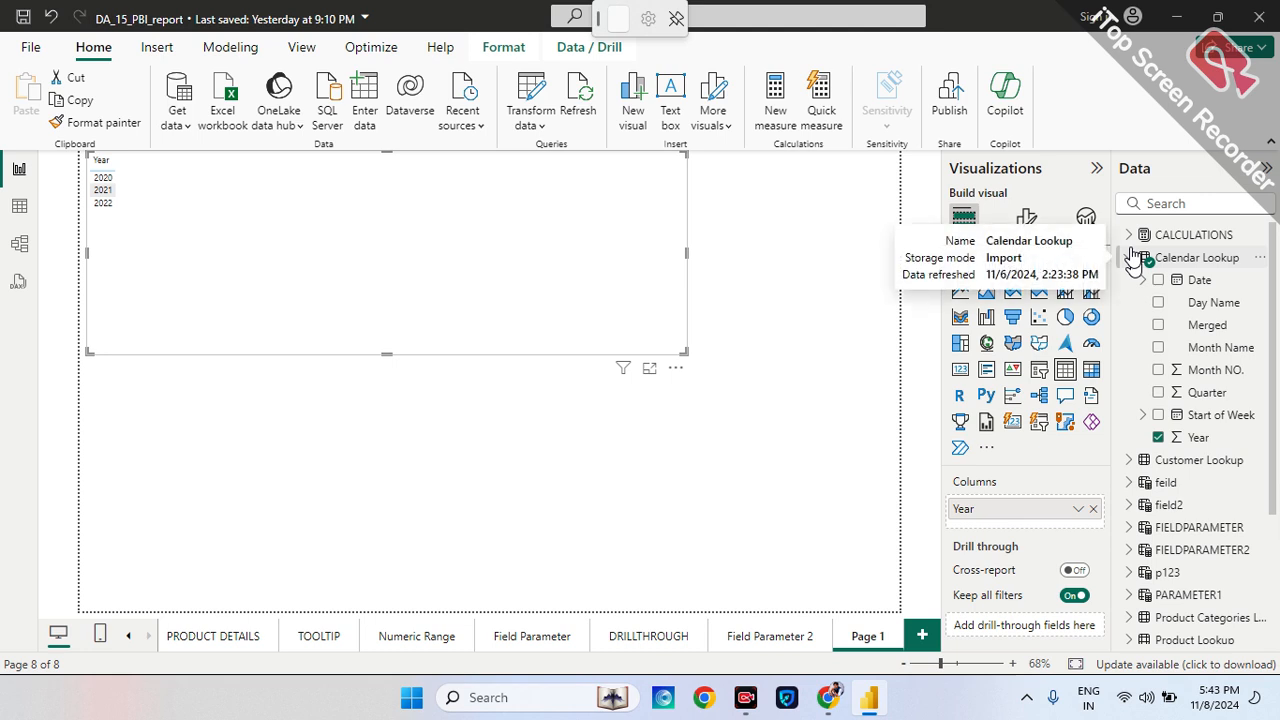
- Add Quarter, set to Don't summarize, and Month Name from Calendar Lookup as further table columns
click(1207, 394)
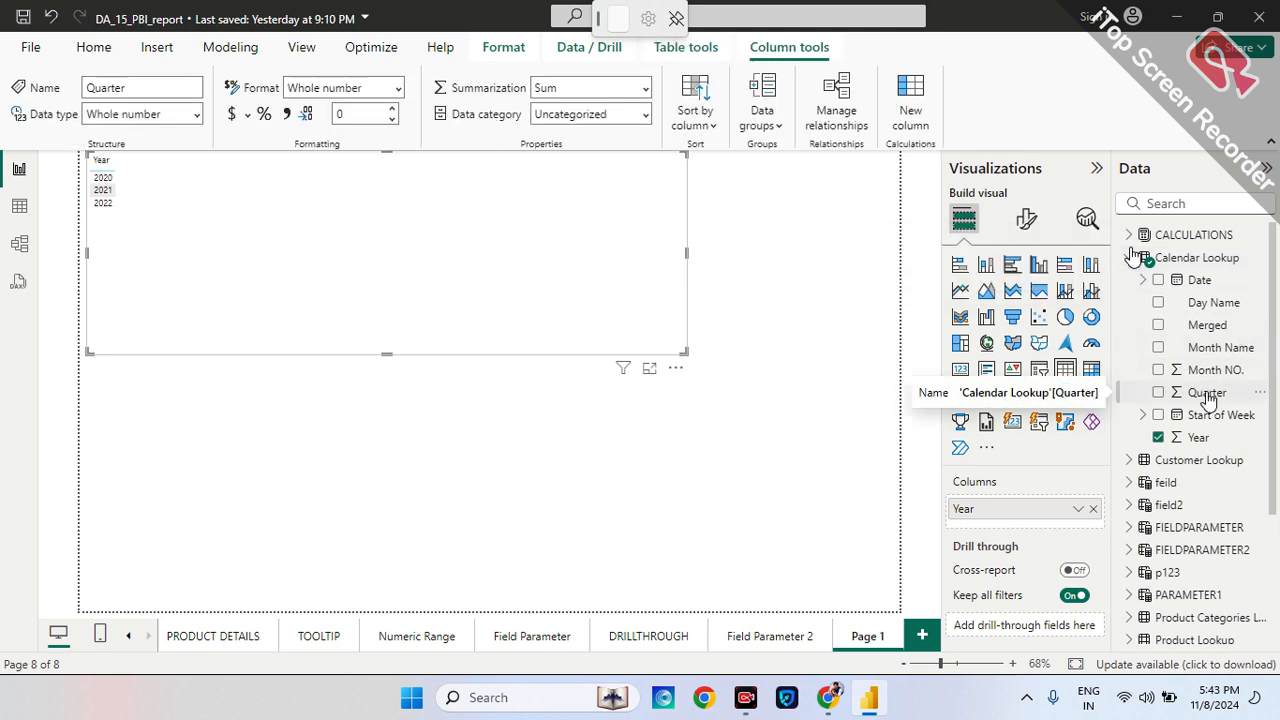
click(1157, 393)
click(1076, 540)
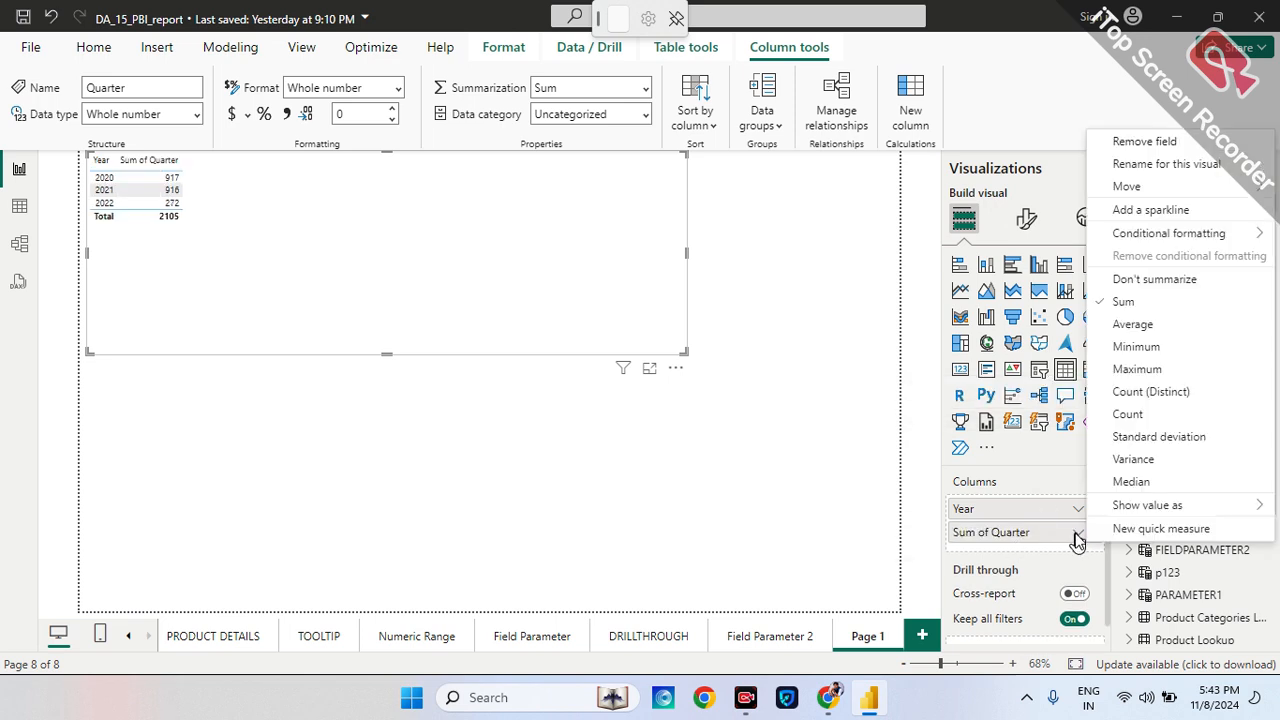
click(1125, 279)
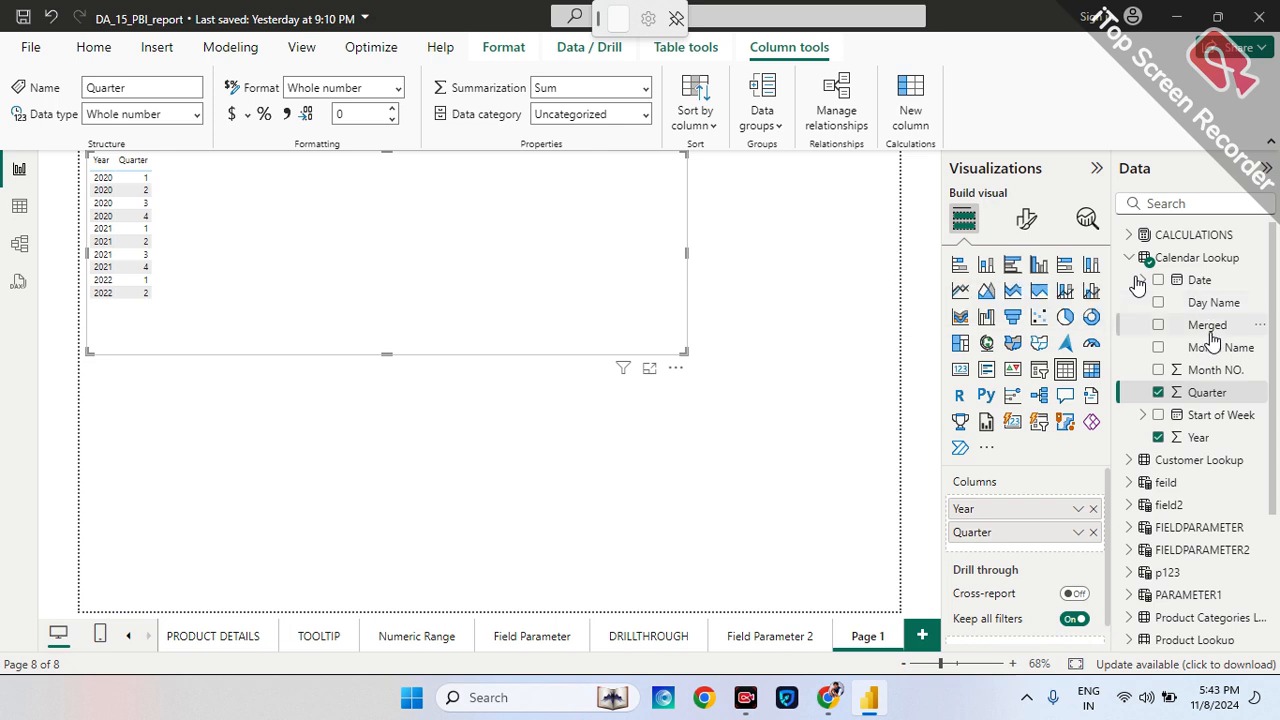
drag(1217, 350, 1043, 556)
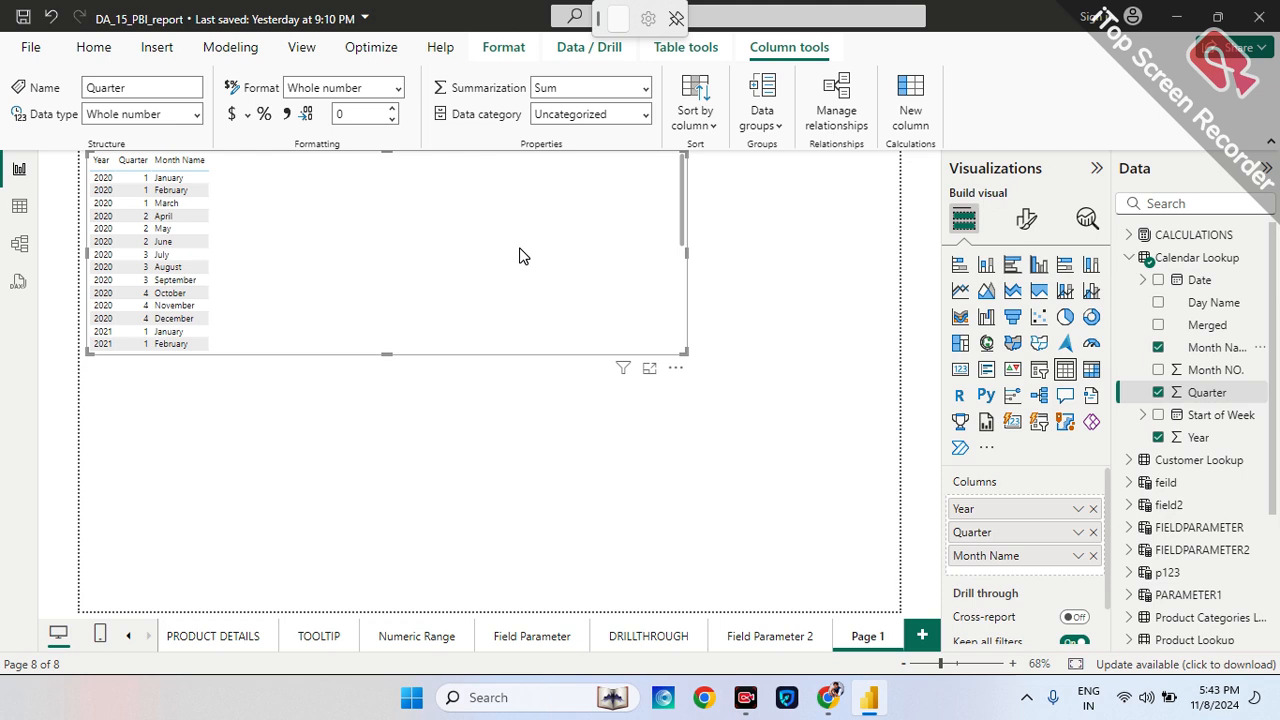
- Create a new measure in the CALCULATIONS table
click(1130, 258)
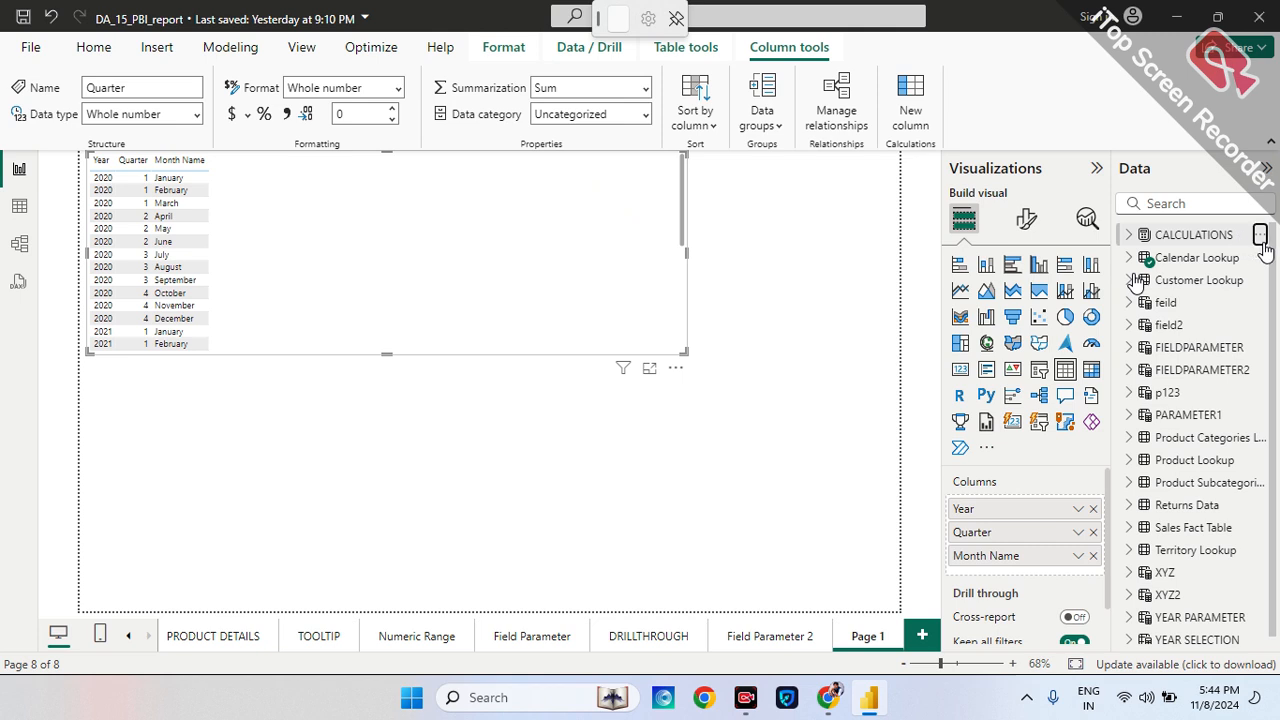
click(1262, 238)
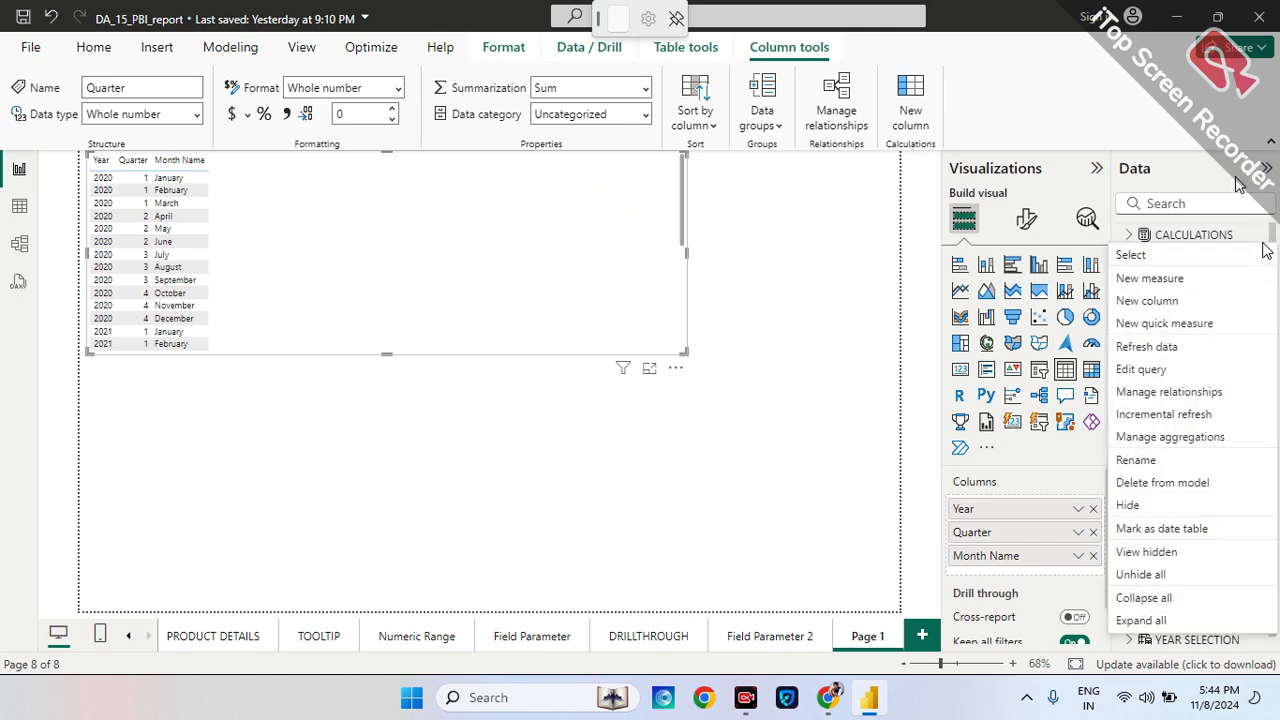
click(1265, 168)
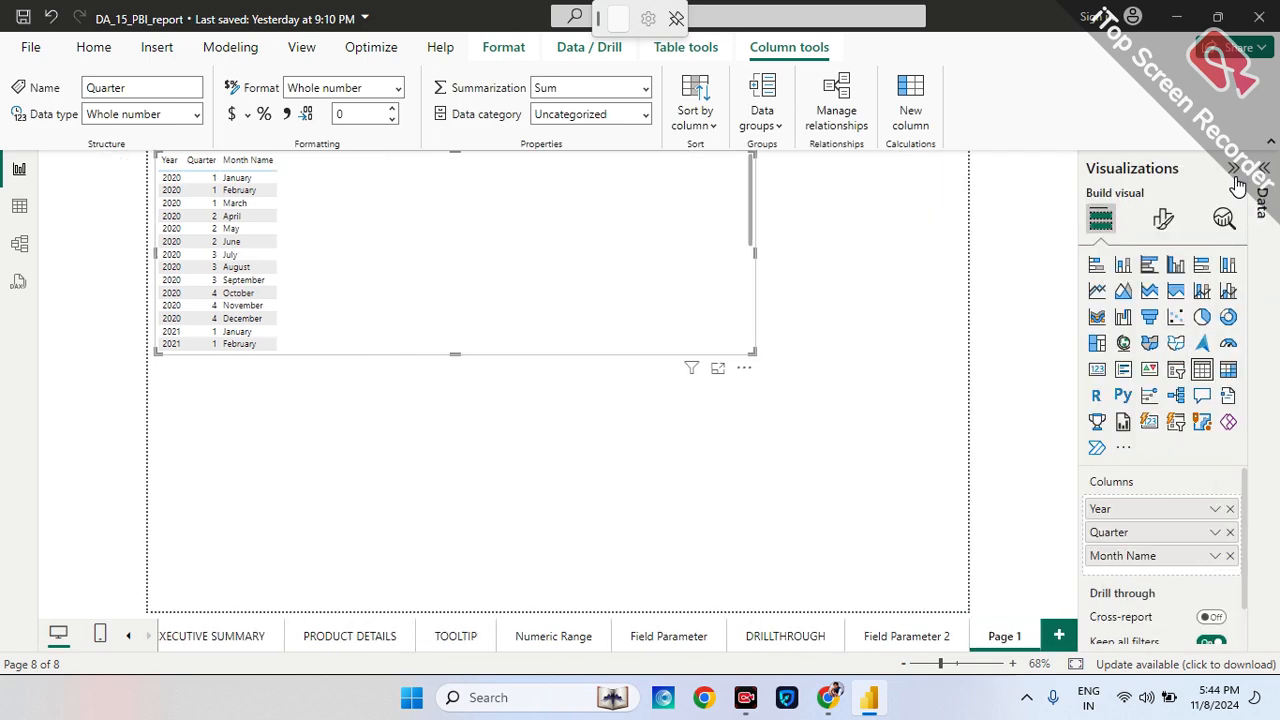
click(1262, 175)
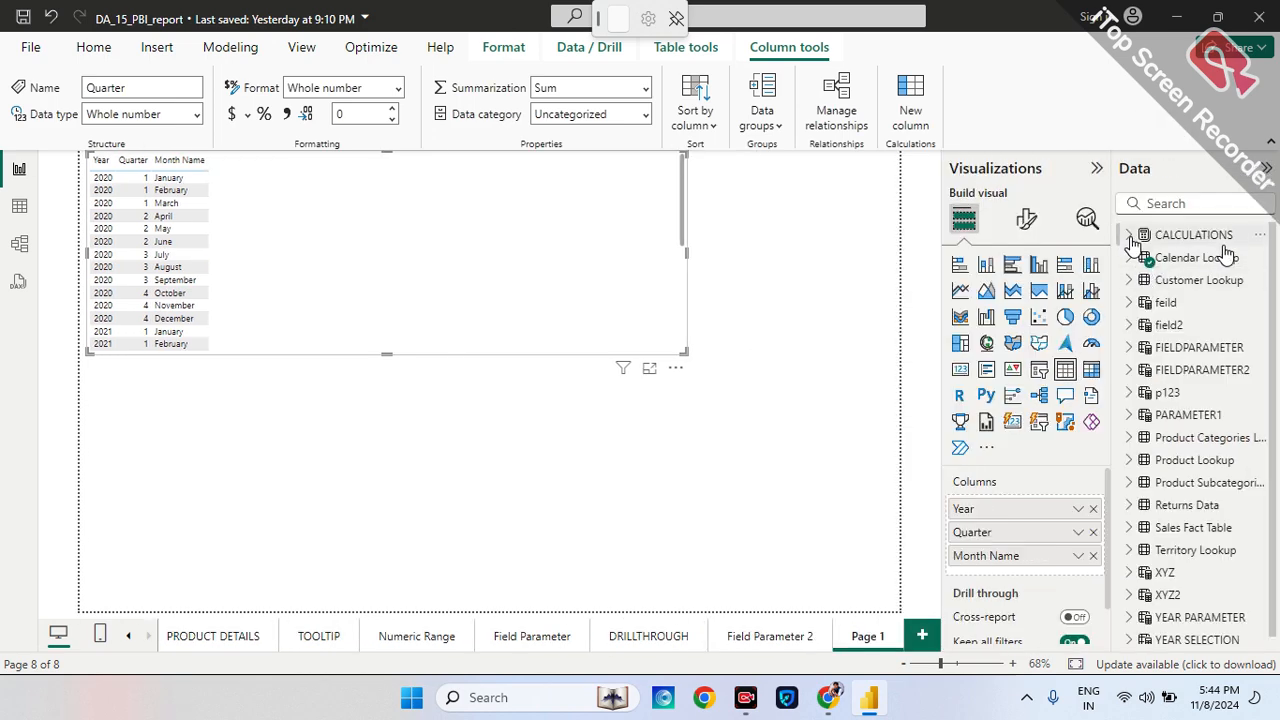
click(1260, 243)
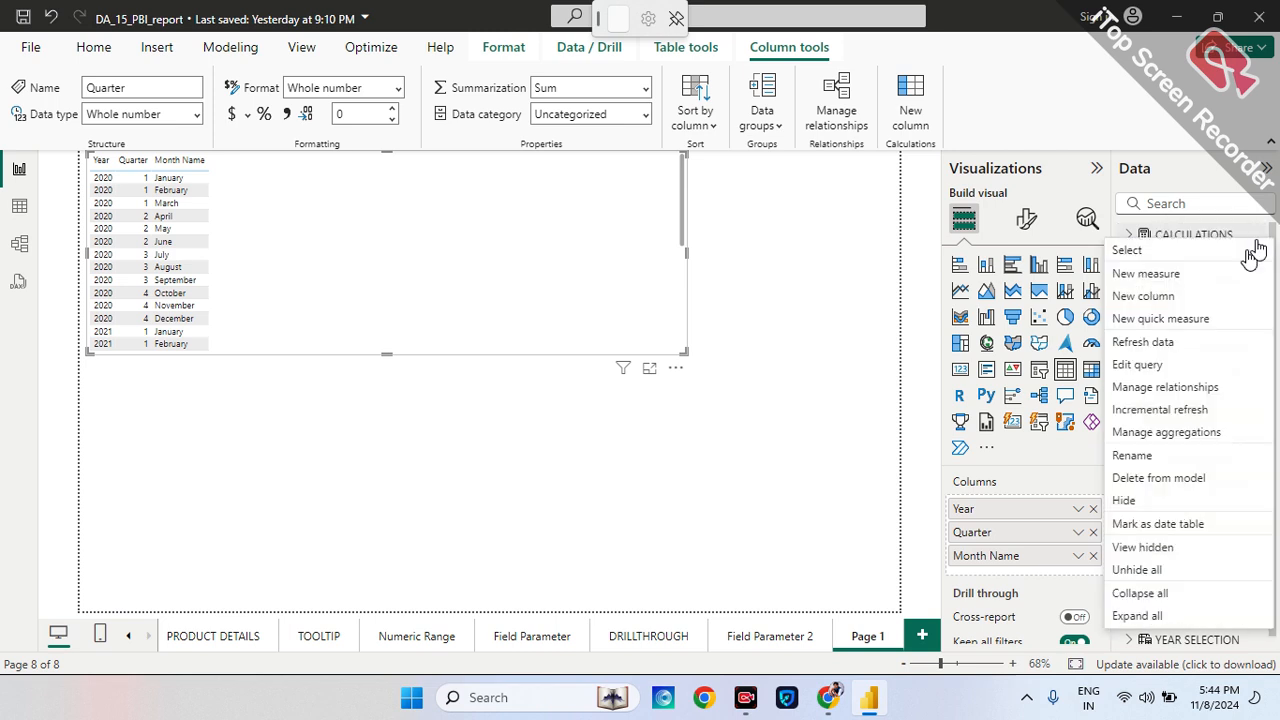
click(1237, 271)
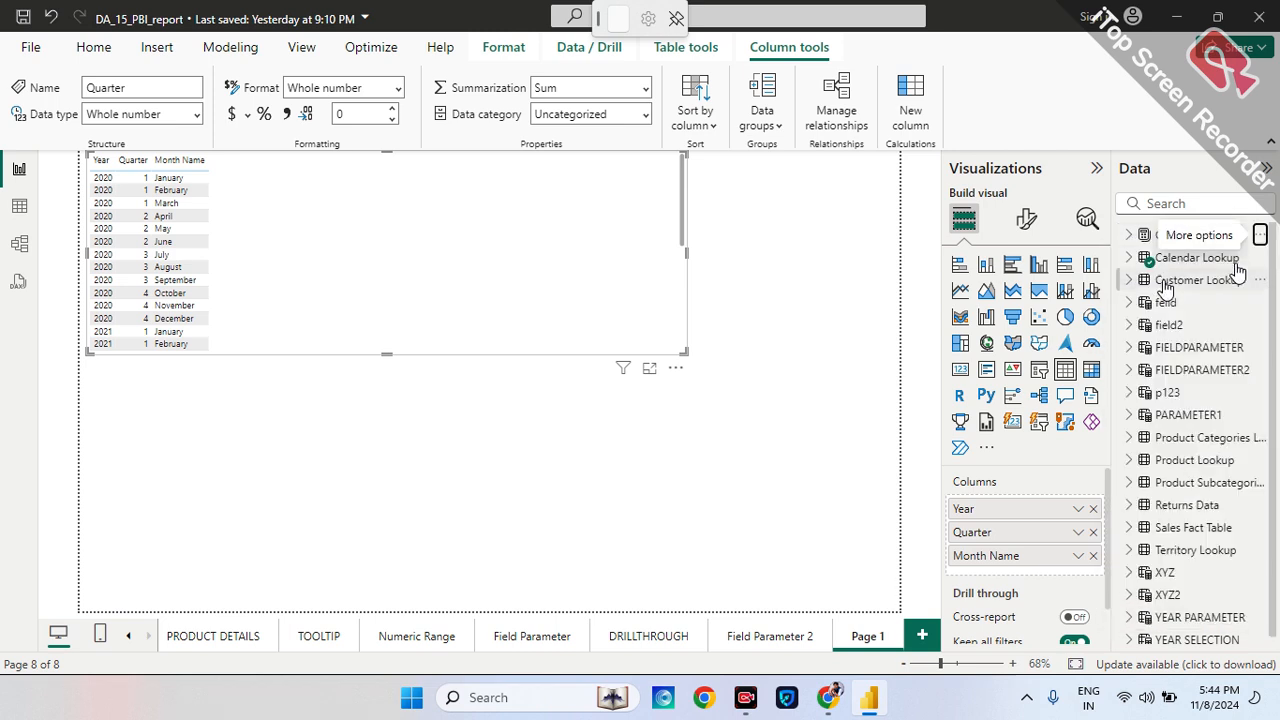
click(1160, 282)
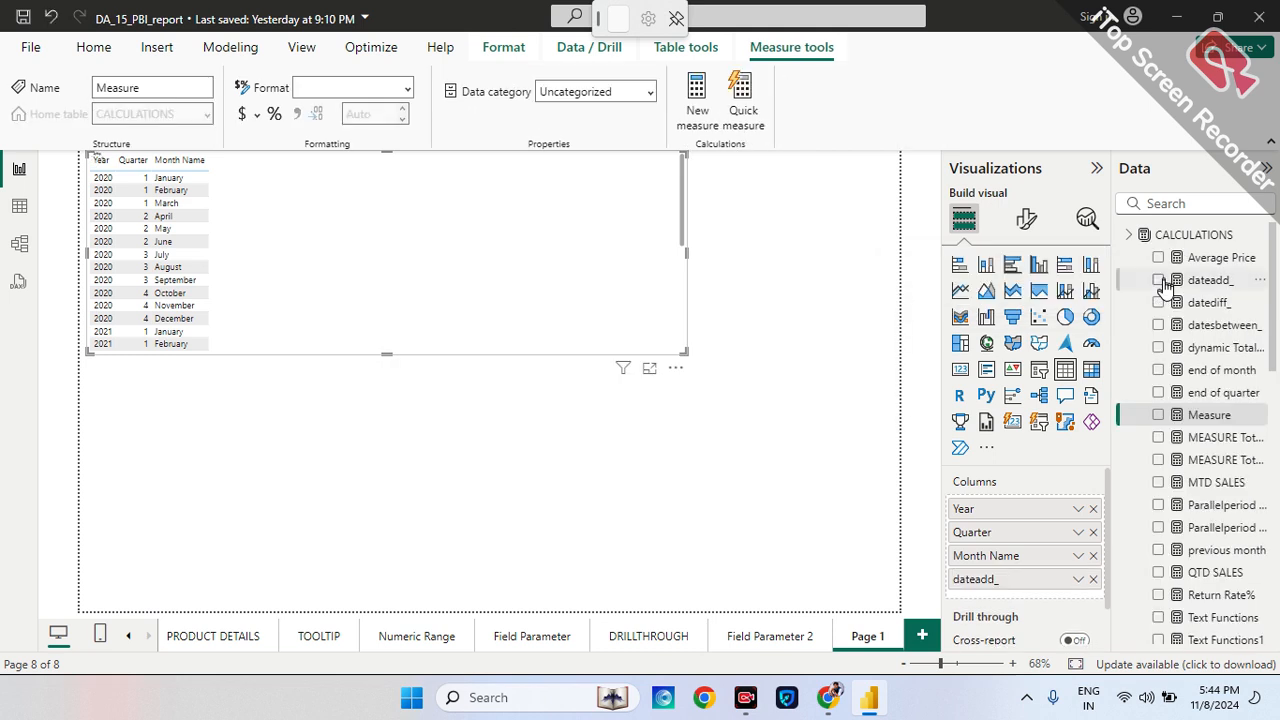
- Enter "Revenue by Parallel" as the beginning of the new measure's name
text(Re)
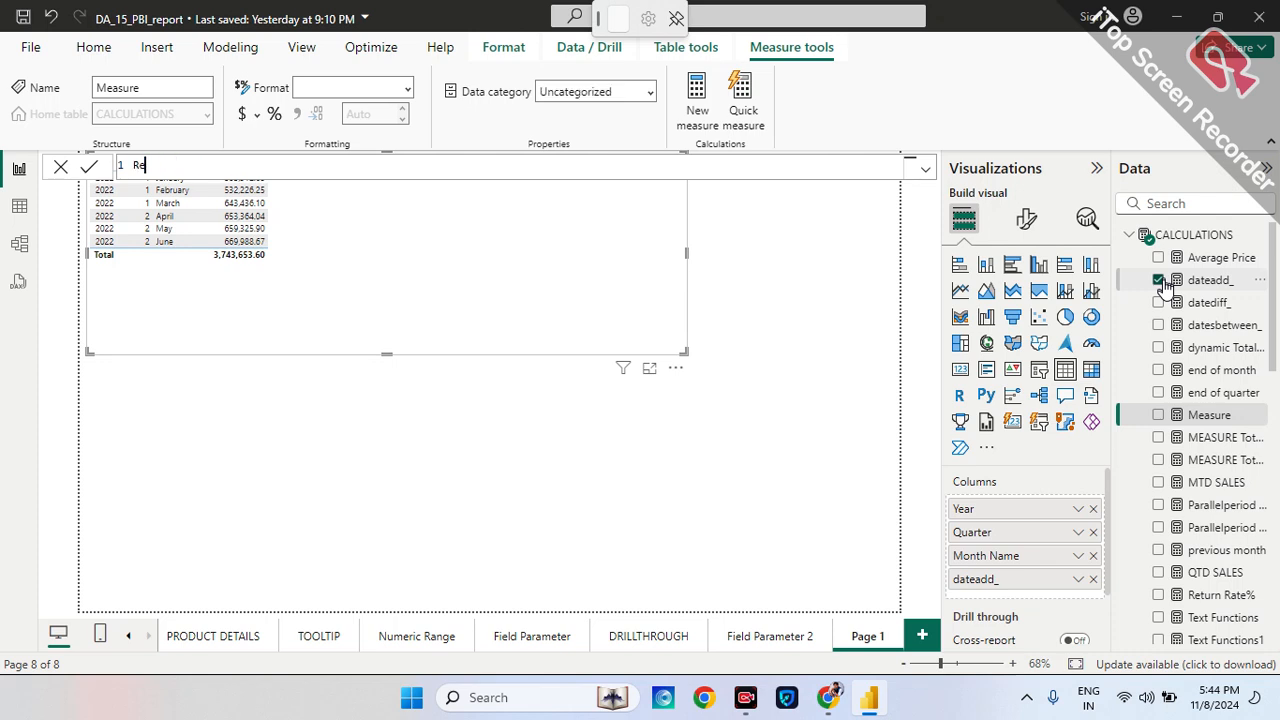
text(venue)
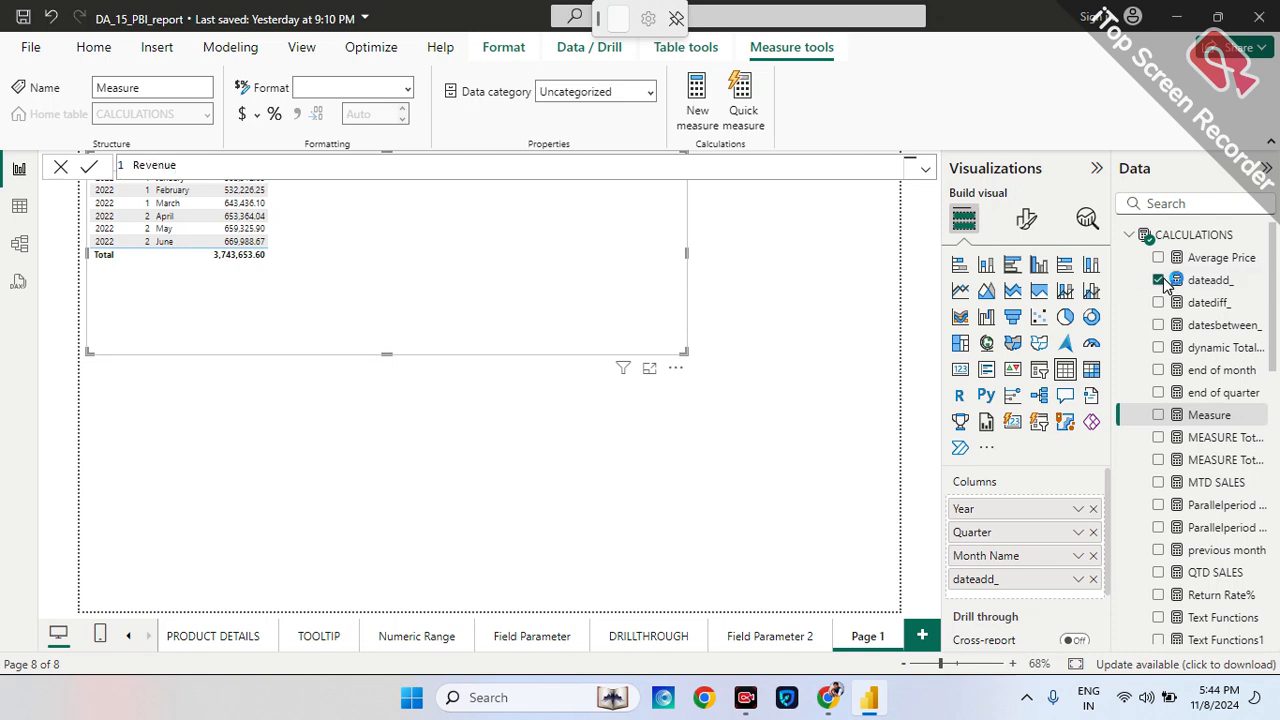
text(Parallel)
key(ctrl+a)
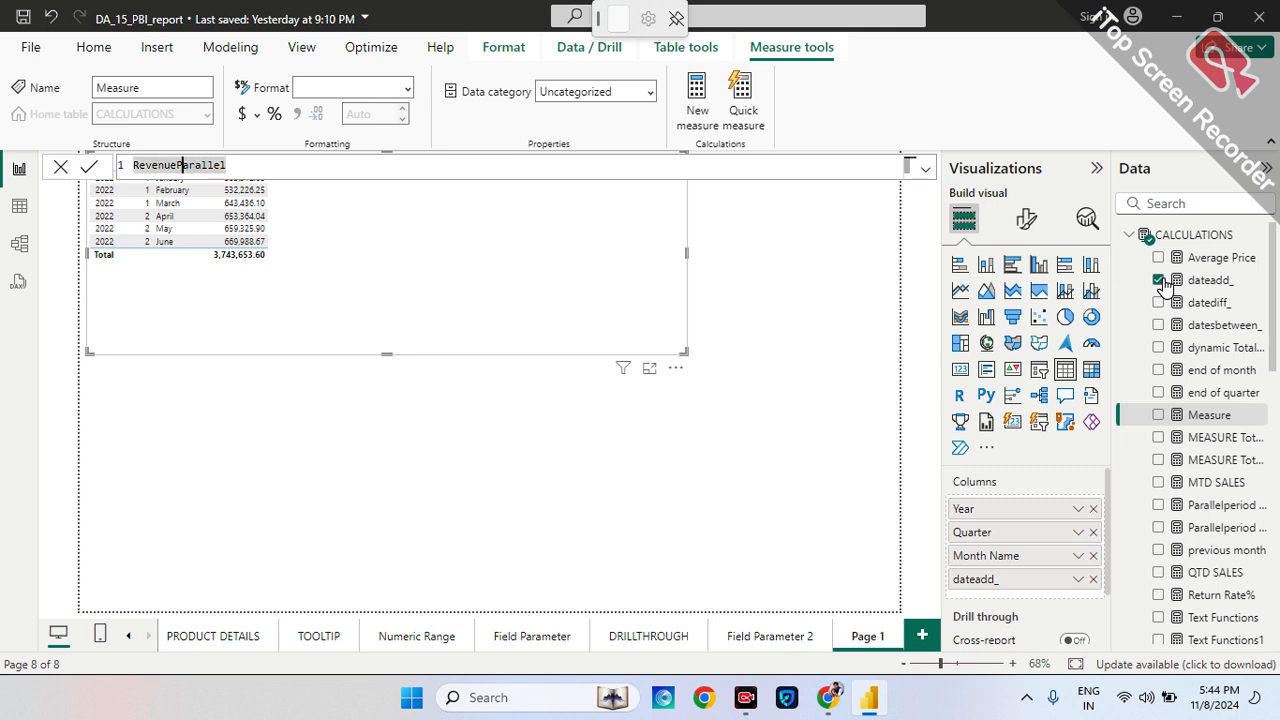
text(BY)
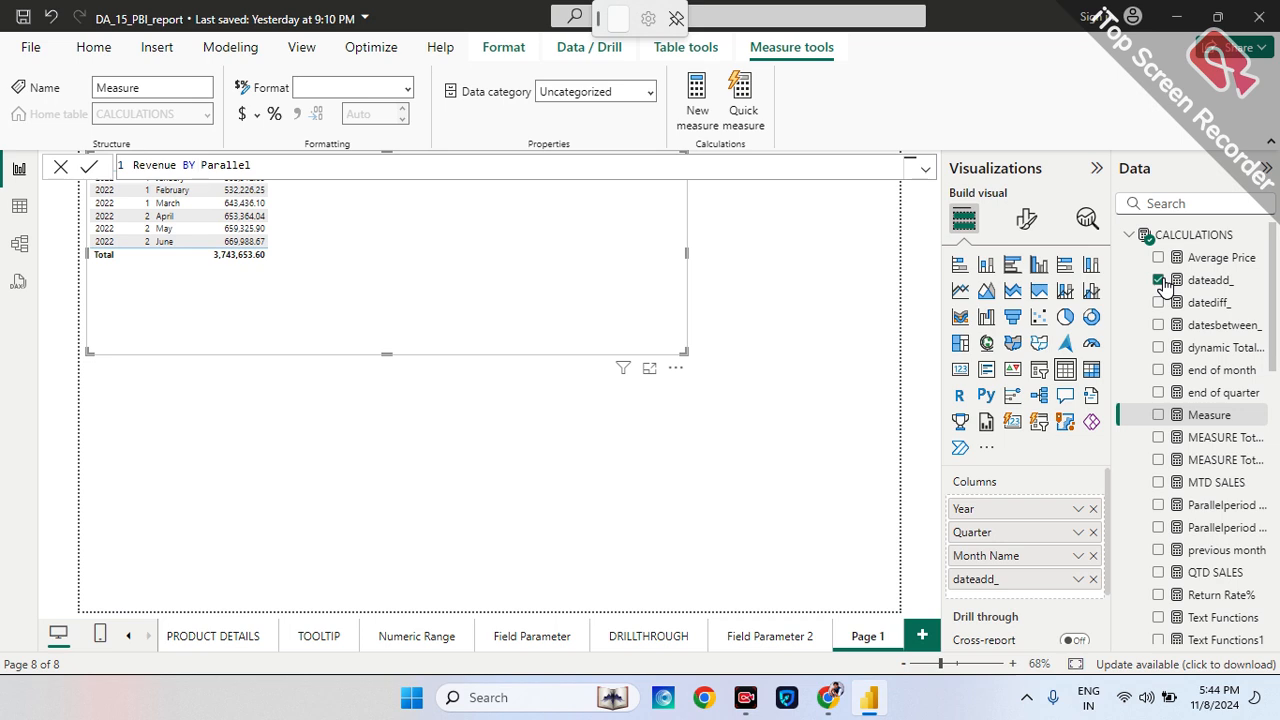
key(BackSpace)
key(BackSpace)
key(BackSpace)
text(BY)
key(BackSpace)
key(BackSpace)
text(by)
- Complete the measure name with "period" and begin its formula with CALCULATE, starting the expression with "tot"
key(Right)
key(Right)
key(Right)
key(Right)
text(= calculate)
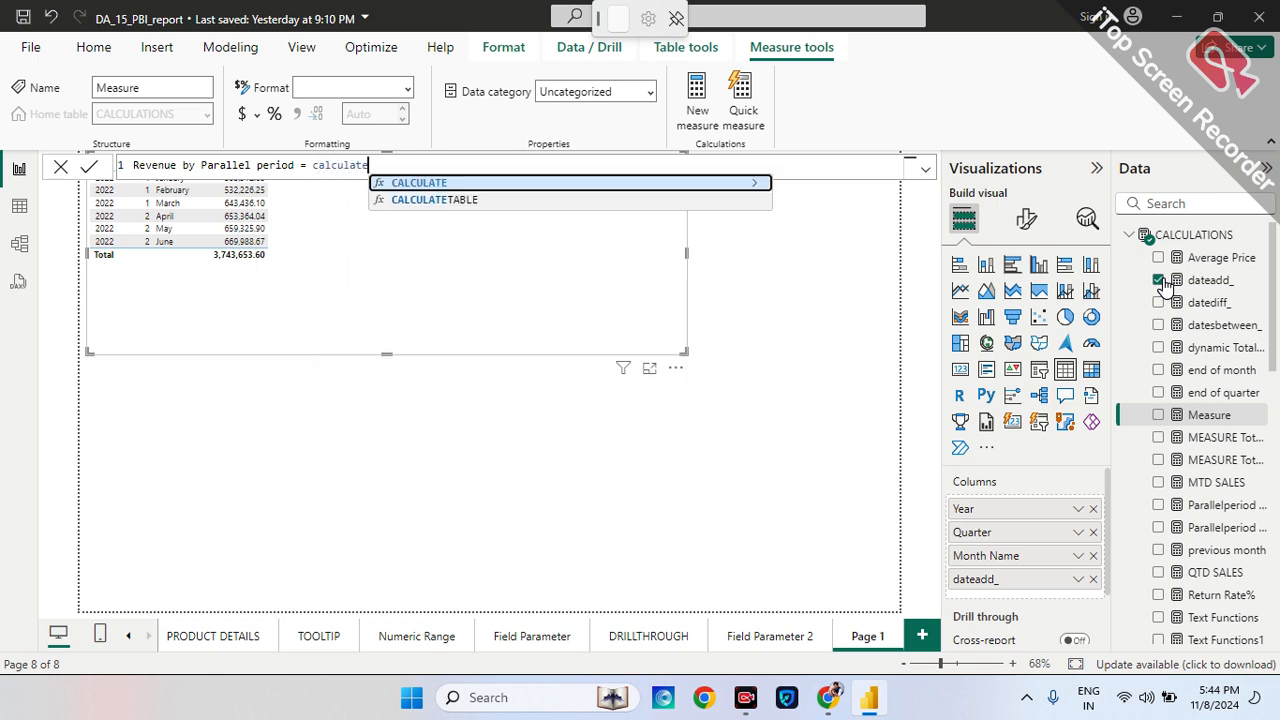
key(Tab)
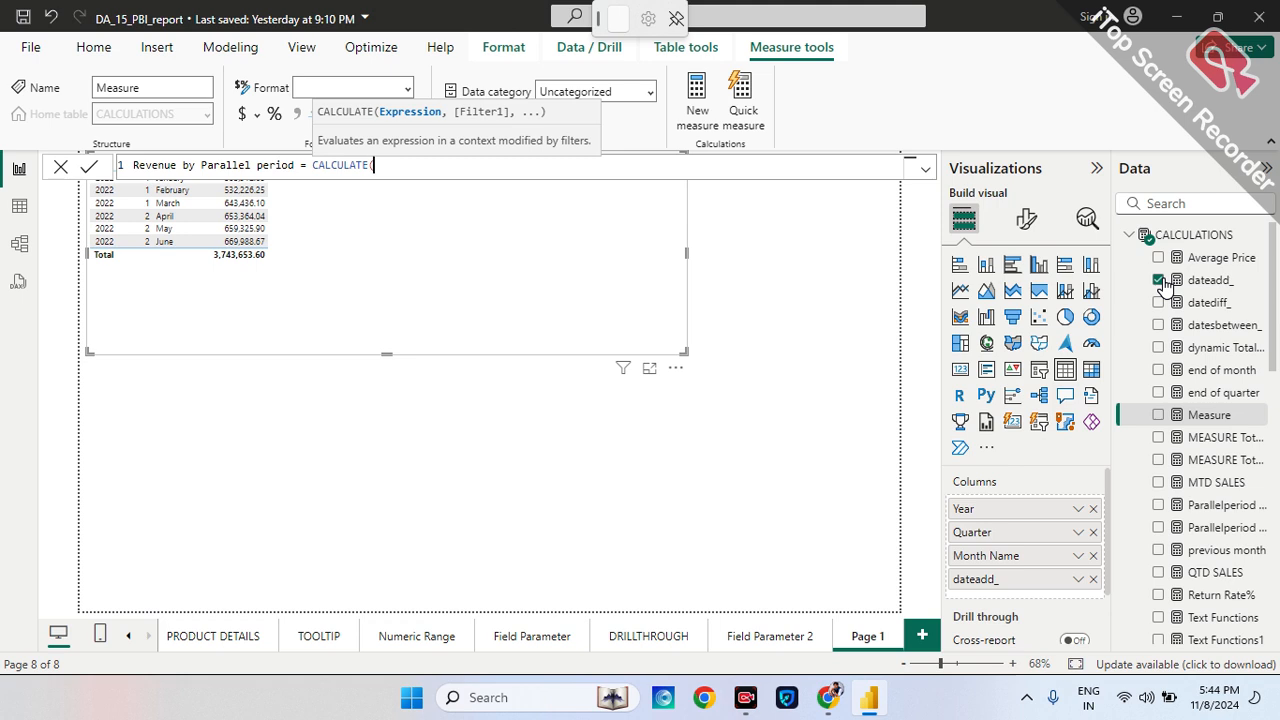
text(tot)
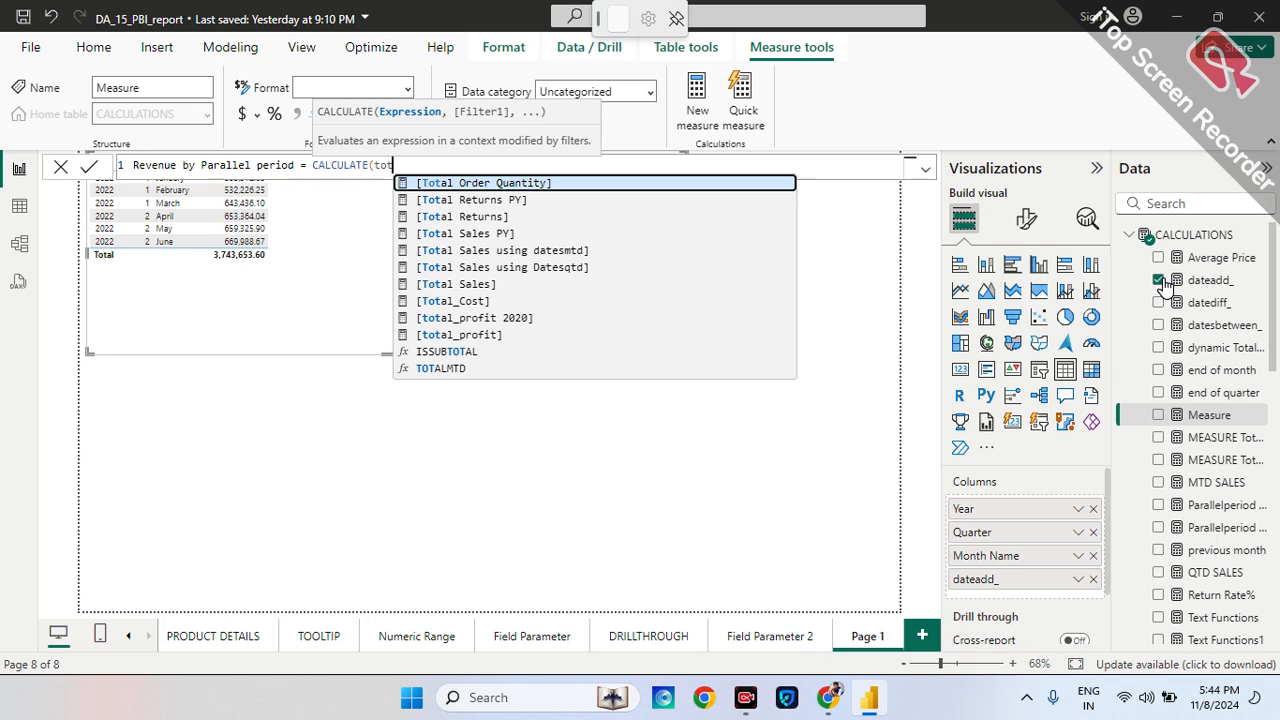
- Replace "Revenue" with "Sales" so the measure is named "Sales by Parallel period"
key(Left)
key(Left)
key(Left)
key(Left)
key(Left)
key(Left)
key(Left)
key(Left)
key(Left)
key(Left)
key(Left)
key(Left)
key(Left)
key(Left)
key(Left)
key(Left)
key(Left)
key(Left)
key(Left)
key(Left)
key(Left)
key(Left)
key(Left)
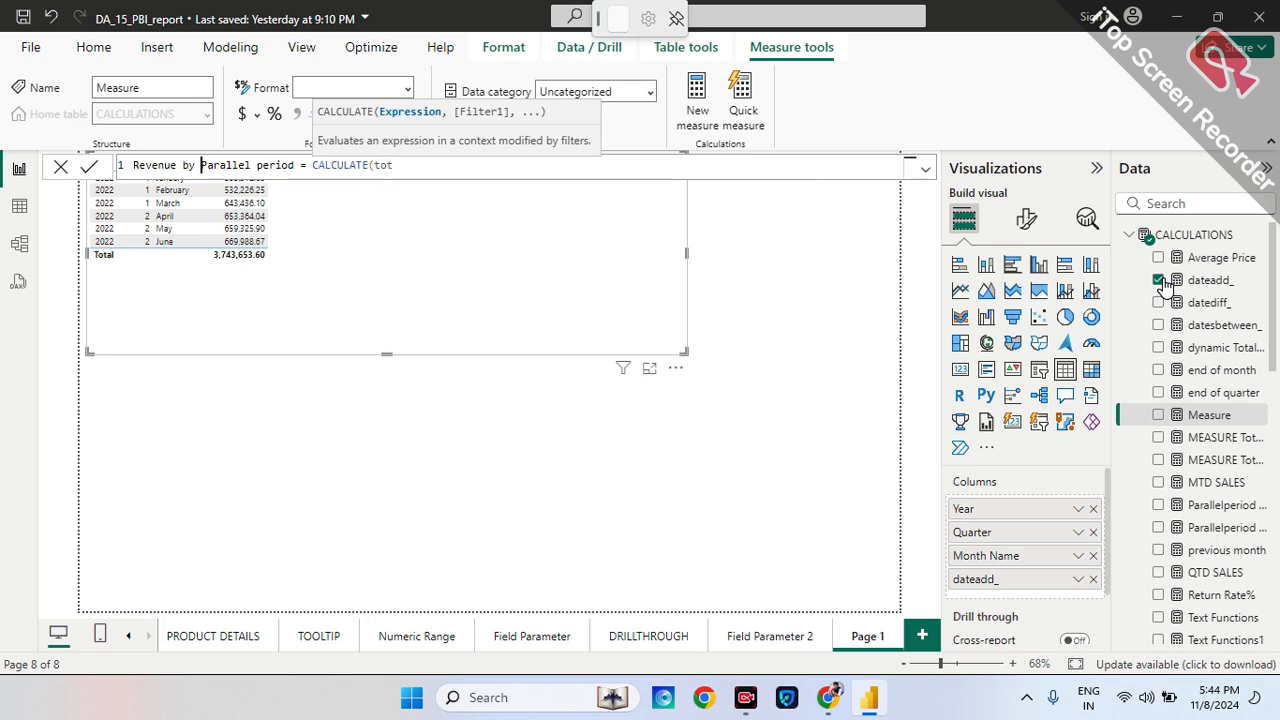
key(BackSpace)
key(BackSpace)
key(BackSpace)
key(BackSpace)
key(BackSpace)
key(BackSpace)
key(BackSpace)
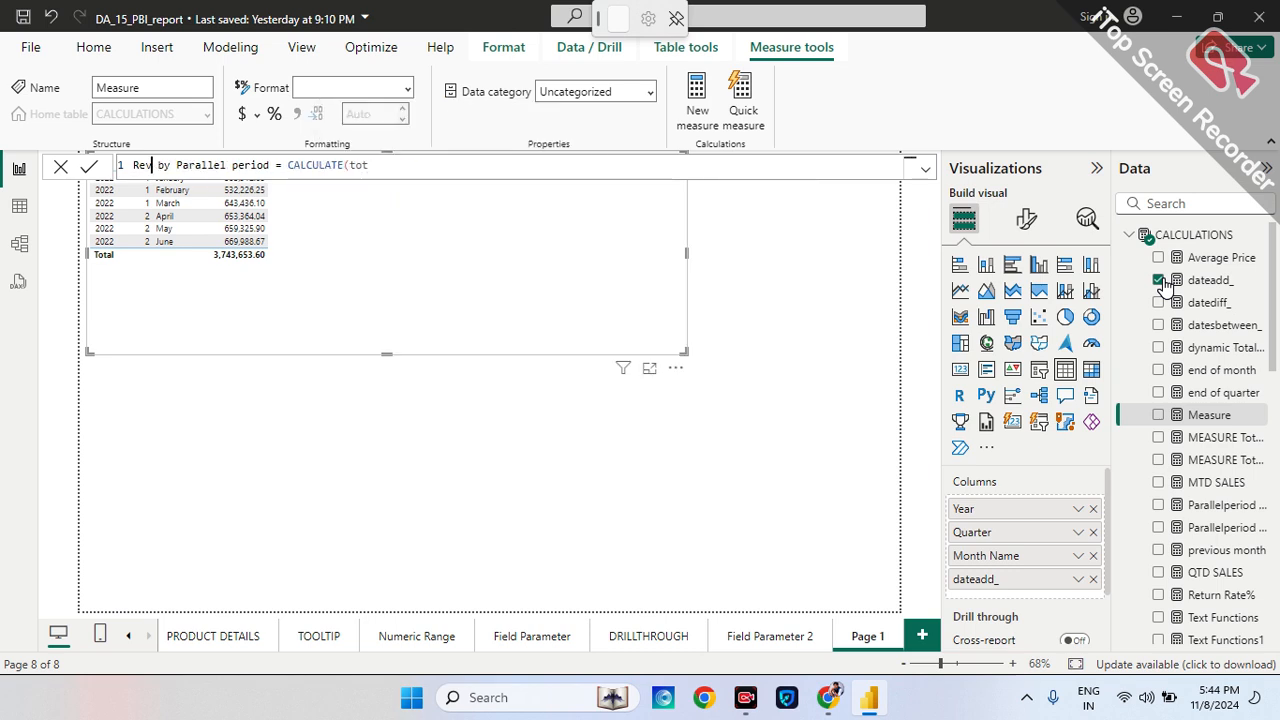
text(Sales)
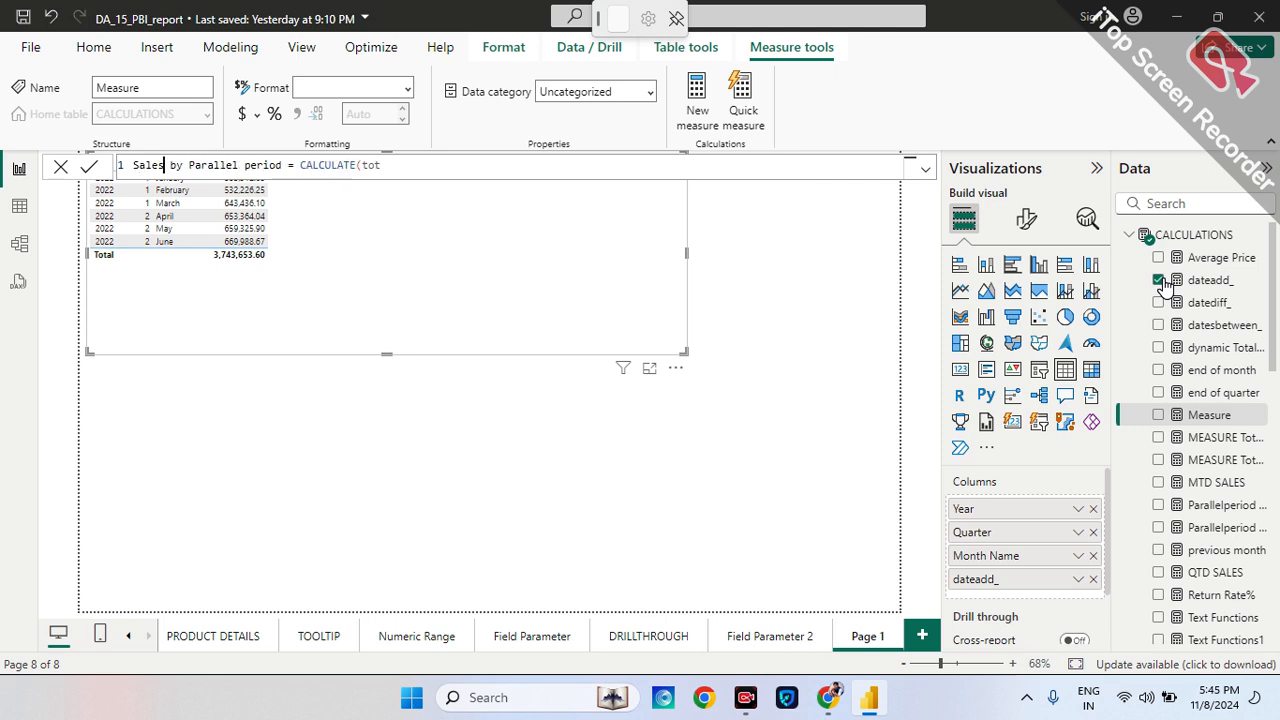
- Set the CALCULATE expression of the Sales by Parallel period measure to the [Total Sales] measure
click(390, 168)
key(BackSpace)
key(BackSpace)
key(BackSpace)
text(total)
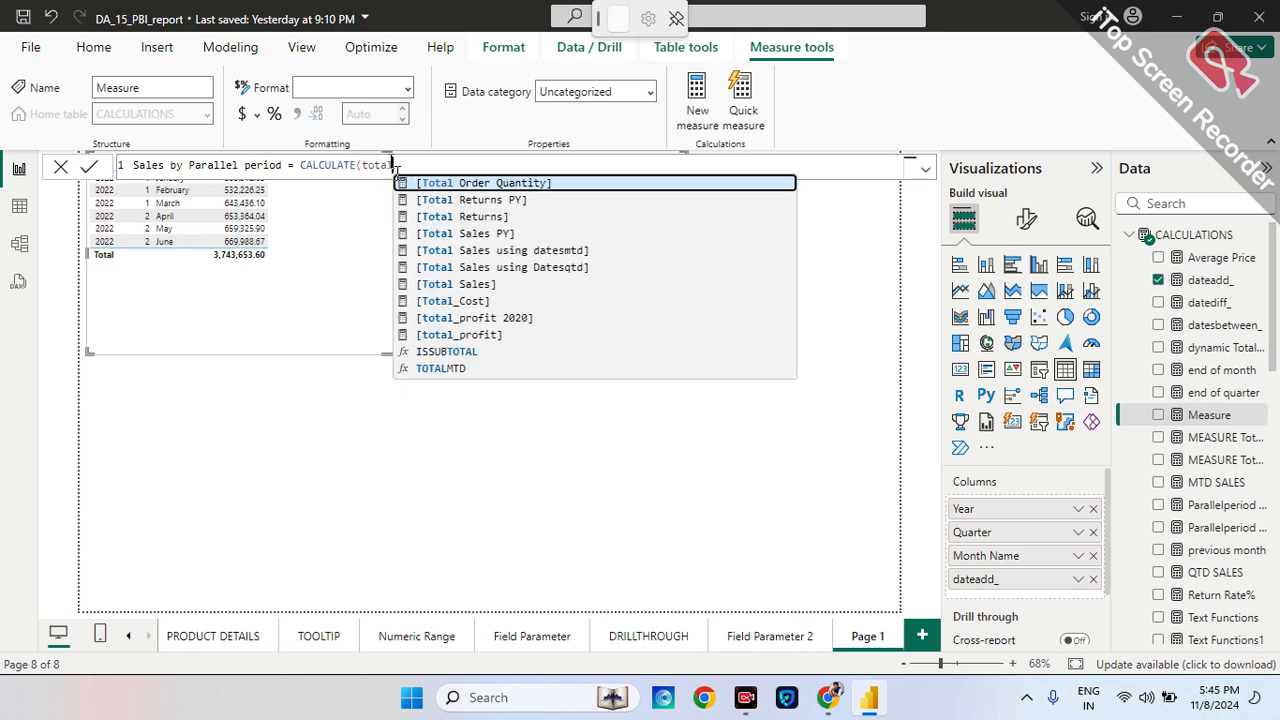
key(Down)
key(Down)
key(Down)
key(Down)
key(Down)
key(Down)
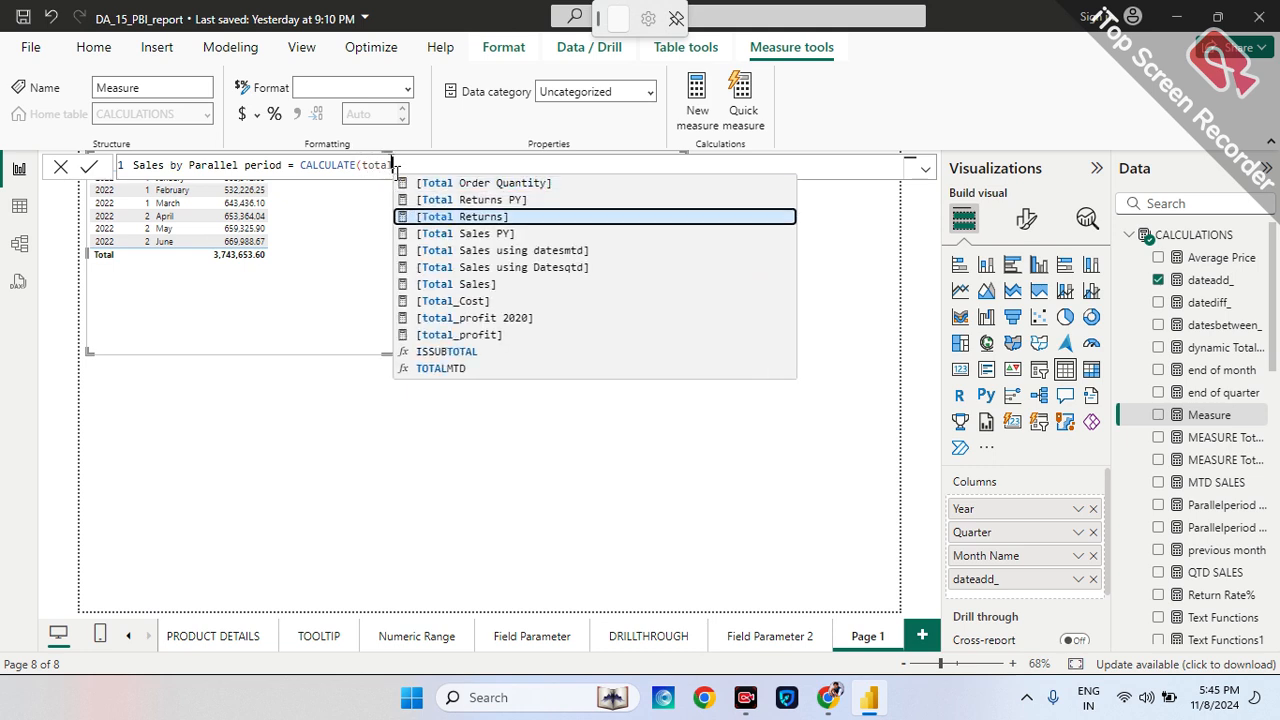
key(Tab)
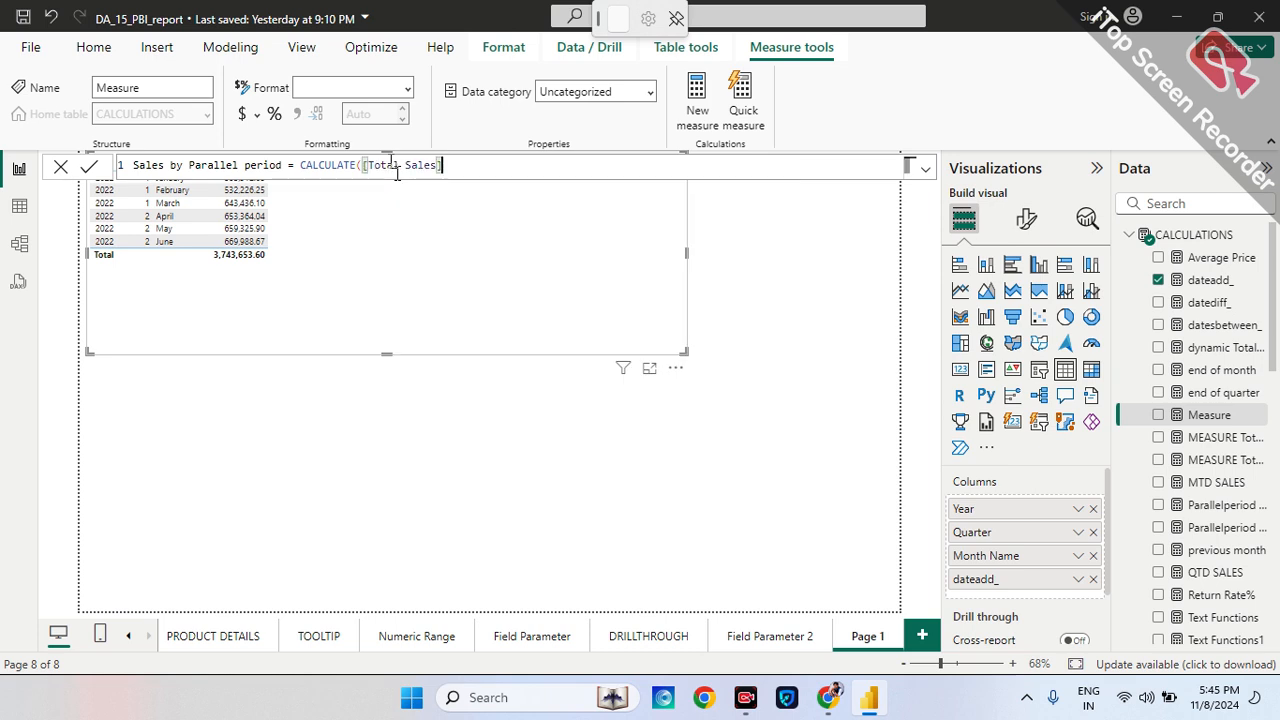
- Add a PARALLELPERIOD filter to the CALCULATE formula, using 'Calendar Lookup'[Date] as its dates argument
text(,P)
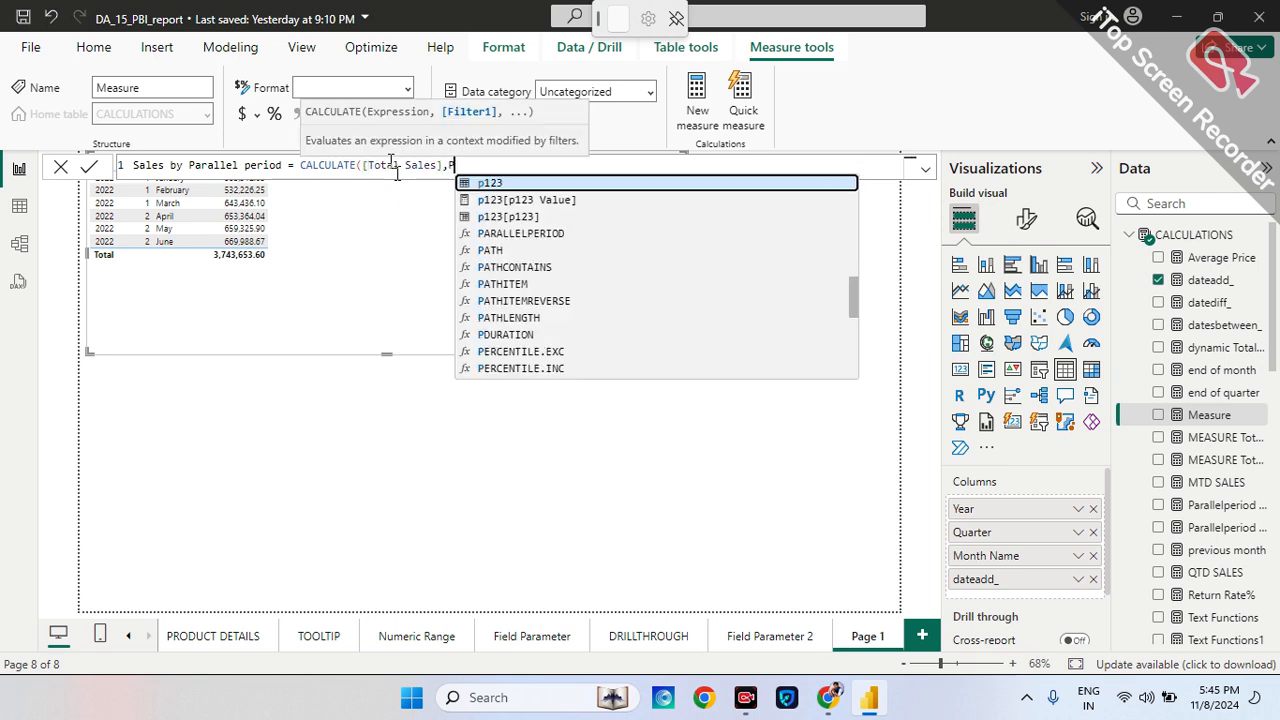
text(arallel)
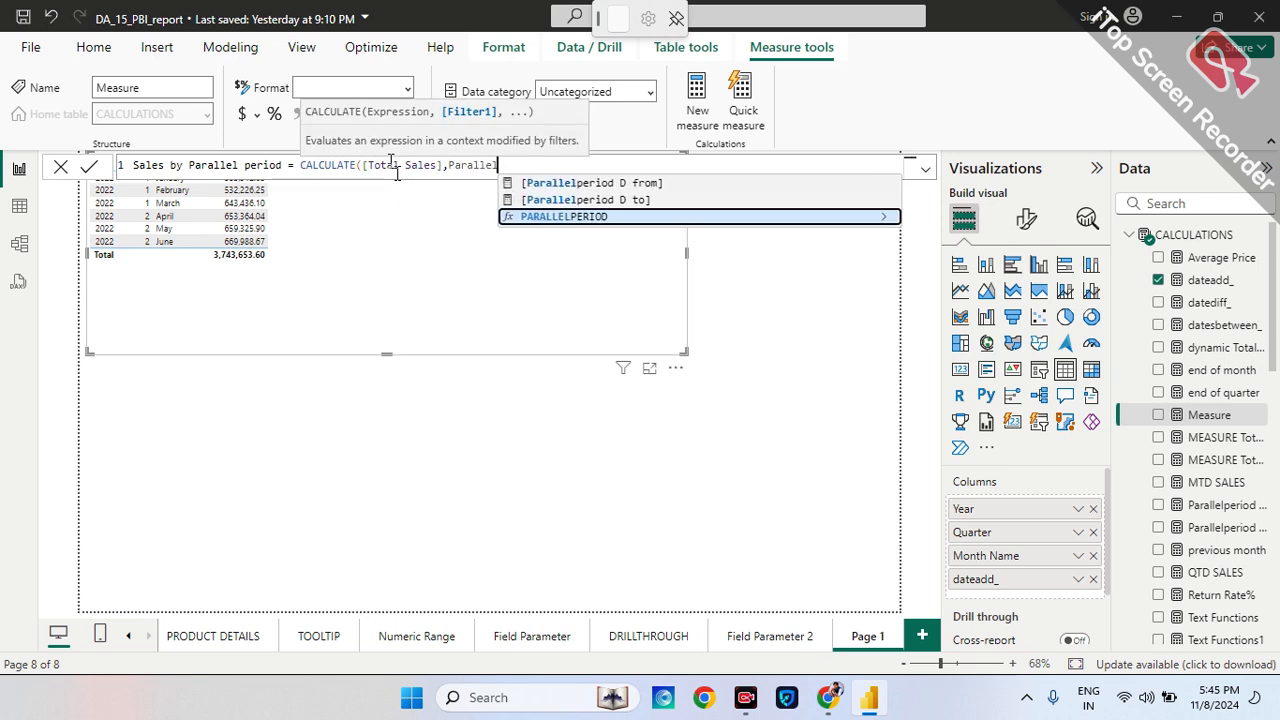
key(Tab)
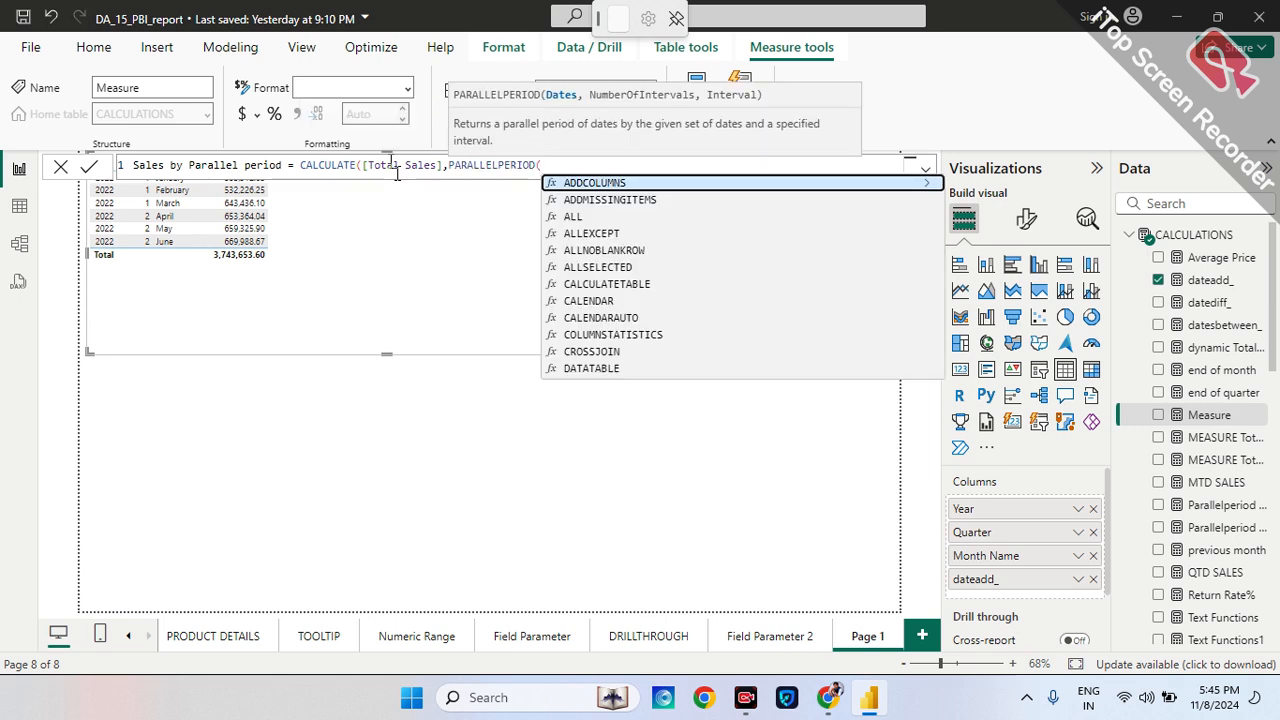
text(calende)
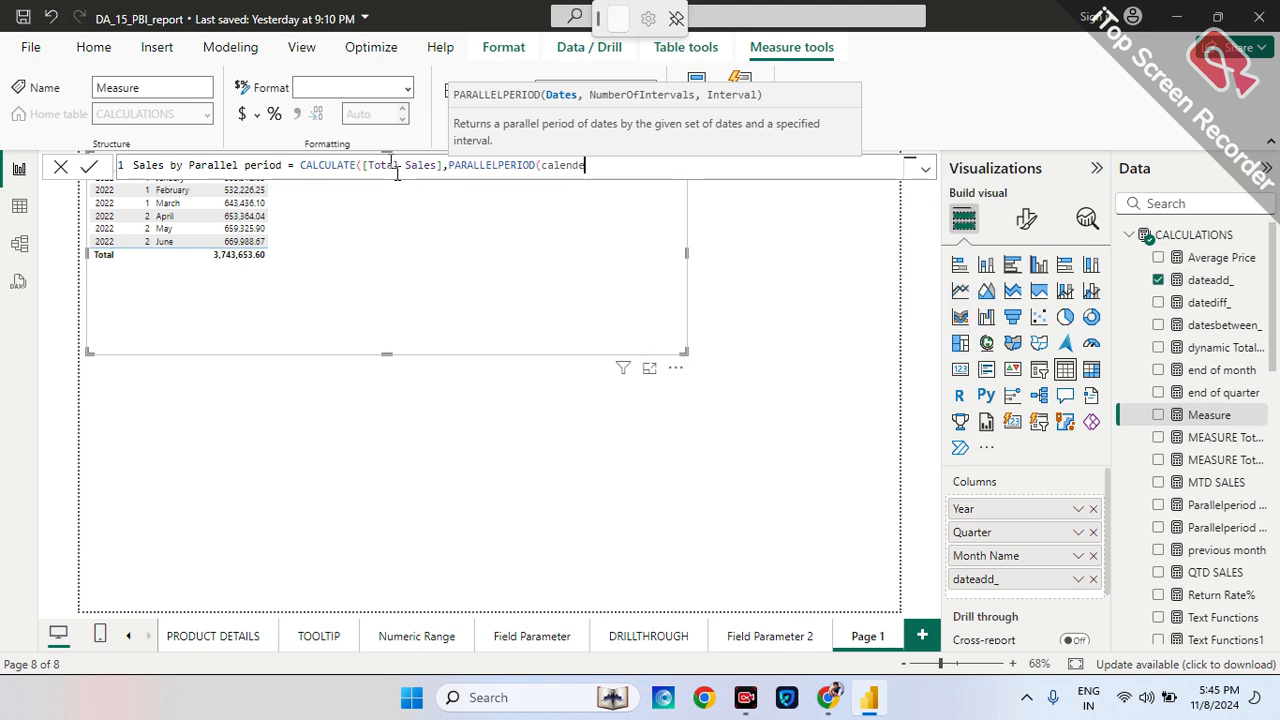
key(BackSpace)
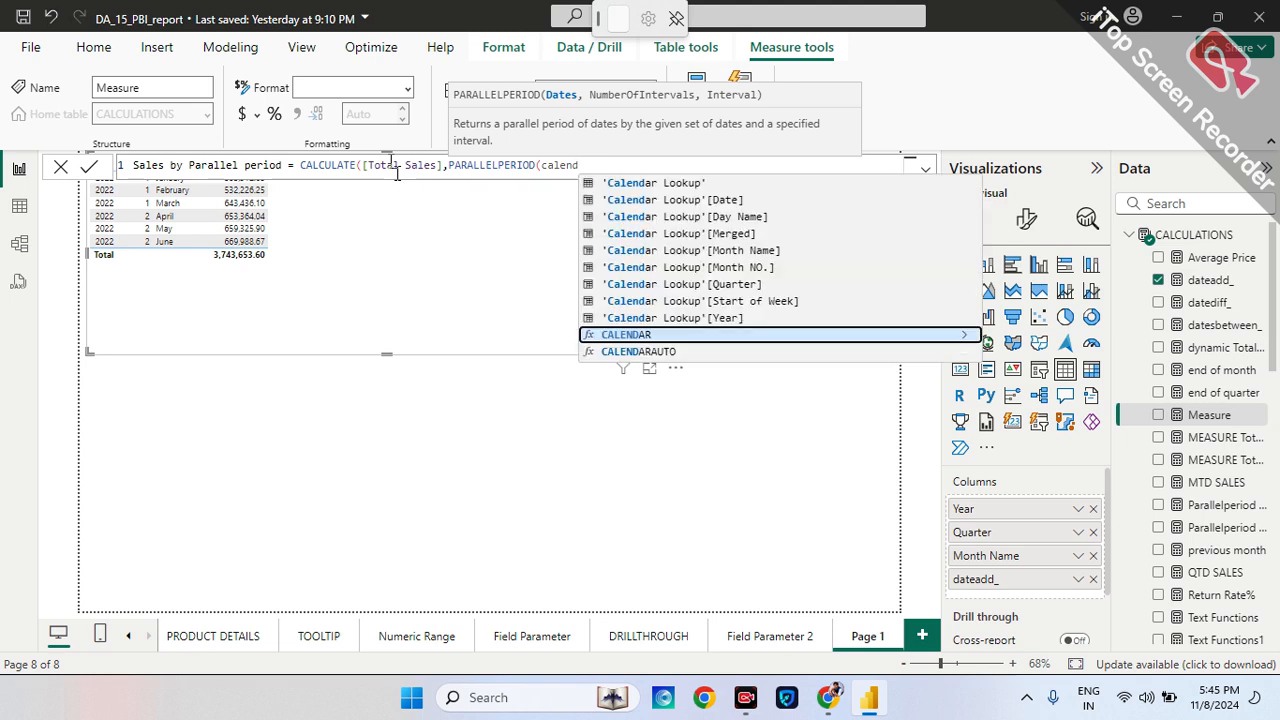
key(Up)
key(Up)
key(Up)
key(Up)
key(Up)
key(Up)
key(Up)
key(Up)
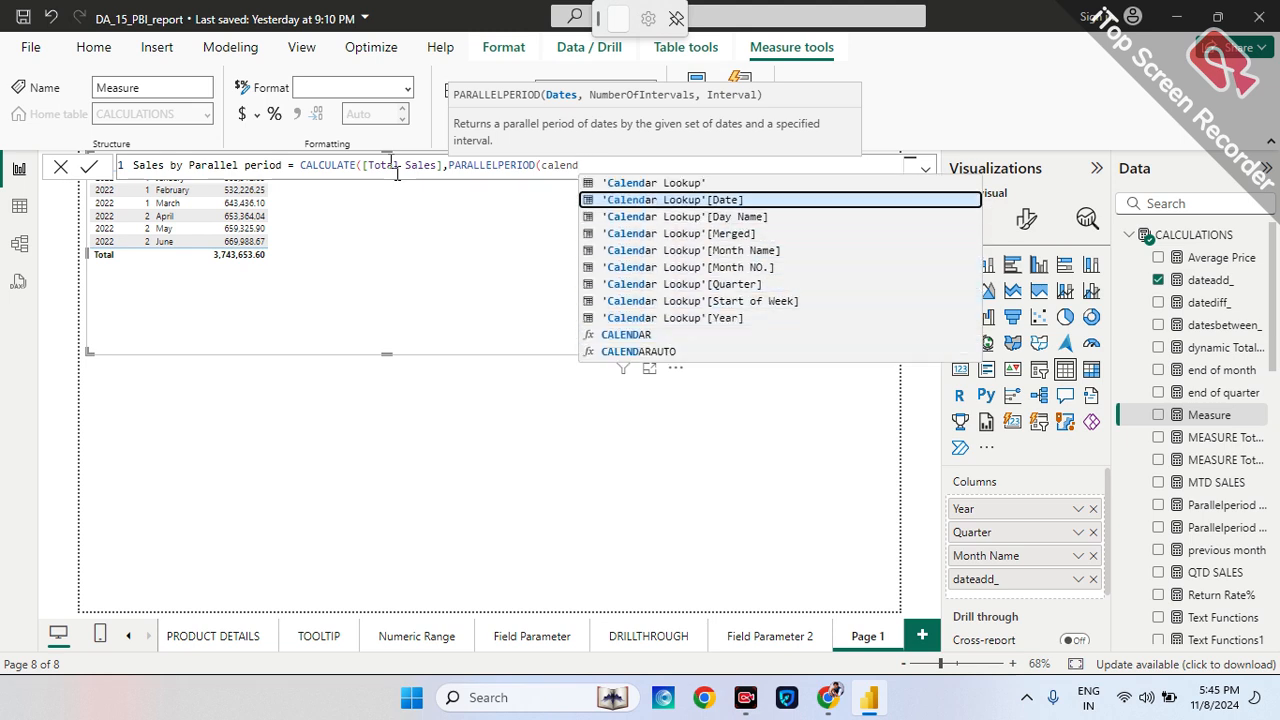
key(Tab)
text(,)
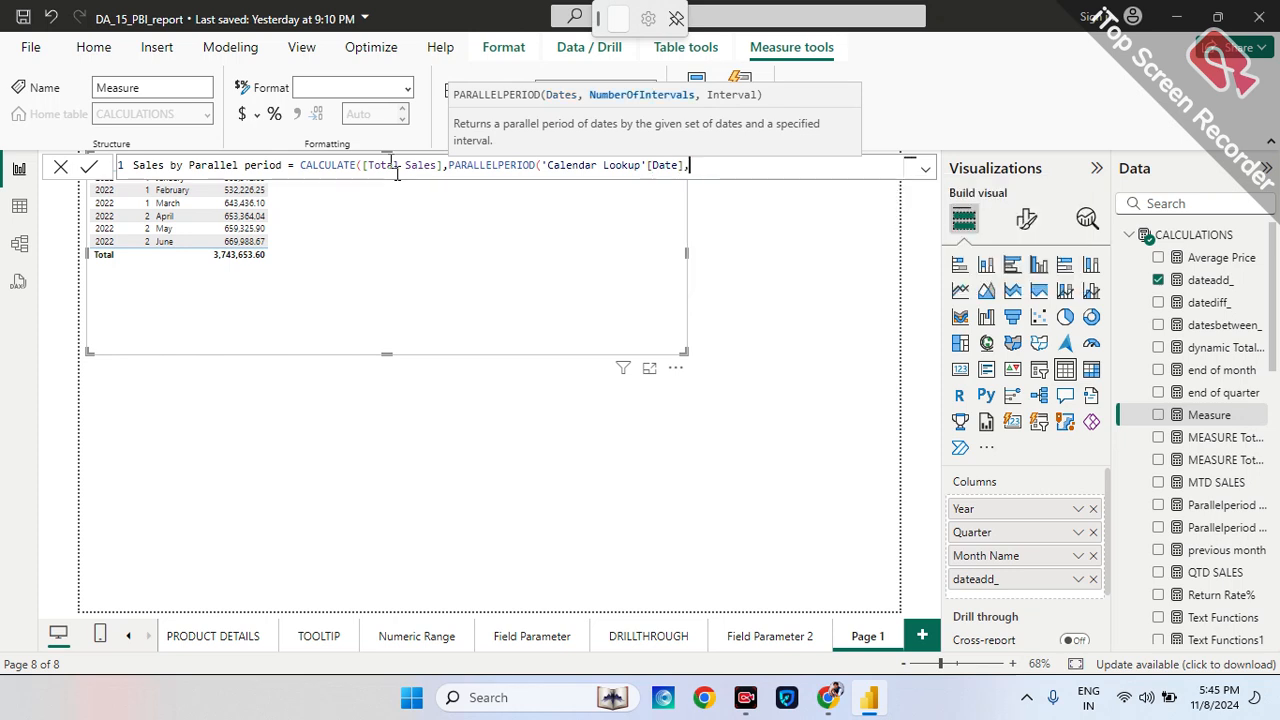
- Complete PARALLELPERIOD with -1 as the number of intervals and YEAR as the interval, then commit the measure and close the formula
text(-1,)
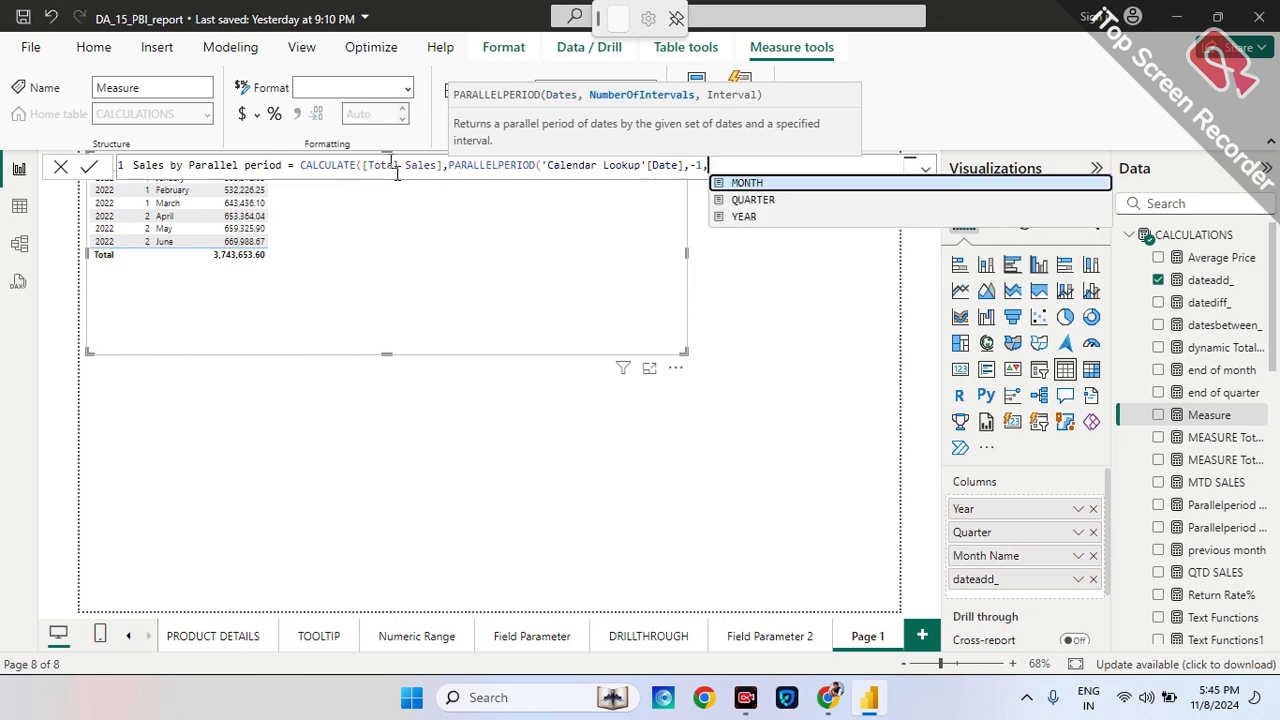
key(Down)
key(Down)
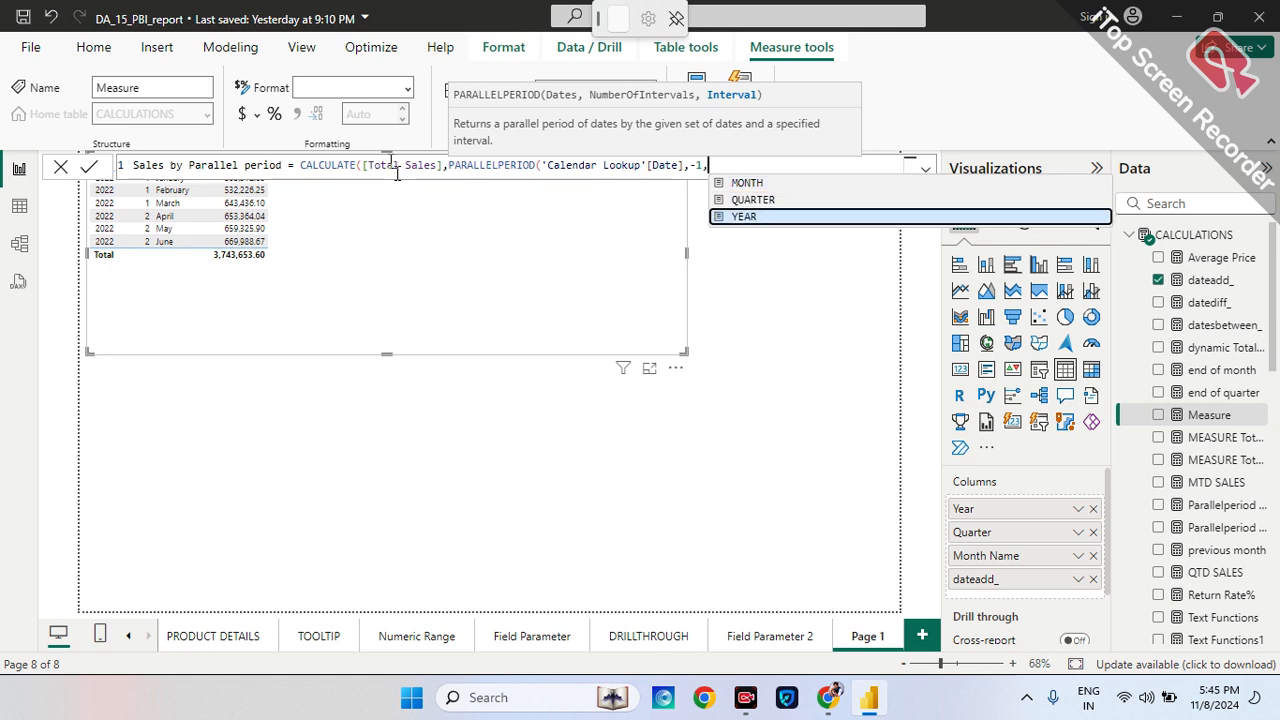
key(Tab)
text())
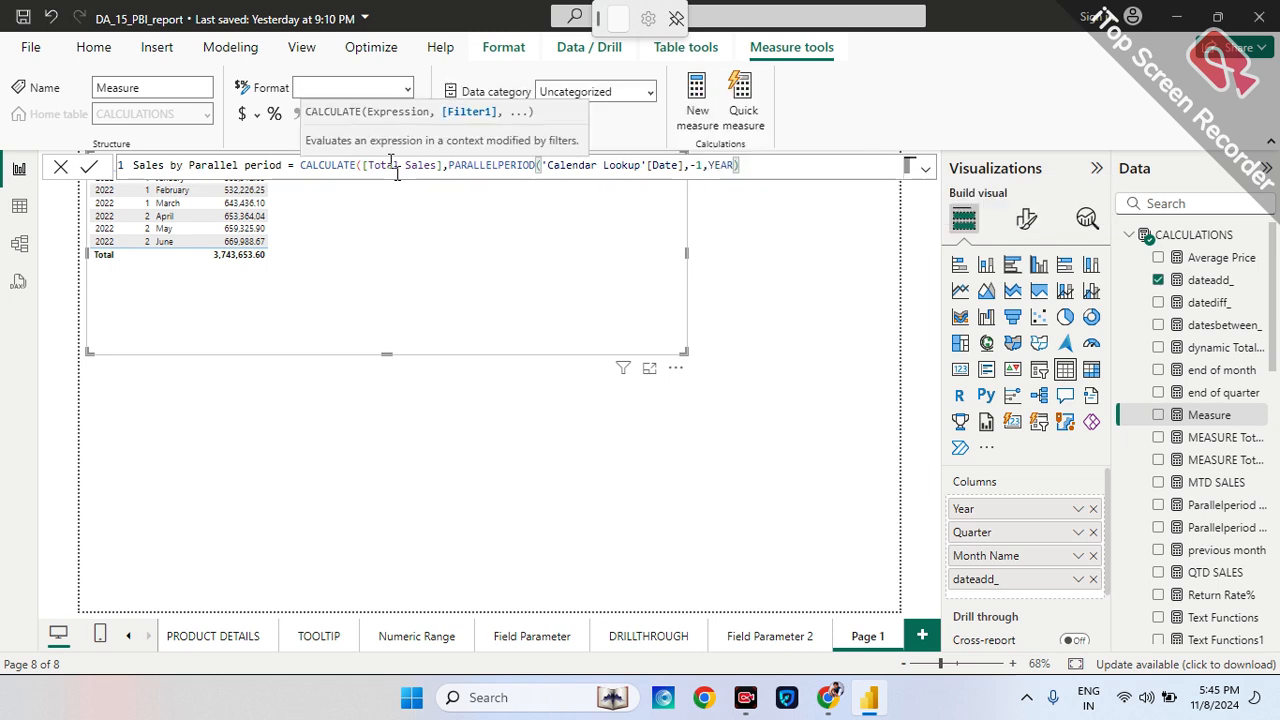
text())
key(Return)
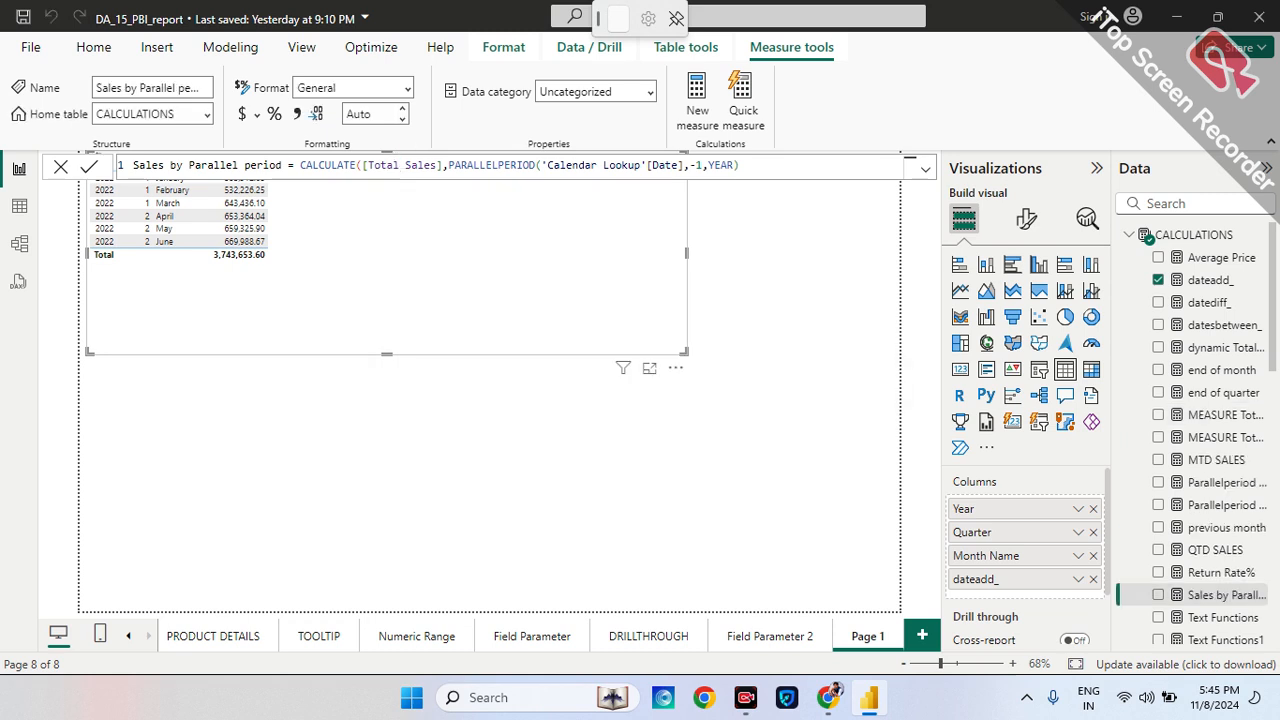
click(55, 170)
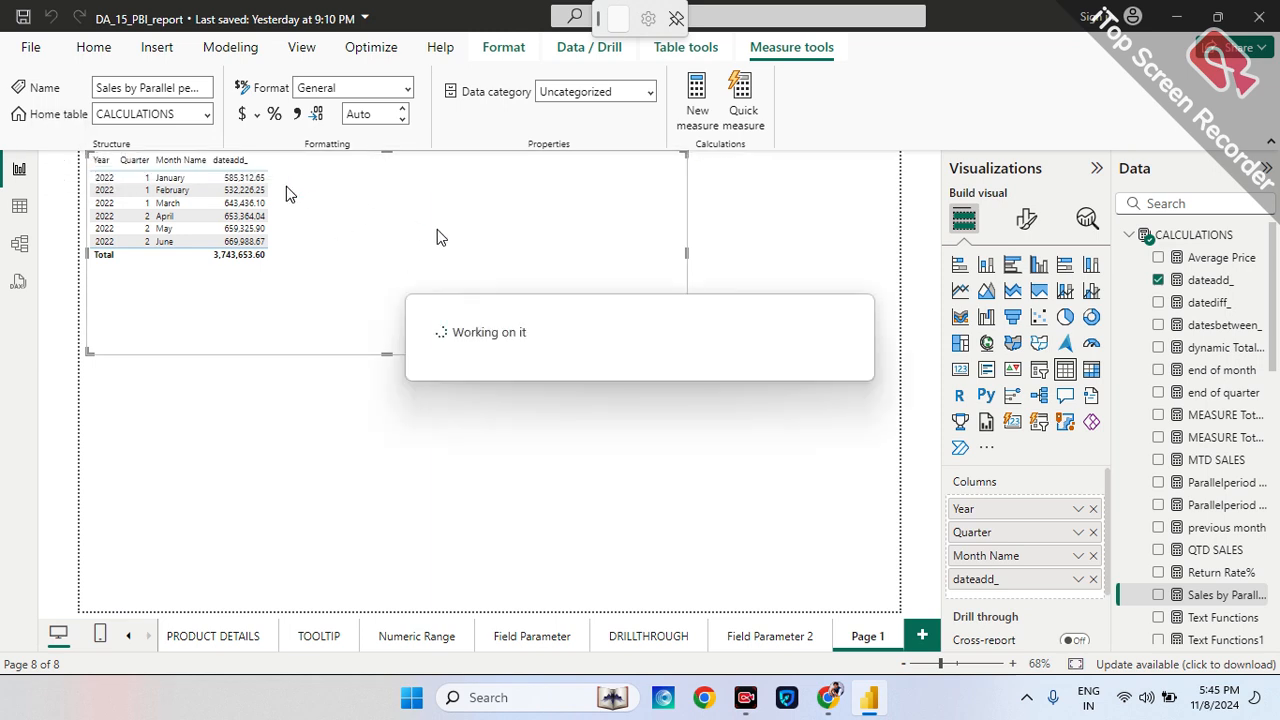
- Remove the dateadd_ field from the table visual's columns
click(1080, 581)
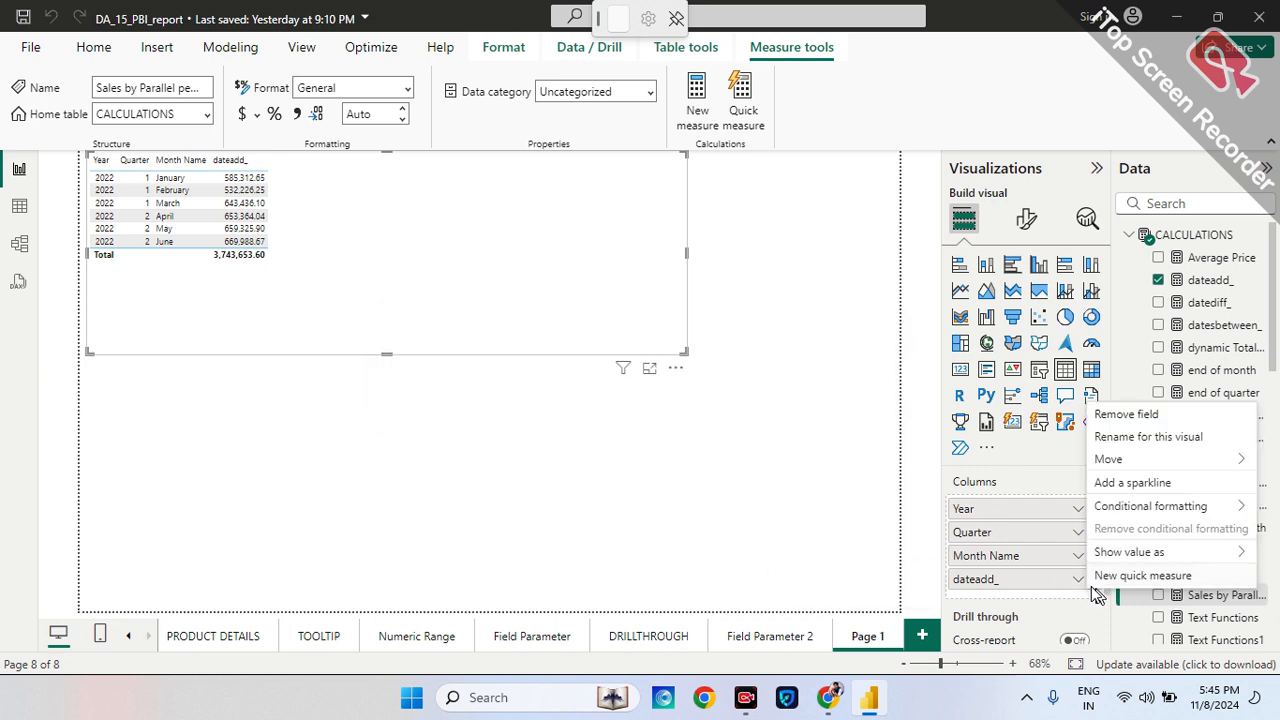
click(1095, 597)
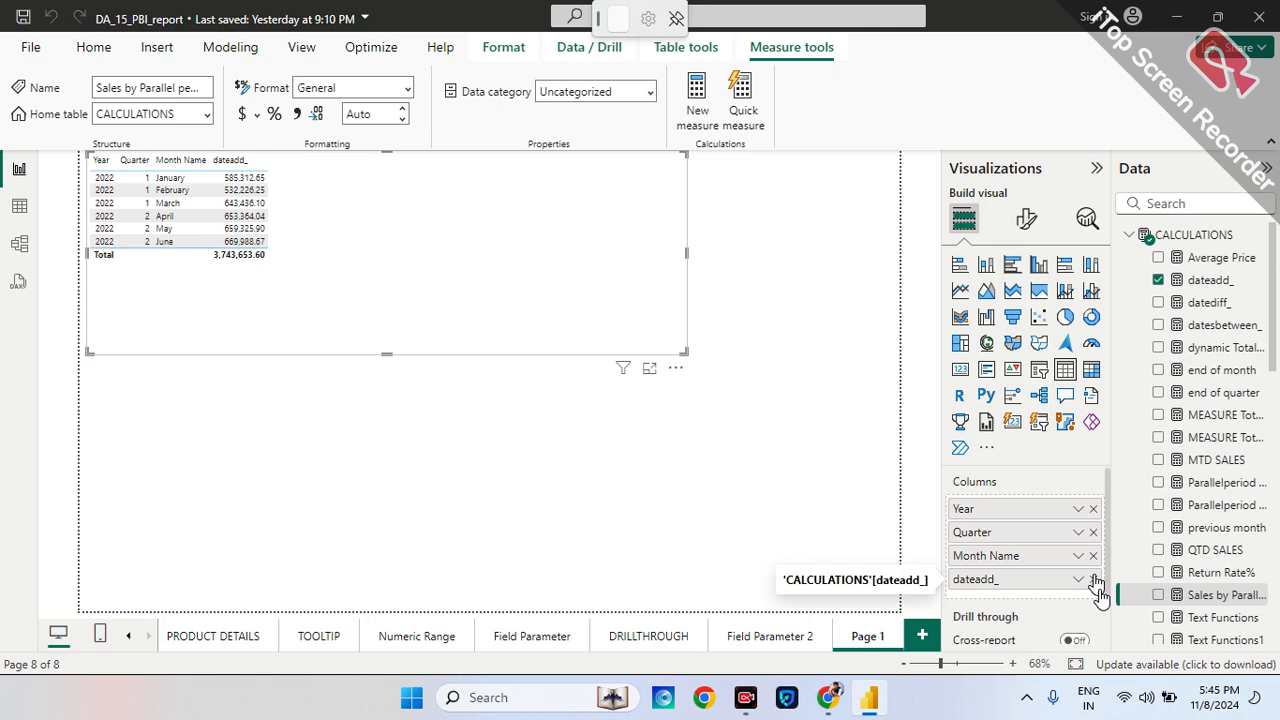
click(1093, 580)
- Add the Total Sales, Total Sales PY and Sales by Parallel period measures to the table as columns
scroll(1193, 532, down, 5)
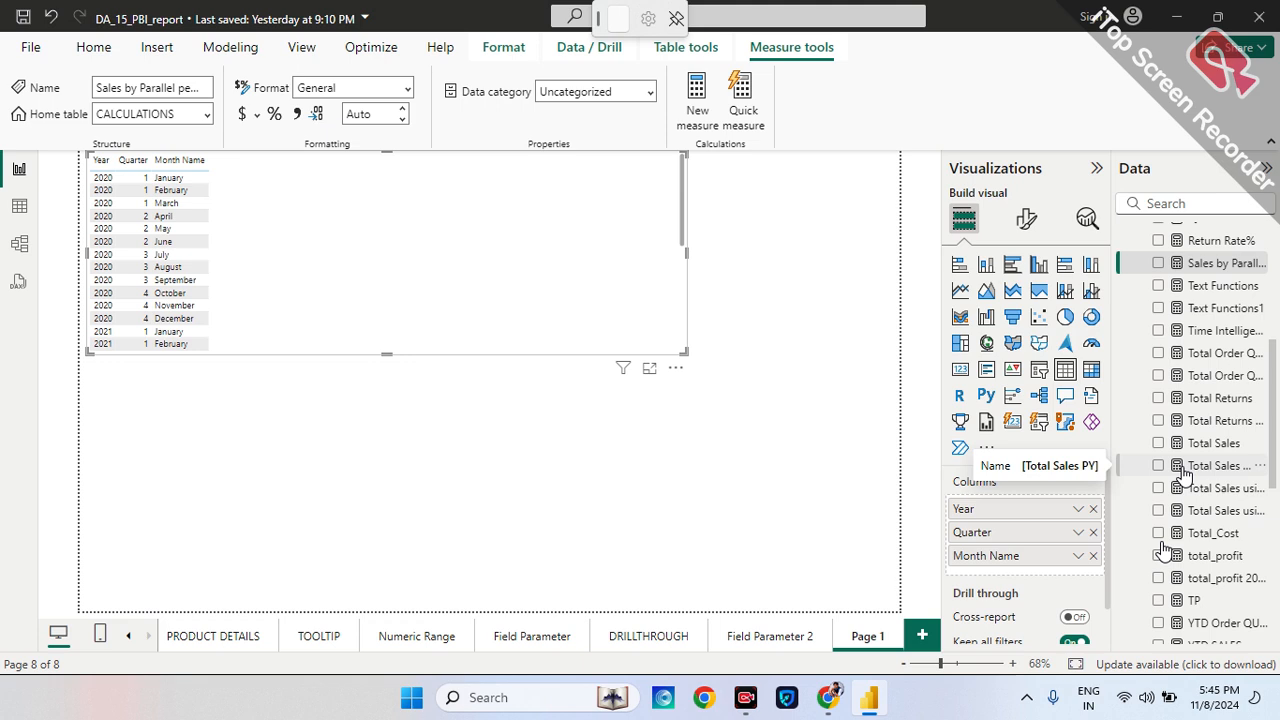
drag(1186, 444, 1045, 578)
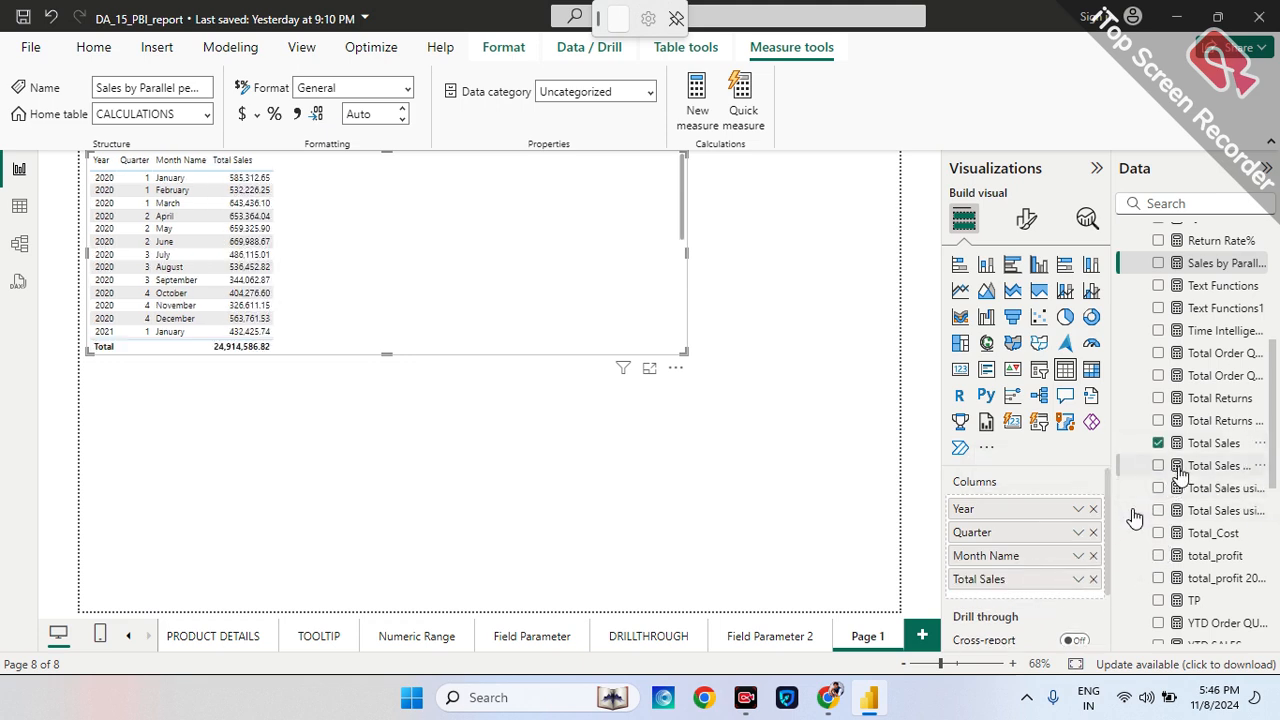
drag(1180, 466, 1020, 602)
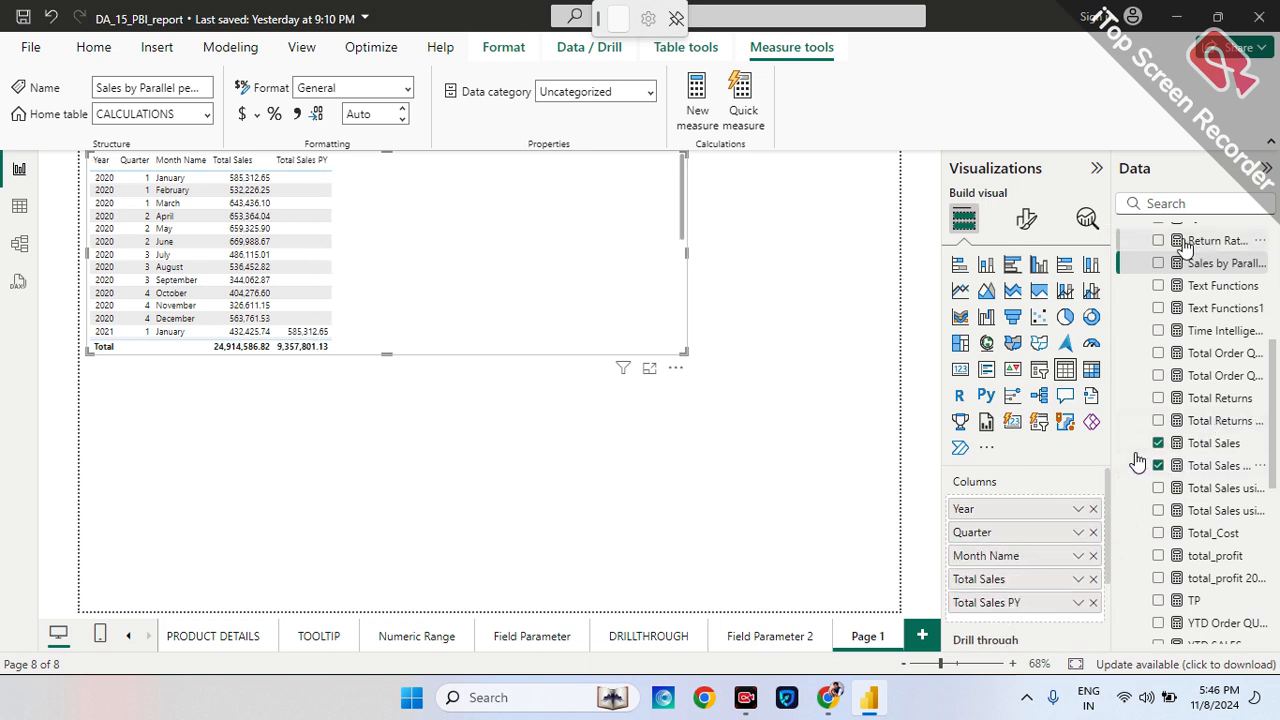
drag(1163, 270, 1005, 623)
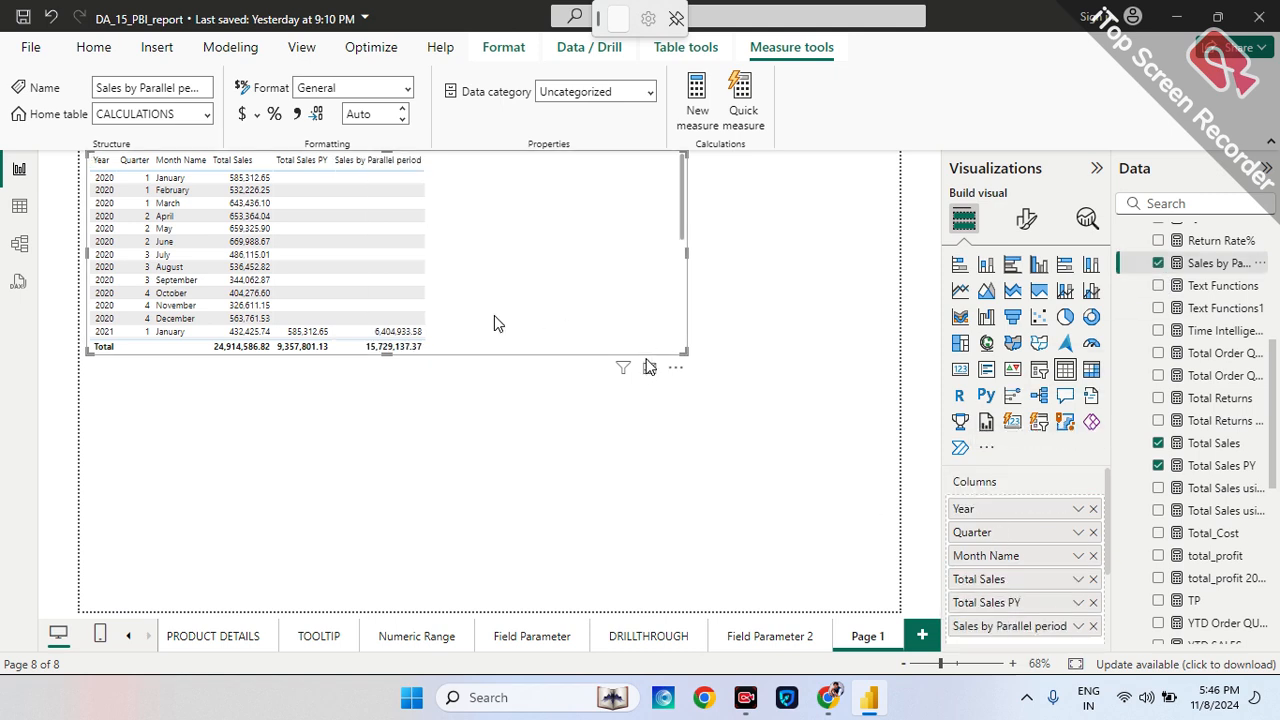
- Make the table visual taller and narrower to fit its rows and columns, and deselect it
drag(384, 354, 367, 568)
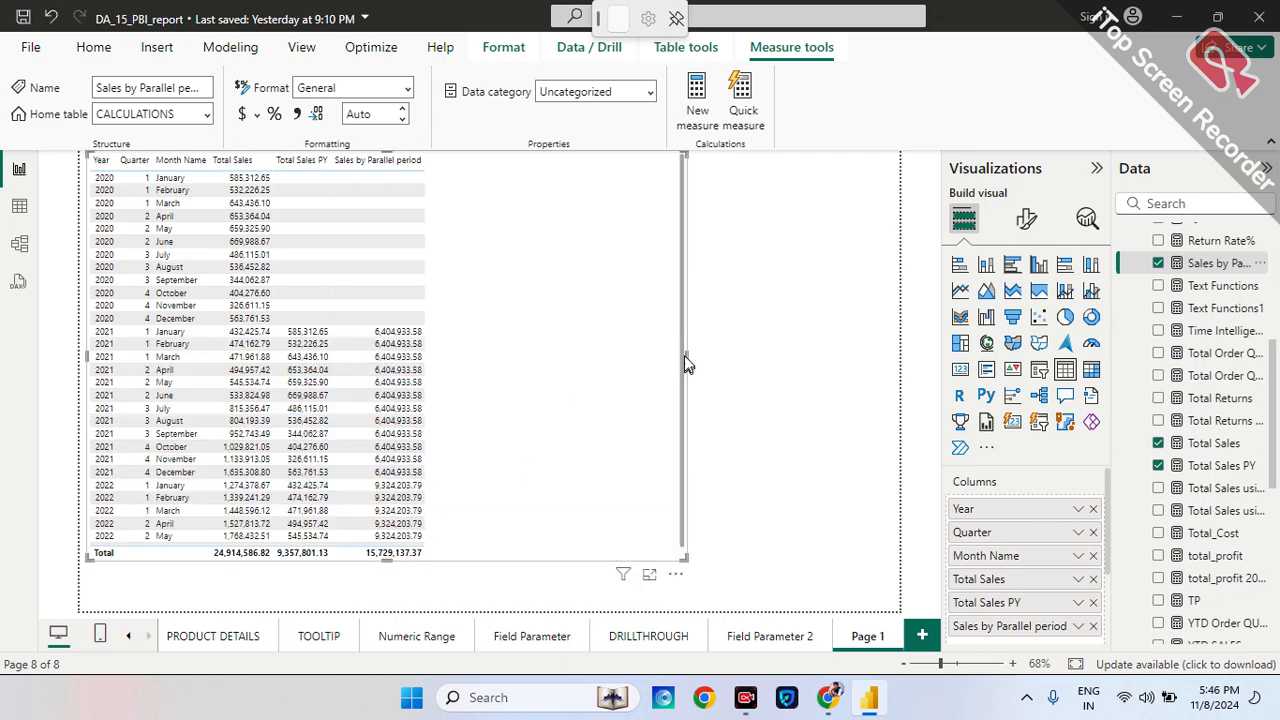
drag(687, 352, 487, 362)
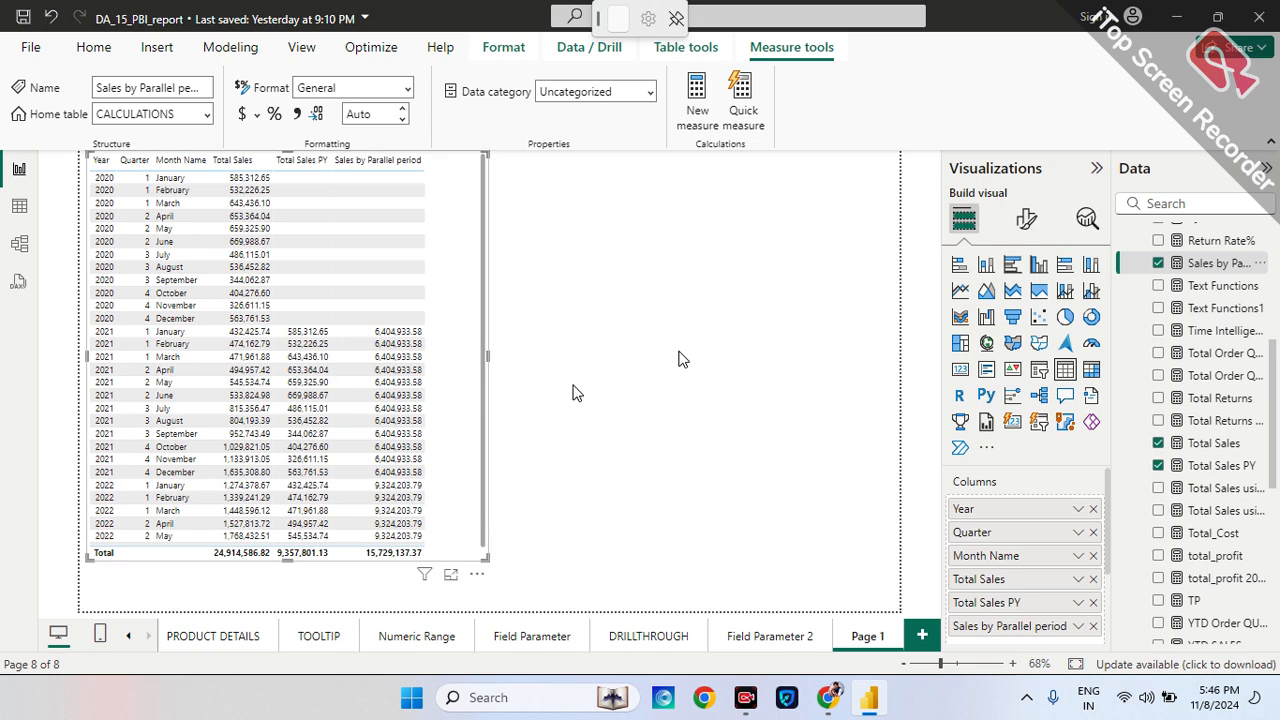
click(725, 192)
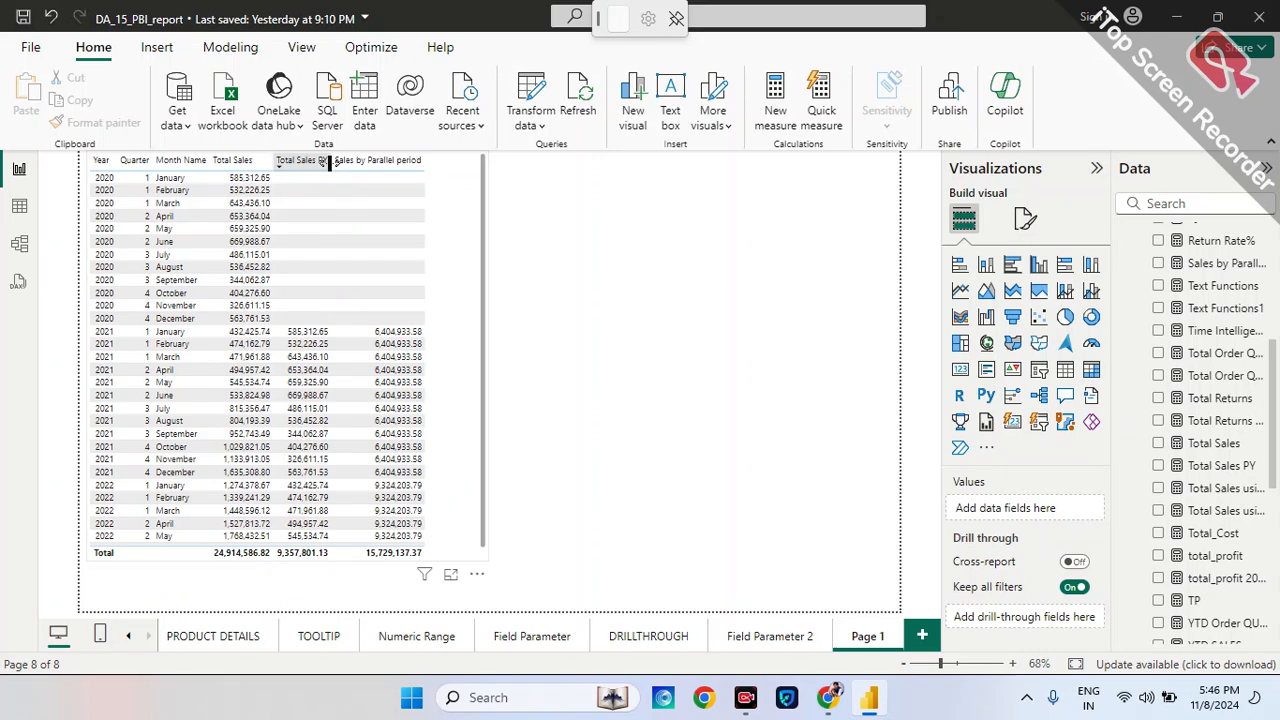
- Review the Total Sales PY measure's DATEADD formula and compare its monthly values with Sales by Parallel period in the table
click(1172, 467)
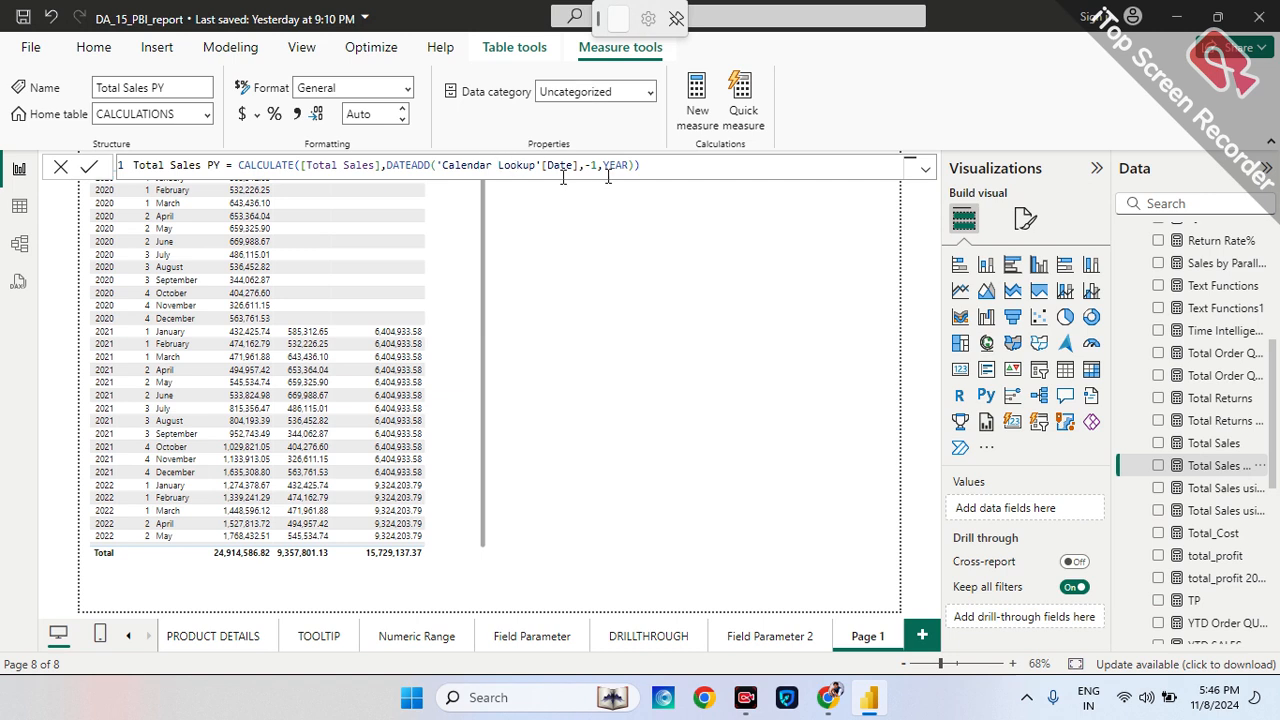
click(628, 202)
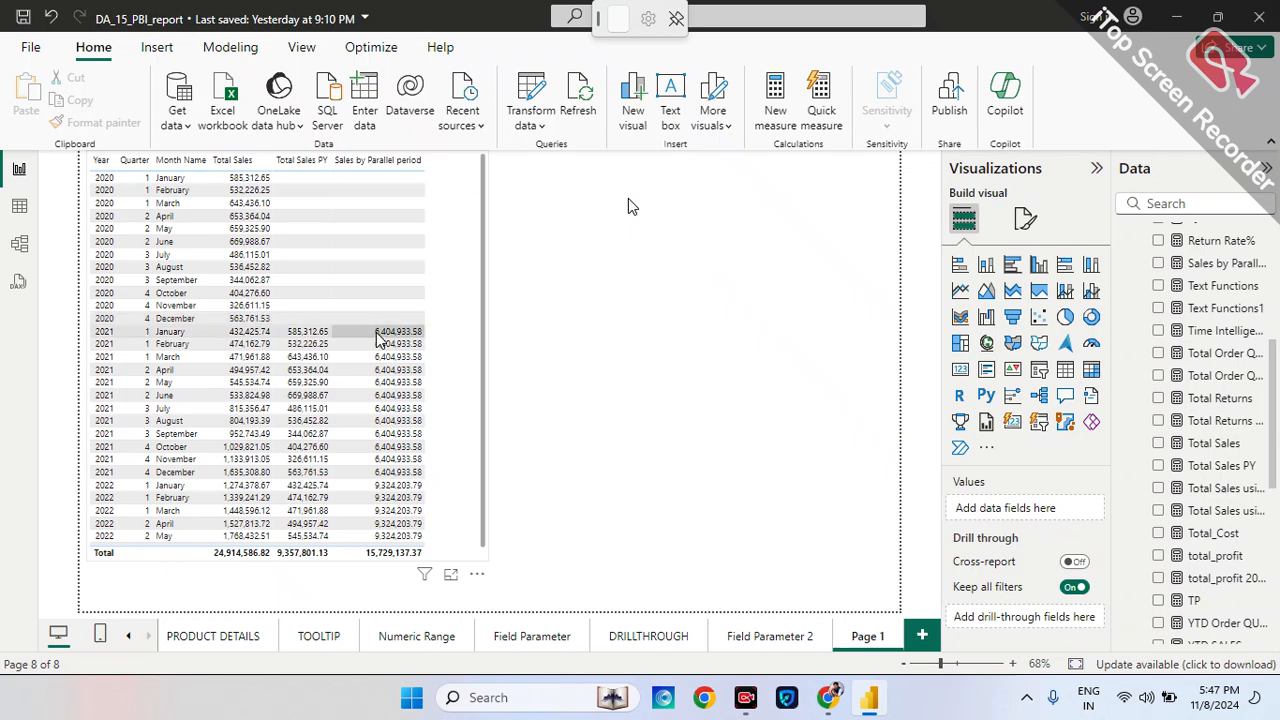
scroll(378, 340, down, 1)
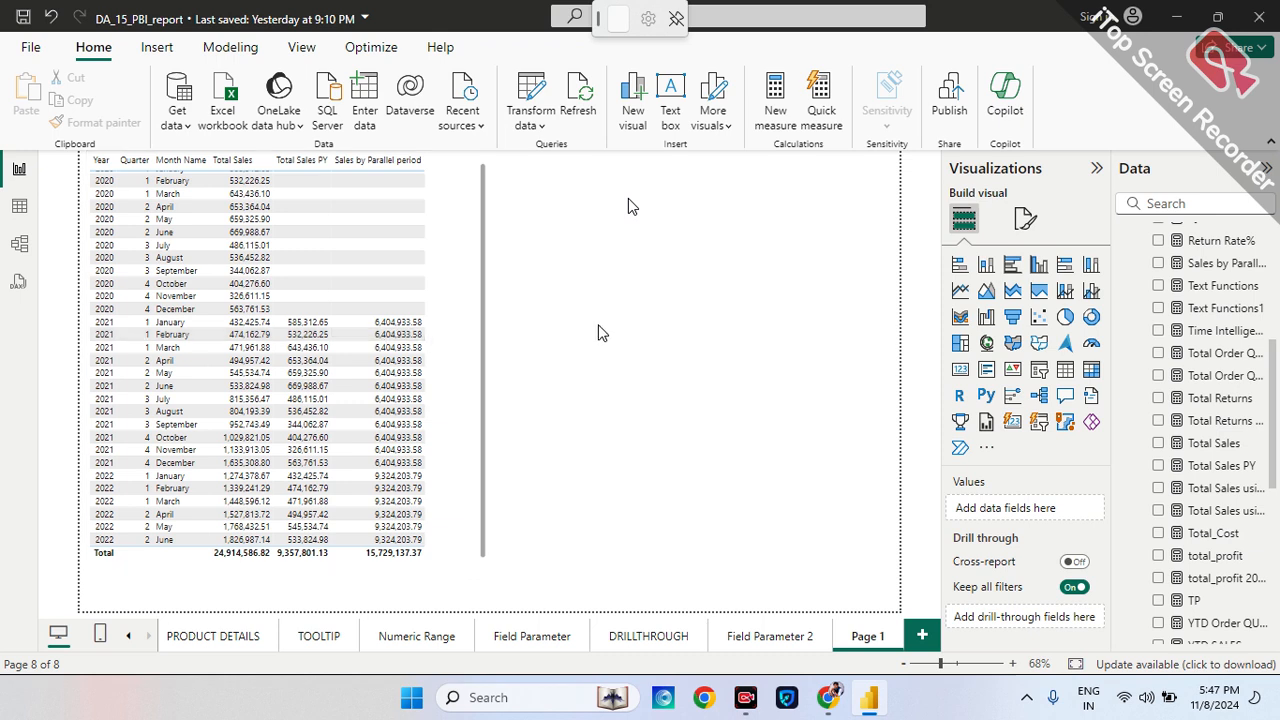
- Insert a slicer beside the table and shrink it to a small box in the page's empty area
click(1040, 369)
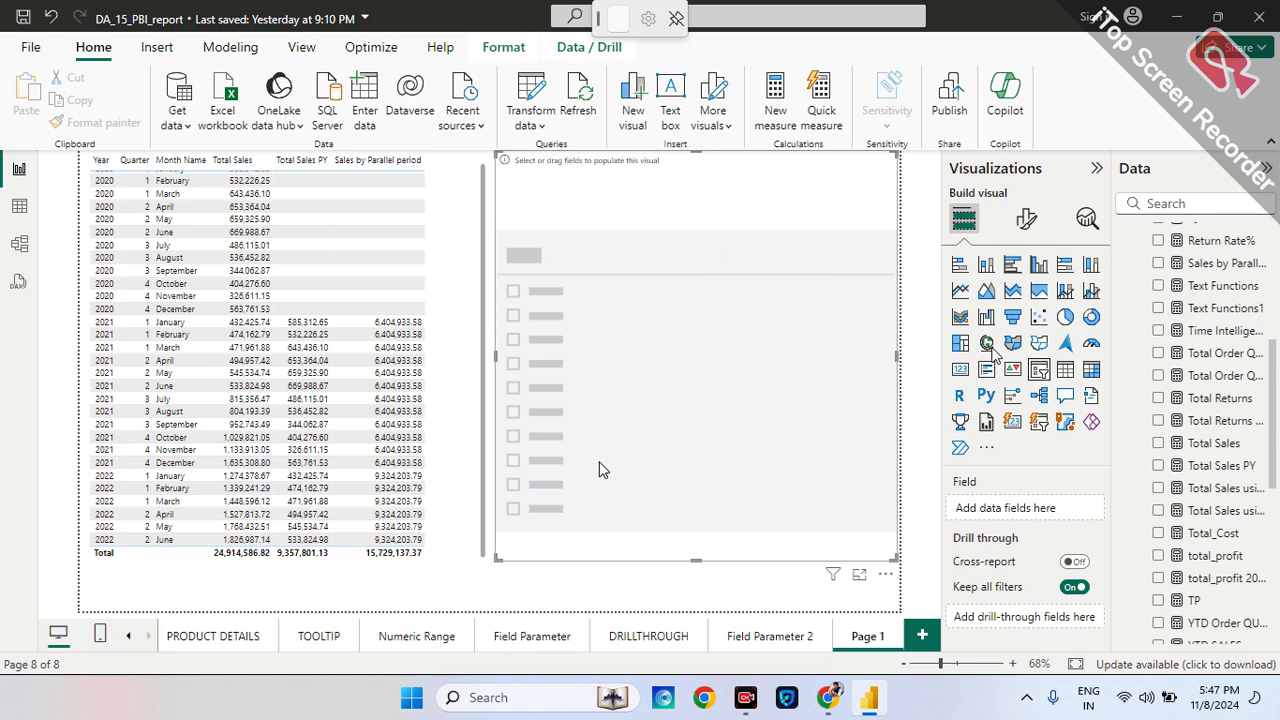
drag(696, 557, 704, 240)
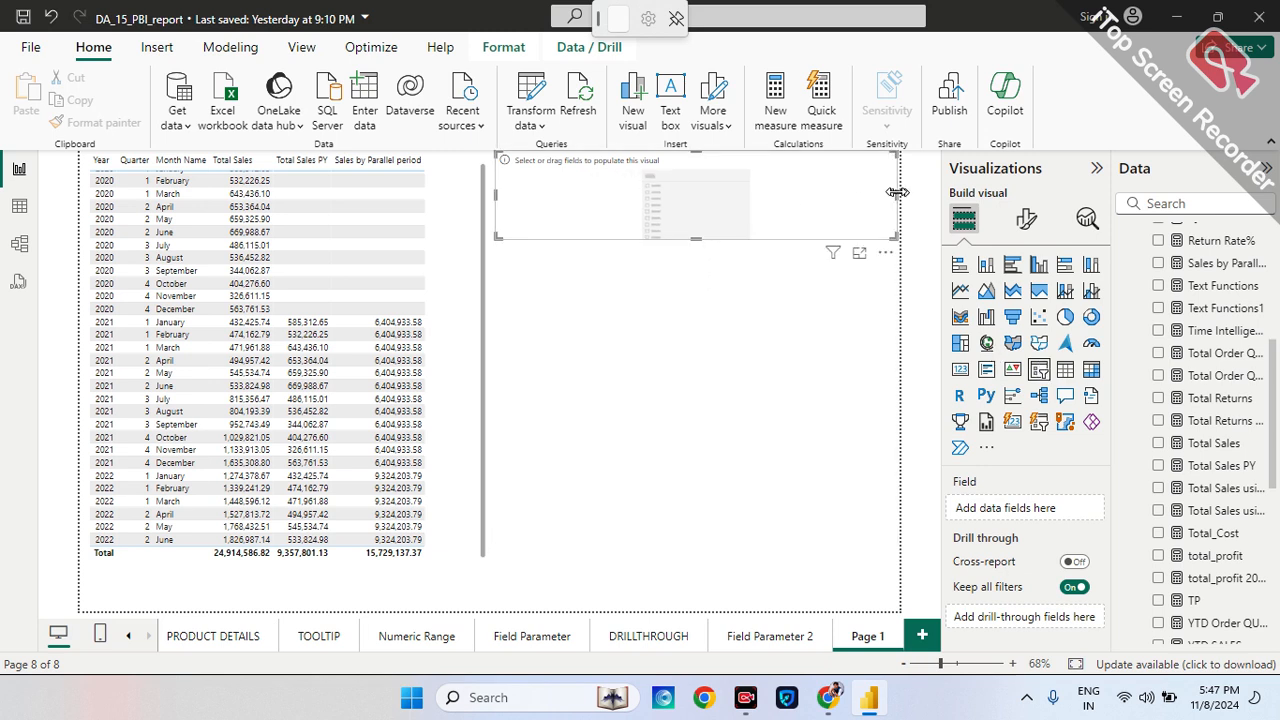
drag(897, 192, 715, 231)
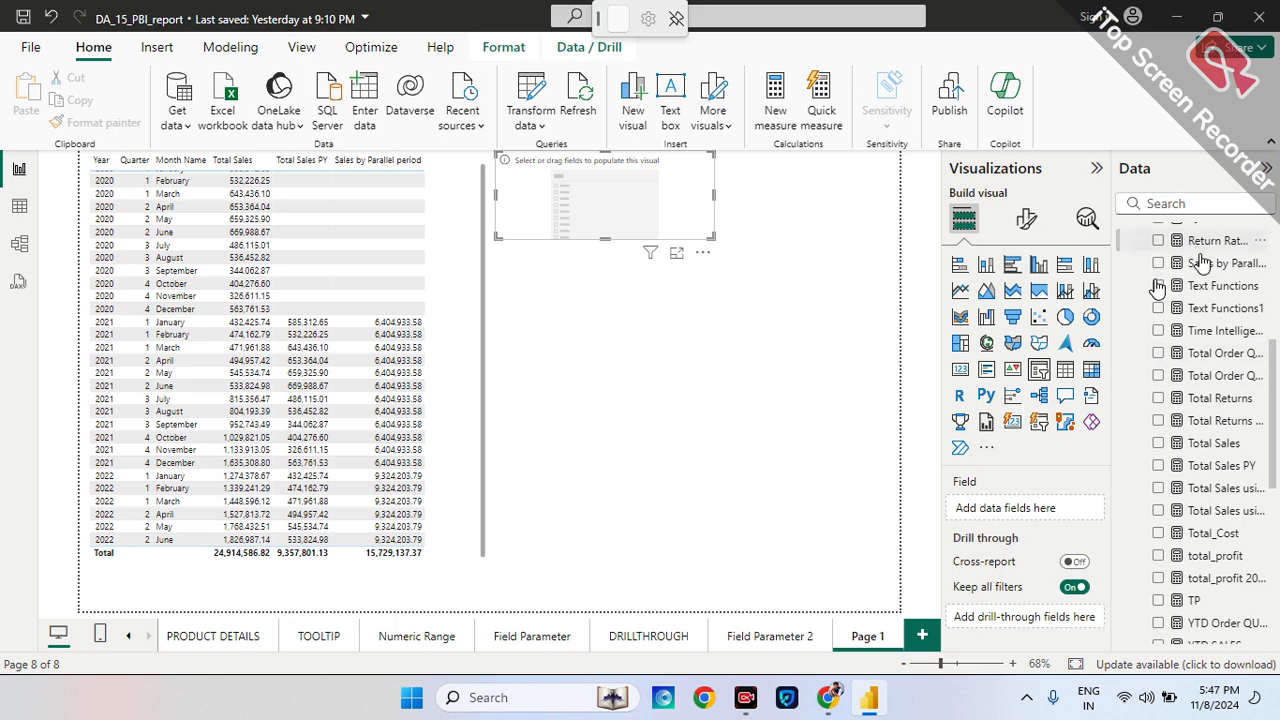
- Add the Year field from the Calendar Lookup table to the slicer, getting rid of the Adobe alert and its web page
scroll(1155, 265, down, 4)
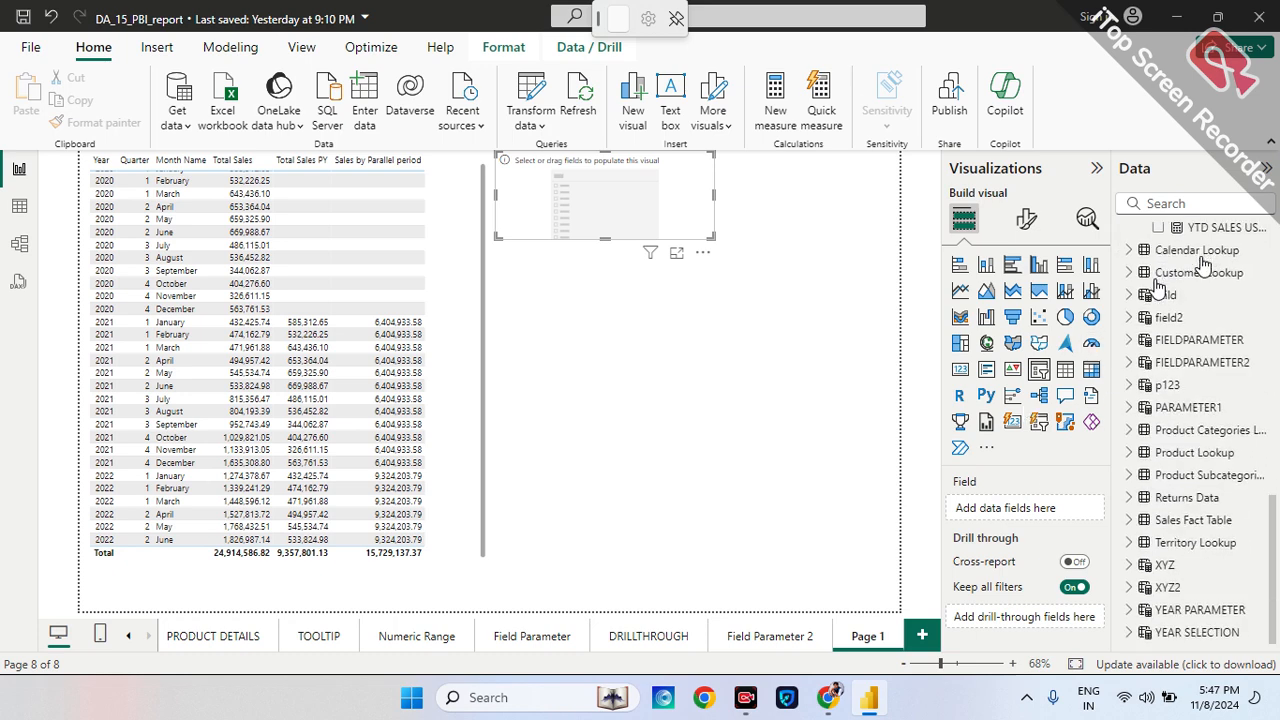
click(1130, 250)
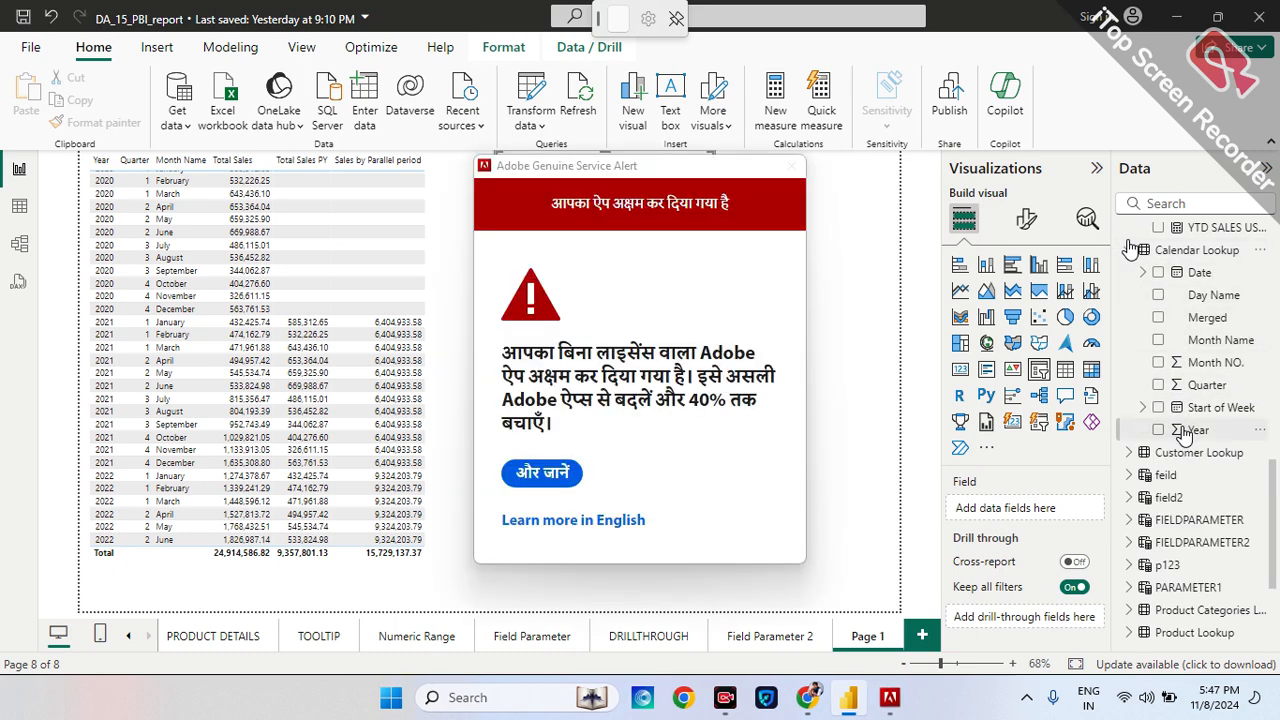
click(611, 522)
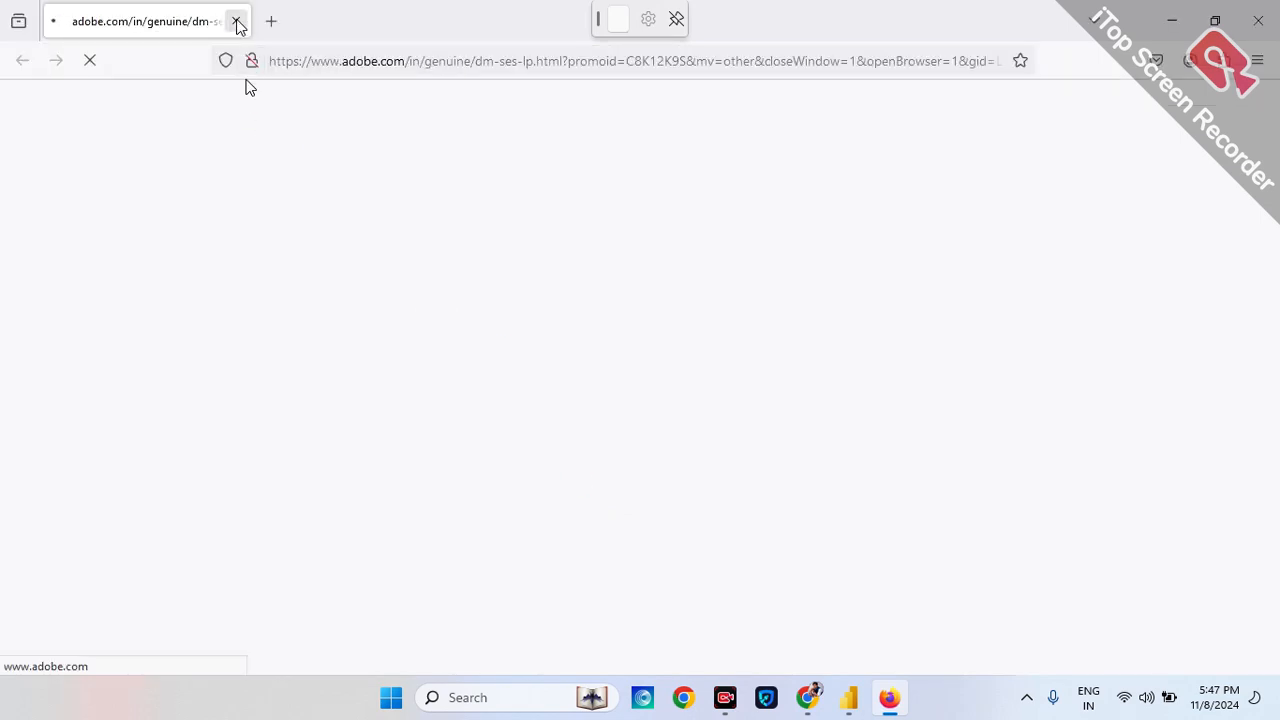
click(236, 21)
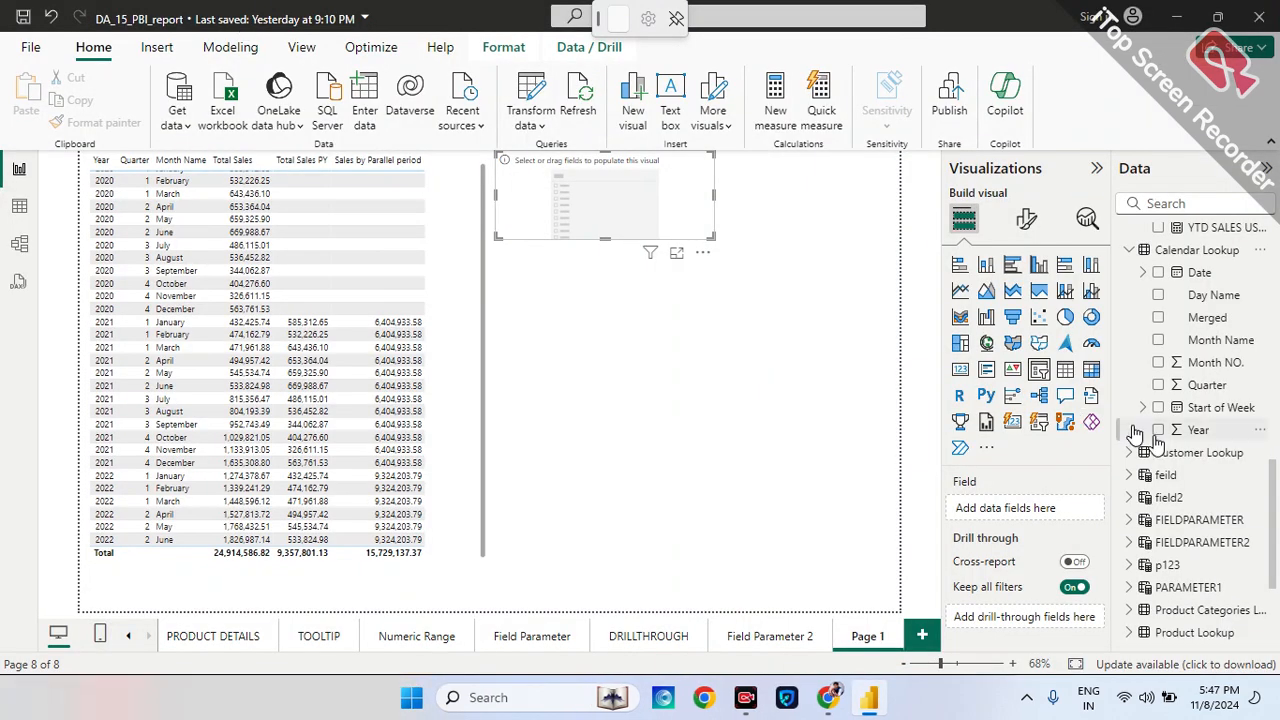
drag(1140, 430, 985, 500)
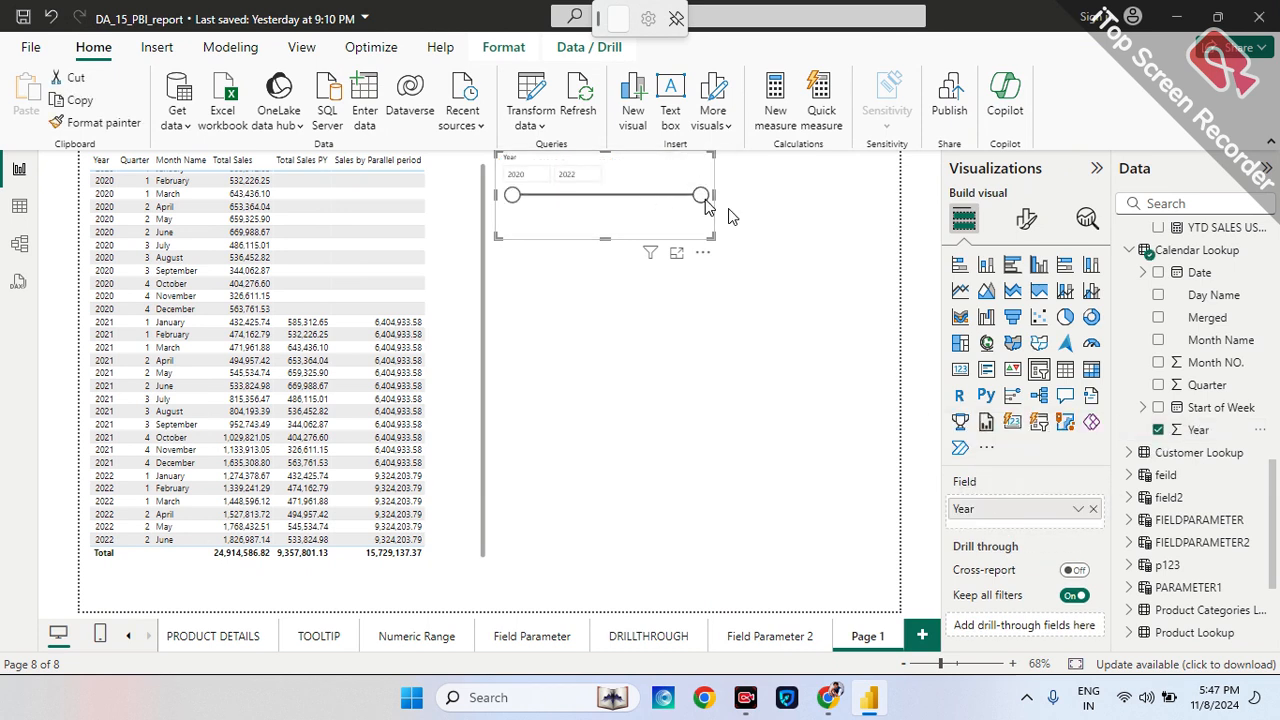
- Change the Year slicer's style from Between to a vertical checkbox list and deselect the slicer
click(1030, 222)
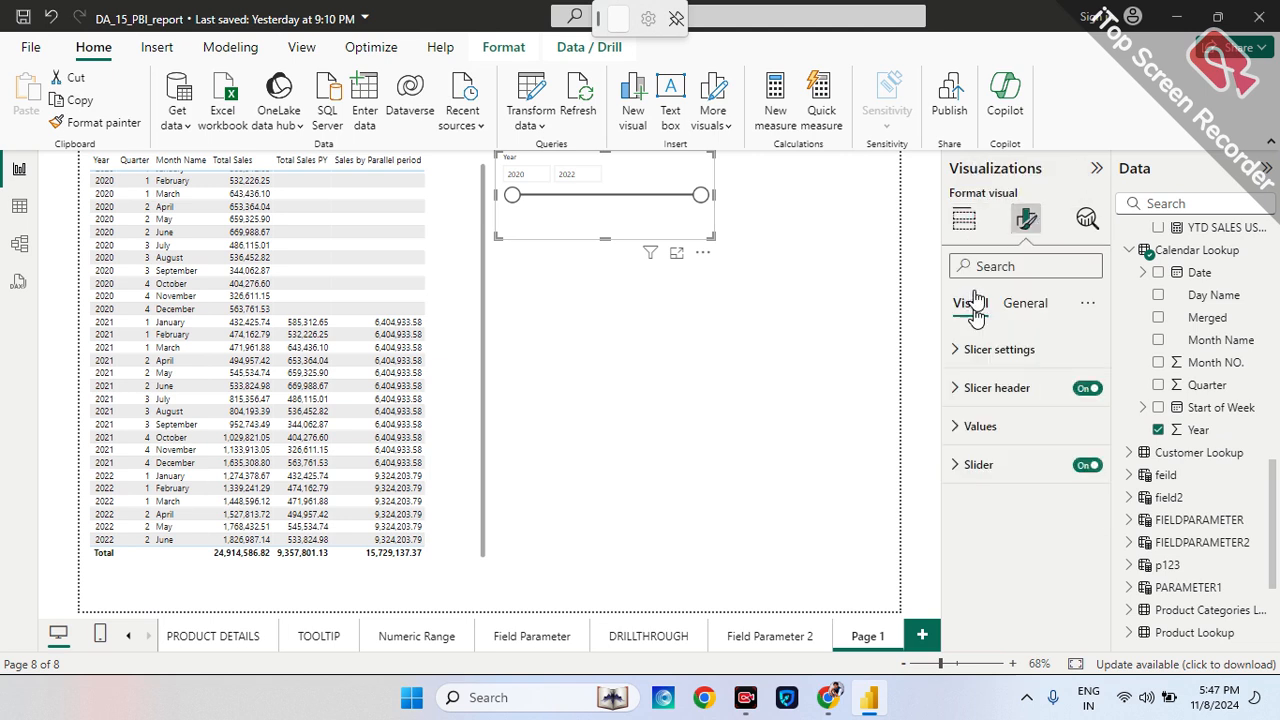
click(1005, 348)
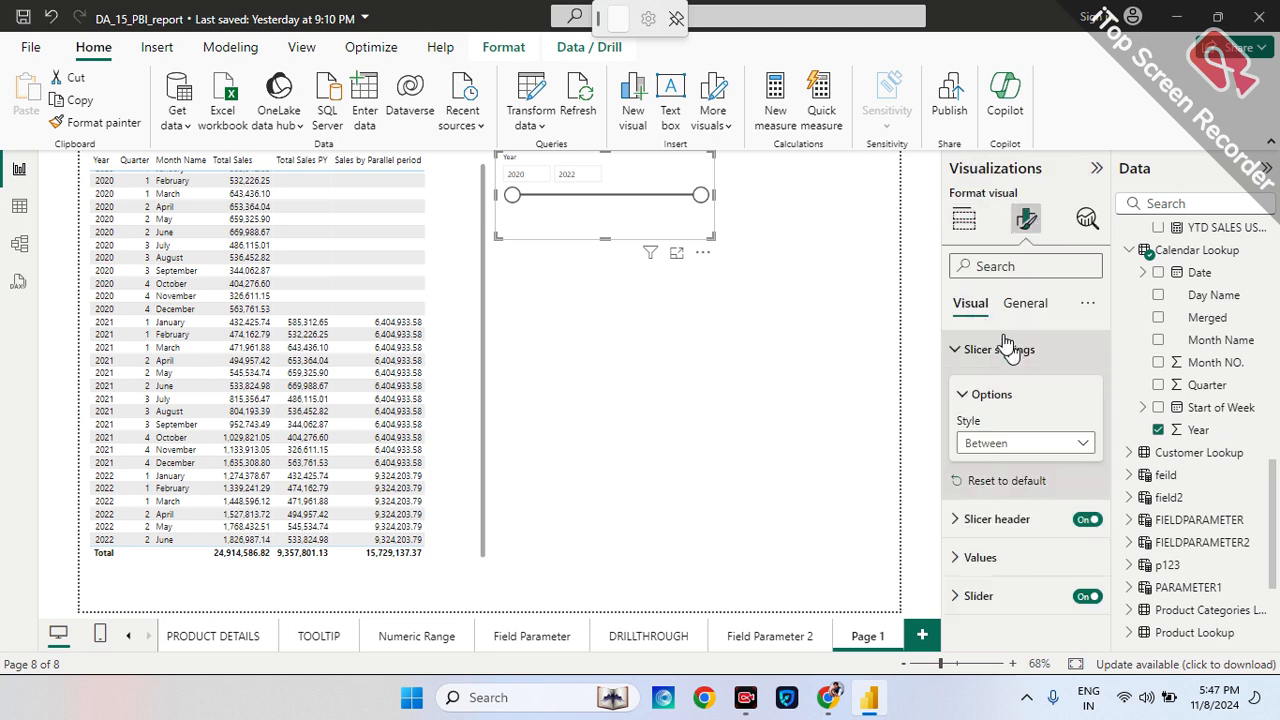
click(986, 447)
click(990, 466)
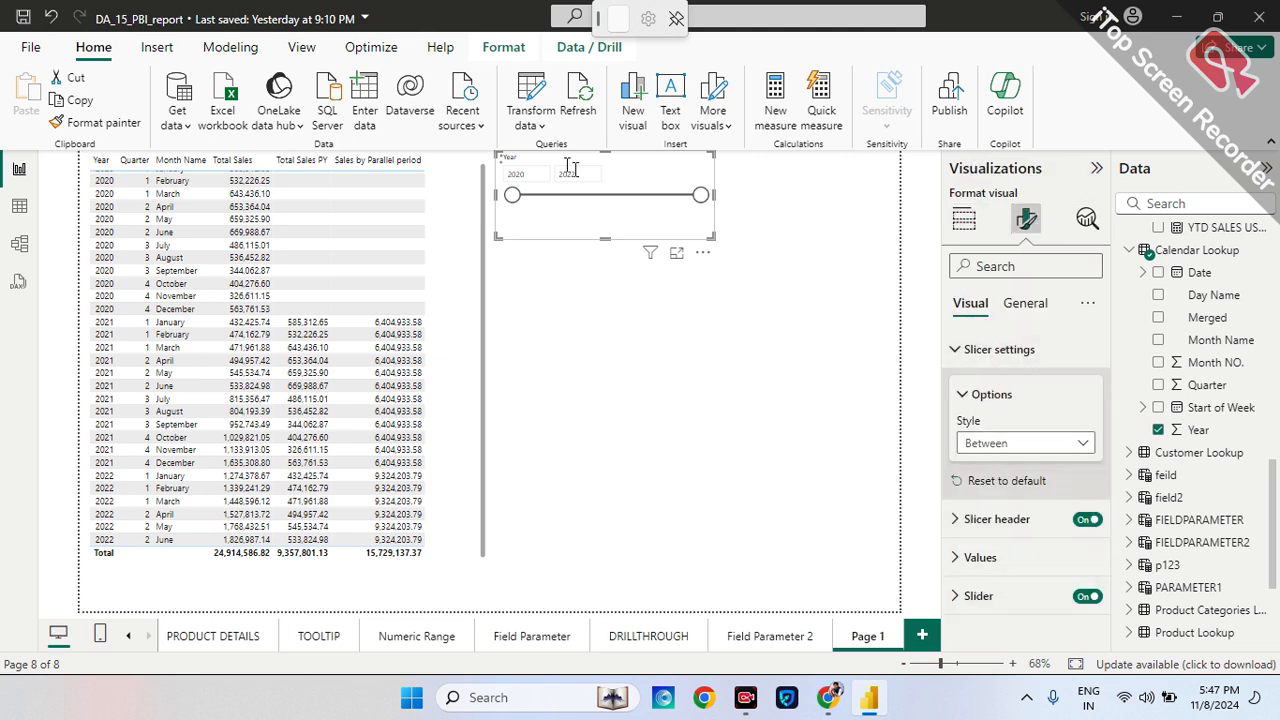
click(745, 290)
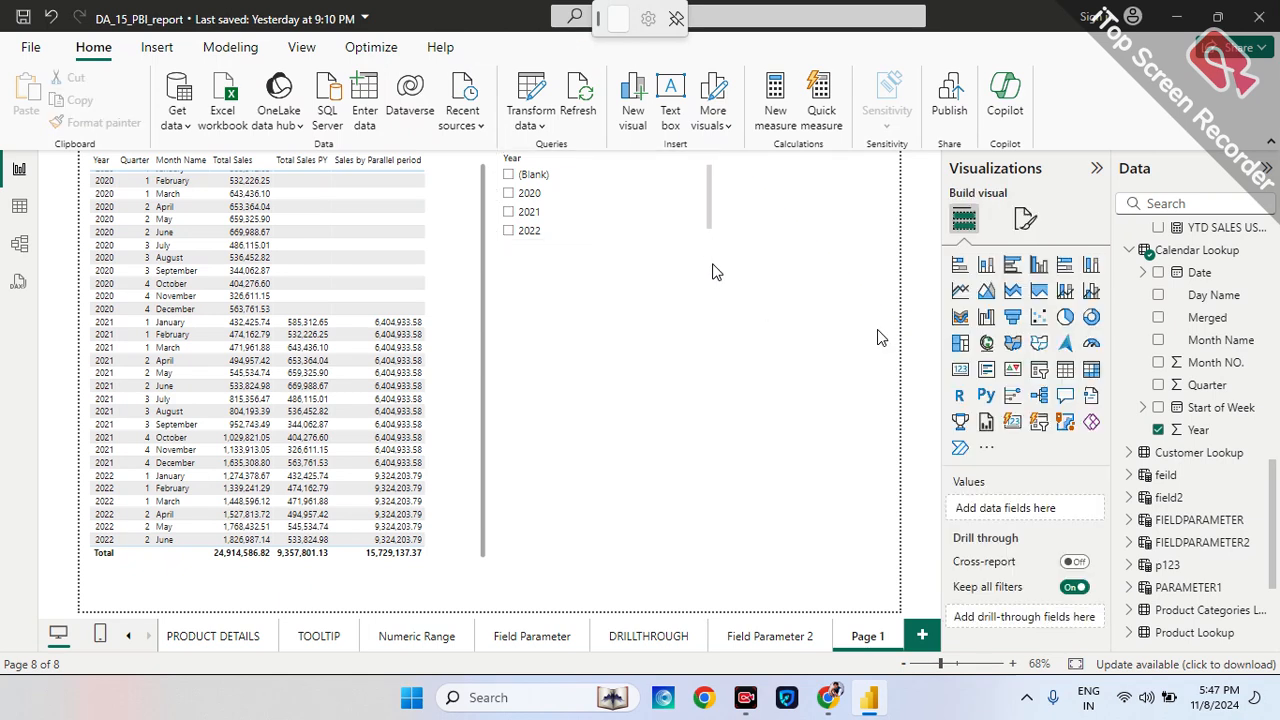
- Insert a card in the empty area below the slicer, shrink it to a small box and show the Total Sales measure in it
click(962, 370)
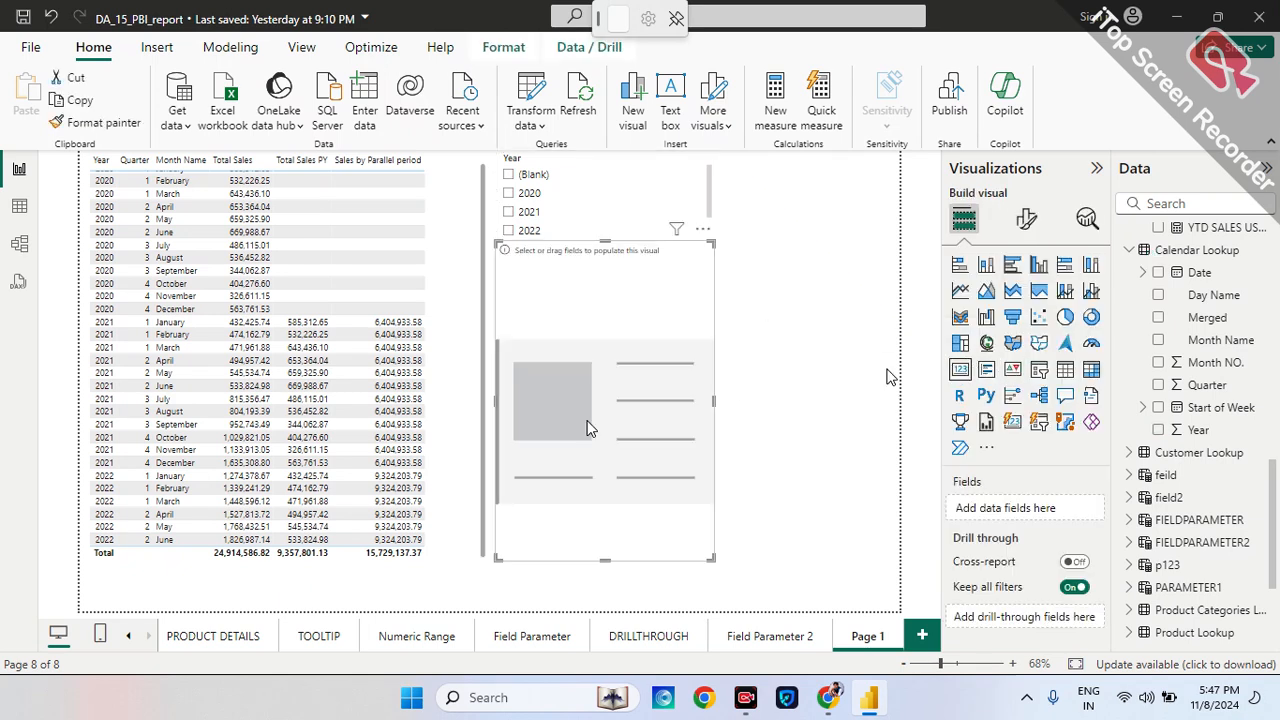
drag(583, 397, 714, 428)
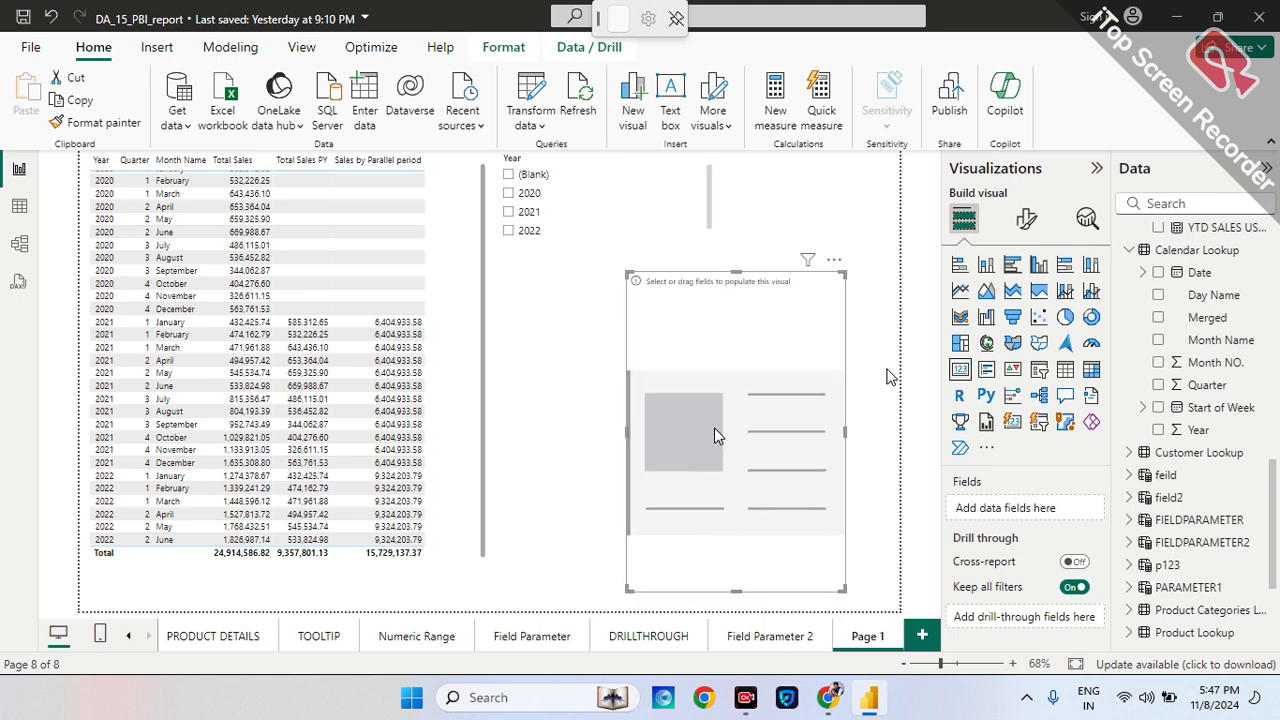
drag(845, 589, 838, 394)
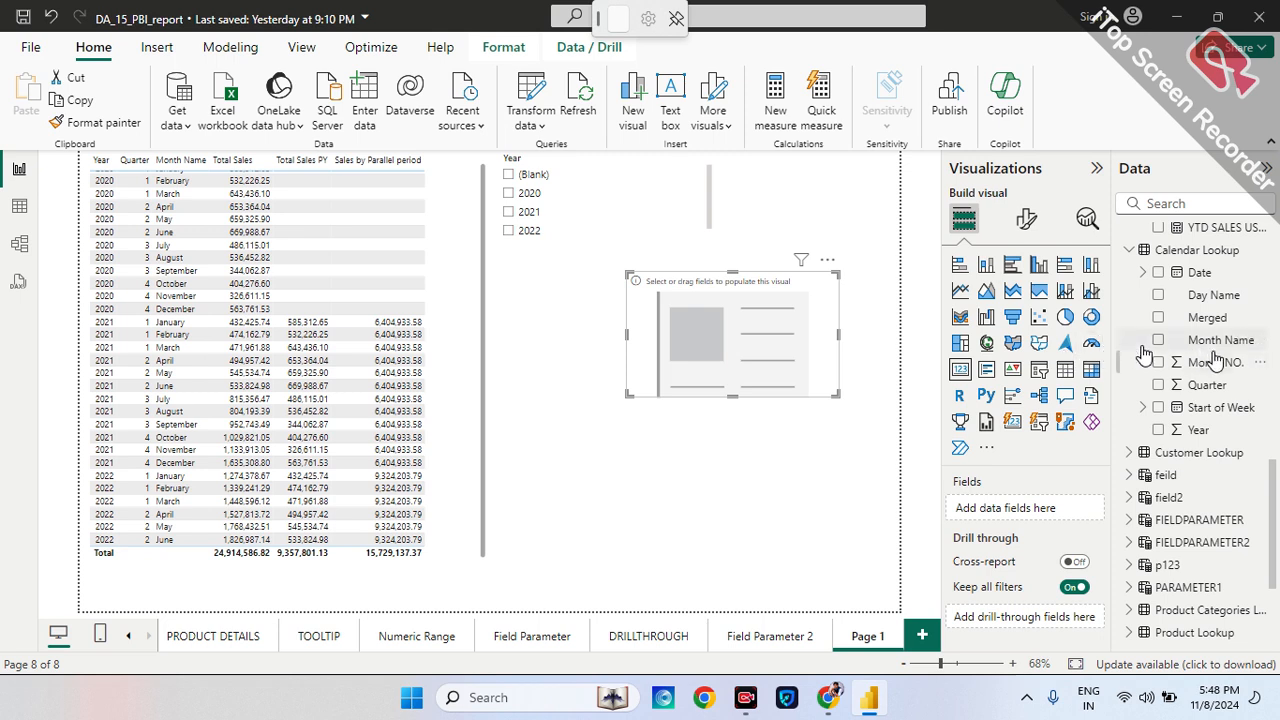
scroll(1145, 355, up, 8)
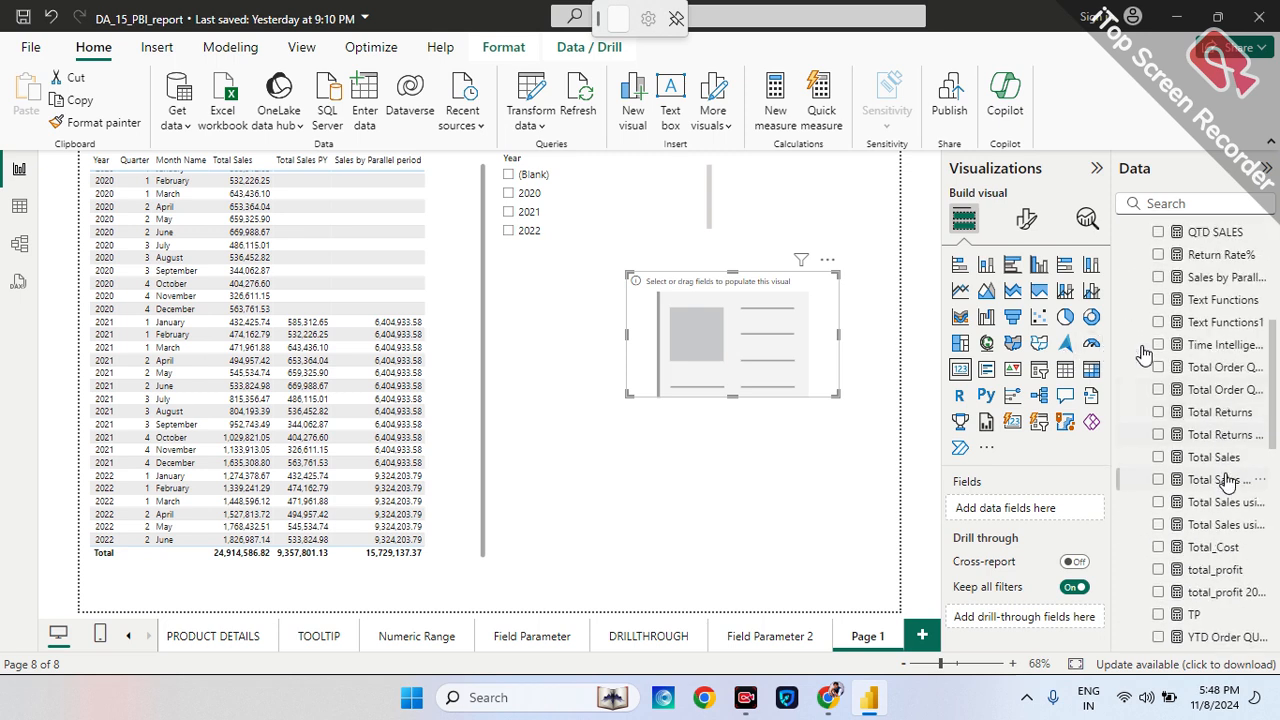
drag(1227, 463, 1050, 520)
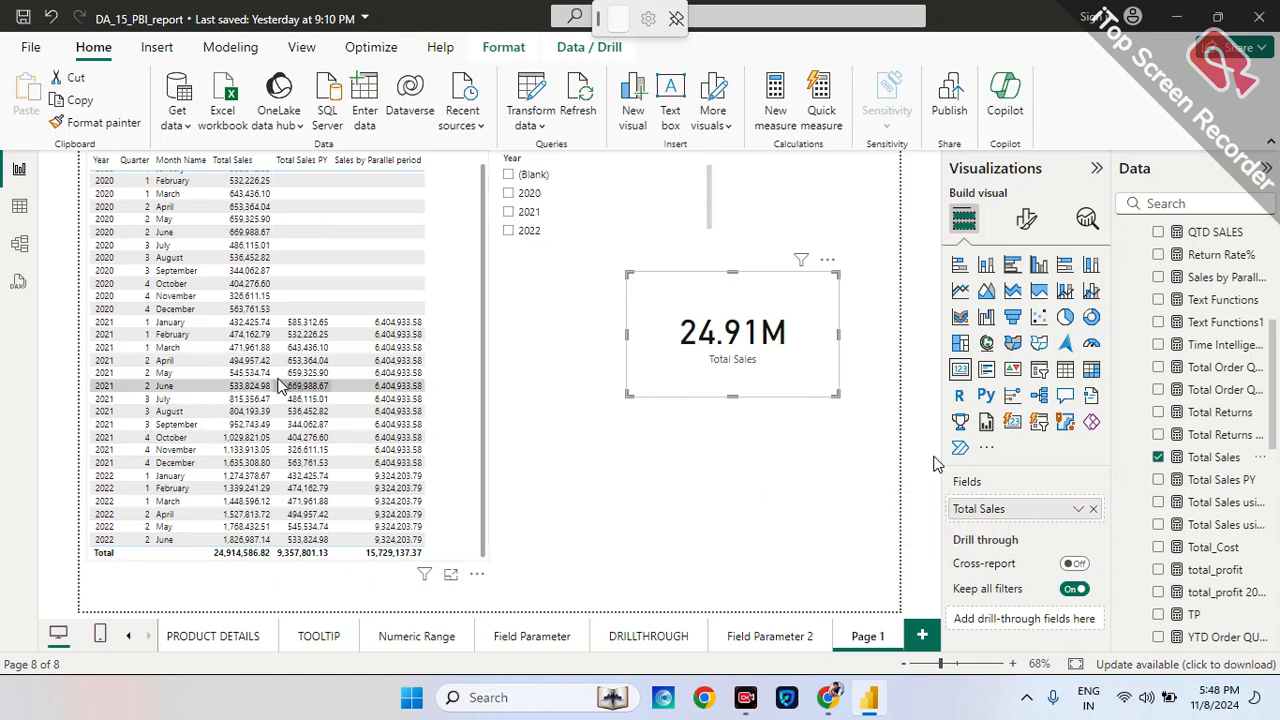
- Filter the page by 2020 and by 2022 in turn, compare the table and card values, and clear each selection
click(508, 195)
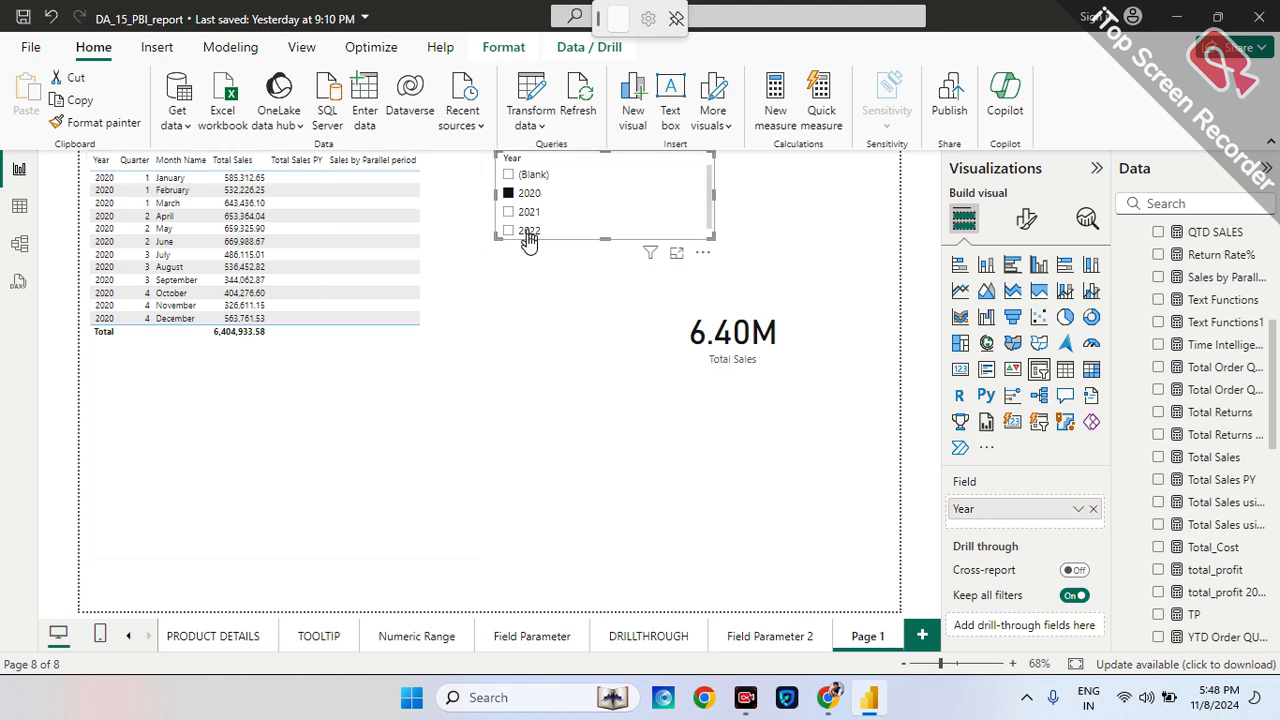
click(507, 195)
click(508, 195)
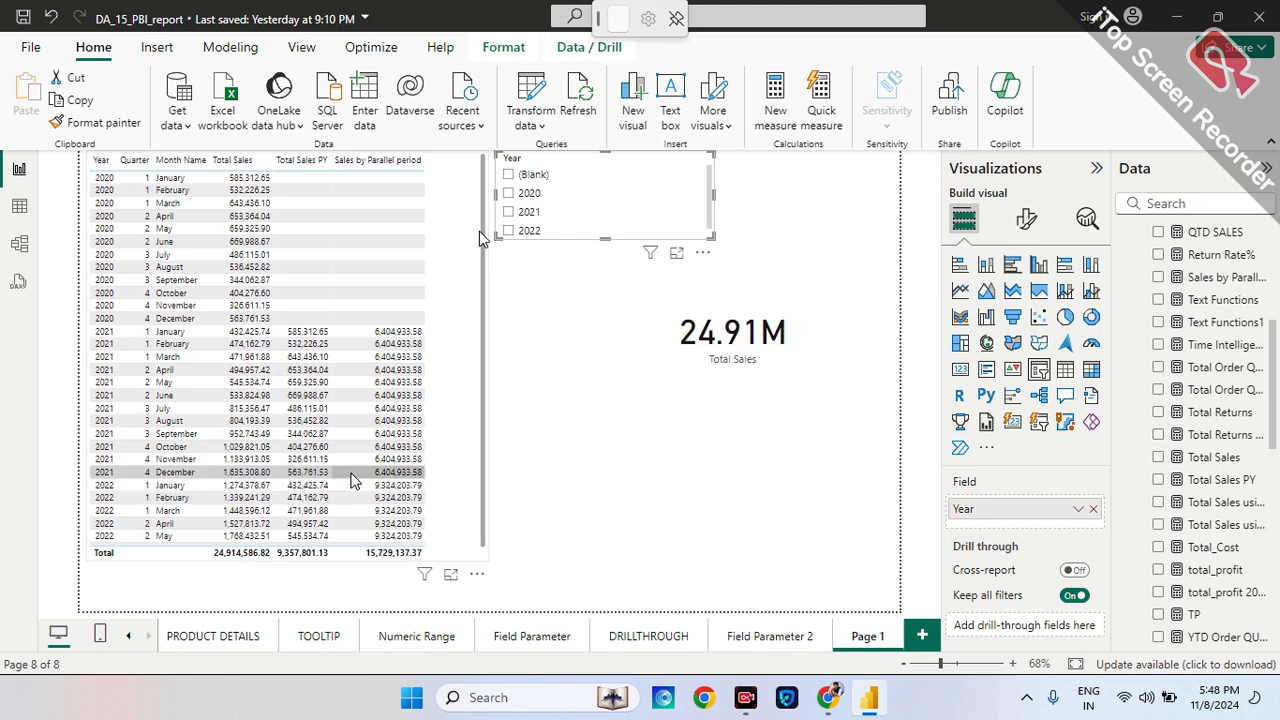
scroll(372, 487, down, 1)
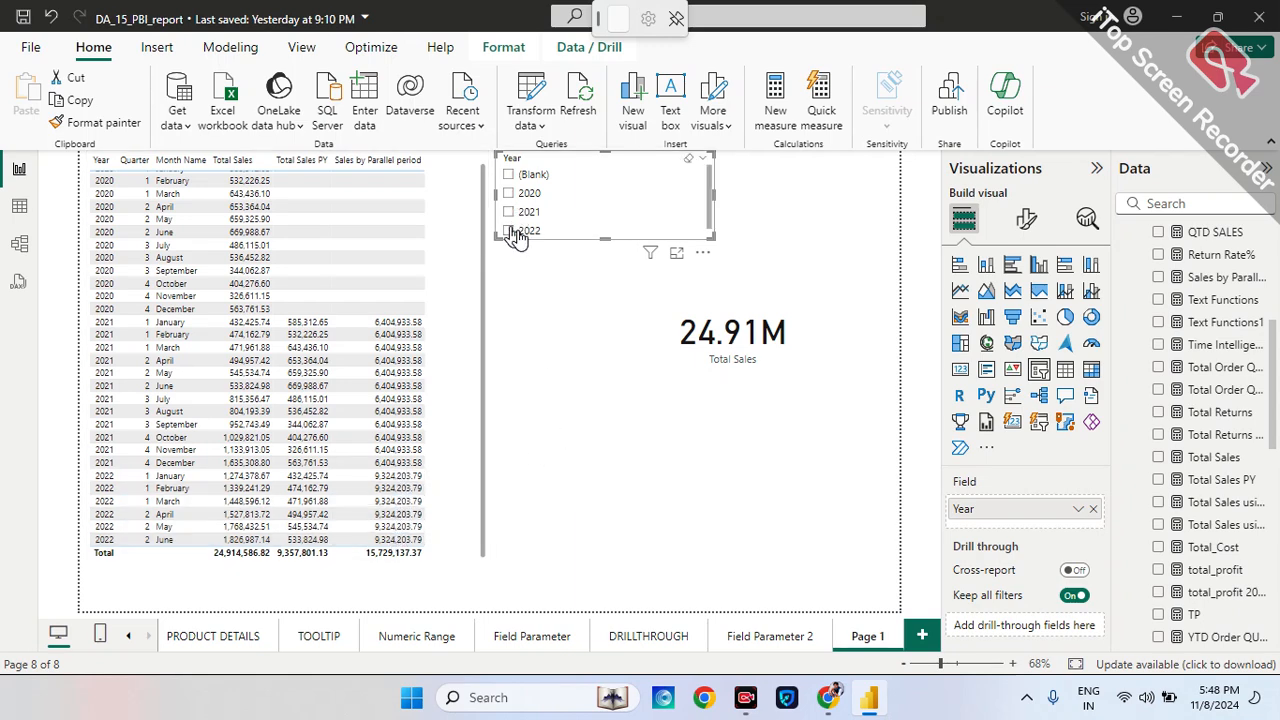
click(508, 231)
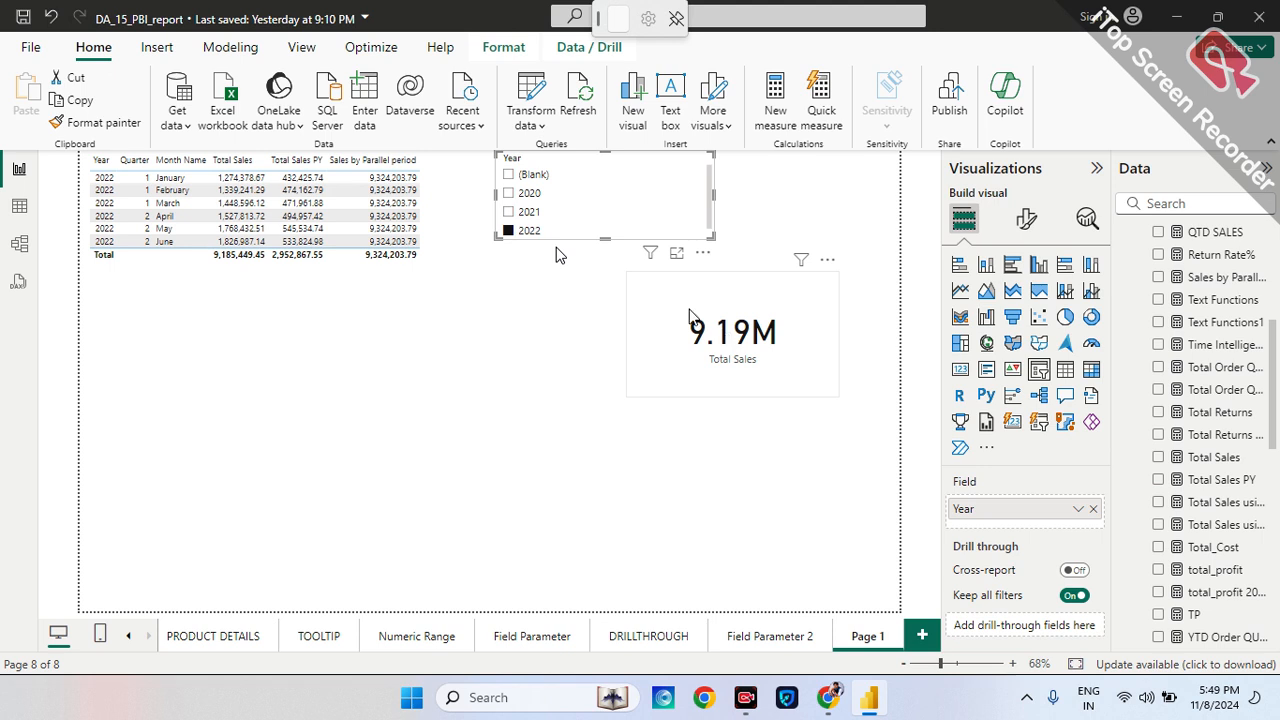
click(508, 231)
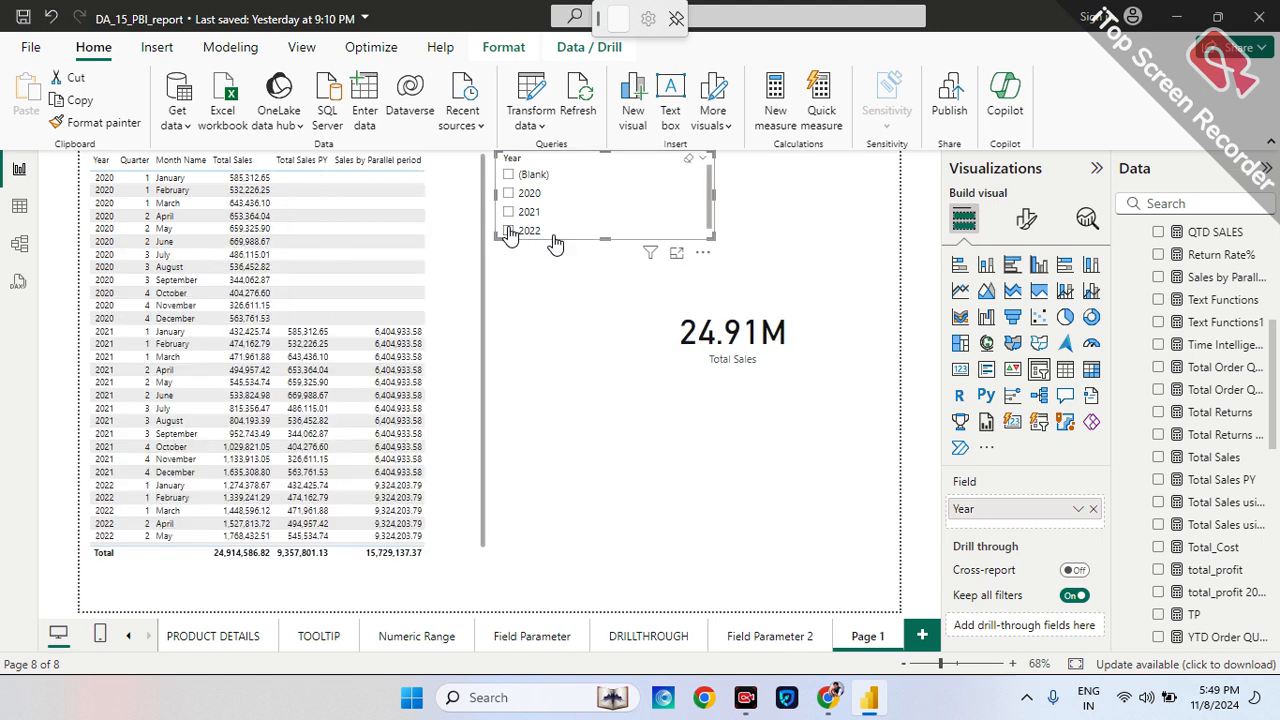
- Move the Year slicer away from the table so that it lines up above the Total Sales card
click(470, 420)
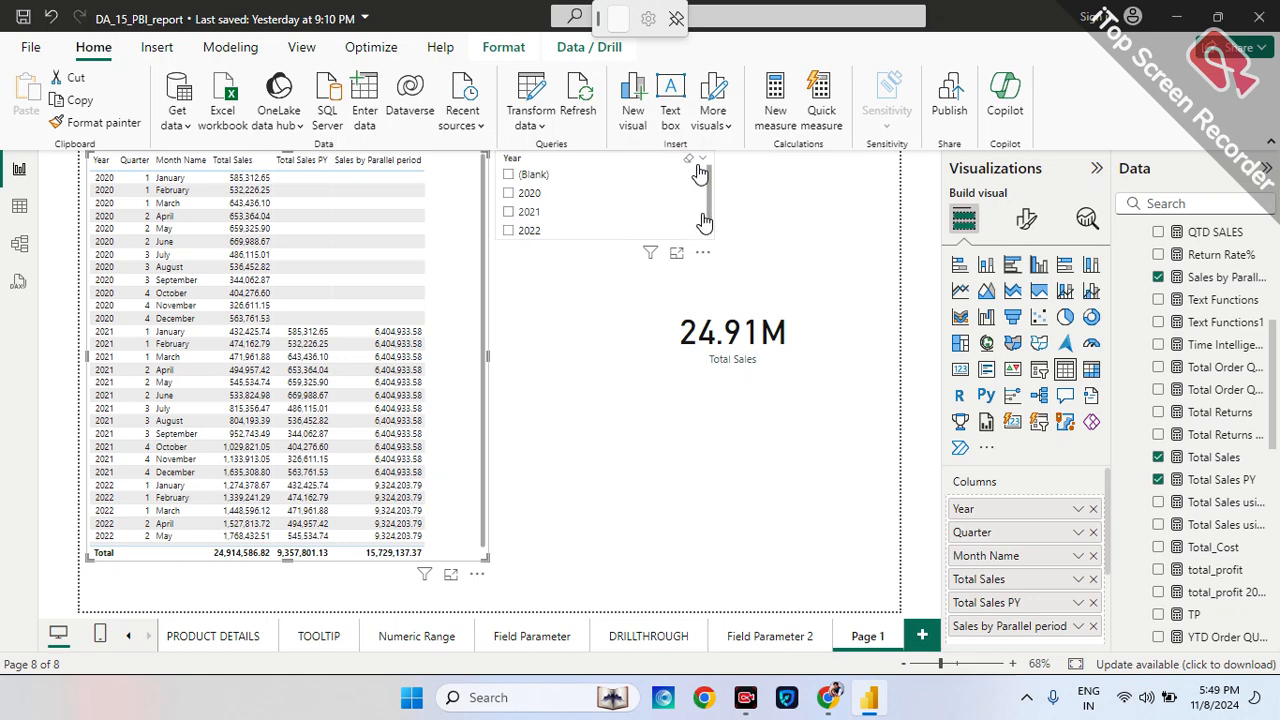
drag(710, 240, 840, 235)
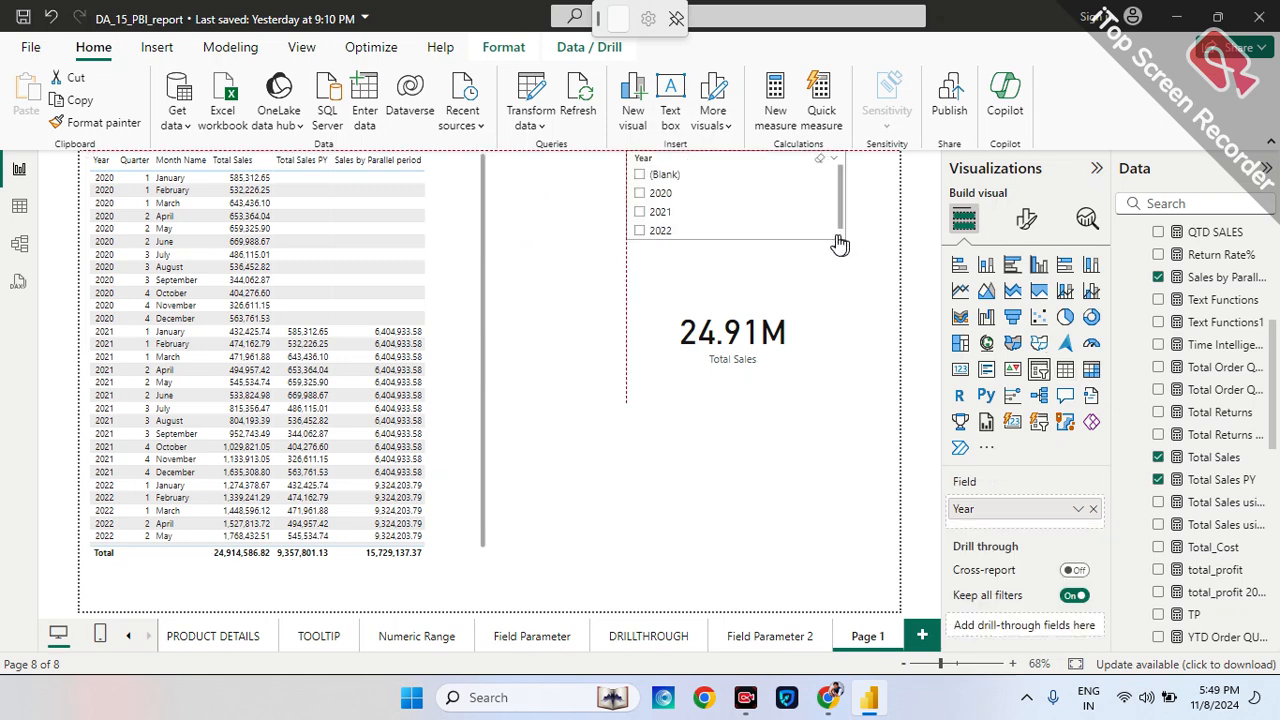
click(463, 347)
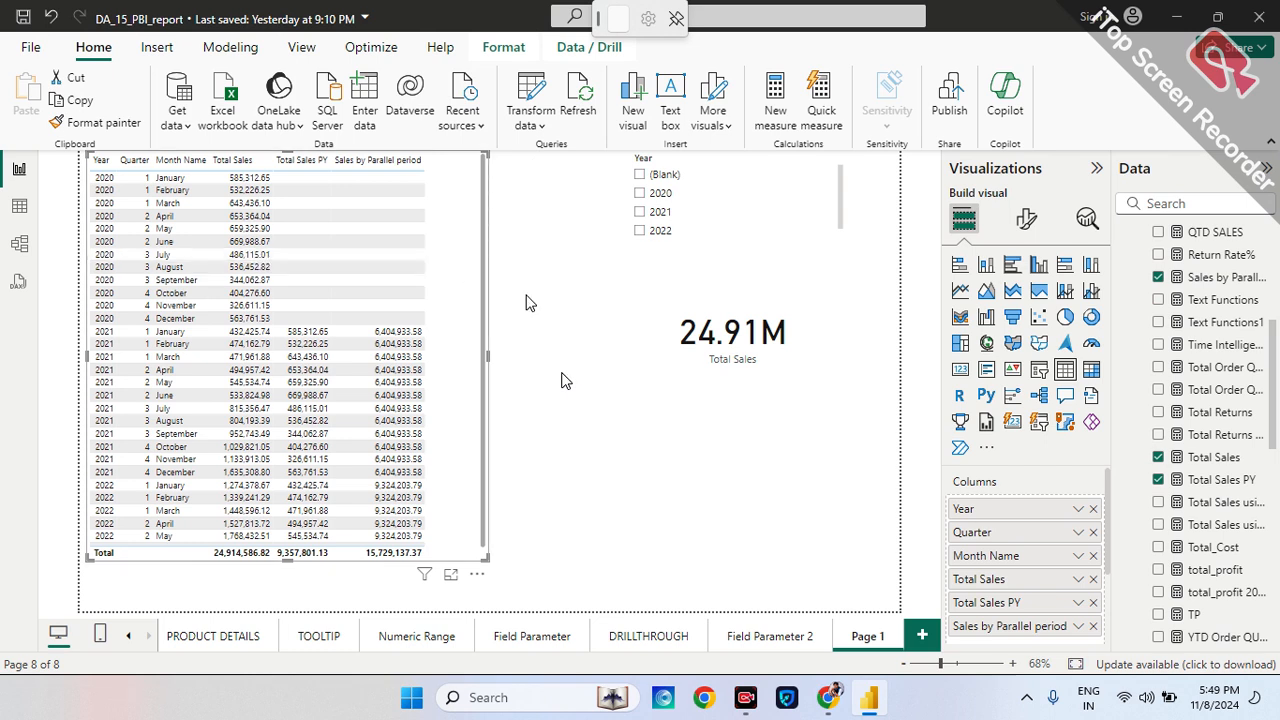
- Compare the PARALLELPERIOD formula of Sales by Parallel period with the DATEADD formula of Total Sales PY
click(1179, 284)
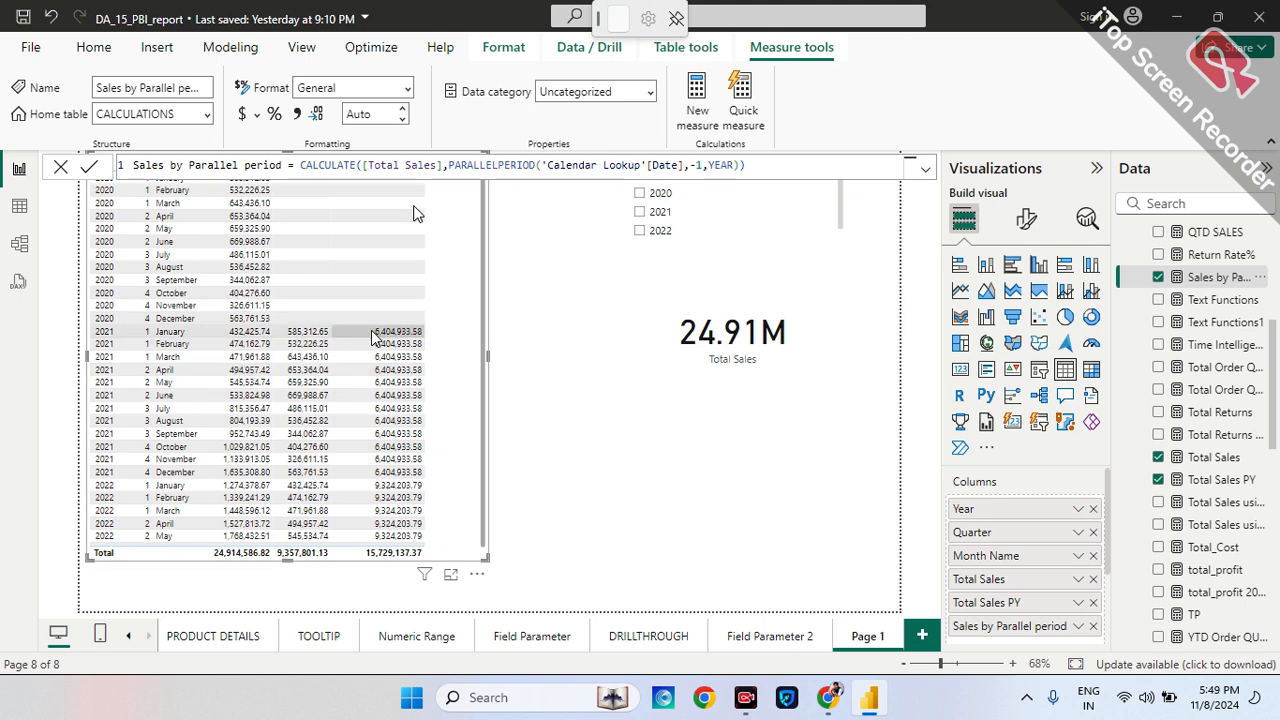
click(61, 166)
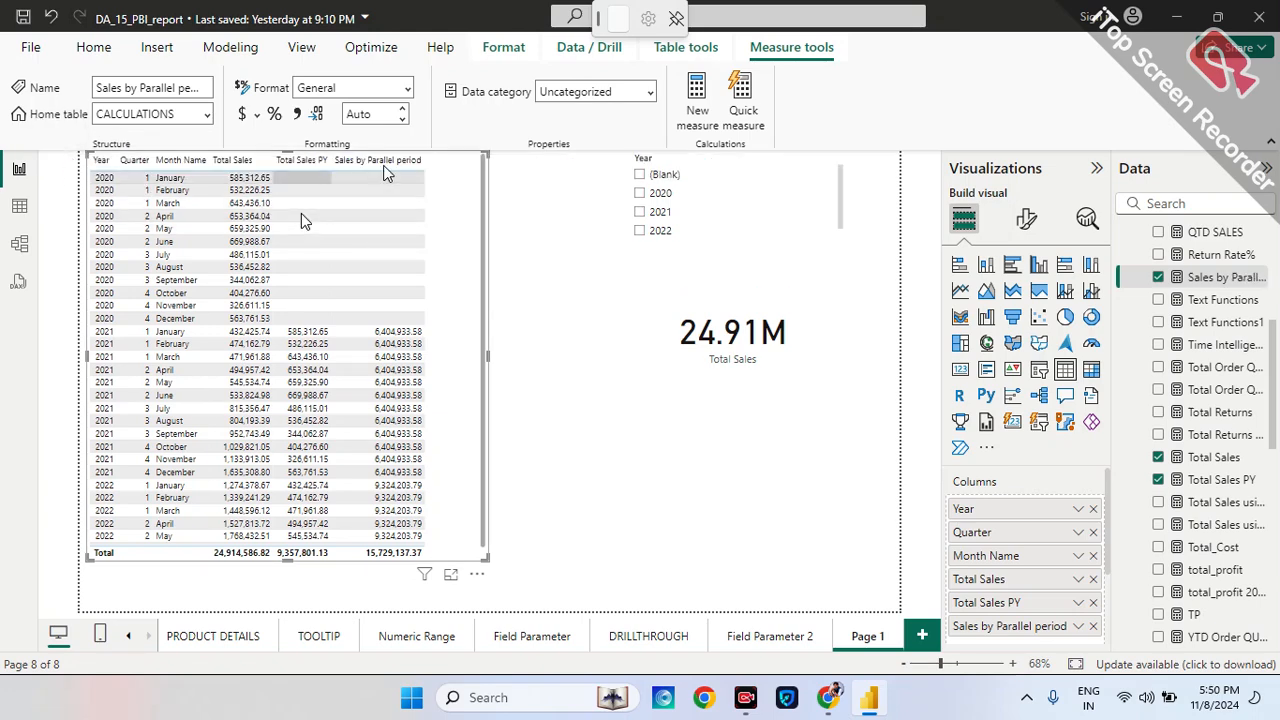
click(1178, 482)
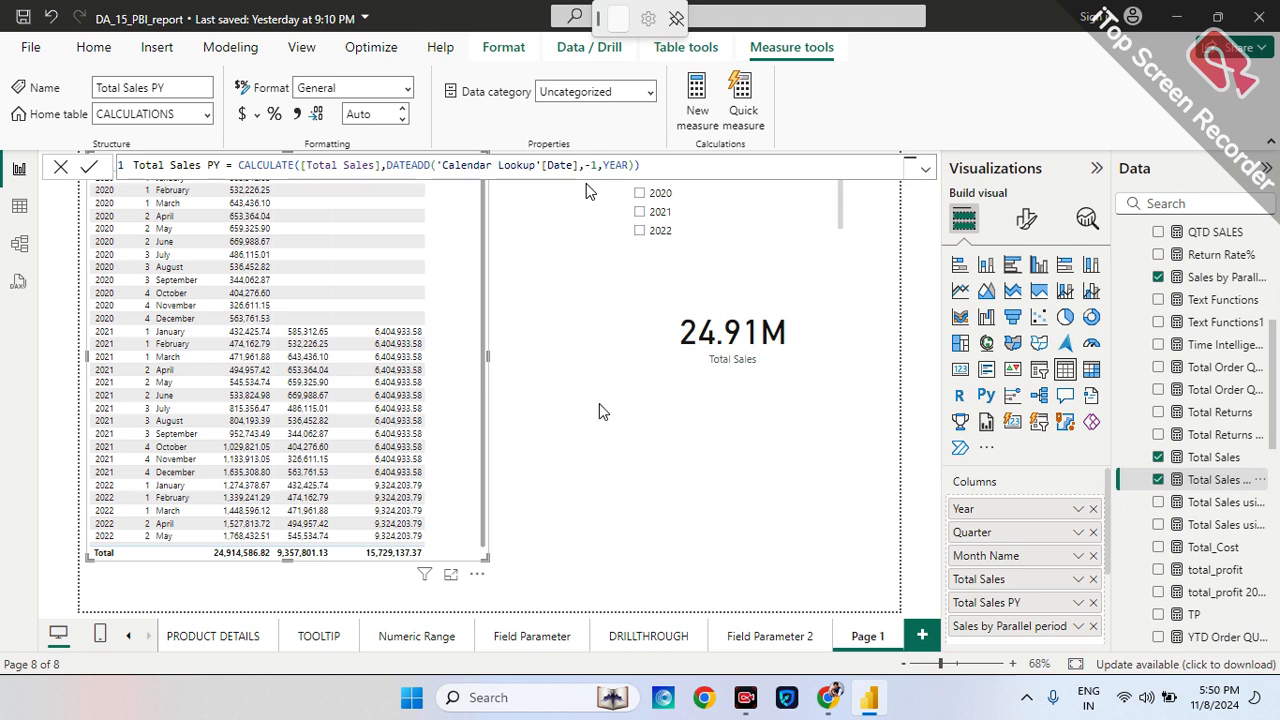
click(62, 167)
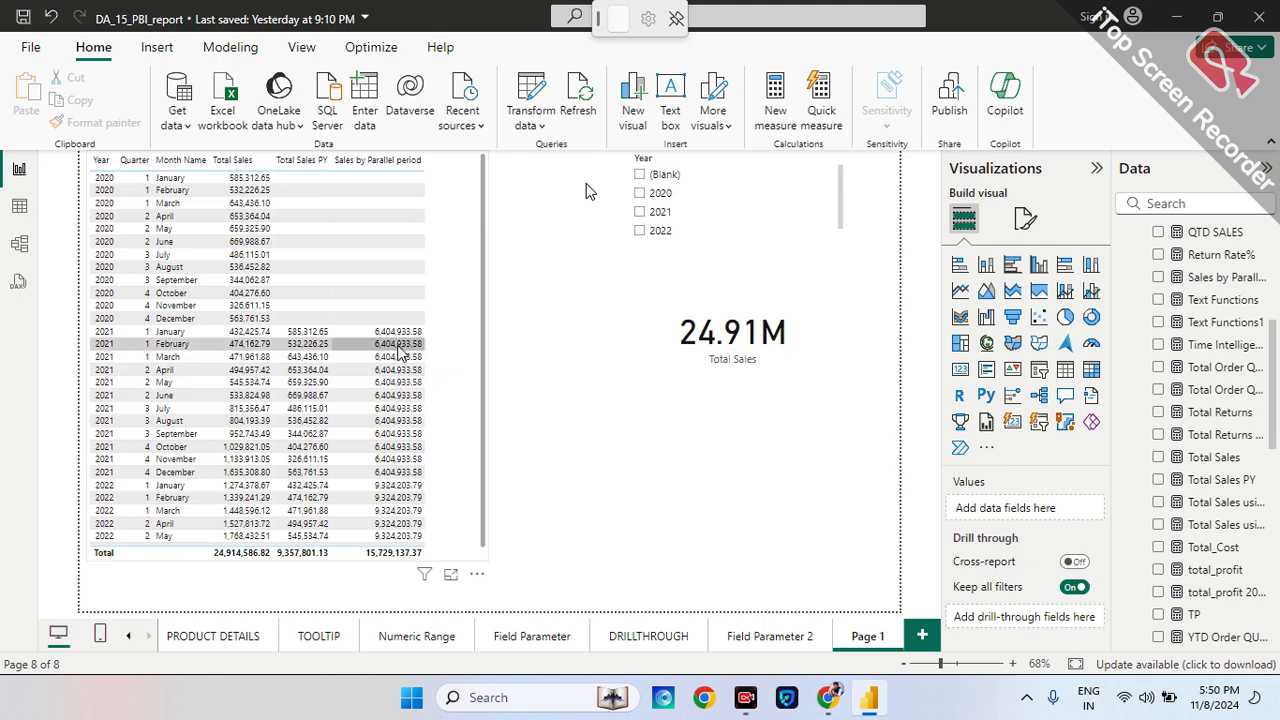
- Re-examine the Sales by Parallel period formula's -1 and YEAR arguments against the yearly values in the table
scroll(1198, 328, up, 5)
scroll(1151, 380, down, 3)
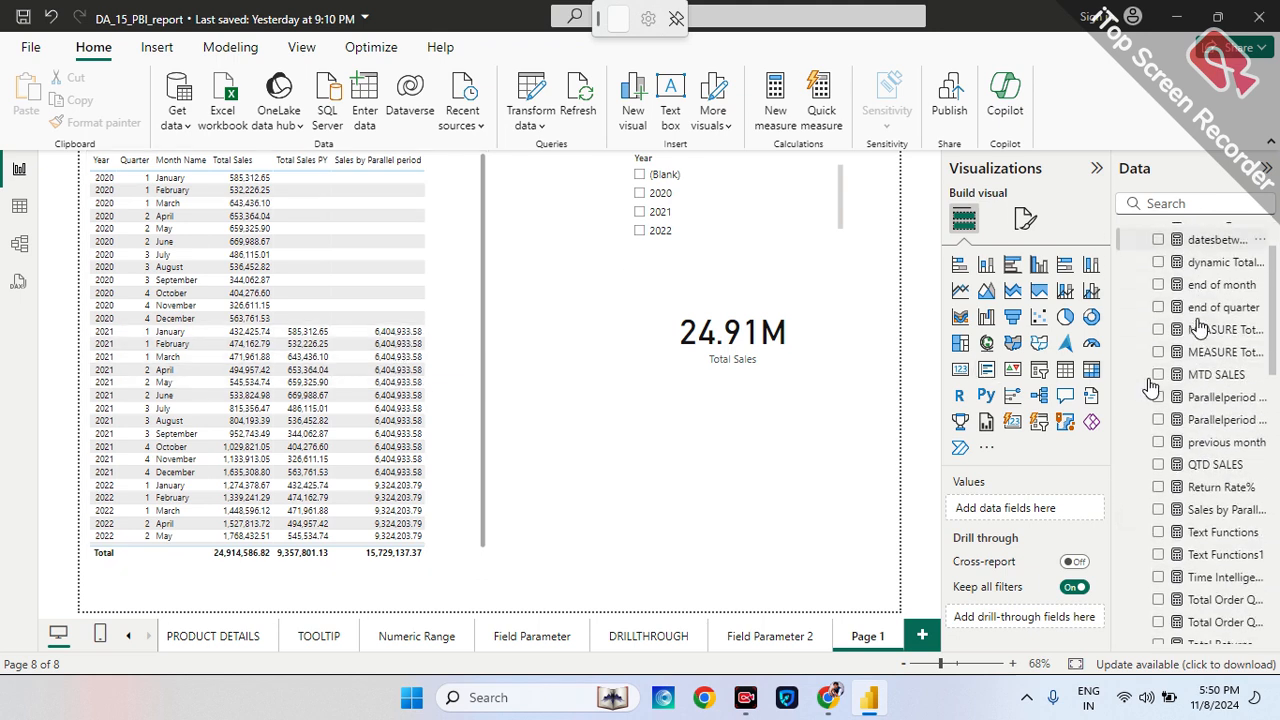
click(460, 547)
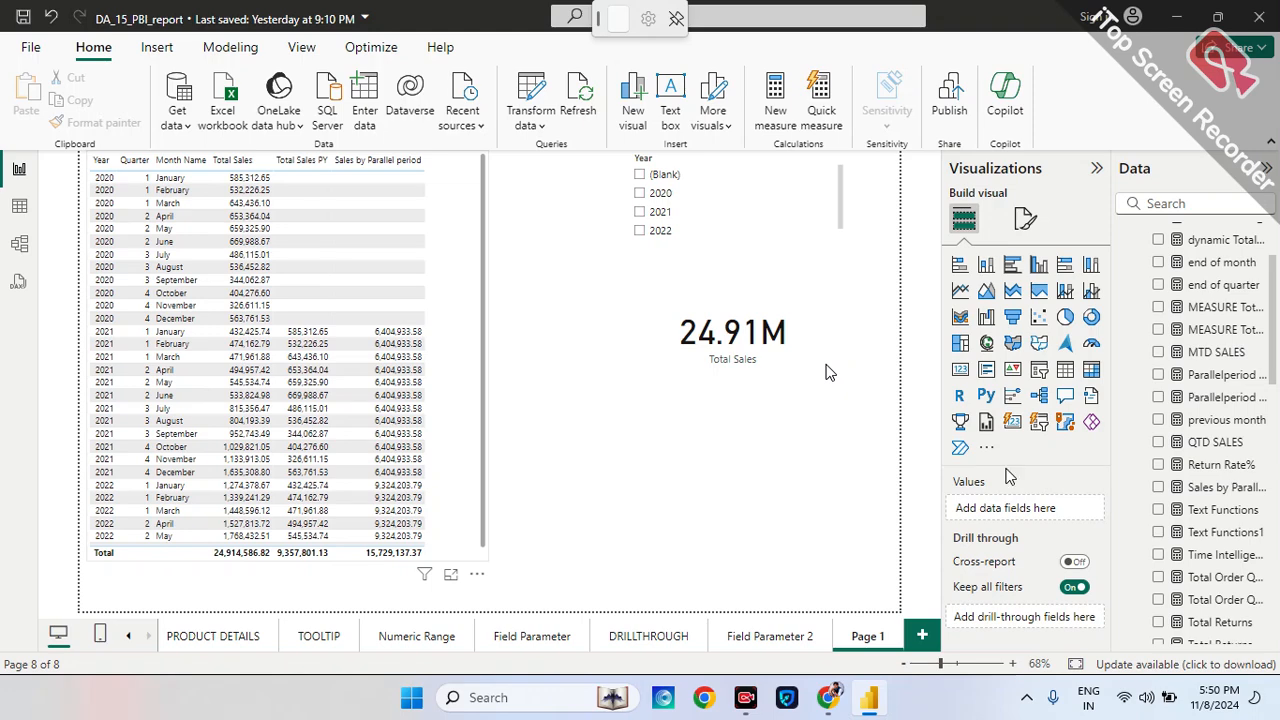
click(1200, 487)
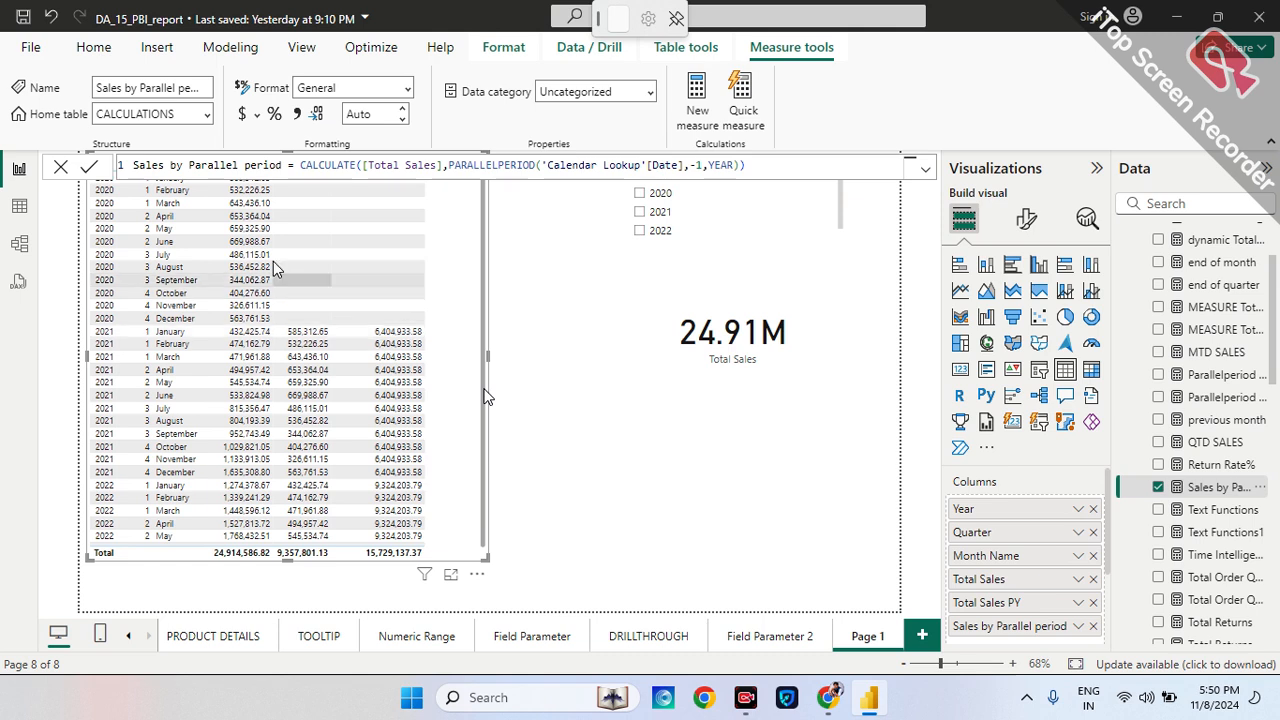
click(61, 166)
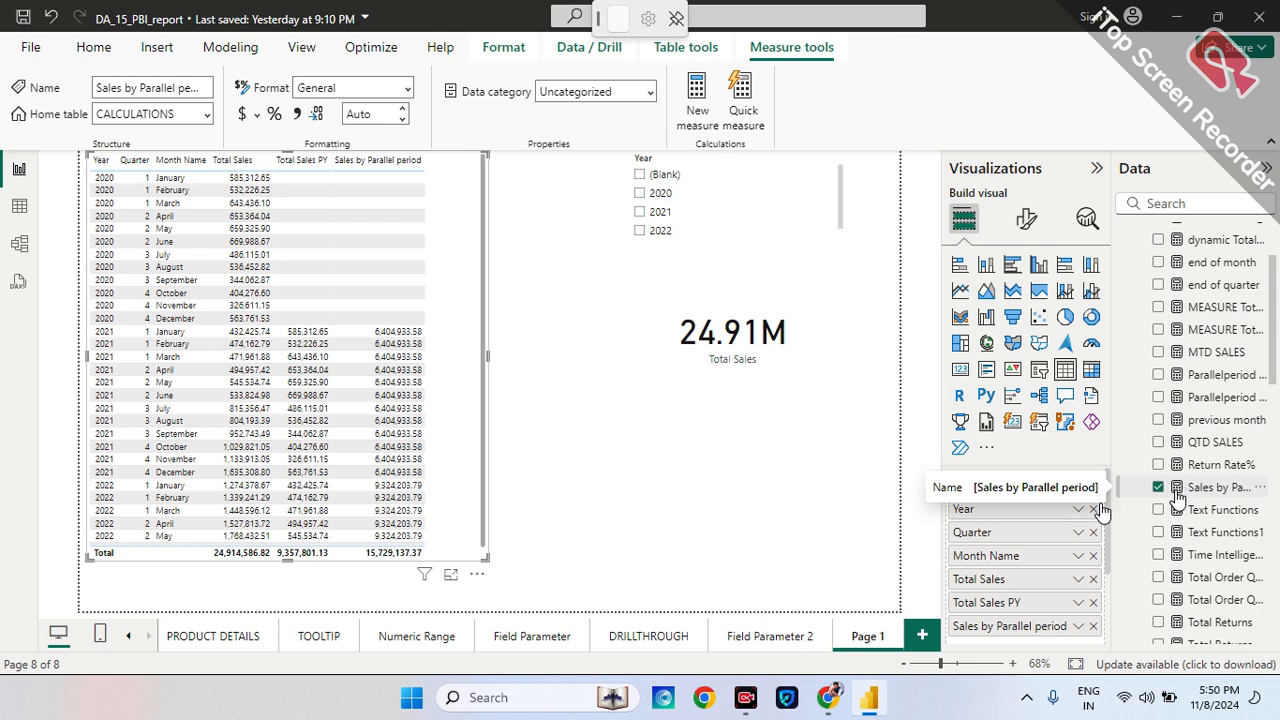
click(872, 477)
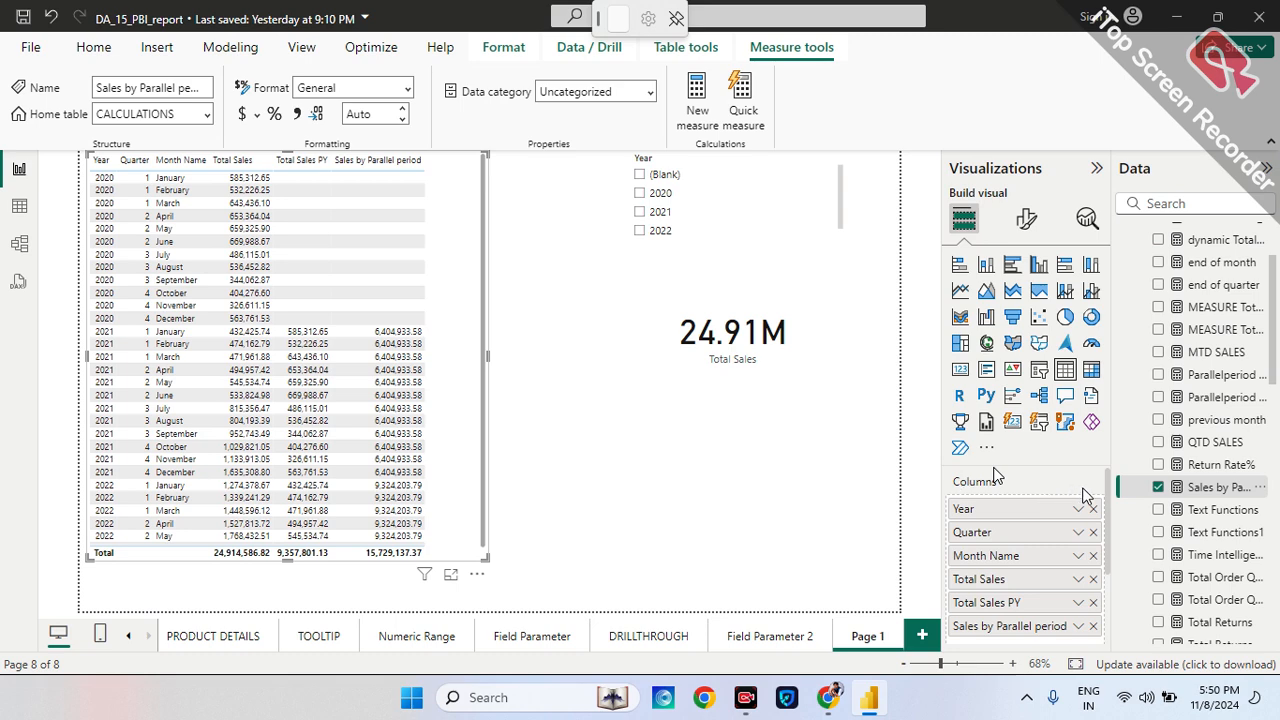
click(1182, 490)
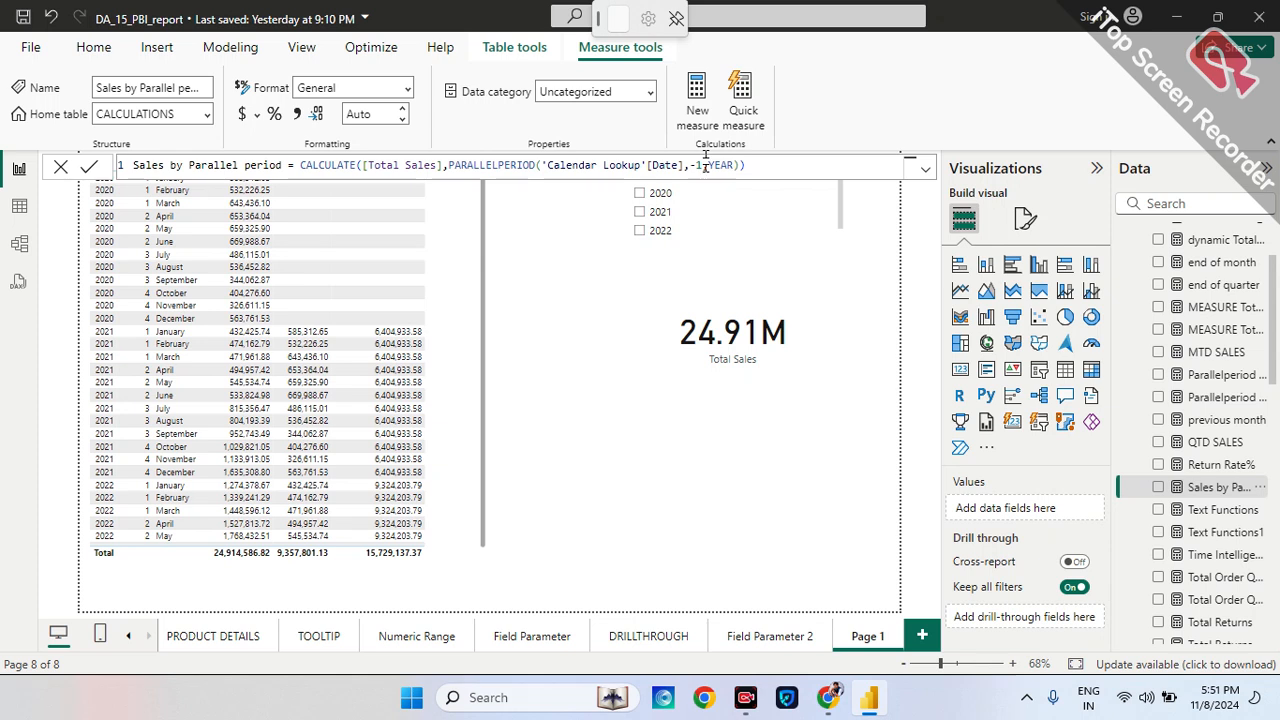
click(60, 166)
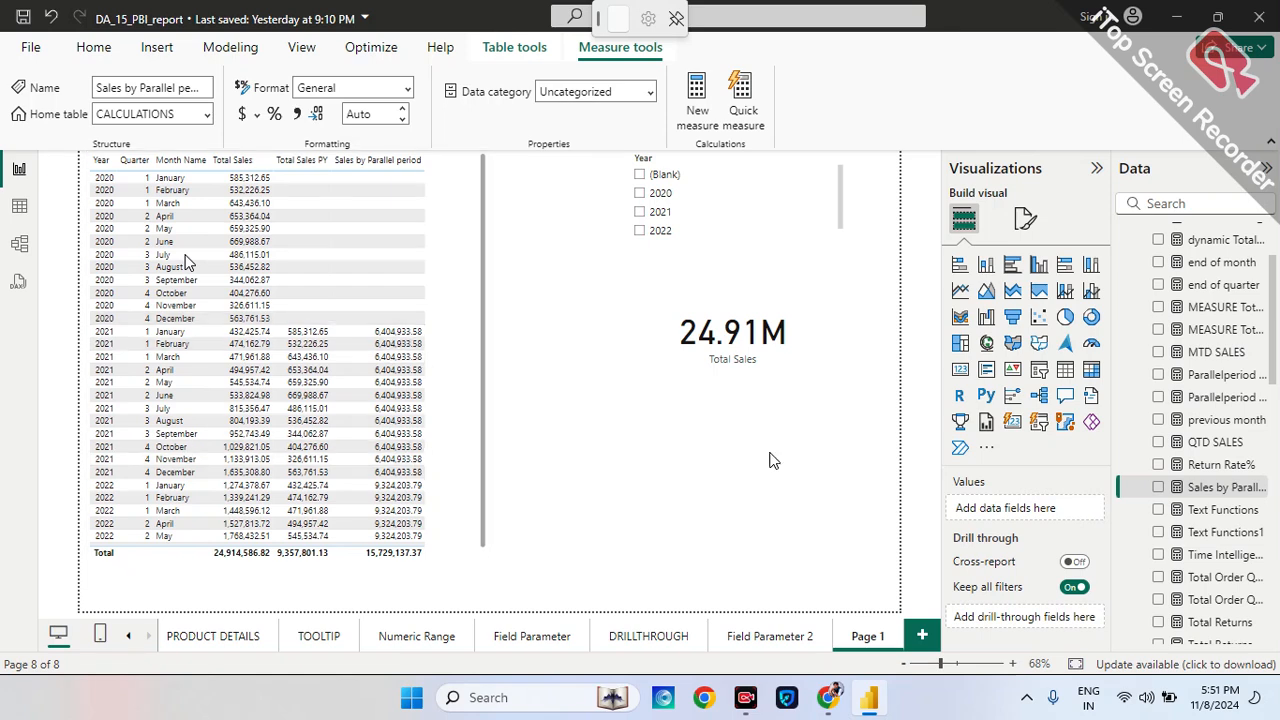
- Widen the table visual until it almost reaches the slicer and card, and deselect it
scroll(1200, 300, up, 2)
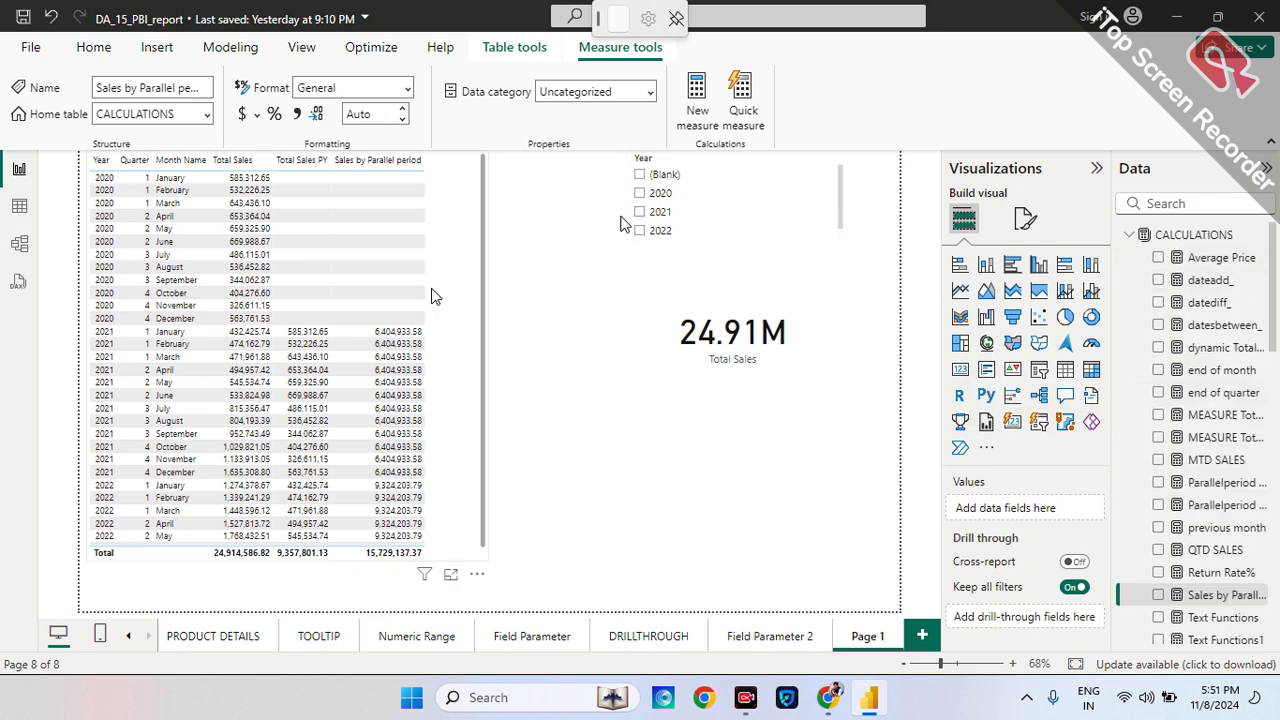
click(446, 386)
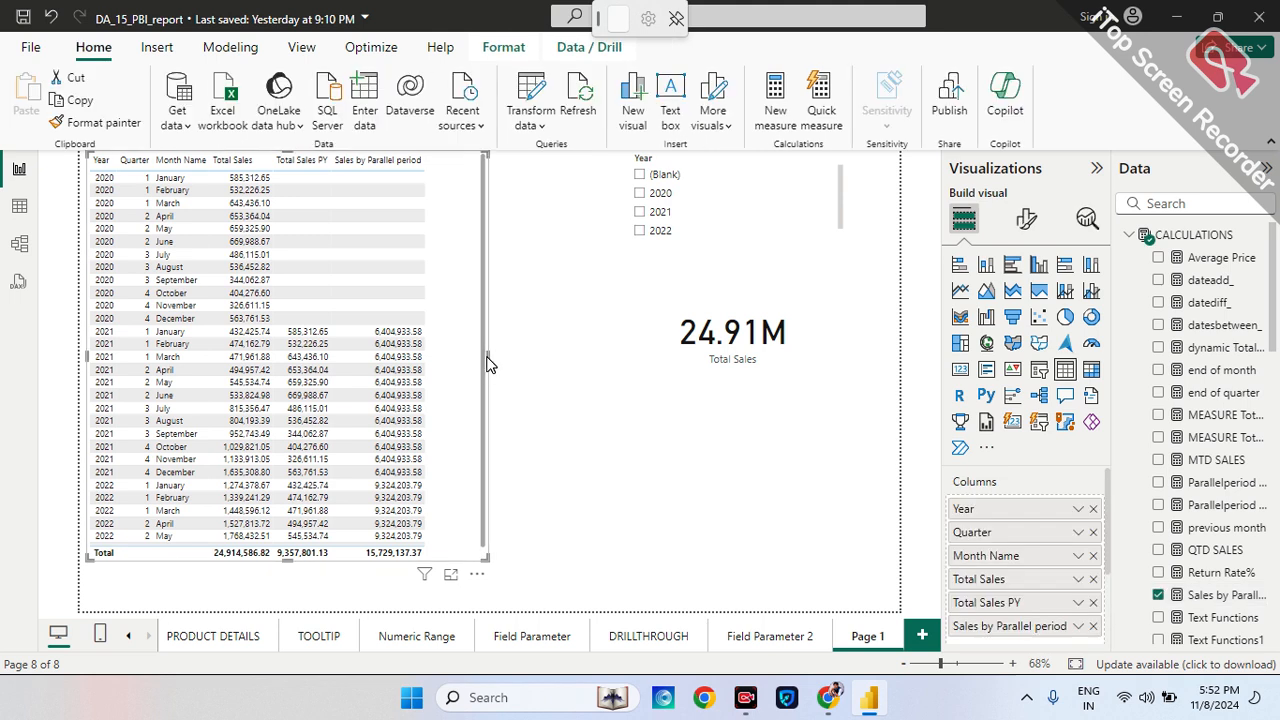
drag(488, 355, 610, 389)
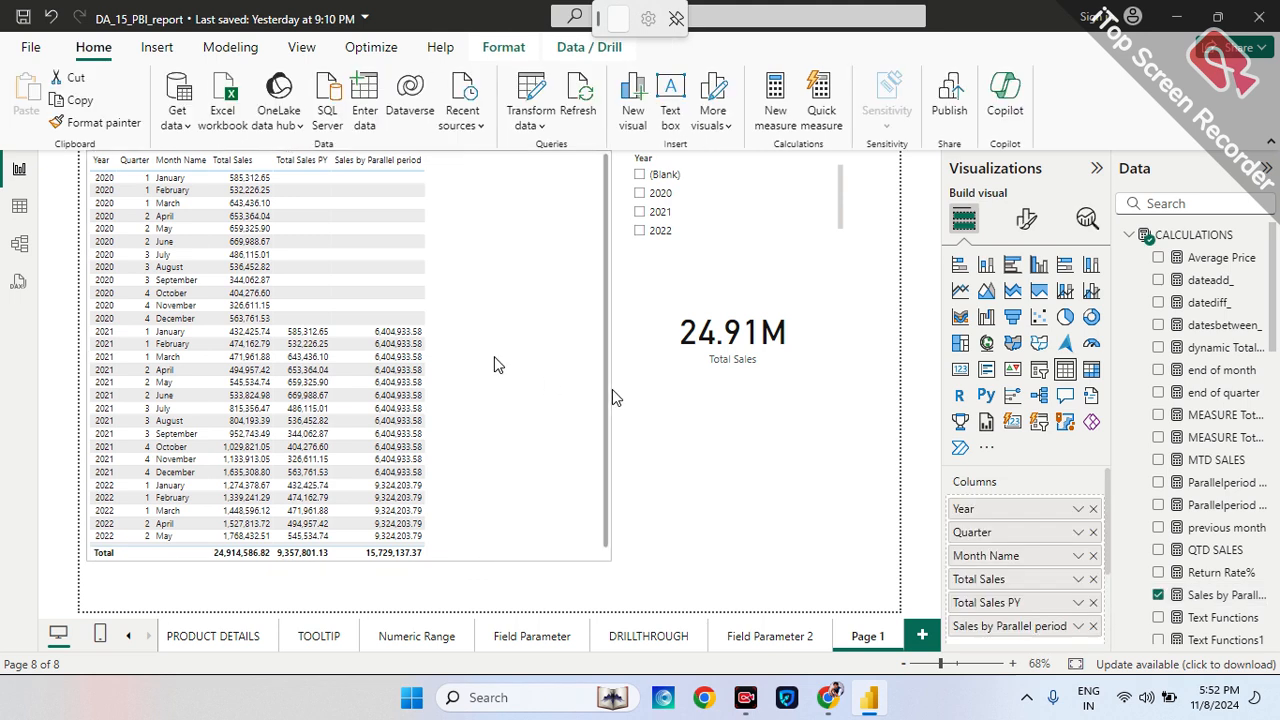
click(822, 490)
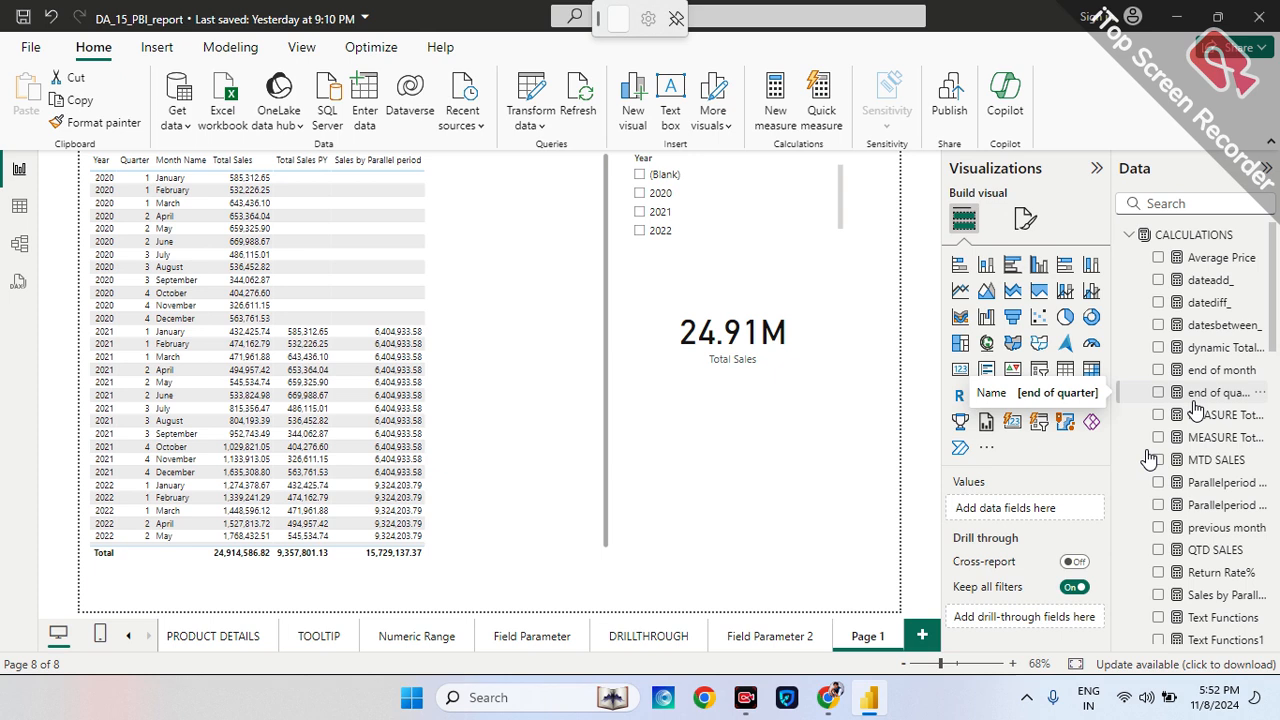
- Start a new measure in the CALCULATIONS table and name it Sameperiodlastyear D from
scroll(1243, 423, down, 5)
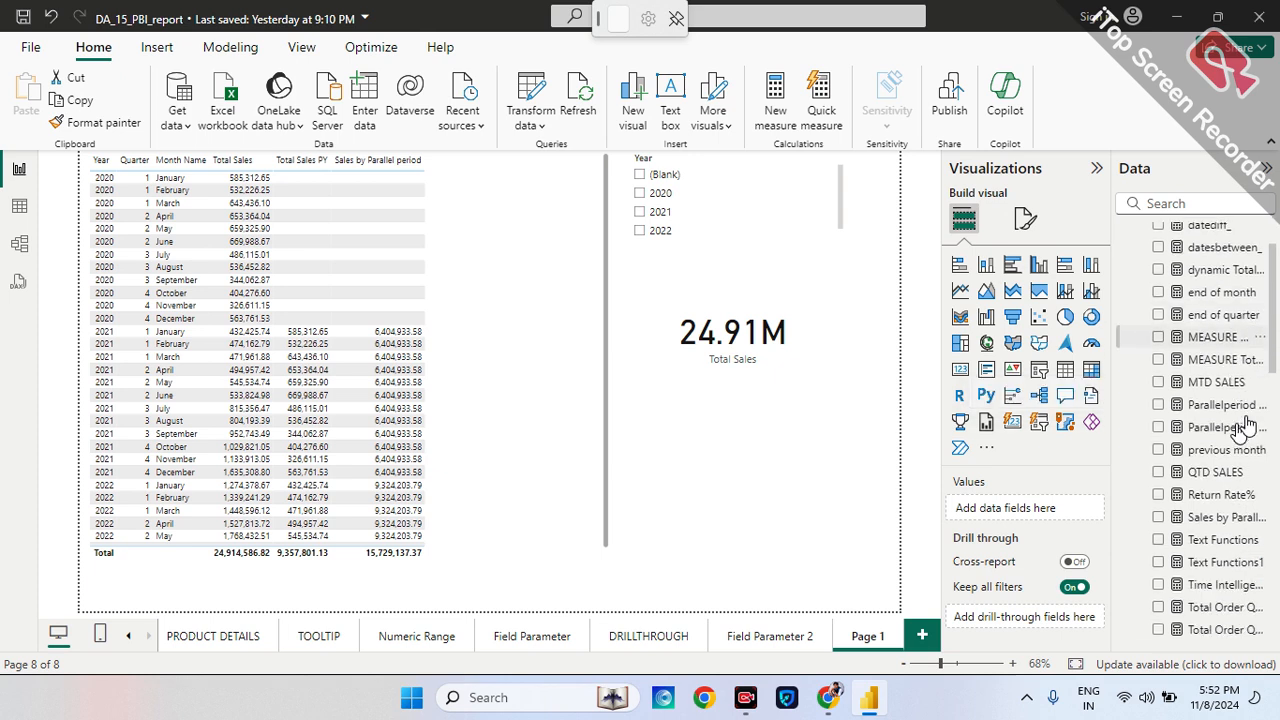
scroll(1243, 423, up, 5)
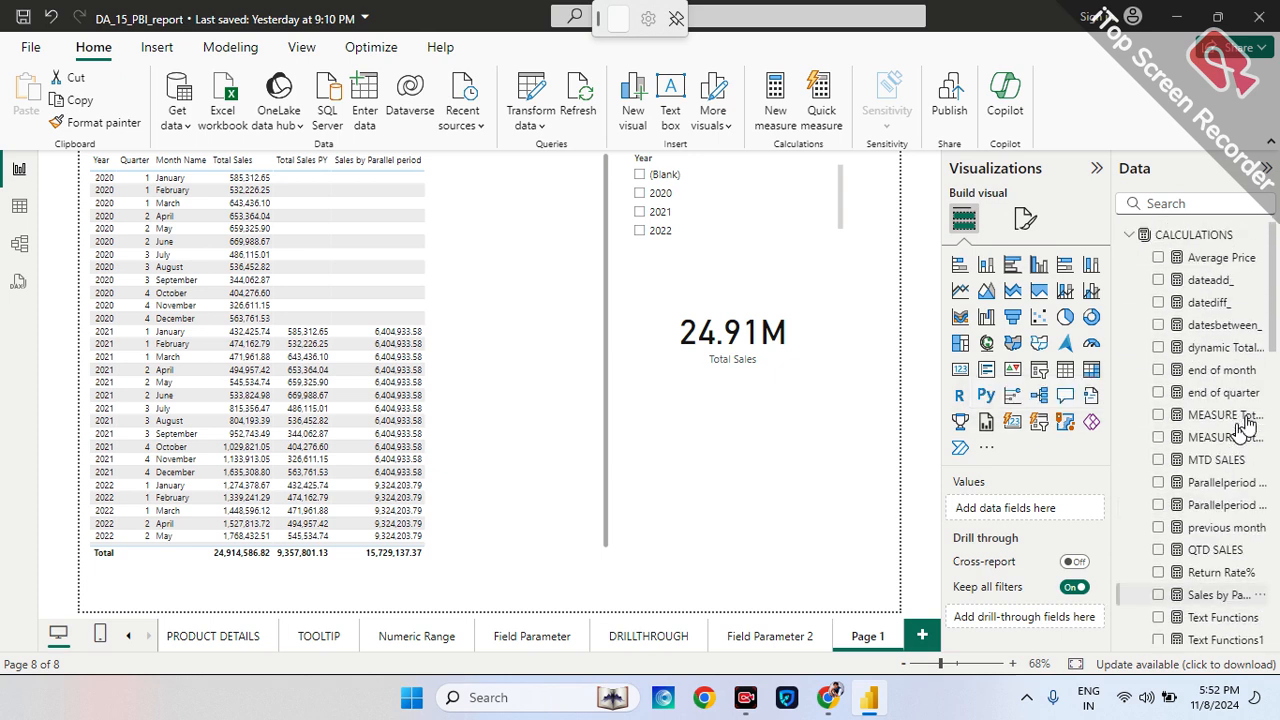
click(1258, 233)
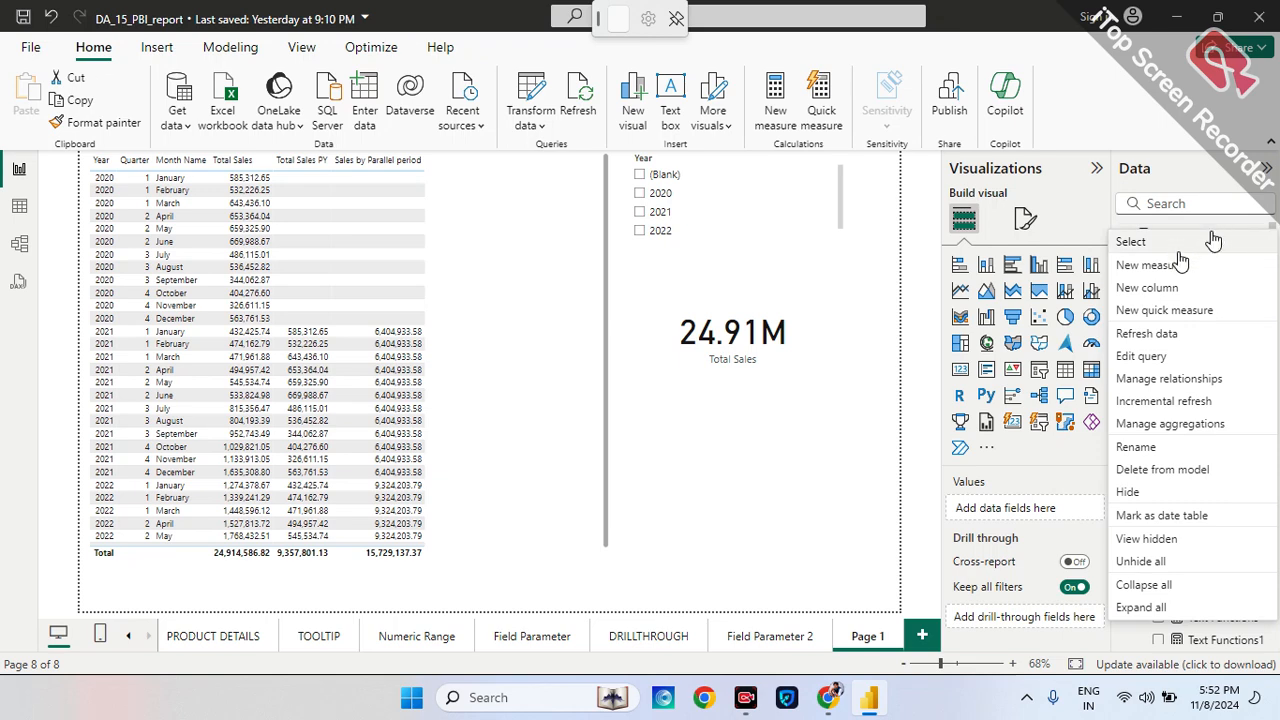
key(Escape)
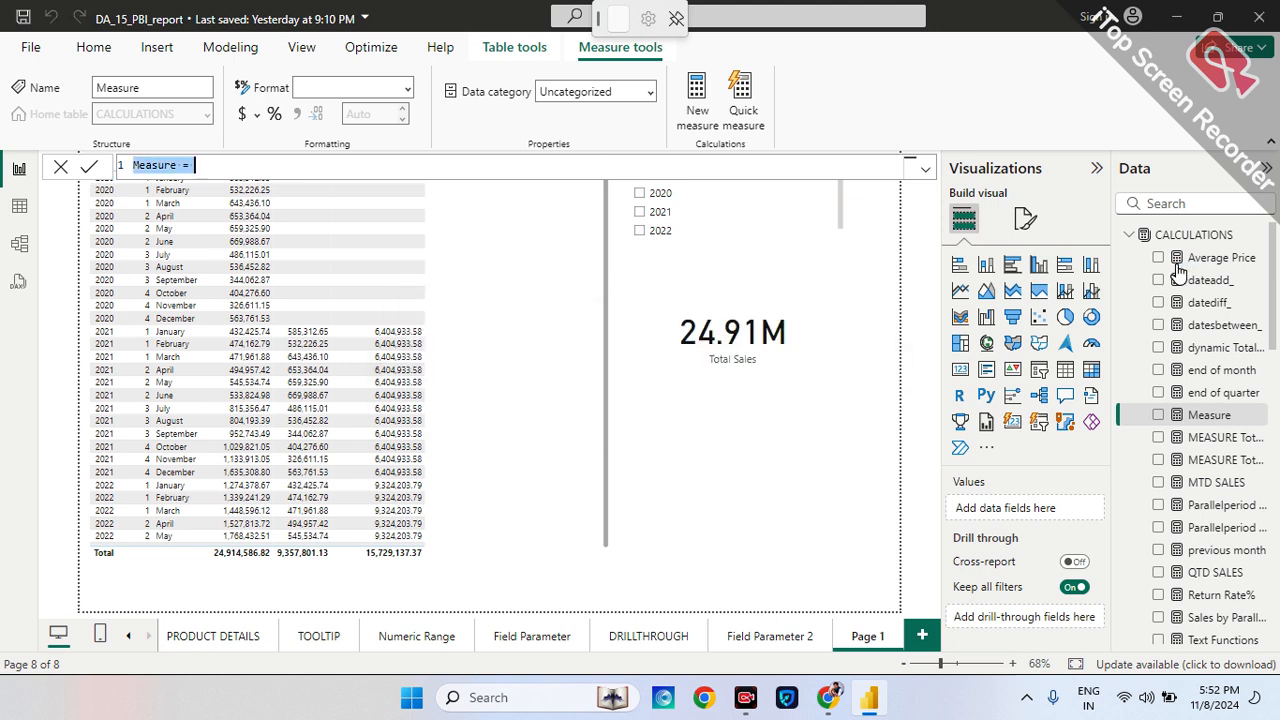
key(BackSpace)
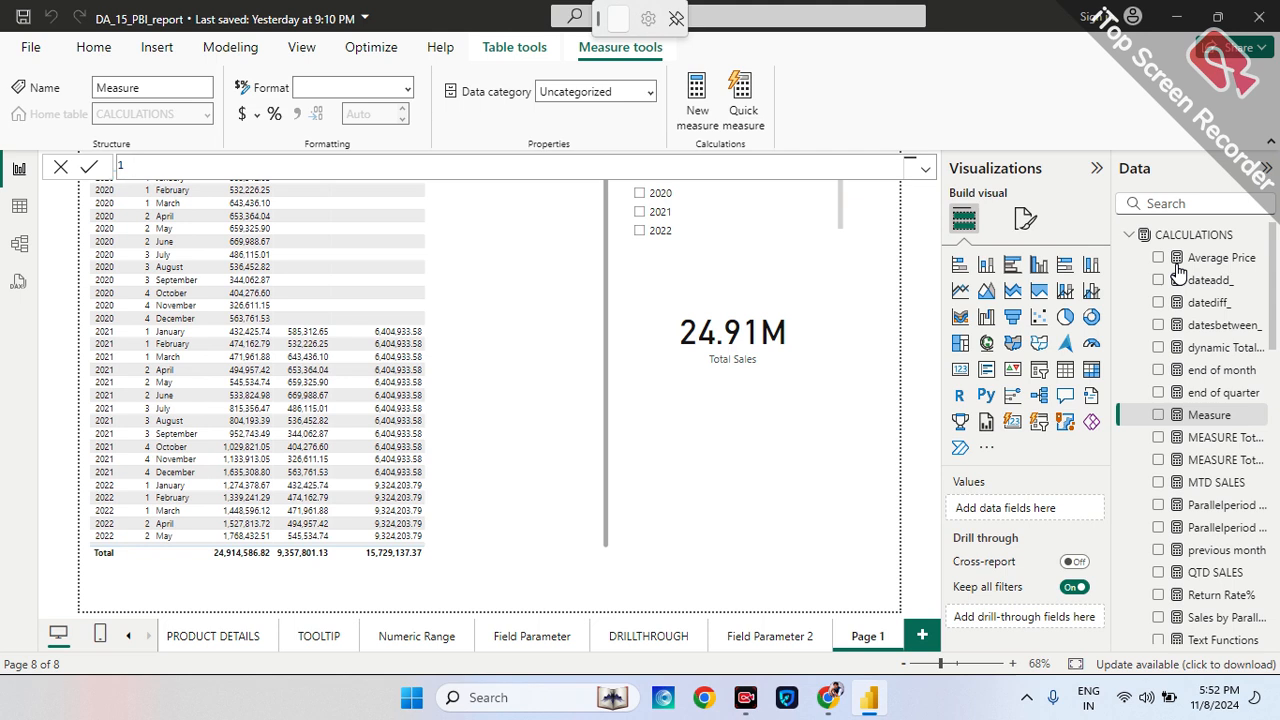
text(Sameperiodlast)
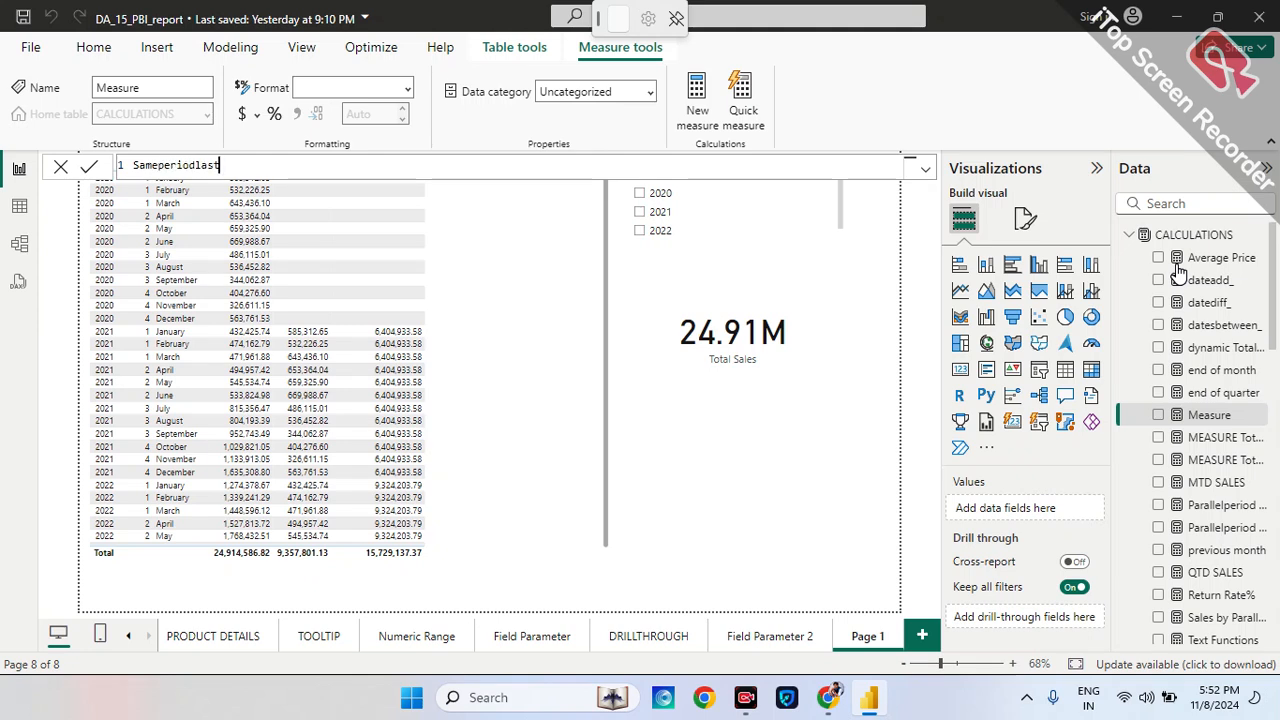
text(year)
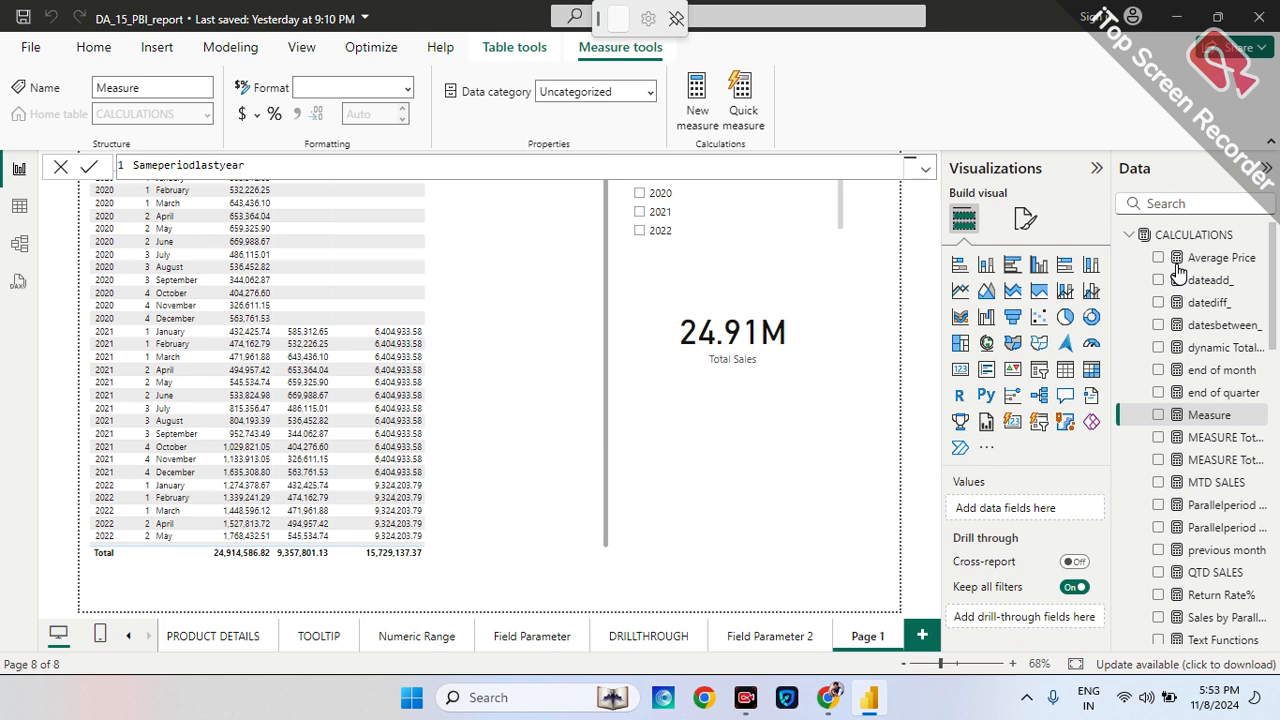
text( D from =)
- Define the measure as FIRSTDATE(SAMEPERIODLASTYEAR('Calendar Lookup'[Date])) and commit it
text(first)
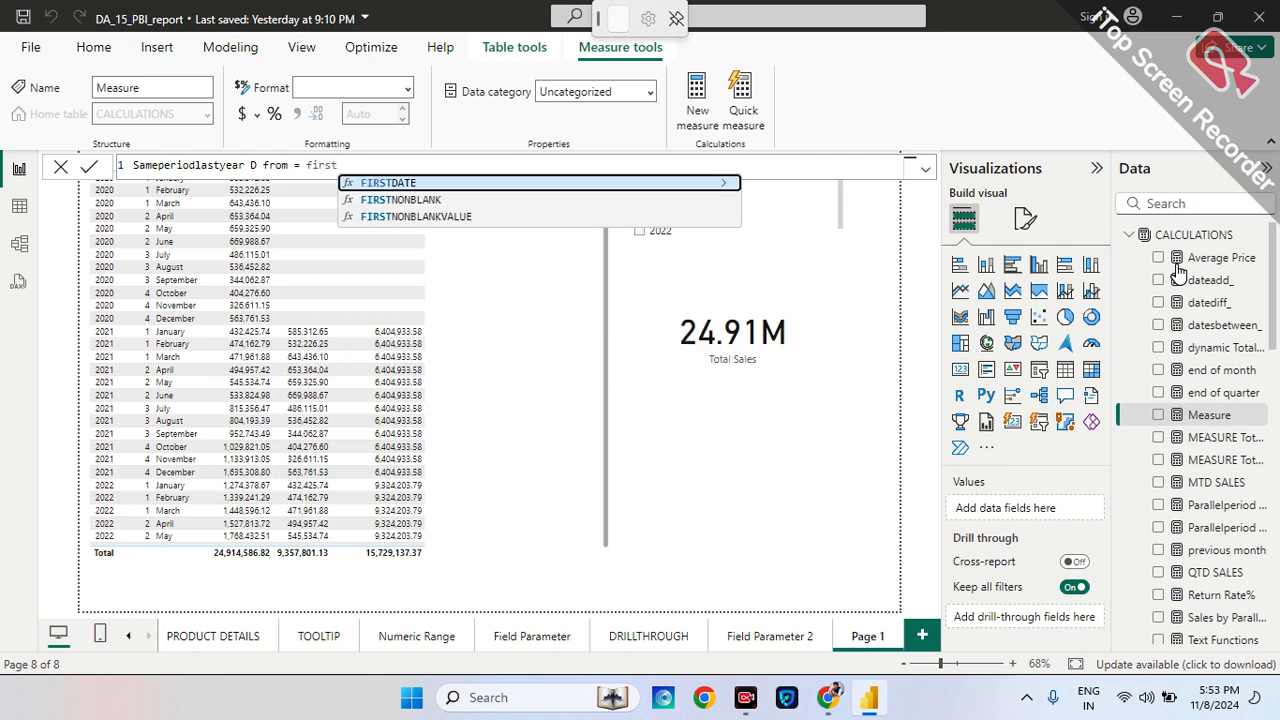
key(Tab)
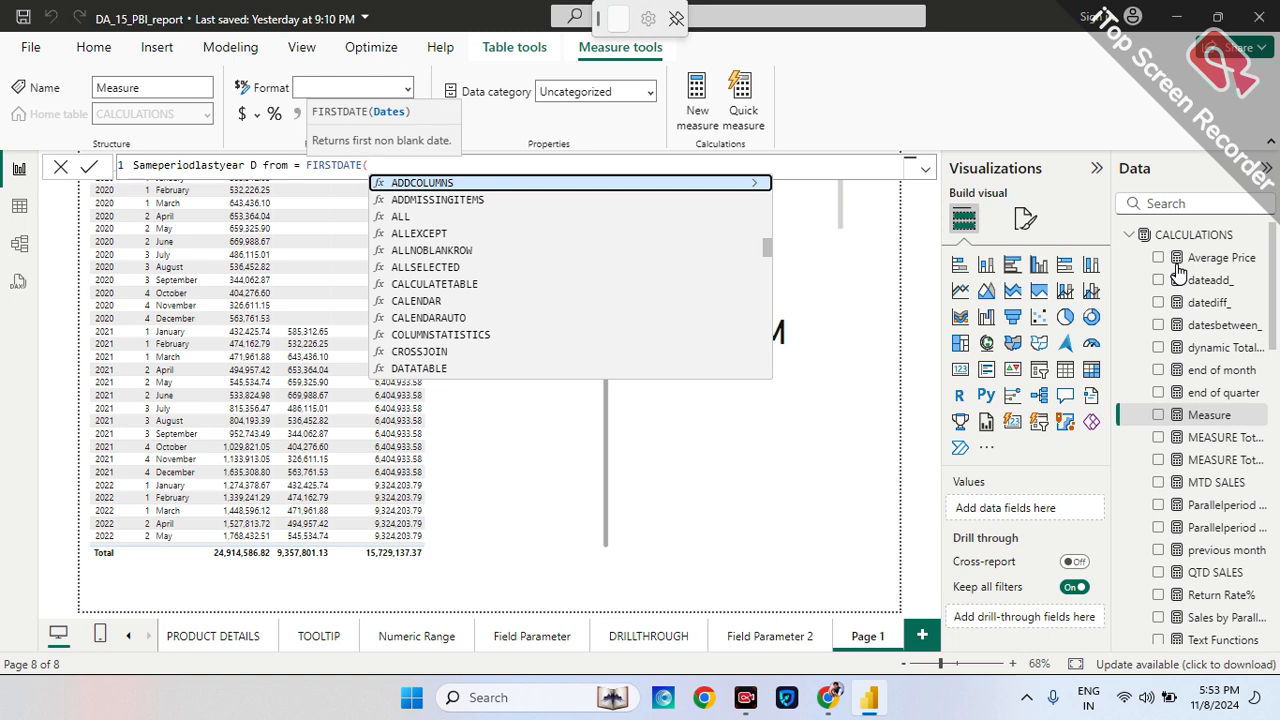
text(same)
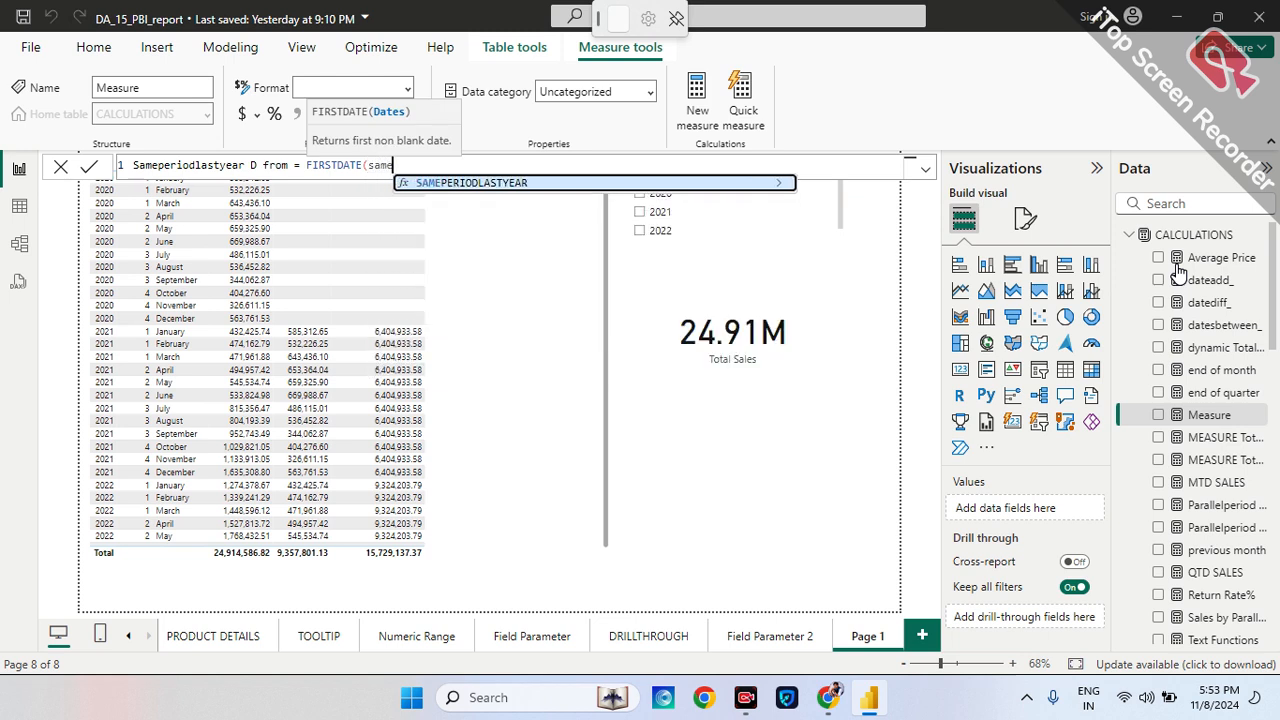
key(Tab)
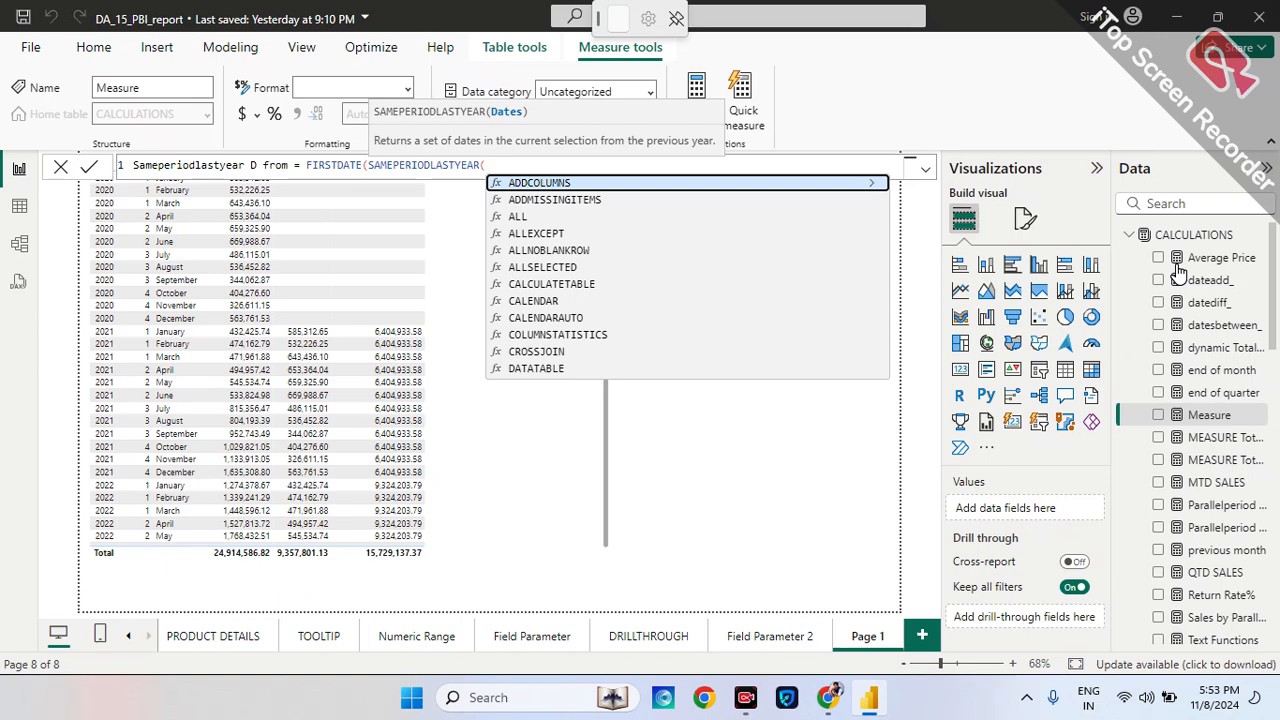
text(date)
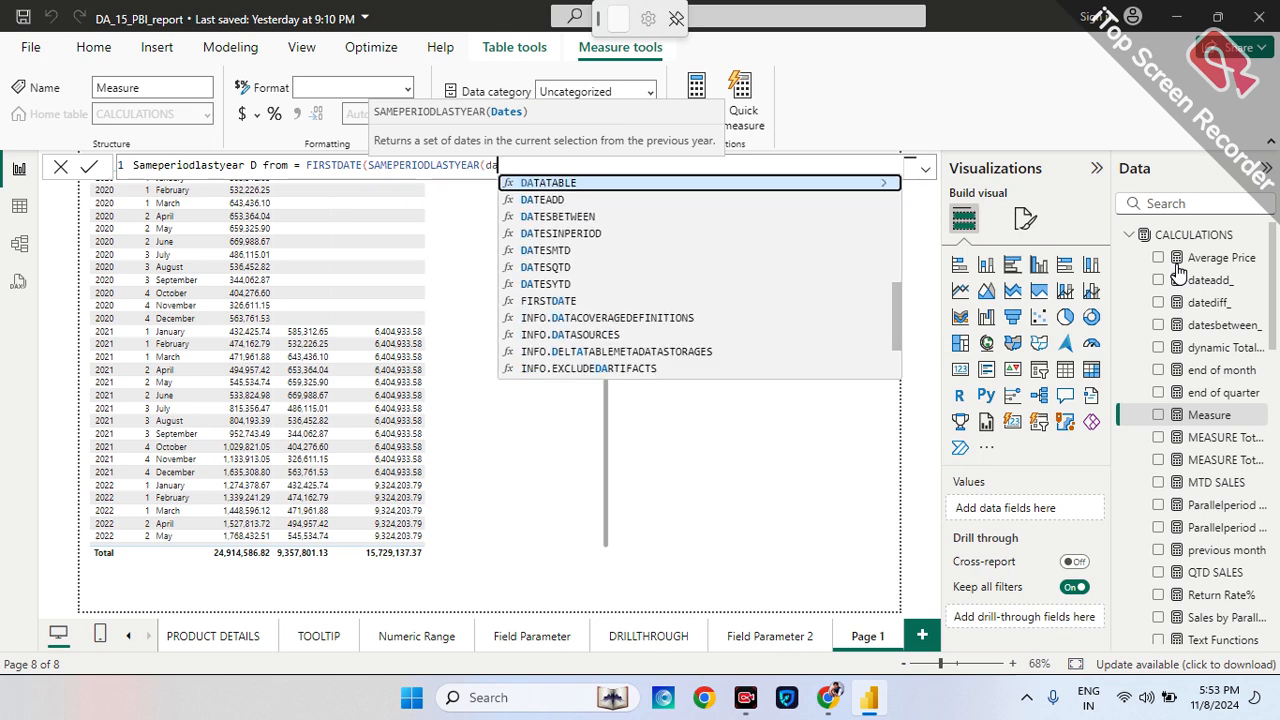
key(Up)
key(Up)
key(Up)
key(Up)
key(Up)
key(Up)
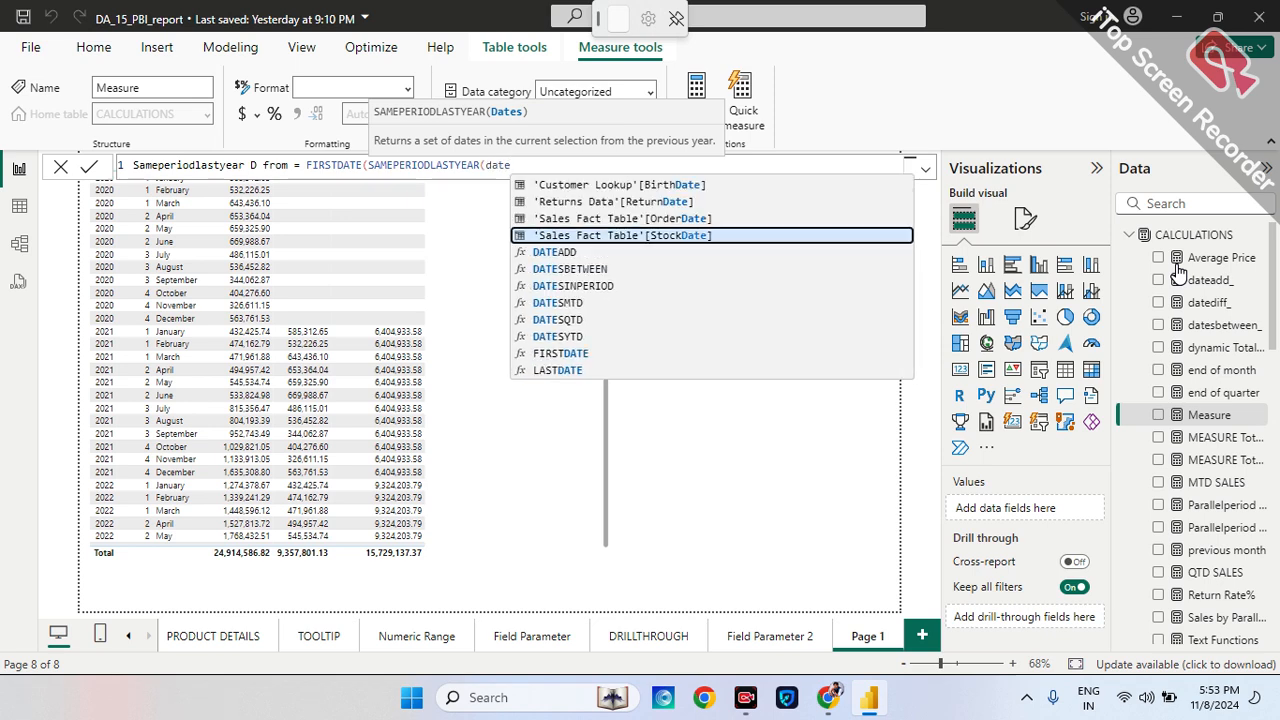
key(Down)
key(Down)
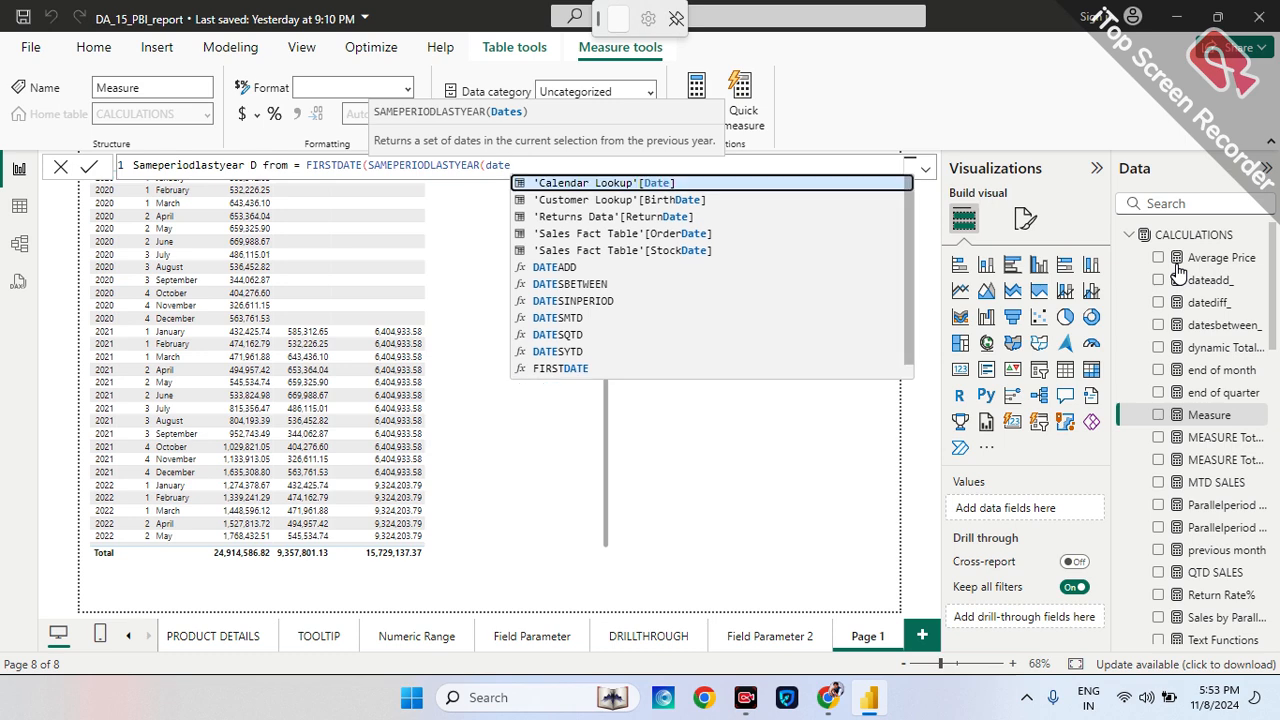
key(Tab)
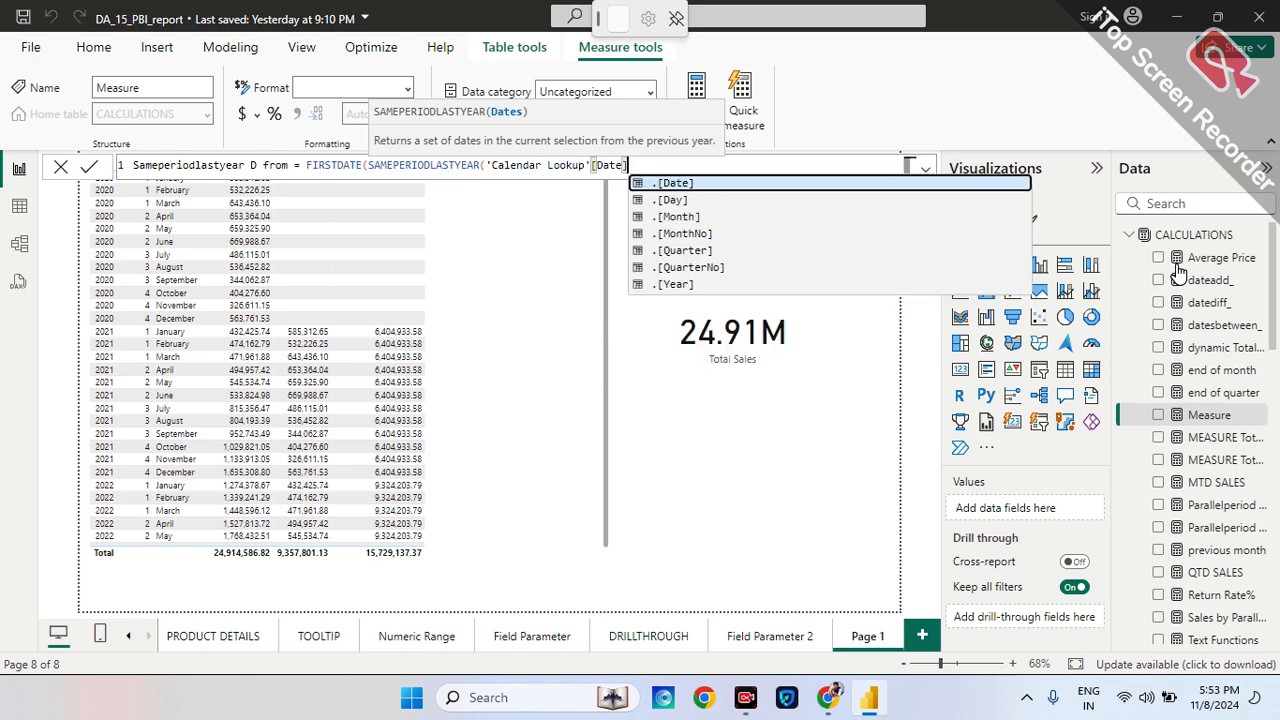
text())
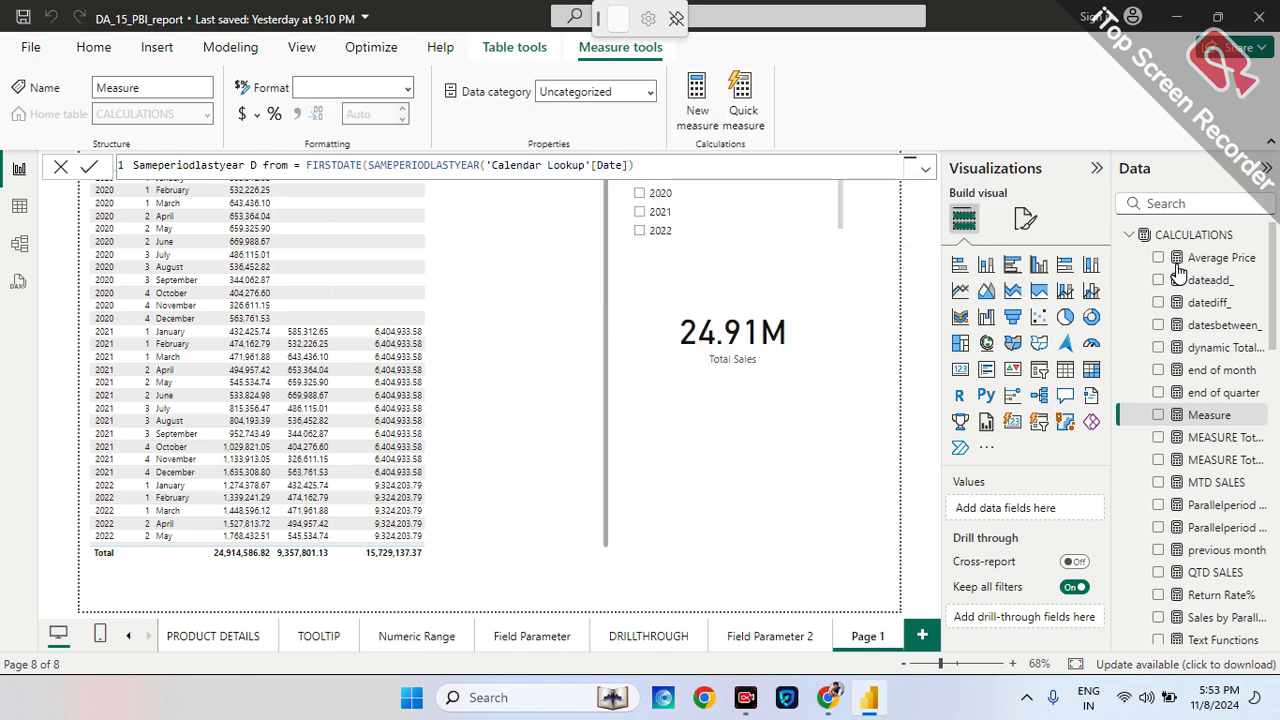
key(Return)
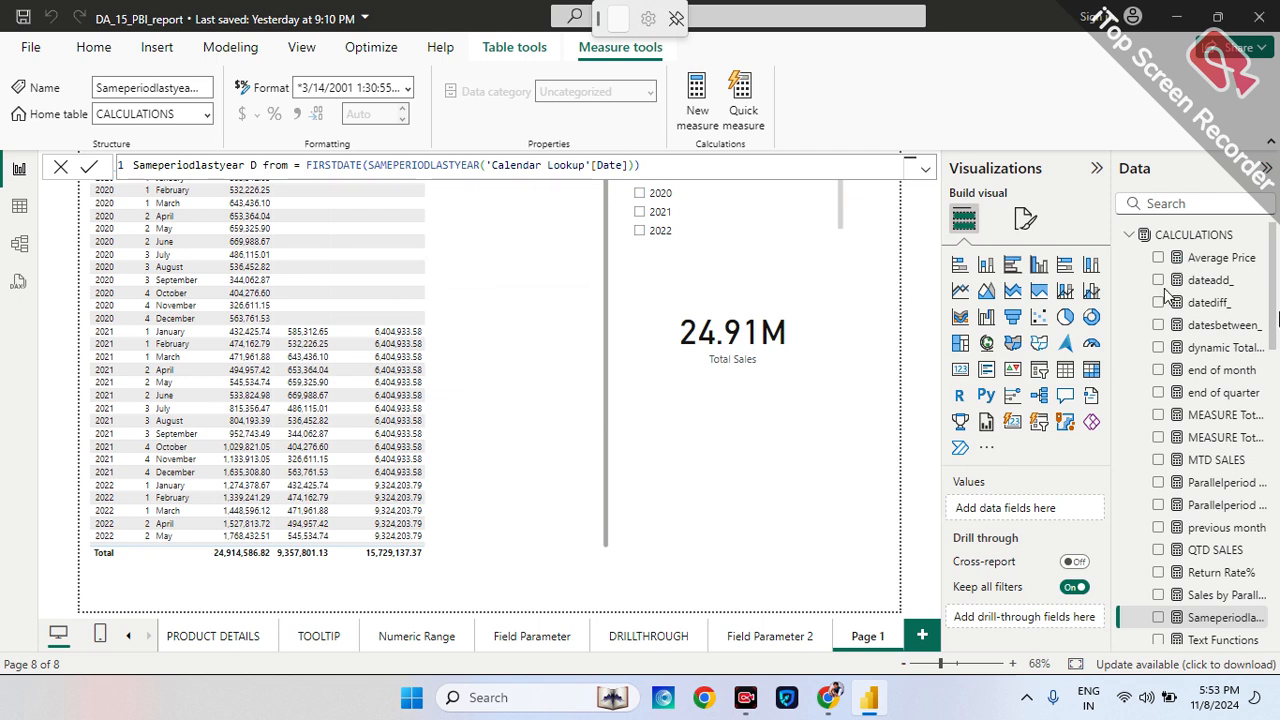
- Copy the Sameperiodlastyear D from formula into a new CALCULATIONS measure and rename that measure Sameperiodlastyear D to
click(650, 168)
key(ctrl+a)
key(ctrl+c)
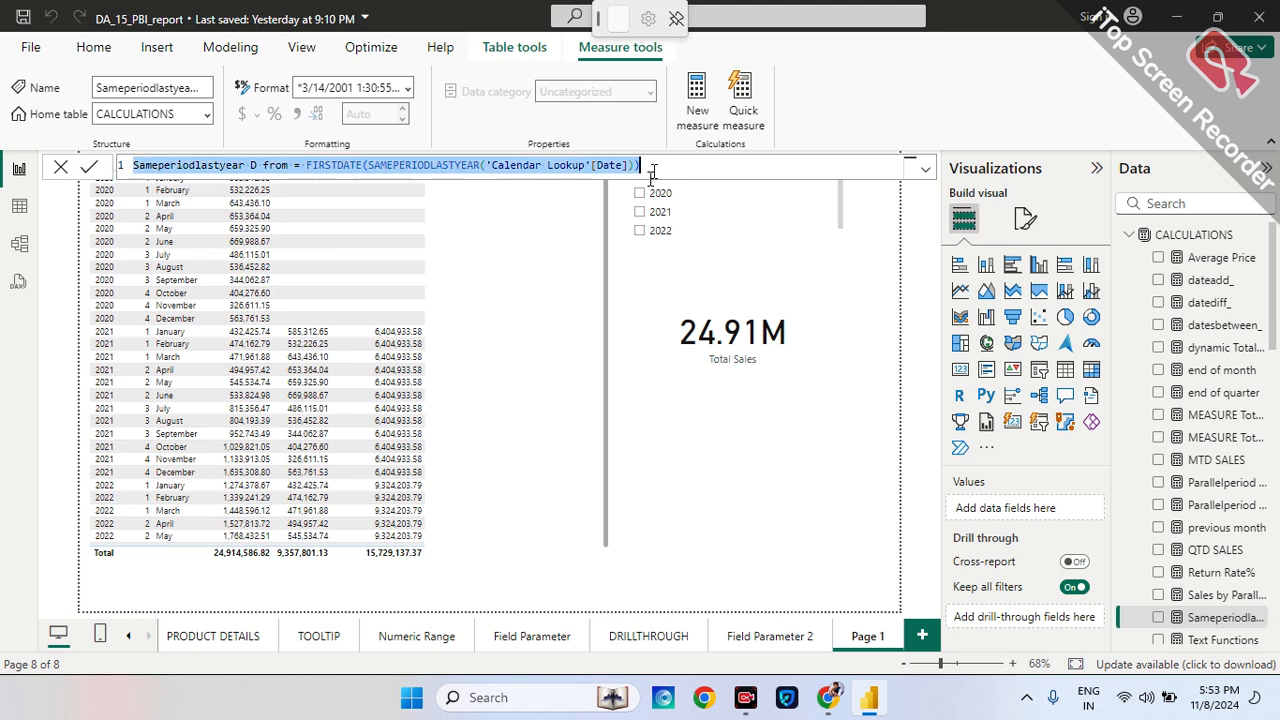
click(60, 167)
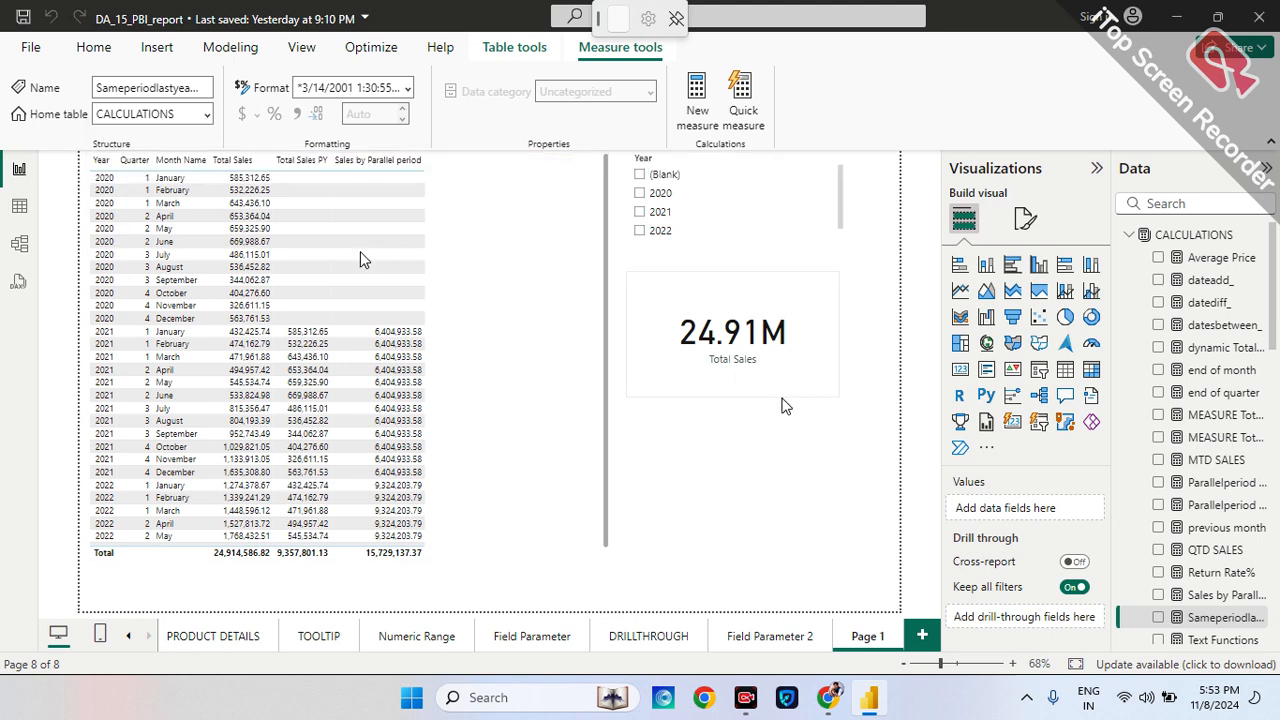
click(836, 452)
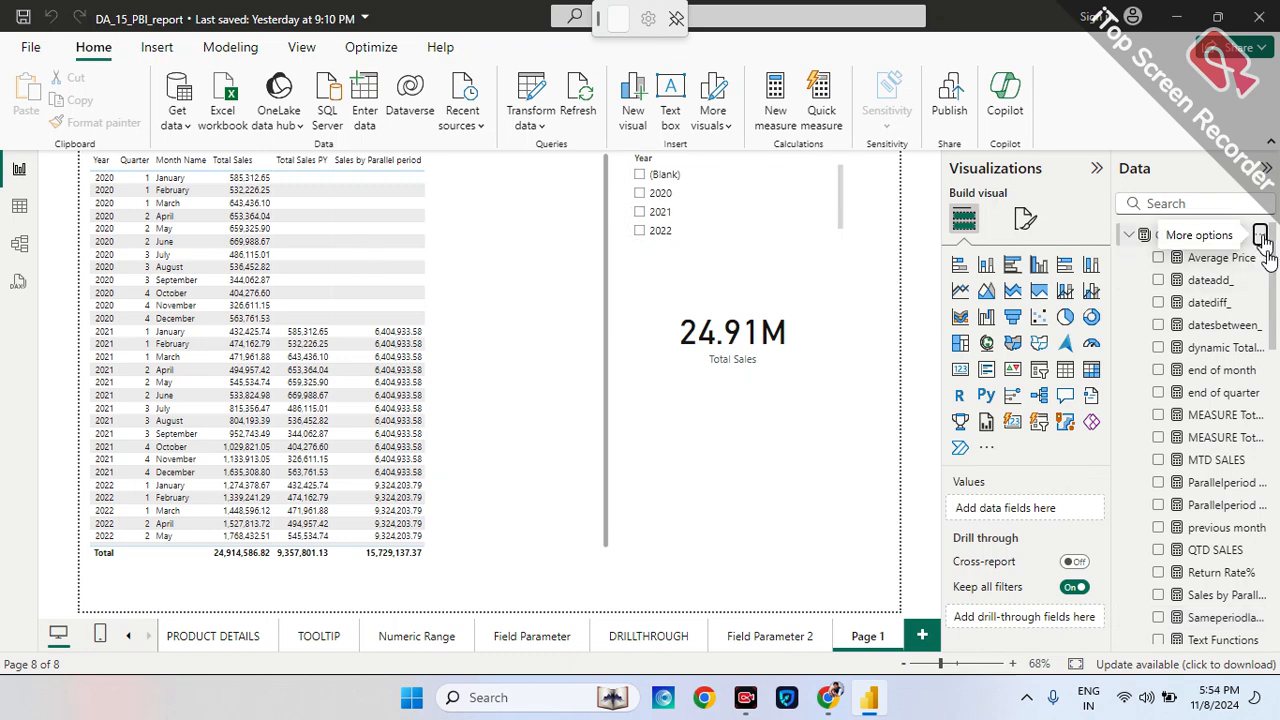
click(1261, 235)
click(1196, 272)
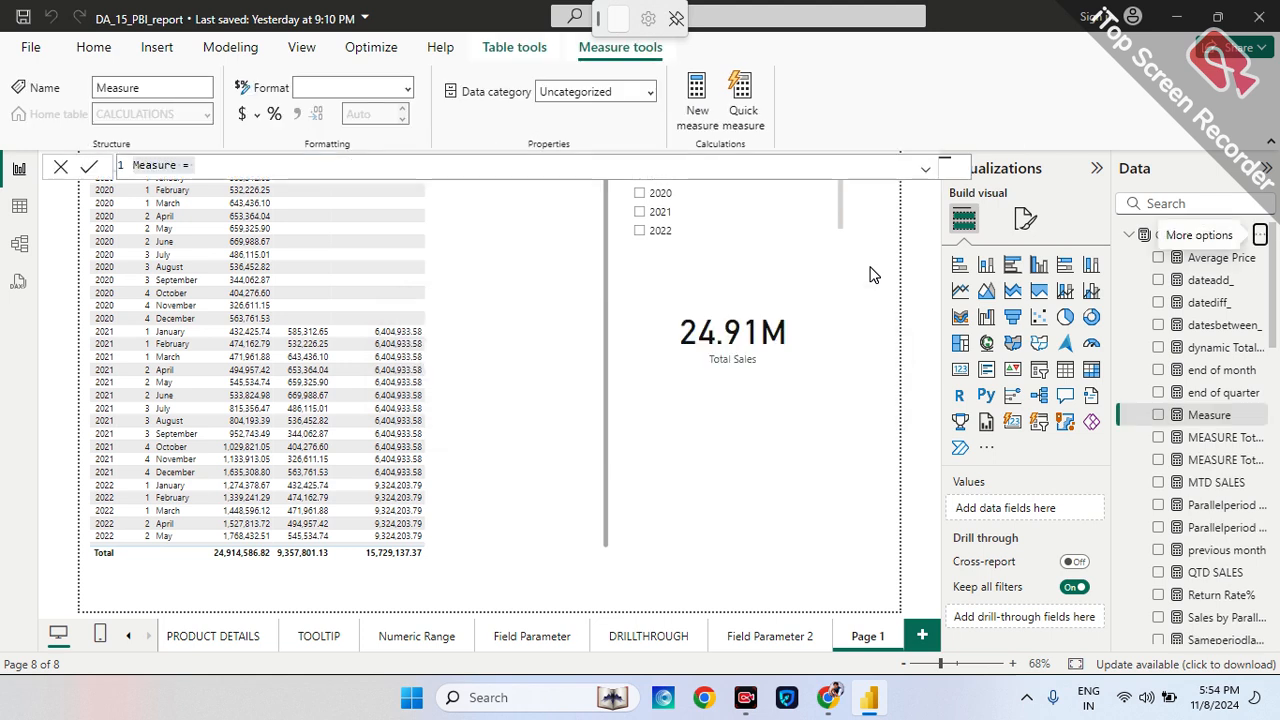
key(ctrl+v)
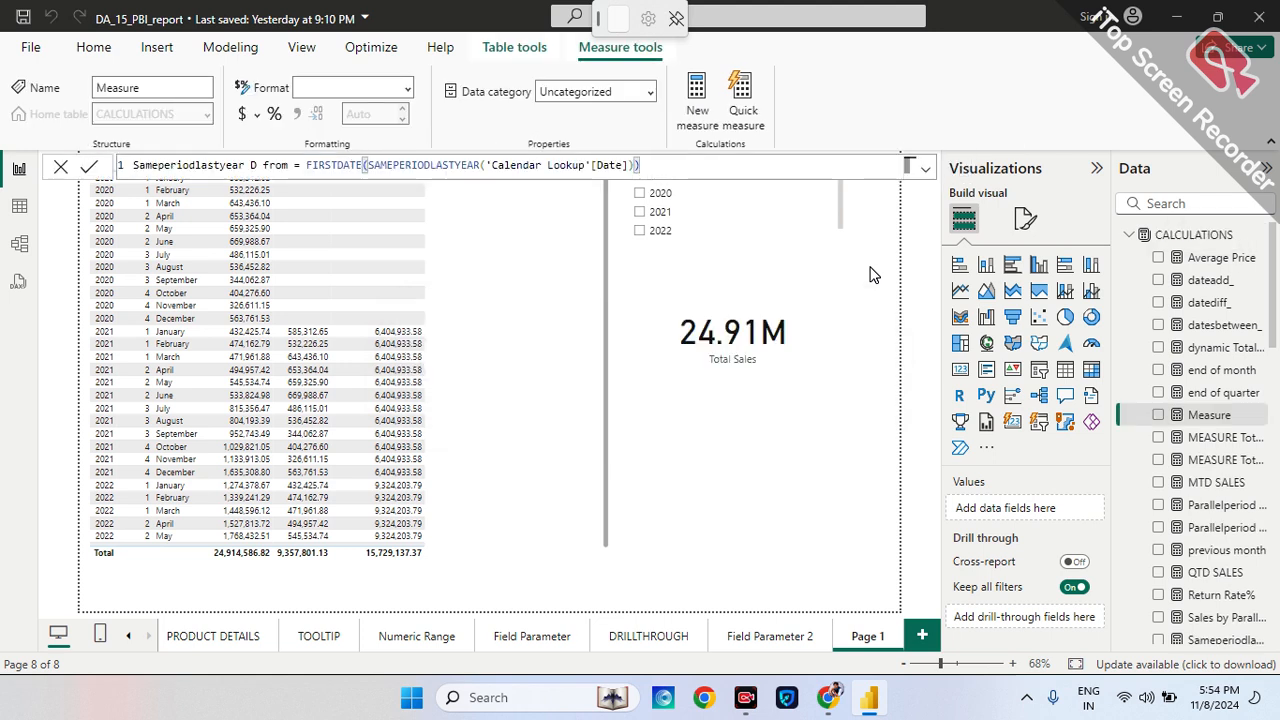
double_click(285, 165)
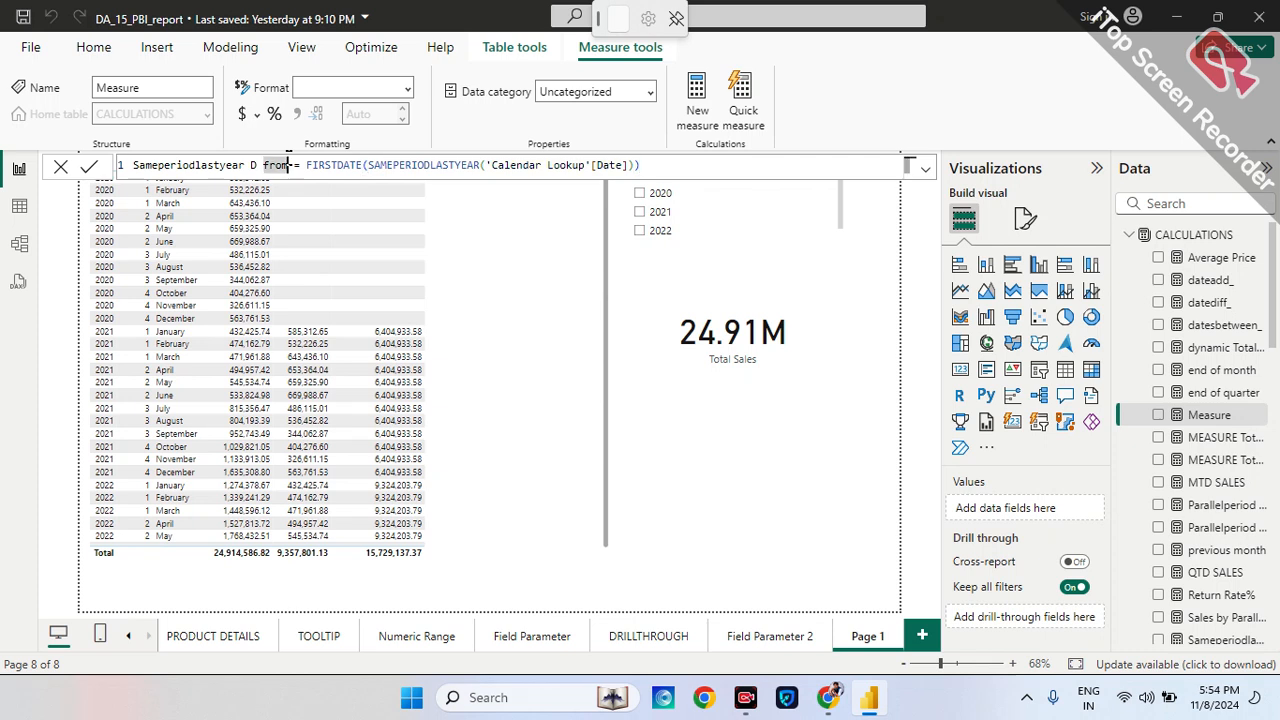
text(to)
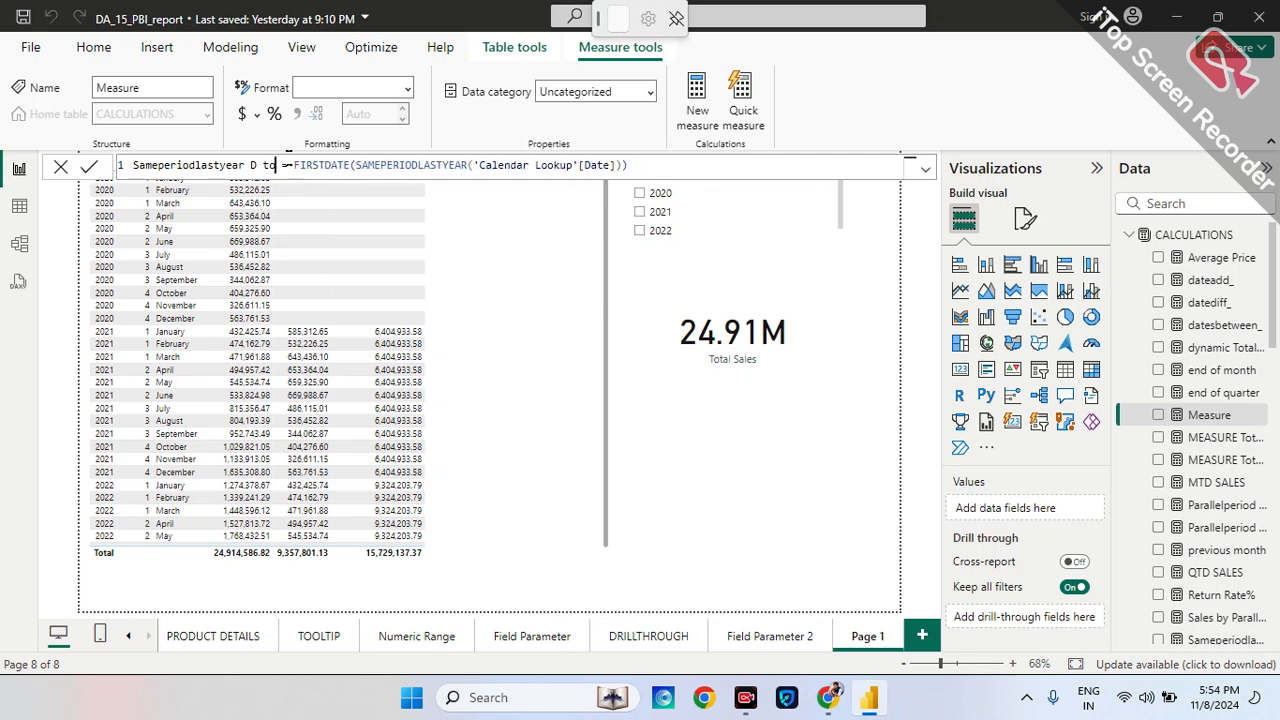
- Replace FIRSTDATE with LASTDATE around SAMEPERIODLASTYEAR in the new measure, commit it and close the formula
click(350, 165)
key(BackSpace)
key(BackSpace)
key(BackSpace)
key(BackSpace)
key(BackSpace)
key(BackSpace)
key(BackSpace)
key(BackSpace)
key(BackSpace)
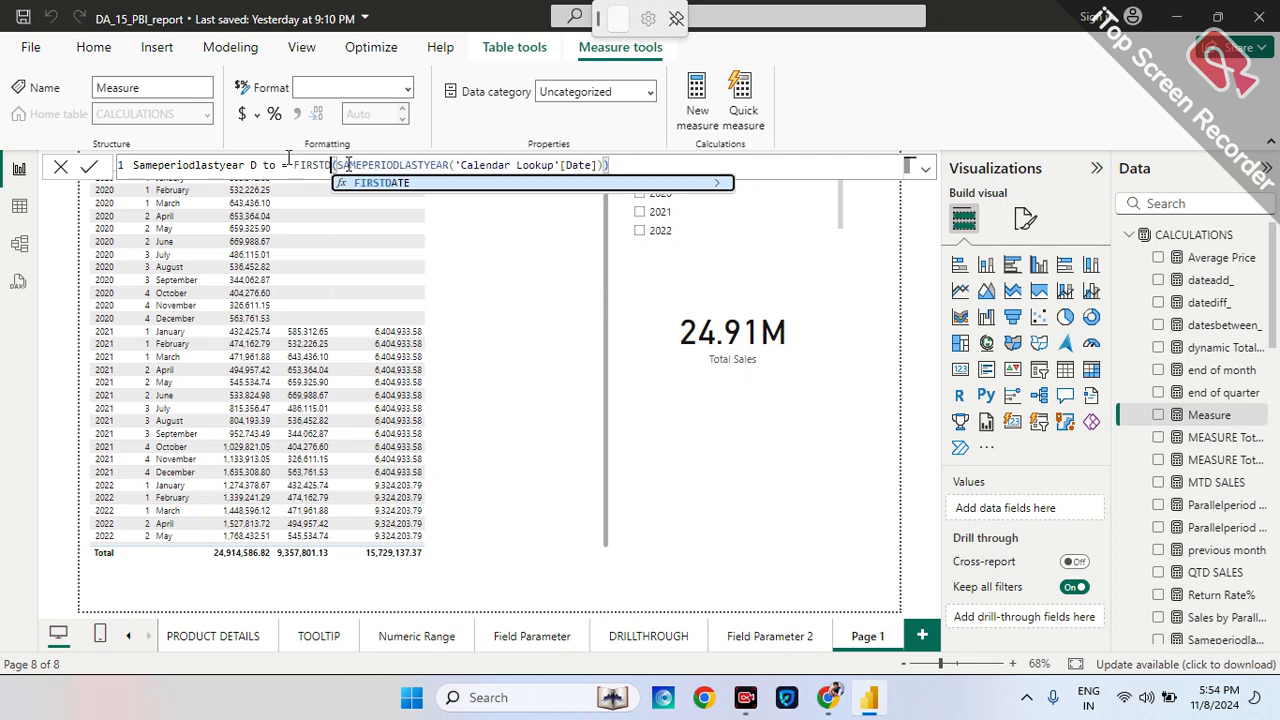
text(last)
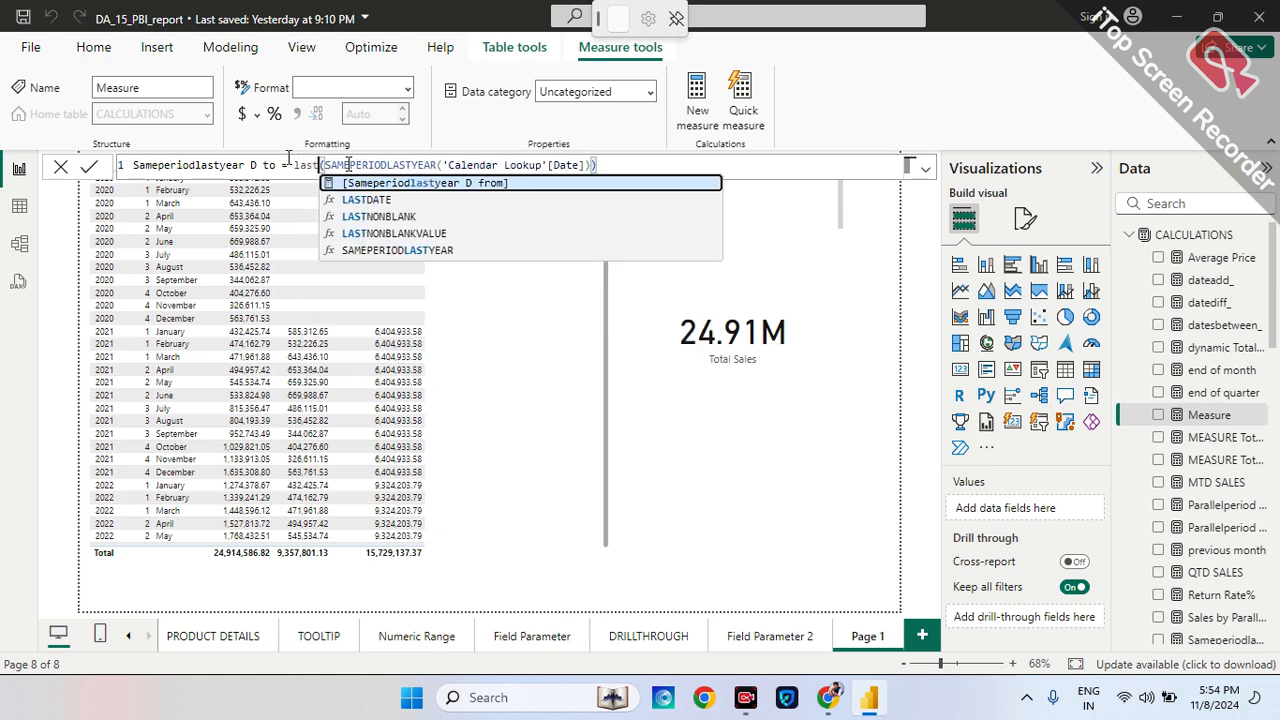
double_click(378, 199)
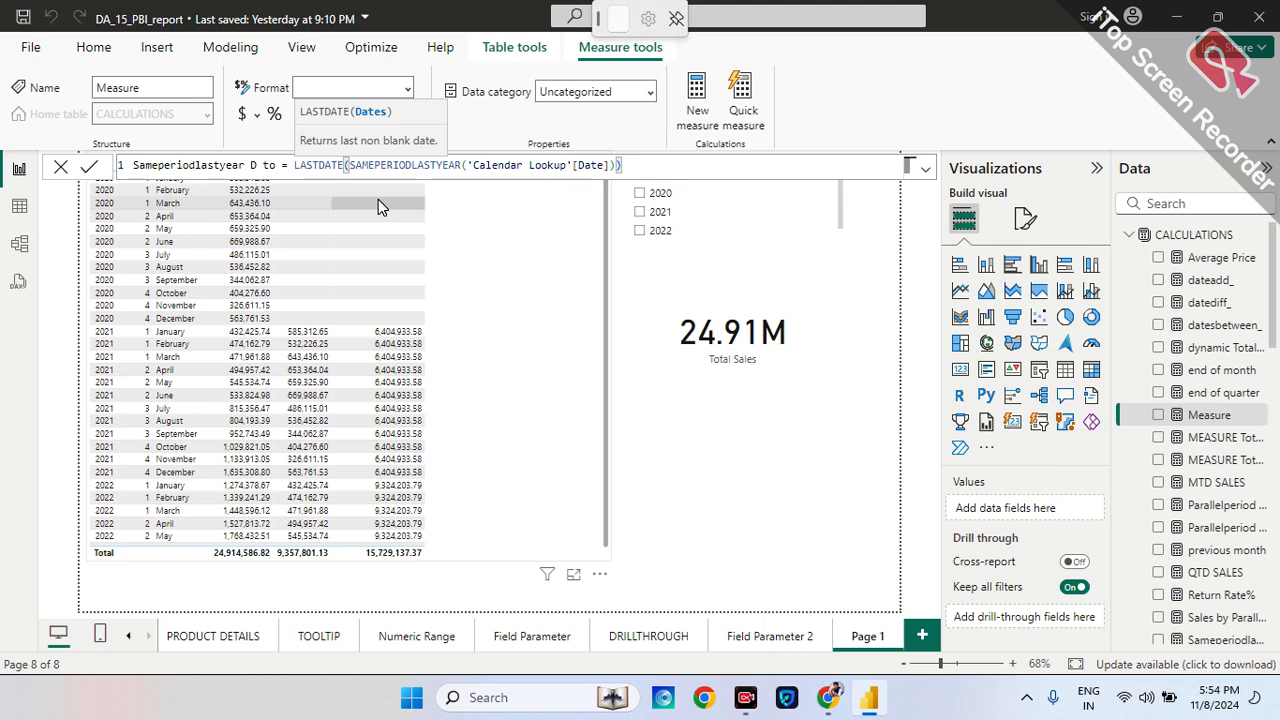
key(Return)
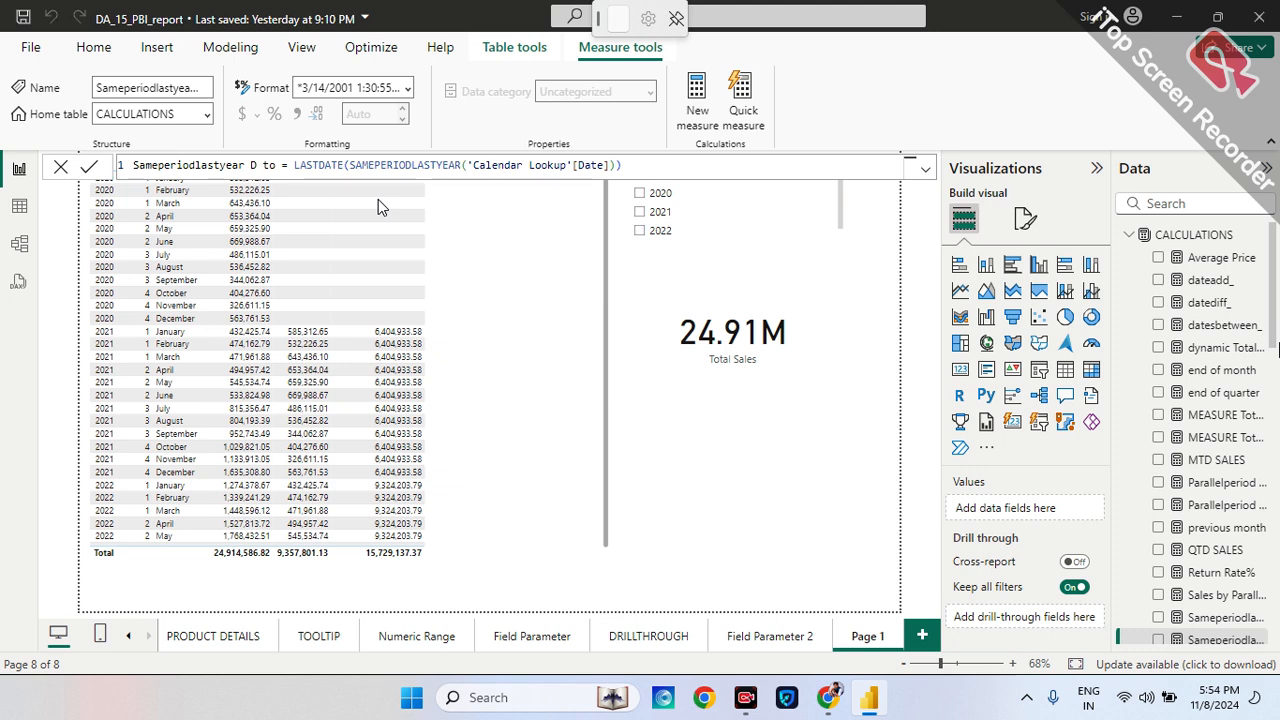
click(60, 170)
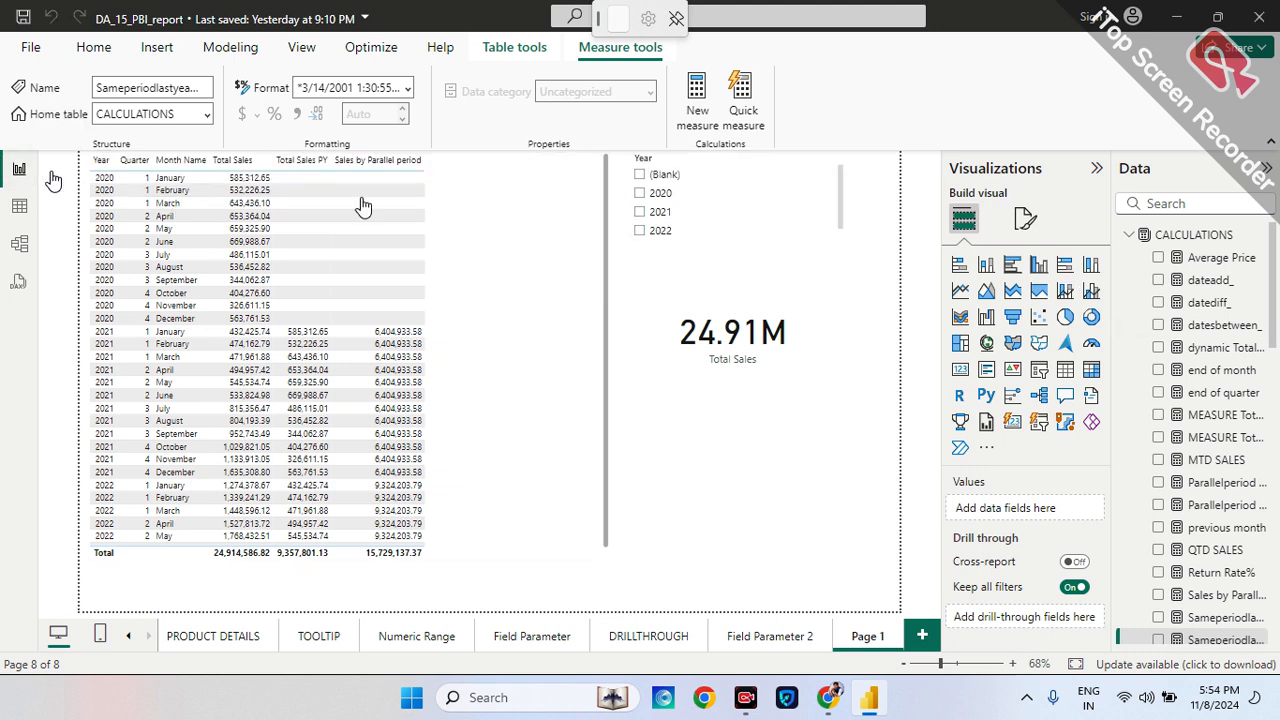
- Review the Sales by Parallel period formula, close it and return to the start of the CALCULATIONS measures
scroll(1190, 380, down, 5)
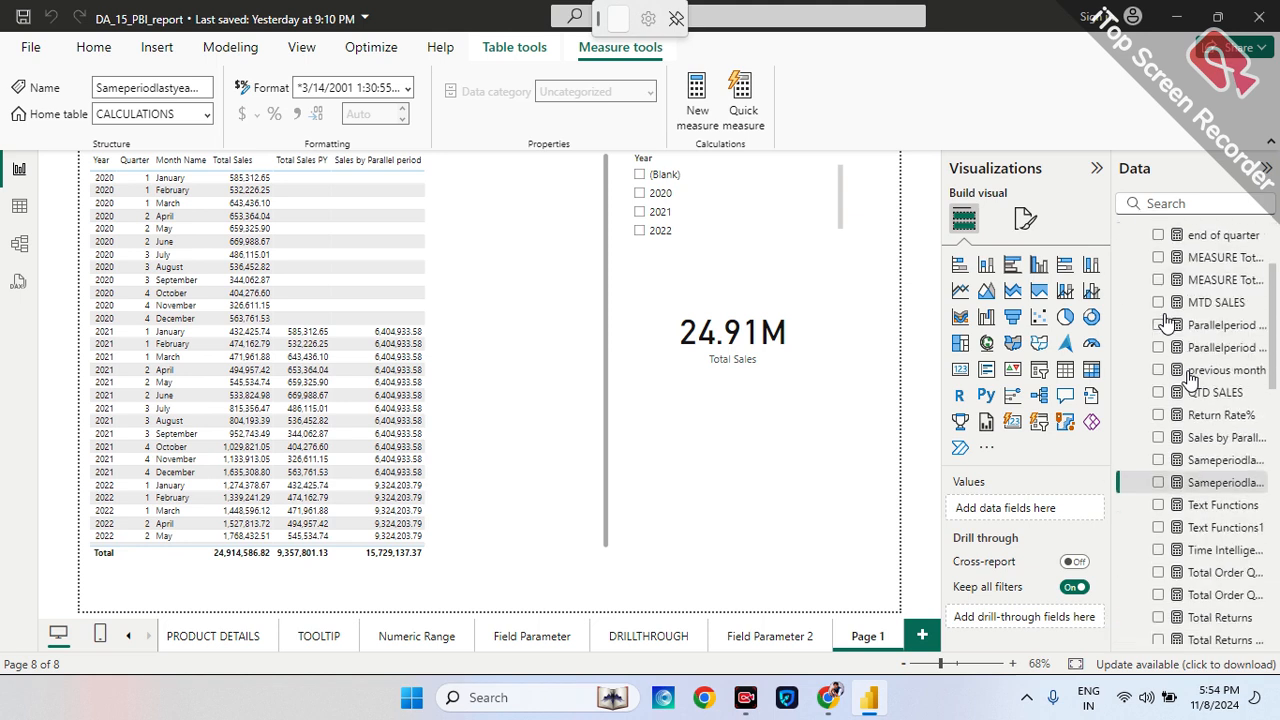
scroll(1196, 541, down, 5)
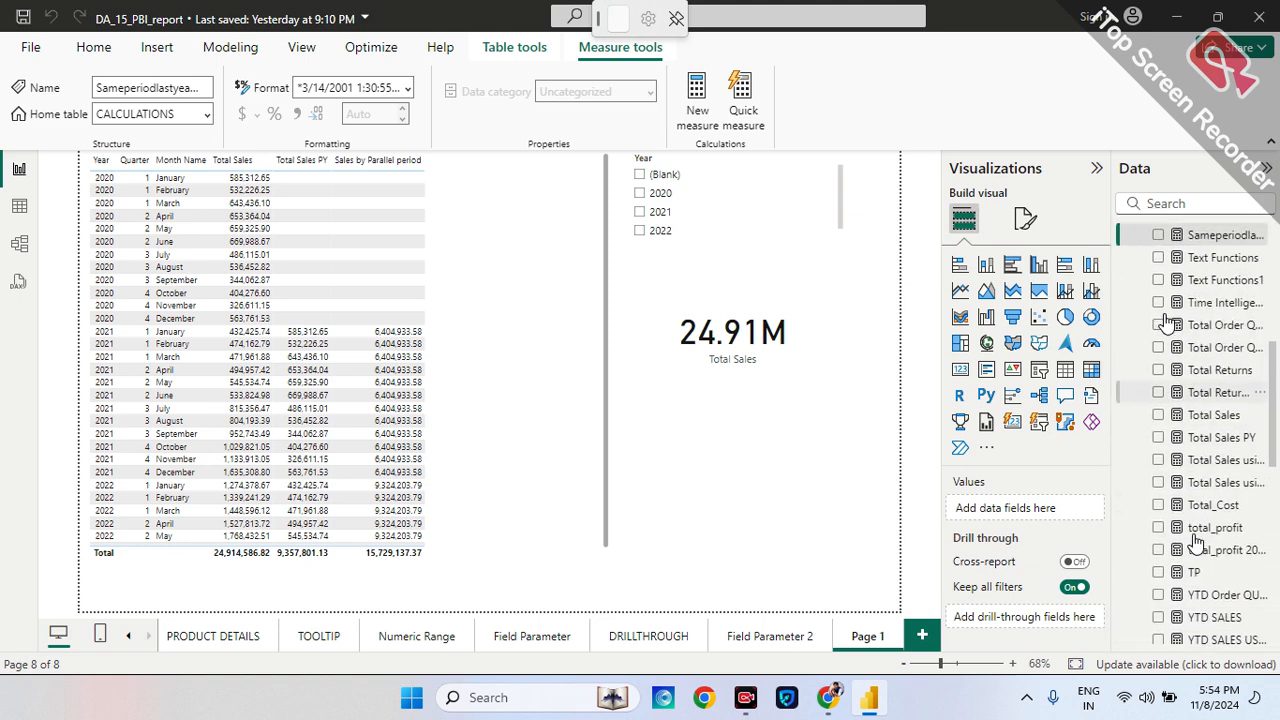
scroll(1196, 541, up, 3)
scroll(1196, 541, up, 3)
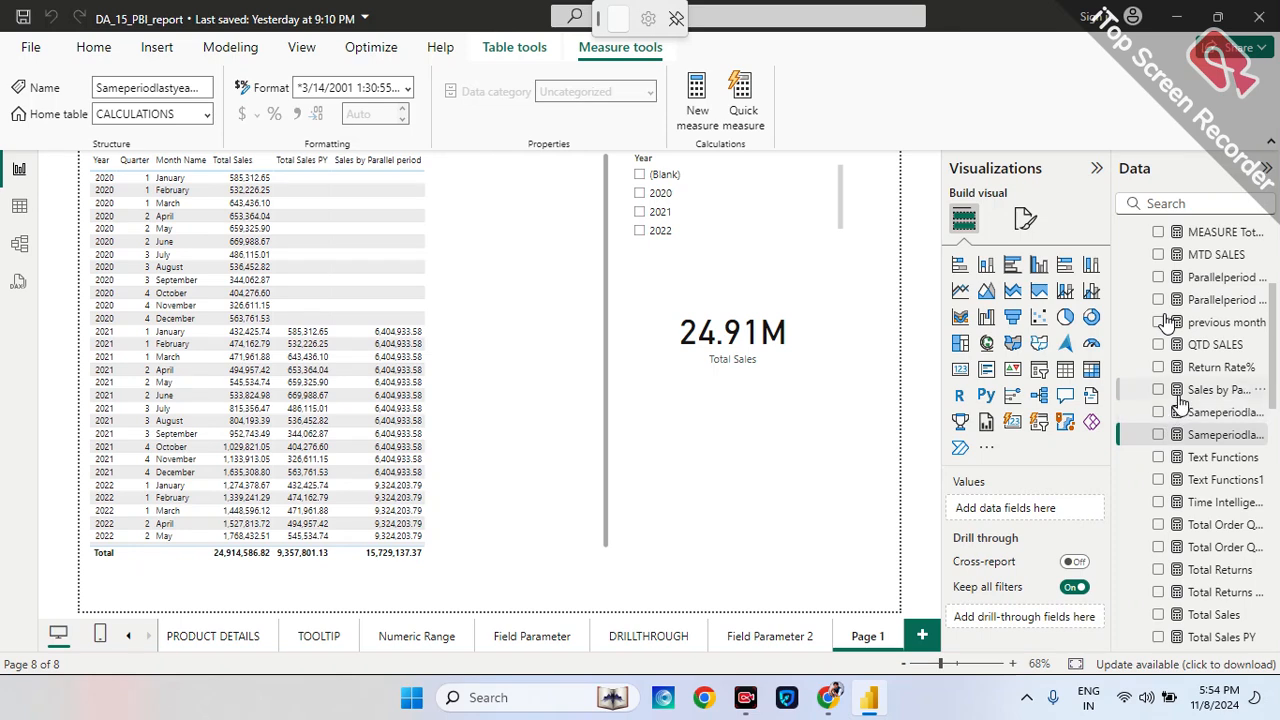
click(1179, 395)
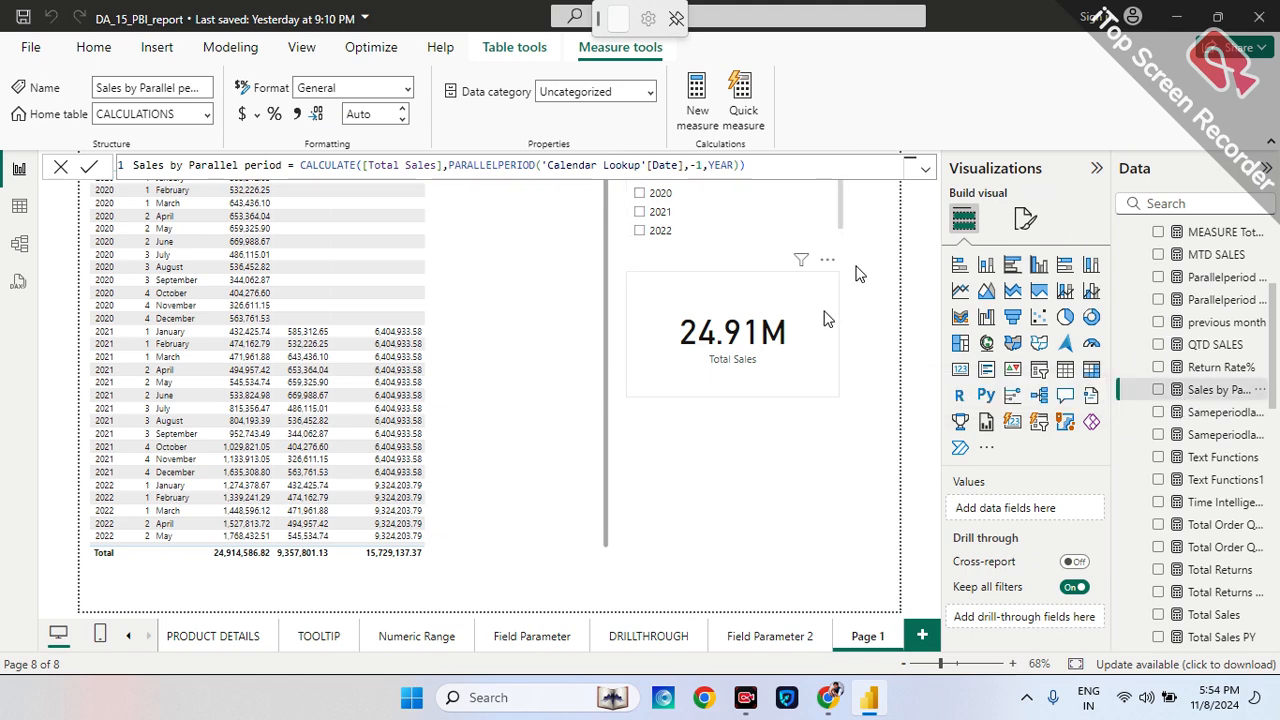
click(60, 167)
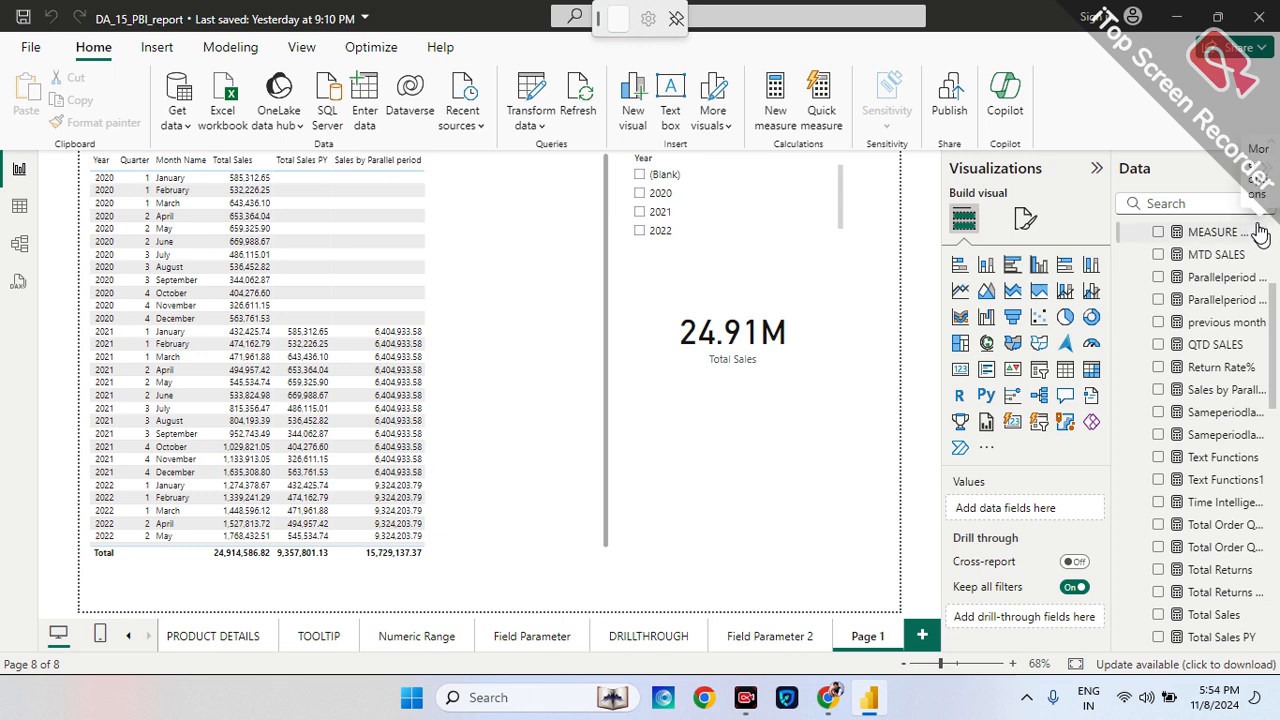
scroll(1258, 240, up, 3)
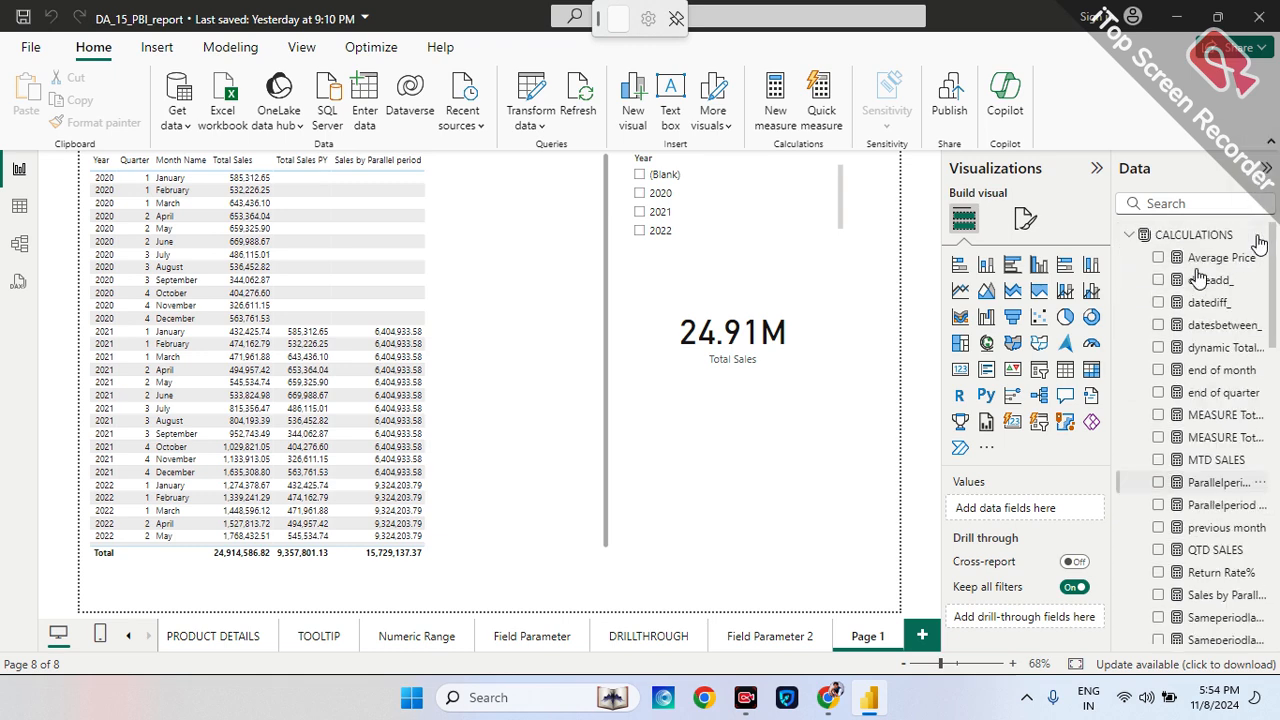
- Add a new measure to the CALCULATIONS table
click(1260, 235)
click(1153, 272)
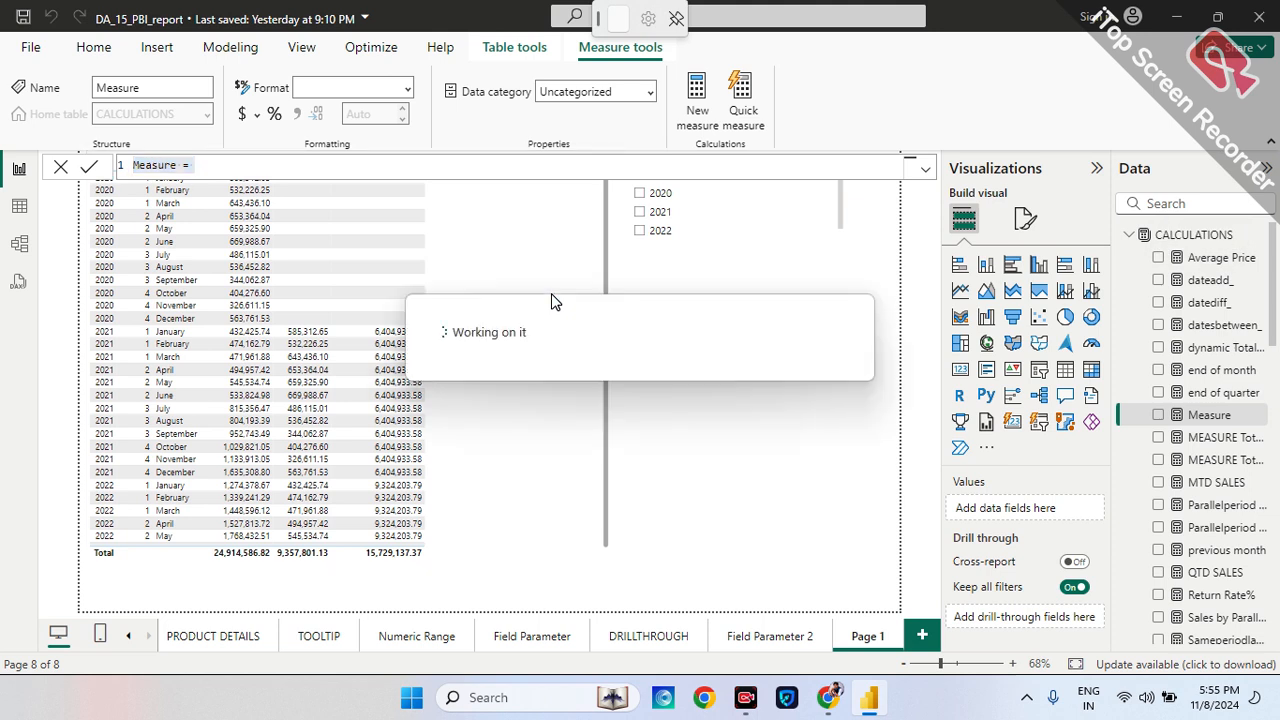
text(e)
key(BackSpace)
text(Sameperiod)
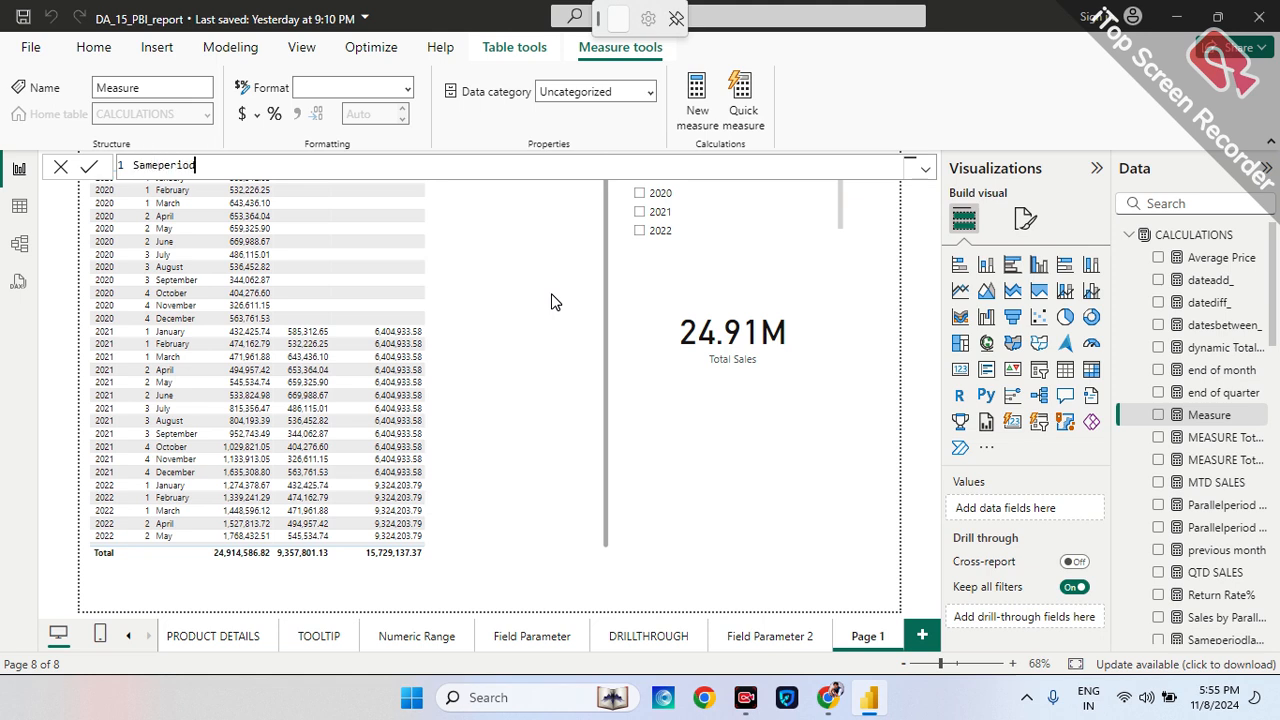
key(BackSpace)
key(BackSpace)
key(BackSpace)
key(BackSpace)
key(BackSpace)
key(BackSpace)
key(BackSpace)
key(BackSpace)
key(BackSpace)
key(BackSpace)
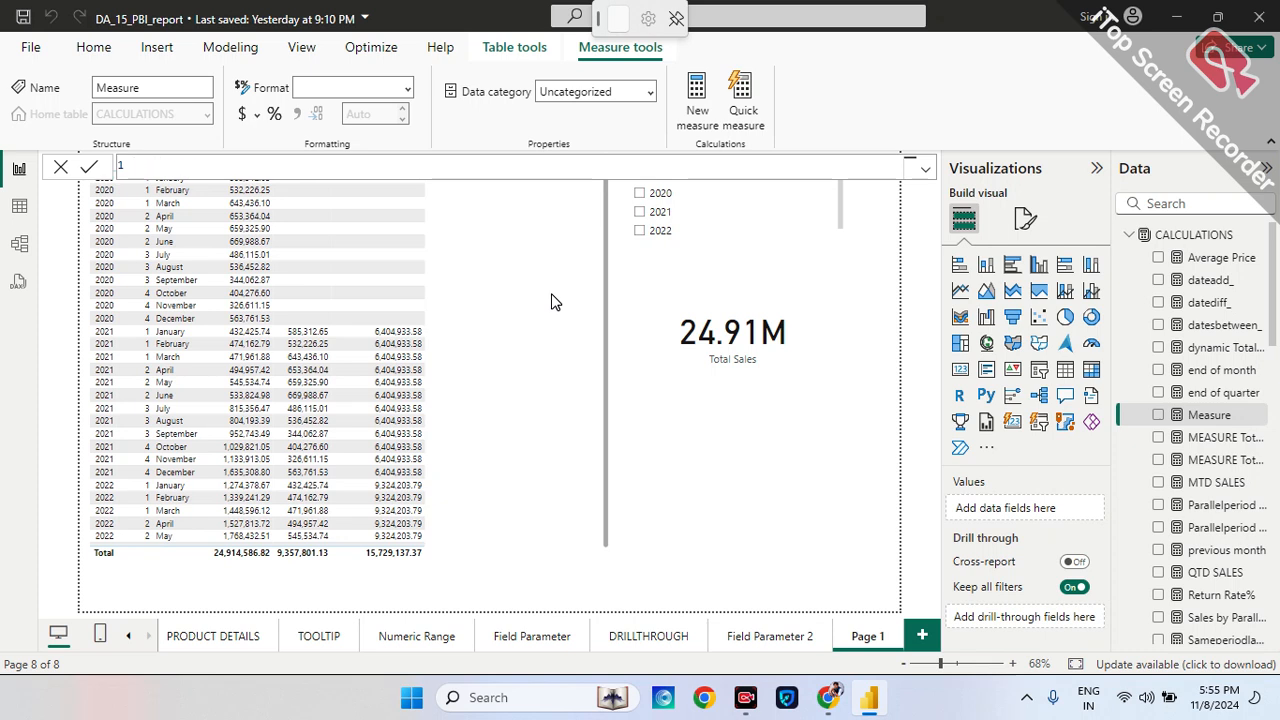
- Name the measure Sales by sameperiodlastyear and begin its formula with CALCULATE on the [Total Sales] measure
text(Sales )
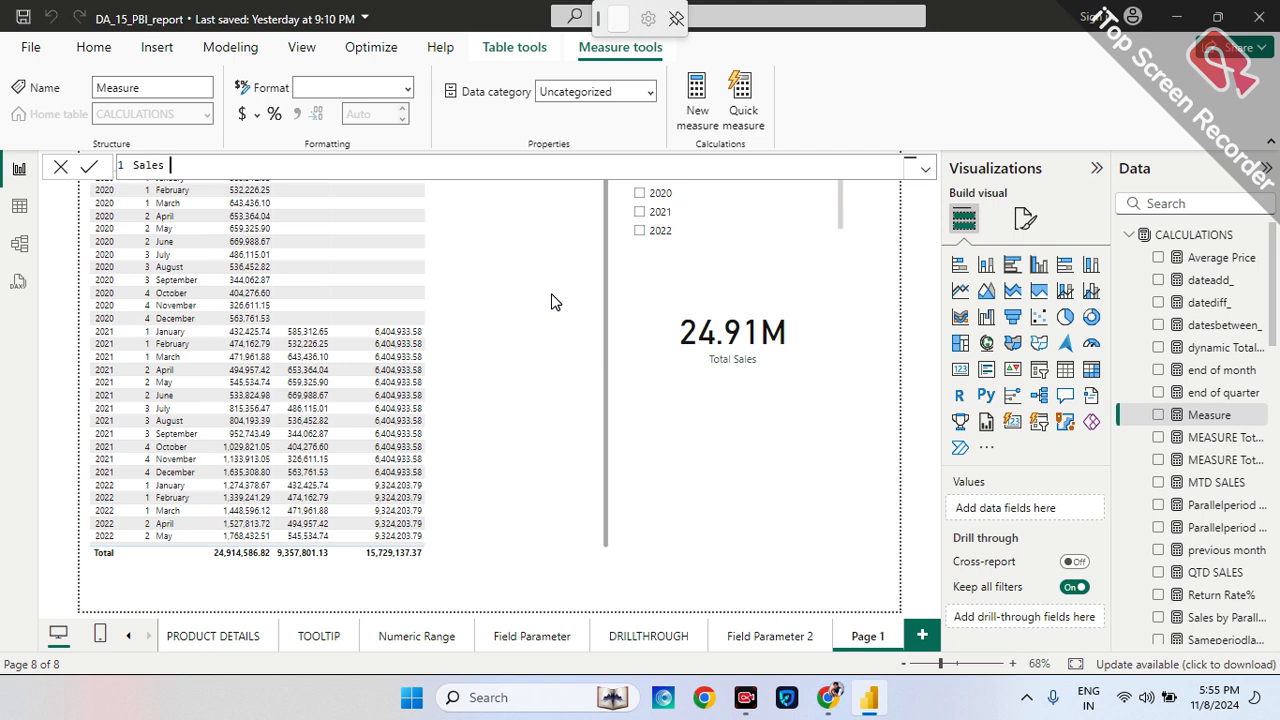
text(by sameperiodlastyear = calcu)
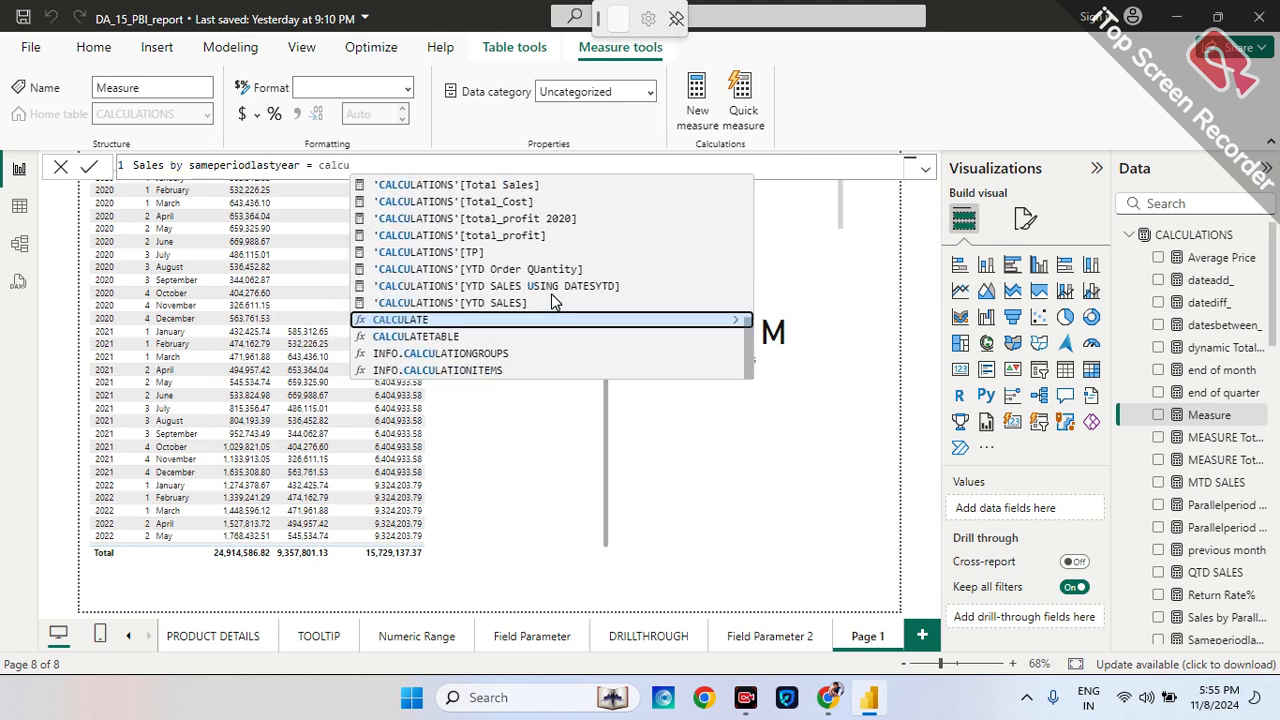
key(Tab)
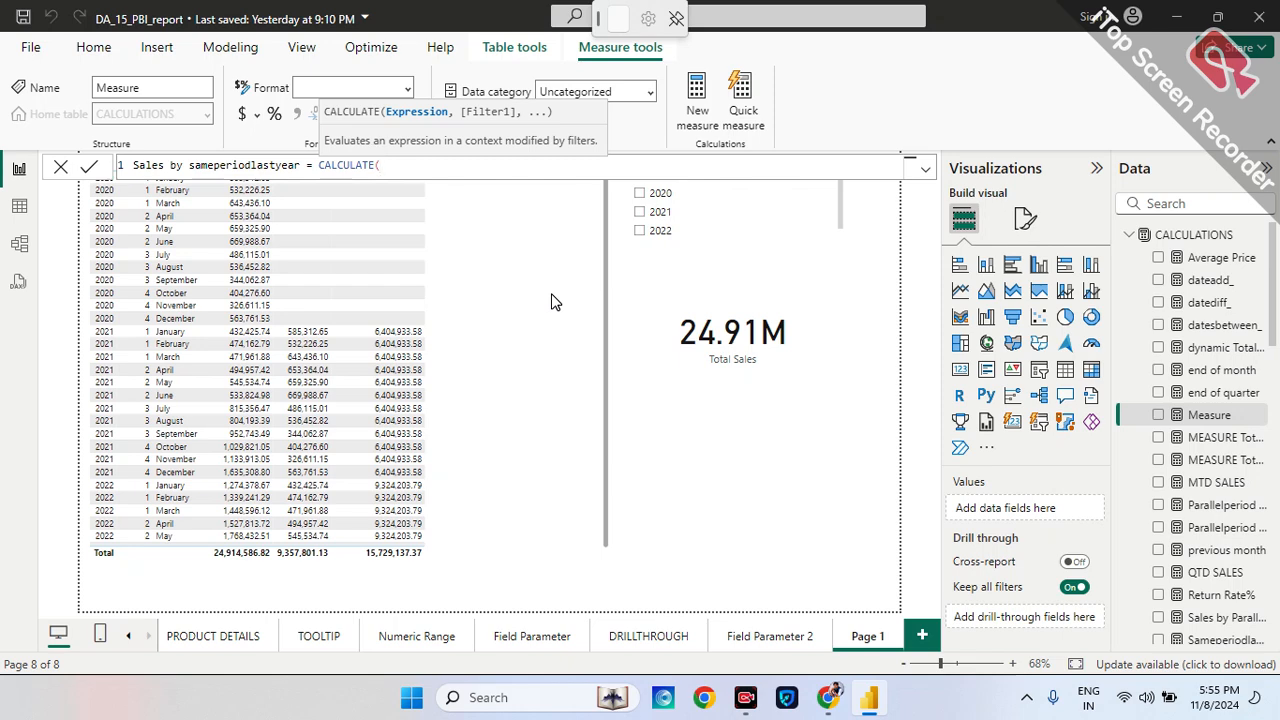
text(tot)
text(al)
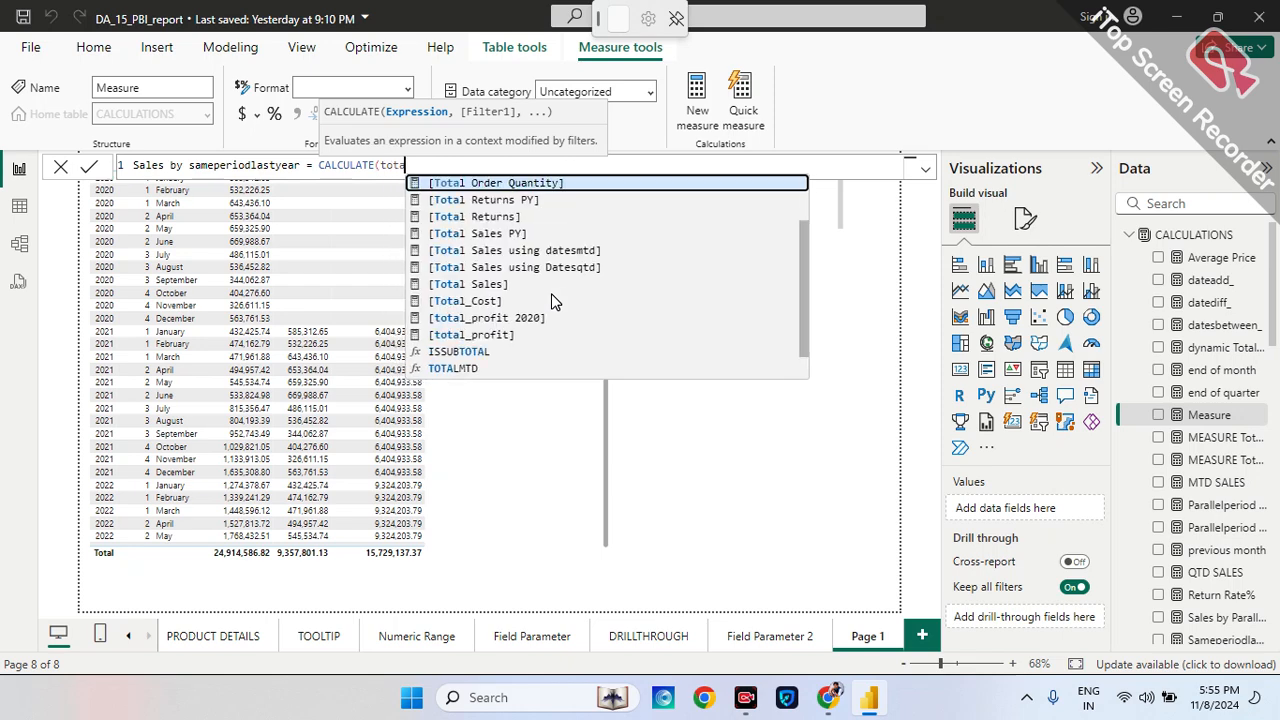
key(Down)
key(Down)
key(Down)
key(Down)
key(Down)
key(Down)
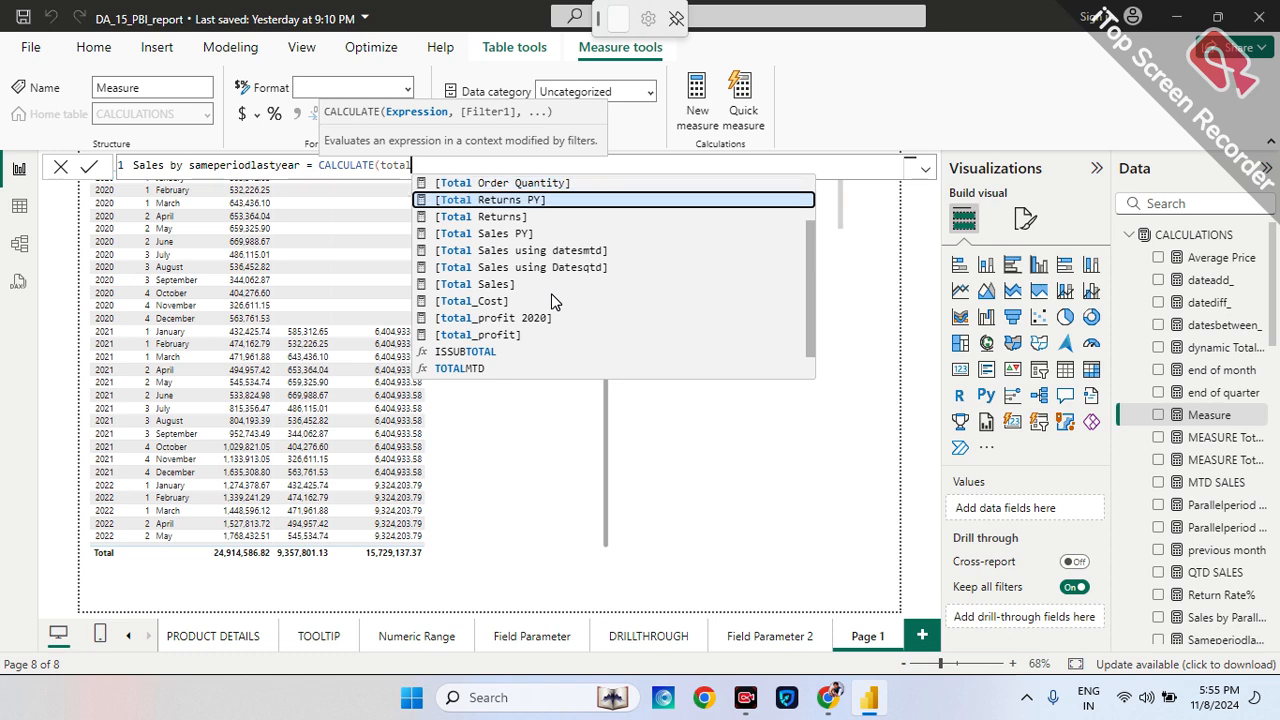
key(Tab)
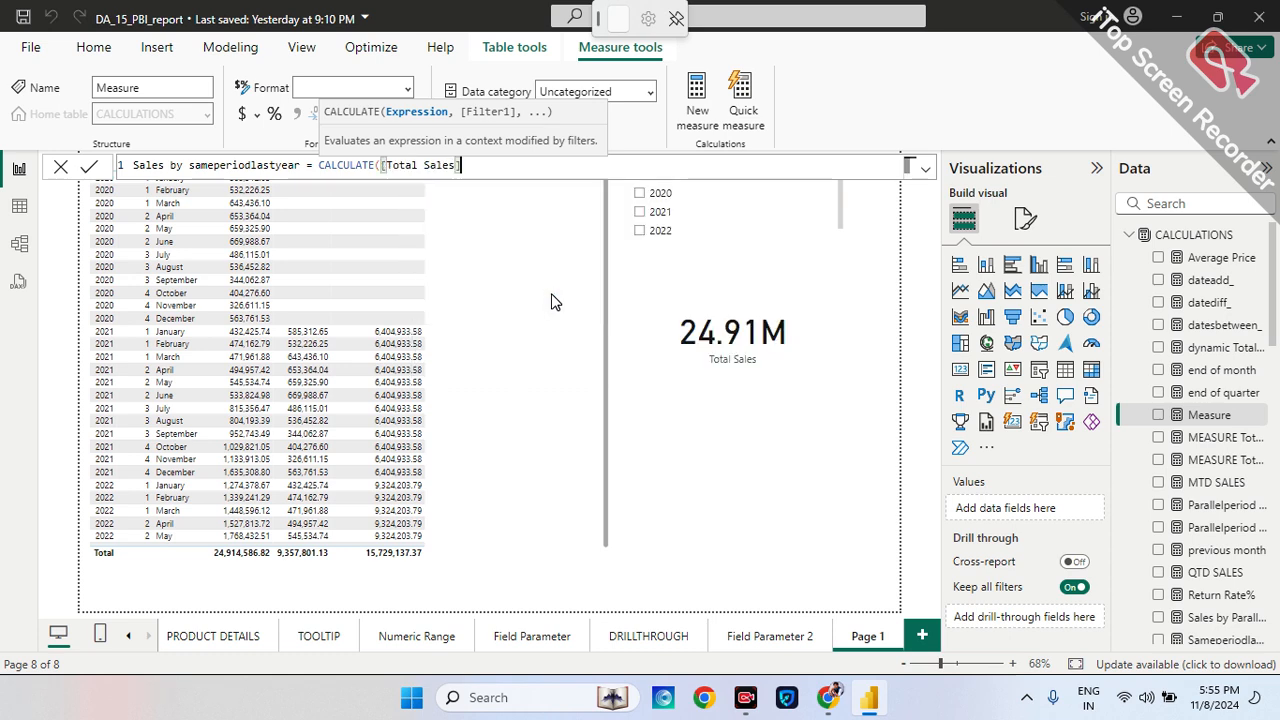
- Add SAMEPERIODLASTYEAR('Calendar Lookup'[Date]) as the CALCULATE filter, then commit the measure and close the formula
text(,)
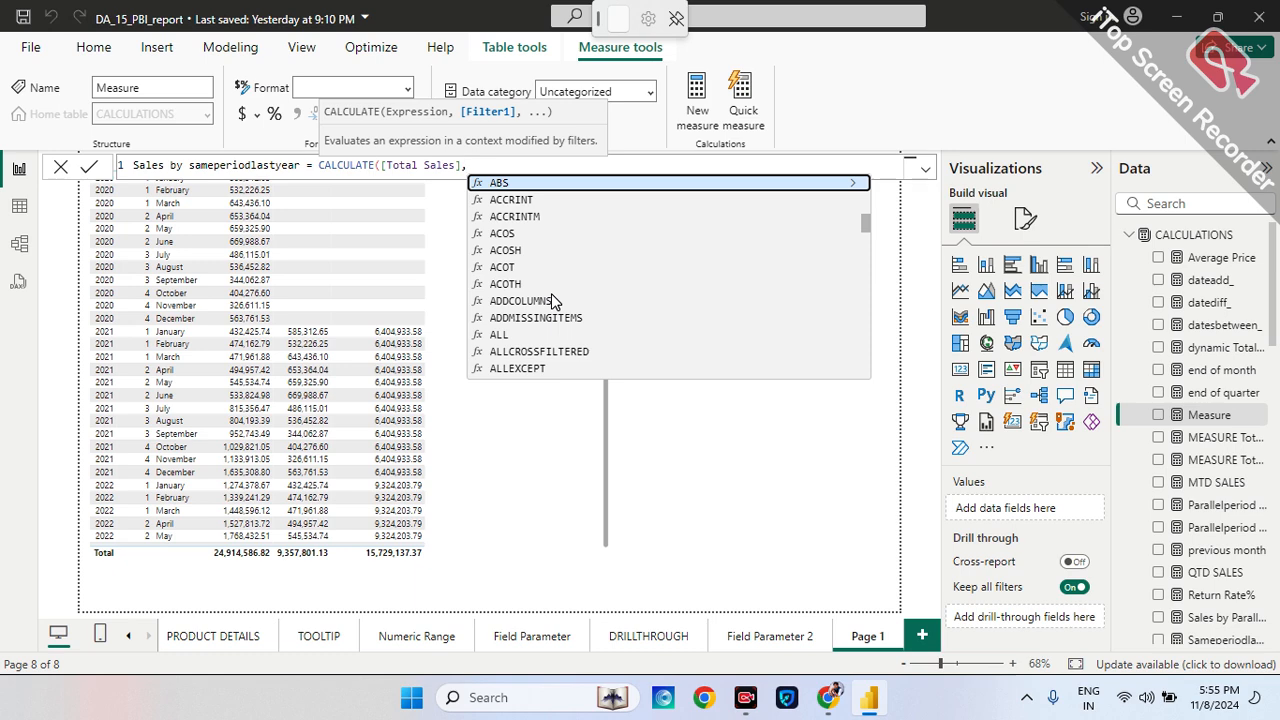
text(samep)
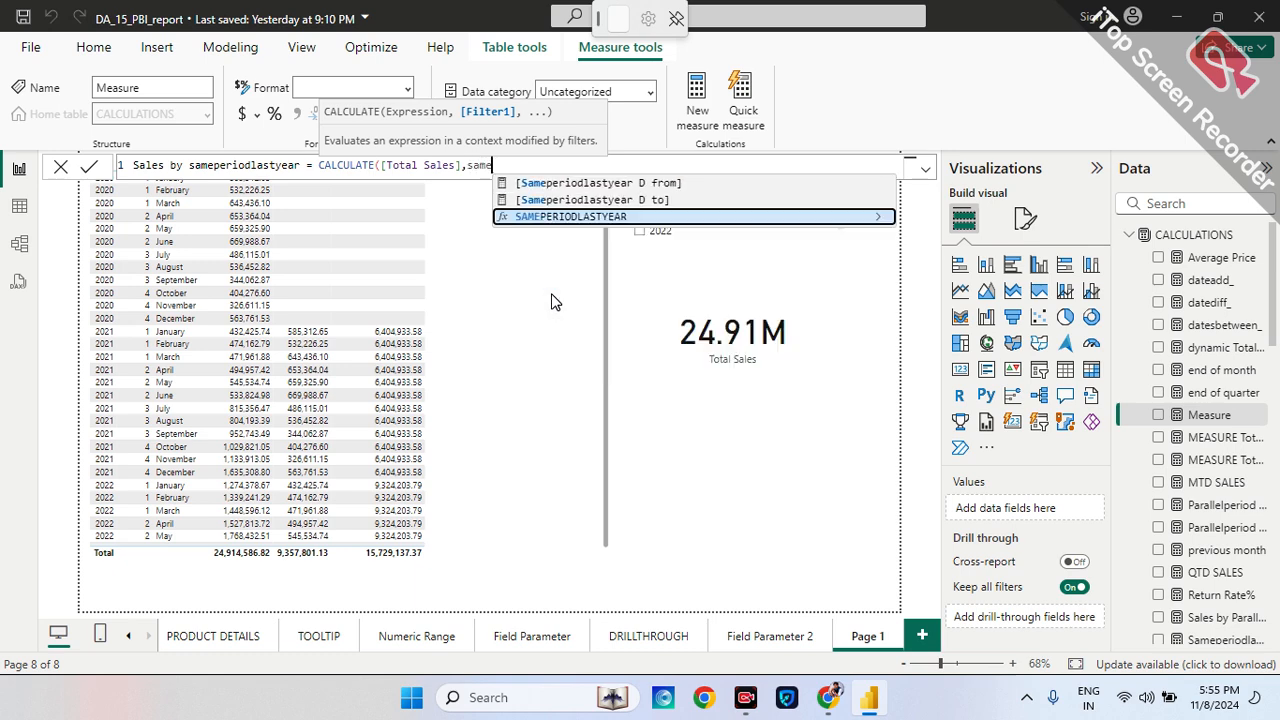
key(Tab)
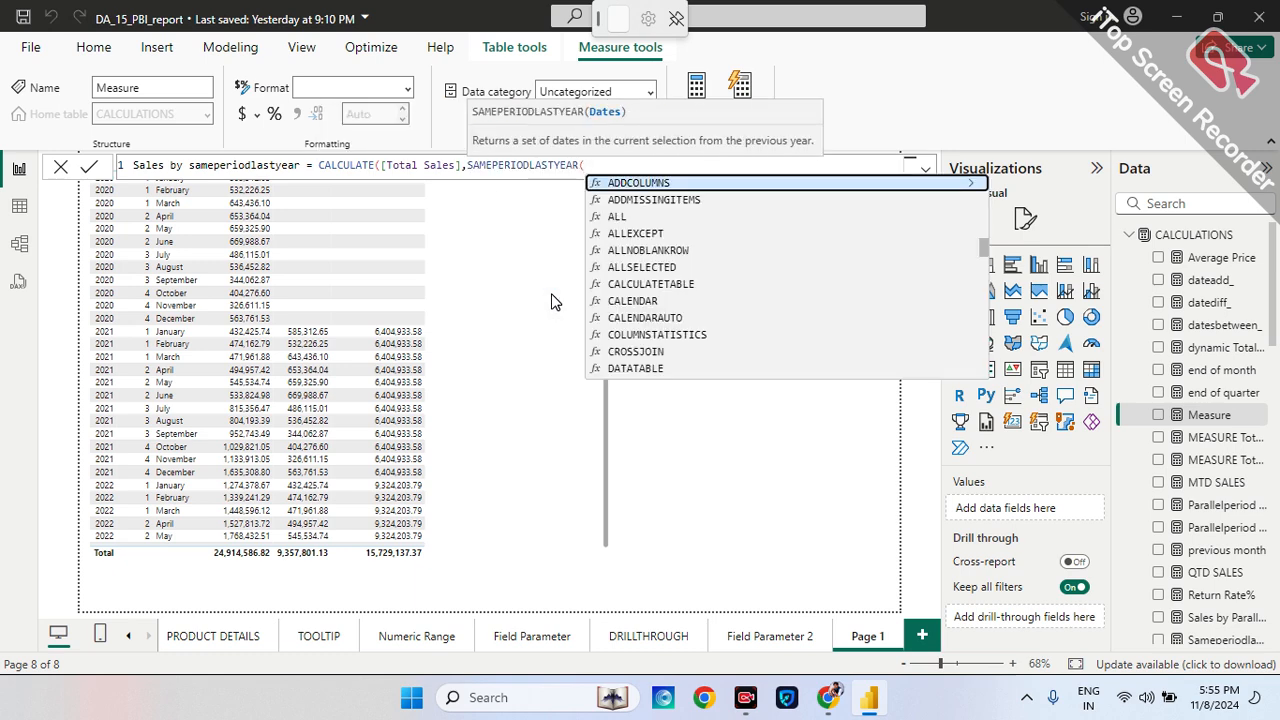
text(date)
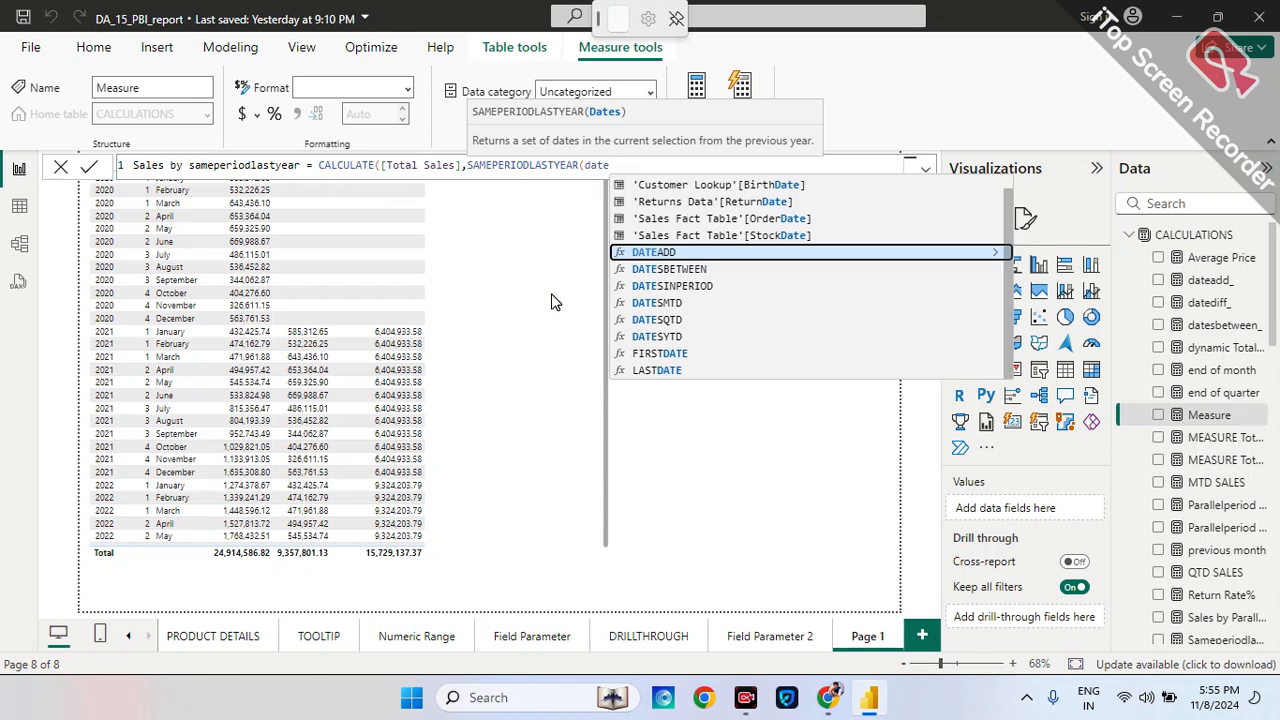
key(Up)
key(Up)
key(Up)
key(Up)
key(Up)
key(Up)
key(Down)
key(Tab)
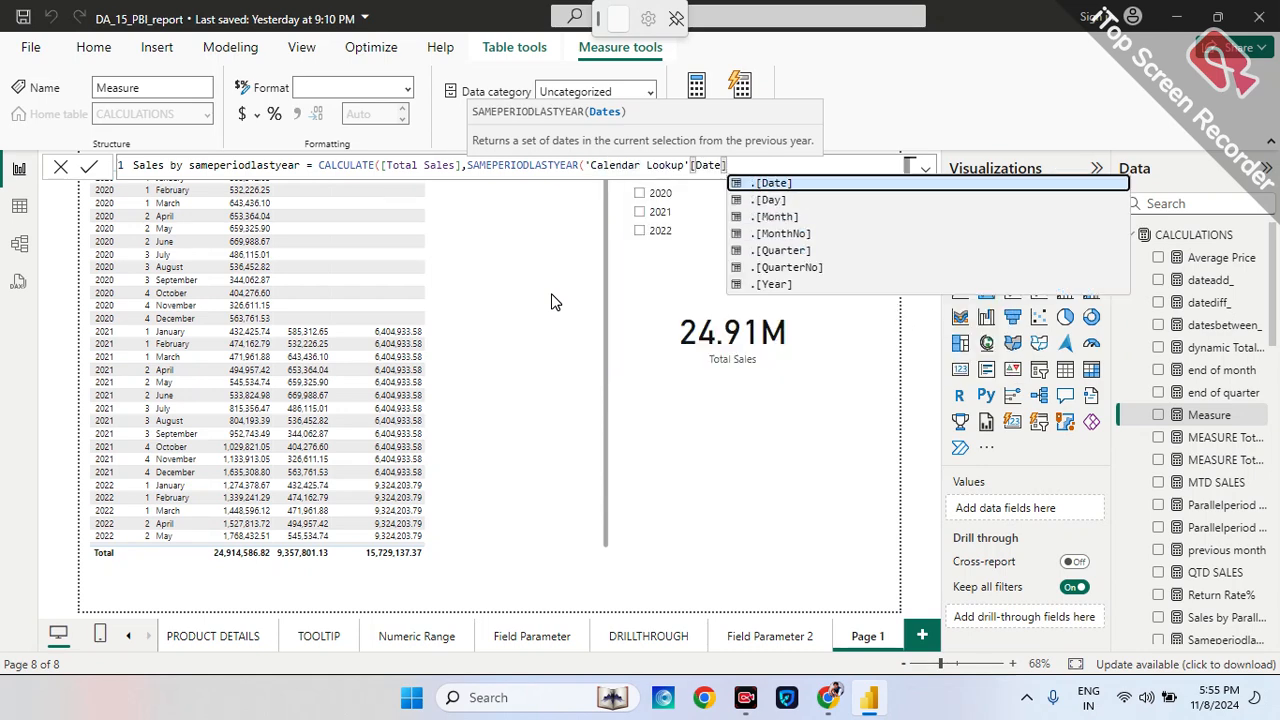
text())
key(Return)
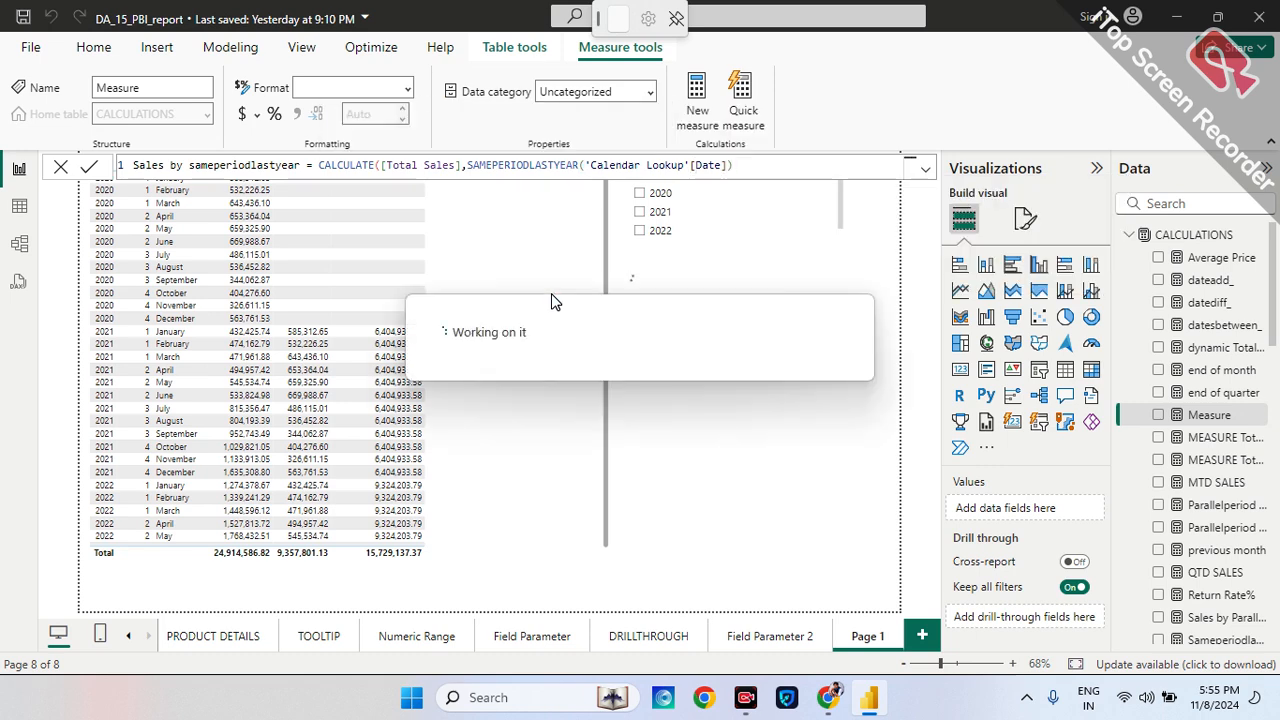
click(60, 167)
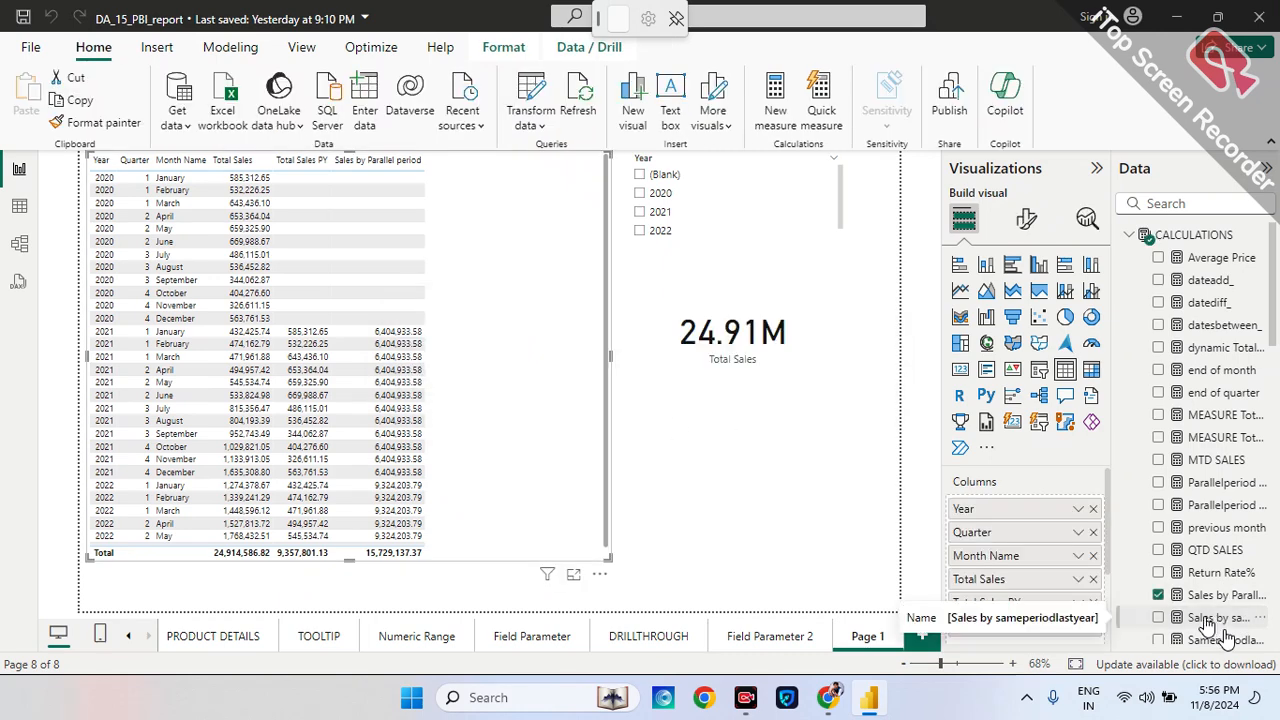
- Add Sales by sameperiodlastyear to the sales table, enlarge the table and place the new column before Sales by Parallel period
drag(1215, 625, 1040, 535)
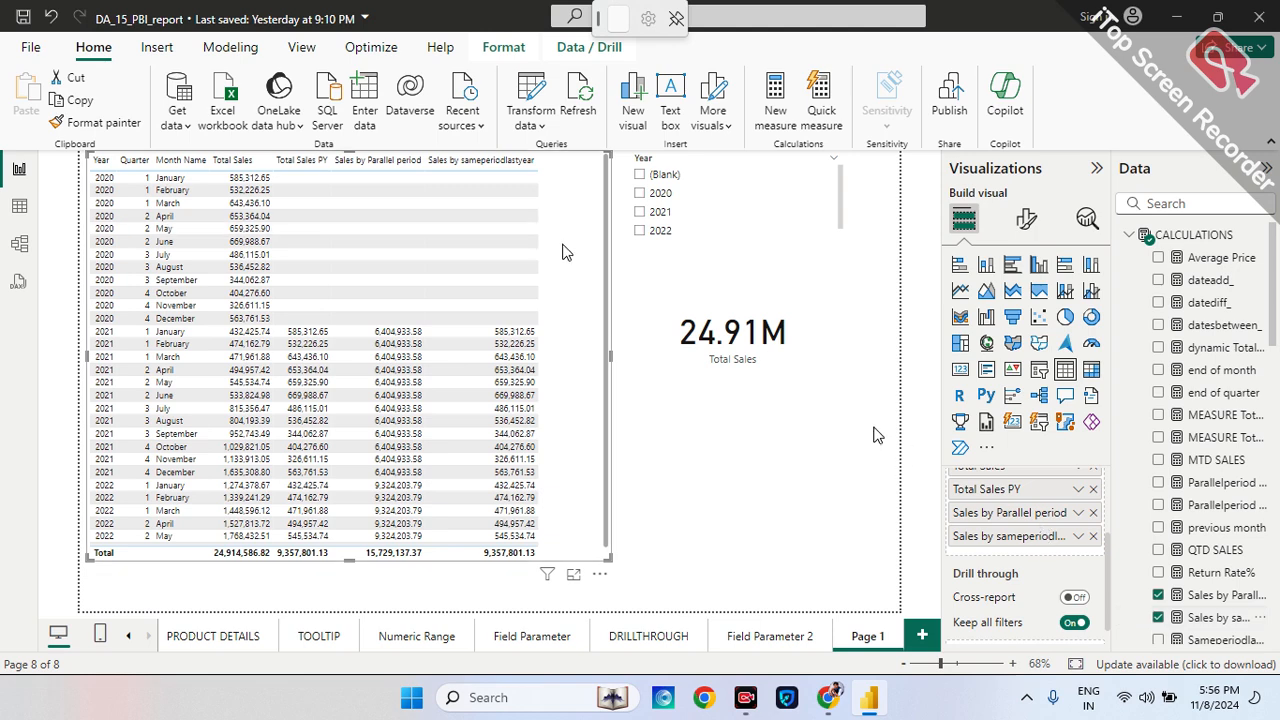
click(571, 576)
scroll(568, 578, down, 1)
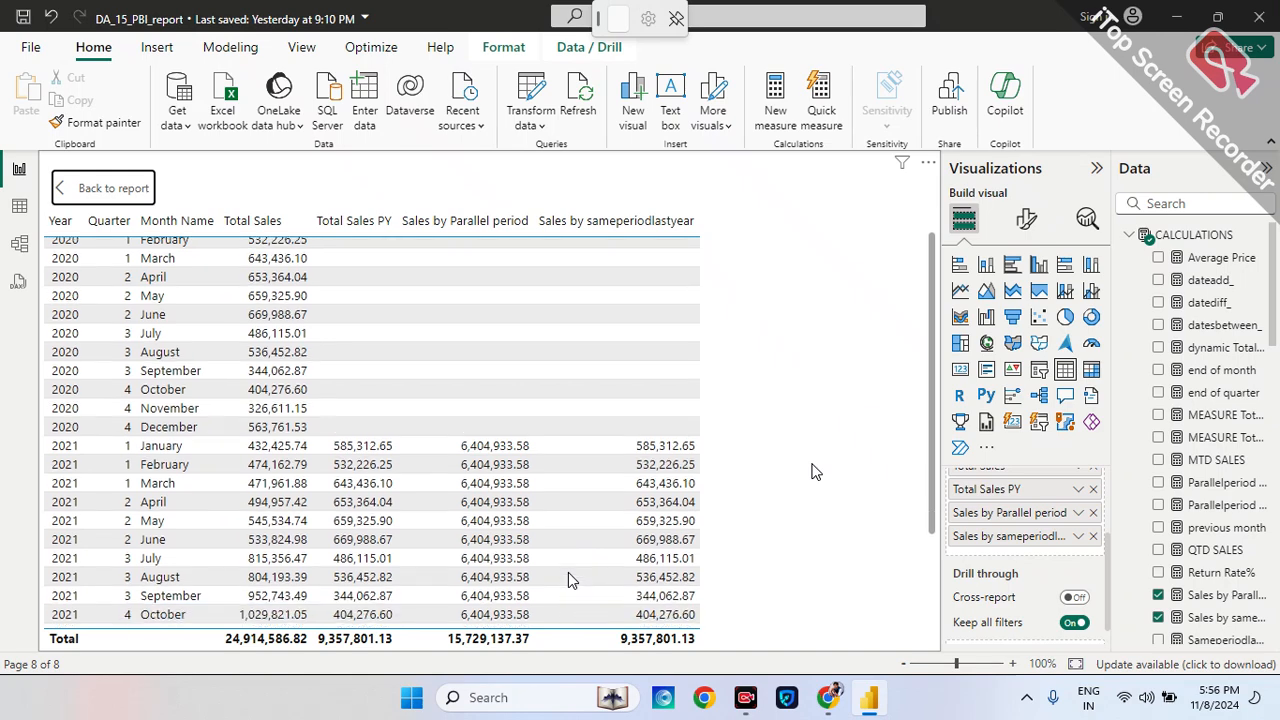
scroll(812, 470, up, 1)
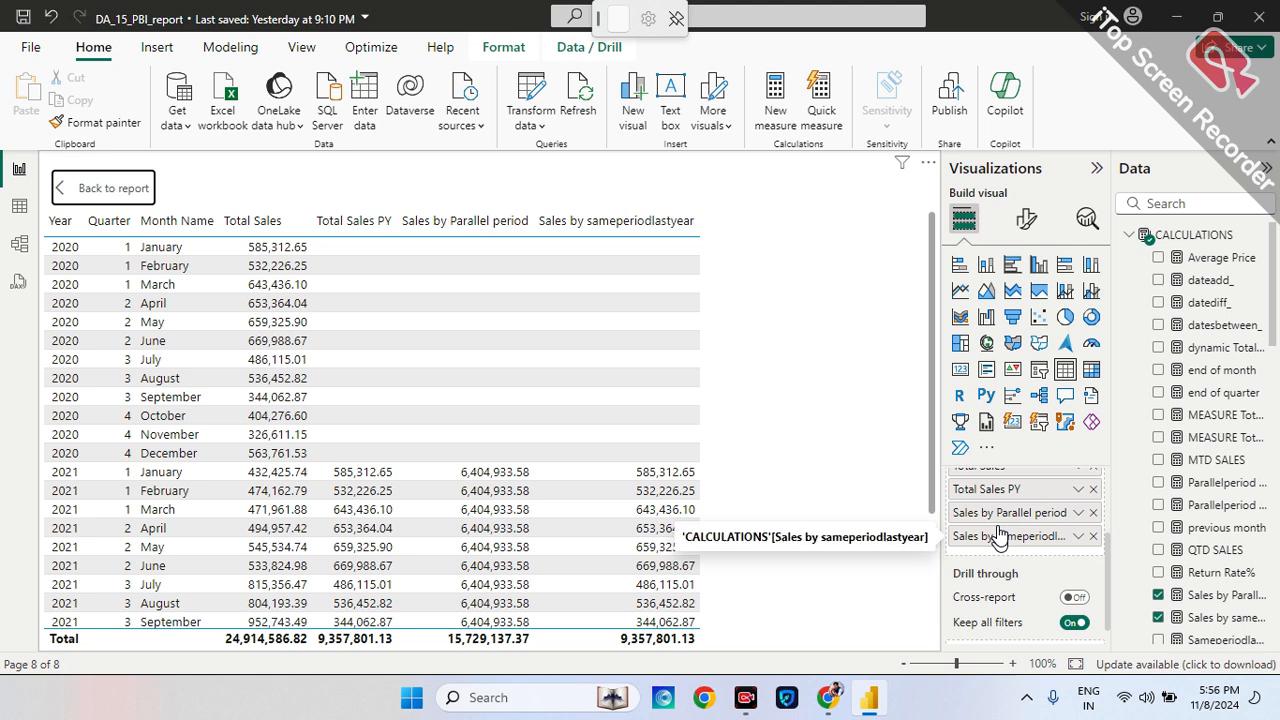
drag(998, 537, 1002, 510)
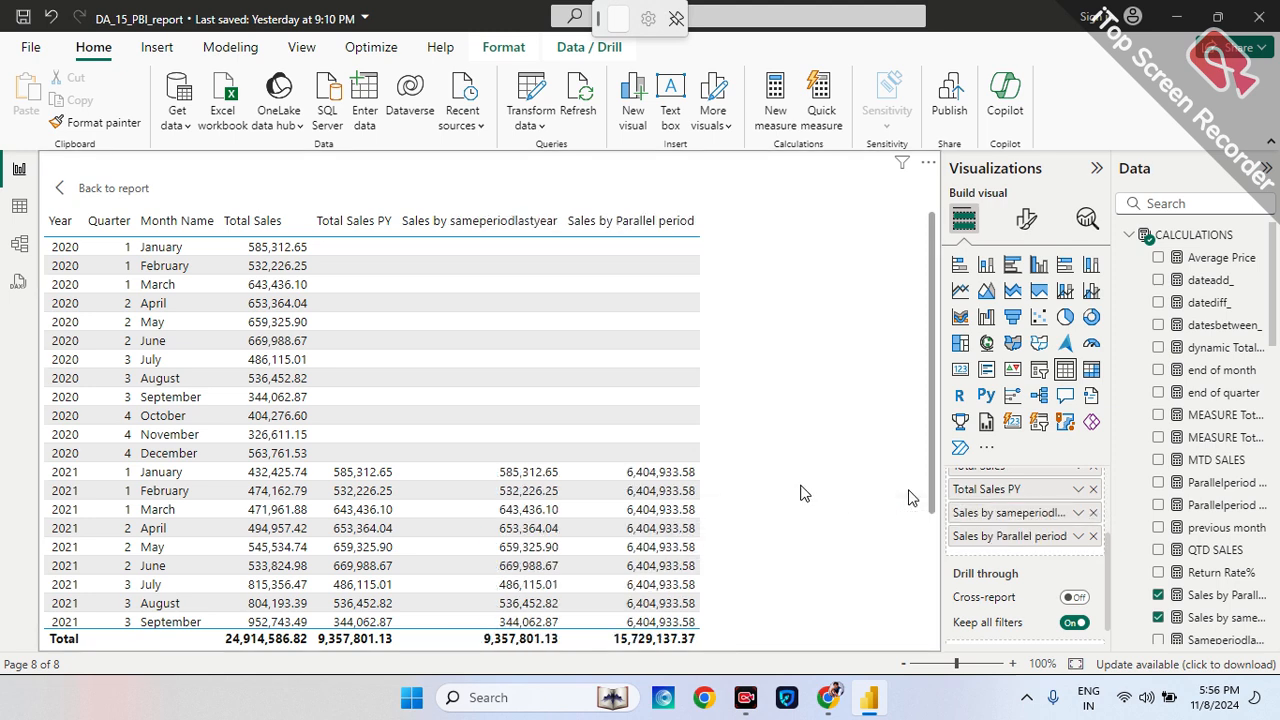
- Compare Sales by sameperiodlastyear with Total Sales PY and Sales by Parallel period across the months, then return to the report page
scroll(478, 570, down, 2)
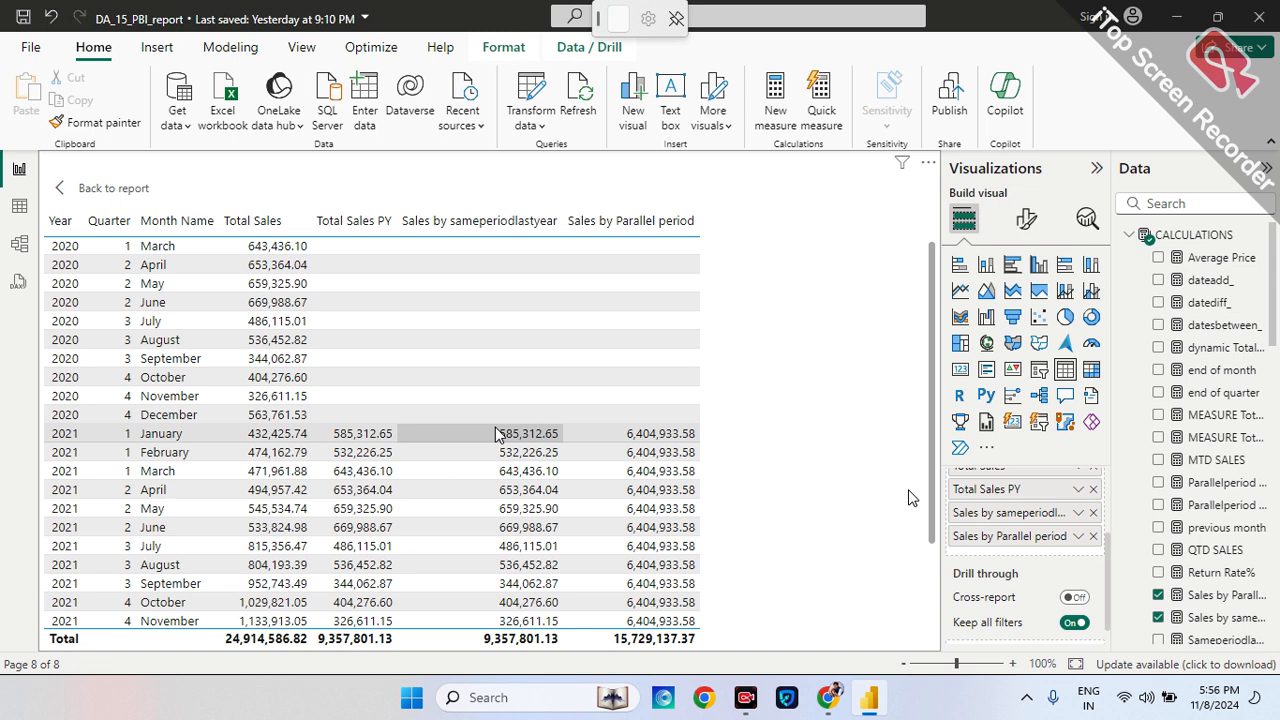
scroll(497, 433, down, 6)
scroll(497, 433, down, 1)
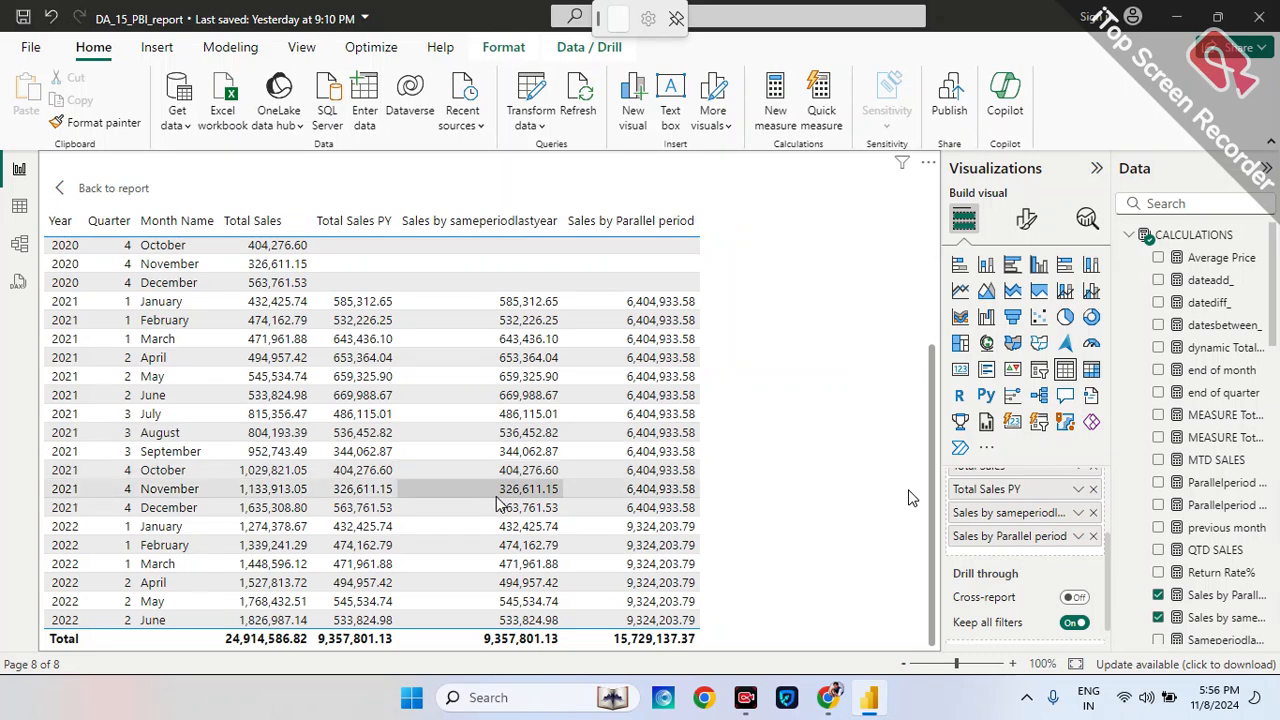
scroll(497, 505, up, 3)
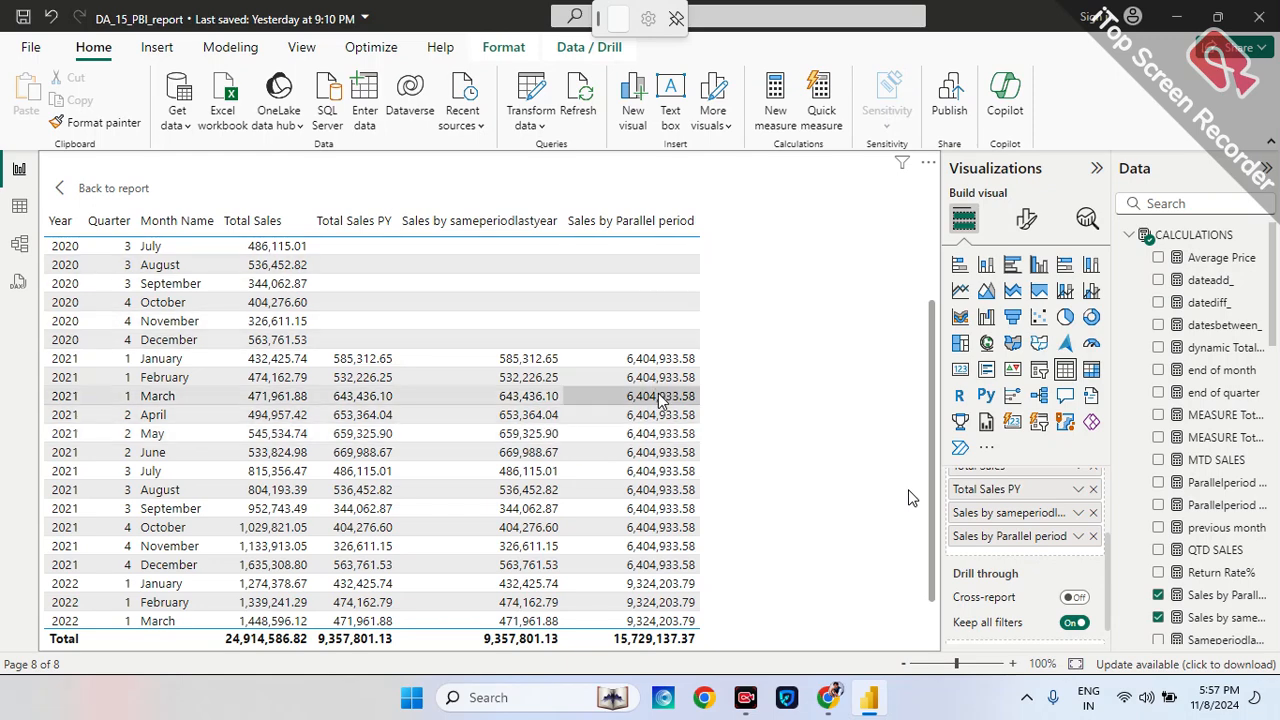
key(Tab)
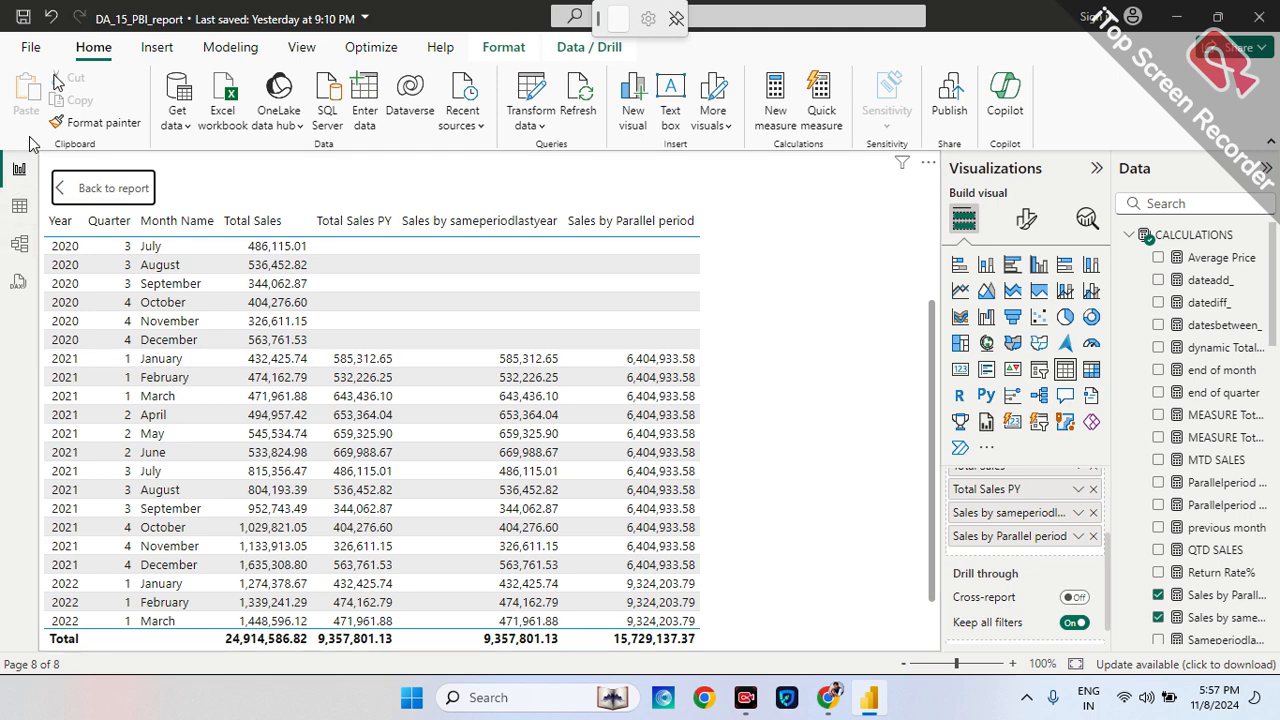
click(147, 199)
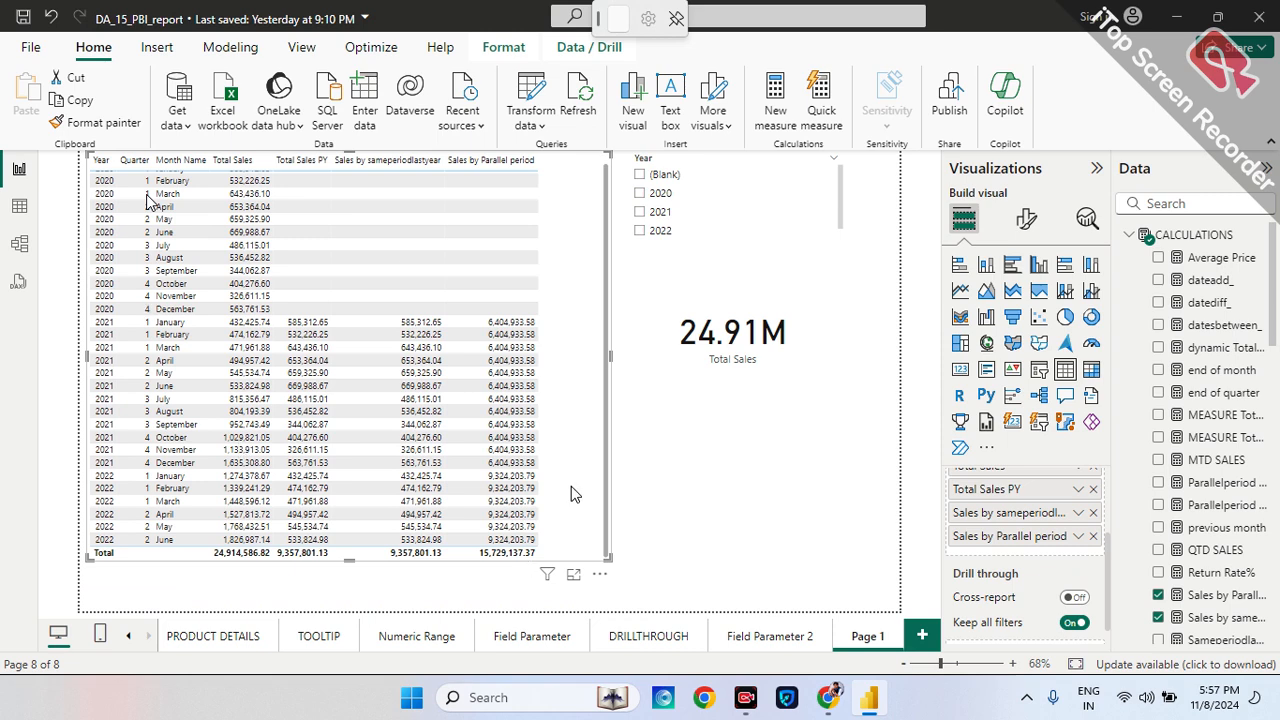
click(526, 564)
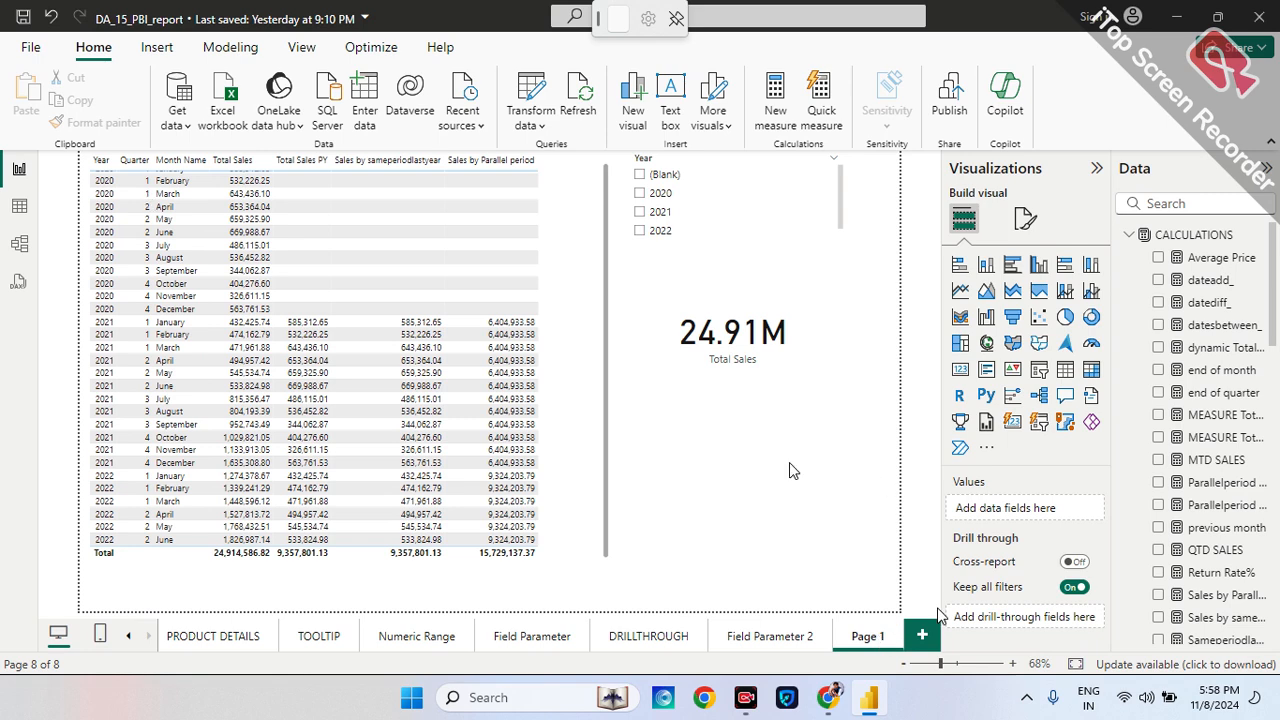
- Go to the EXECUTIVE SUMMARY page of the report
click(223, 641)
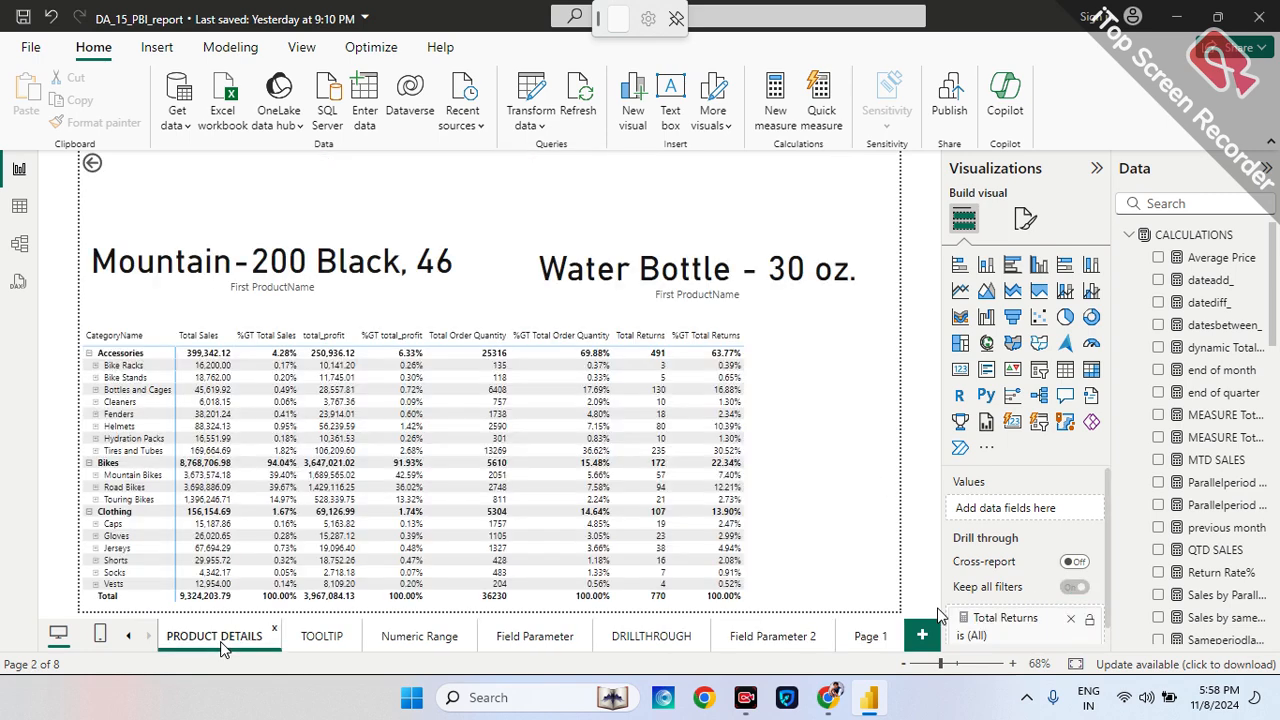
click(128, 638)
click(128, 638)
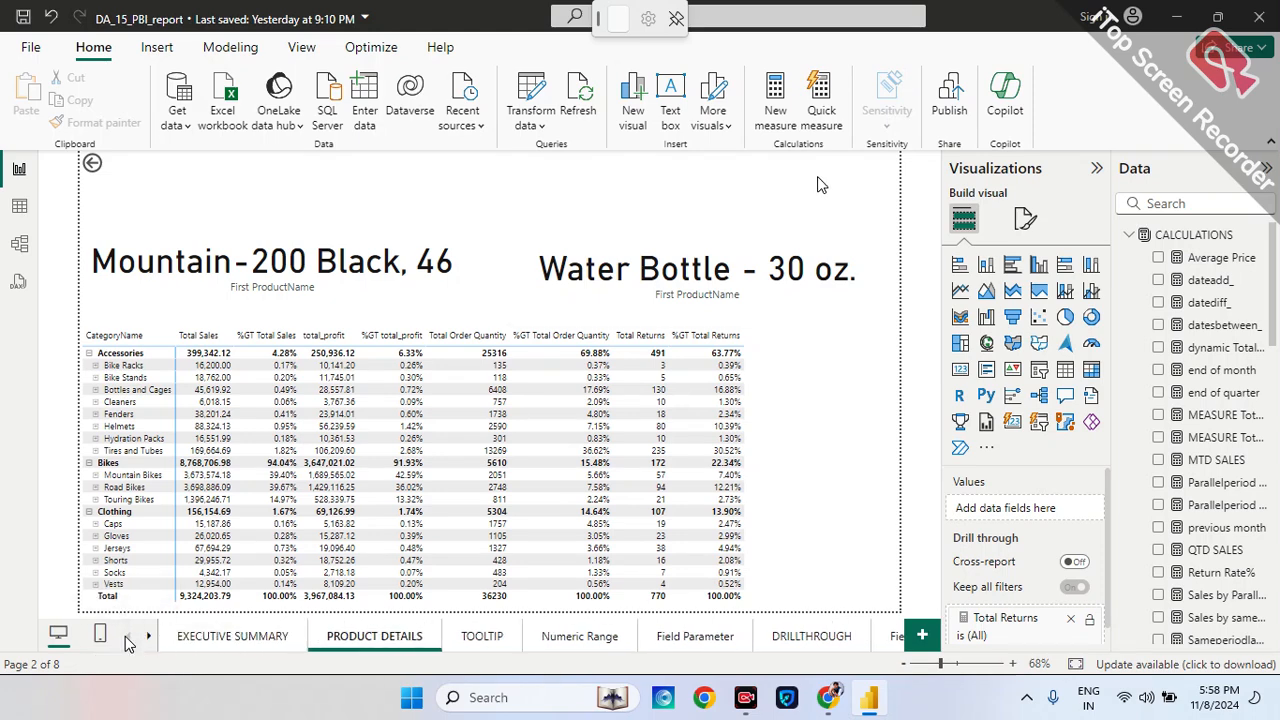
click(240, 640)
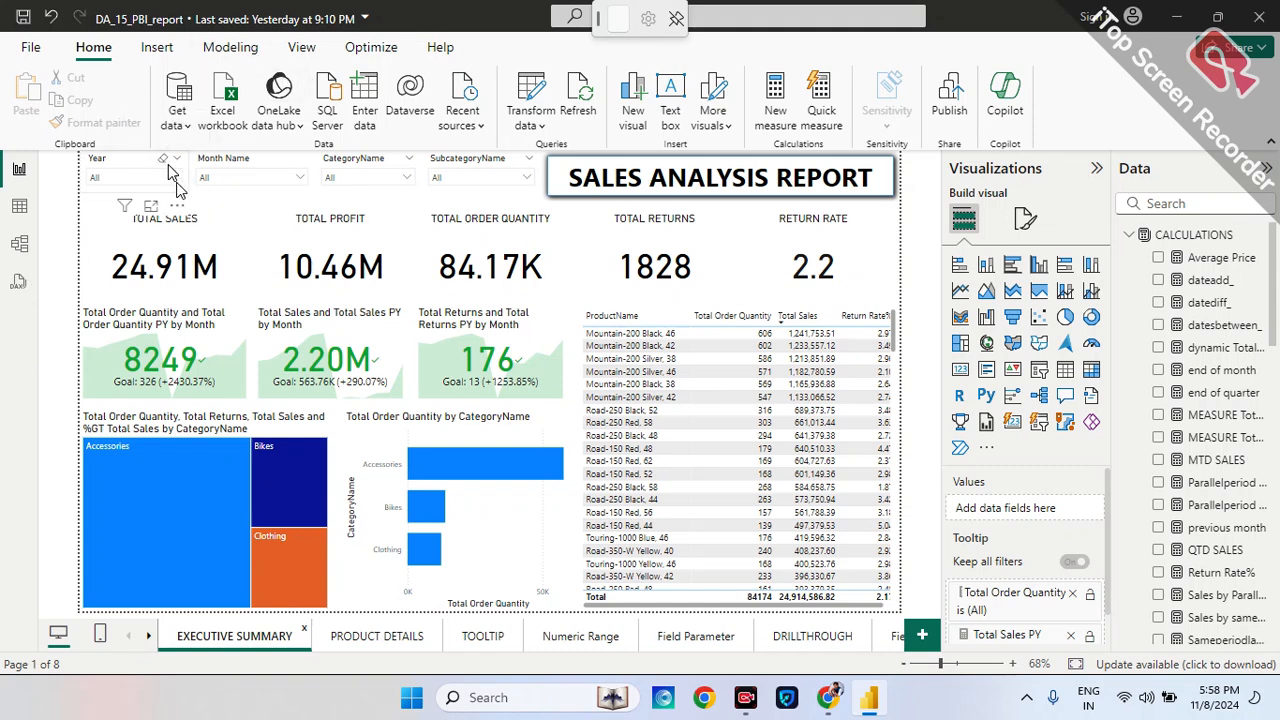
- Filter the EXECUTIVE SUMMARY page to 2020 with the Year slicer
click(172, 176)
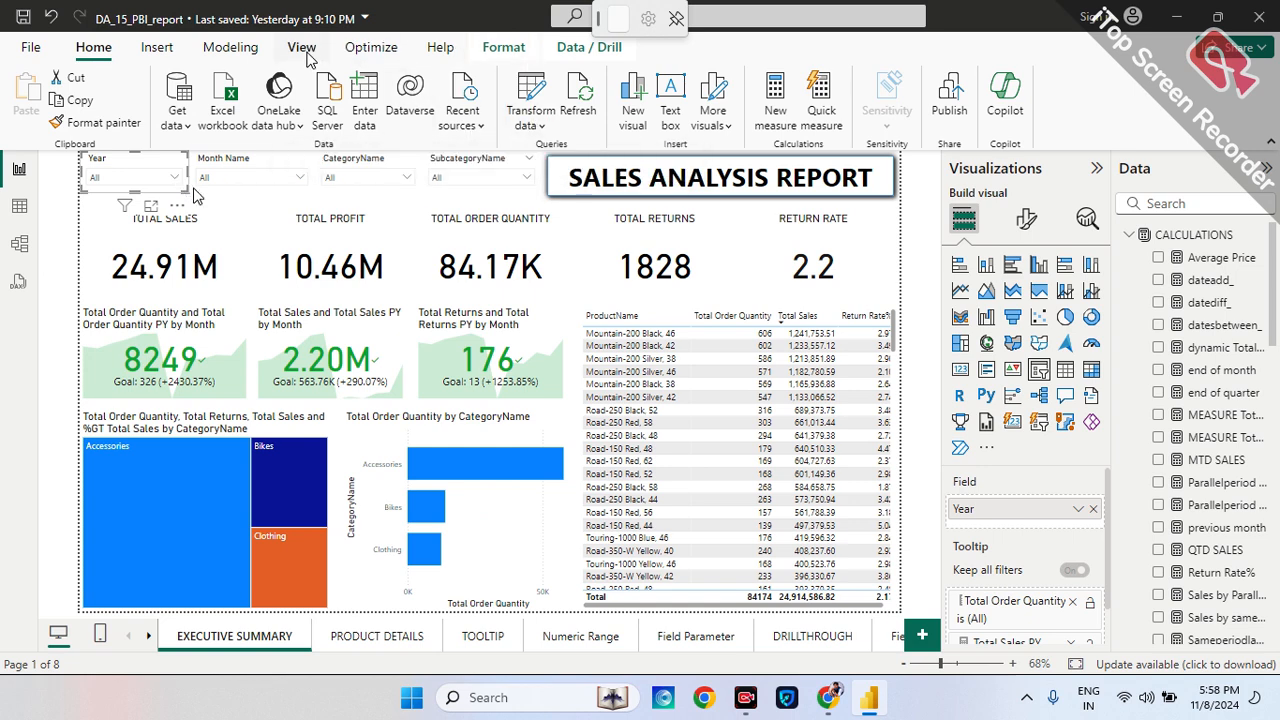
click(503, 52)
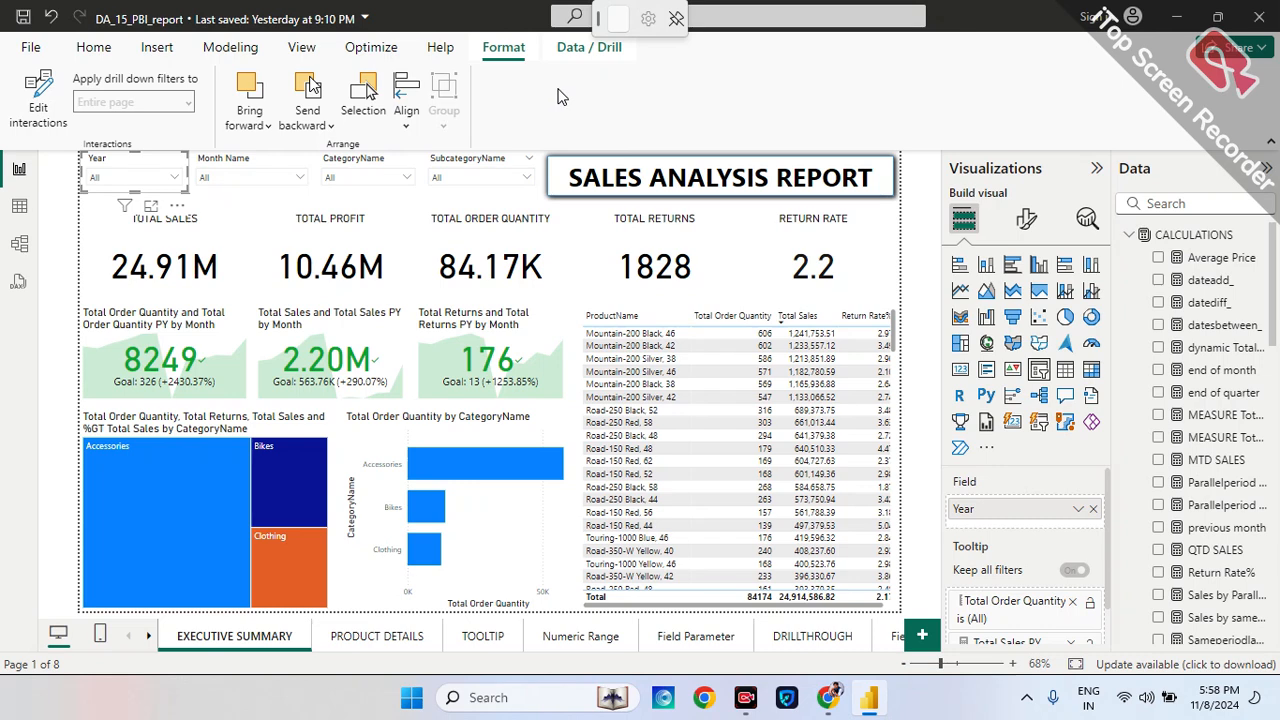
click(176, 178)
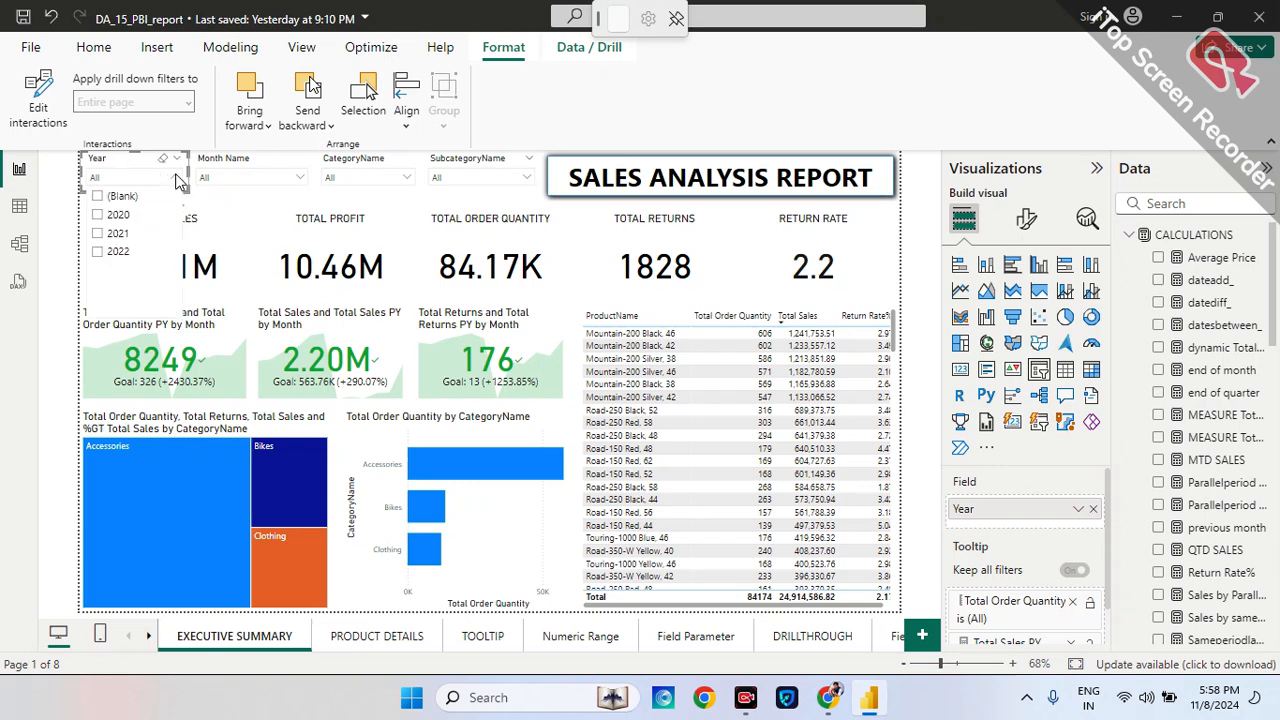
click(116, 215)
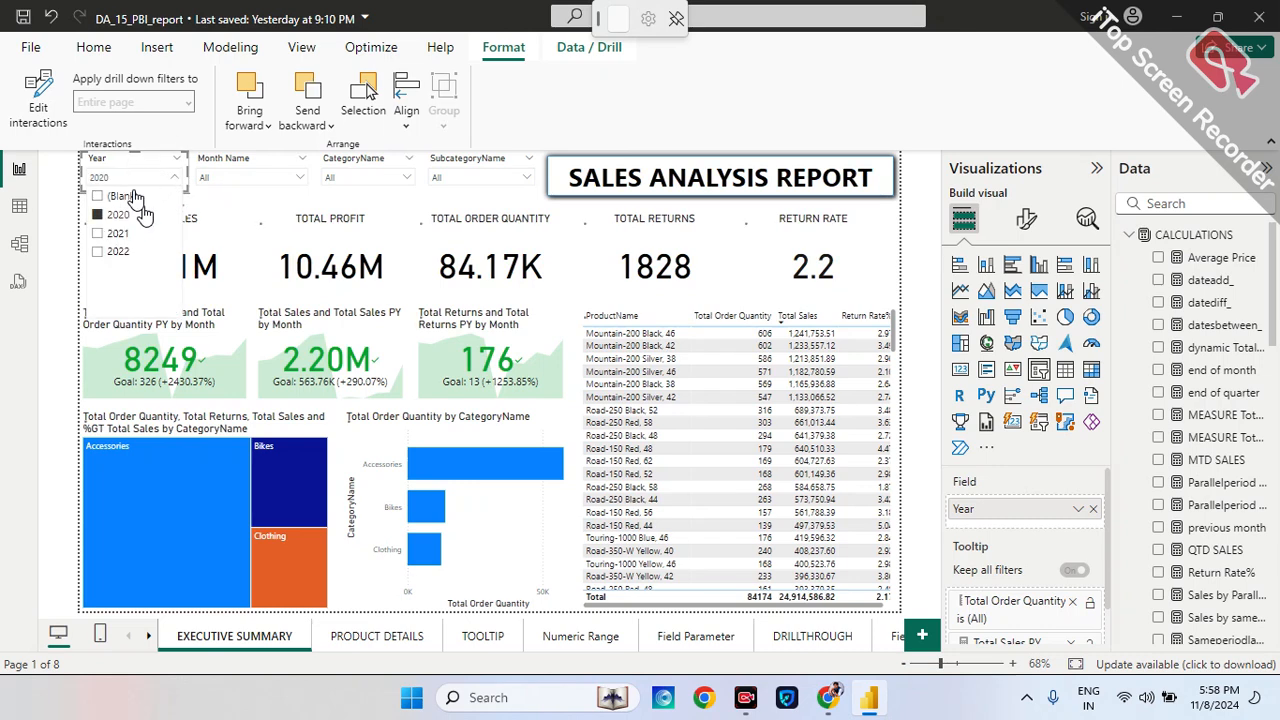
click(175, 185)
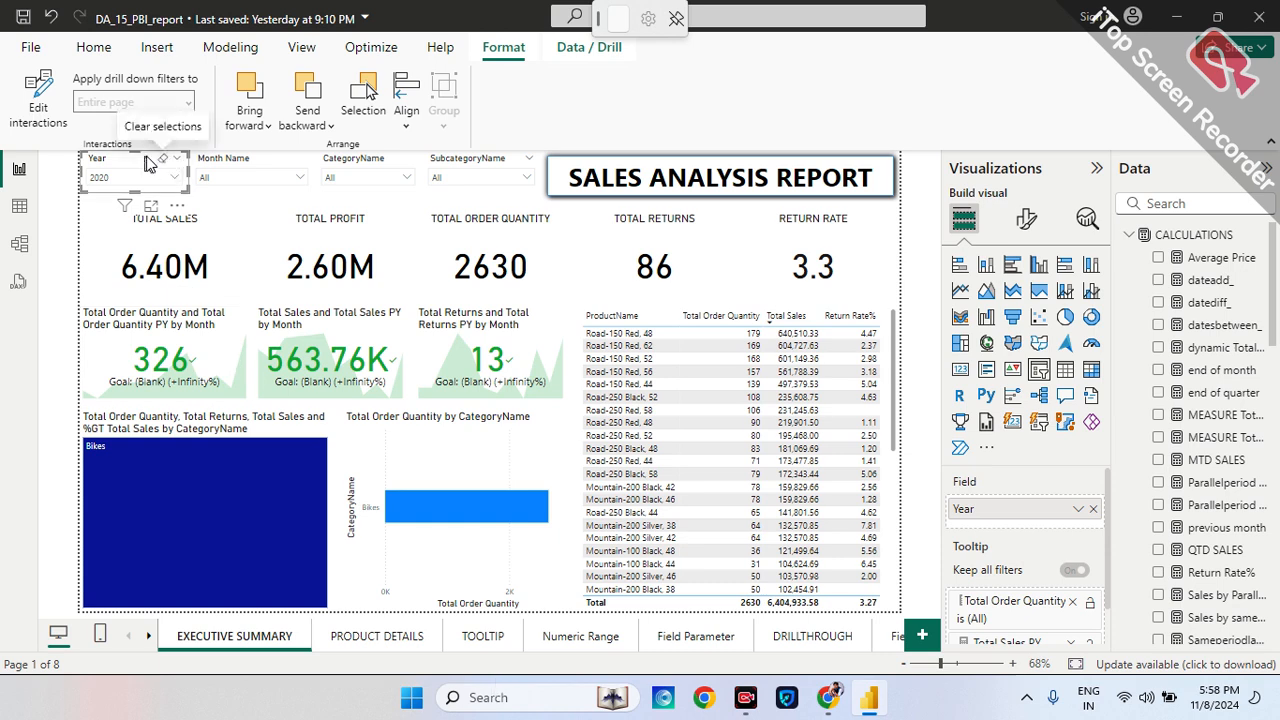
- Clear the 2020 selection from the Year slicer
click(174, 181)
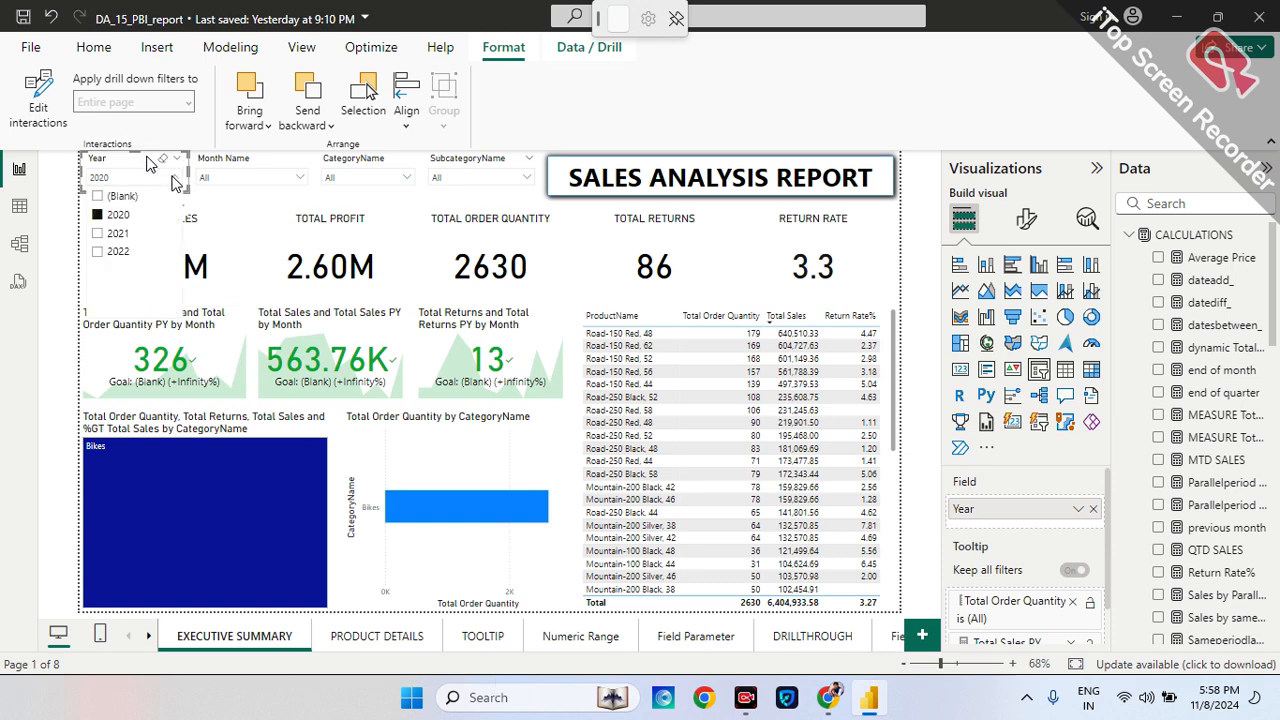
click(162, 163)
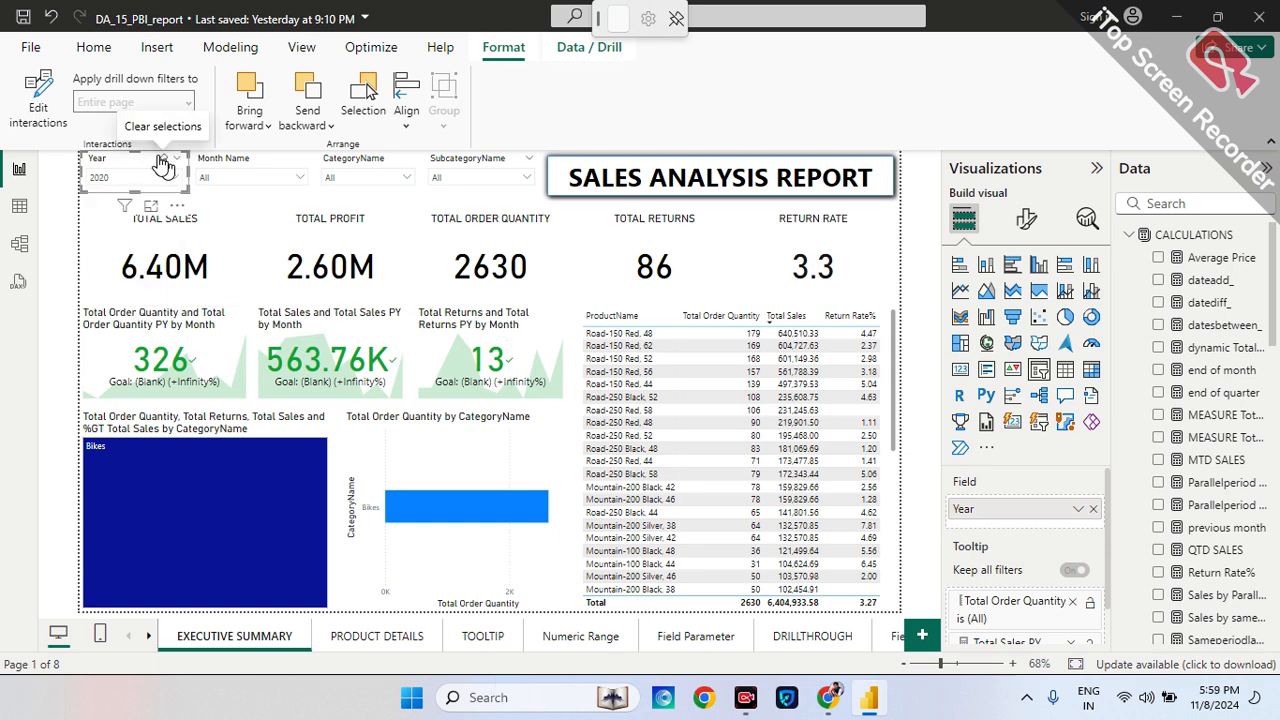
click(162, 163)
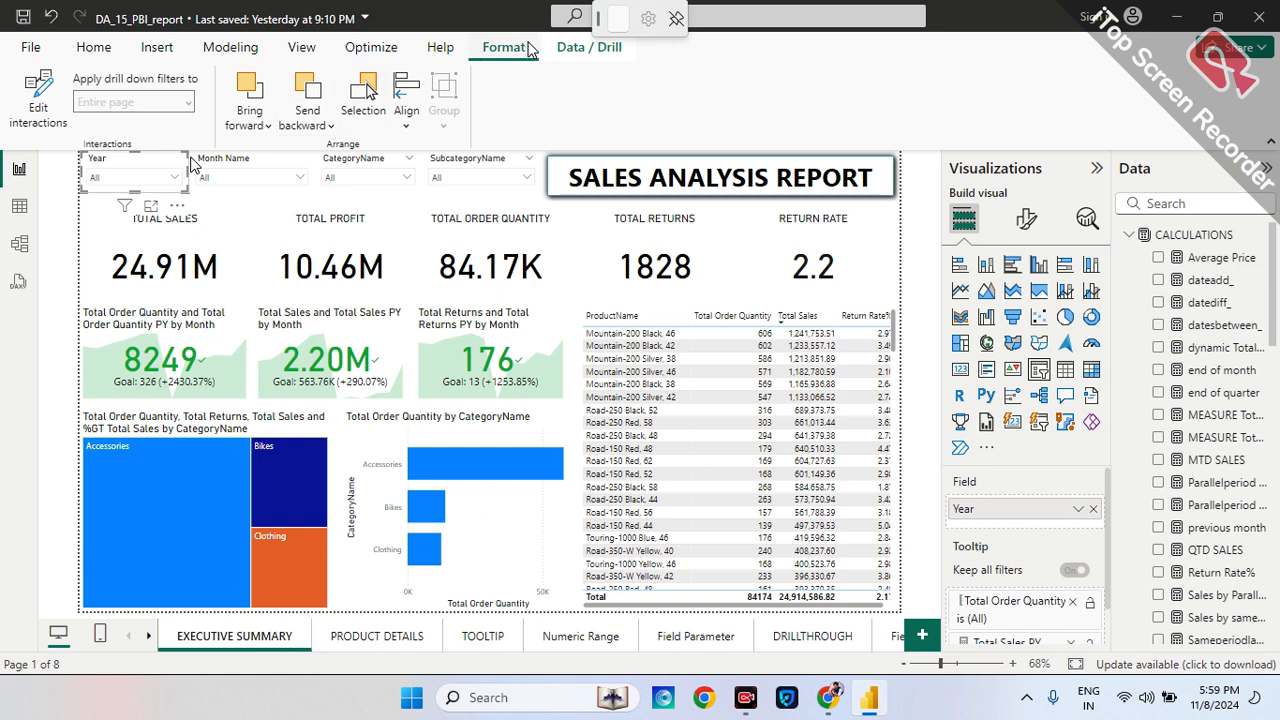
- Set the Year slicer's interaction with the CategoryName slicer to None, test it with 2020 and clear the year
click(27, 101)
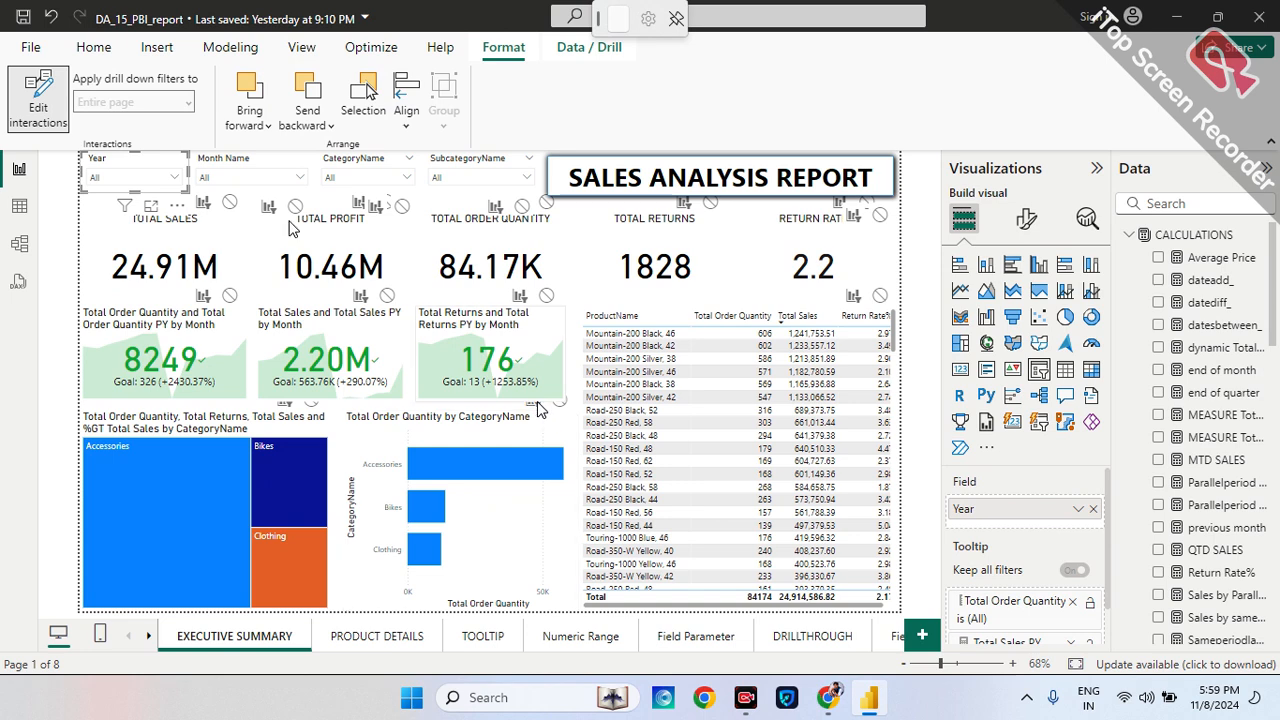
click(401, 208)
click(175, 180)
click(140, 215)
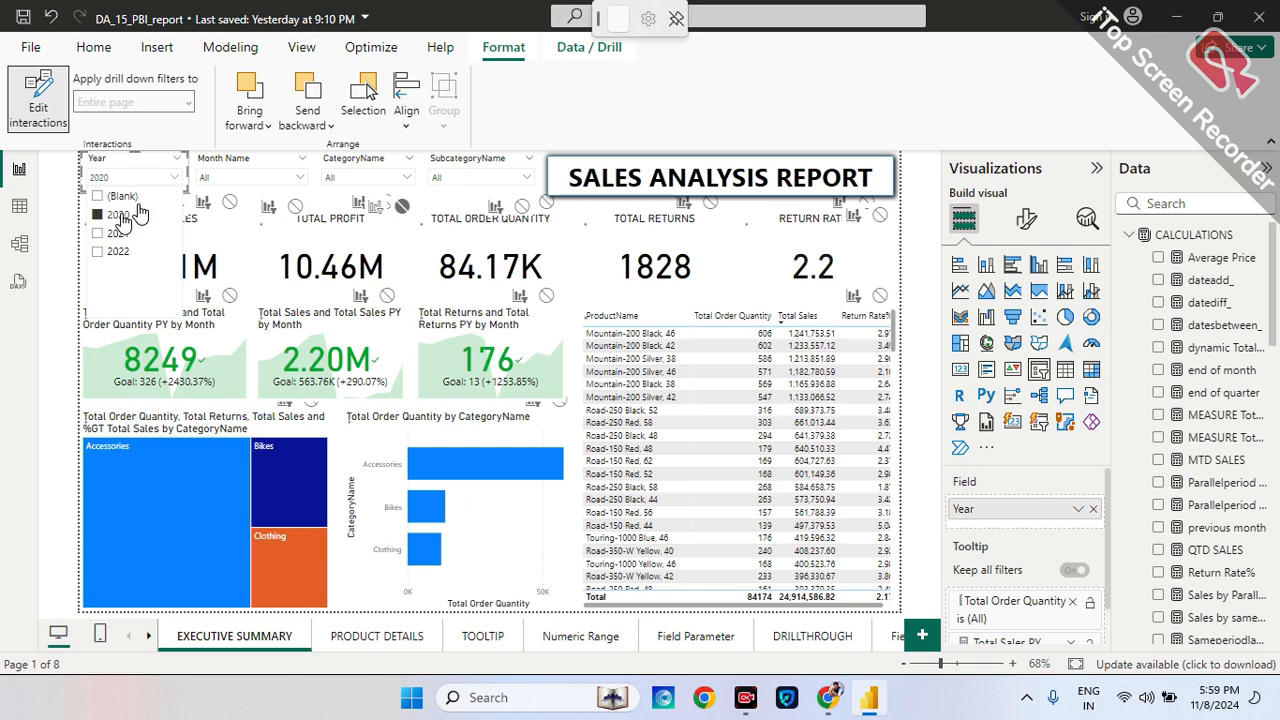
click(180, 178)
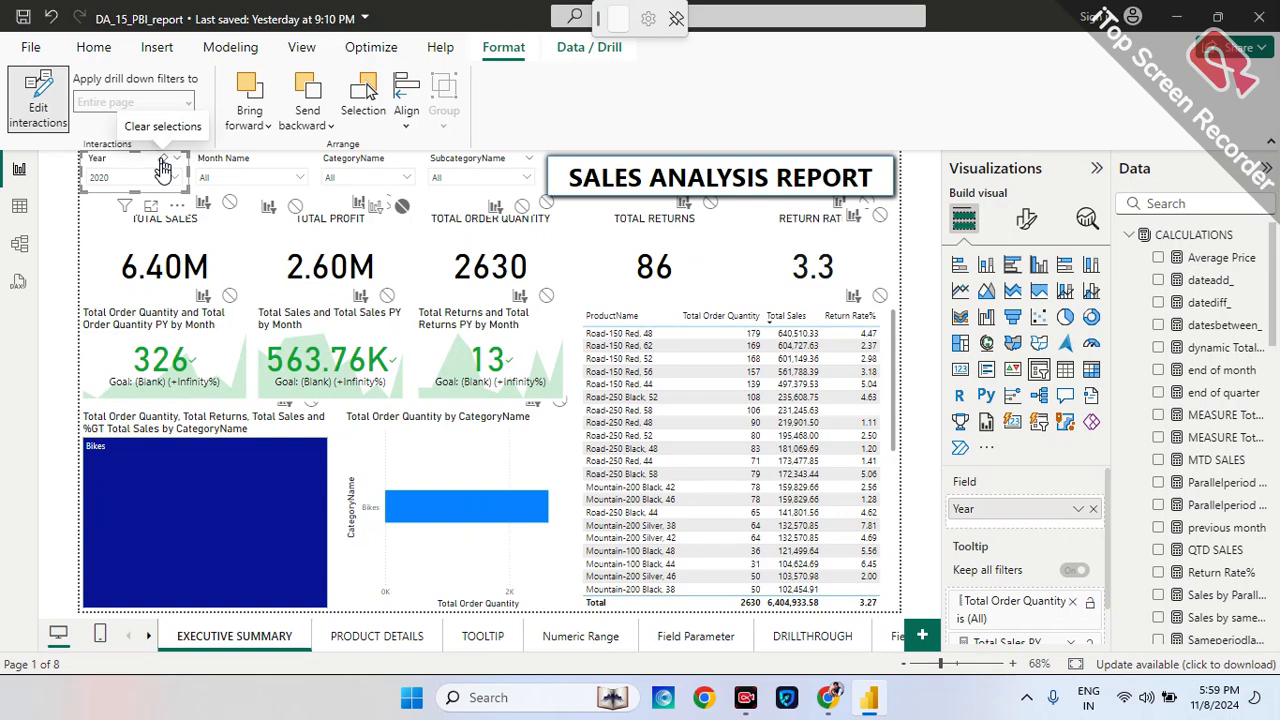
click(163, 170)
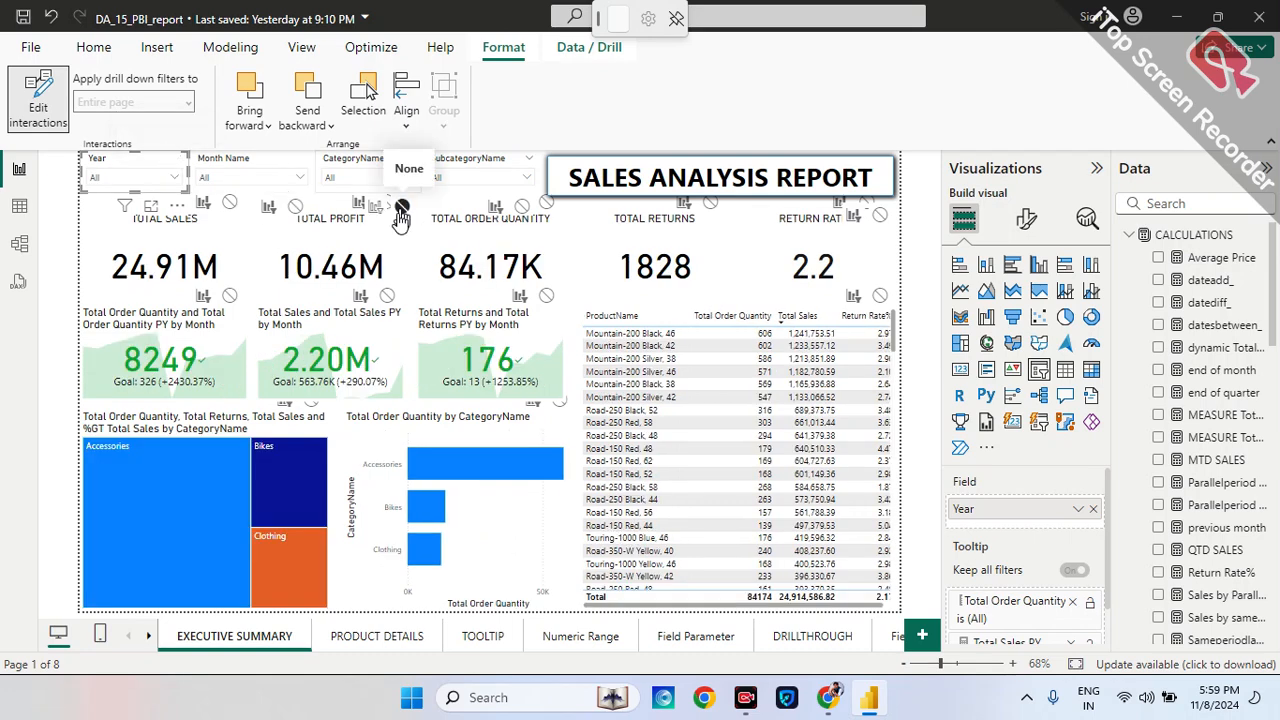
- Turn off interaction editing and check the page for 2020, clearing the year once it is checked
click(24, 129)
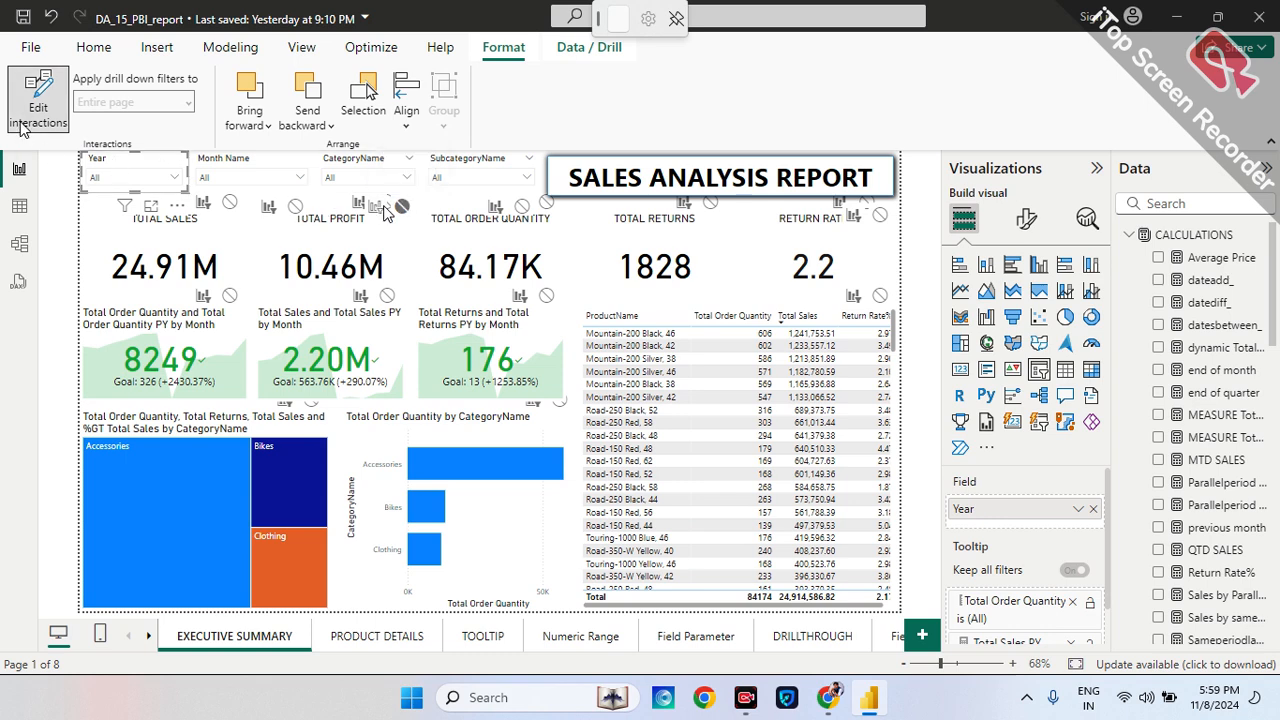
click(174, 179)
click(118, 216)
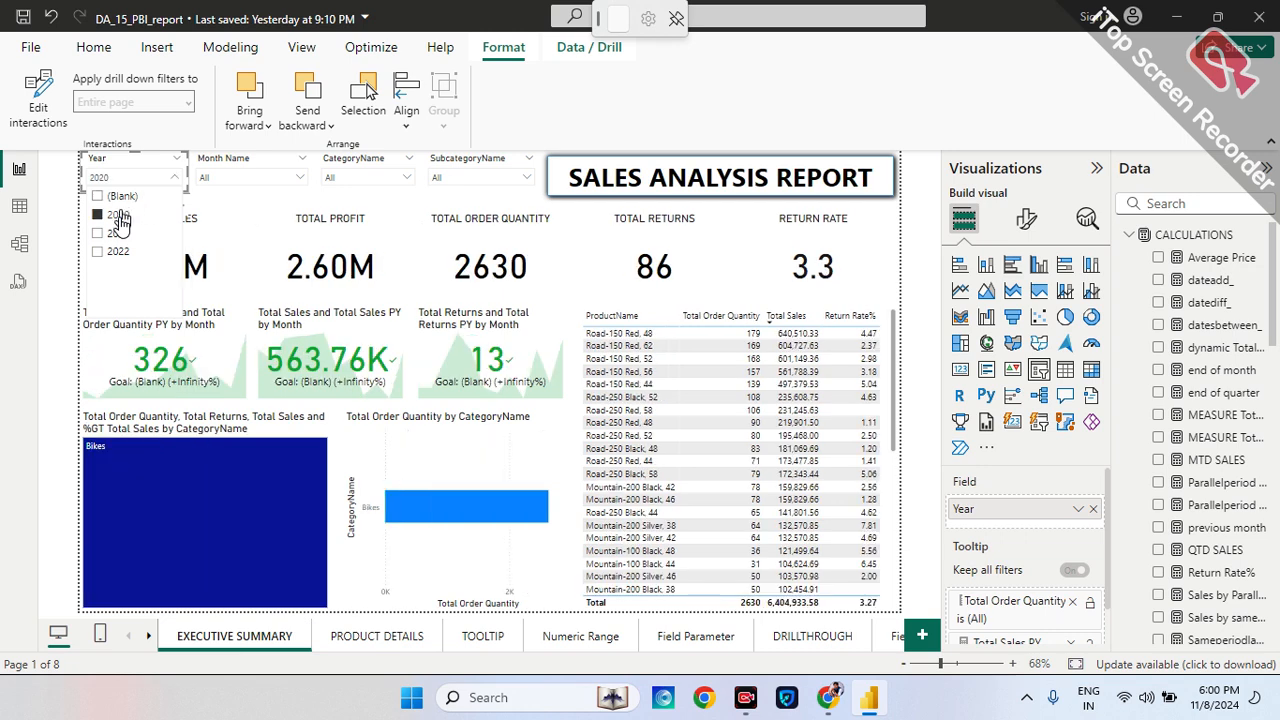
click(118, 216)
- Set the Year slicer's interaction with the CategoryName slicer to Filter, test it with 2020 and clear the year
click(38, 95)
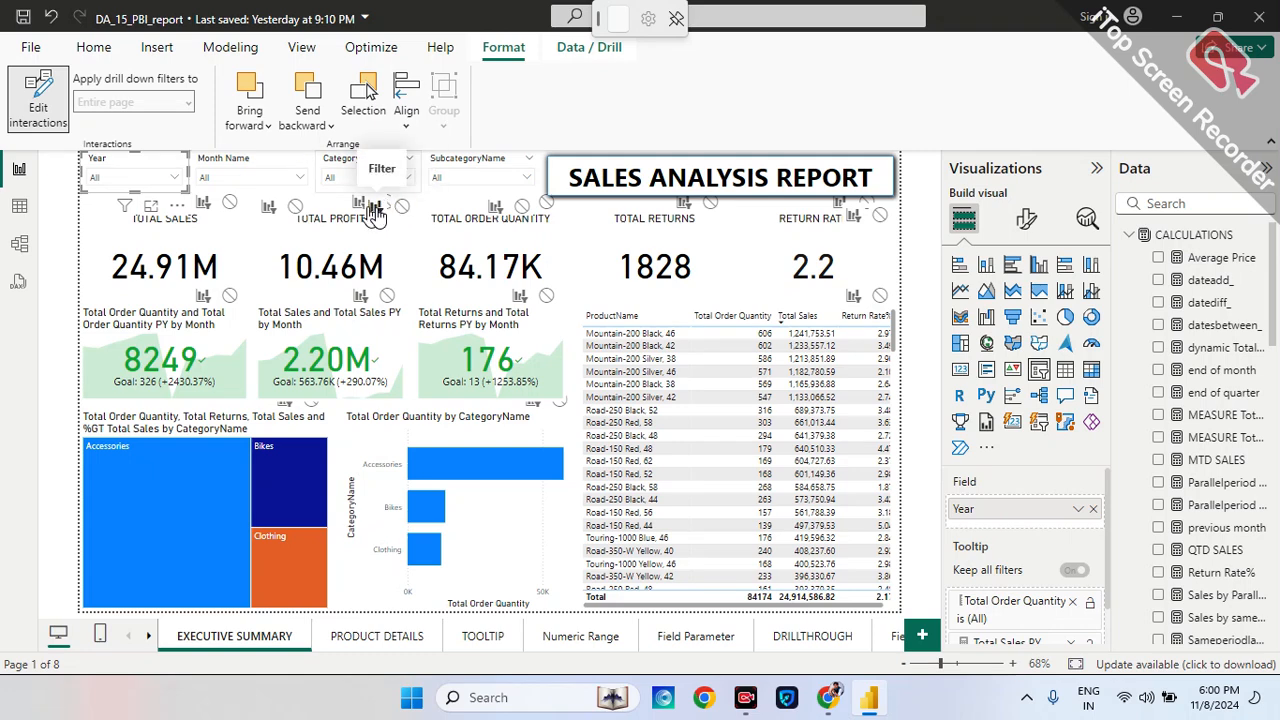
click(172, 180)
click(128, 216)
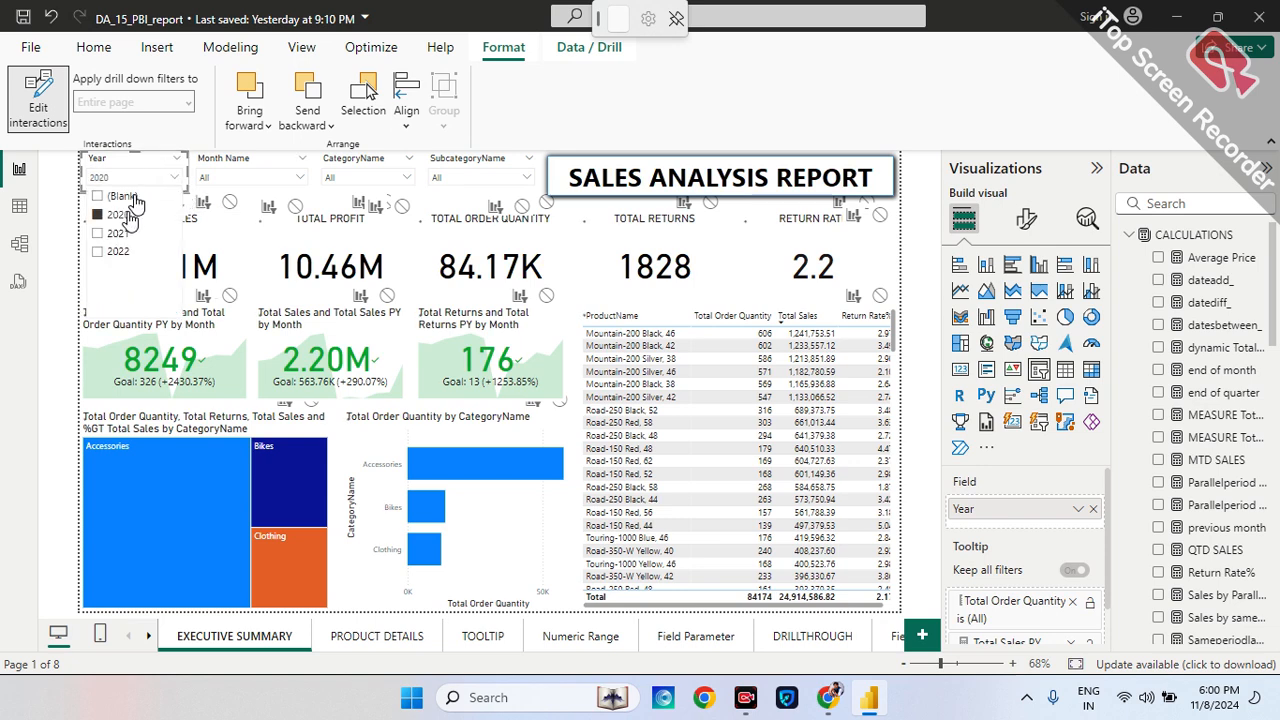
click(128, 216)
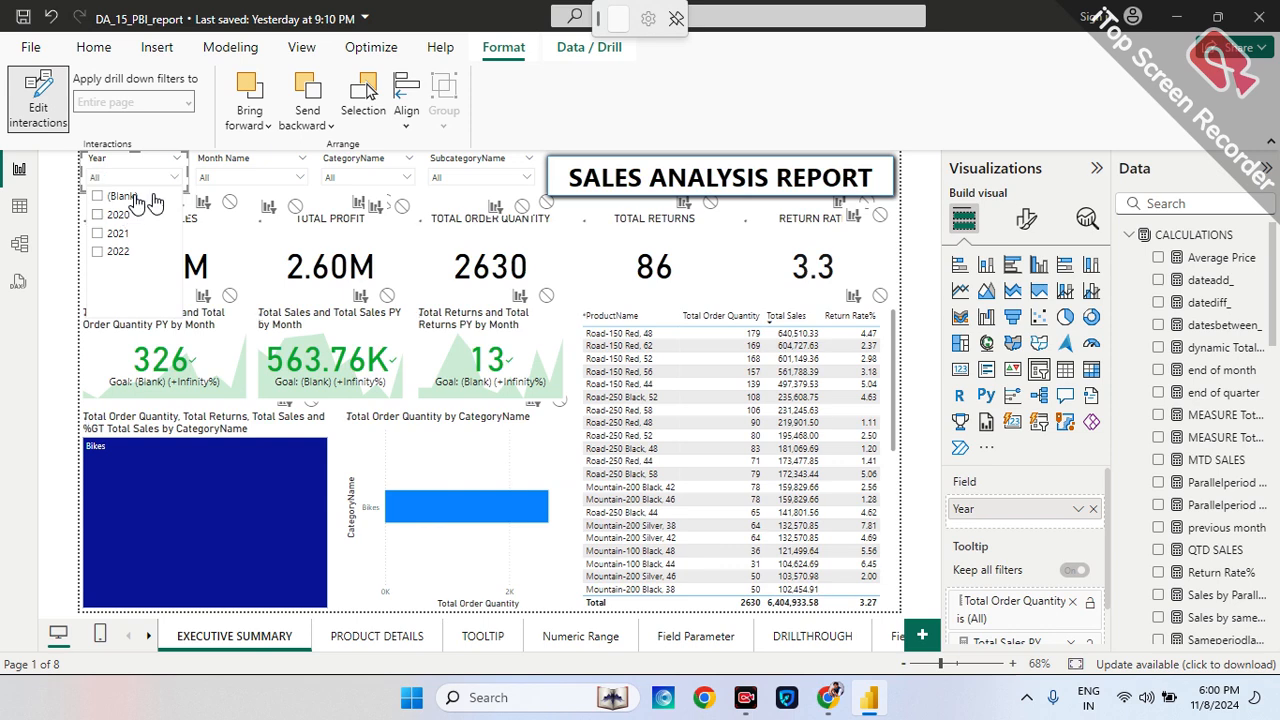
click(172, 180)
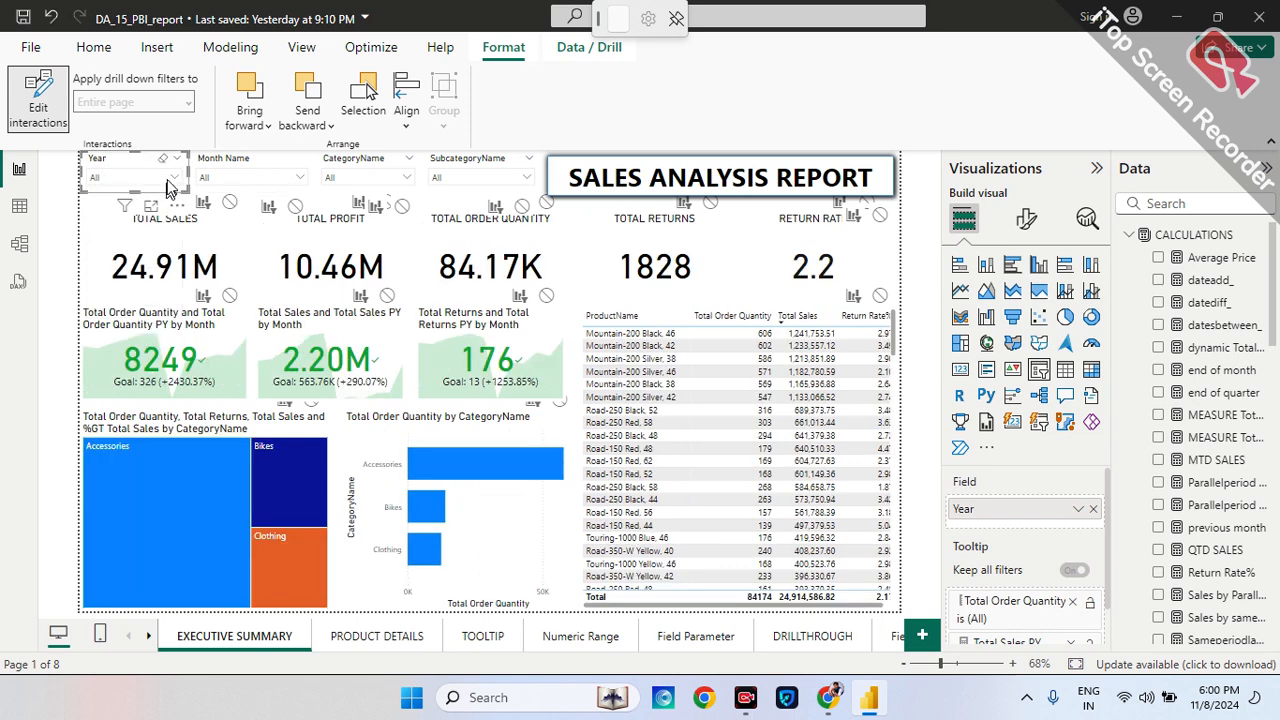
- Set the Year slicer's interaction with the CategoryName slicer to None, stop editing interactions and test the page with 2021 before clearing it
click(400, 205)
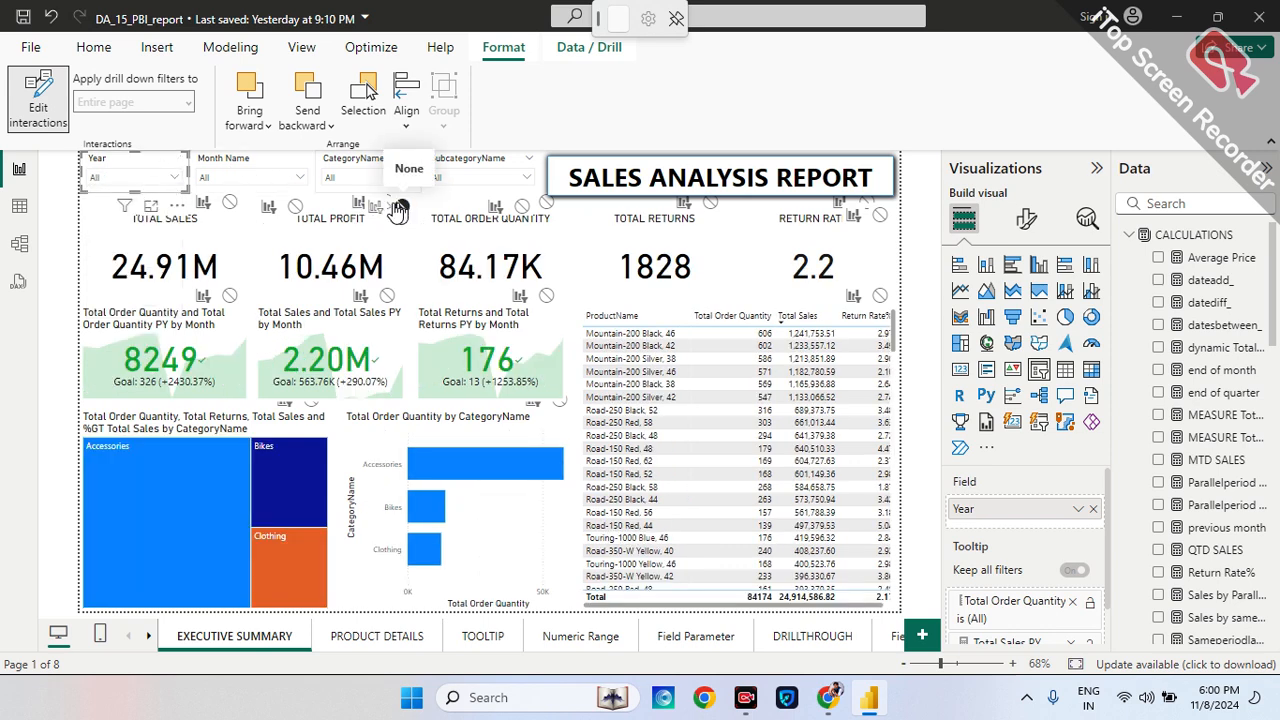
click(33, 110)
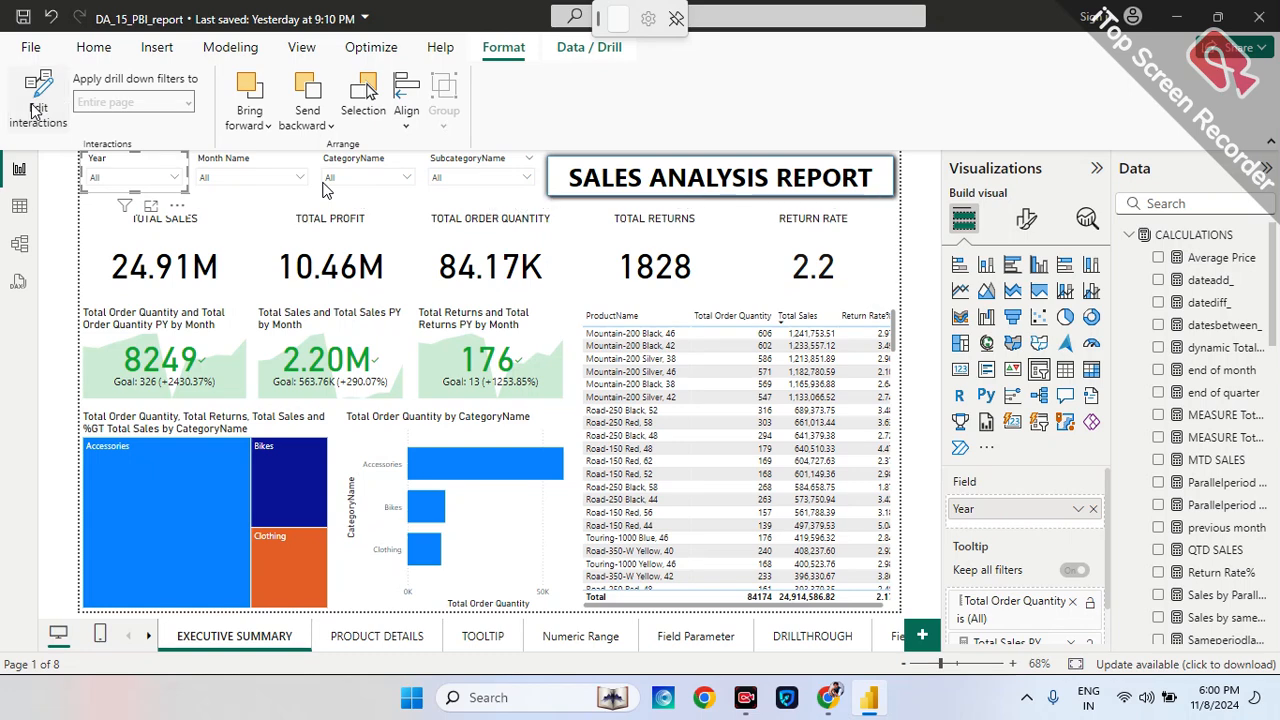
click(178, 181)
click(128, 244)
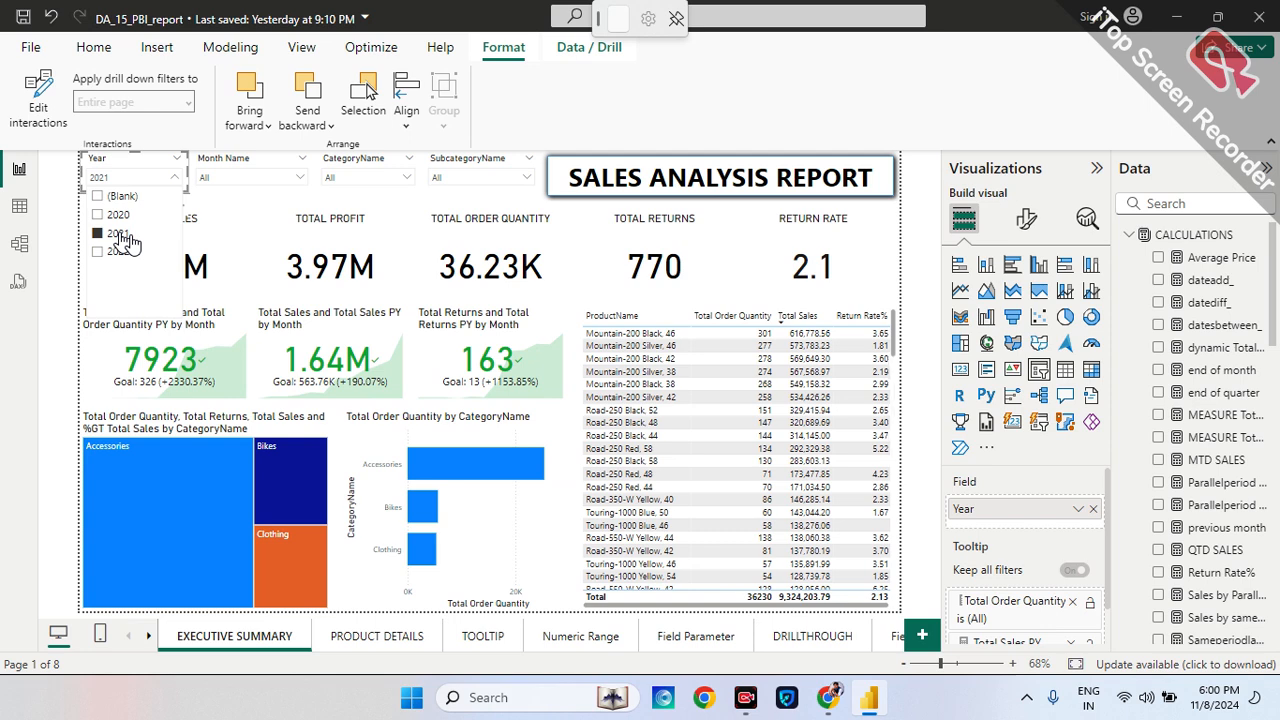
click(127, 236)
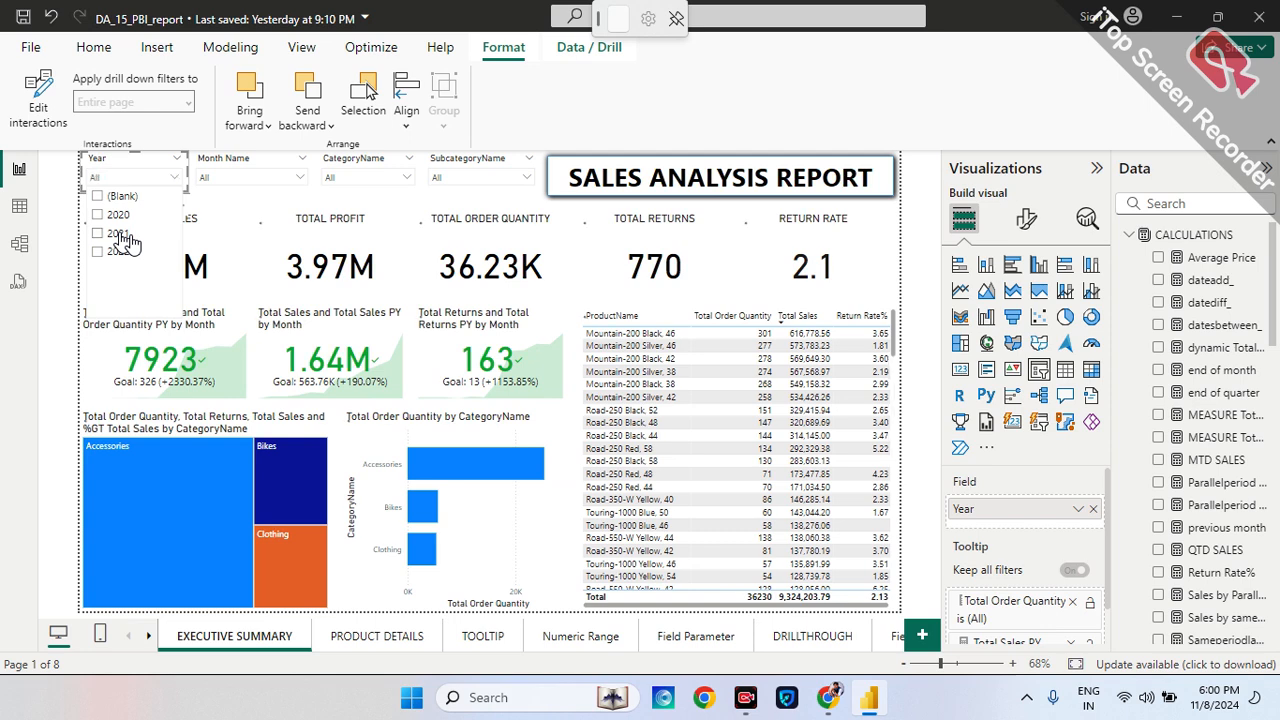
click(174, 179)
- Shorten the Total Returns and Returns PY by Month visual slightly to expose the interaction options of the bar chart below it
click(40, 110)
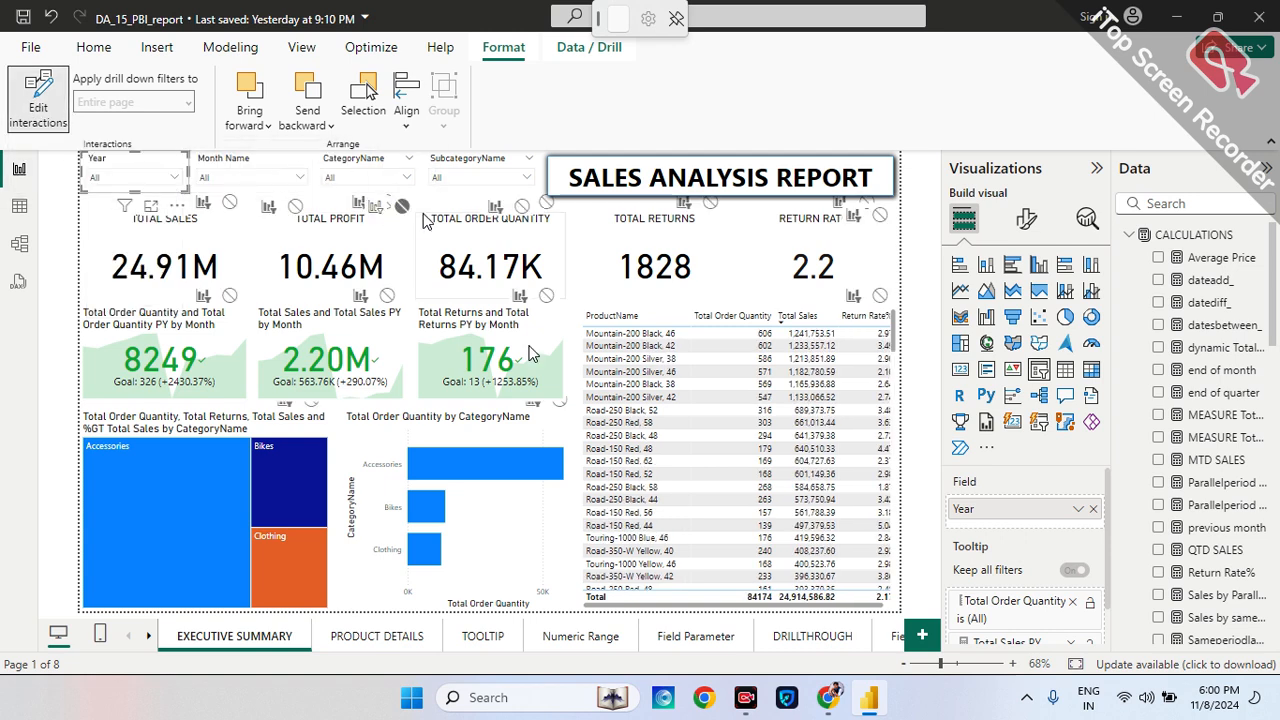
click(558, 400)
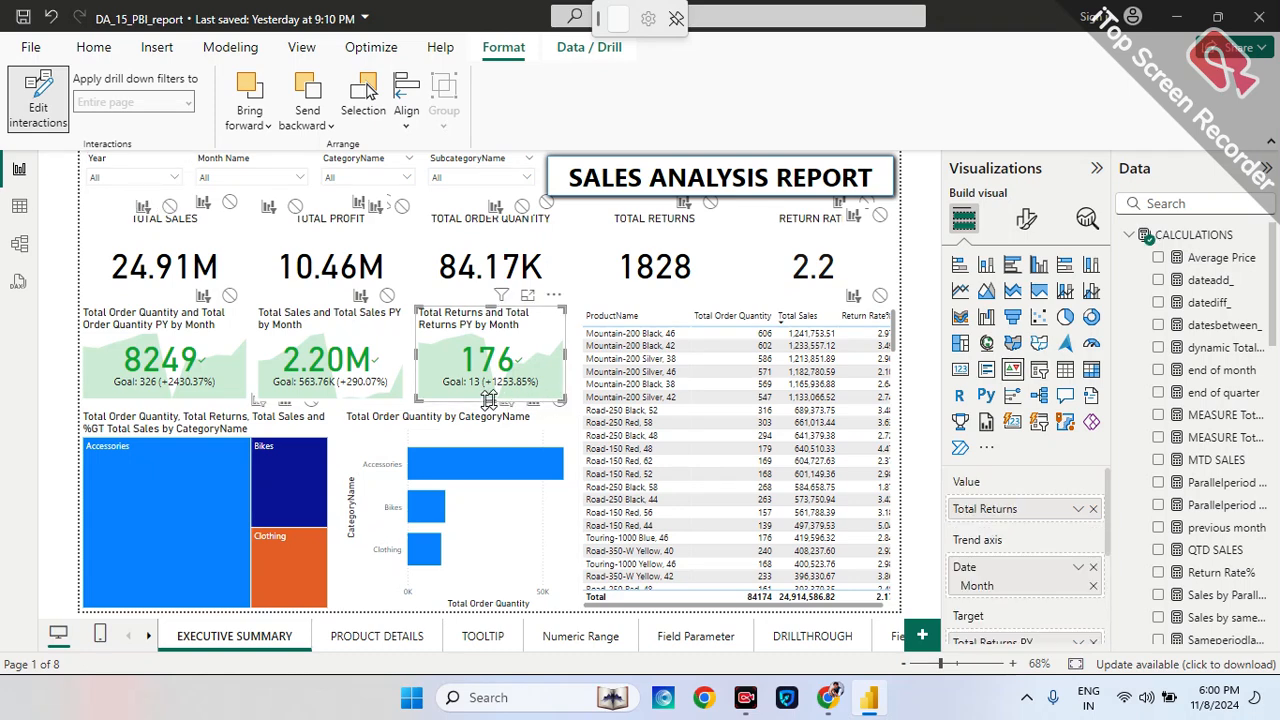
drag(488, 399, 486, 388)
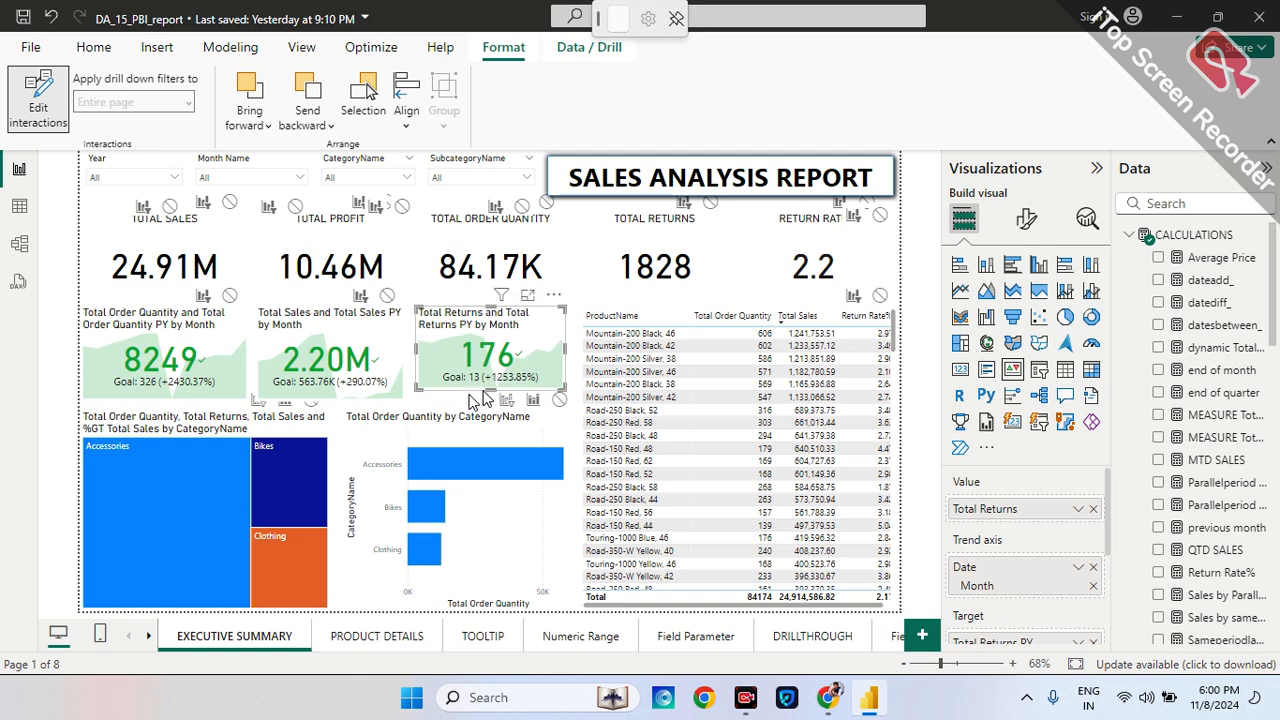
click(24, 102)
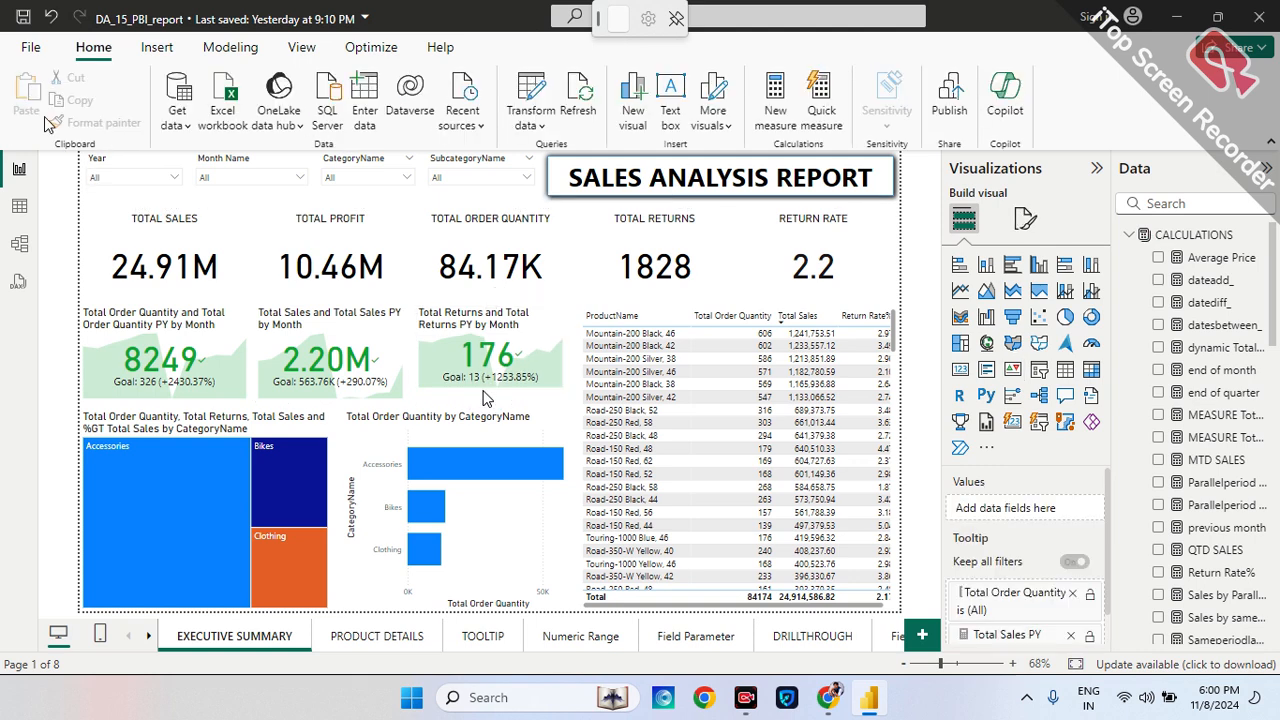
- Set the Year slicer's interaction with the Total Order Quantity by CategoryName bar chart to None and test it with 2020 before clearing it
click(183, 171)
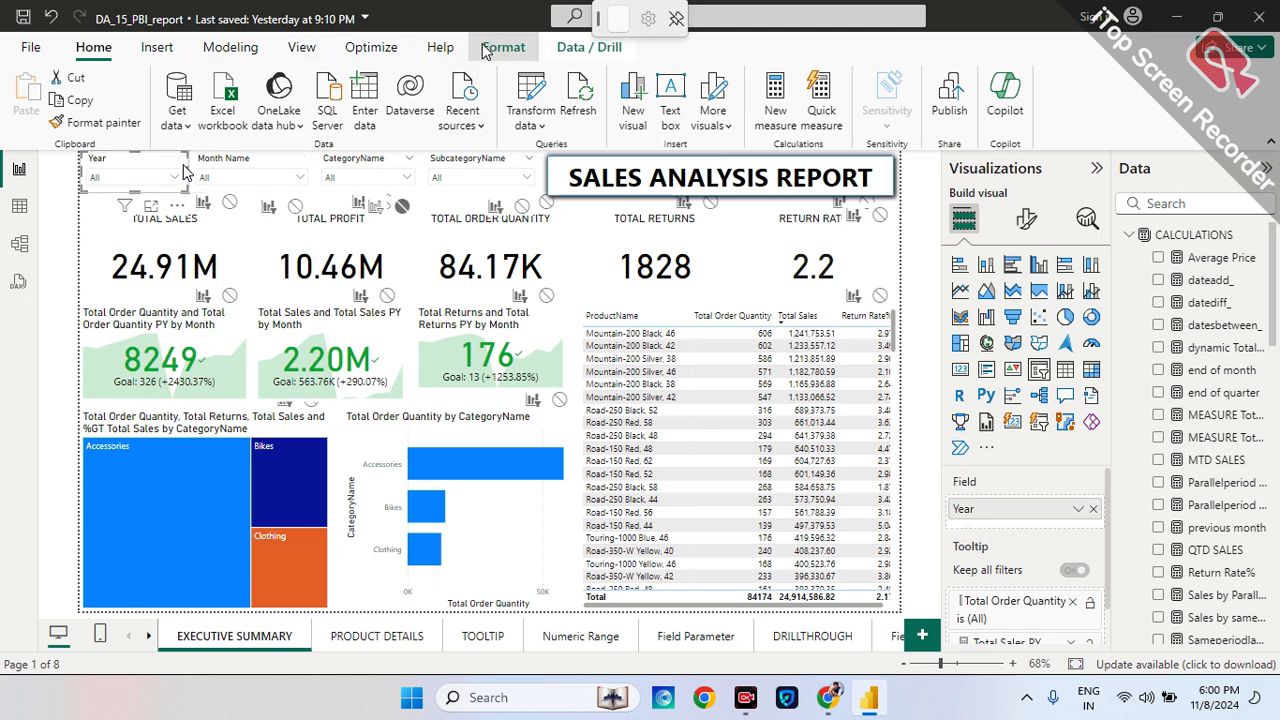
click(503, 47)
click(17, 104)
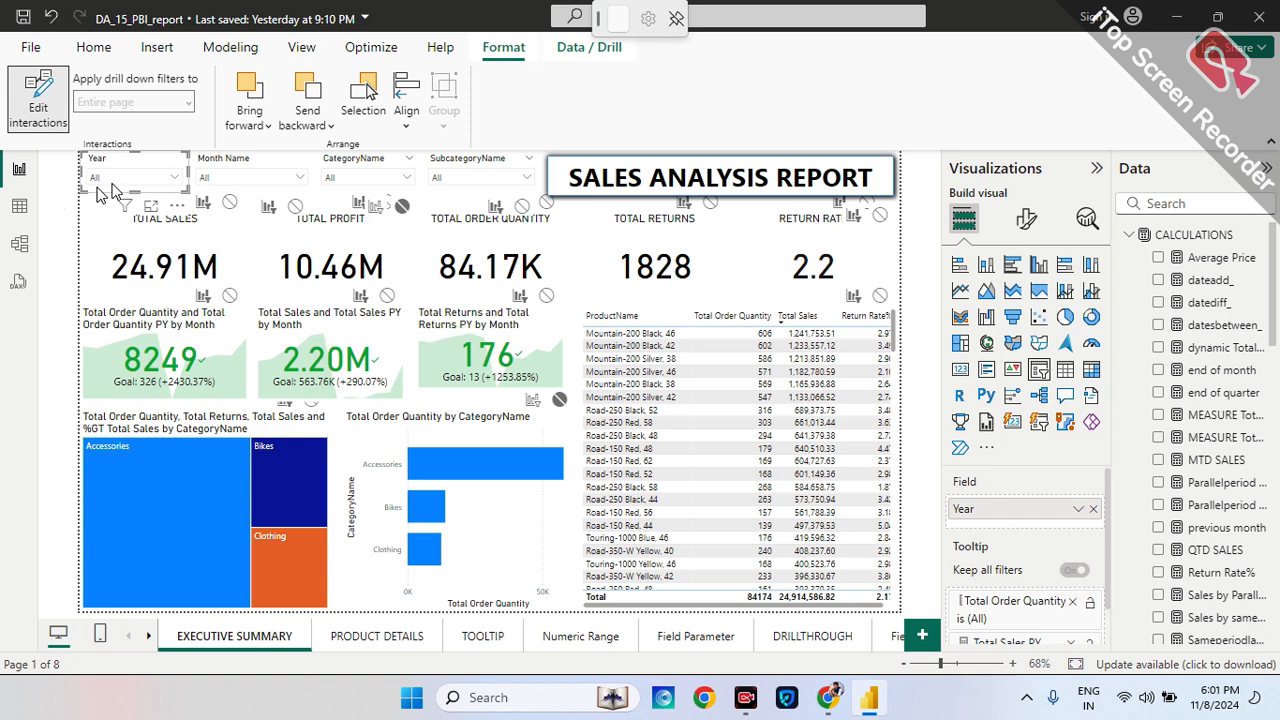
click(172, 182)
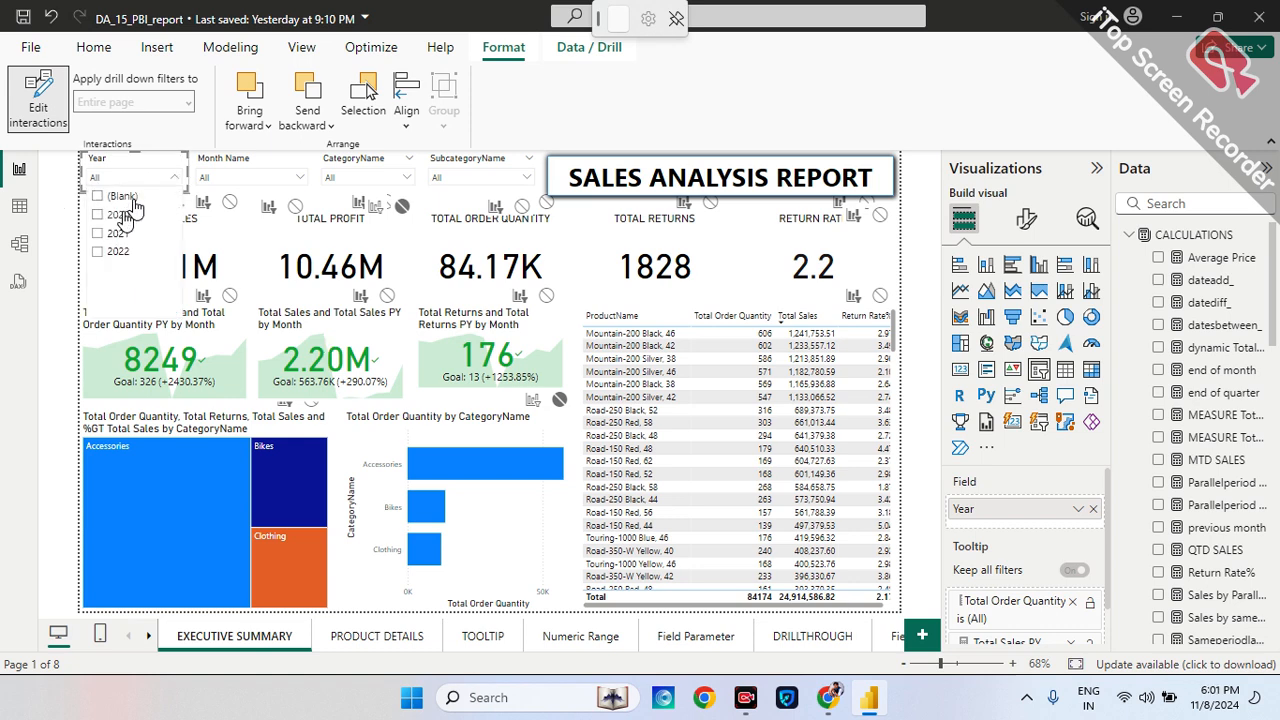
click(120, 214)
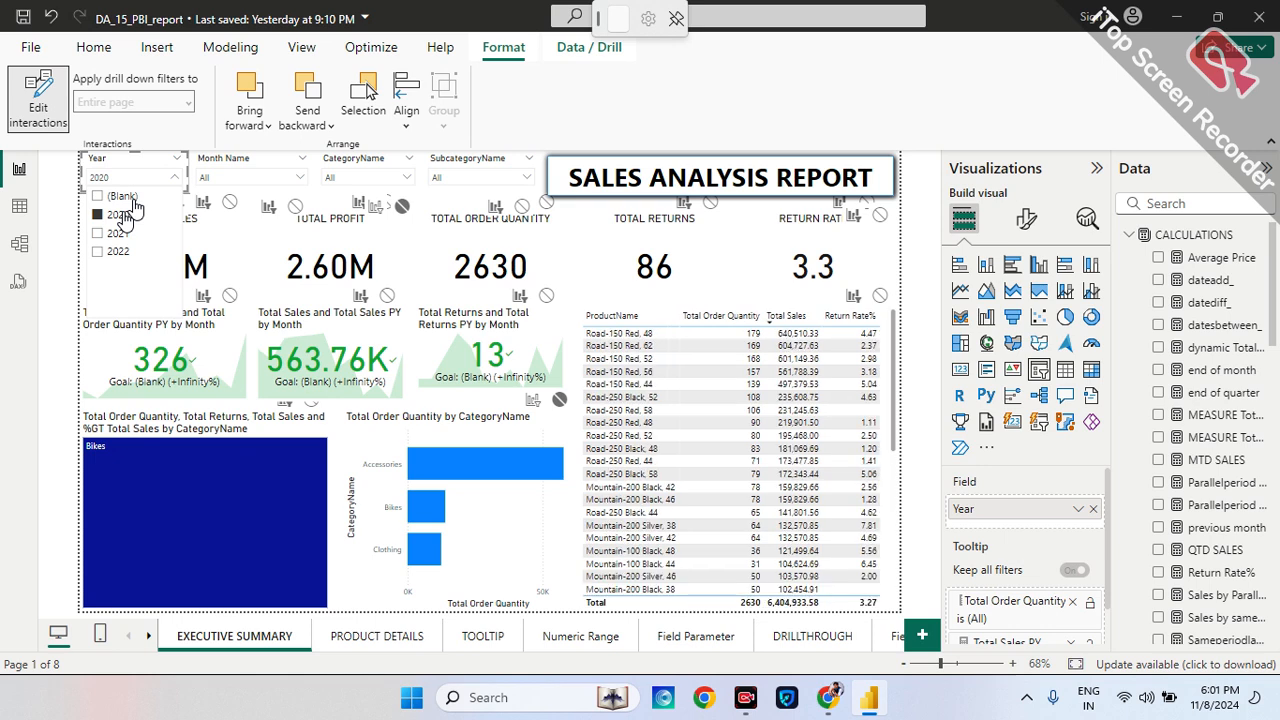
click(135, 210)
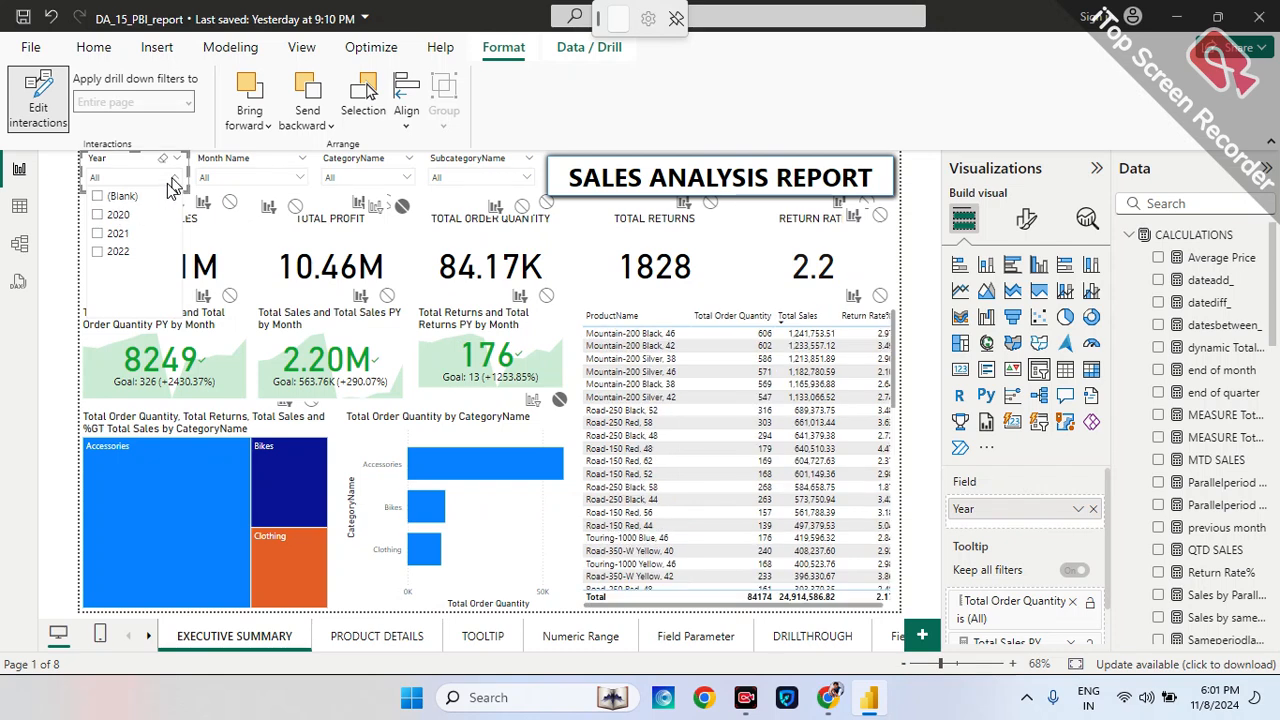
click(172, 188)
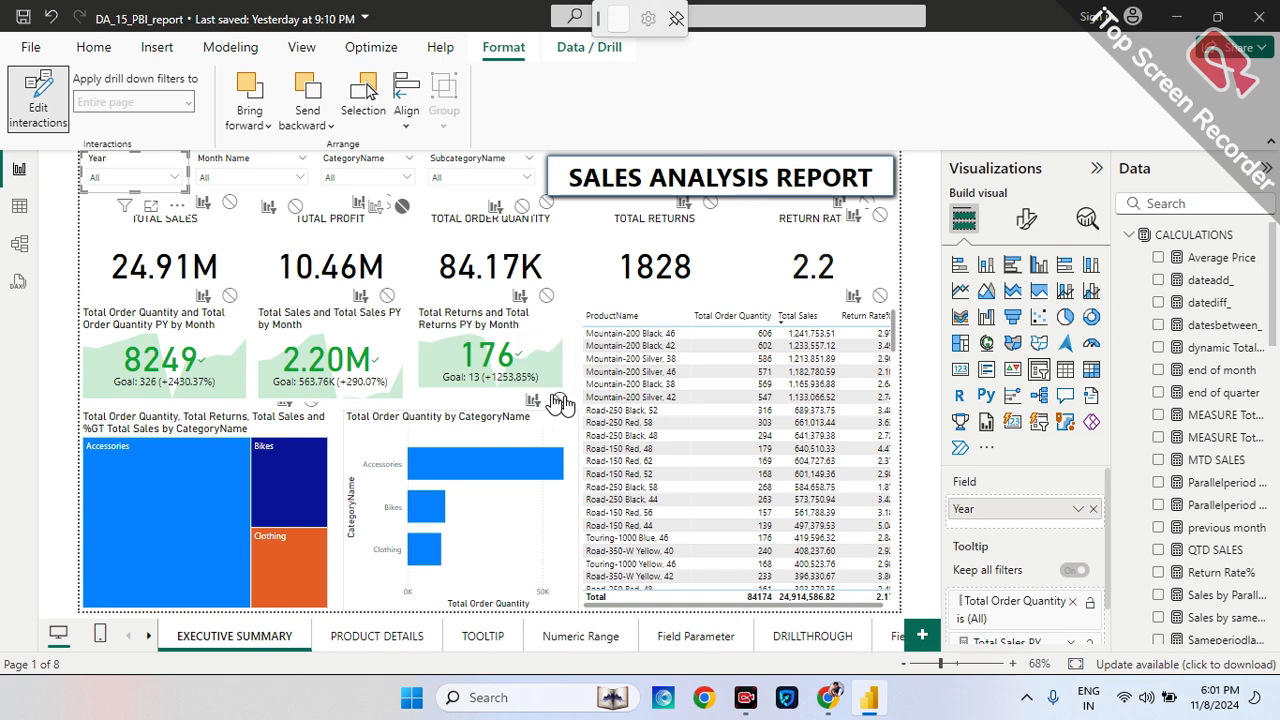
click(558, 400)
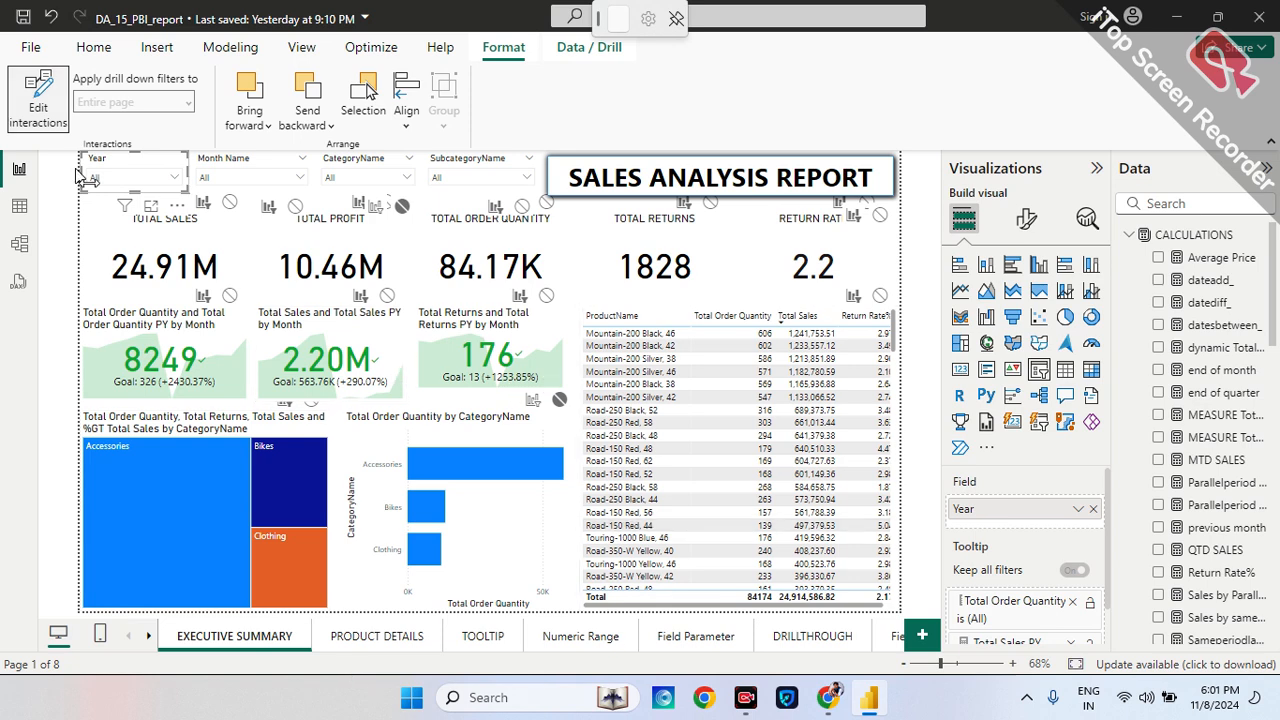
- Compare how the visuals and the excluded bar chart respond to 2021 and 2020, leaving 2021 selected in the Year slicer
click(141, 180)
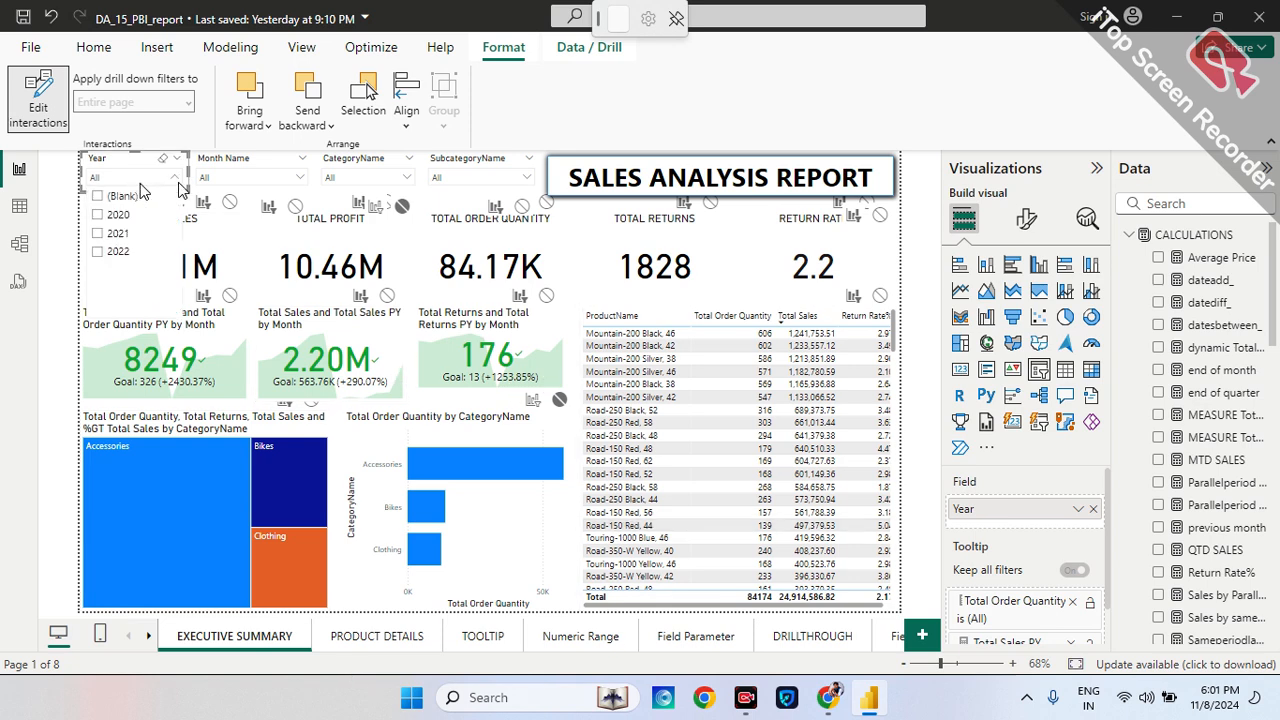
click(115, 234)
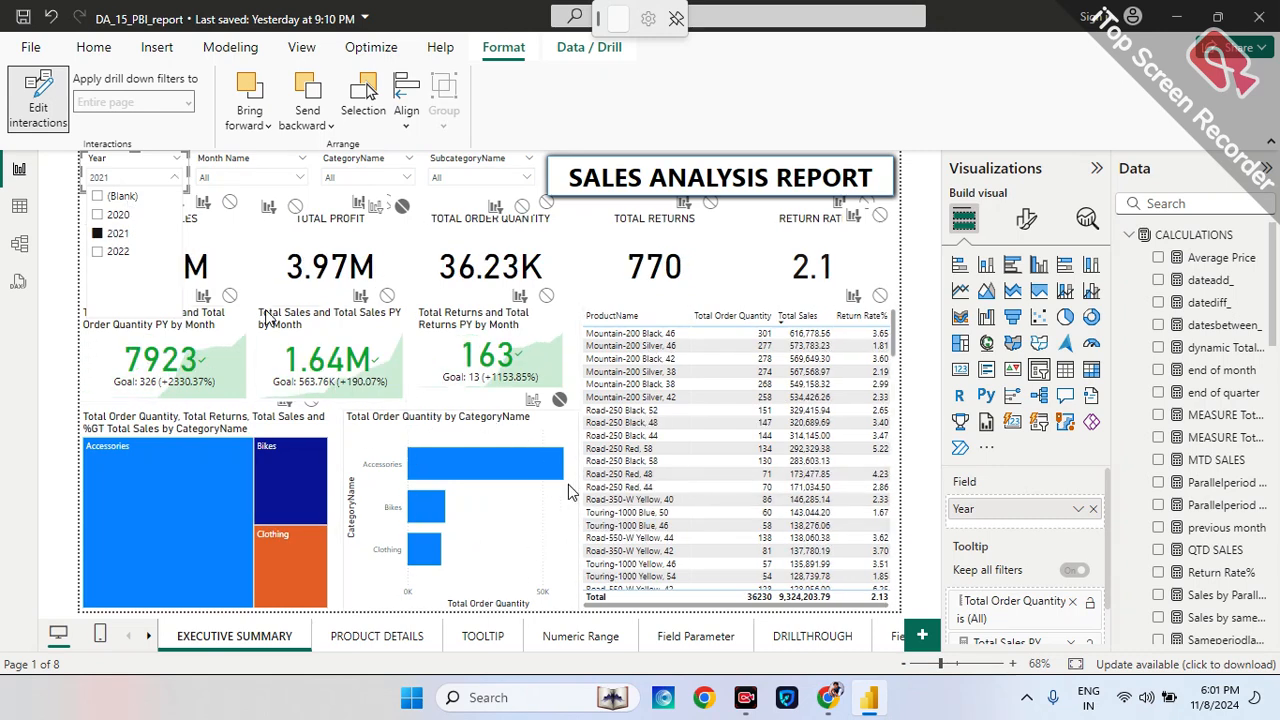
click(95, 228)
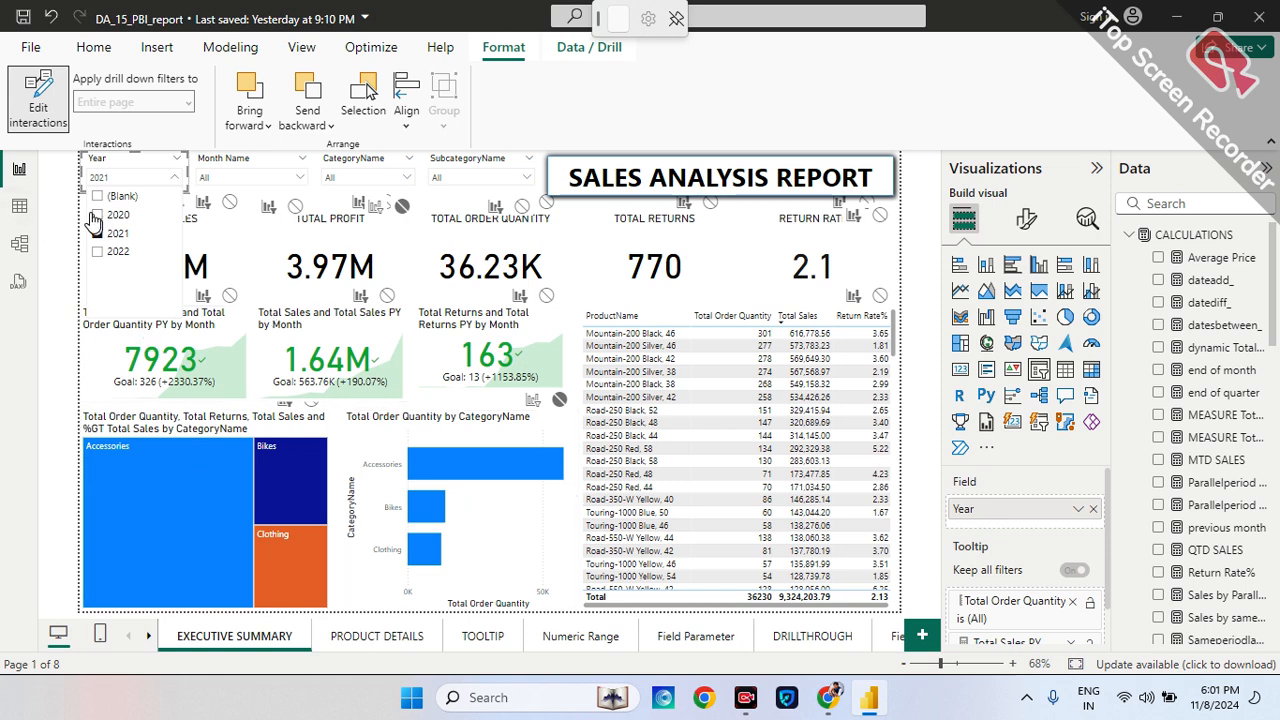
click(96, 214)
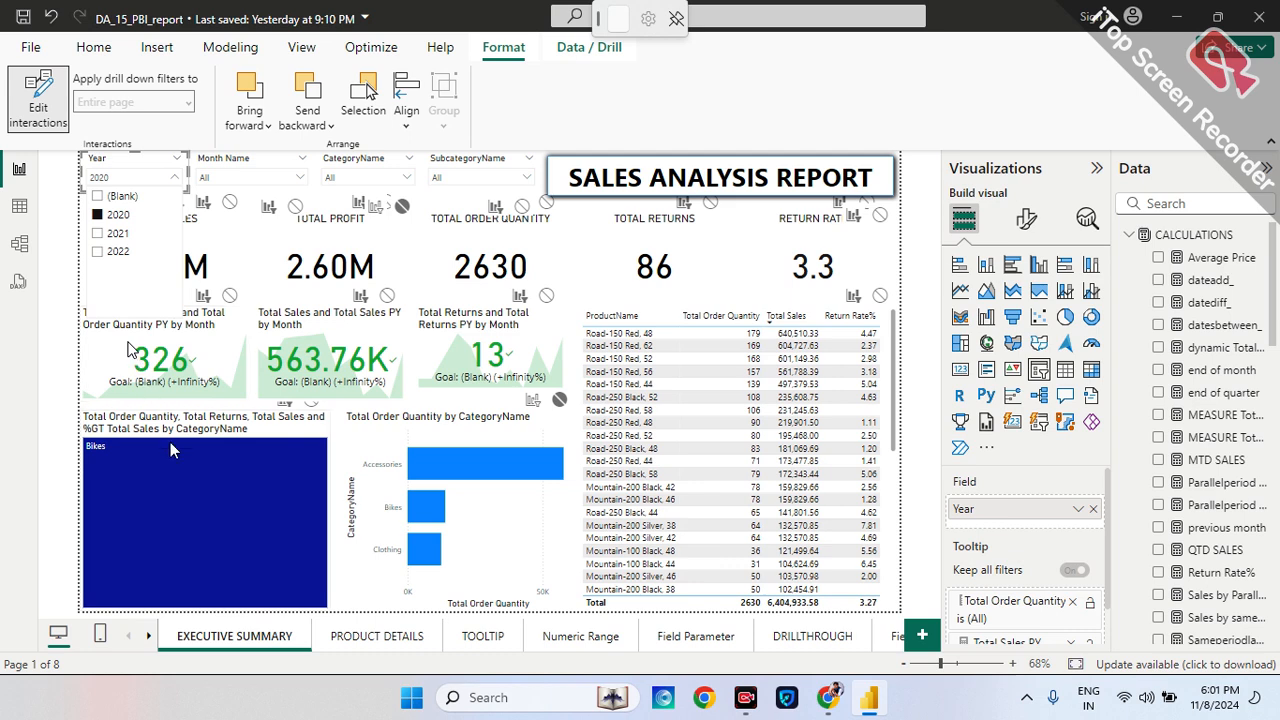
click(95, 232)
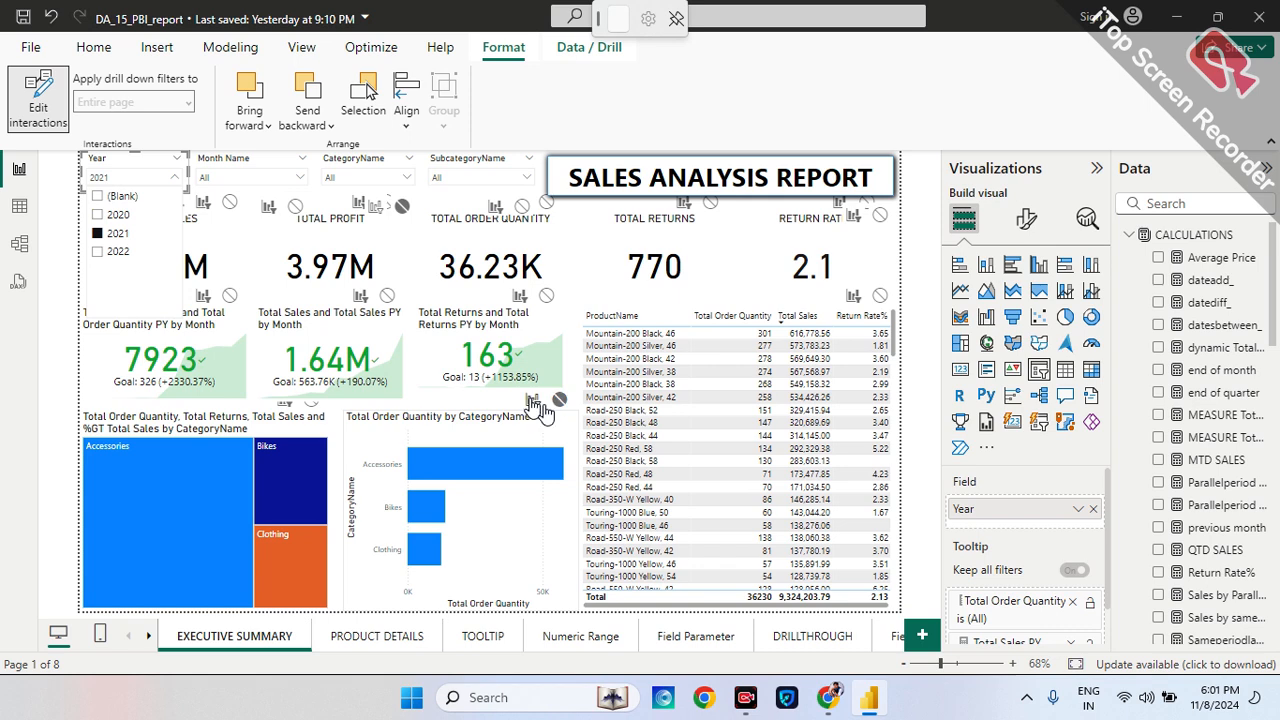
- Set the Year slicer's interaction with the Total Order Quantity by CategoryName bar chart back to Filter and test it with 2021
click(533, 402)
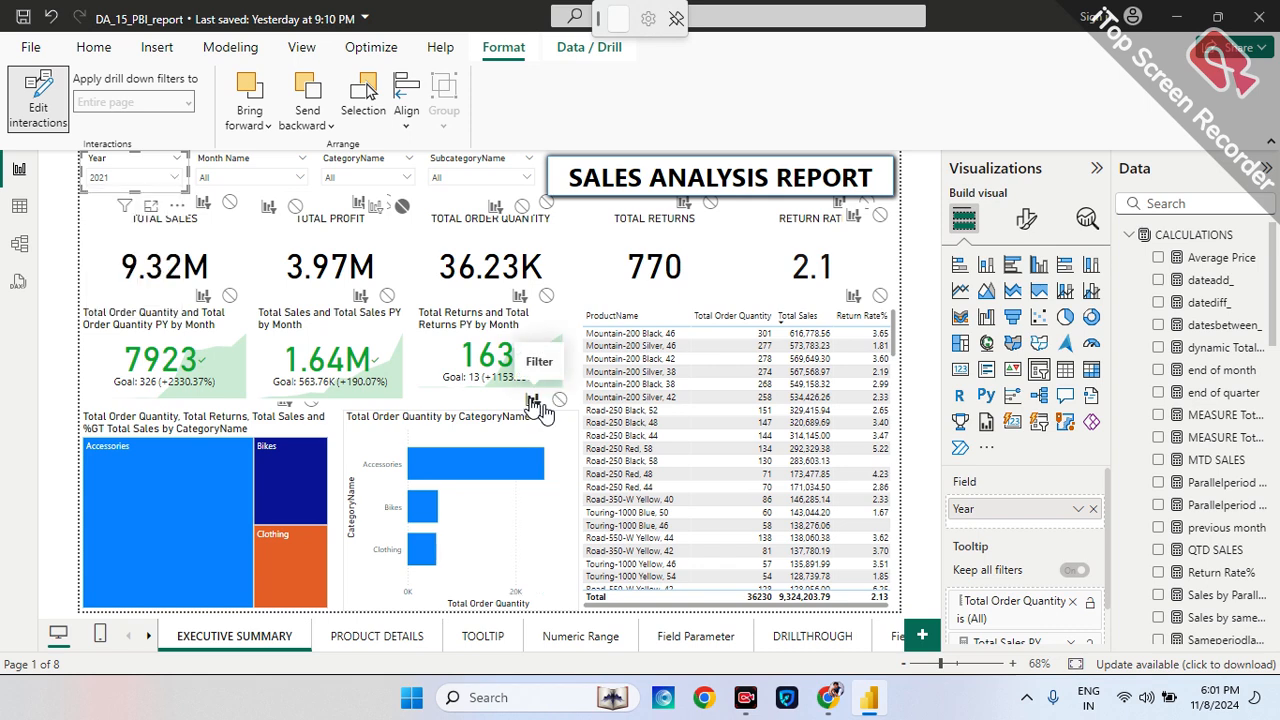
click(100, 180)
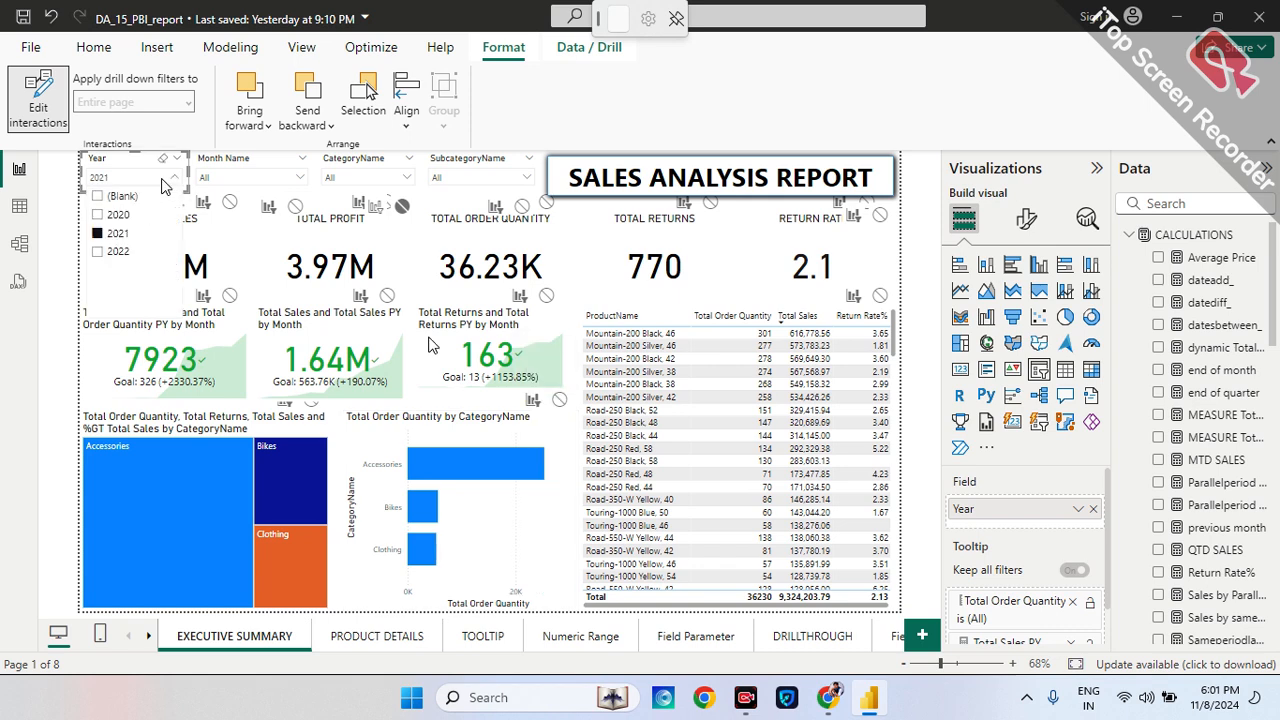
click(117, 232)
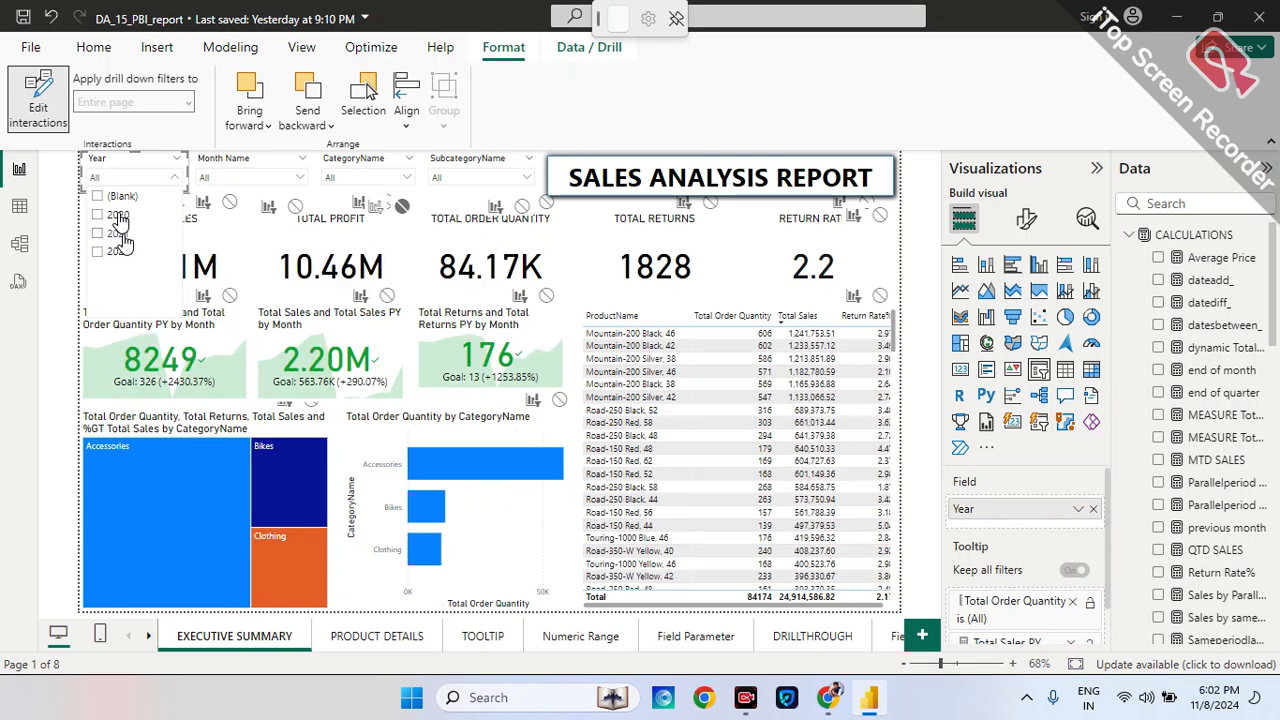
click(118, 233)
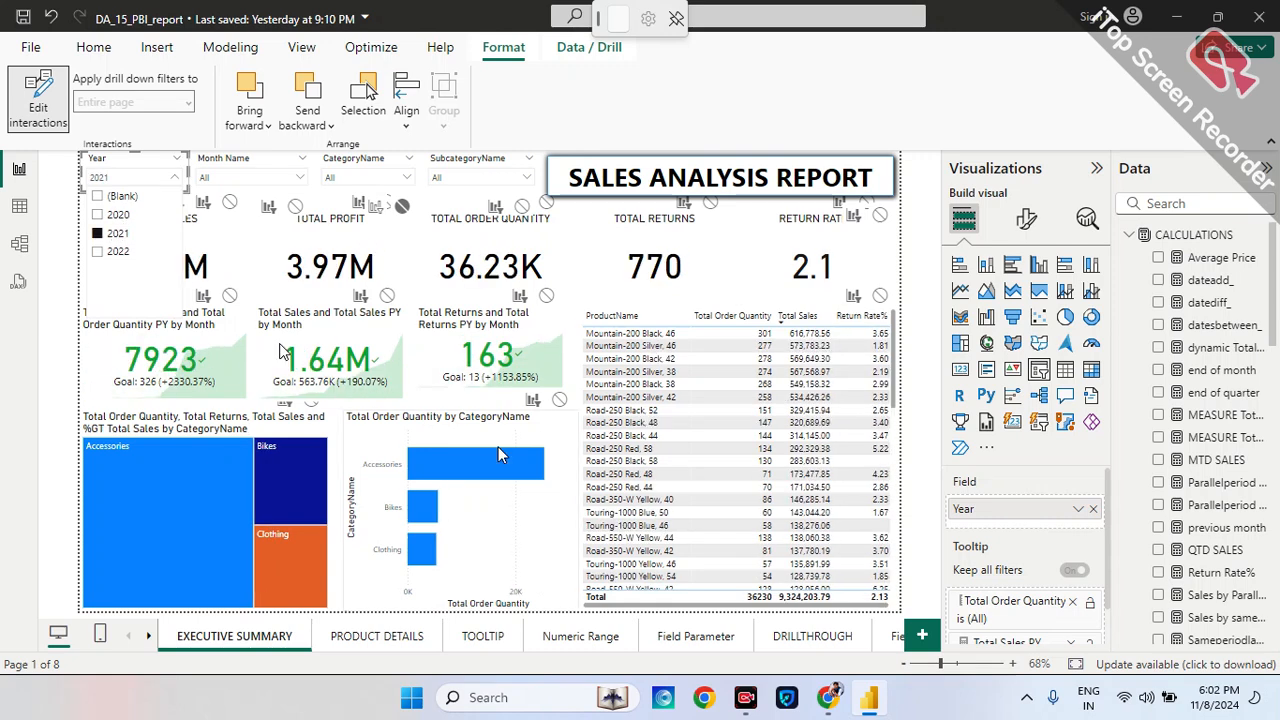
- Clear the Year slicer's selection and stop editing interactions
click(133, 142)
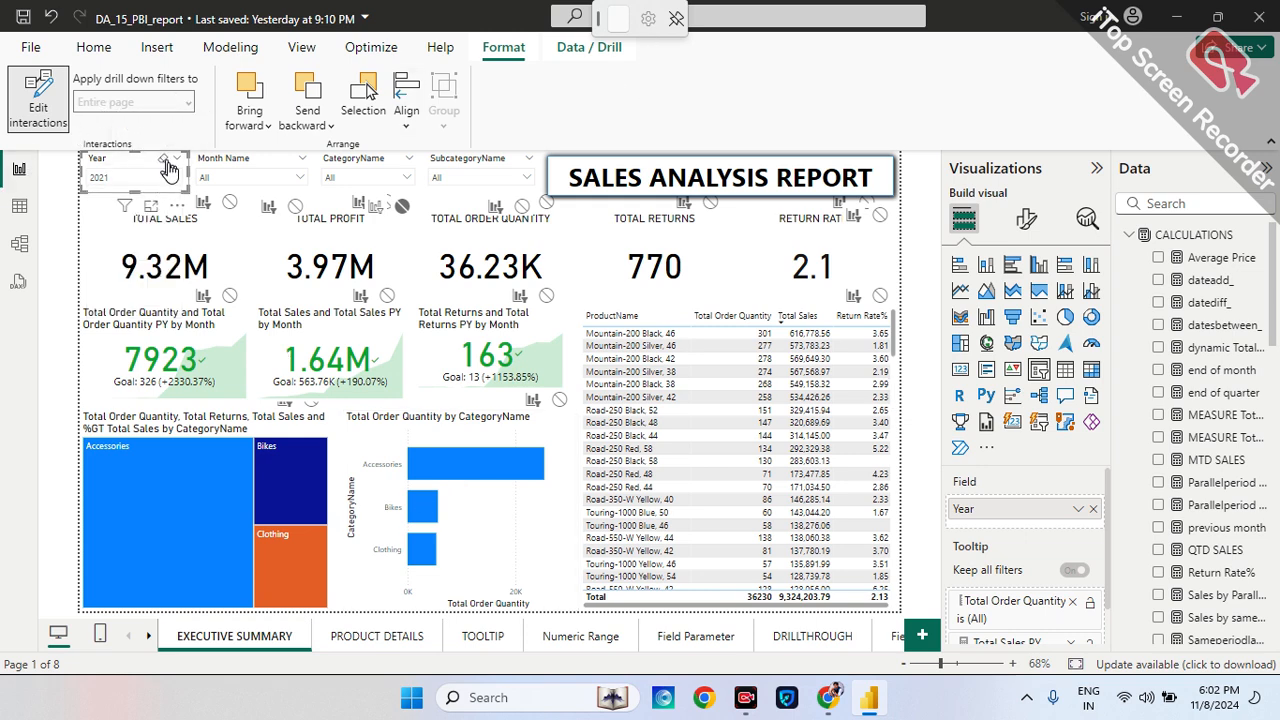
click(164, 162)
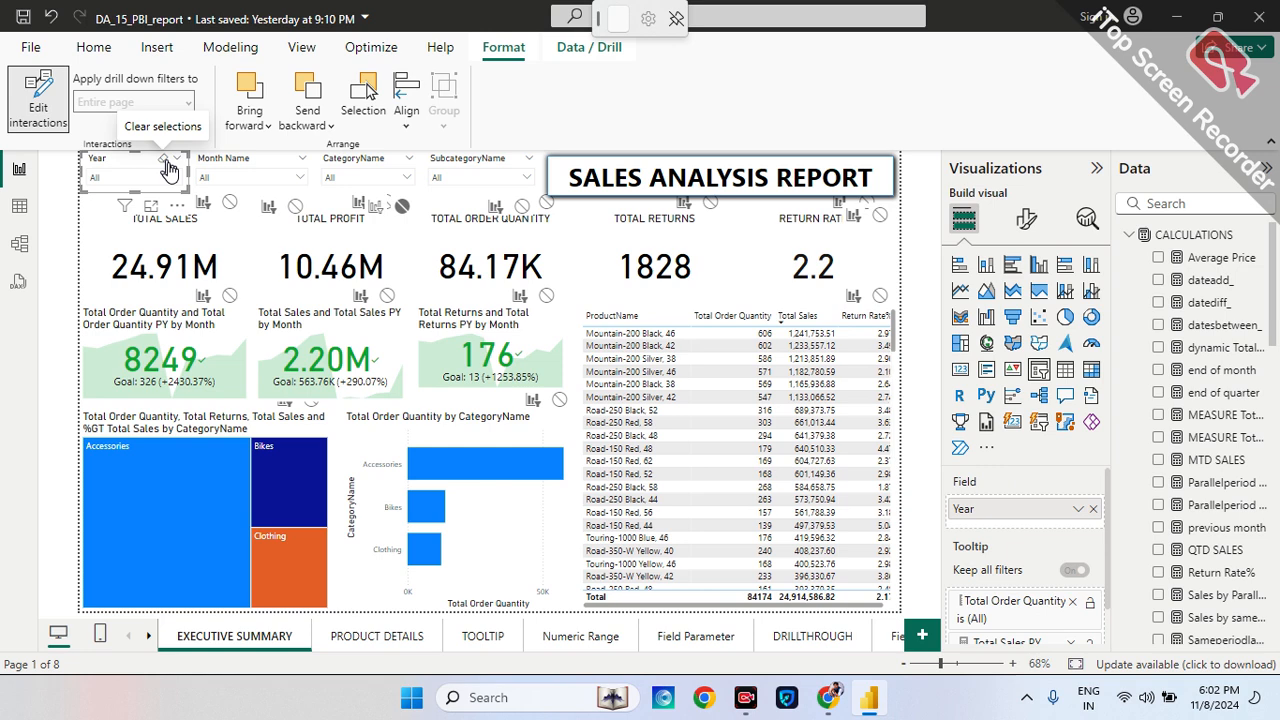
click(40, 95)
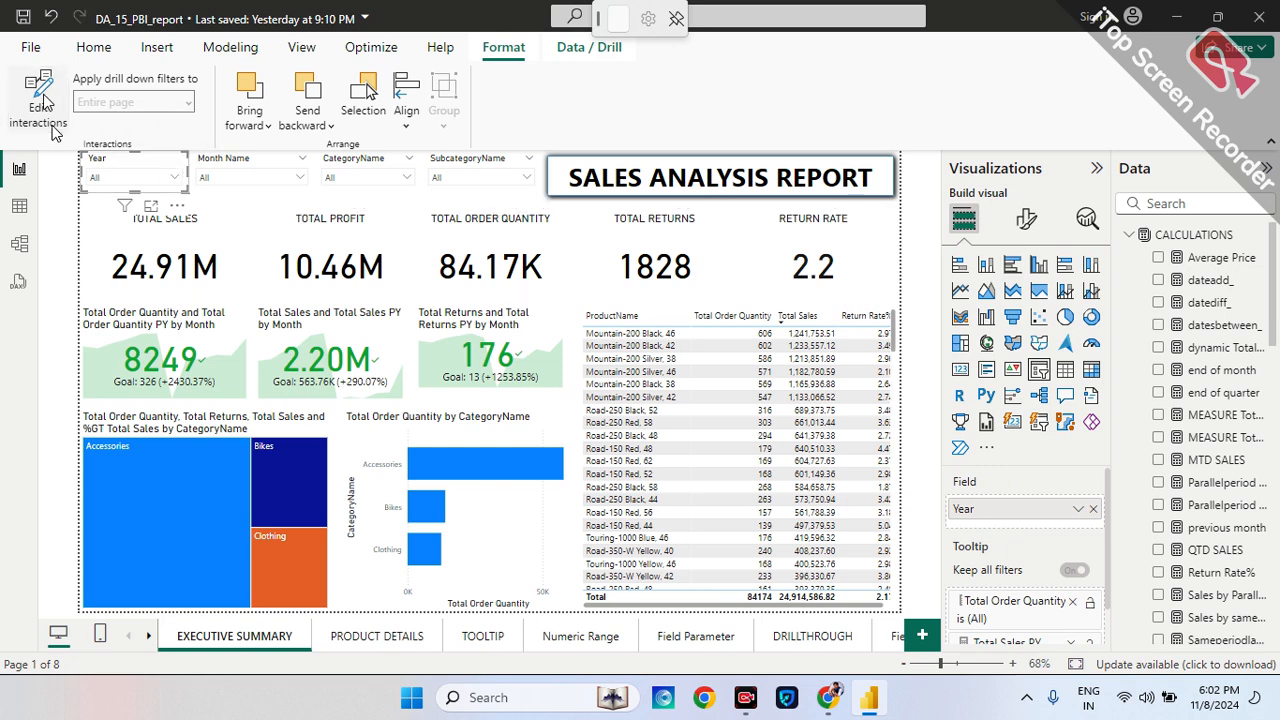
click(93, 47)
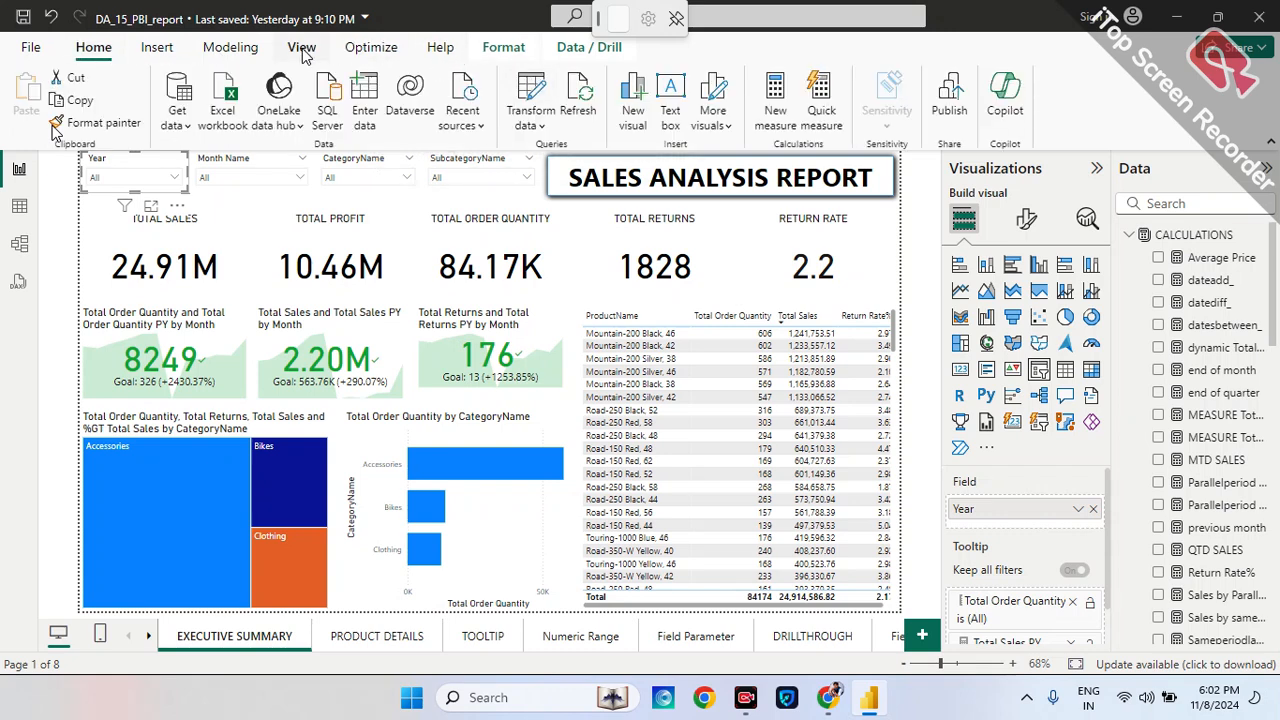
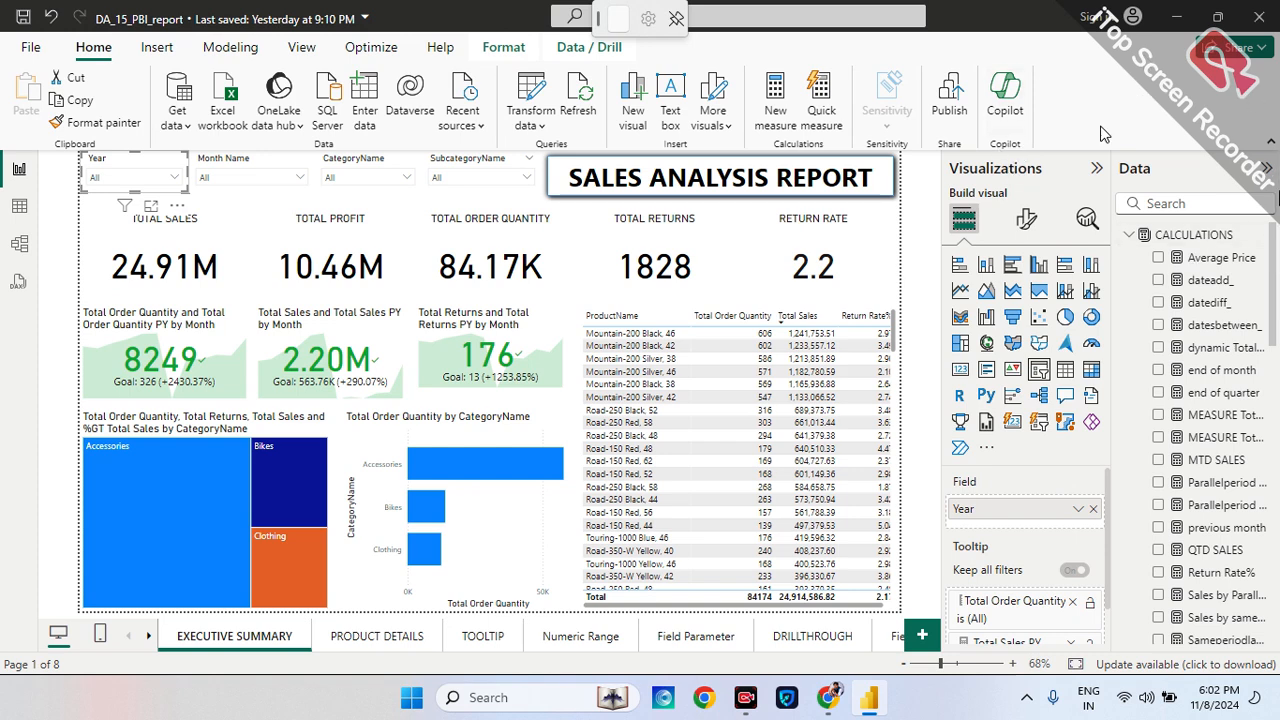
- Add a new report page between PRODUCT DETAILS and TOOLTIP and name it Map
click(922, 636)
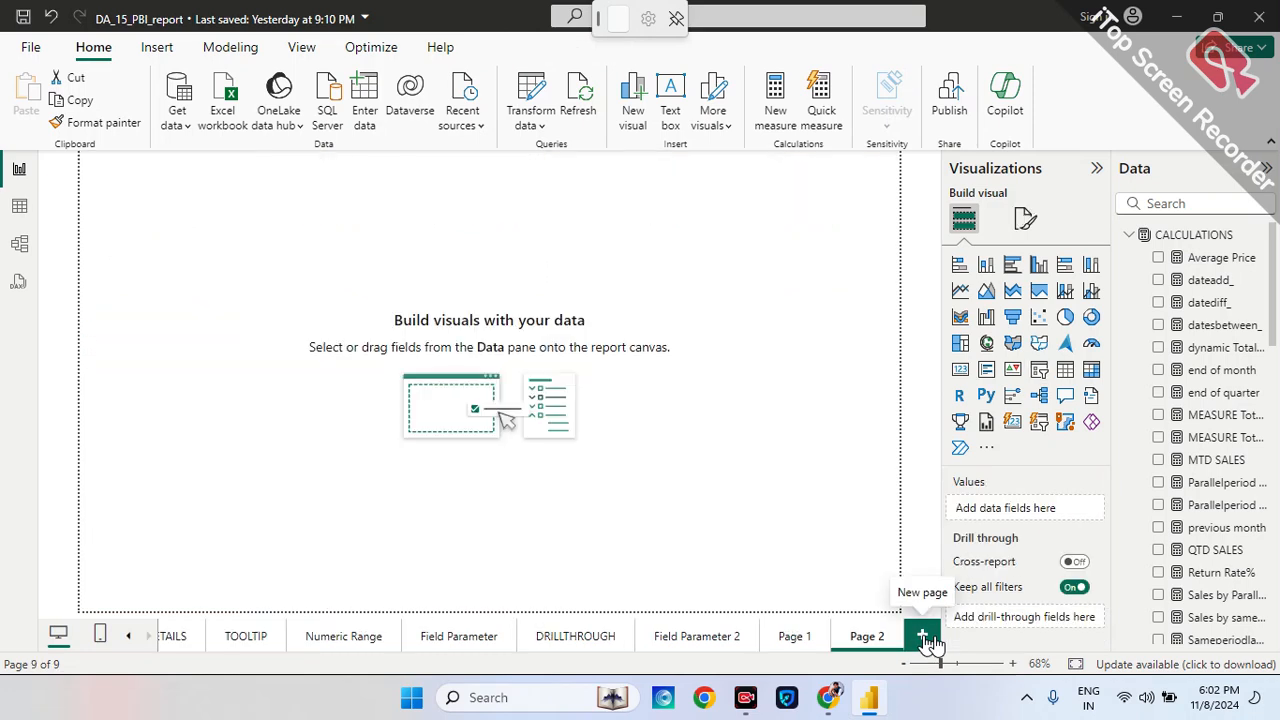
mouse_move(858, 643)
mouse_down()
mouse_move(557, 651)
mouse_move(225, 620)
mouse_move(306, 634)
mouse_move(231, 644)
mouse_up()
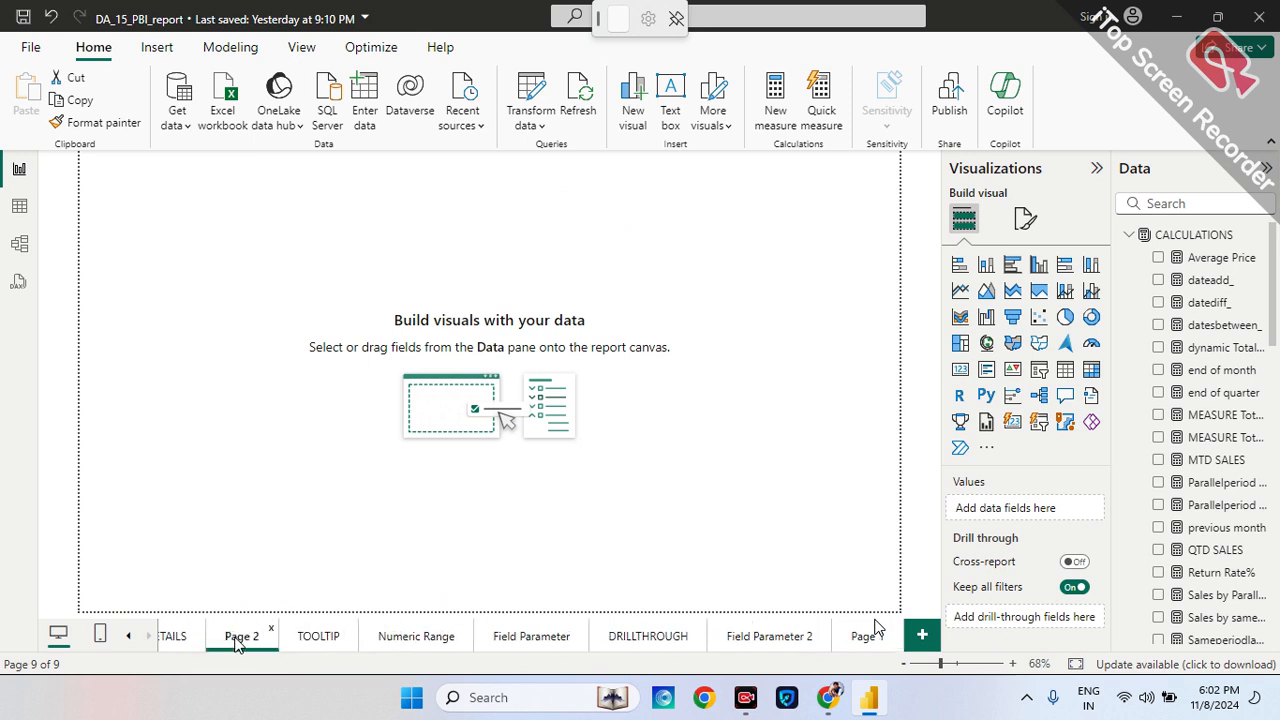
double_click(241, 636)
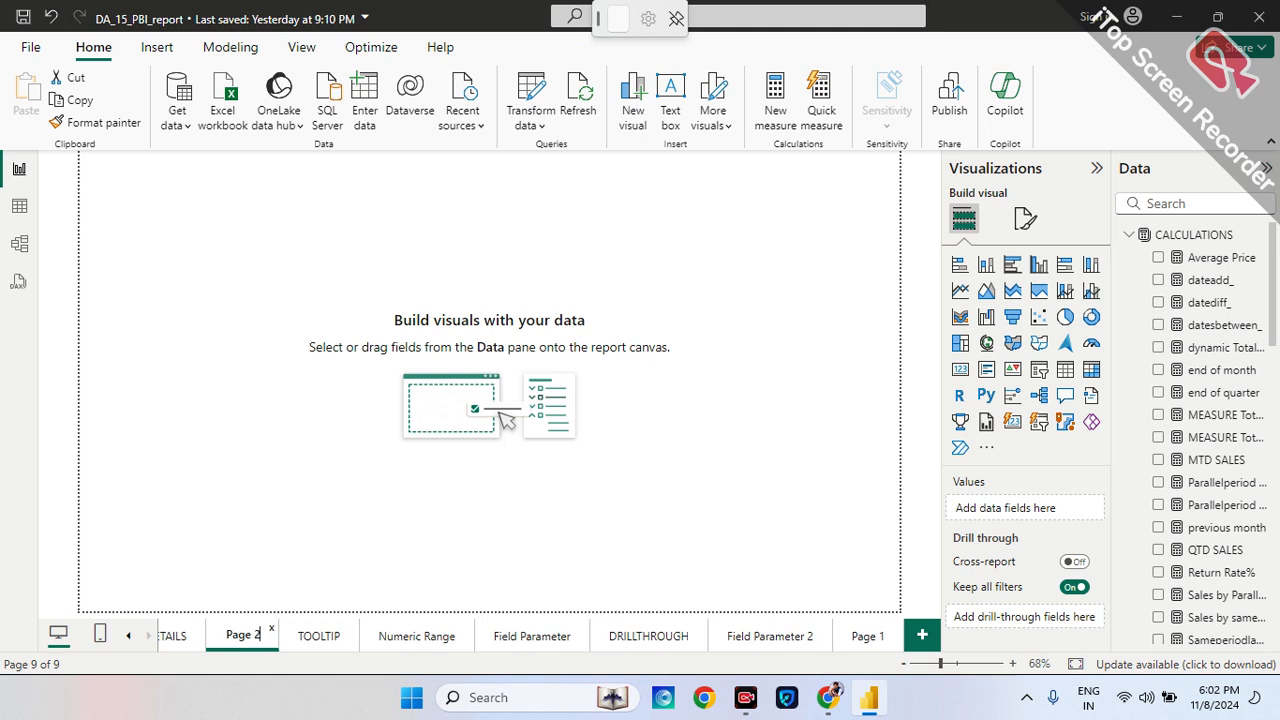
key(BackSpace)
key(BackSpace)
key(BackSpace)
key(BackSpace)
key(BackSpace)
key(BackSpace)
text(Map)
key(Return)
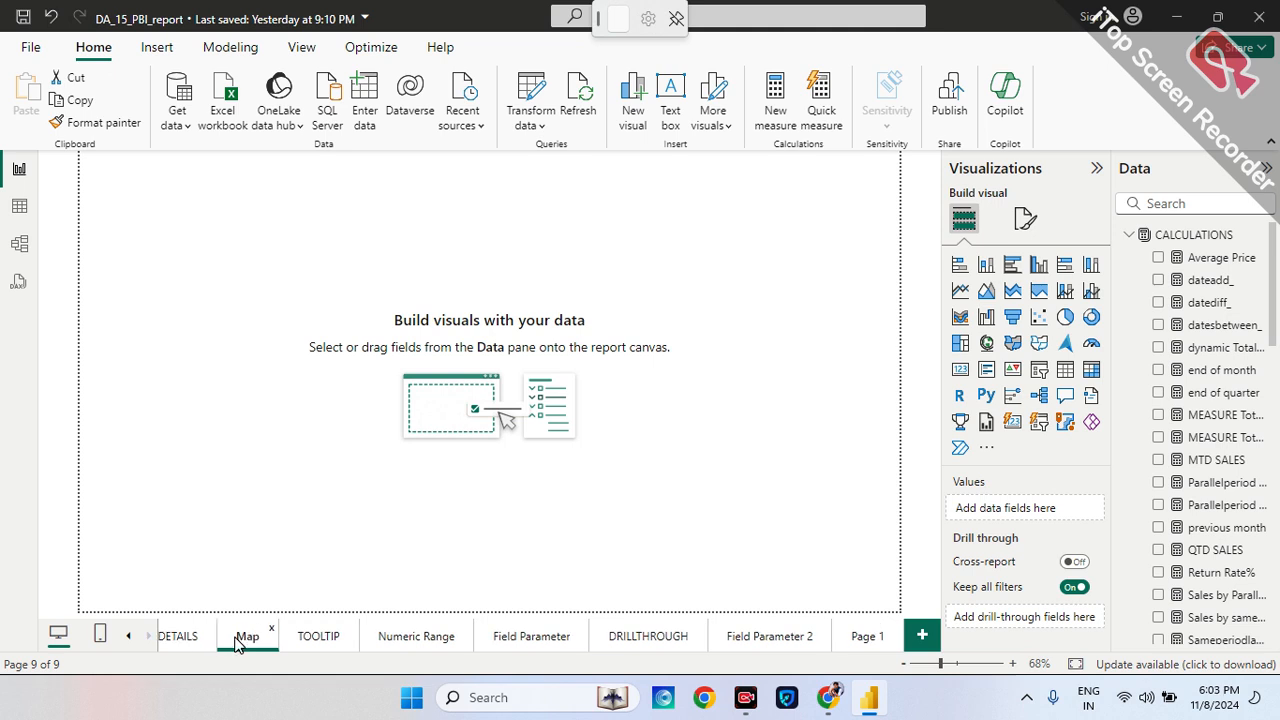
- Insert a map visual on the Map page, enlarge it to nearly fill the canvas and align it to the page's lower edge
click(990, 348)
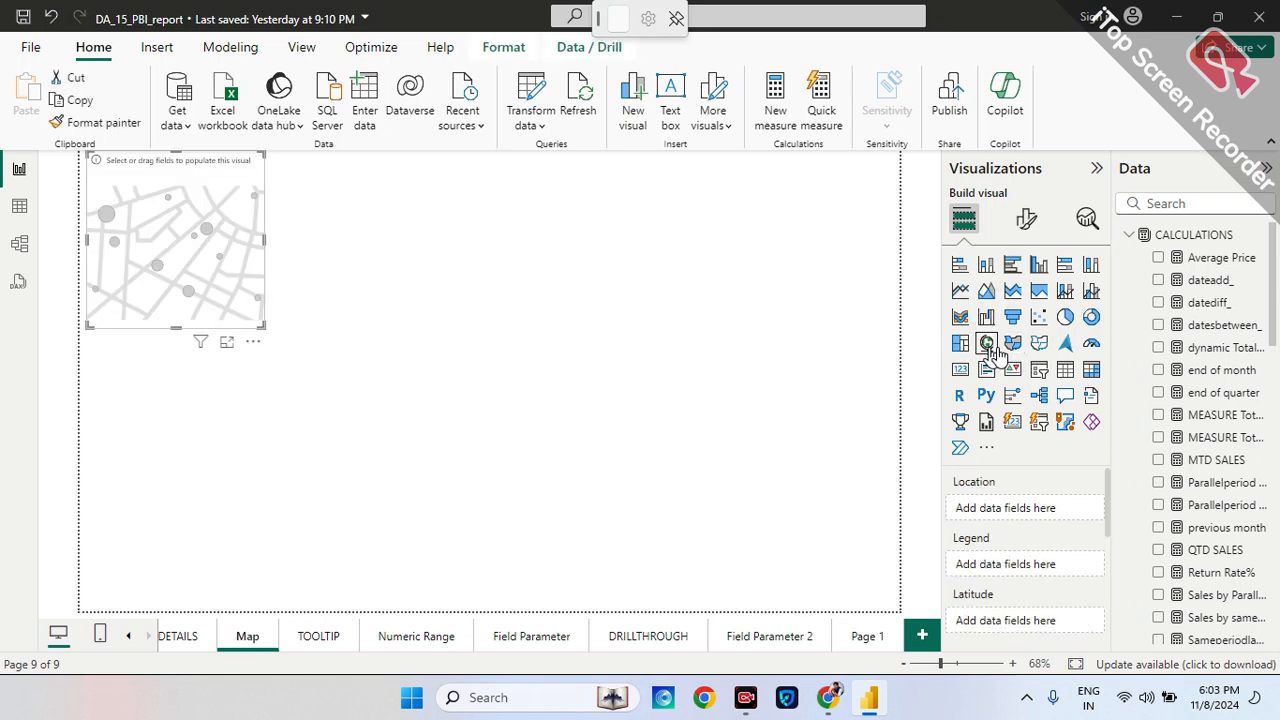
drag(261, 322, 880, 580)
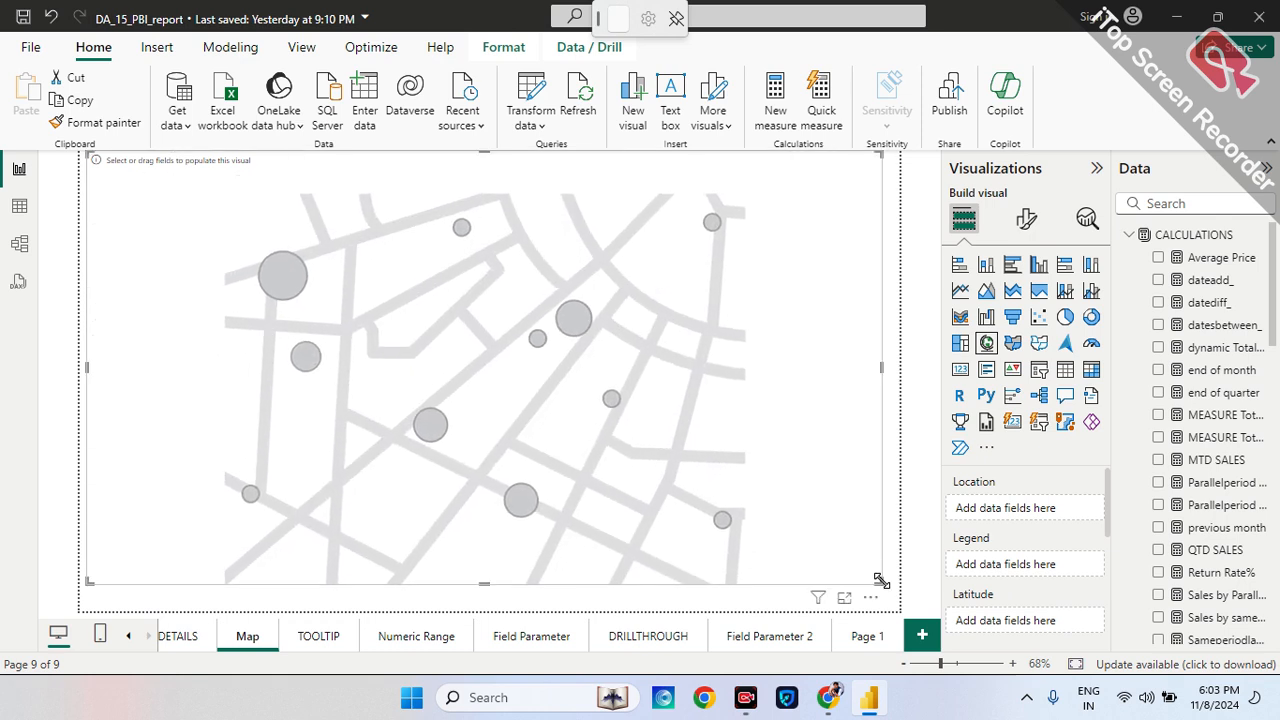
drag(807, 330, 806, 364)
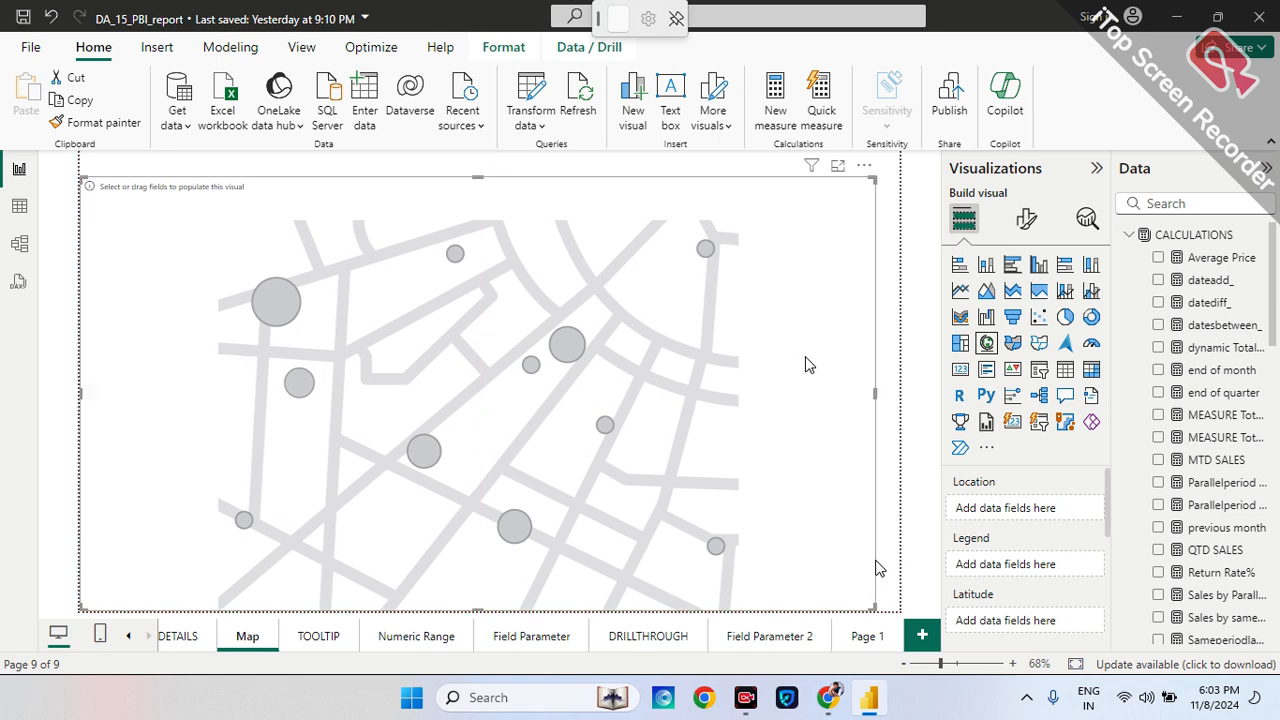
click(888, 390)
- Collapse the CALCULATIONS and Calendar Lookup field lists and display the Territory Lookup table's data in Table view
click(1128, 236)
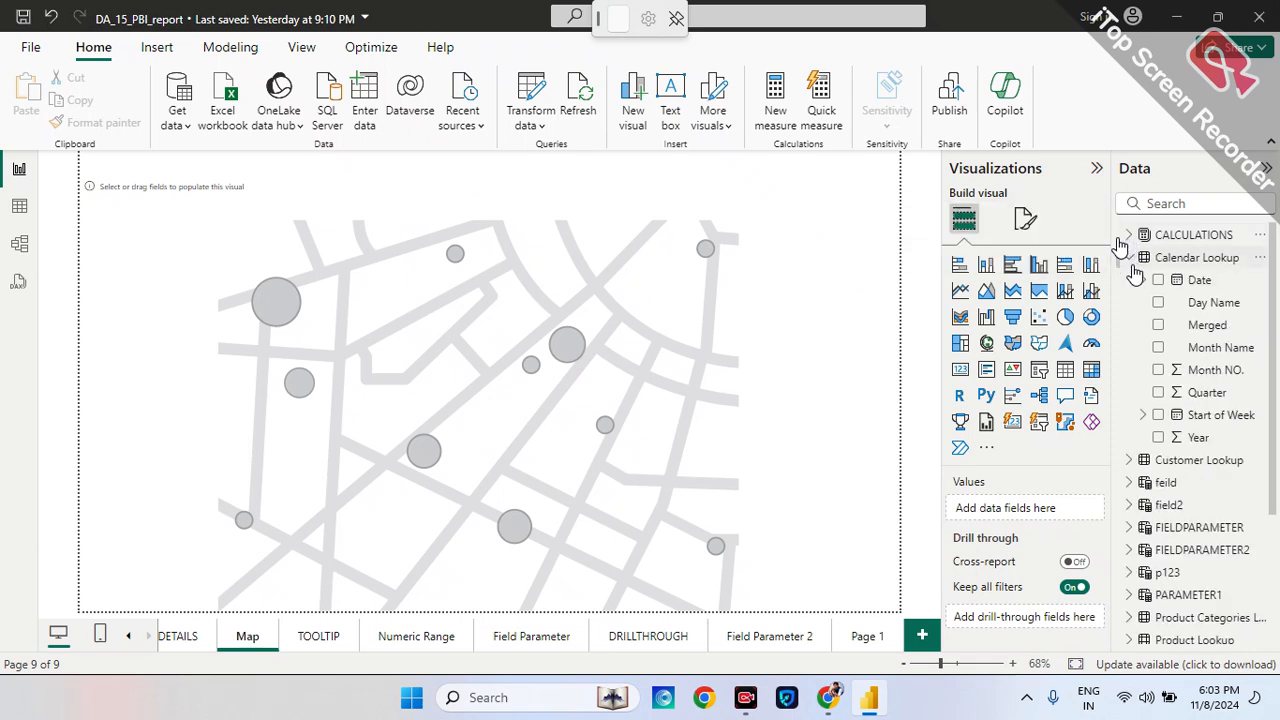
click(1130, 258)
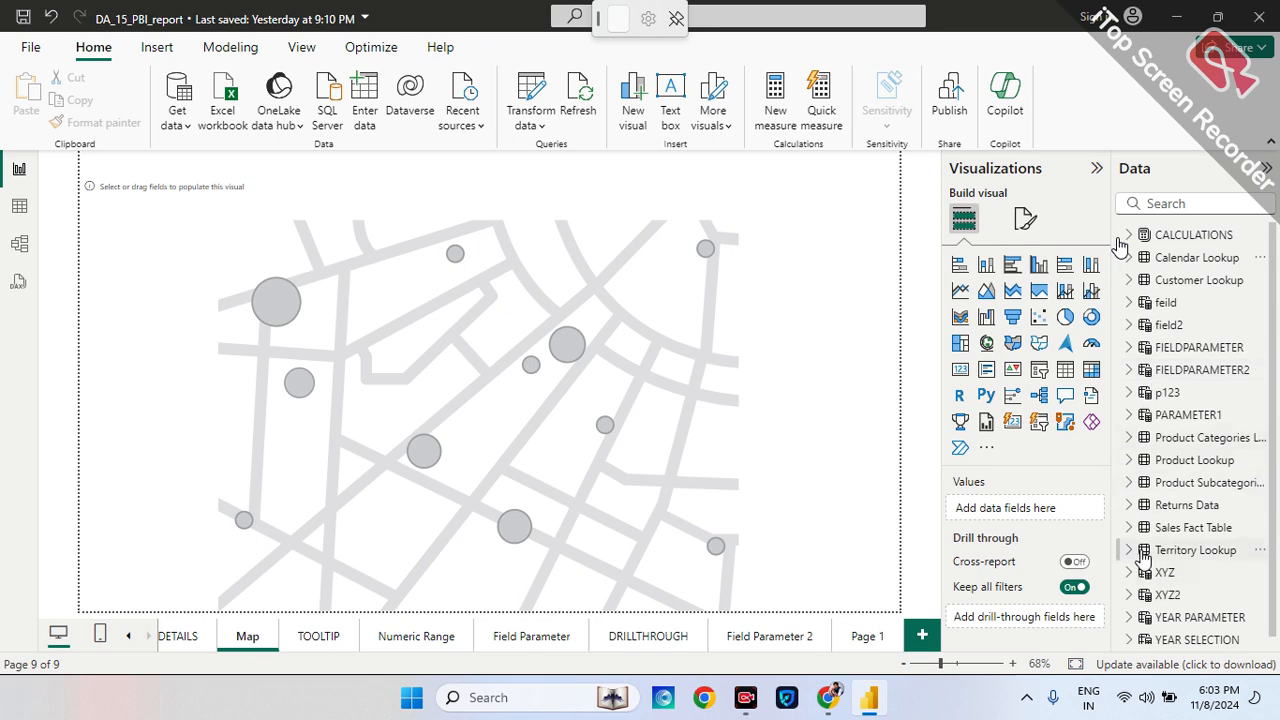
click(12, 210)
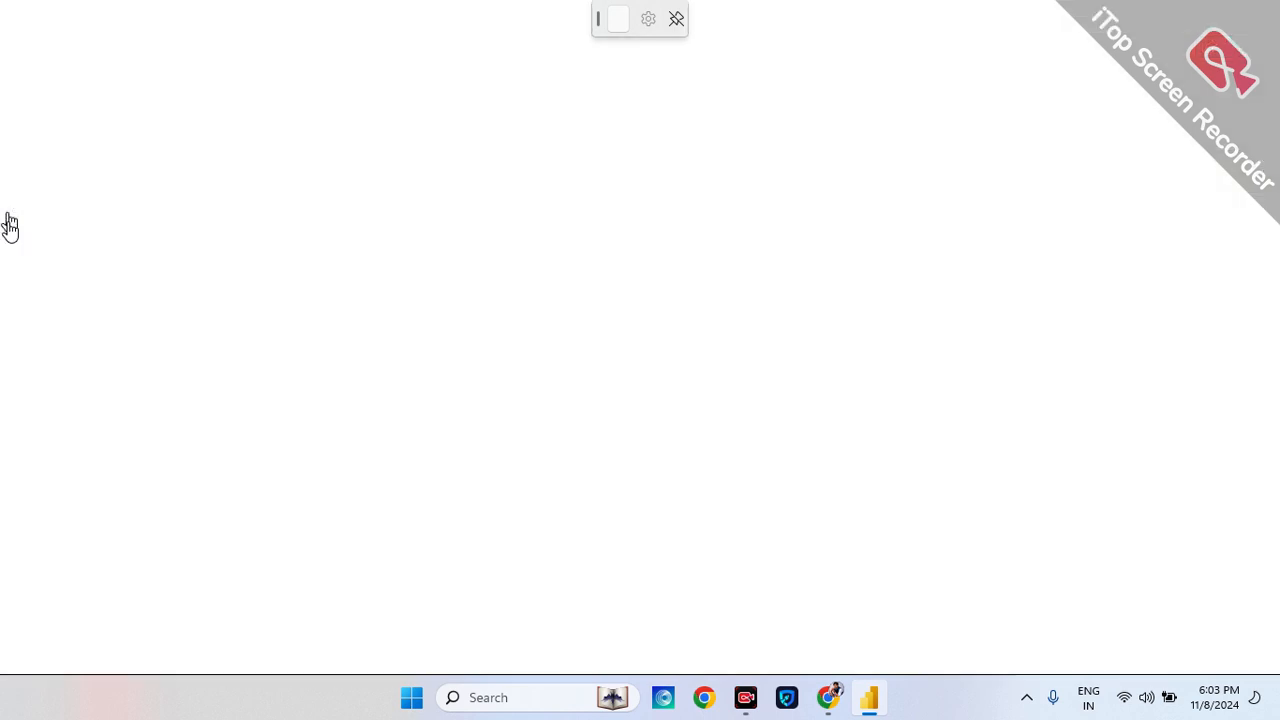
scroll(1117, 585, down, 15)
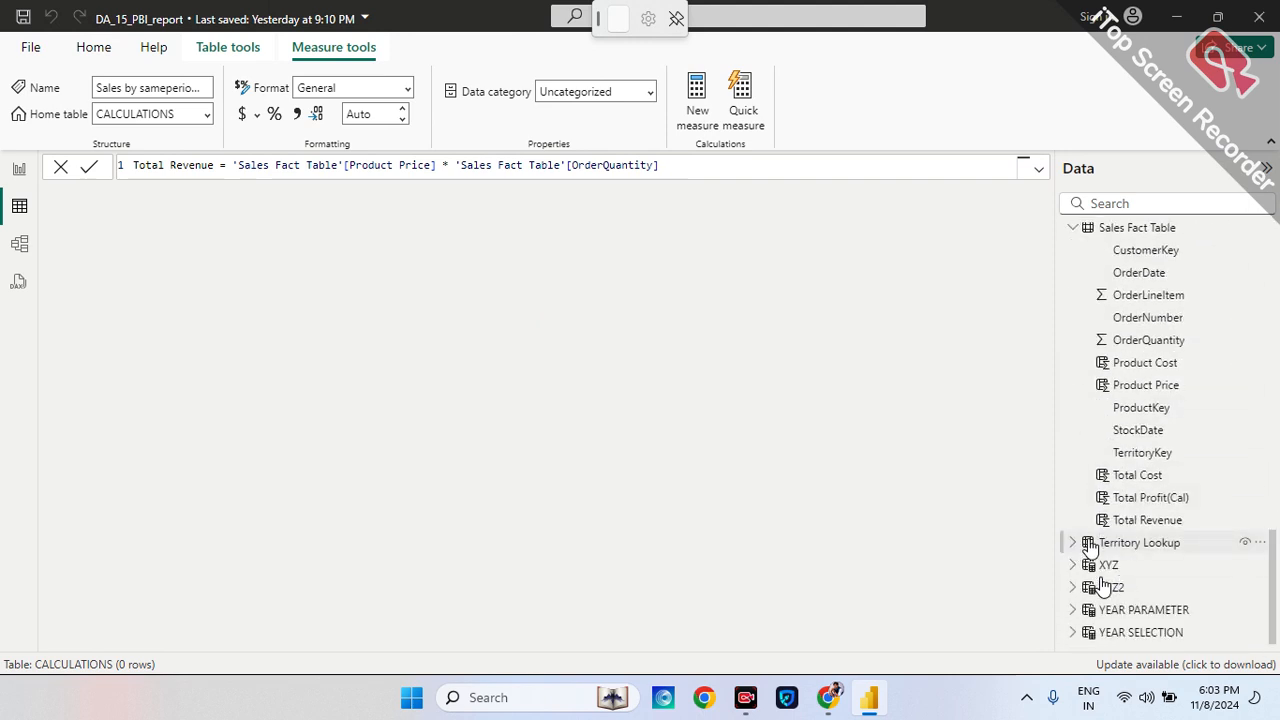
click(1090, 545)
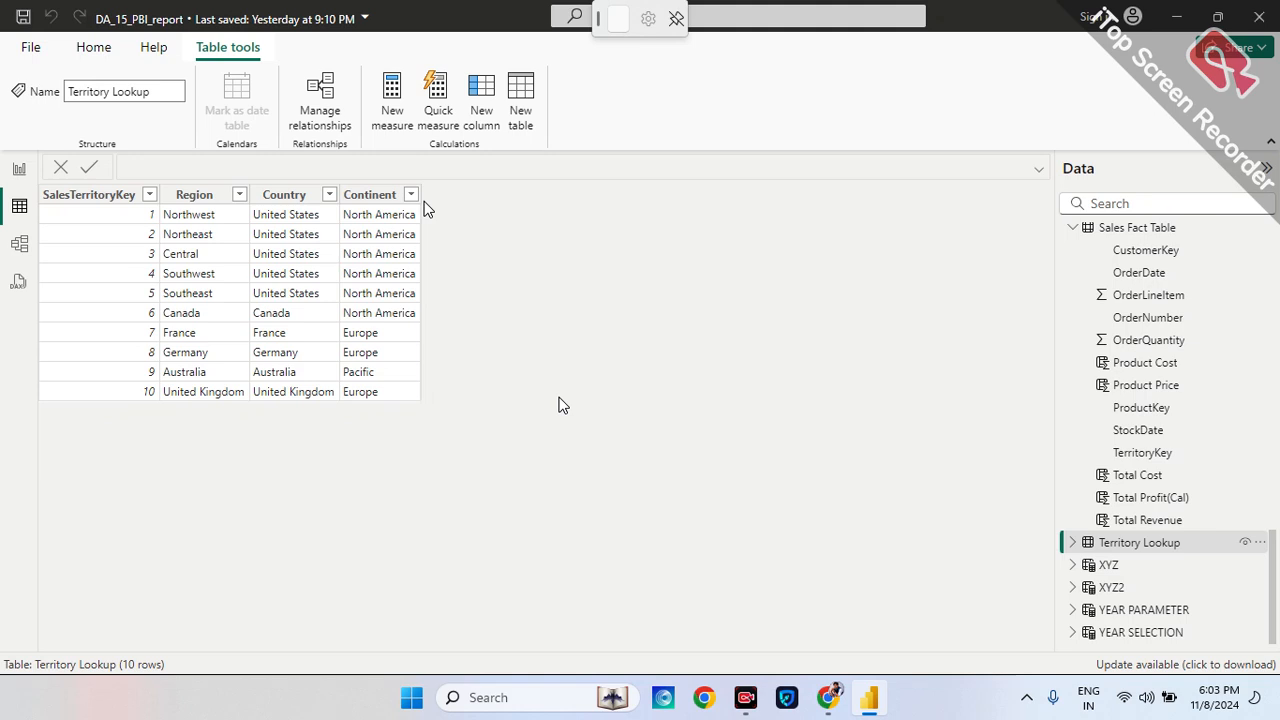
- Set the data category of the Territory Lookup table's Country column to Country
click(293, 199)
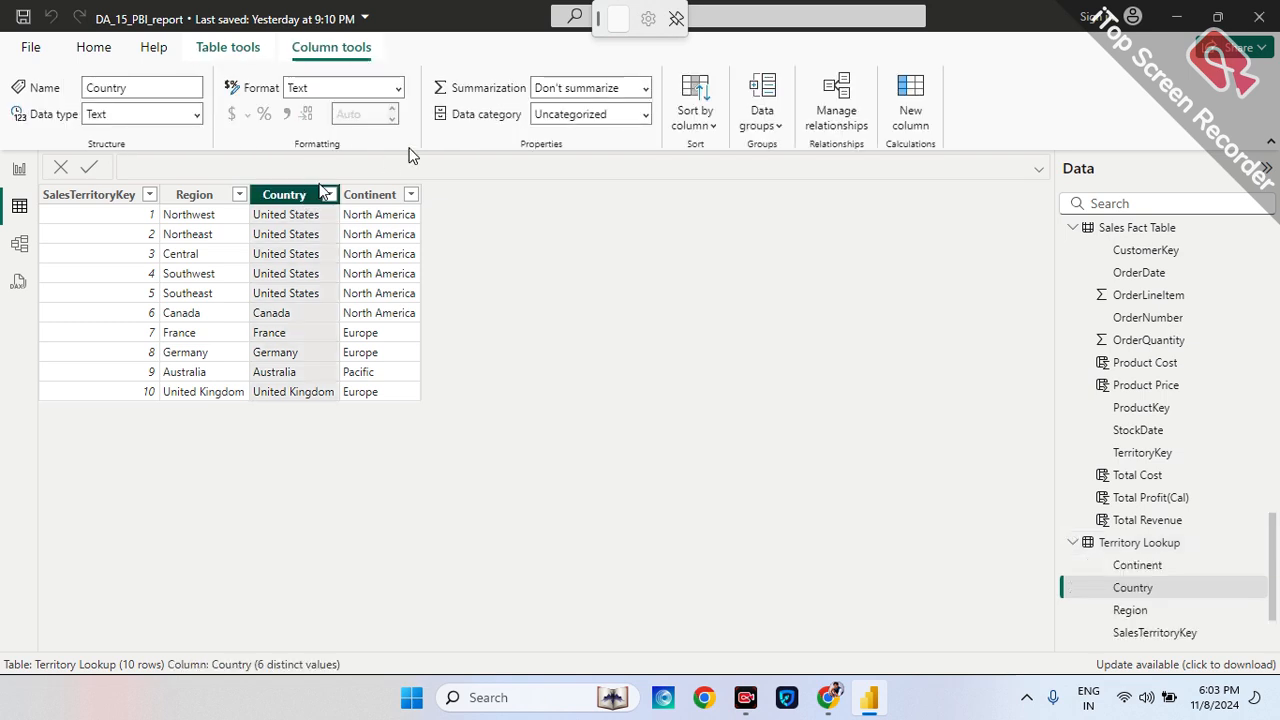
click(645, 118)
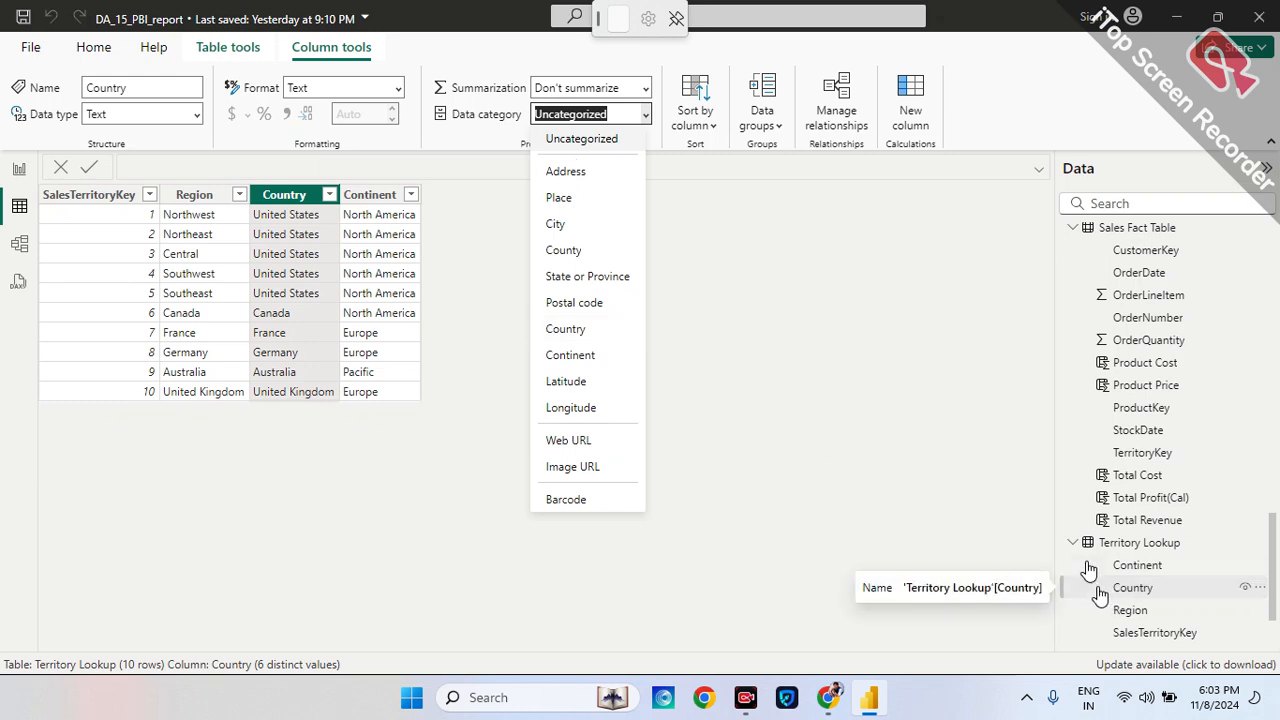
click(584, 332)
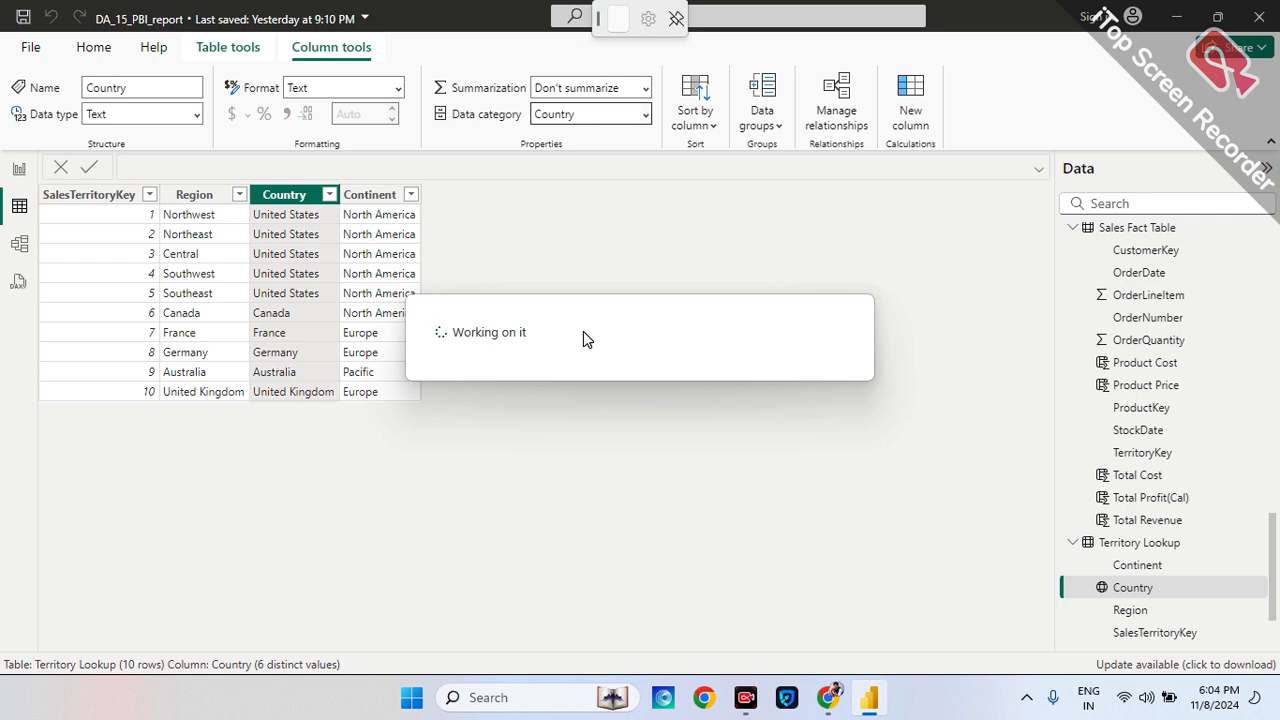
click(1104, 592)
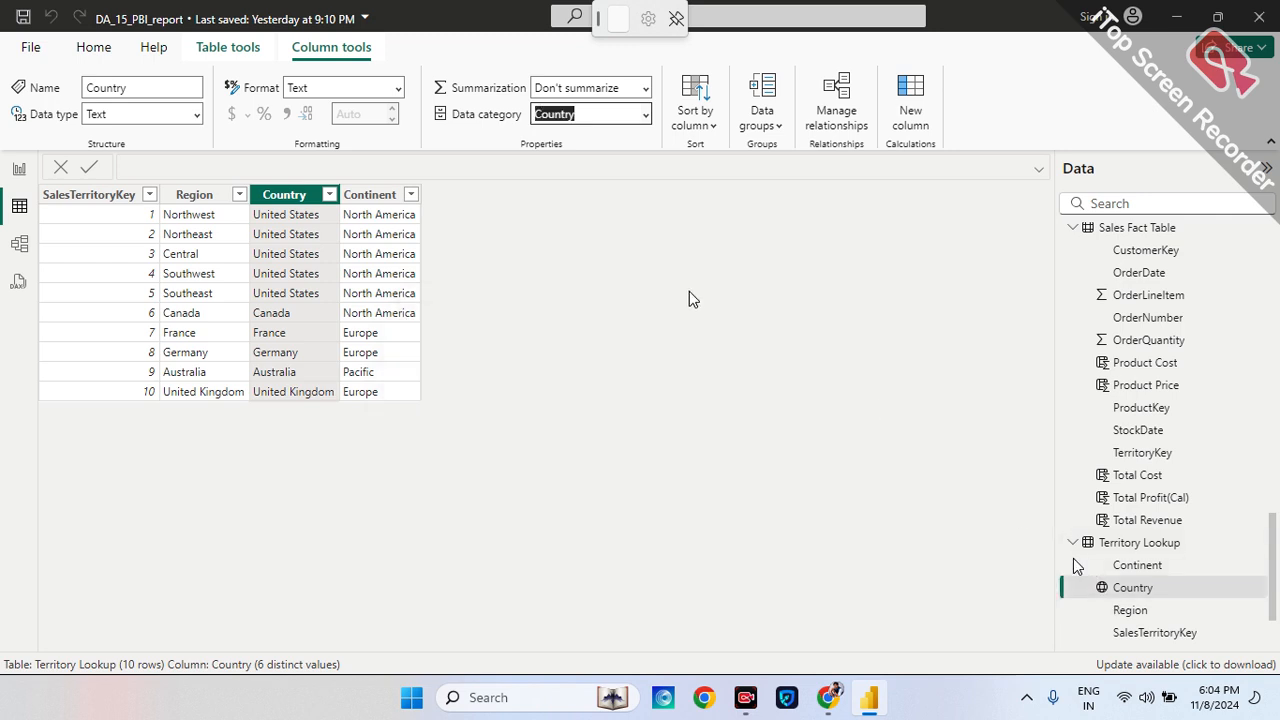
- Set the data category of the Territory Lookup table's Continent column to Continent
click(360, 196)
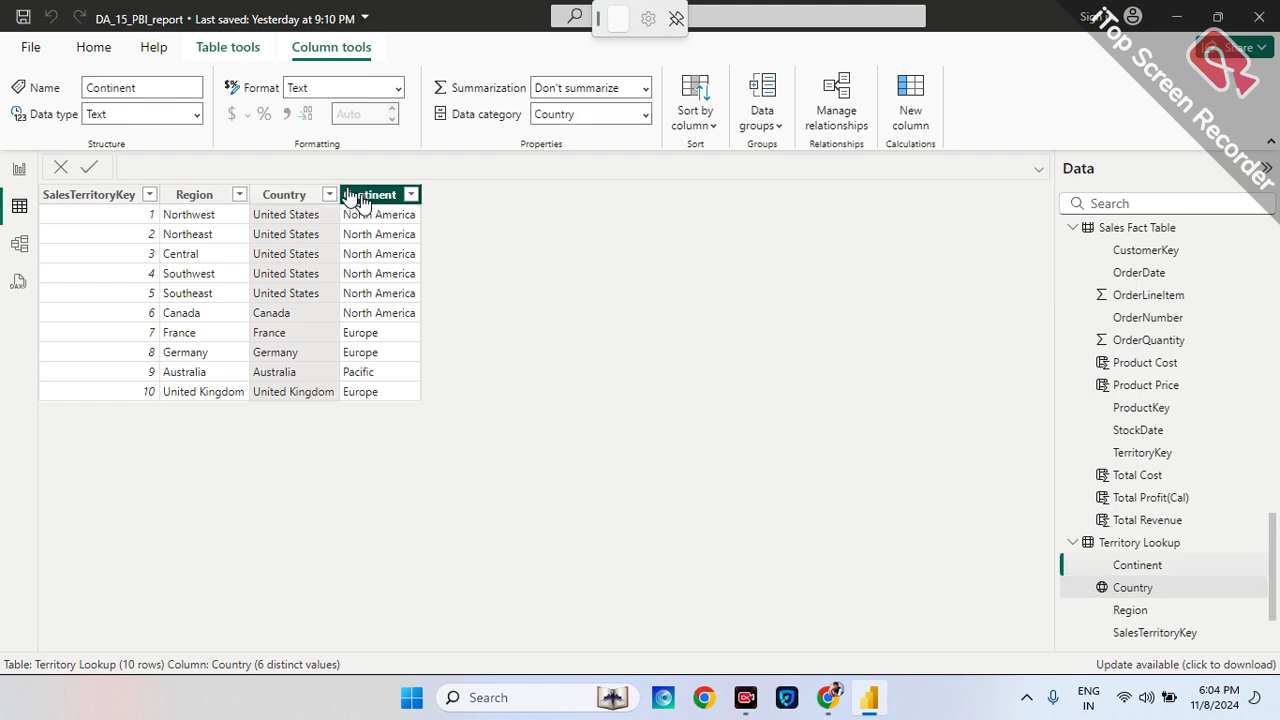
click(645, 116)
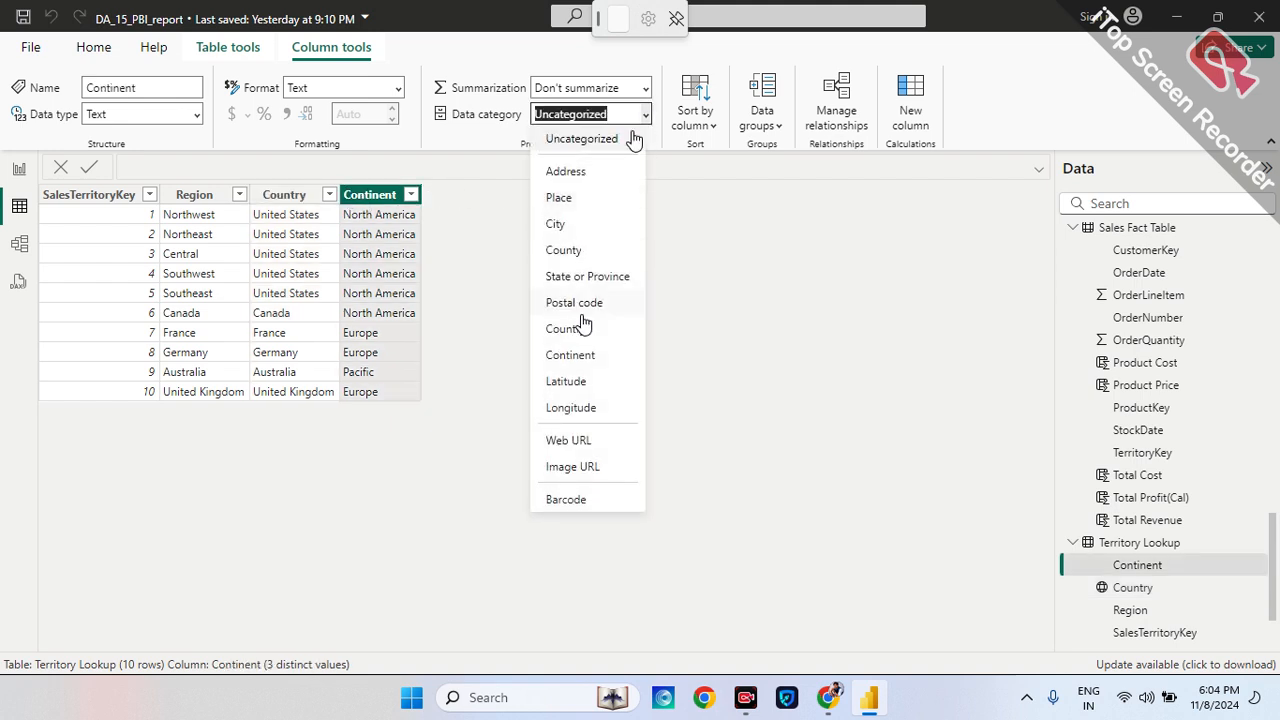
click(594, 355)
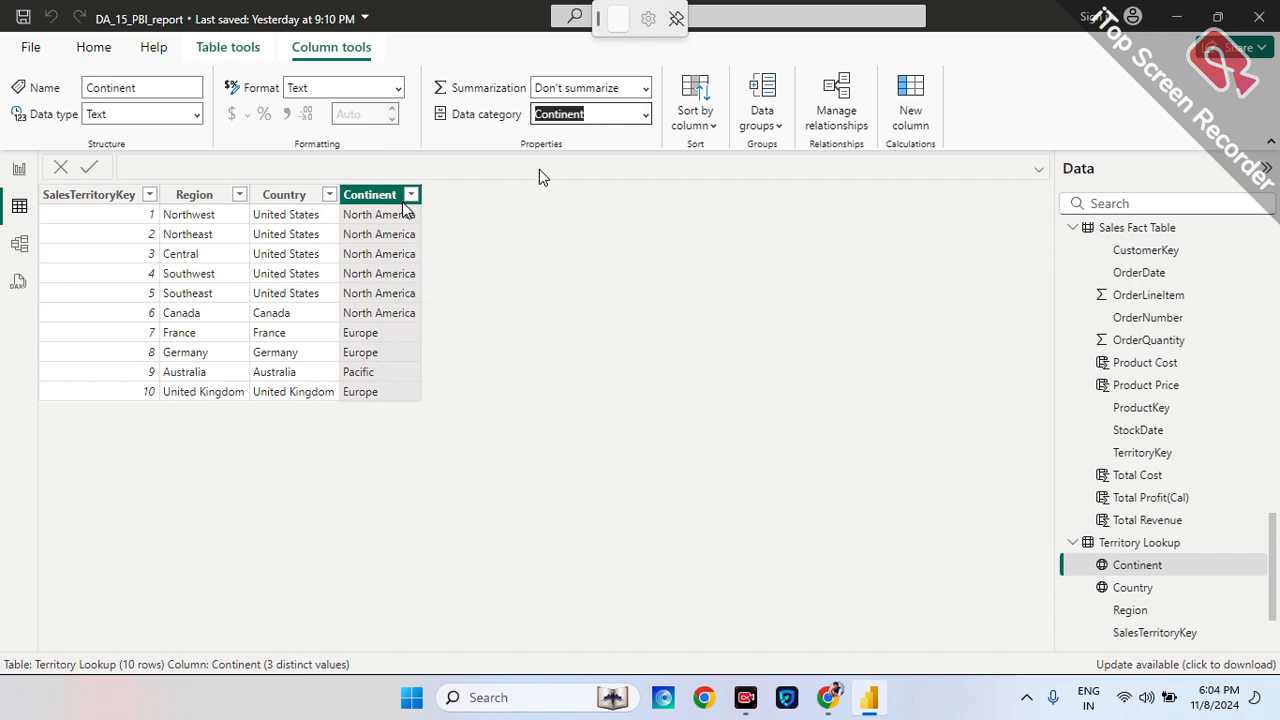
click(566, 219)
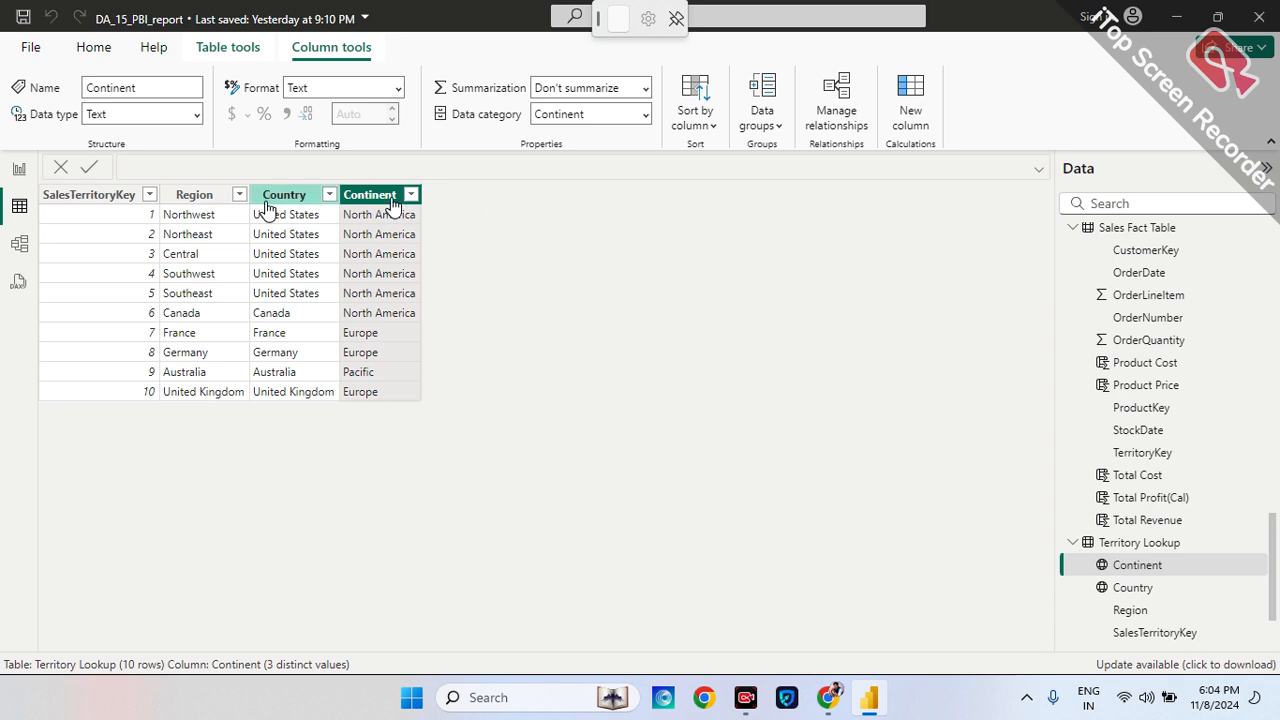
- Examine the data category options available for the Region column without choosing one
click(215, 196)
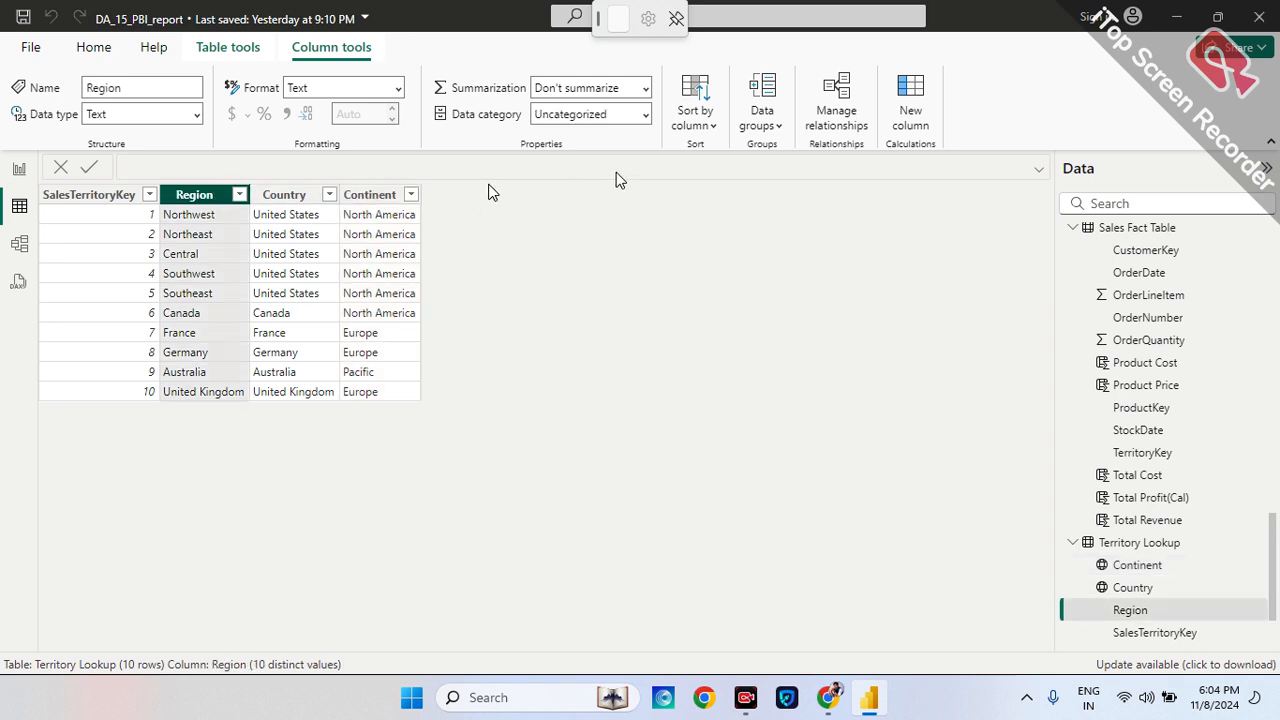
click(645, 114)
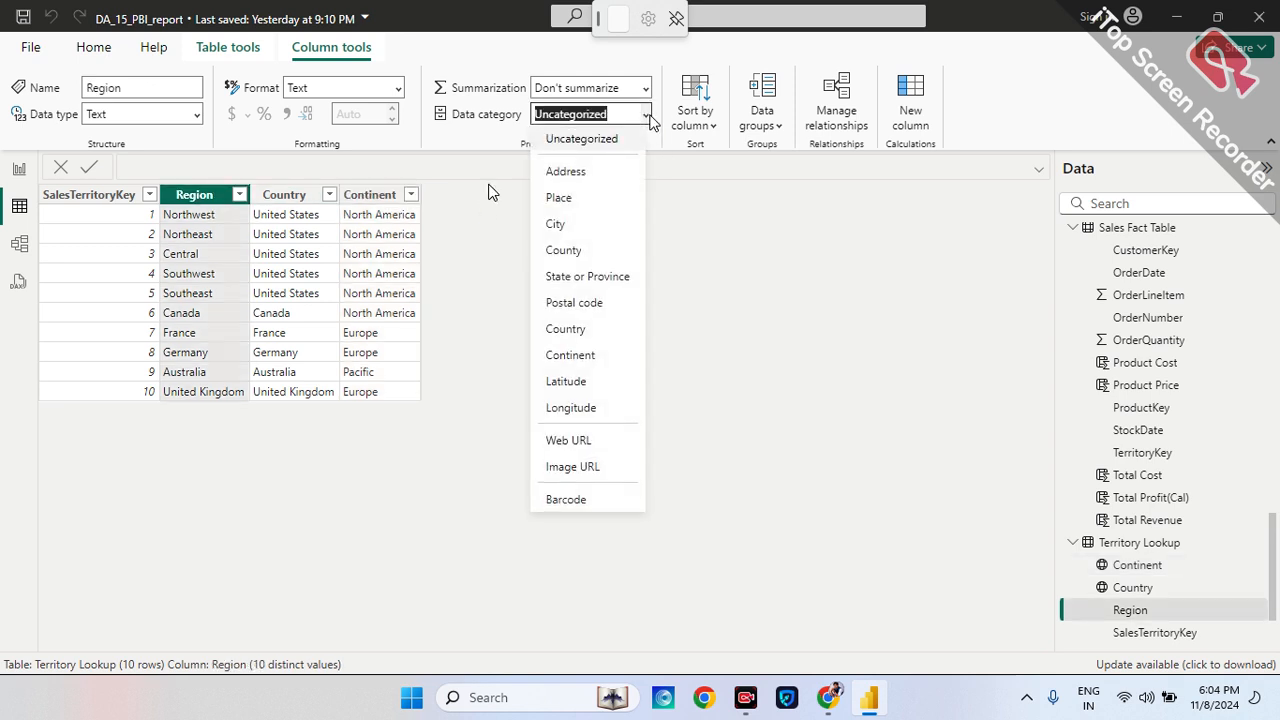
click(762, 414)
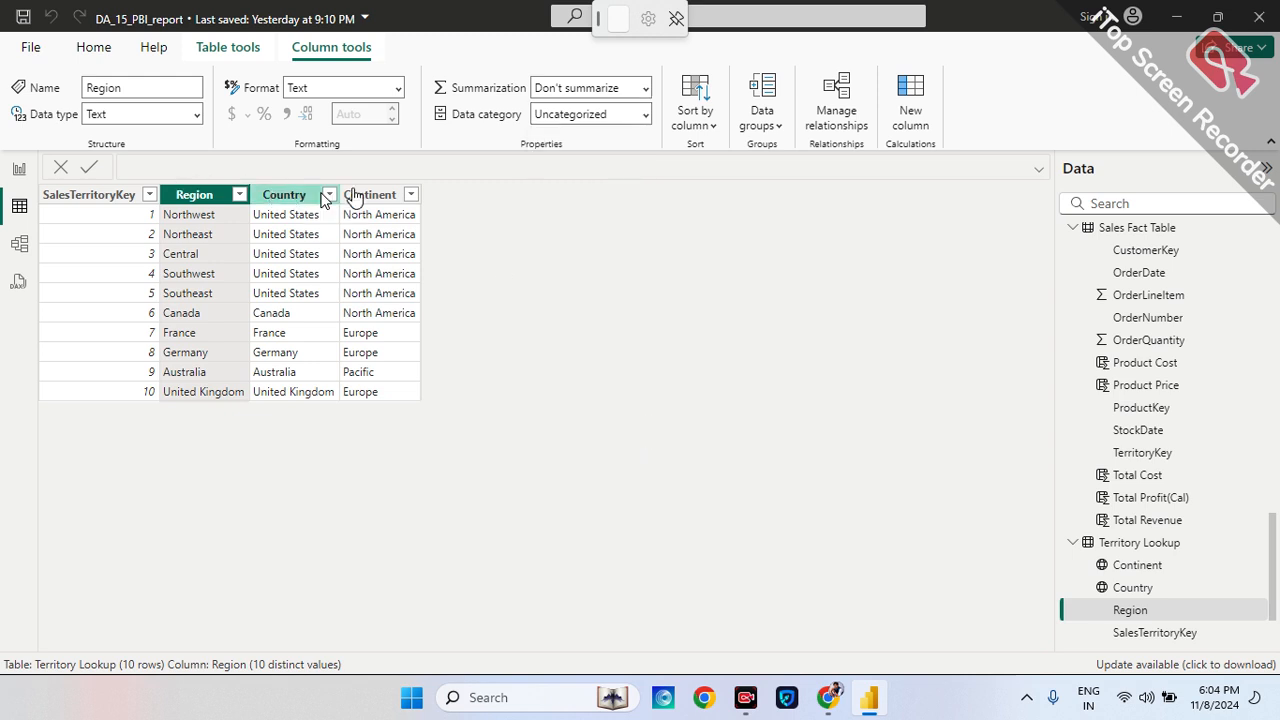
click(645, 114)
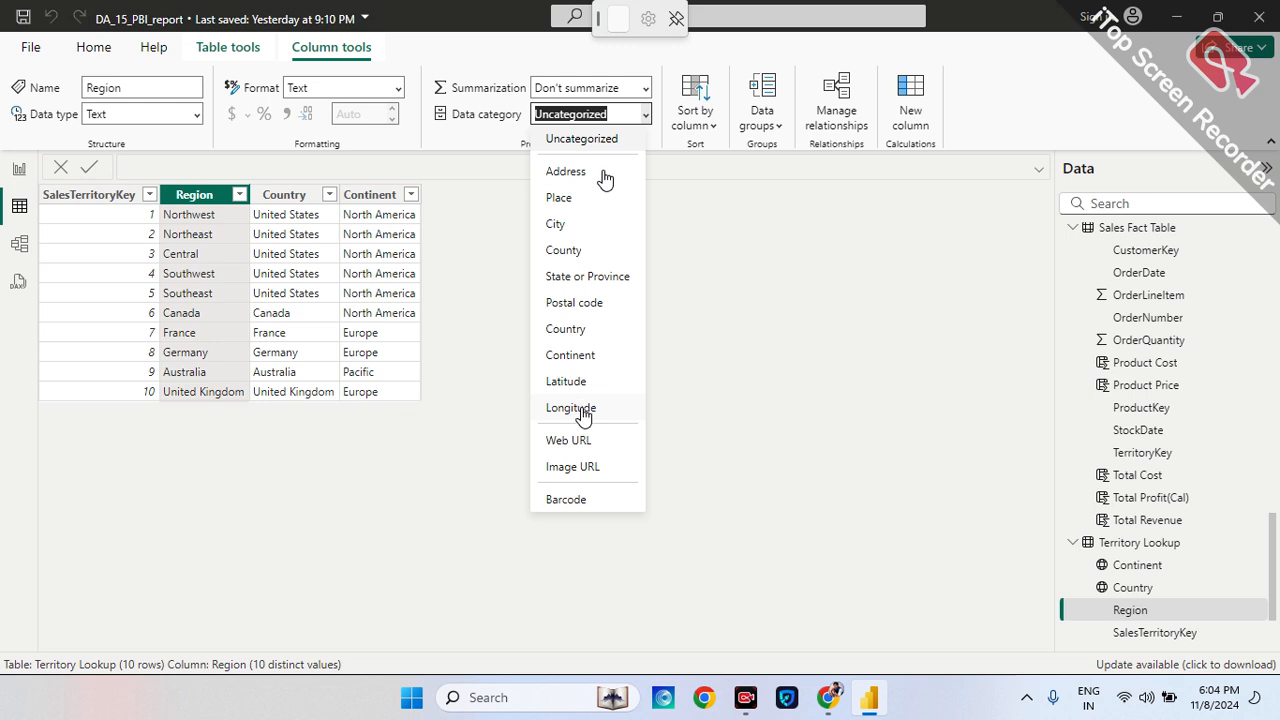
click(681, 416)
- Return to the Map page in Report view and assign Territory Lookup's Country field to the map visual's Location
click(19, 172)
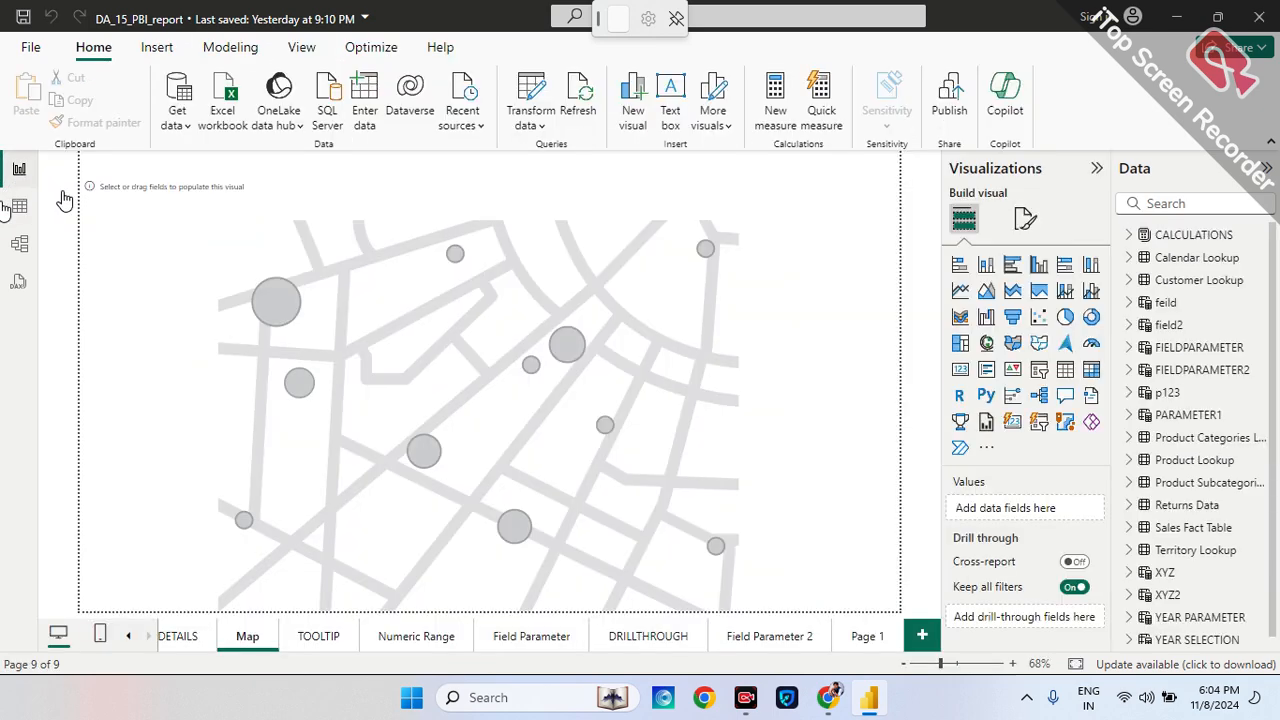
click(539, 366)
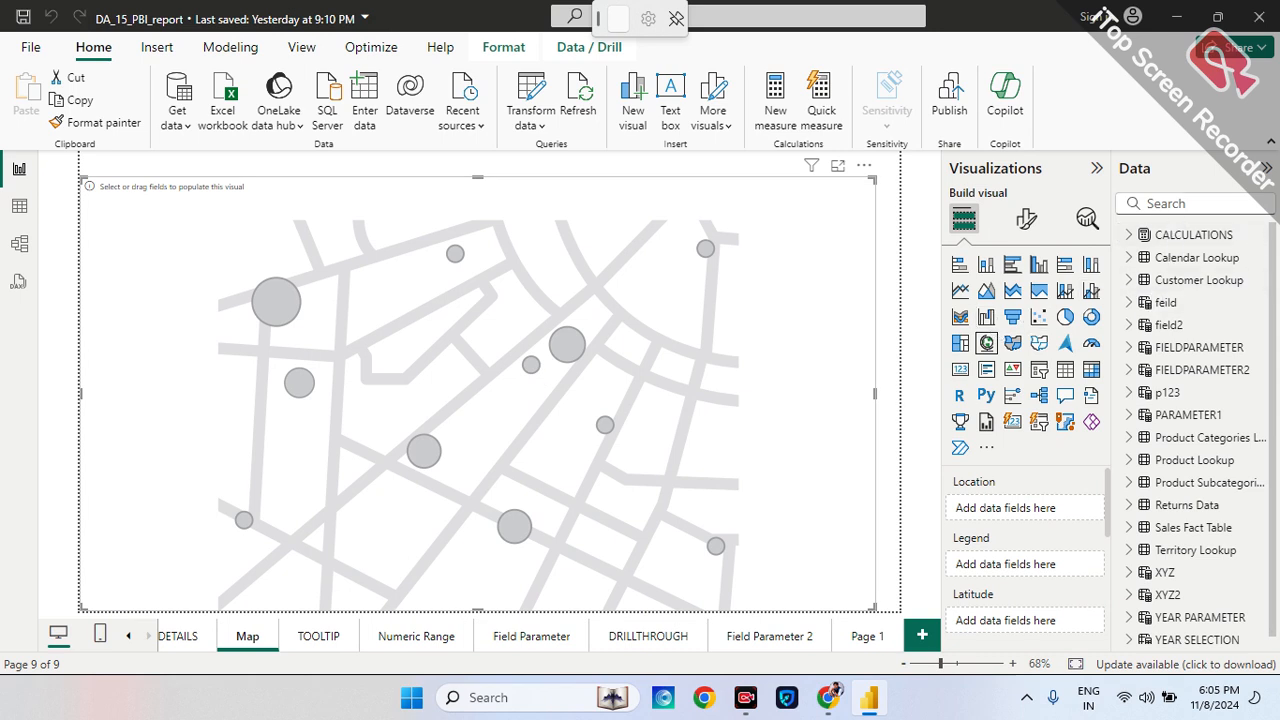
click(1179, 203)
text(country)
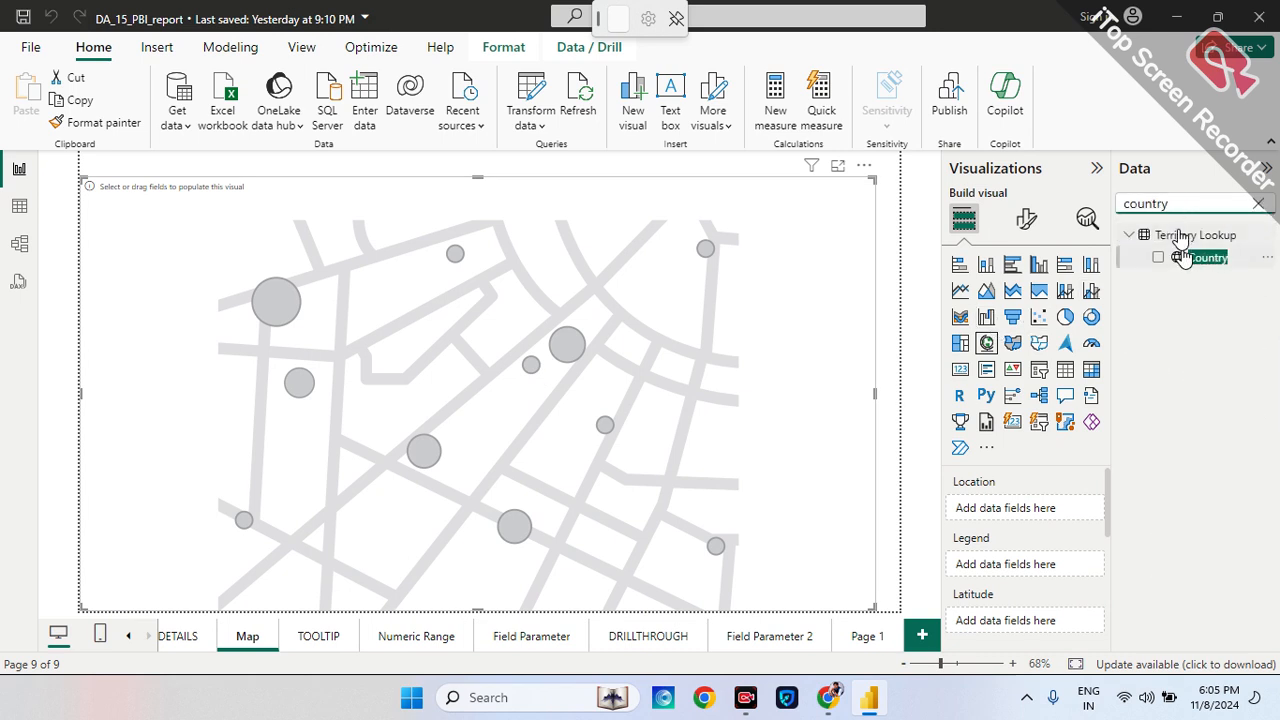
drag(1183, 257, 1018, 508)
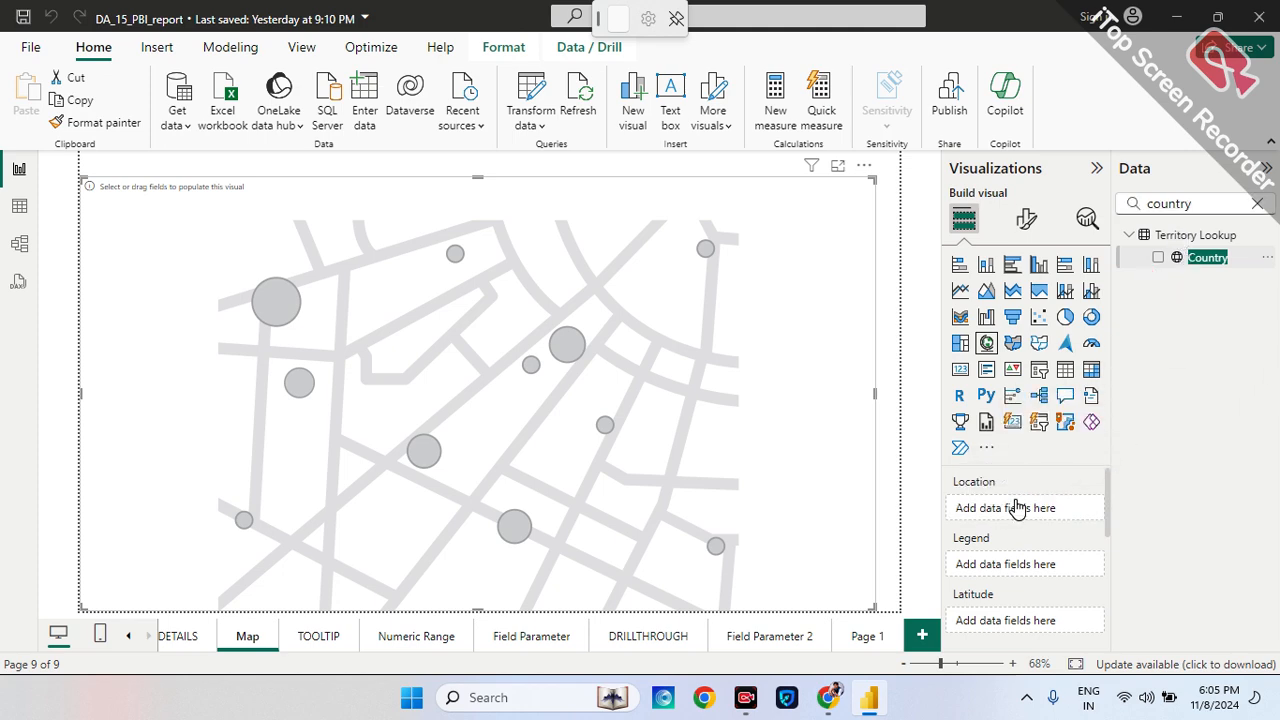
- Search the fields for "total" and set the map's bubble size to the Total Order Quantity measure
click(1257, 203)
text(total)
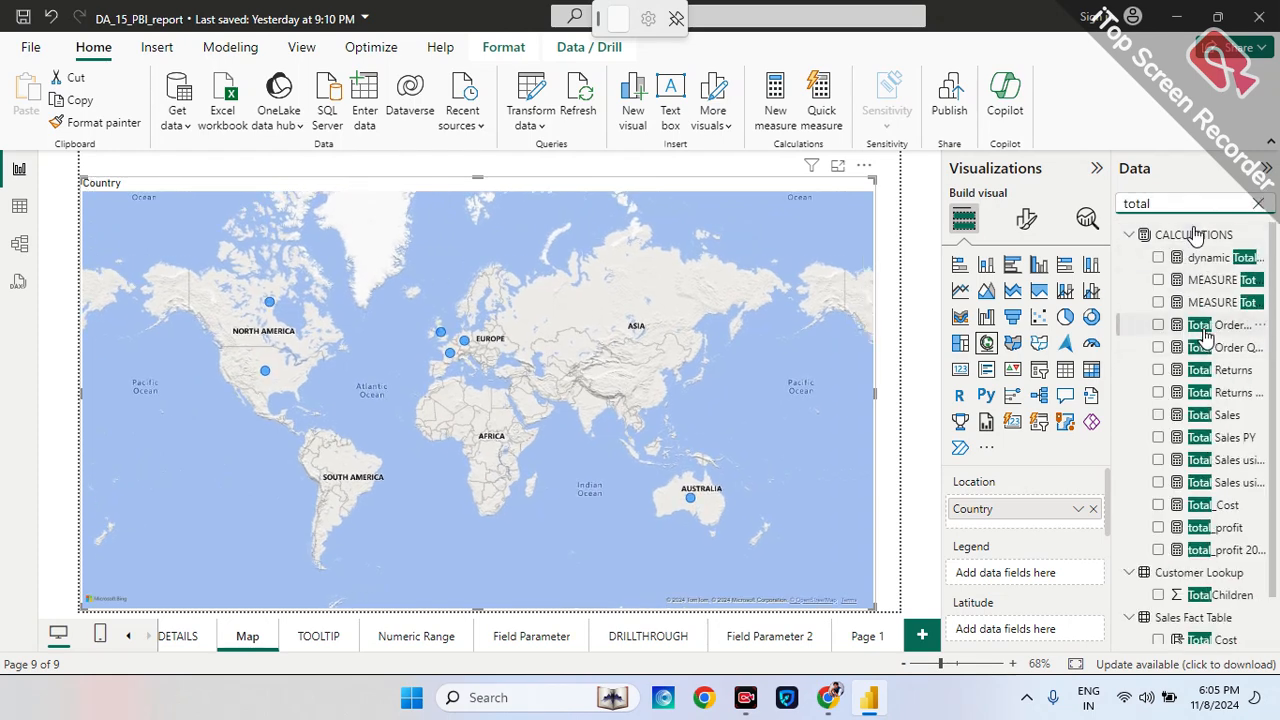
drag(1178, 333, 1000, 600)
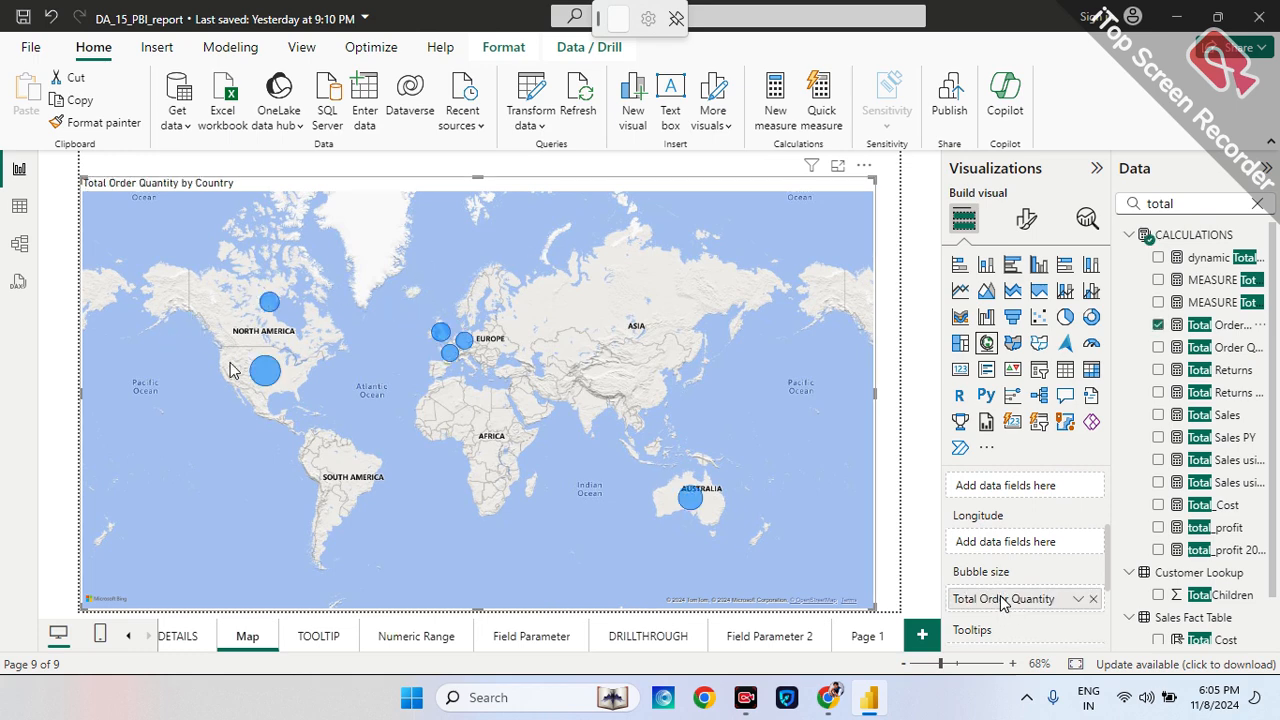
mouse_move(264, 370)
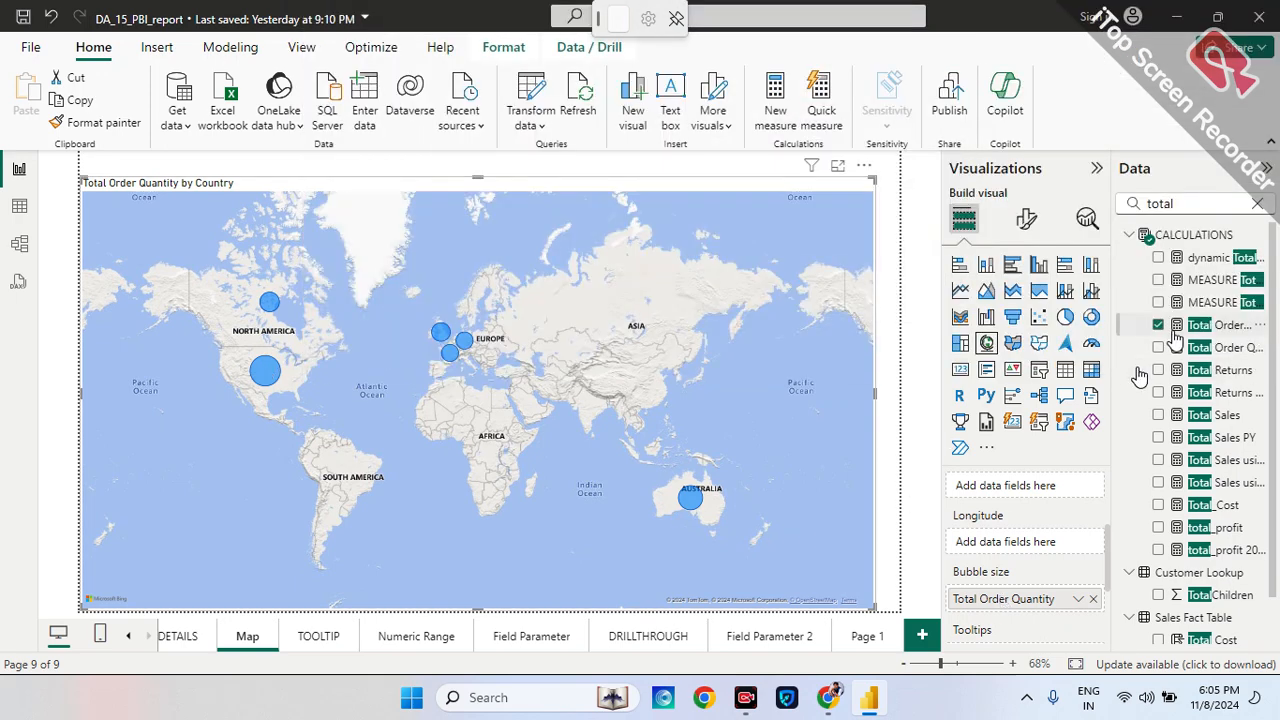
- Replace the map's bubble size measure with Total Sales from the CALCULATIONS table
click(1159, 326)
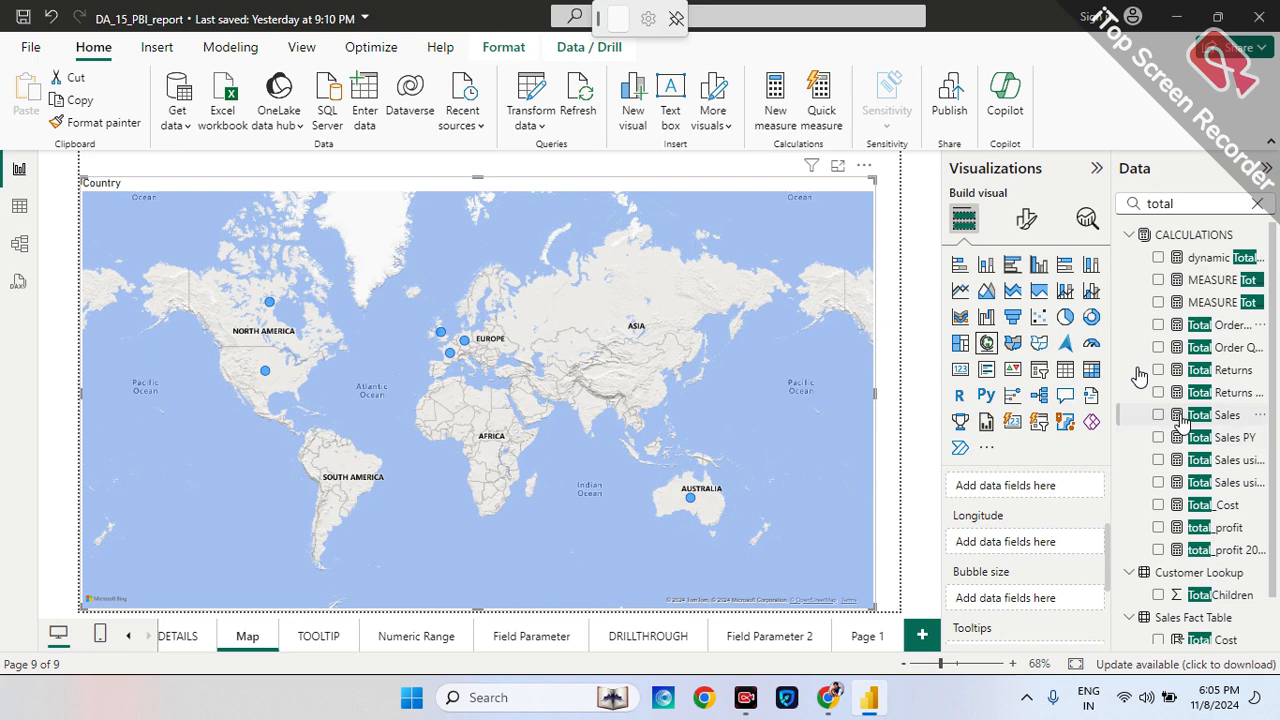
drag(1183, 420, 1010, 598)
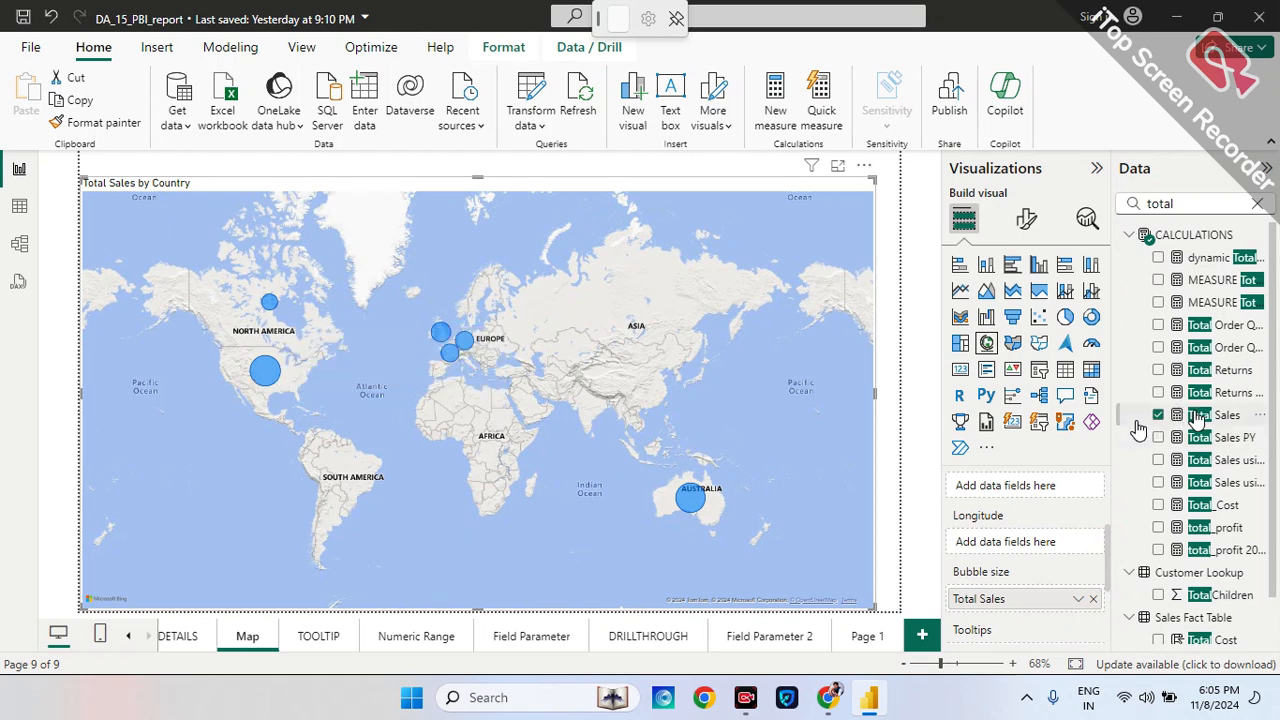
drag(1138, 428, 1037, 608)
scroll(1052, 592, down, 2)
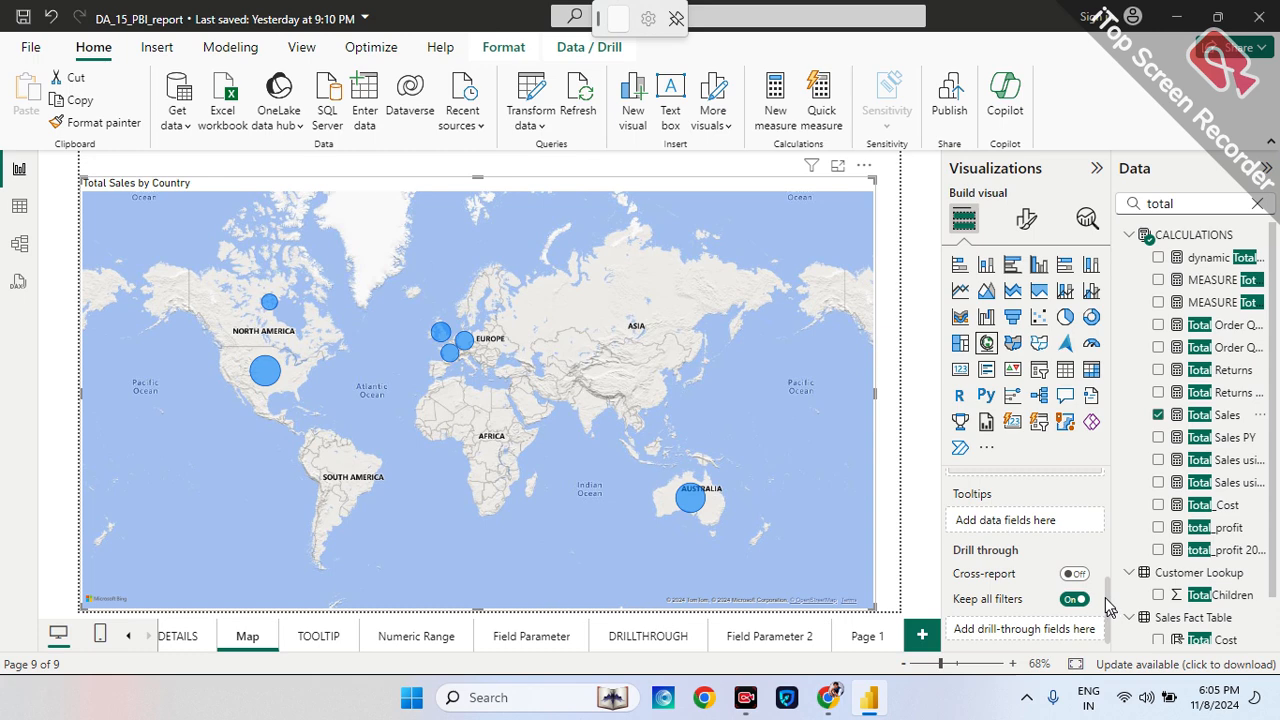
drag(1108, 607, 1108, 580)
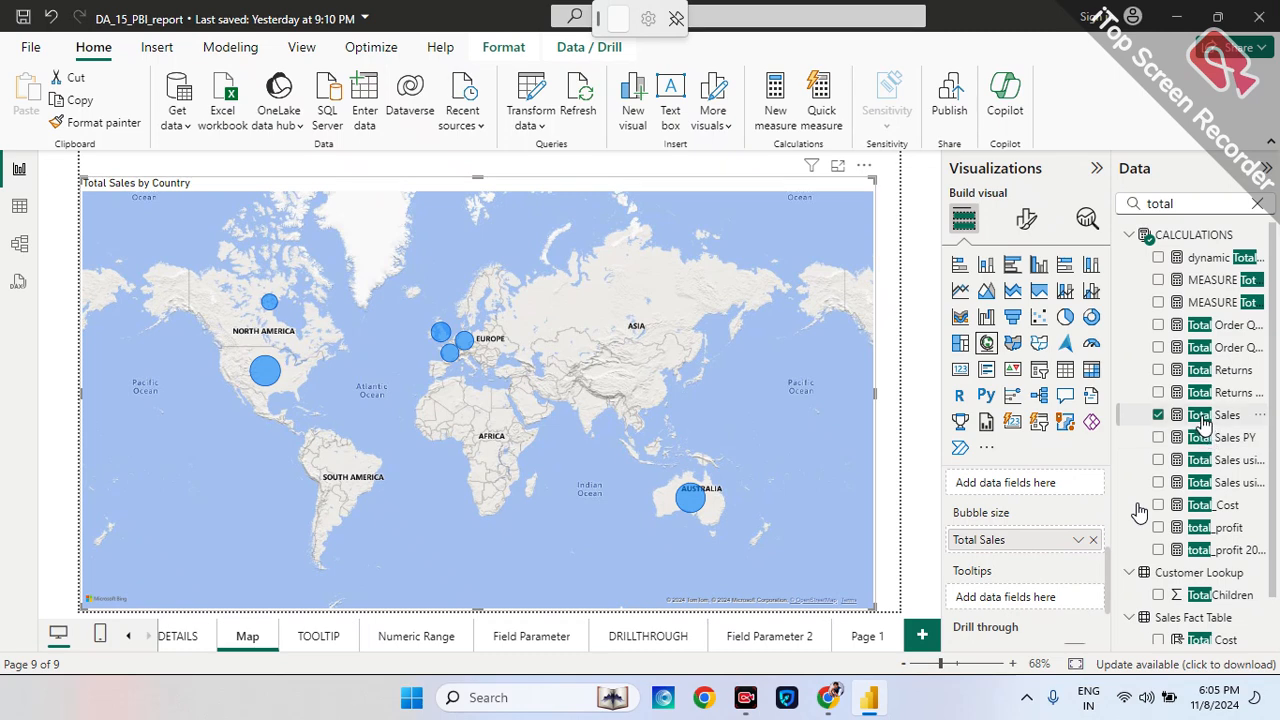
drag(1203, 425, 1033, 561)
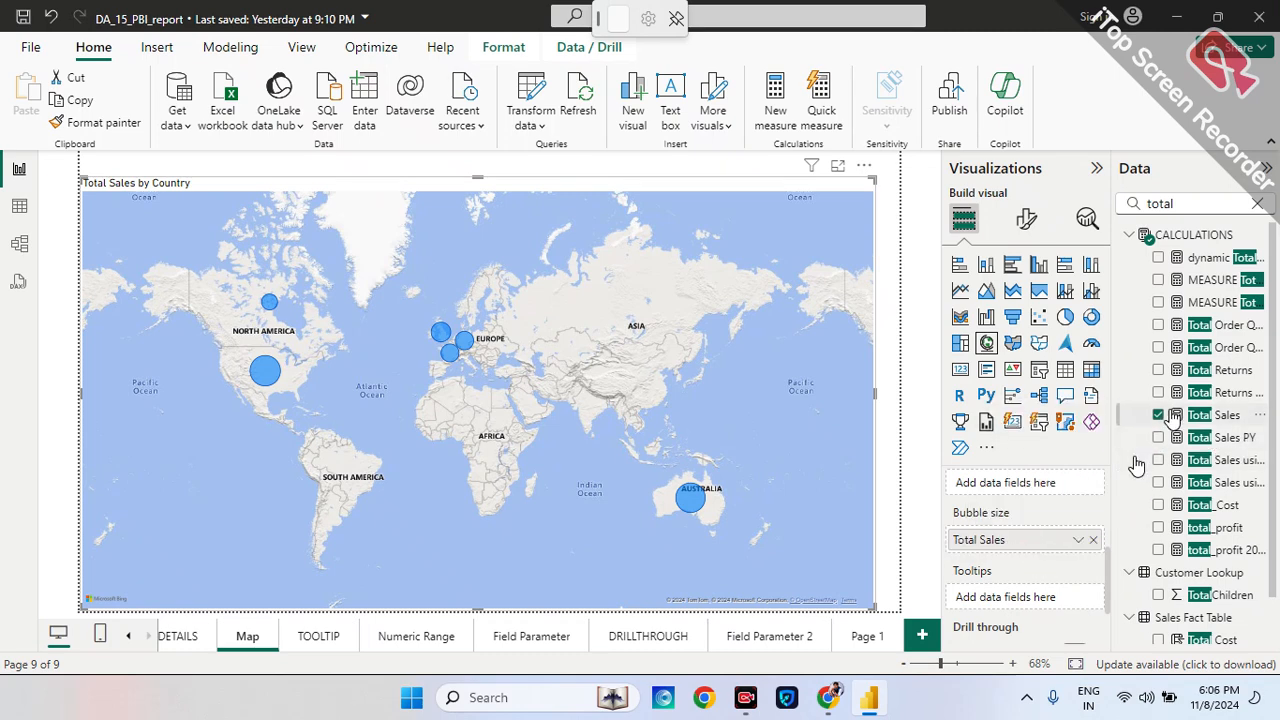
drag(1176, 416, 1021, 555)
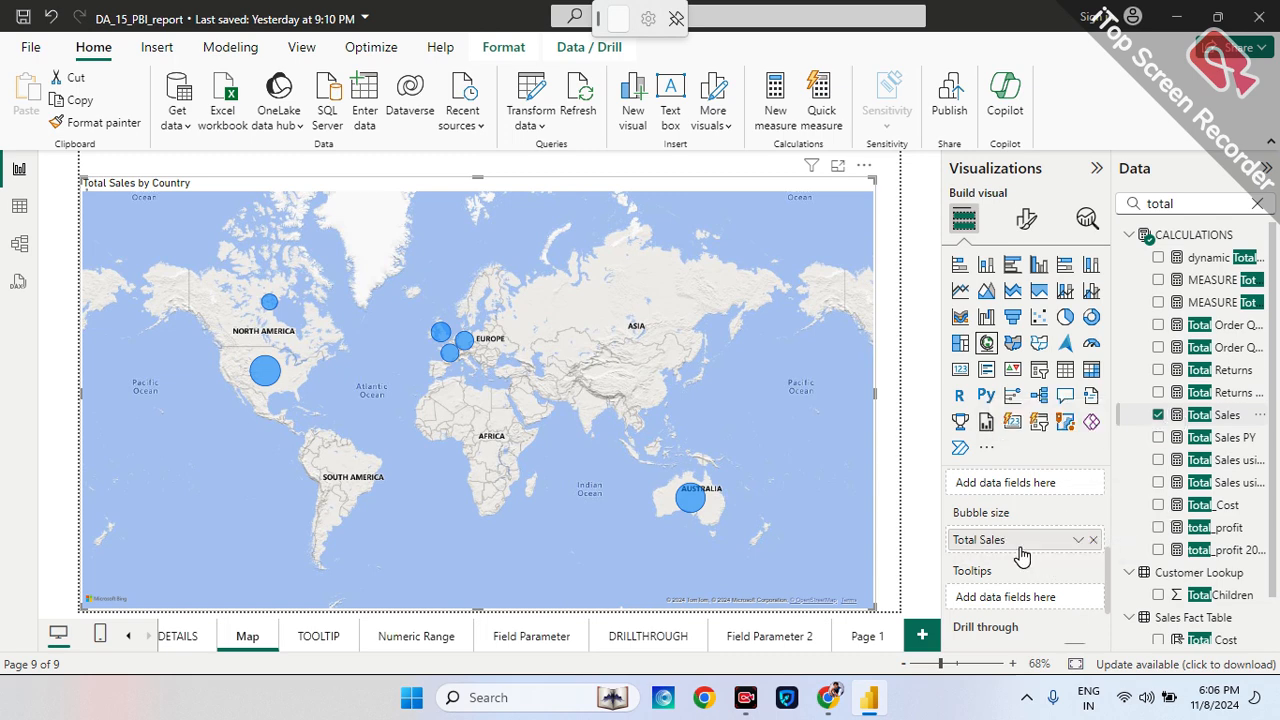
- Show the Total Sales bubble size as percent of grand total and inspect the tooltips of the country bubbles
click(1077, 541)
mouse_move(1100, 613)
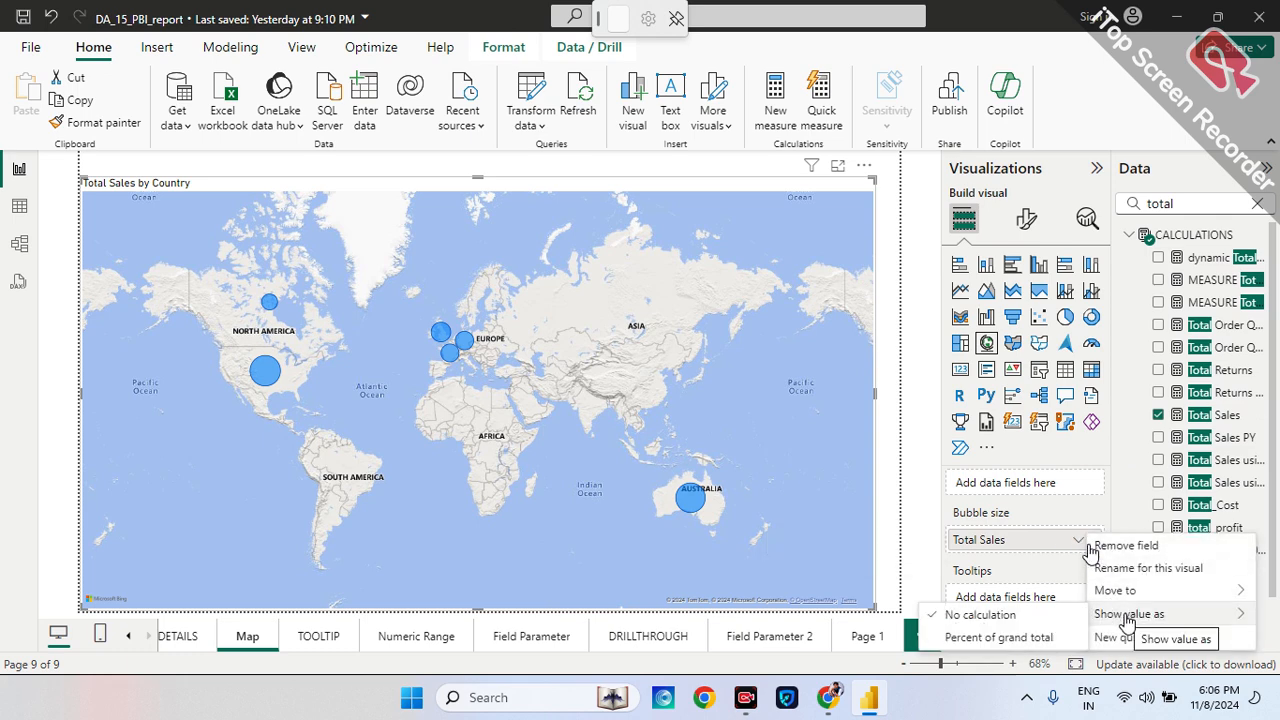
click(1028, 639)
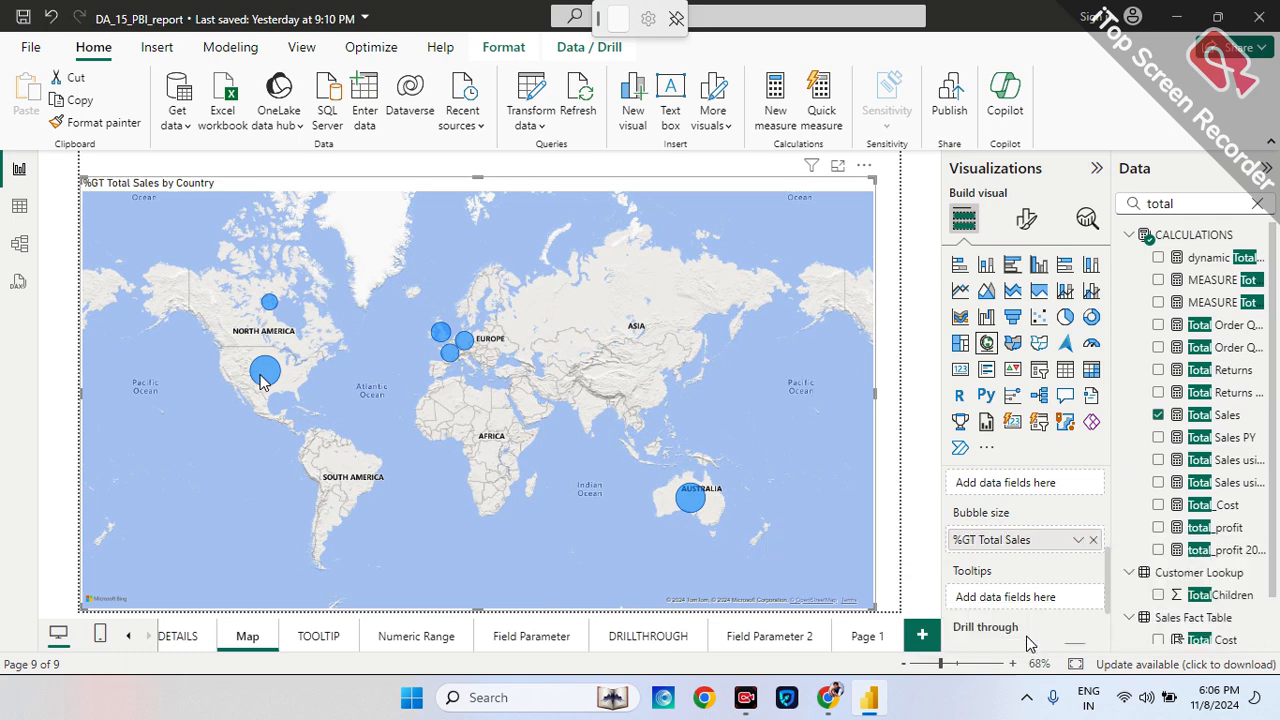
mouse_move(265, 378)
mouse_move(267, 309)
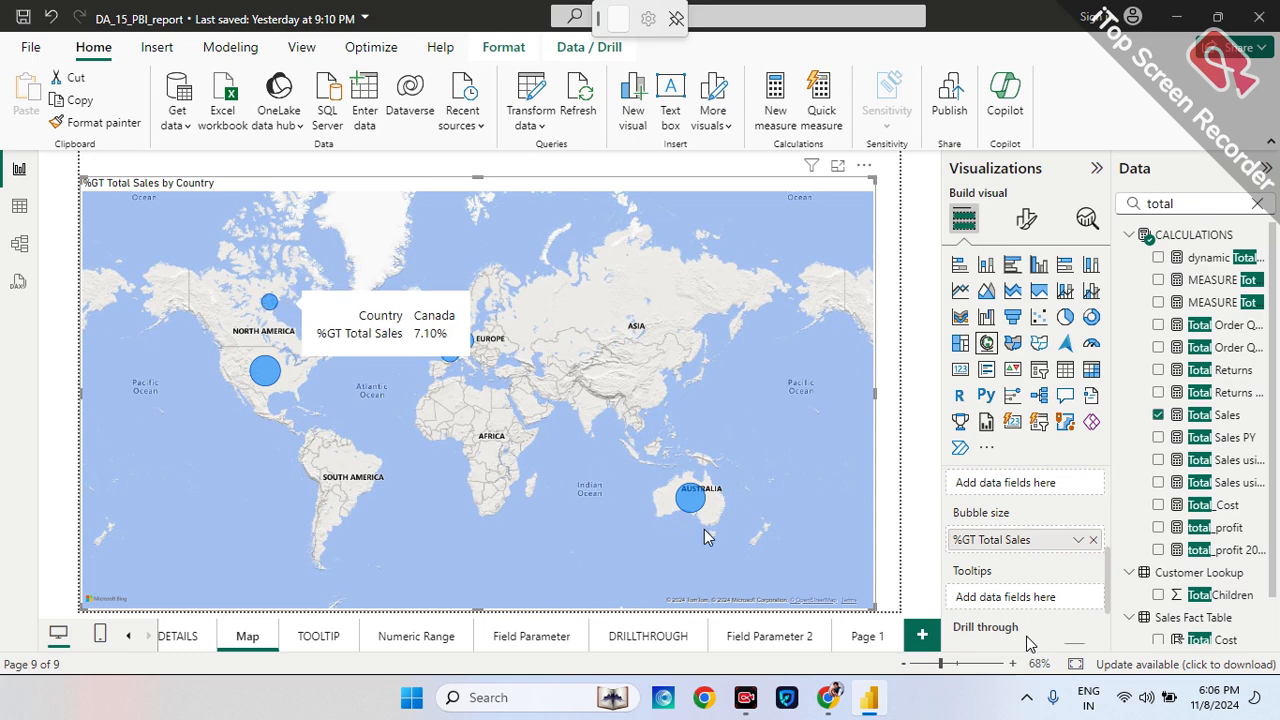
click(884, 318)
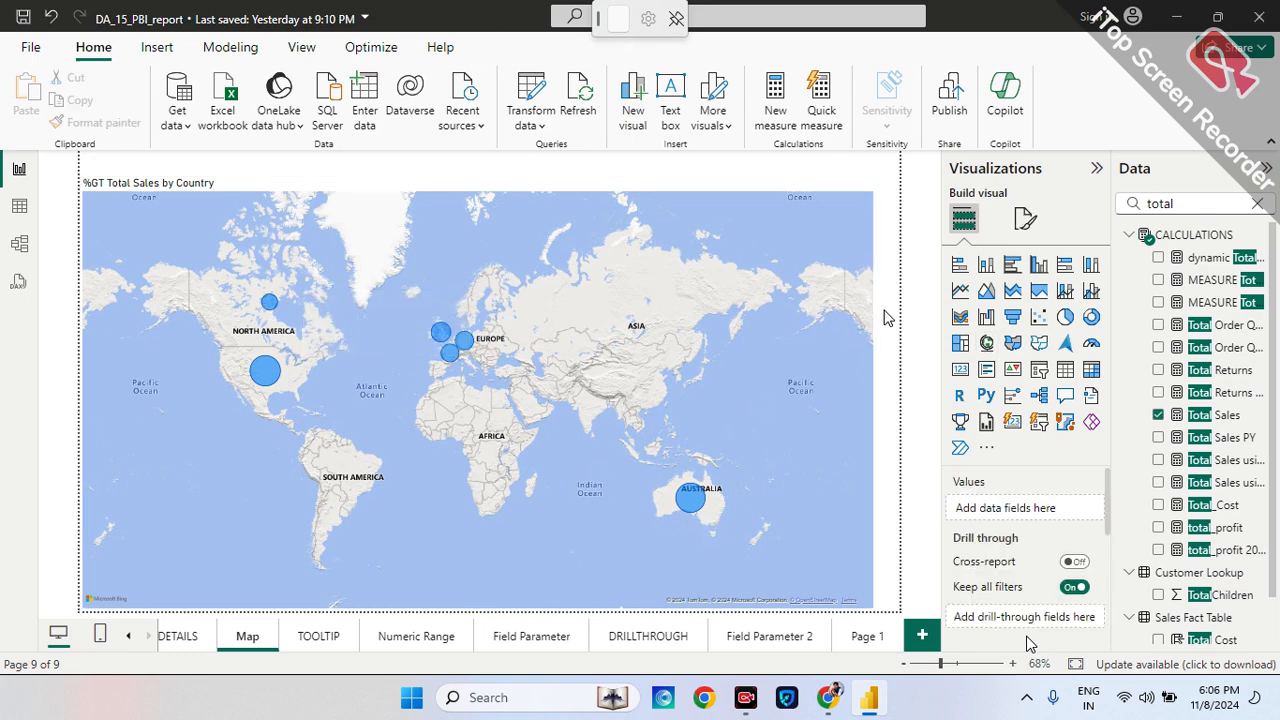
- Try the visual as a filled map, inspect its country tooltips, and switch it back to the bubble map
click(614, 192)
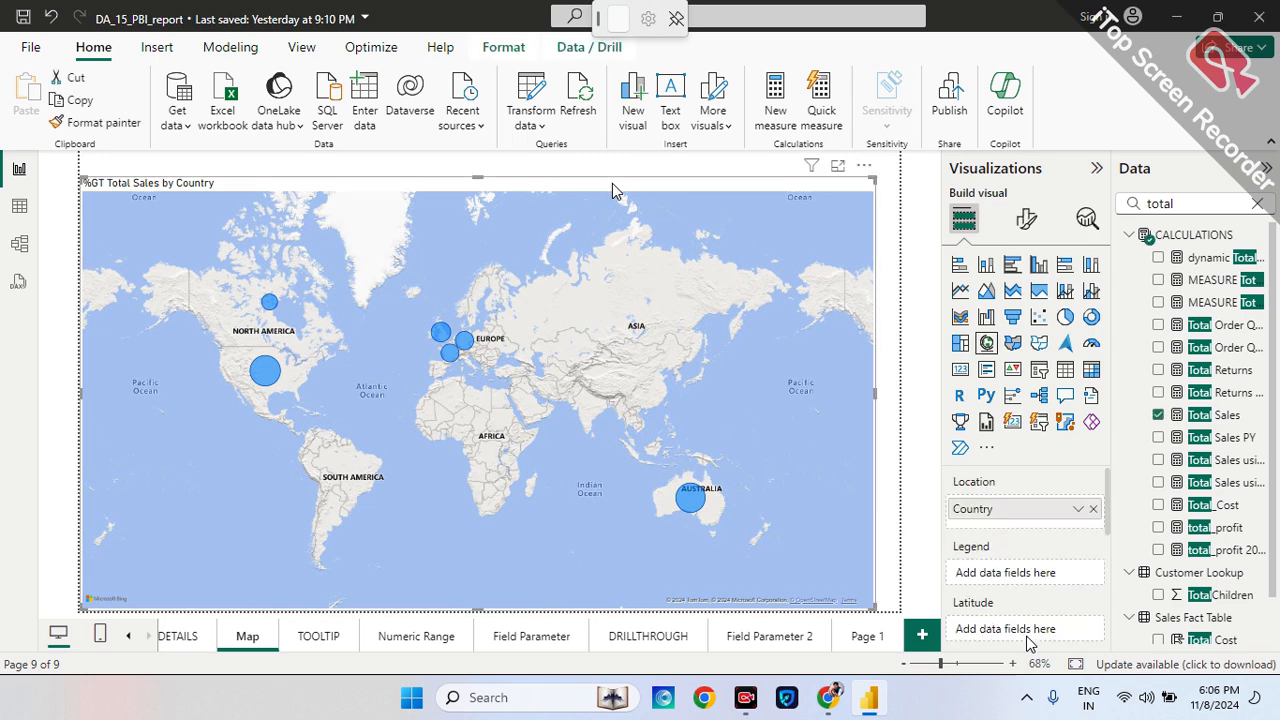
click(1010, 345)
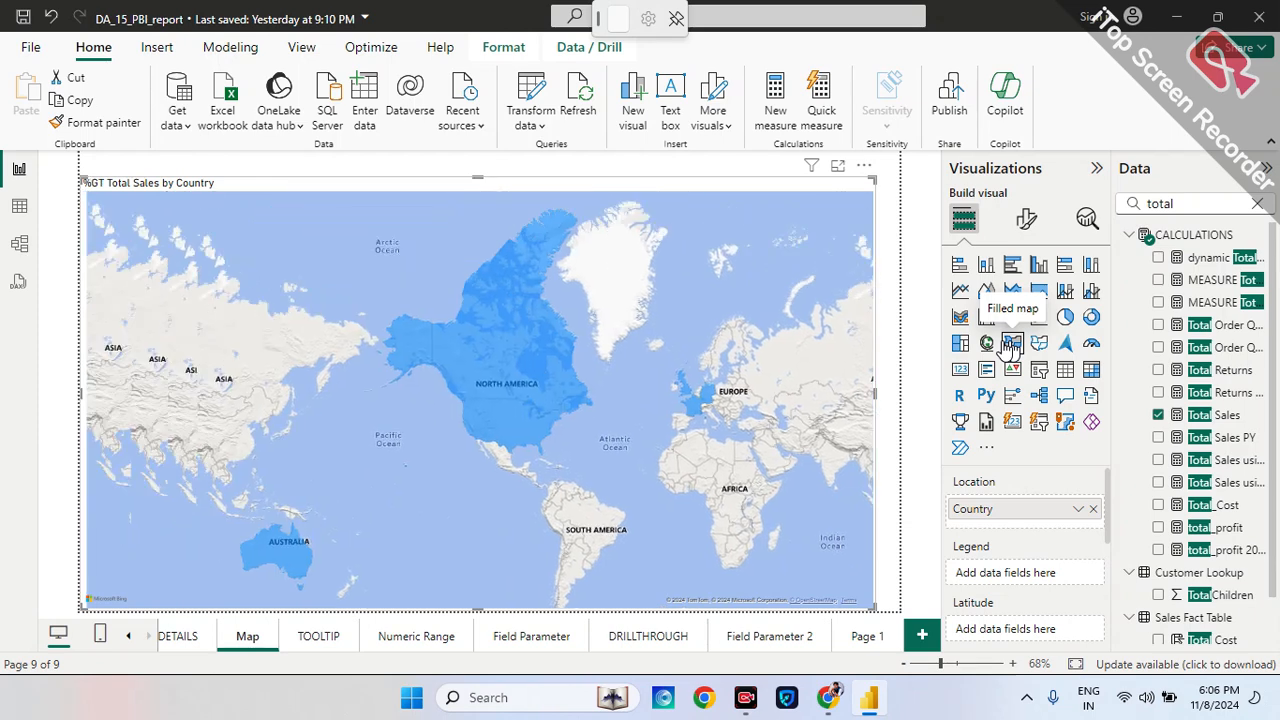
mouse_move(490, 305)
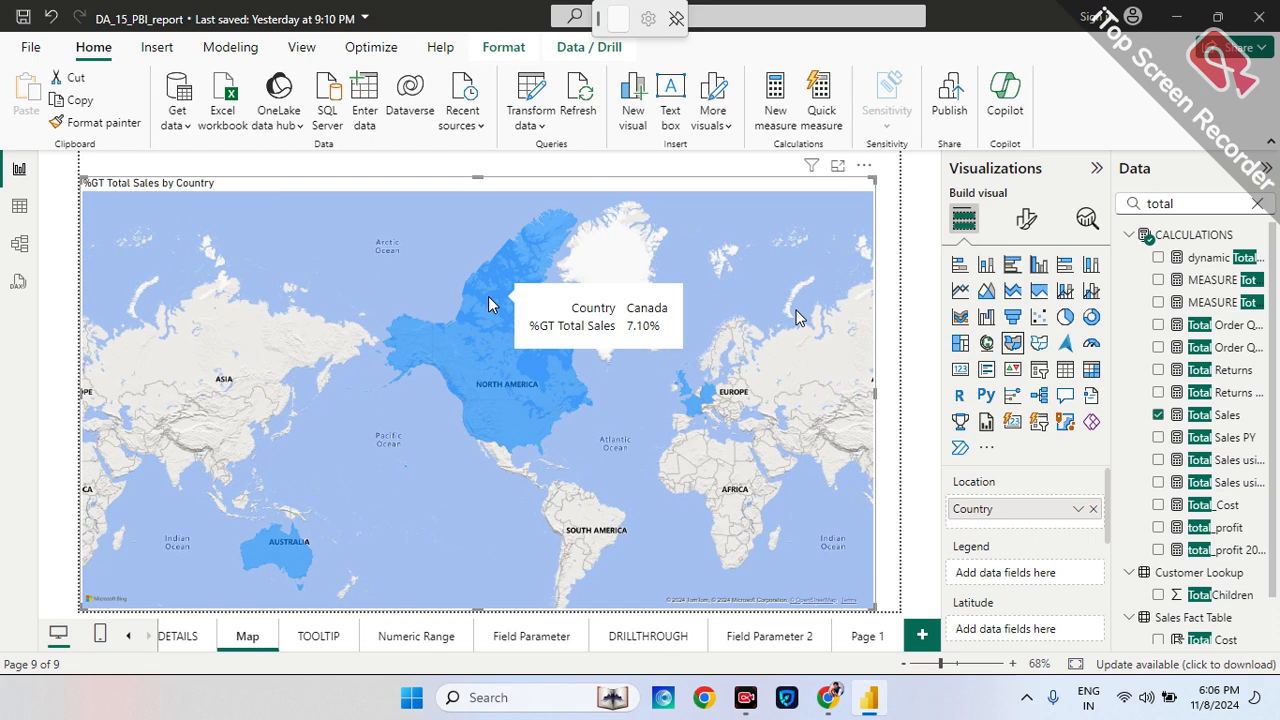
mouse_move(497, 417)
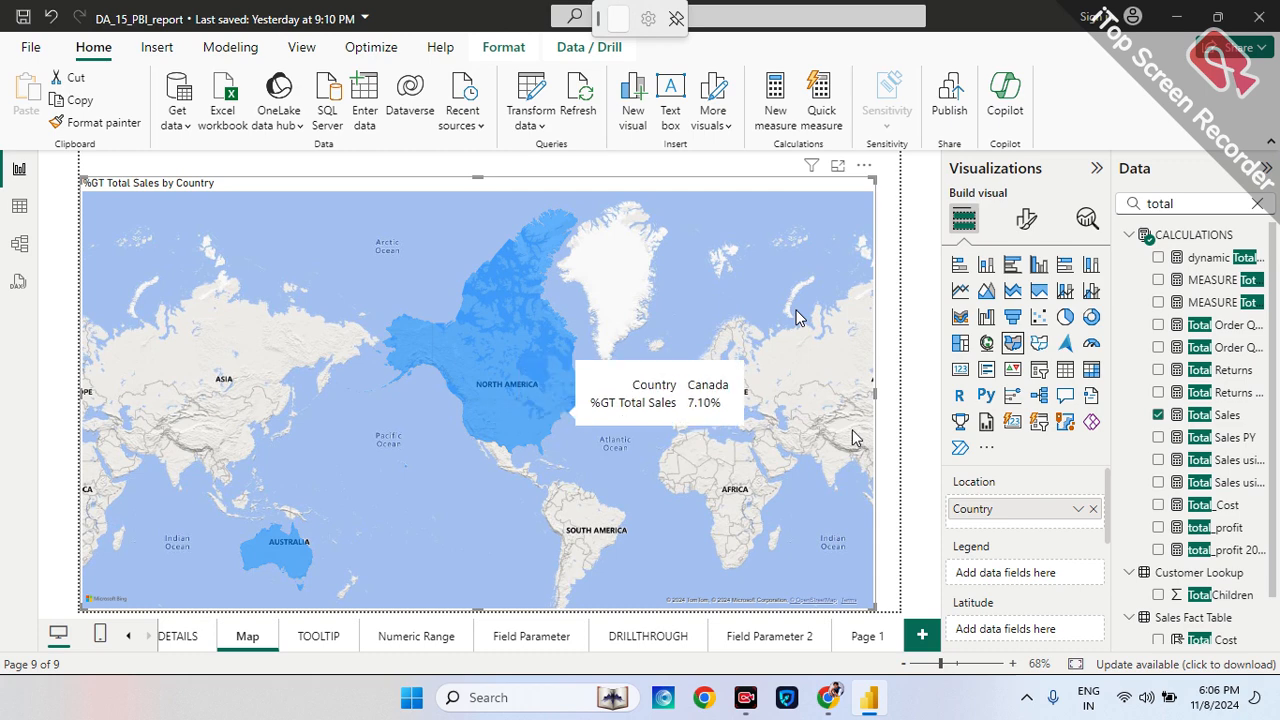
click(986, 343)
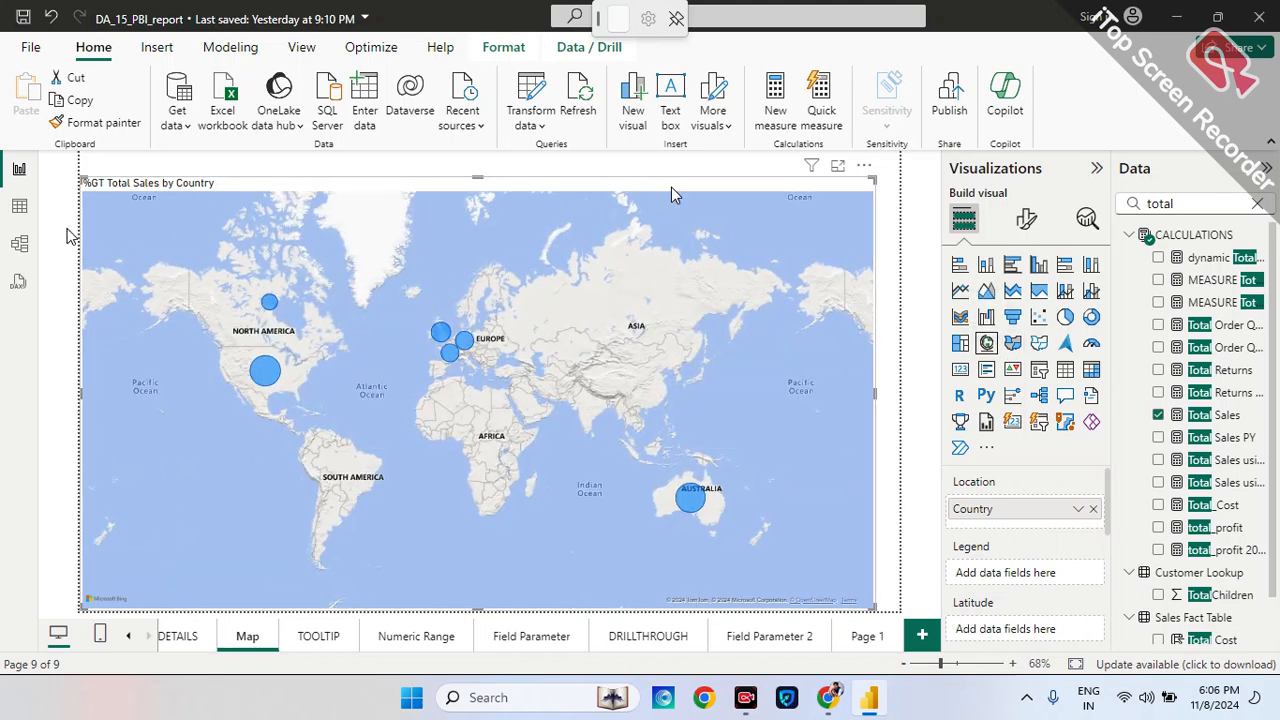
click(393, 167)
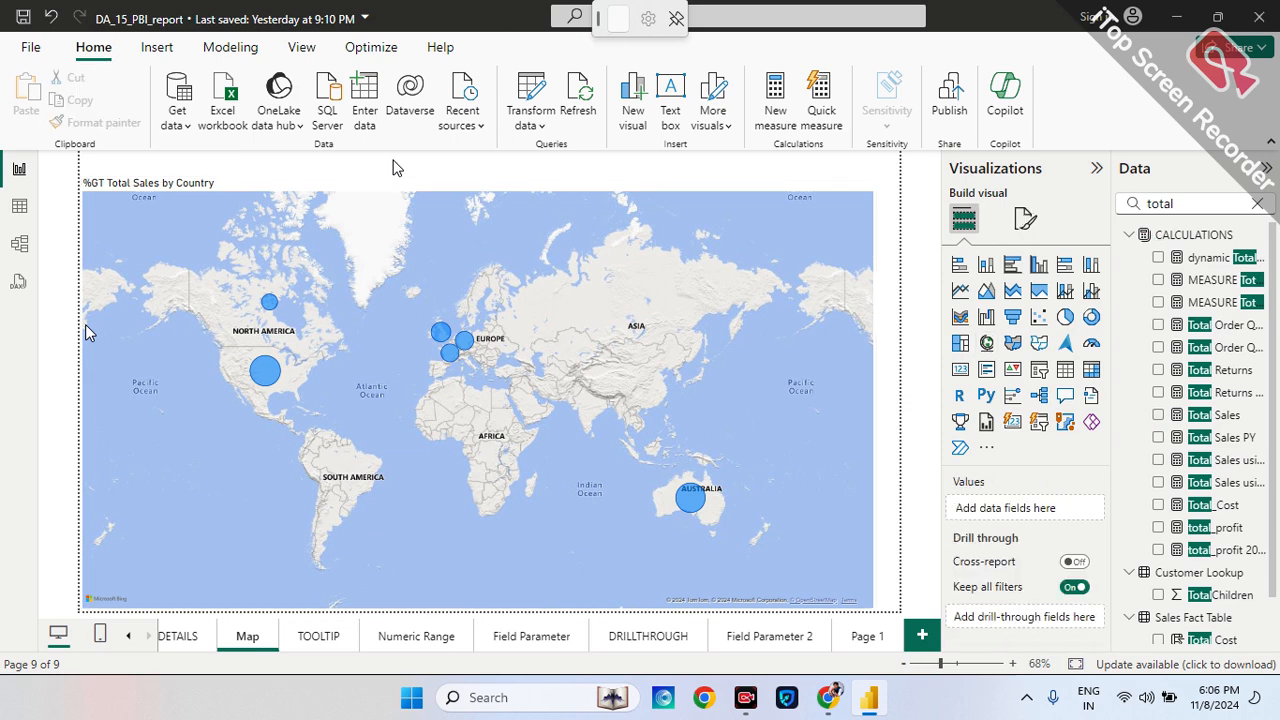
- On the EXECUTIVE SUMMARY page, select the TOTAL SALES card and clear the field search
click(128, 636)
click(128, 636)
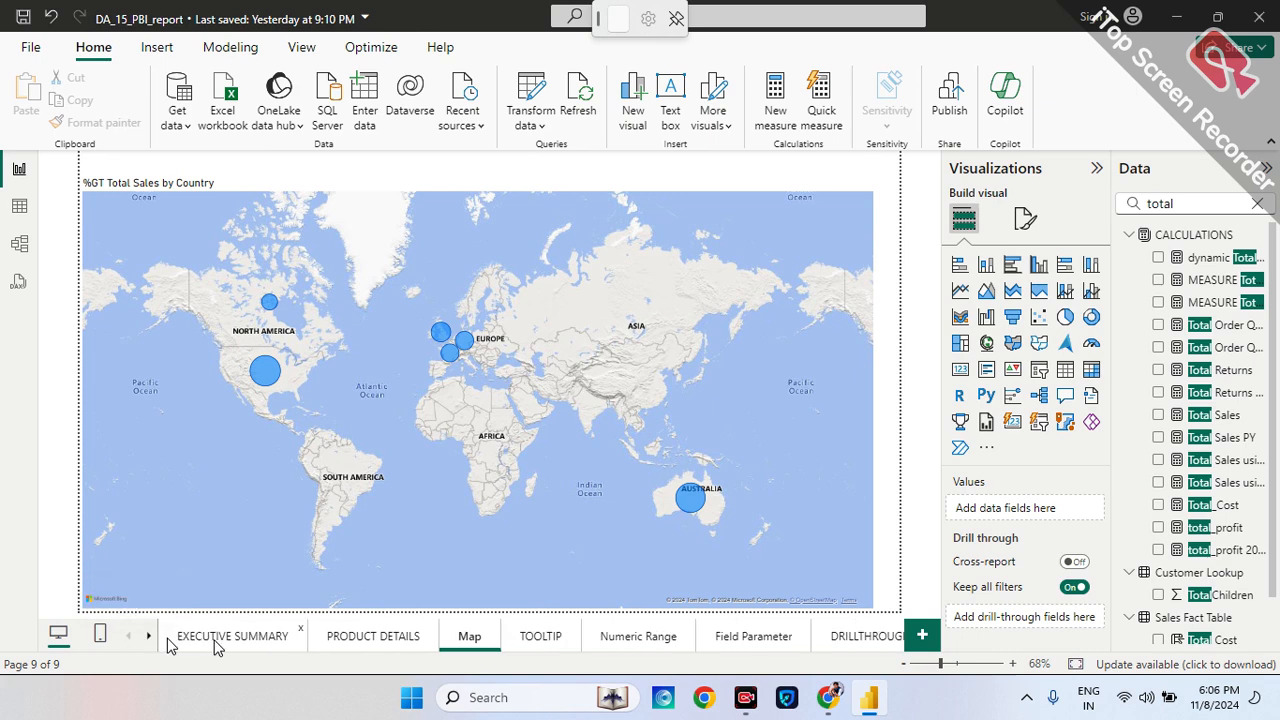
click(216, 640)
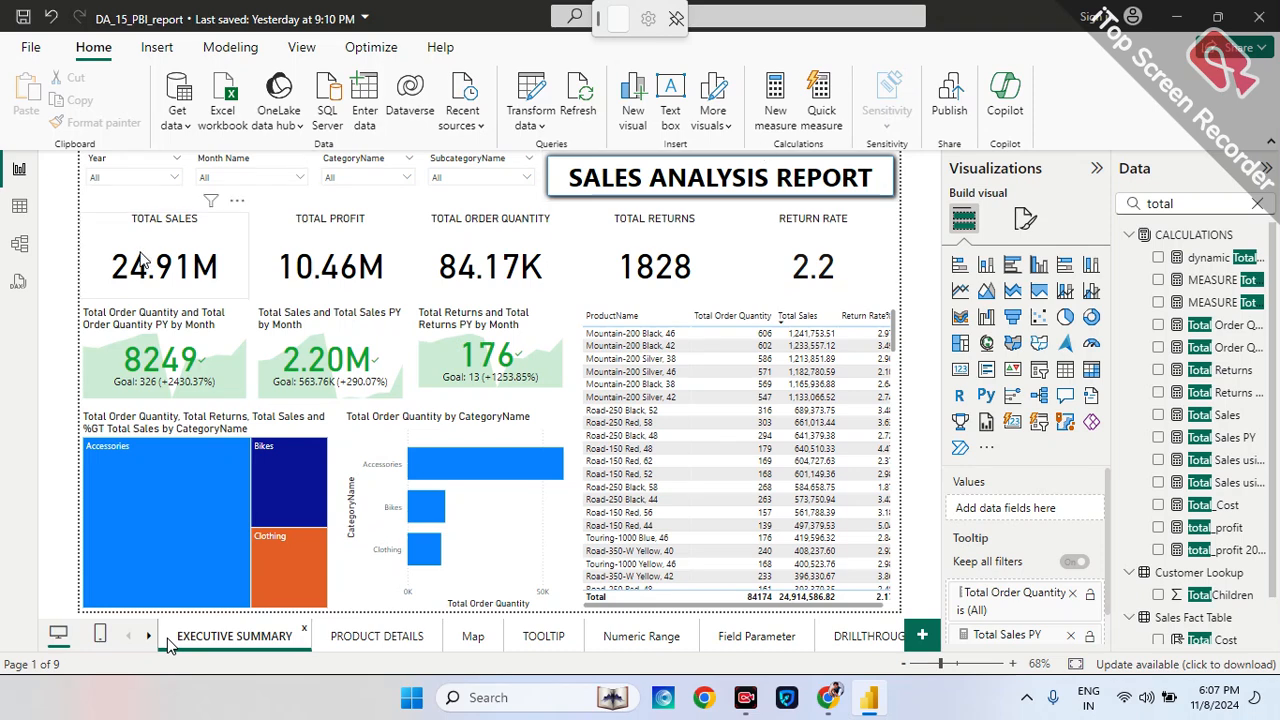
click(172, 243)
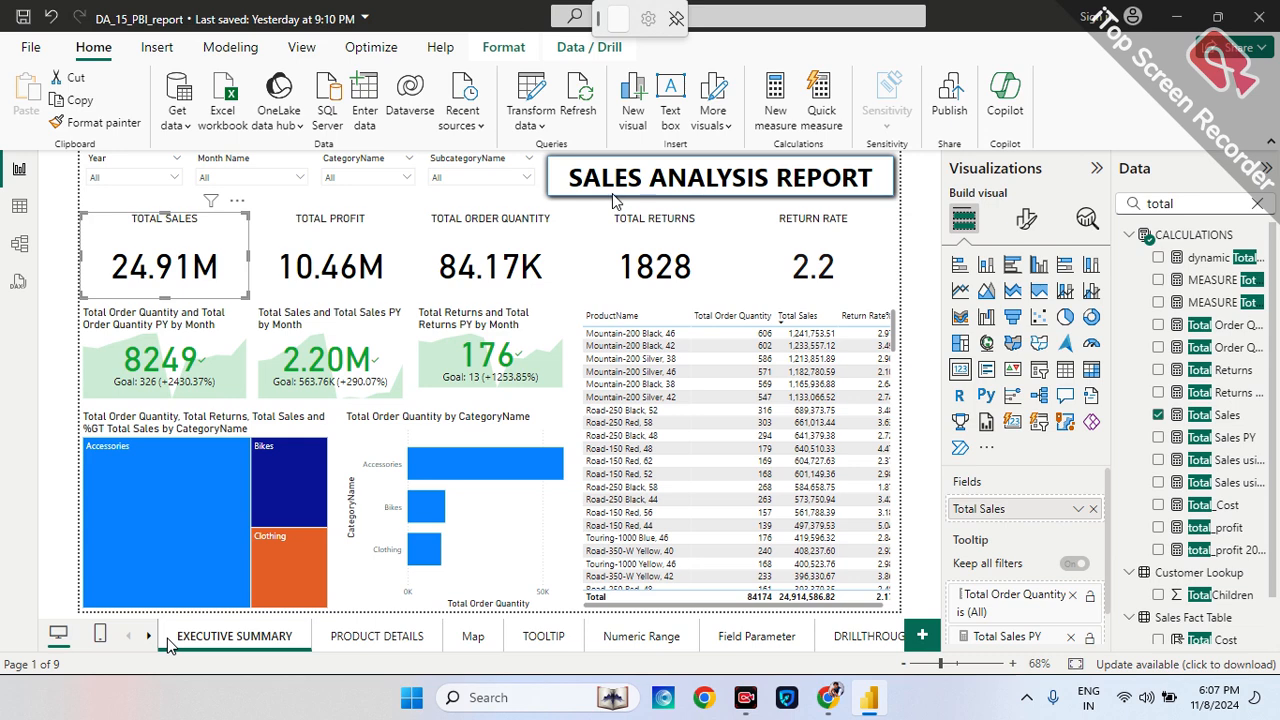
click(1259, 203)
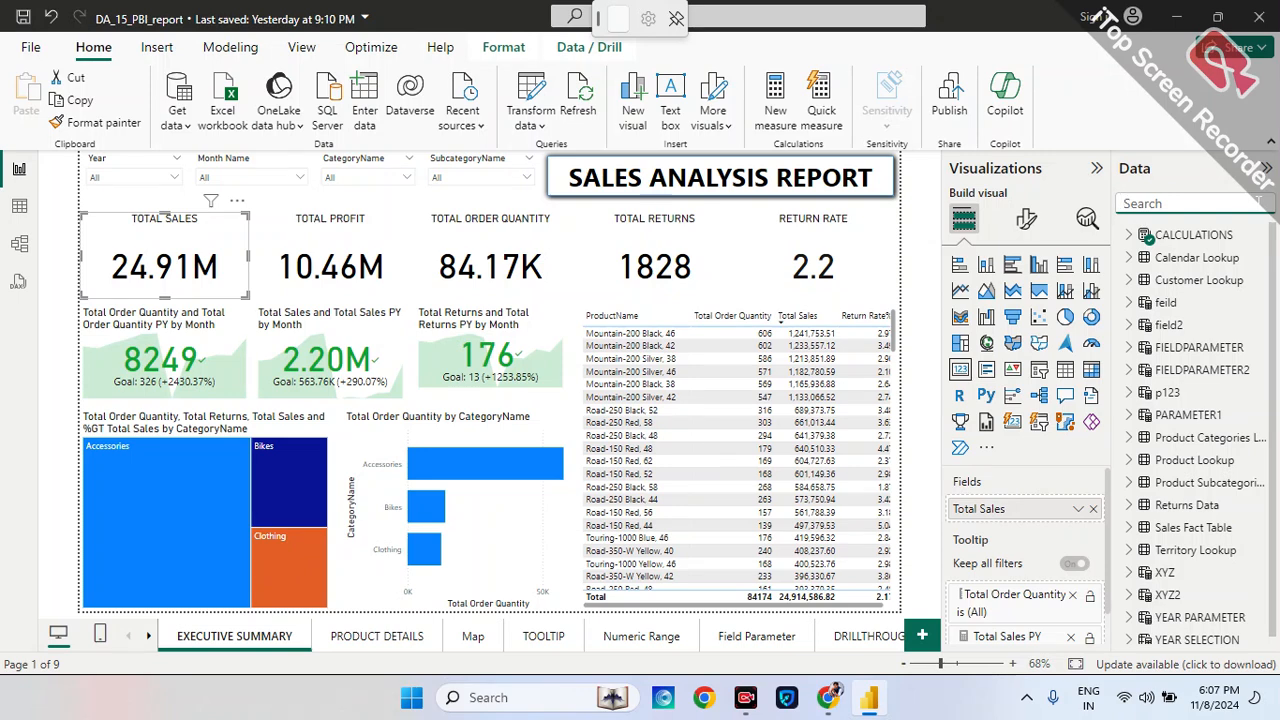
click(1120, 105)
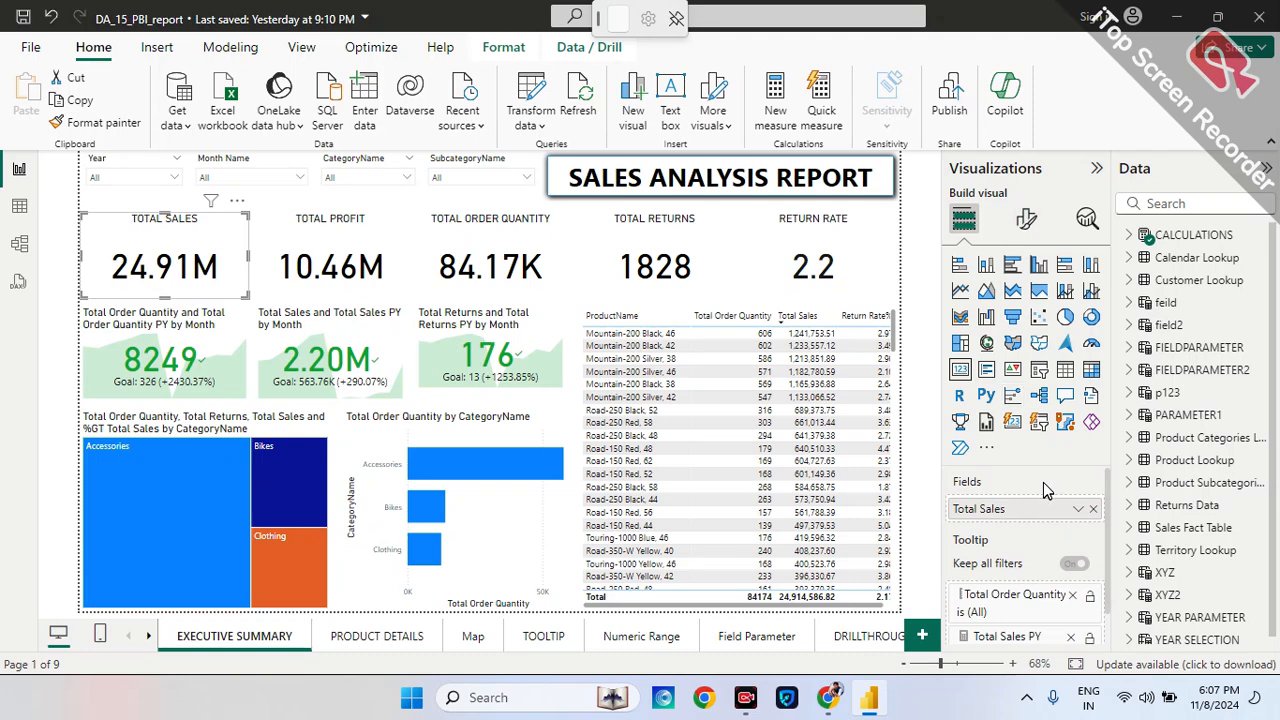
- Set the font of the TOTAL SALES card's callout value to Arial Black
click(1026, 219)
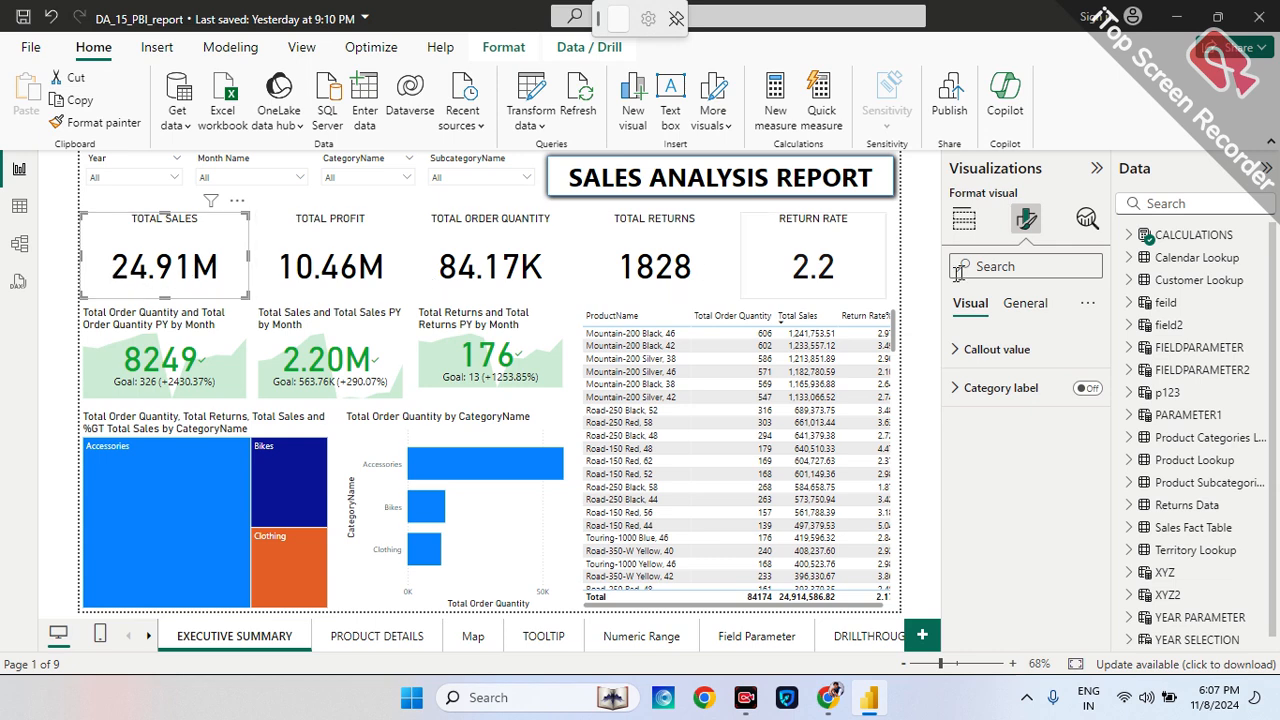
click(953, 356)
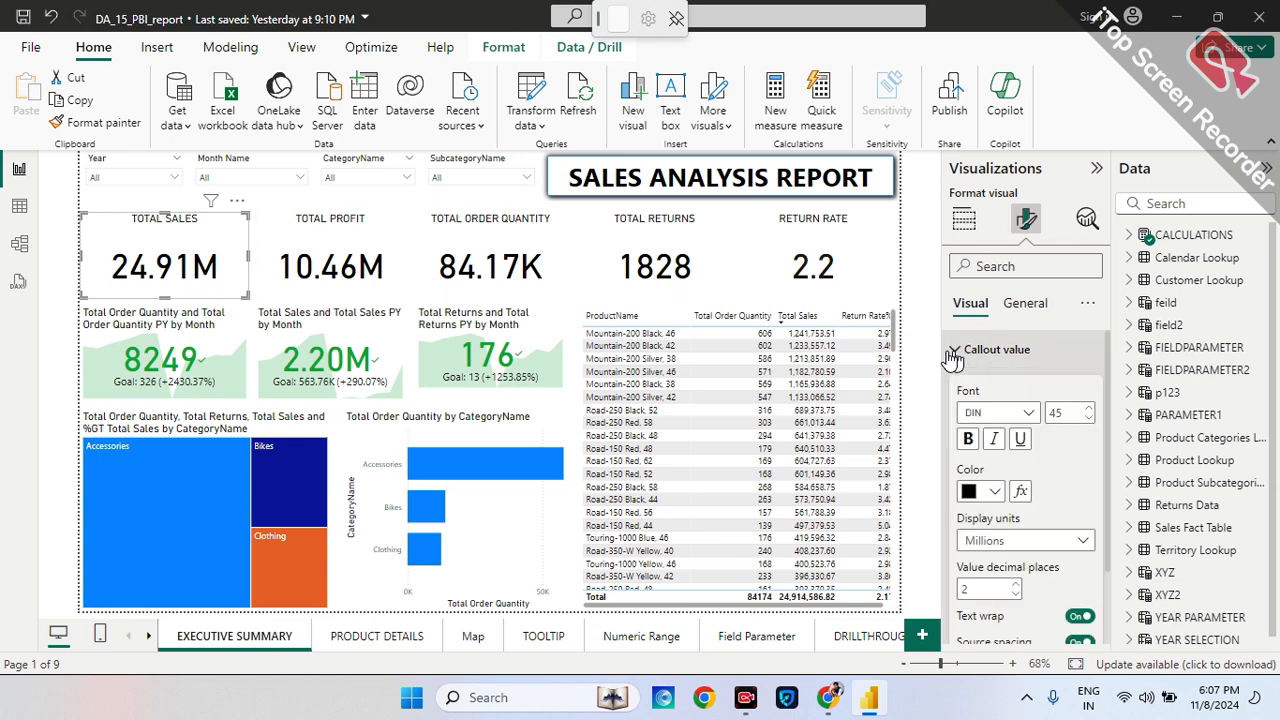
click(1040, 412)
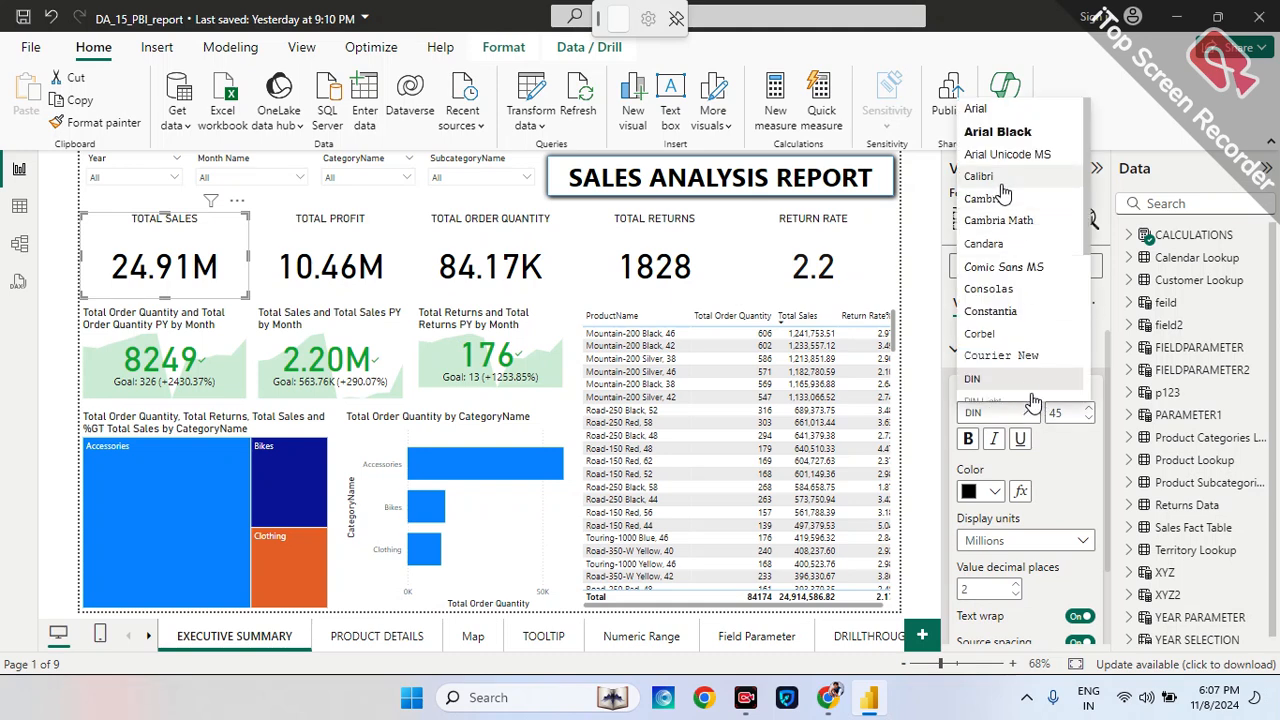
scroll(1035, 400, down, 4)
scroll(1033, 400, up, 4)
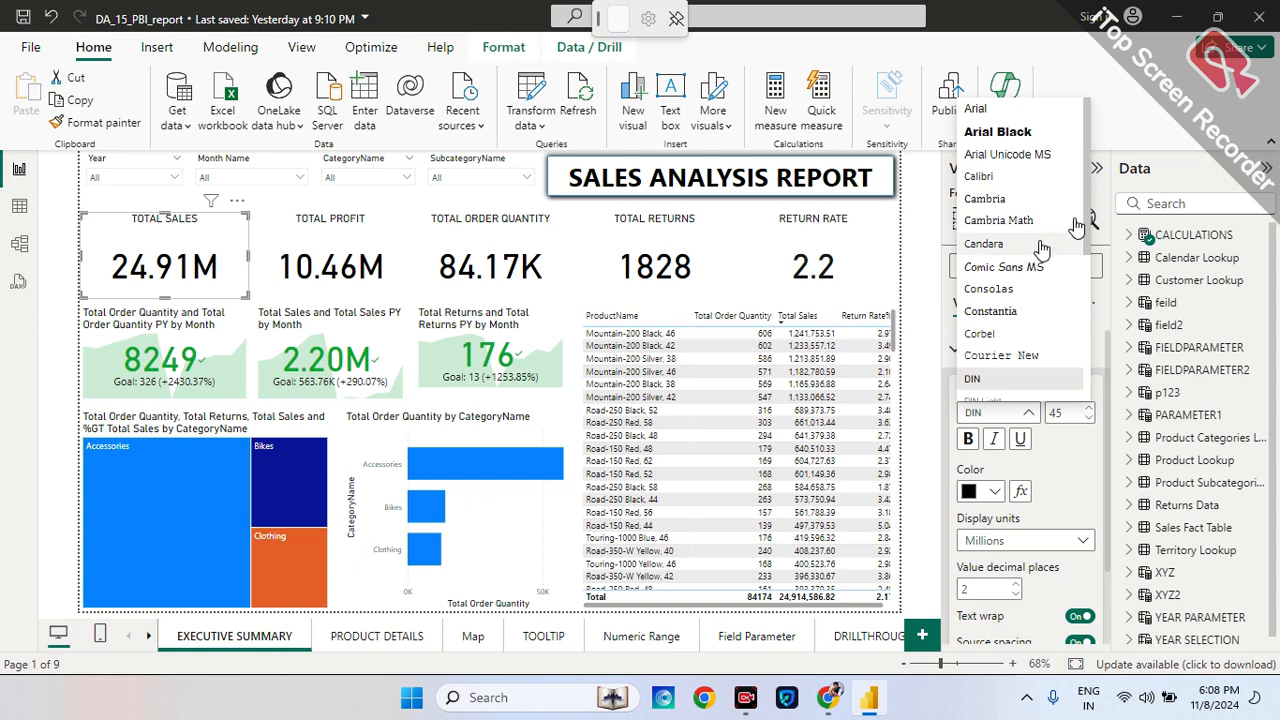
click(997, 131)
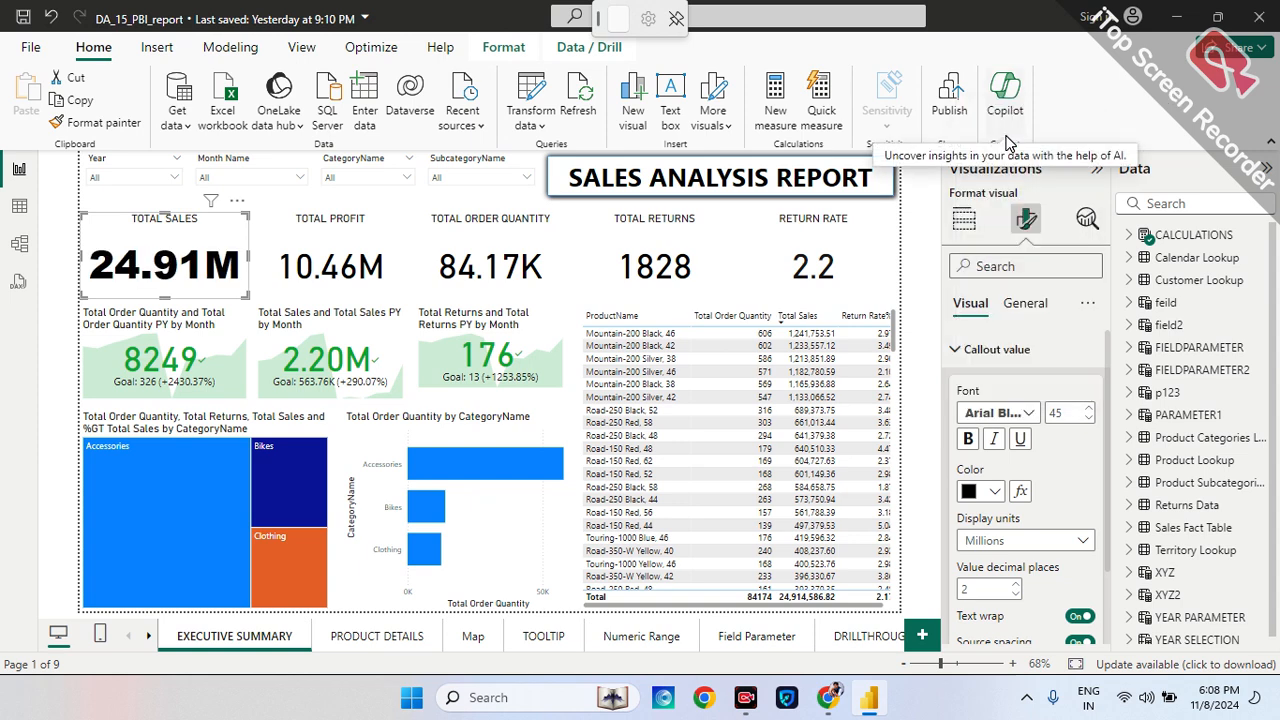
- Set the font of the TOTAL SALES card's callout value to DIN
click(1025, 412)
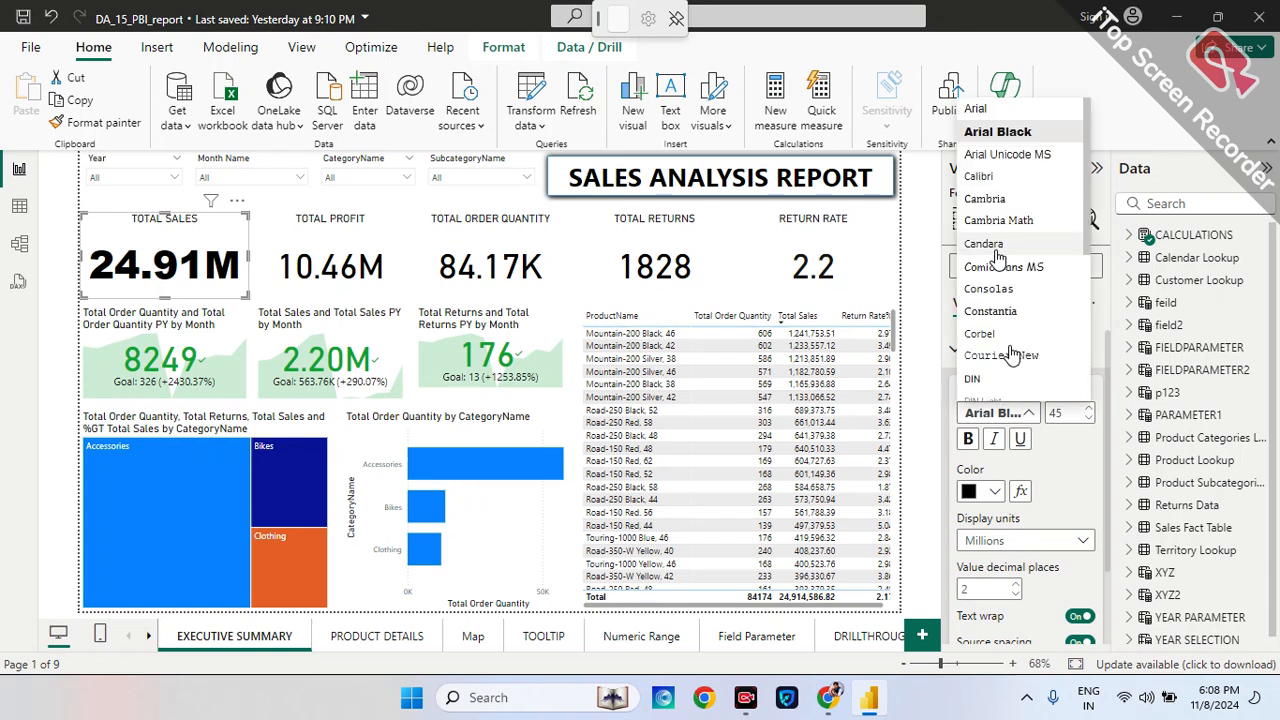
scroll(997, 257, down, 2)
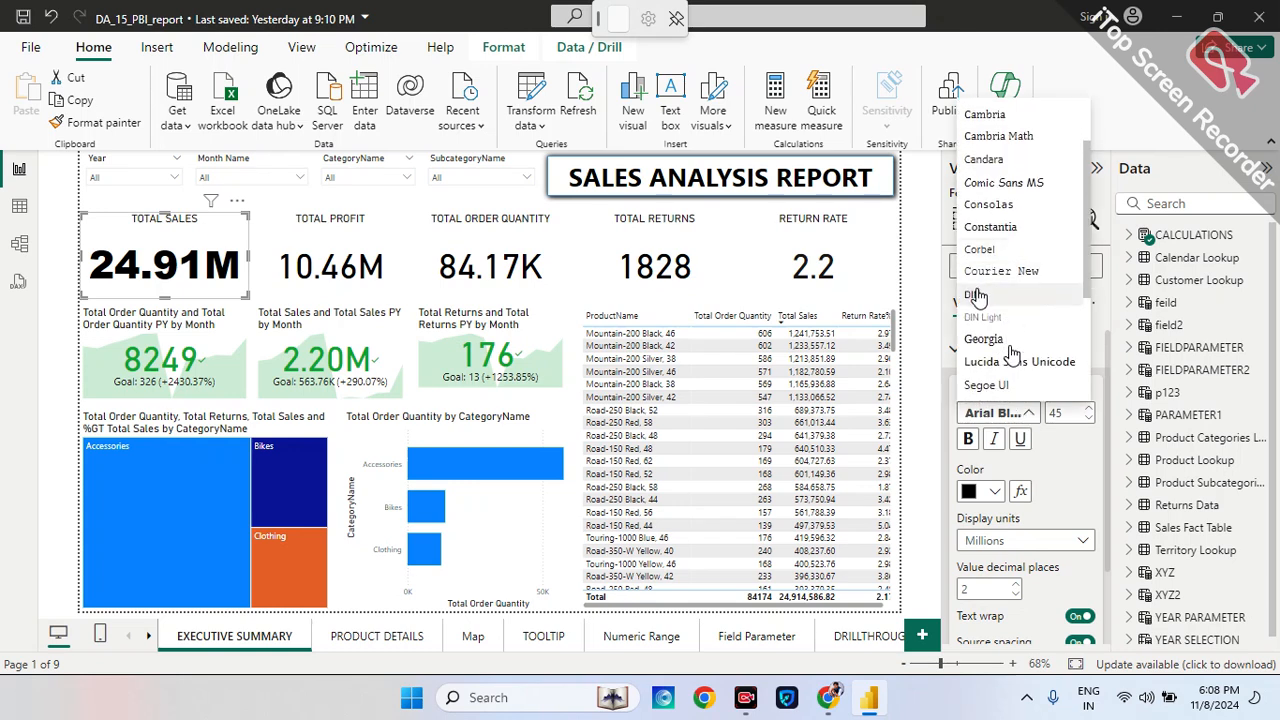
click(975, 295)
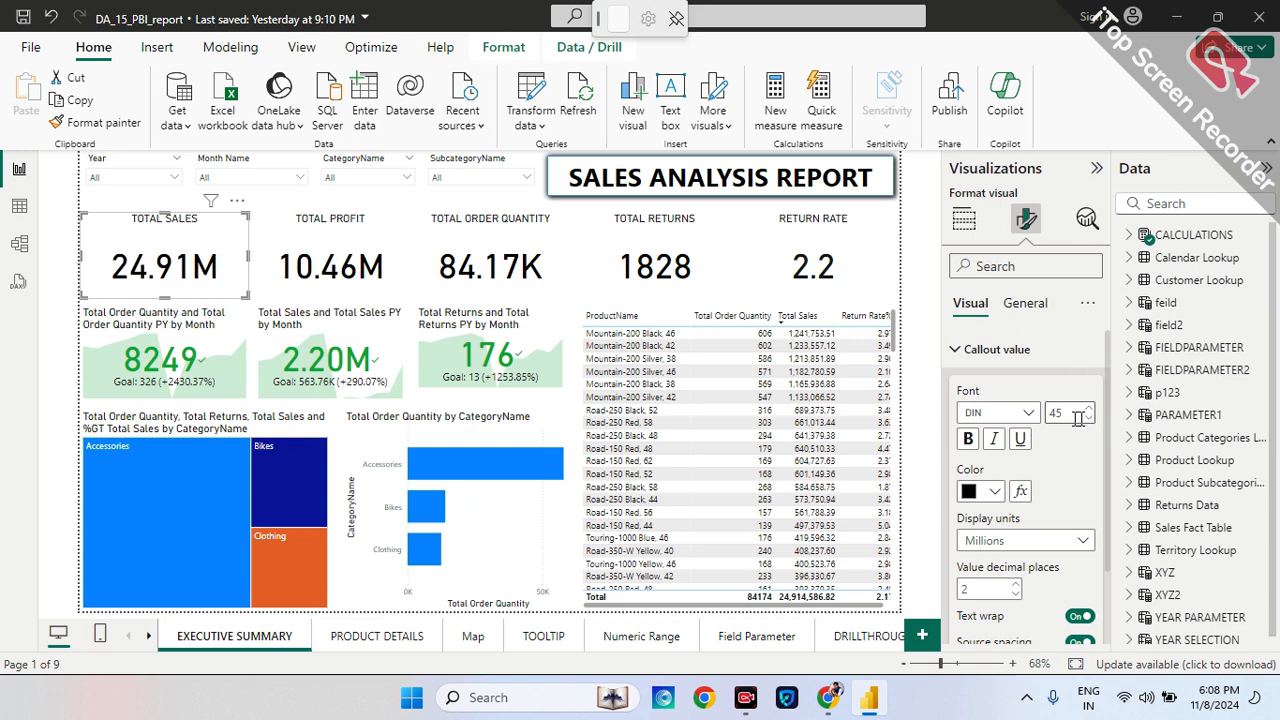
- Try bold, italic and underline on the TOTAL SALES callout value, and remove all three styles again
click(968, 440)
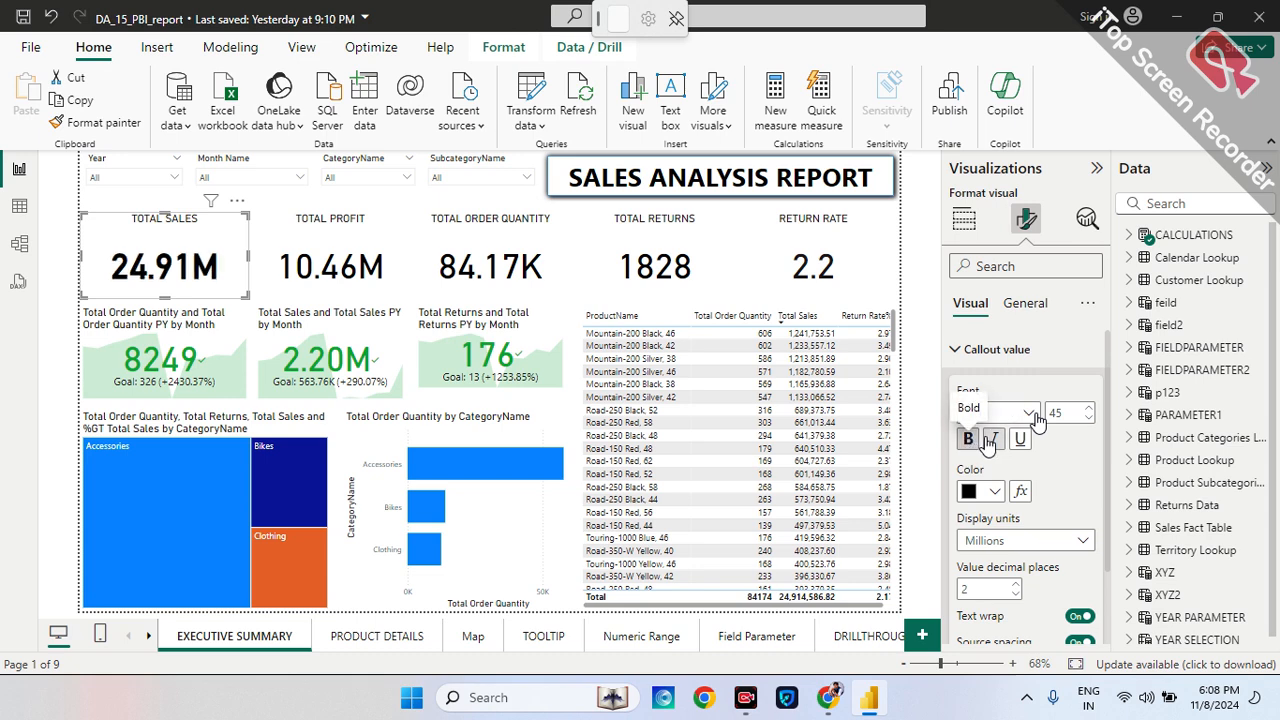
click(994, 440)
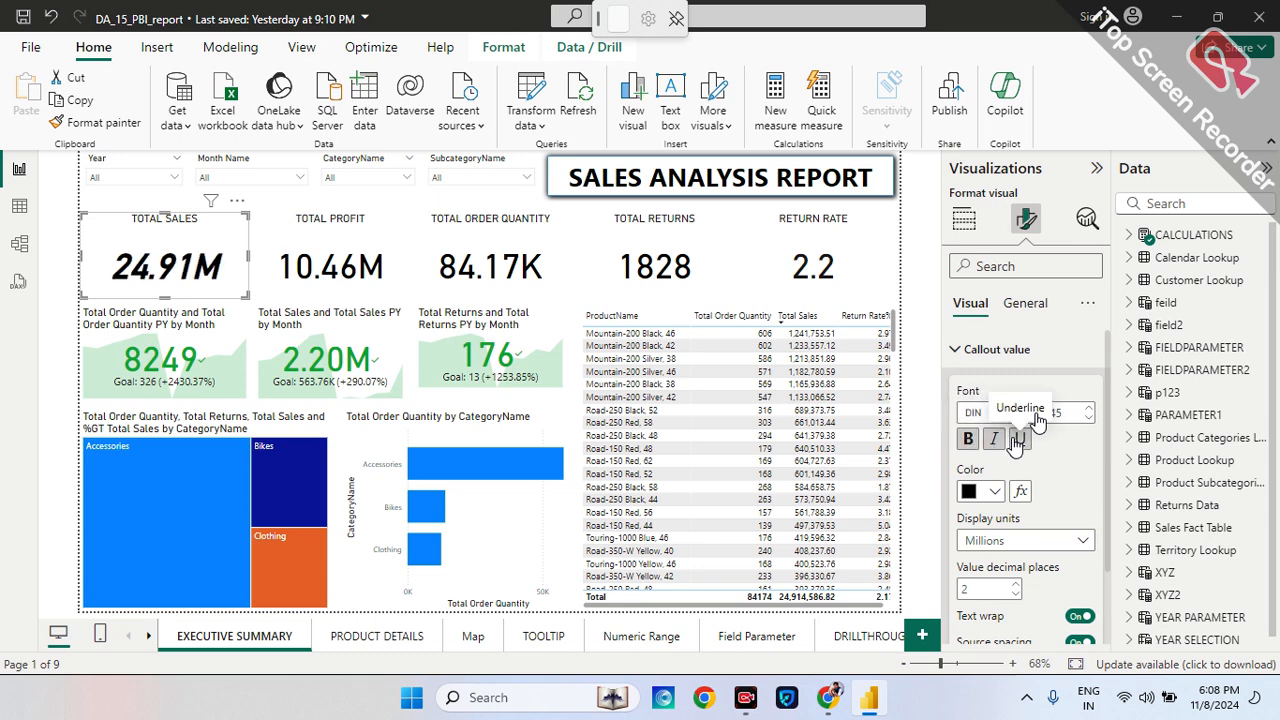
click(1016, 441)
click(1016, 441)
click(998, 441)
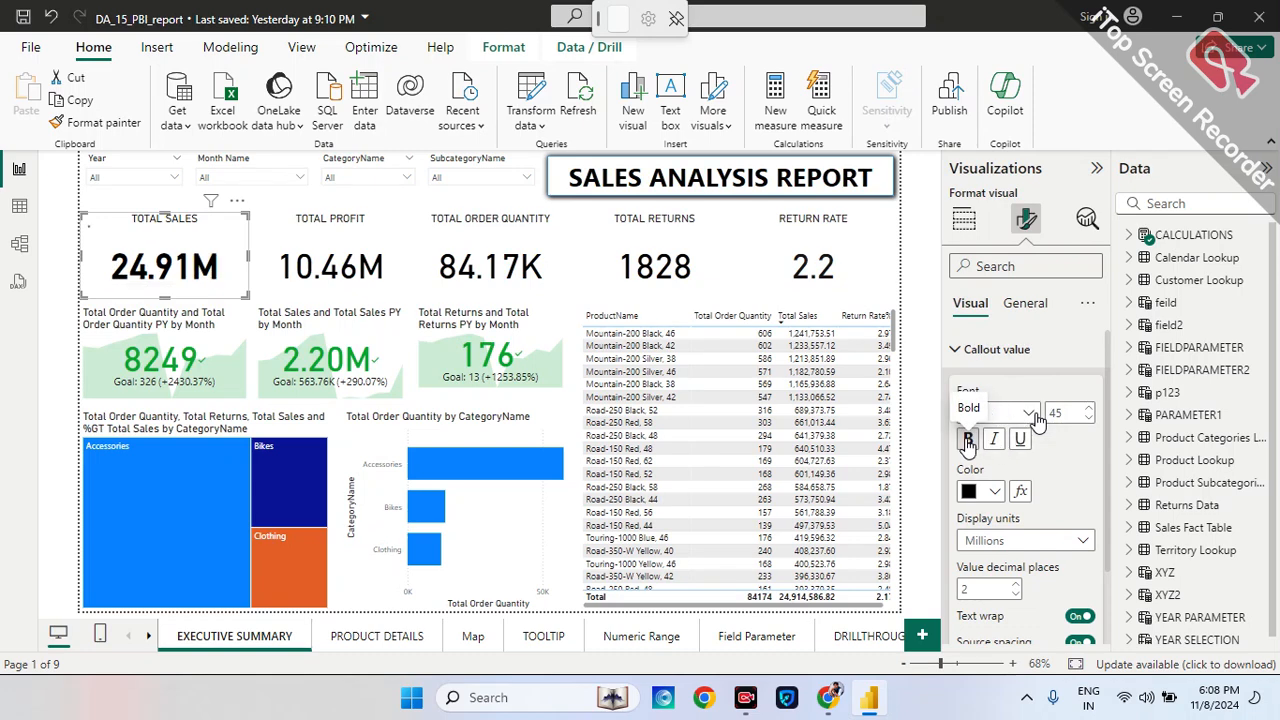
click(968, 441)
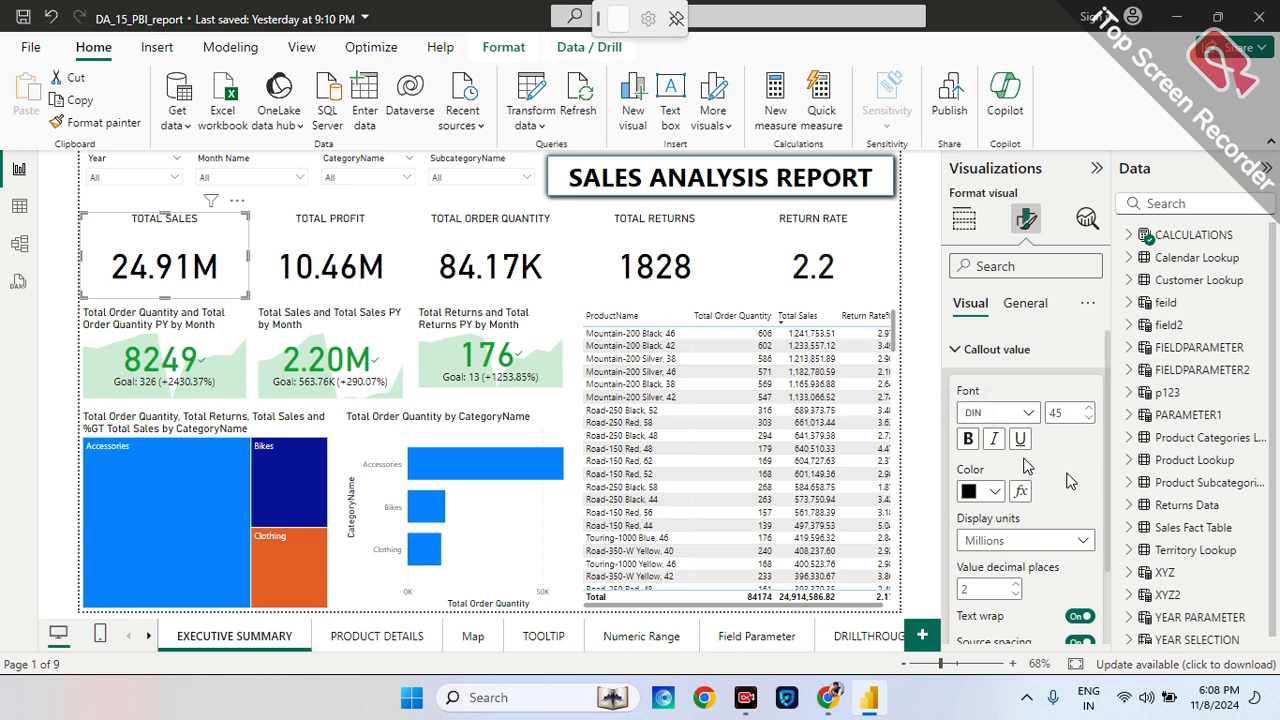
- Try the theme's bright blue as the TOTAL SALES callout value's color, and set it back to black
click(996, 494)
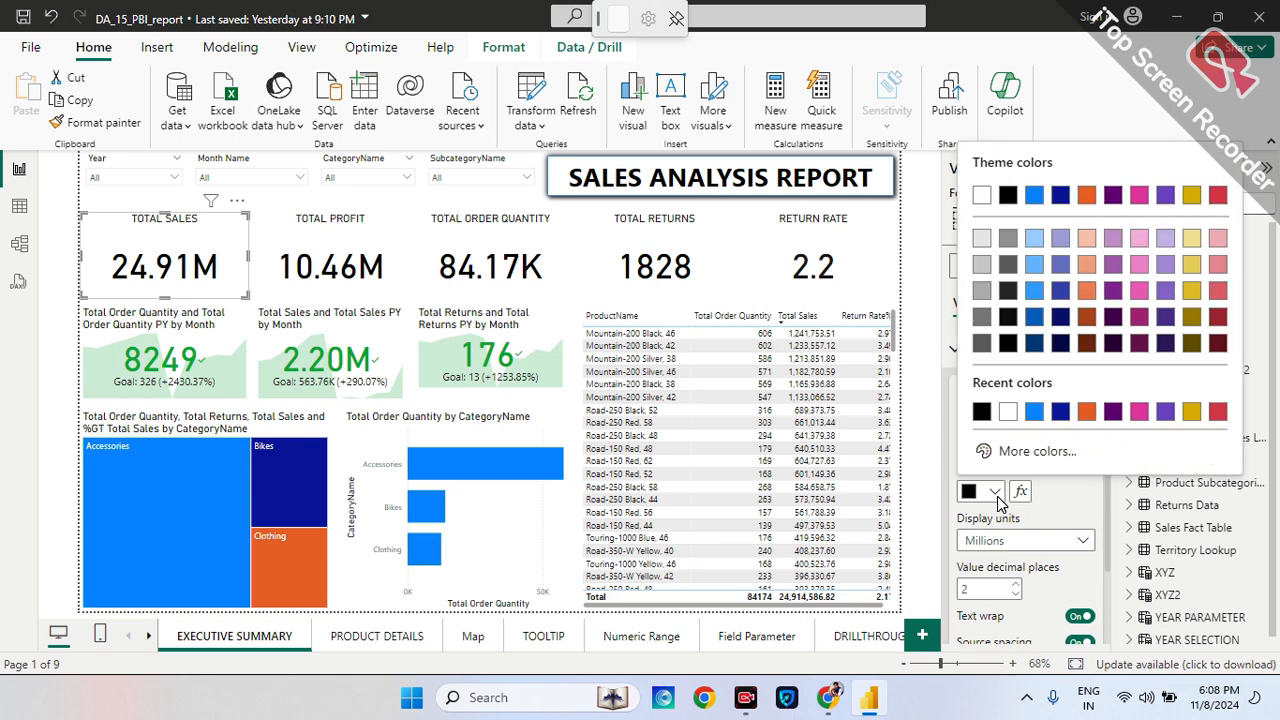
click(1034, 412)
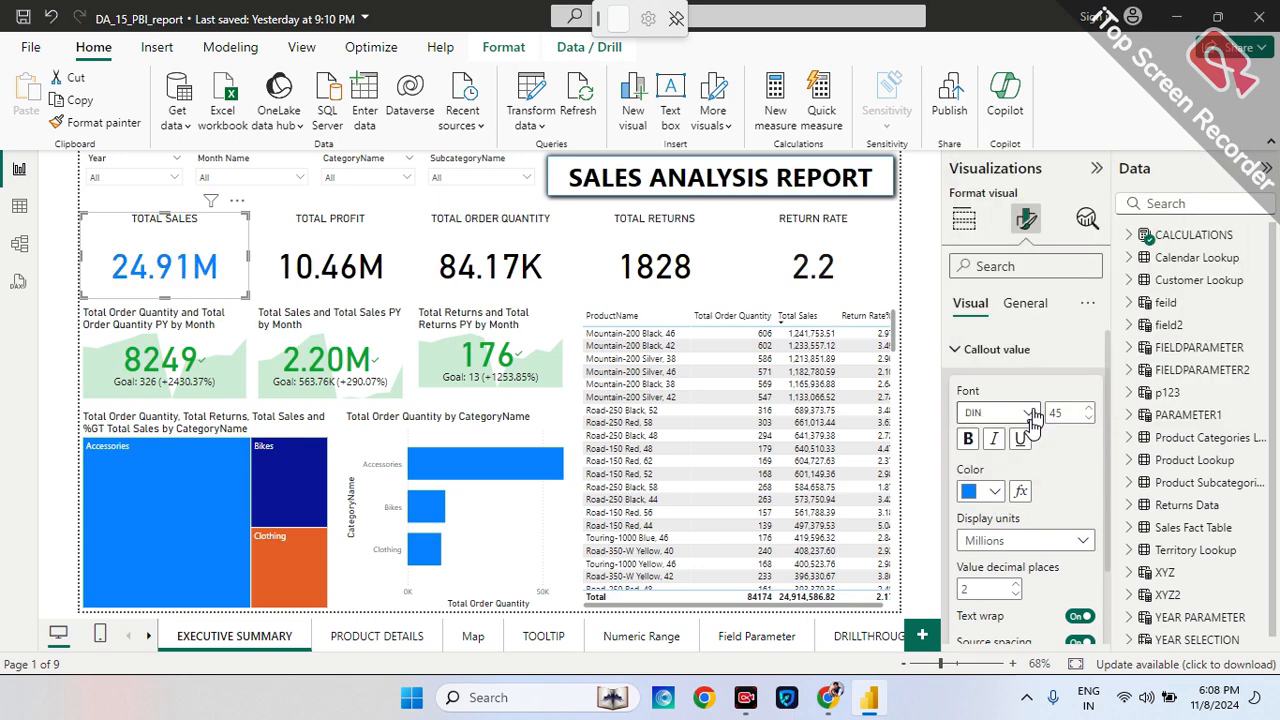
click(1000, 490)
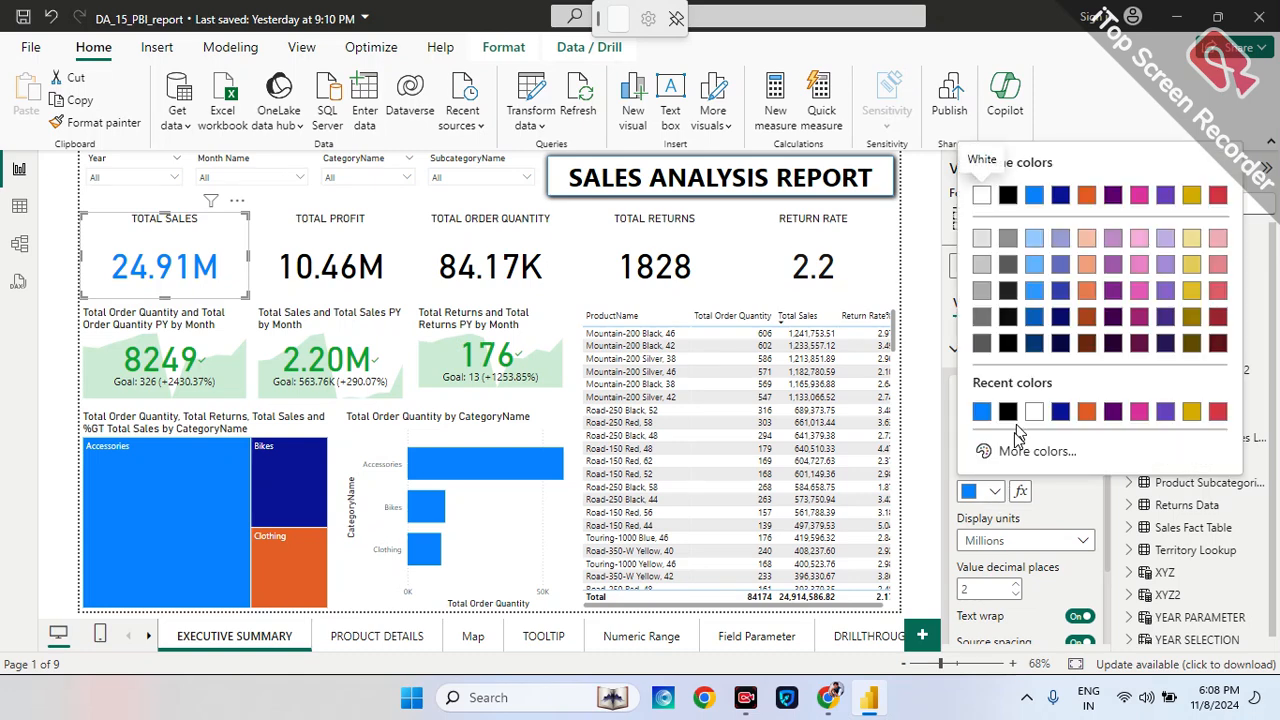
click(1004, 416)
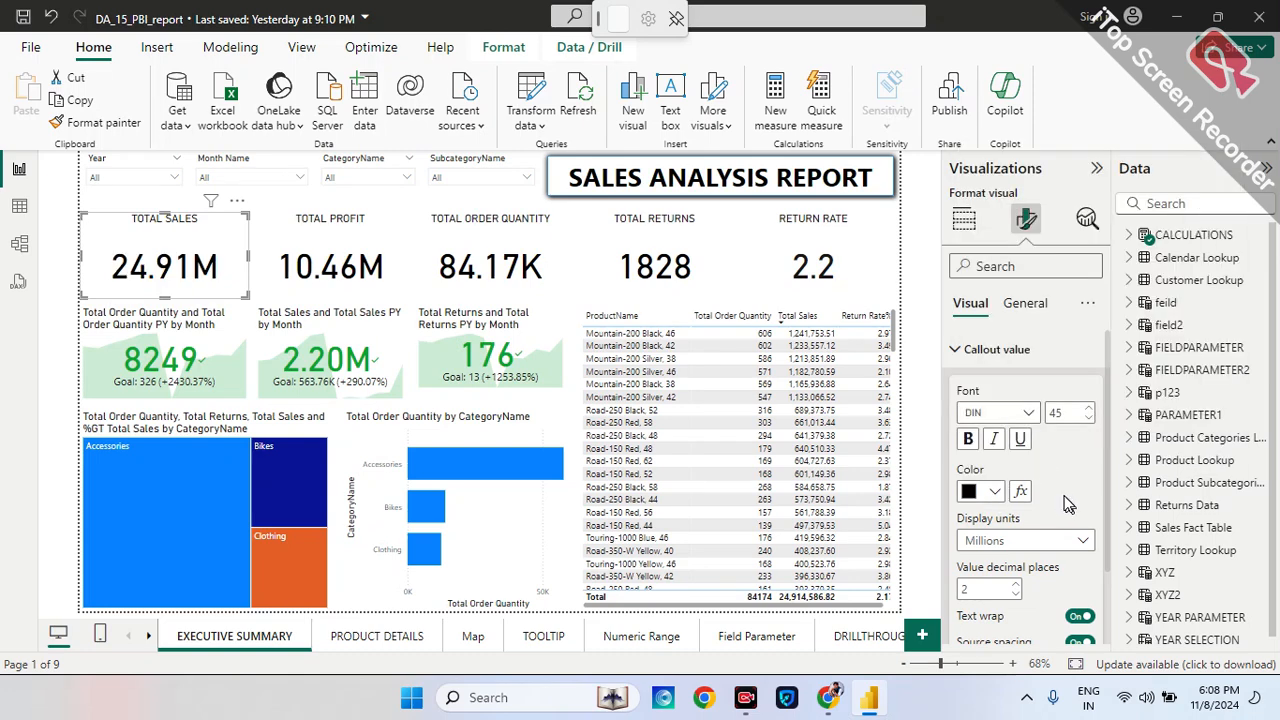
- Open the display units choices for the TOTAL SALES card's callout value
scroll(1068, 505, down, 1)
click(1086, 455)
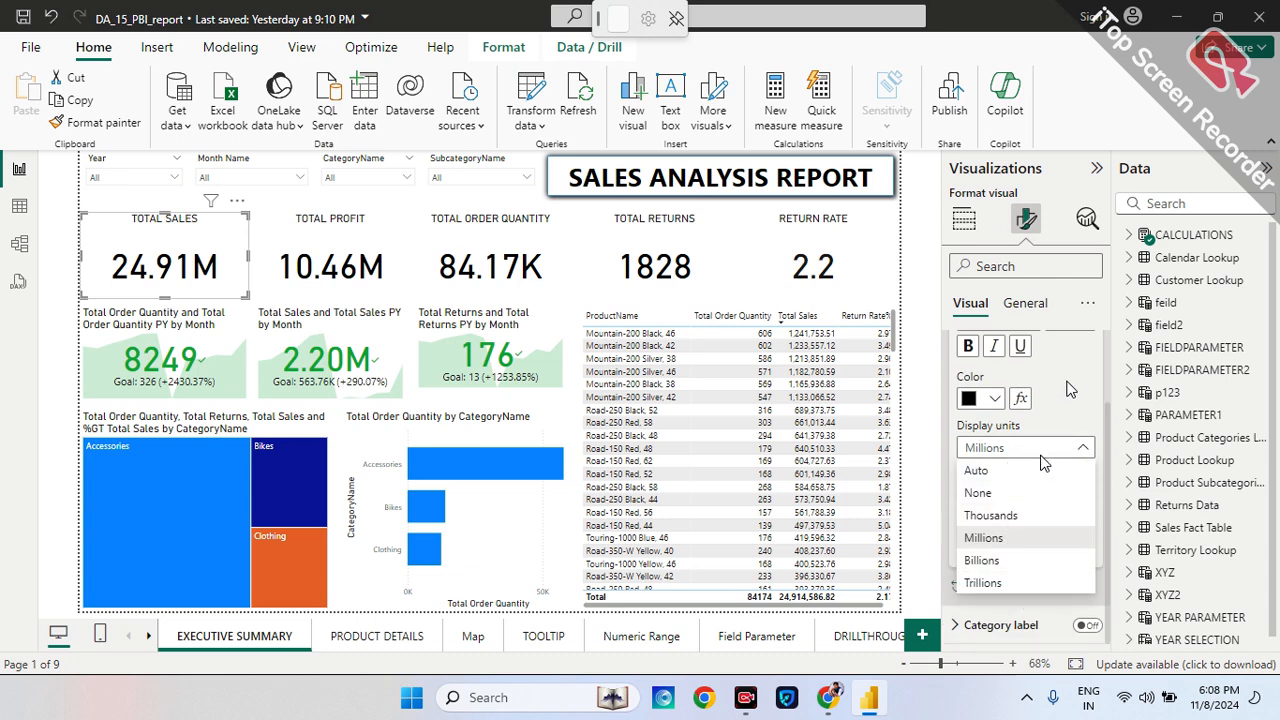
- Turn on the Total Sales card's category label, look at its font and color options, and turn it off again
click(1040, 456)
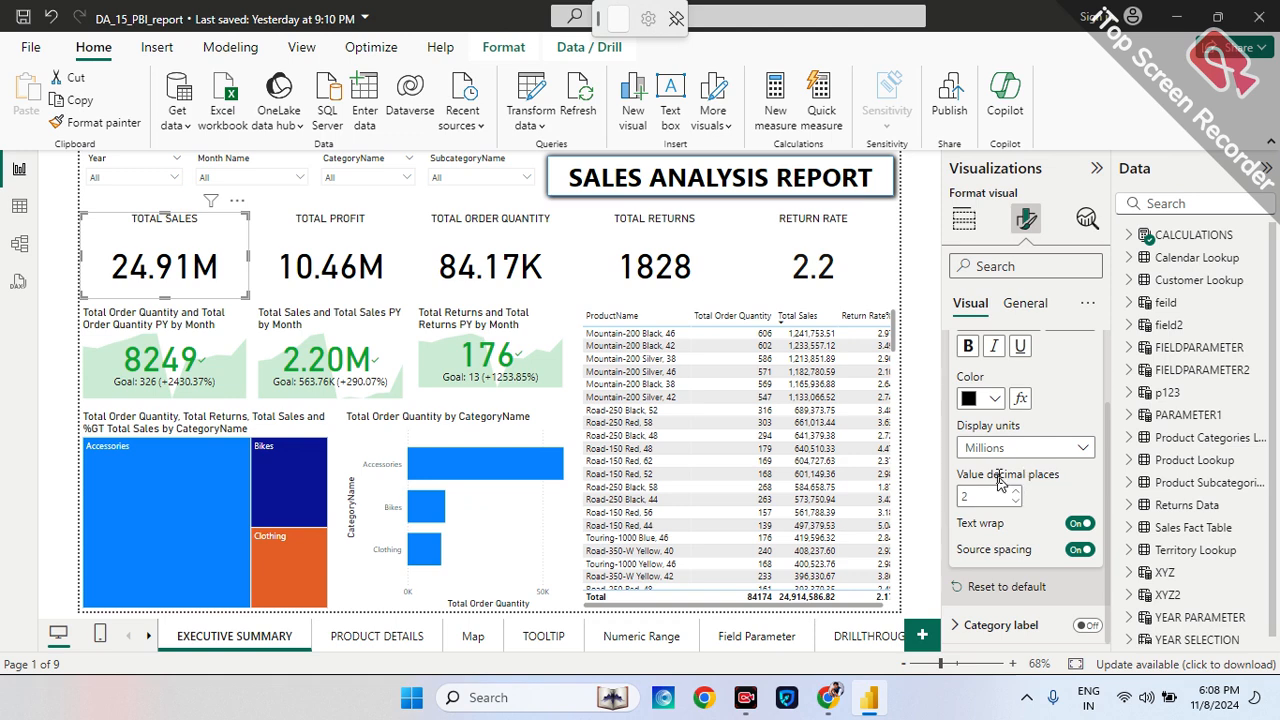
click(962, 495)
click(1086, 625)
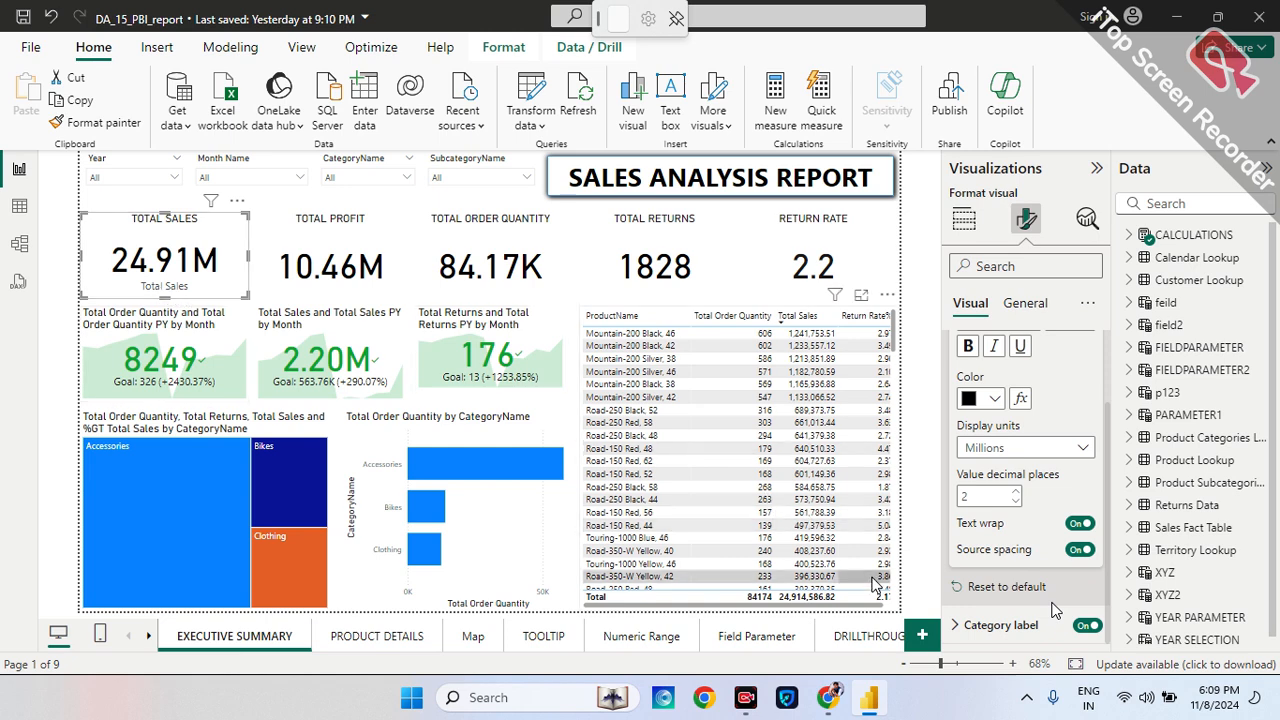
click(970, 614)
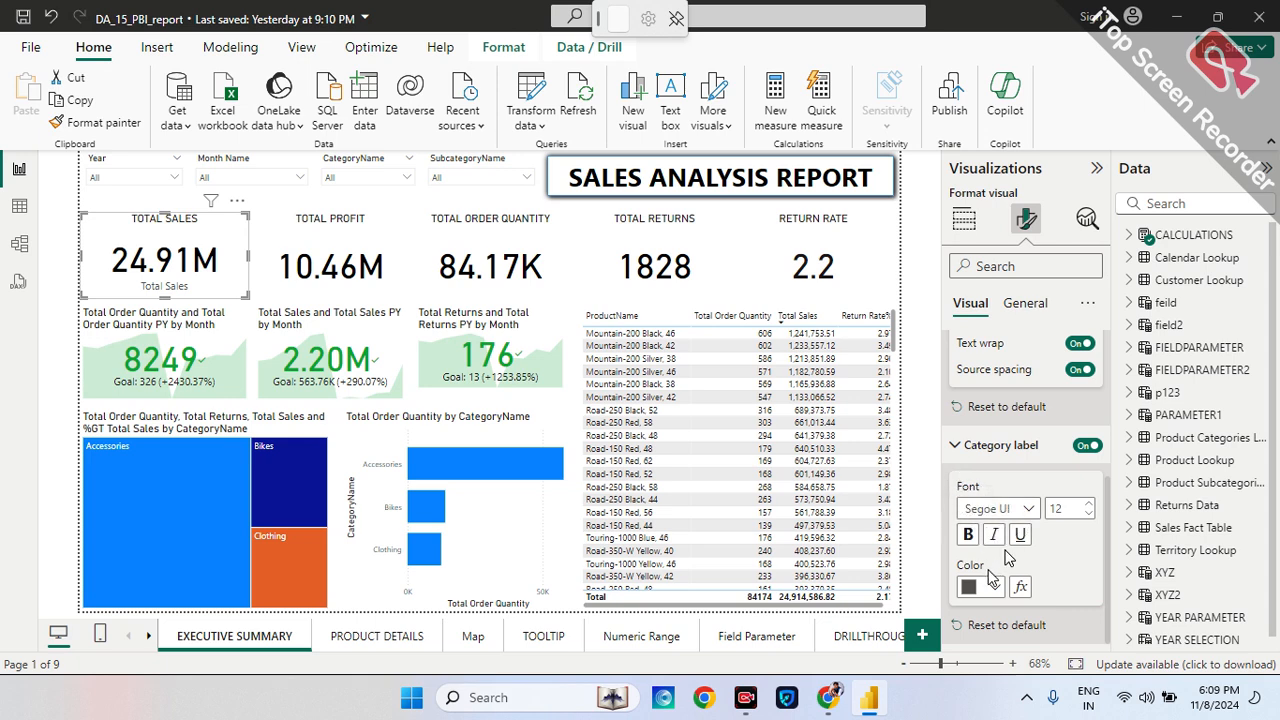
click(1087, 446)
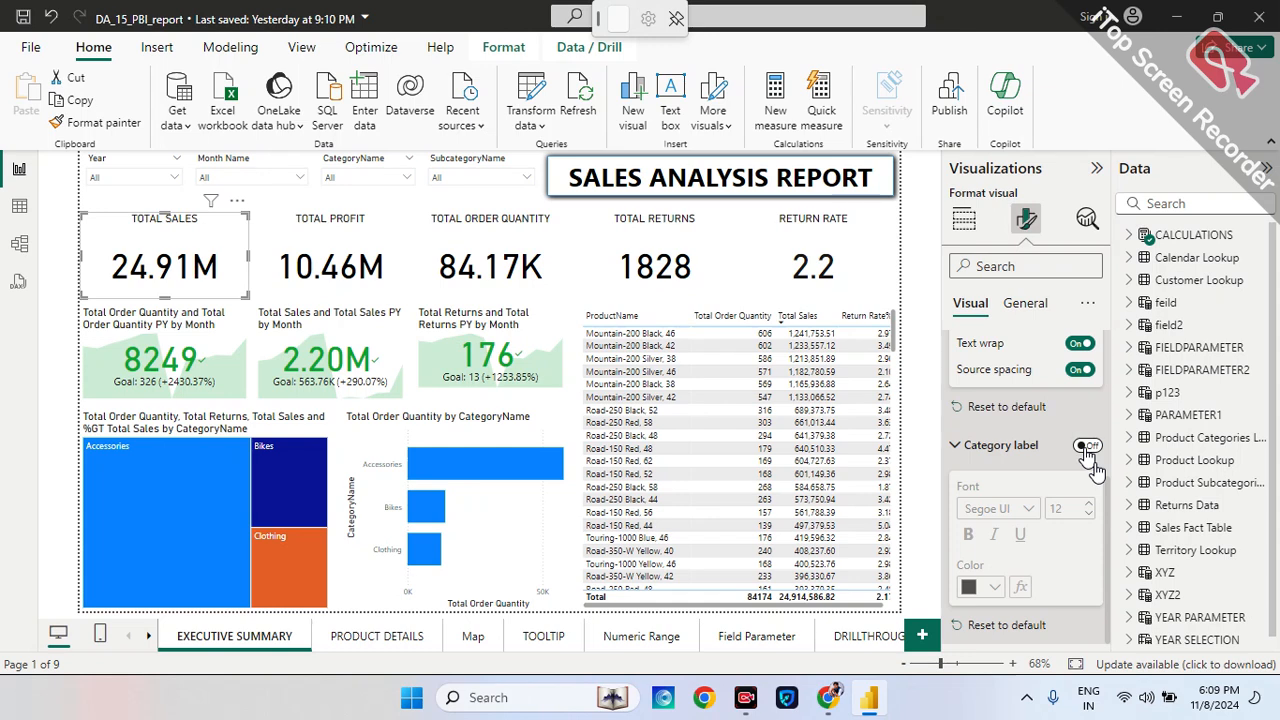
click(960, 446)
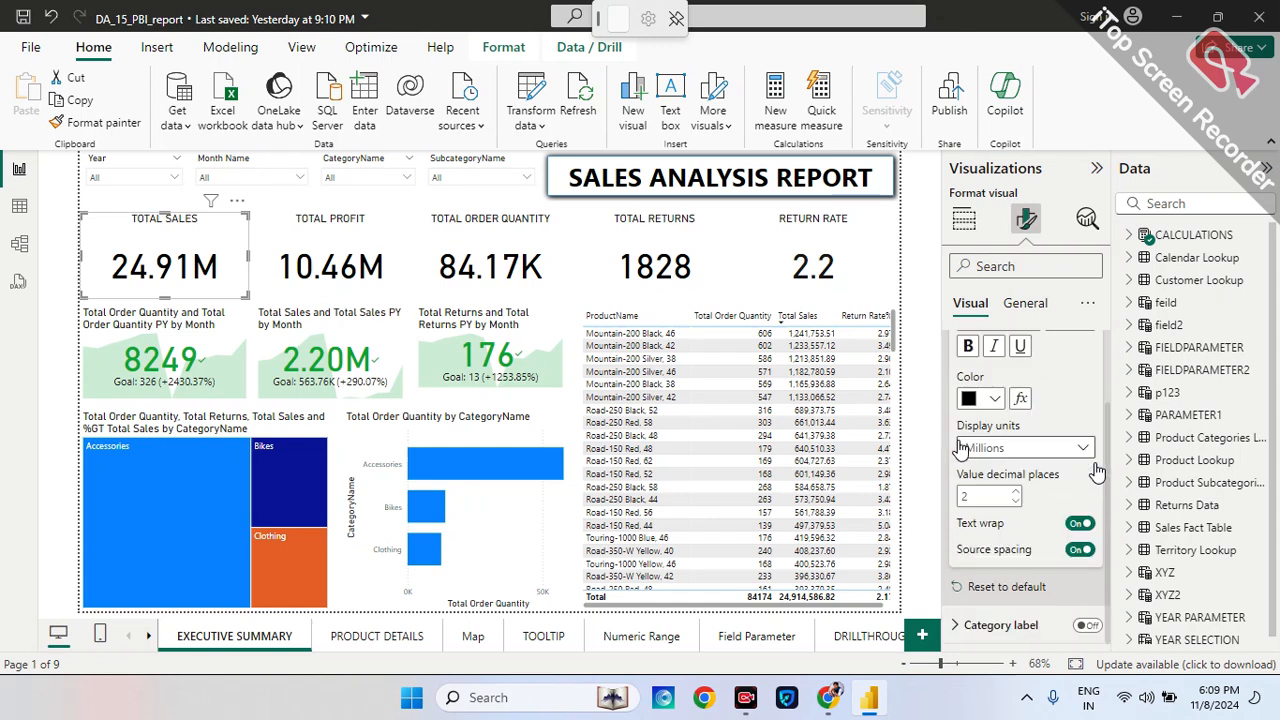
- Set the Total Sales card's height to 200 in its general size properties
scroll(1078, 392, up, 2)
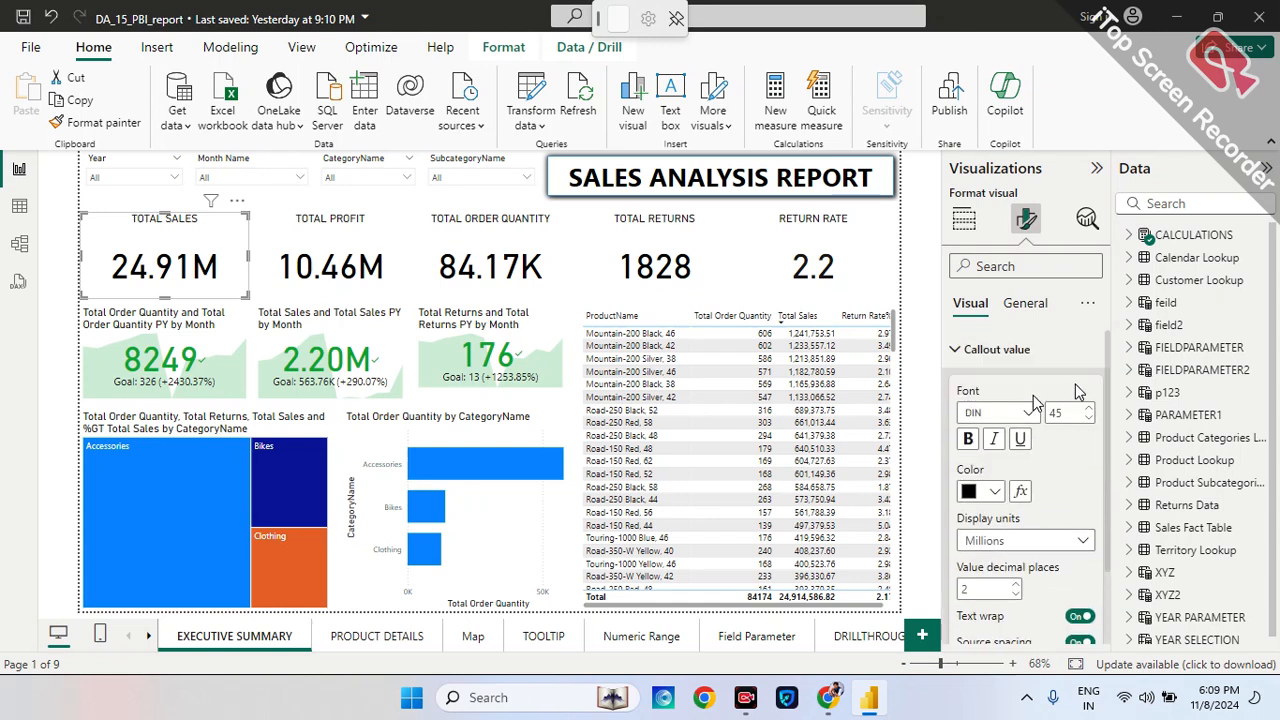
click(990, 343)
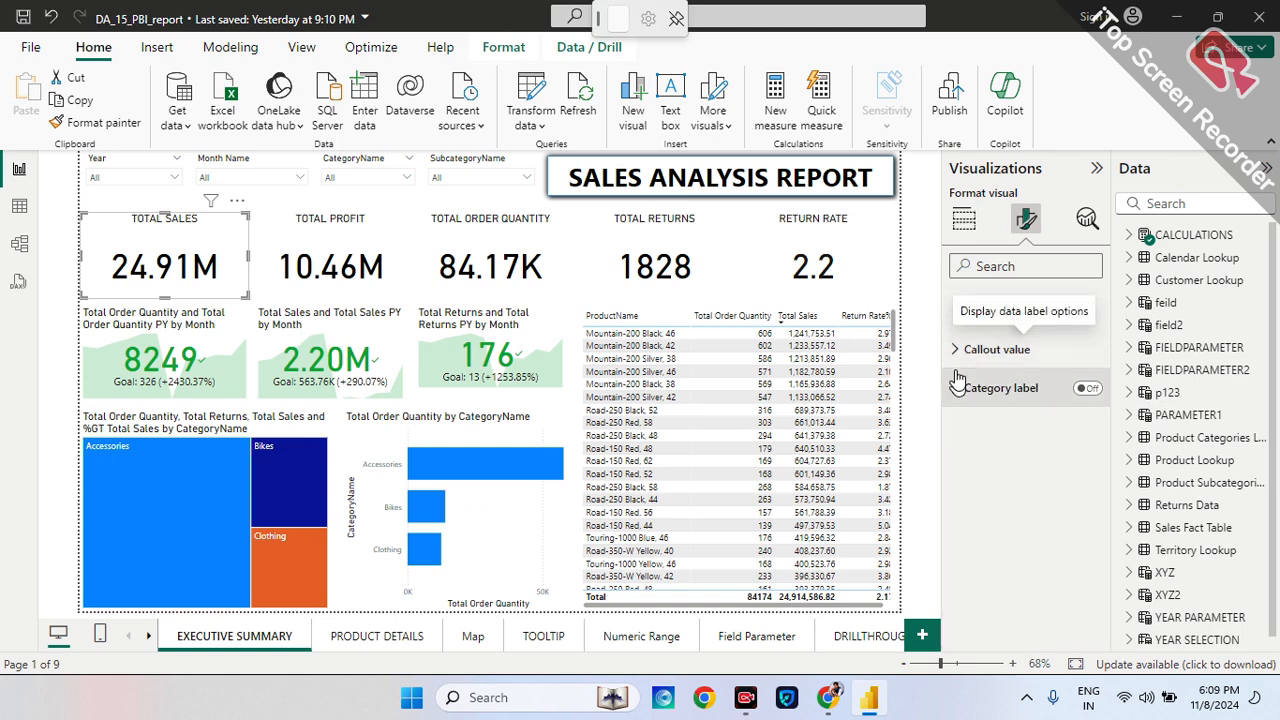
click(1007, 314)
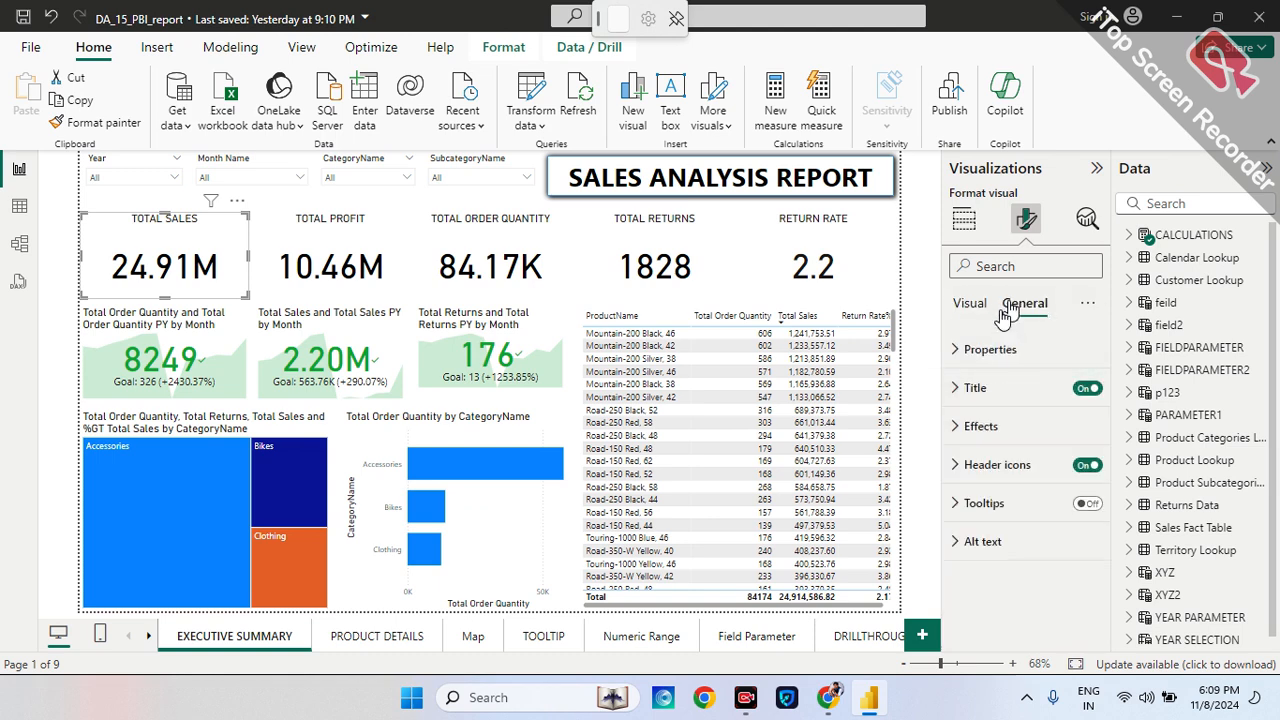
click(960, 343)
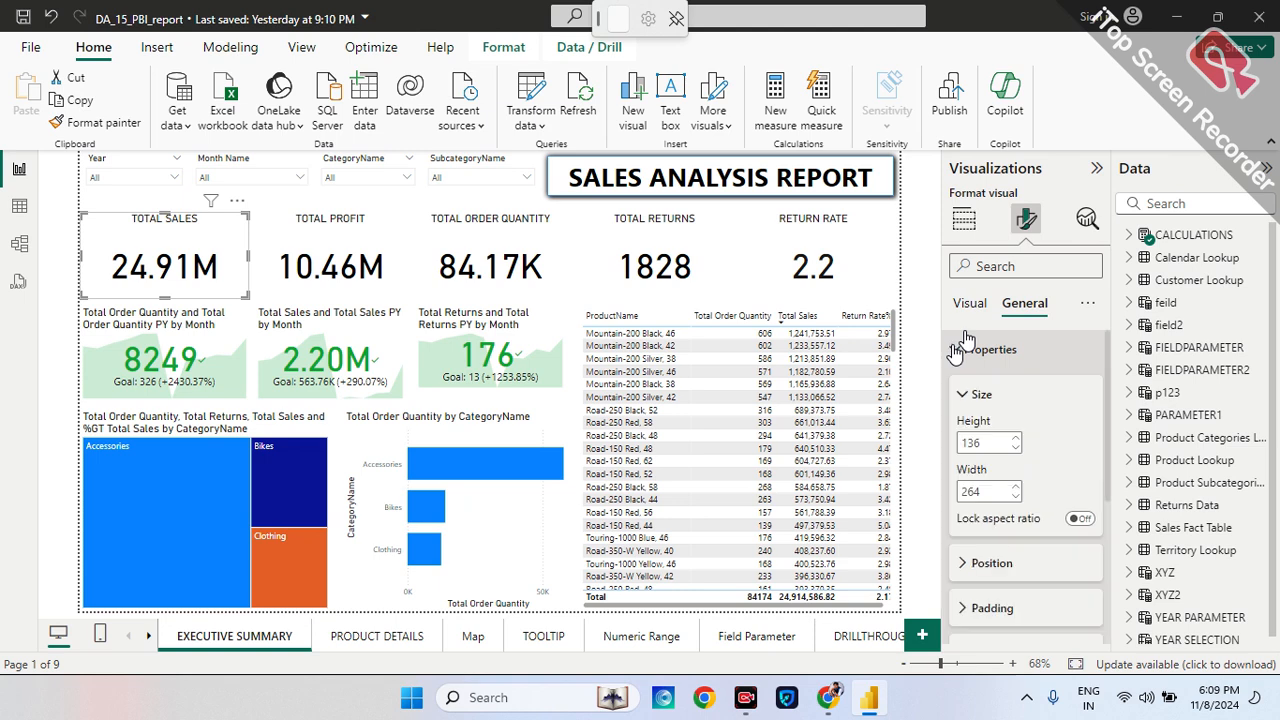
double_click(1007, 441)
text(200)
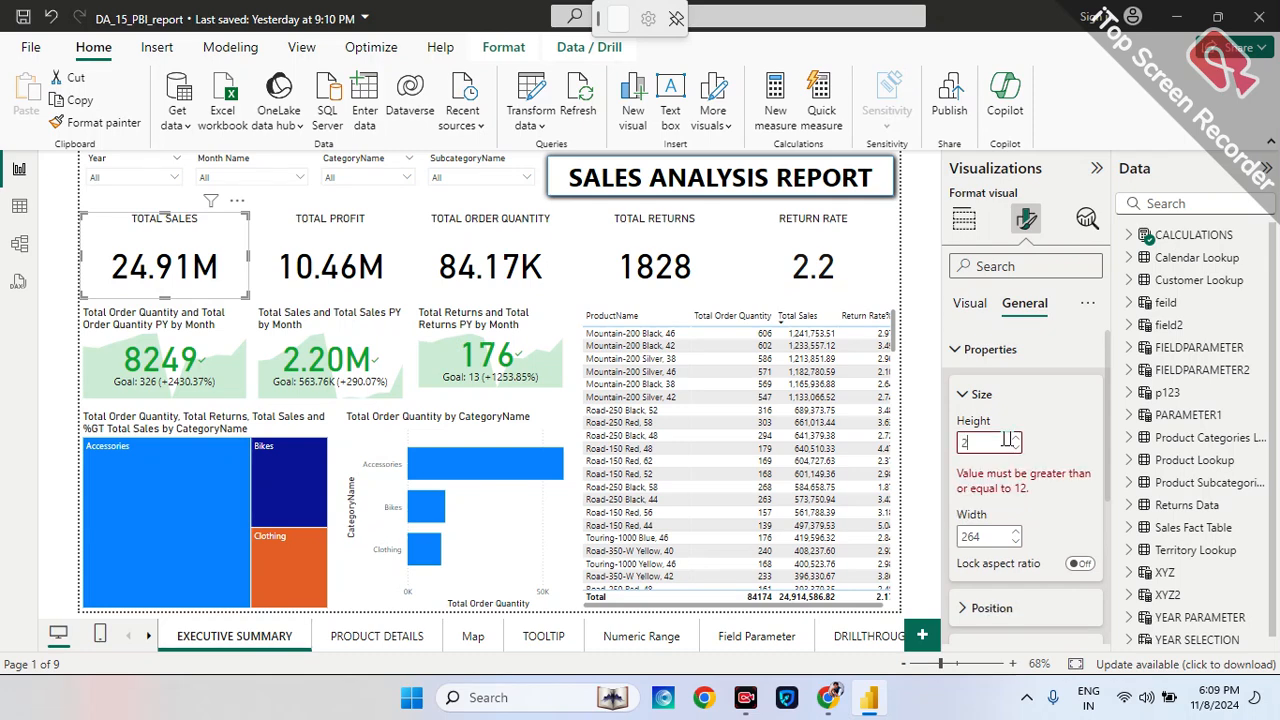
key(Return)
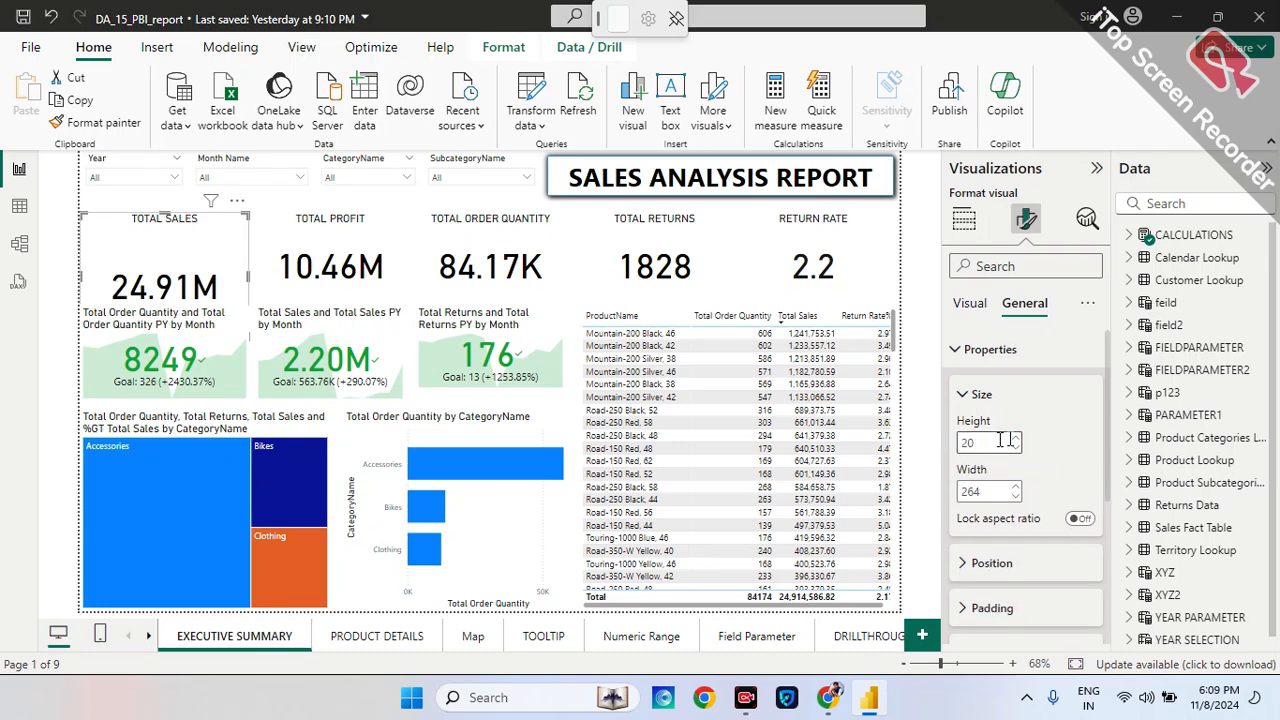
- Set the Total Sales card's height back to 136
key(BackSpace)
key(BackSpace)
text(13)
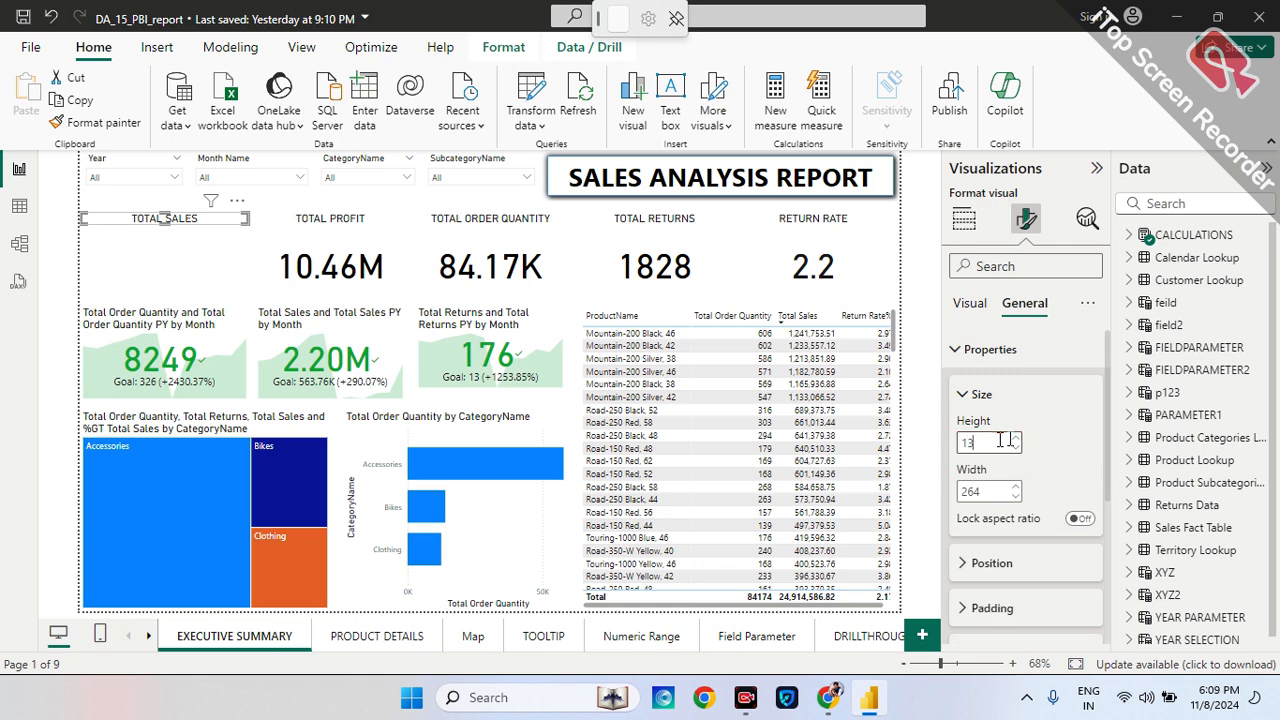
text(6)
key(Return)
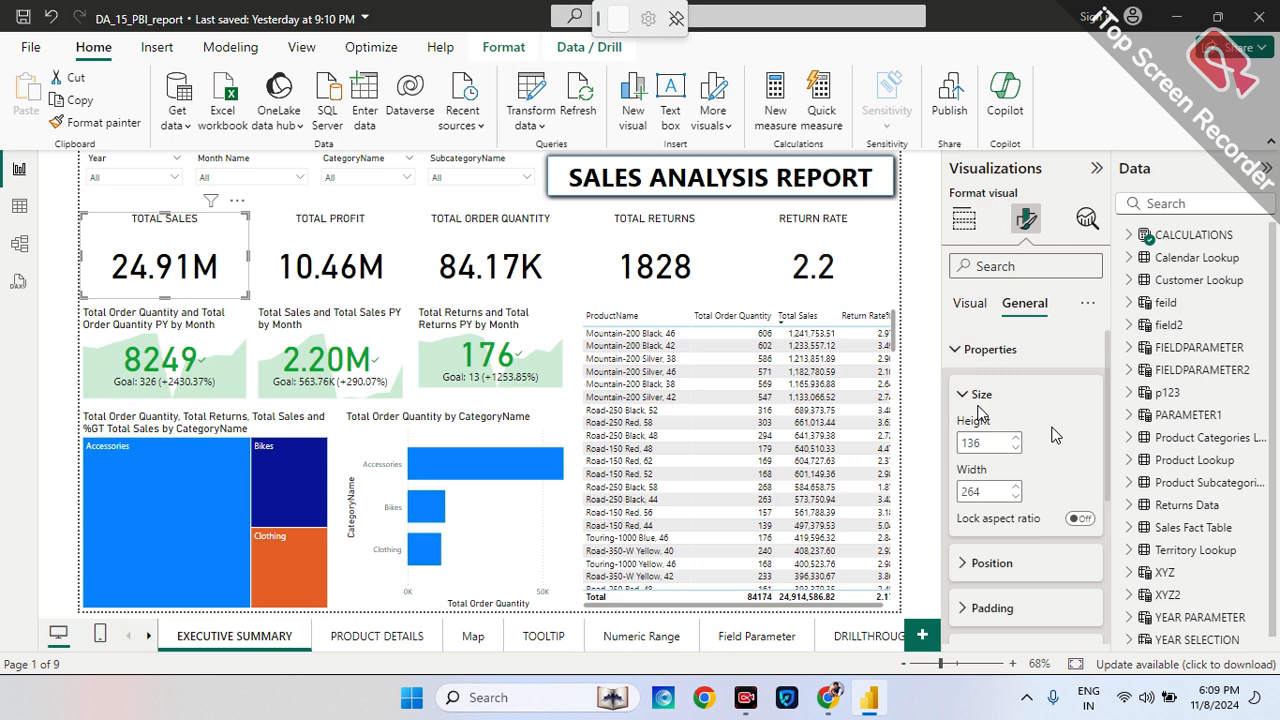
- Examine the card's position properties and its title's text and heading-level options
click(995, 403)
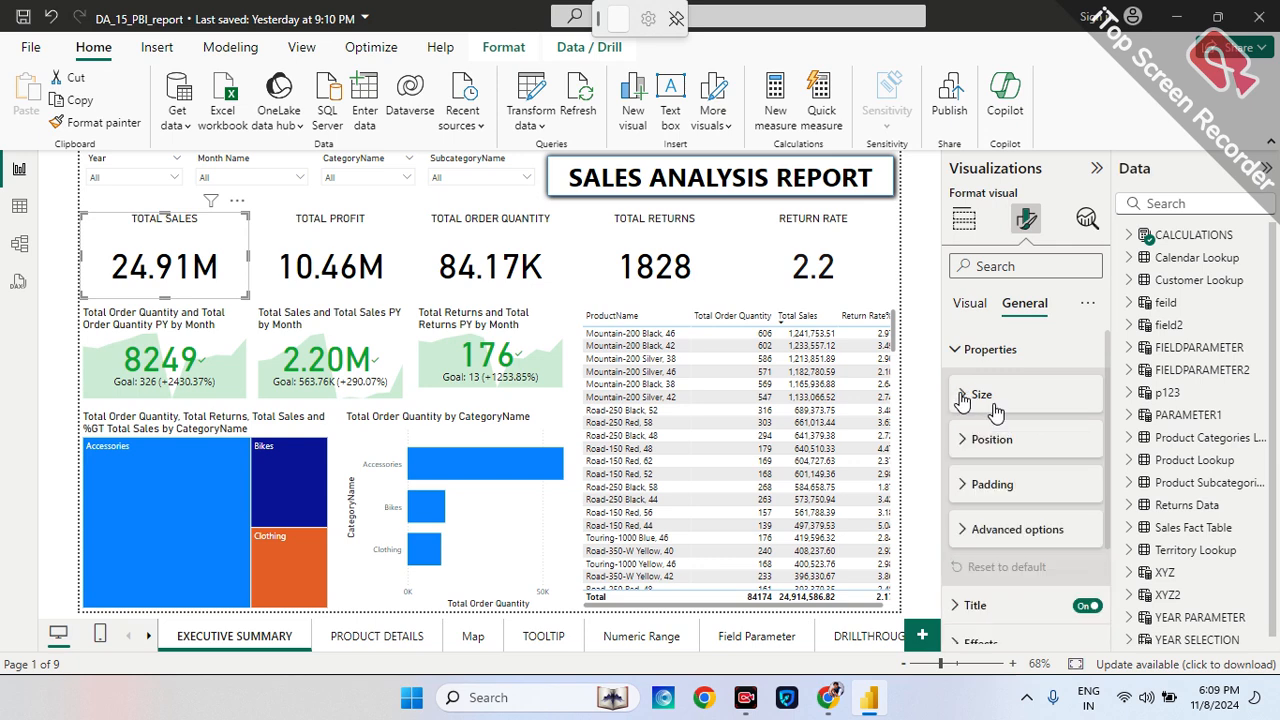
click(966, 452)
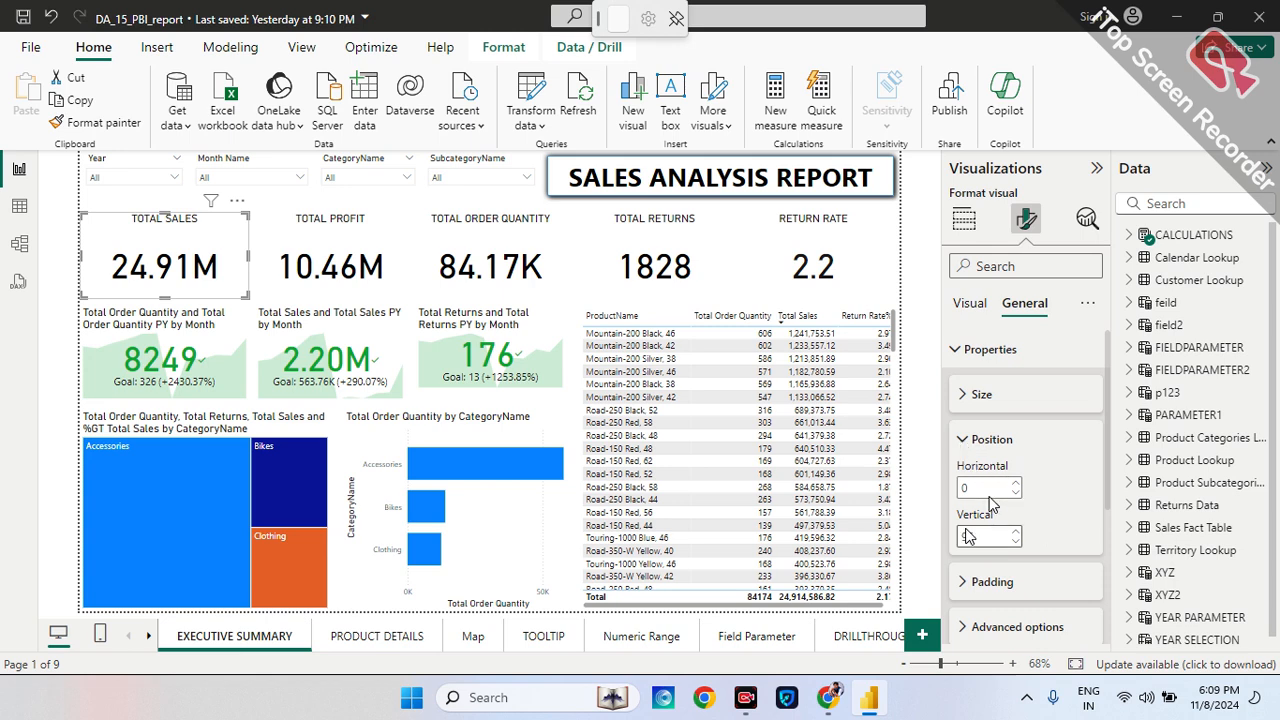
click(962, 439)
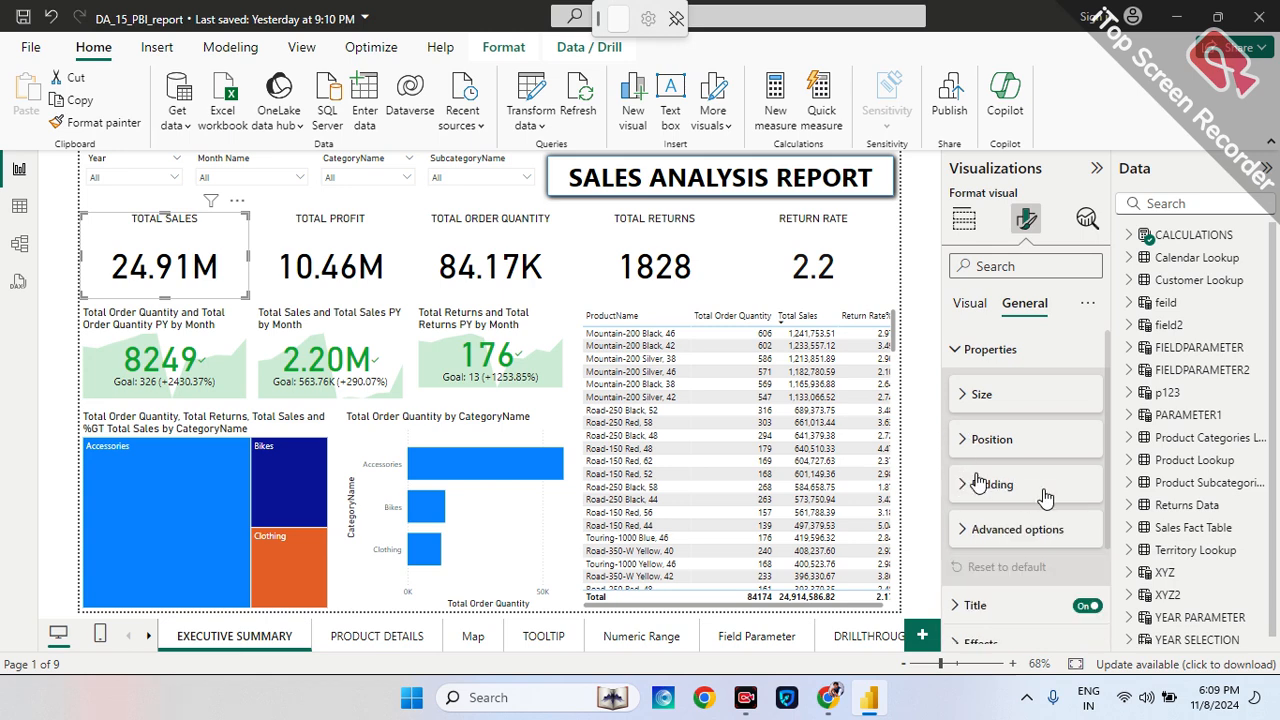
click(958, 355)
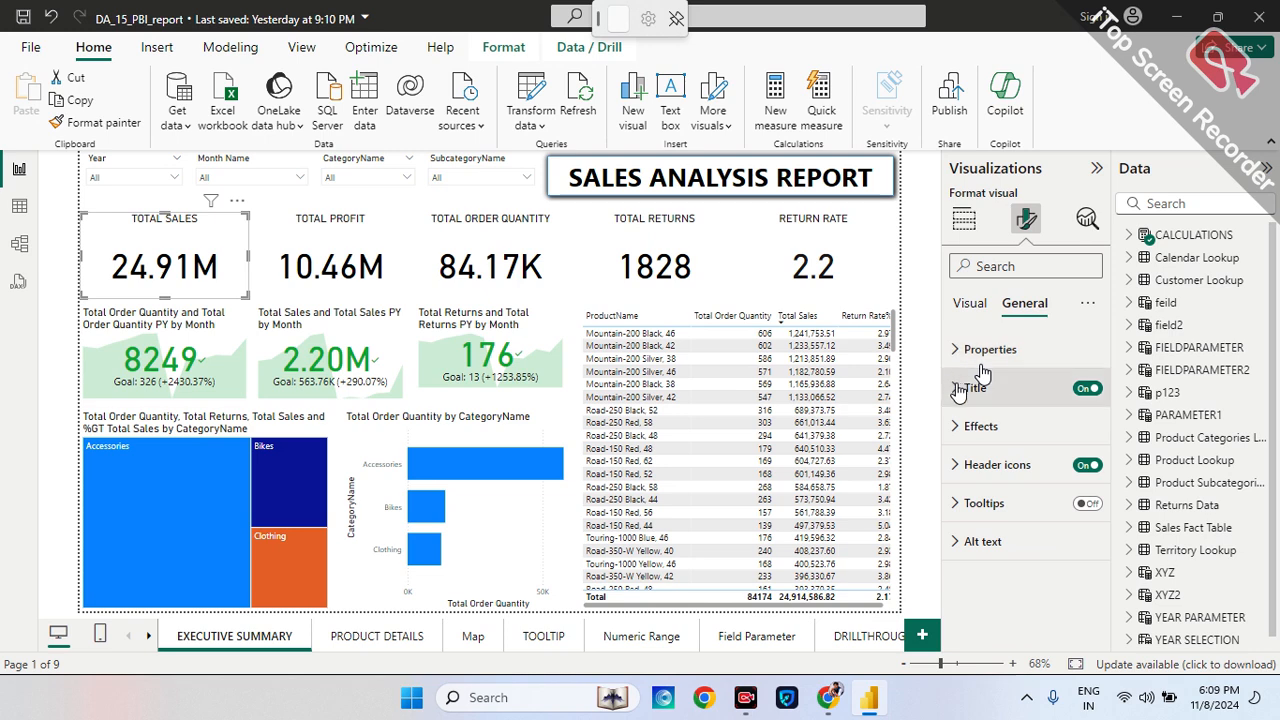
click(958, 388)
click(1039, 482)
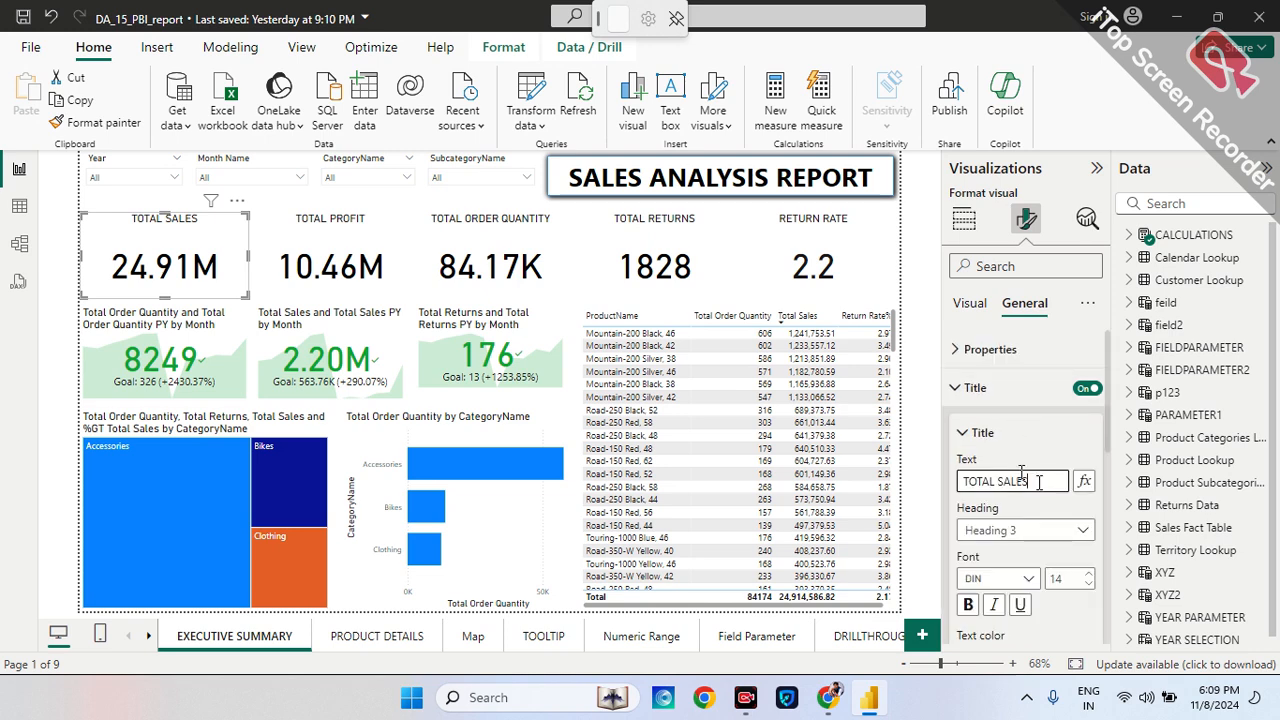
click(1075, 525)
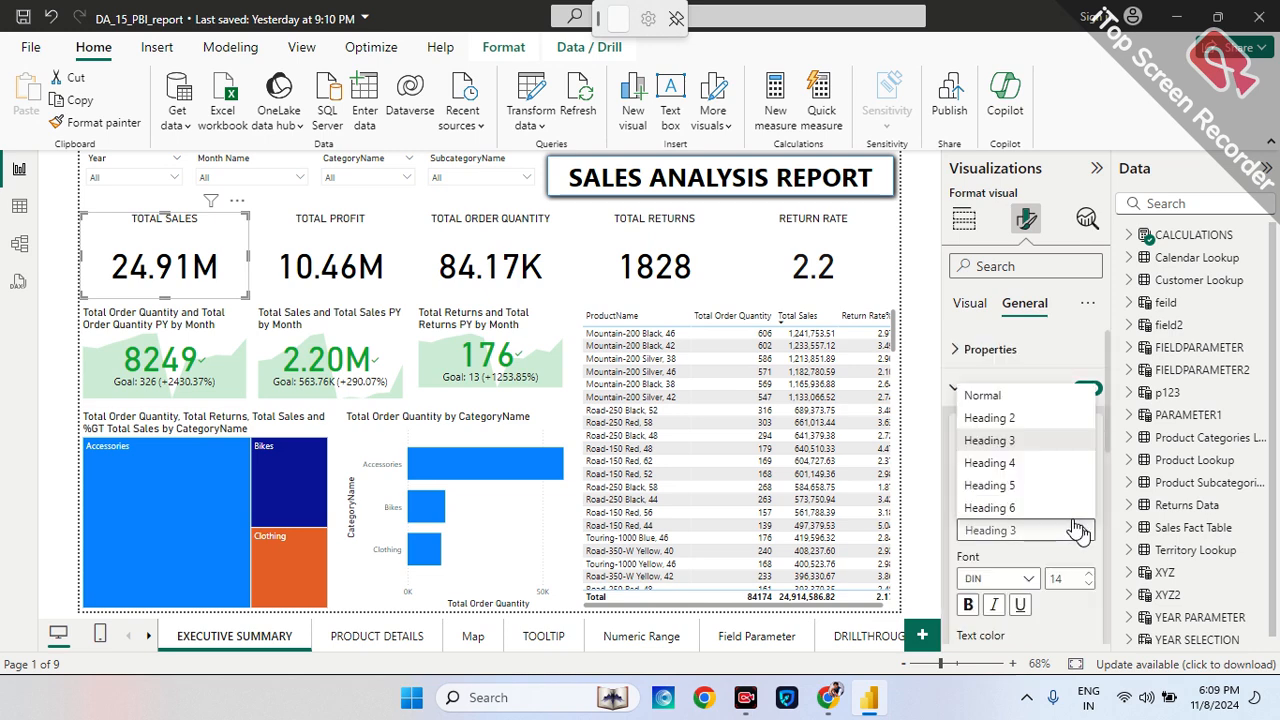
click(1065, 365)
- Try a font size of 20 on the Total Sales title and set it back to 14
scroll(1056, 530, down, 2)
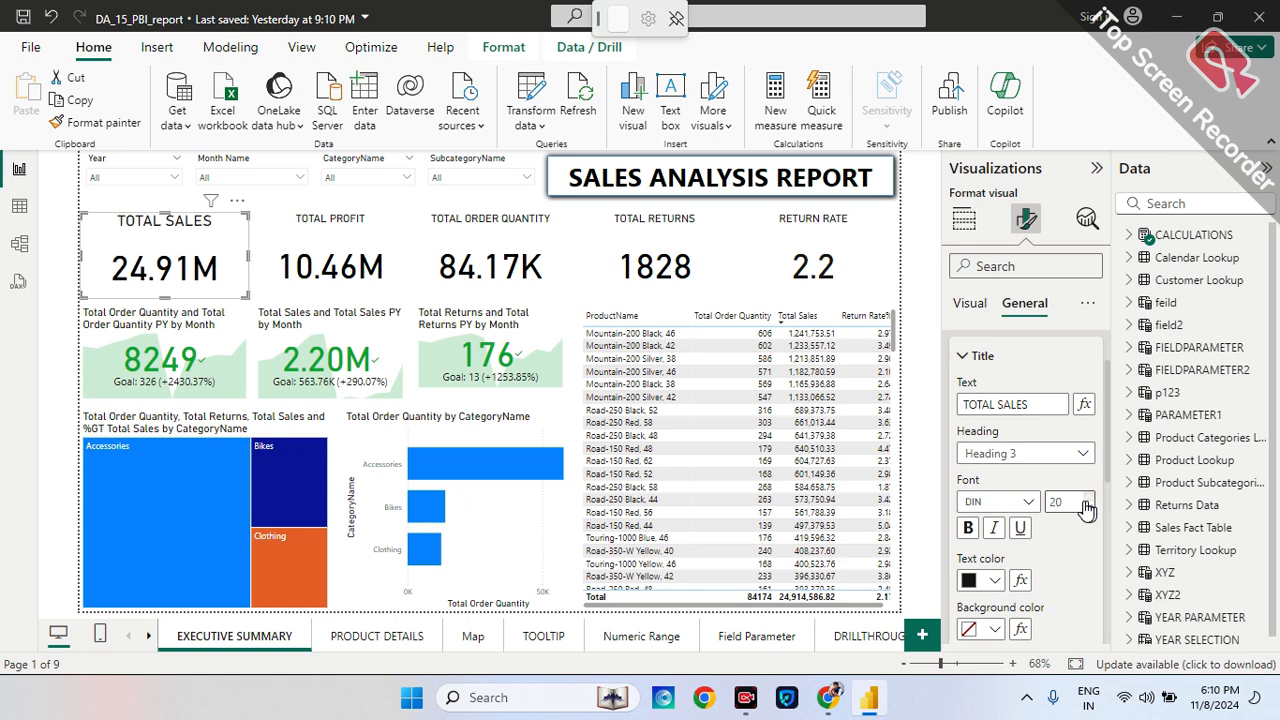
click(1081, 502)
text(14)
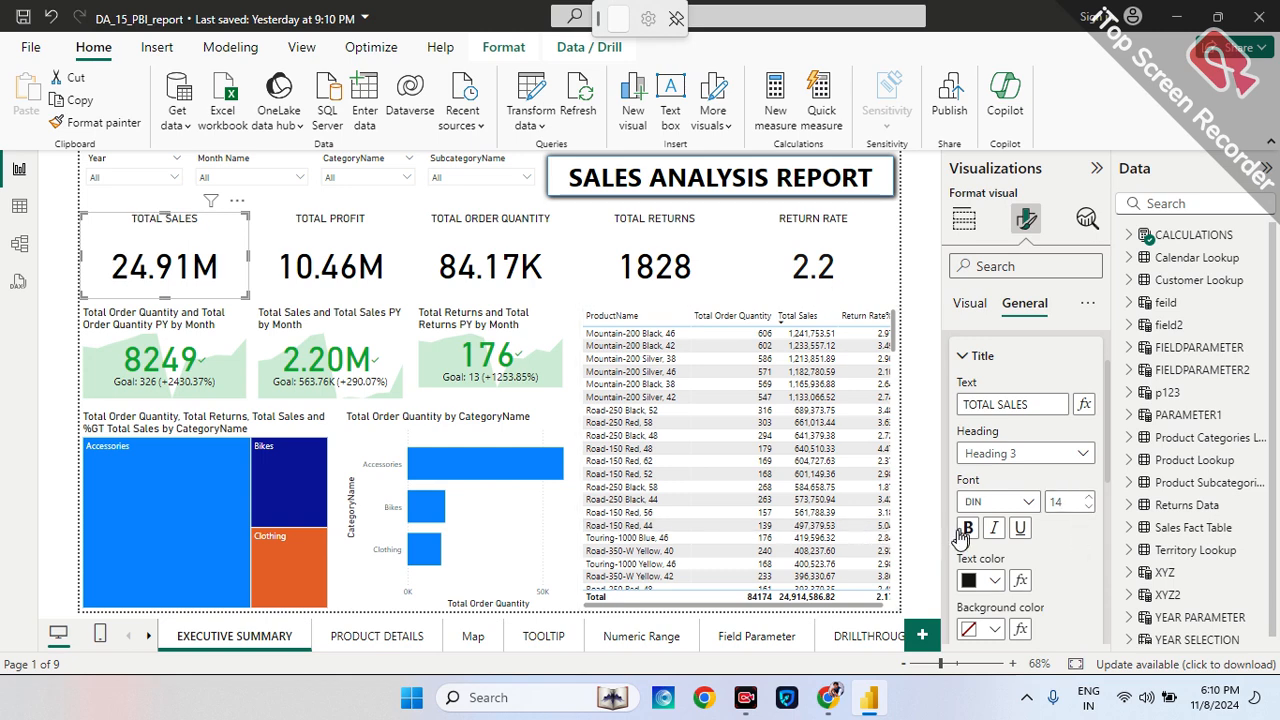
- Try a light orange text color on the Total Sales title and return it to black
scroll(968, 530, down, 3)
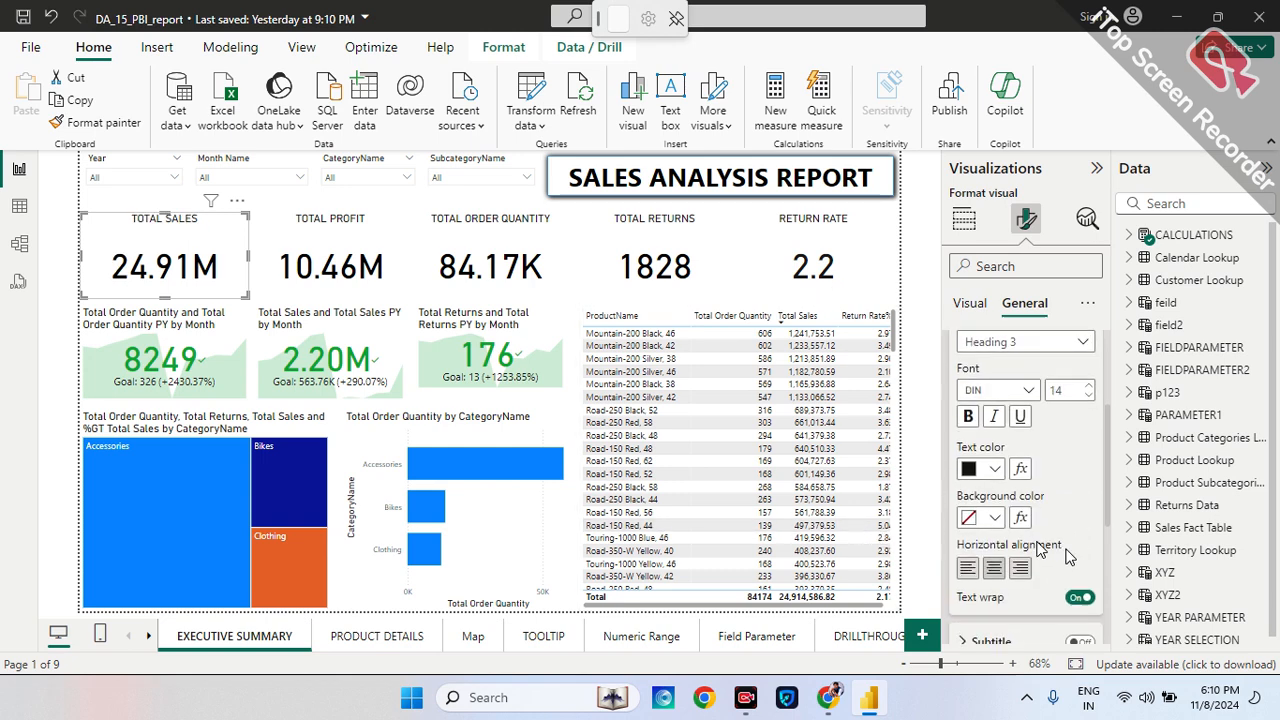
click(993, 461)
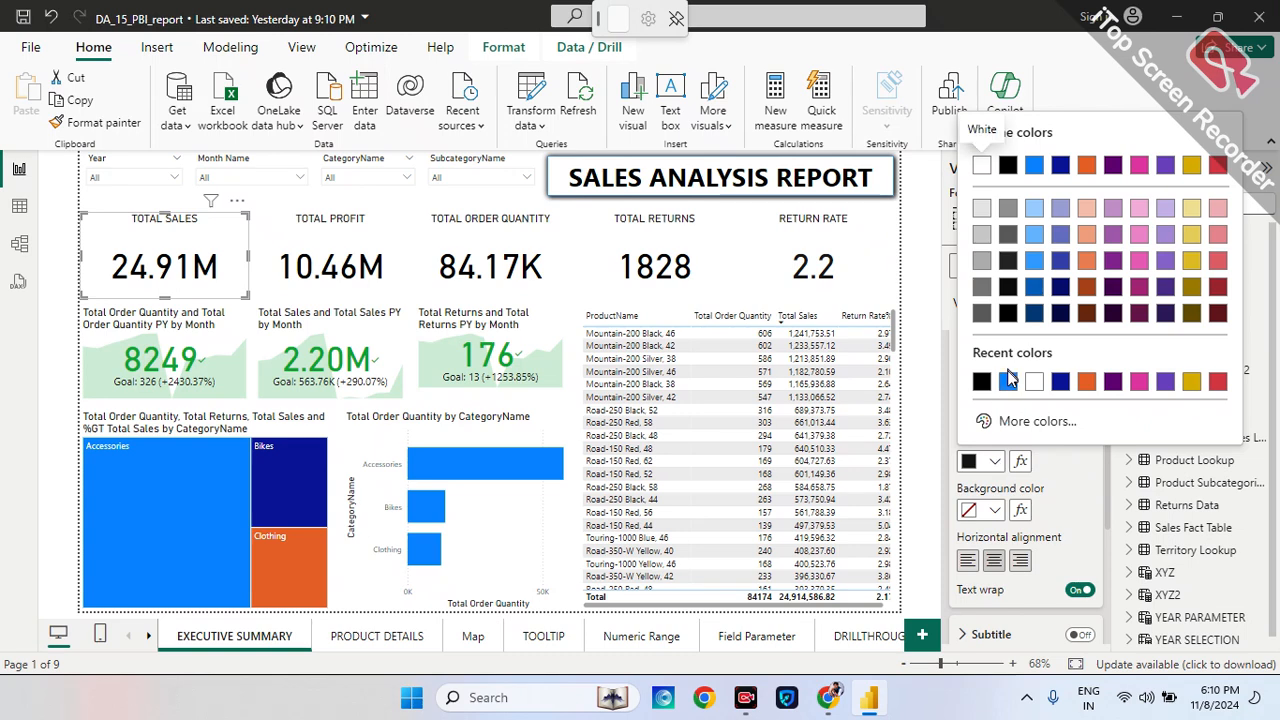
click(1088, 234)
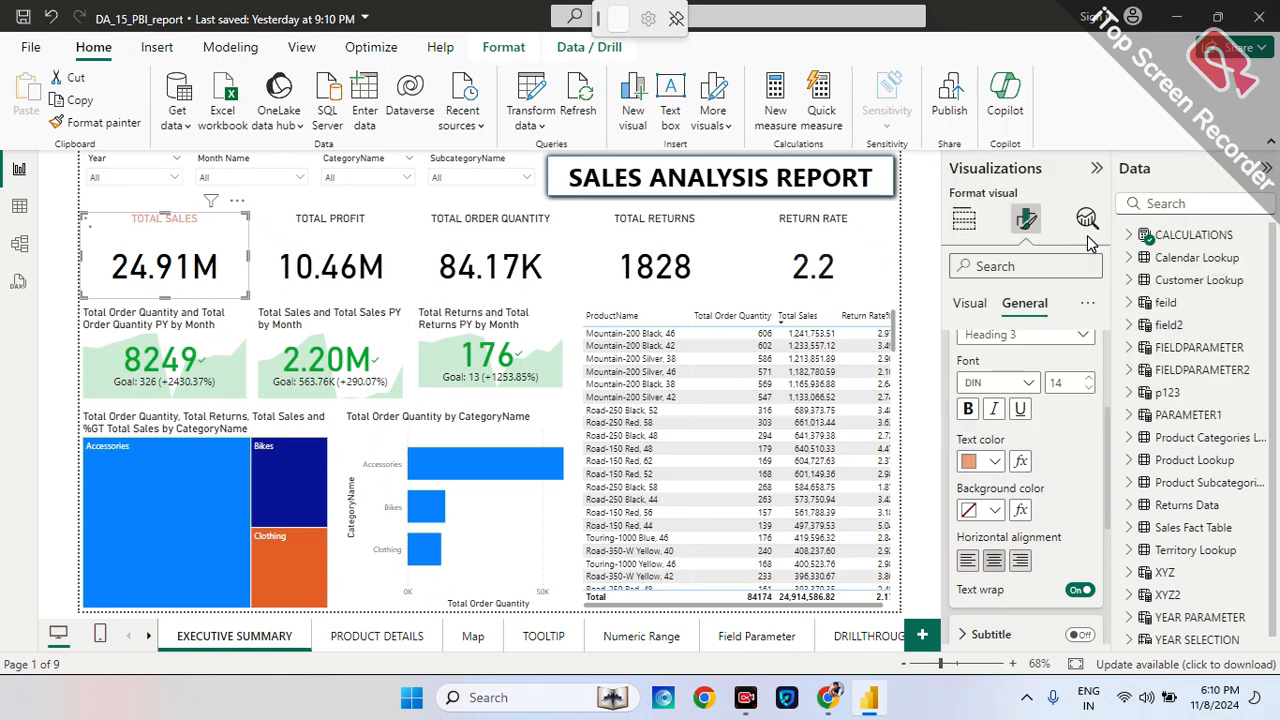
click(998, 465)
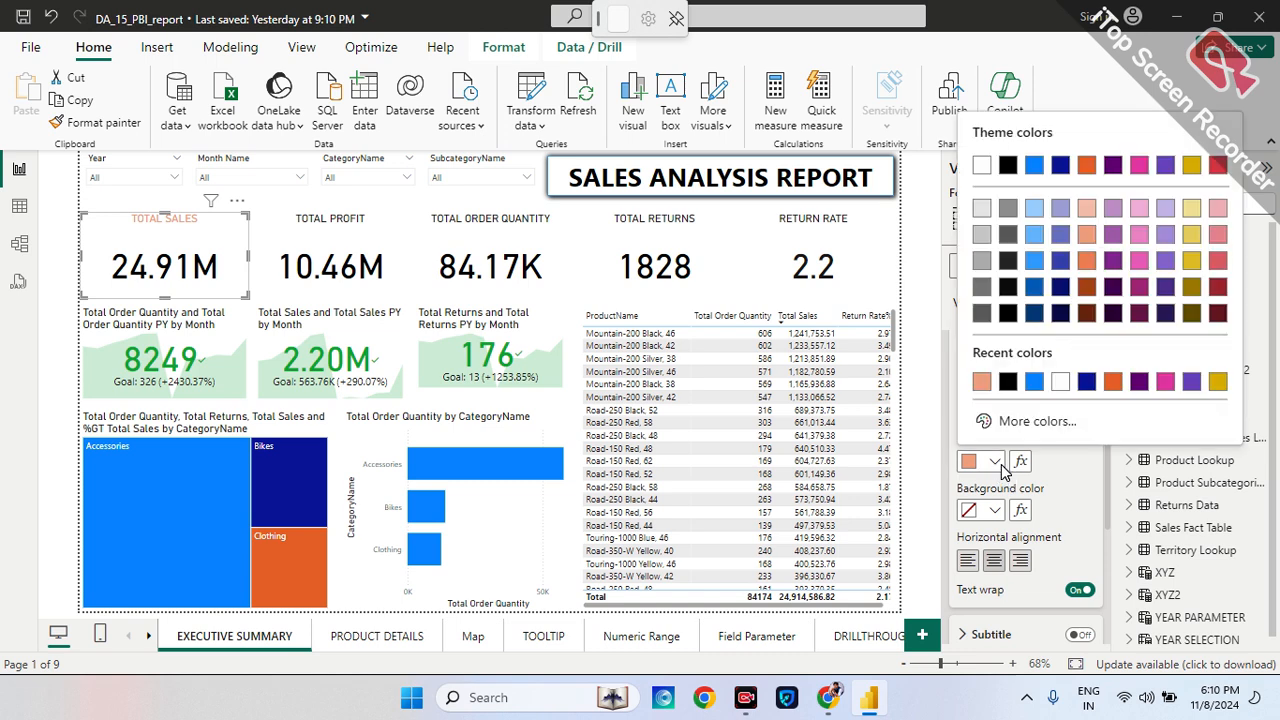
click(1008, 381)
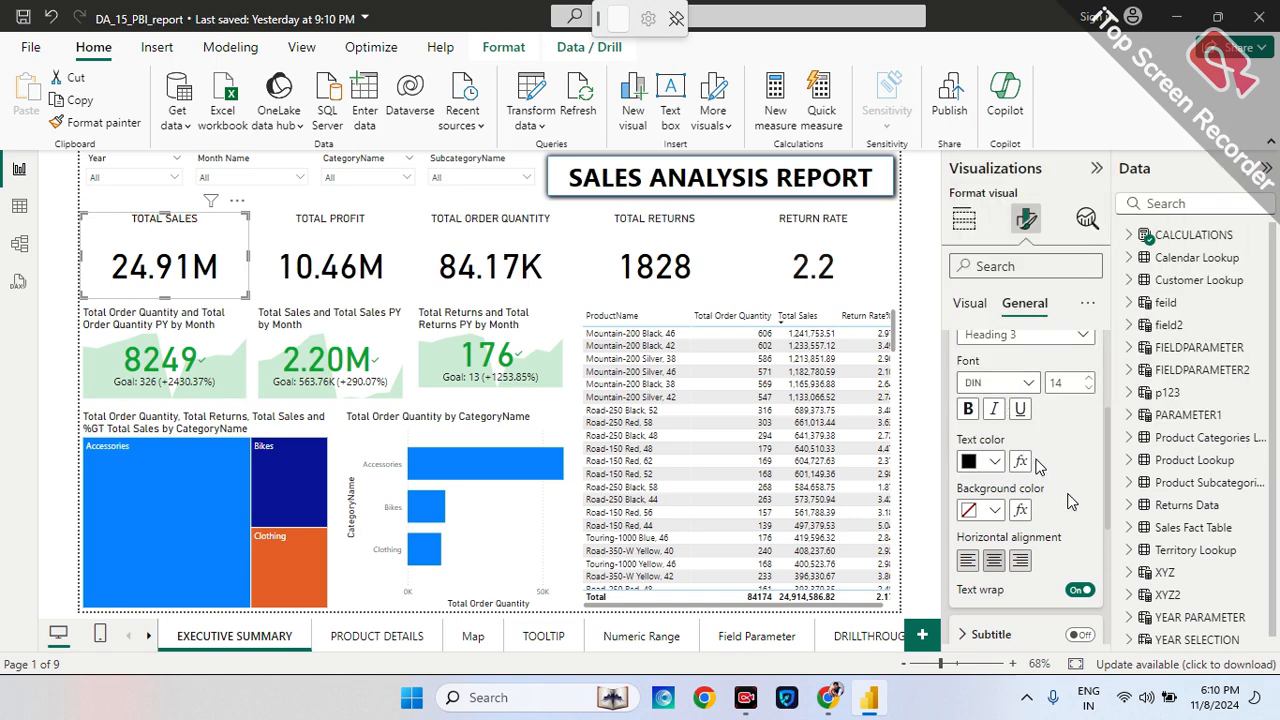
- Fill the Total Sales title's background with blue and try left alignment before returning the title to center
click(995, 510)
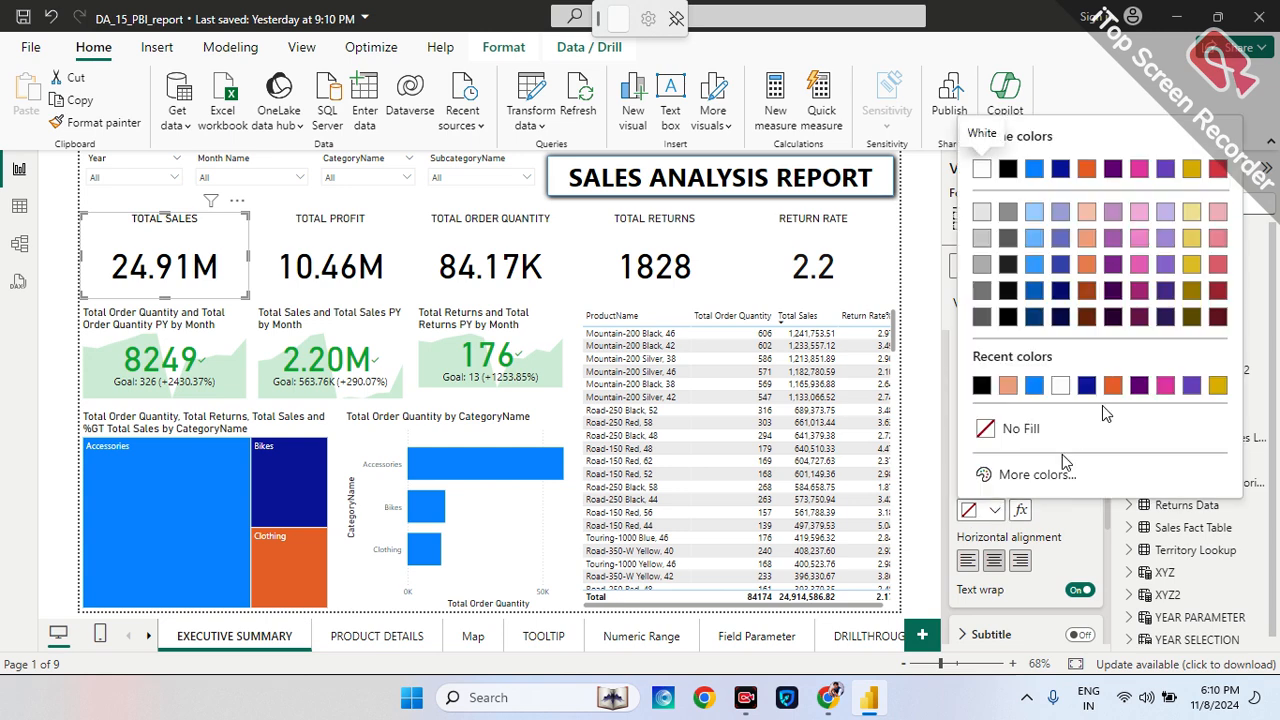
click(1040, 385)
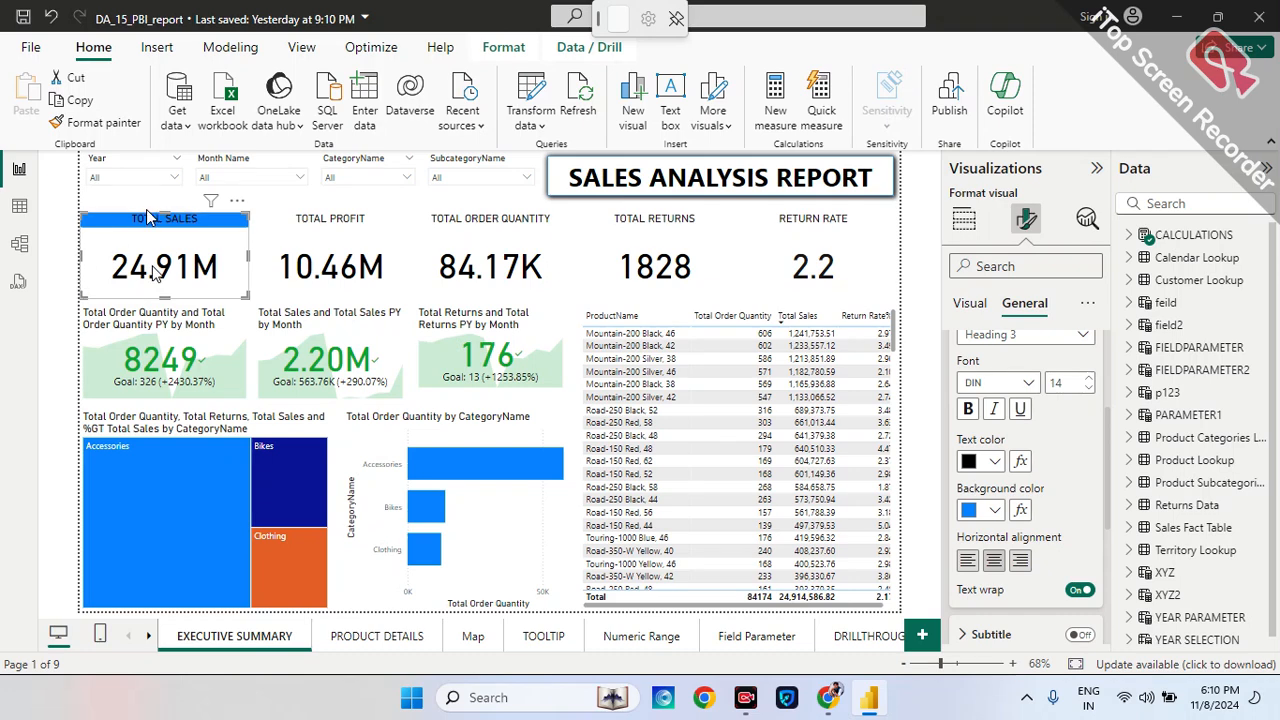
scroll(1075, 520, down, 1)
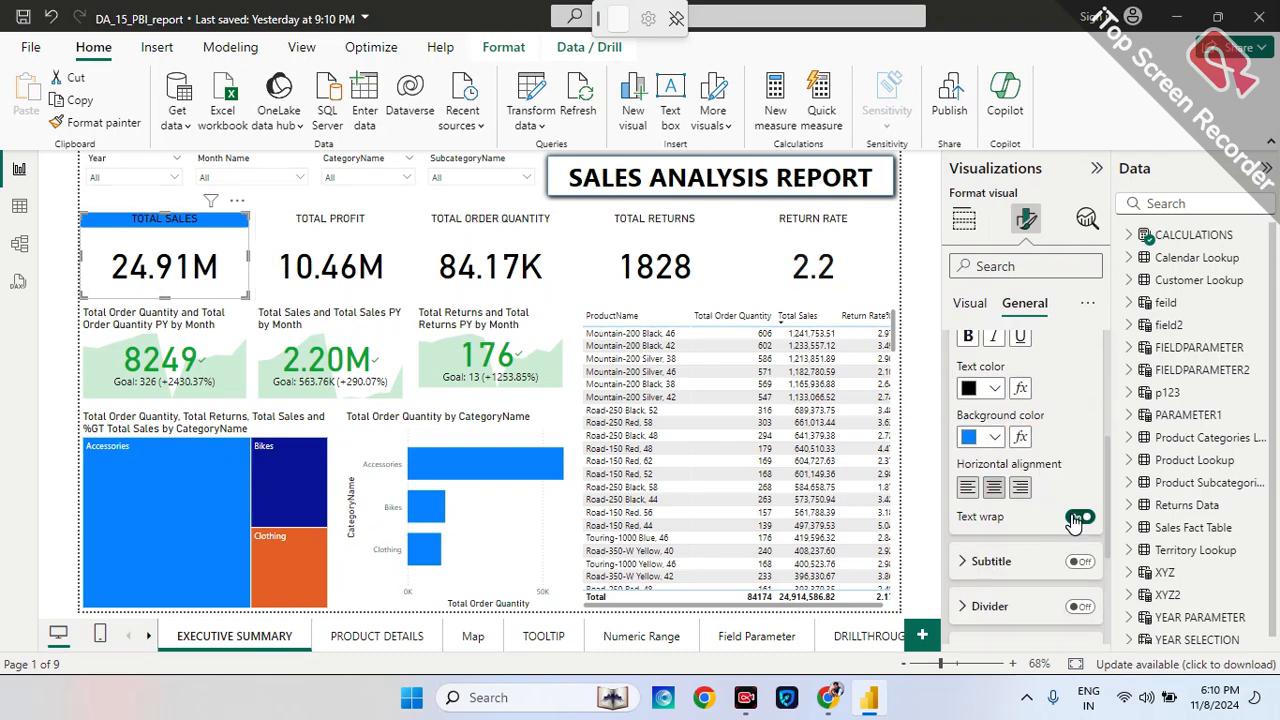
click(967, 487)
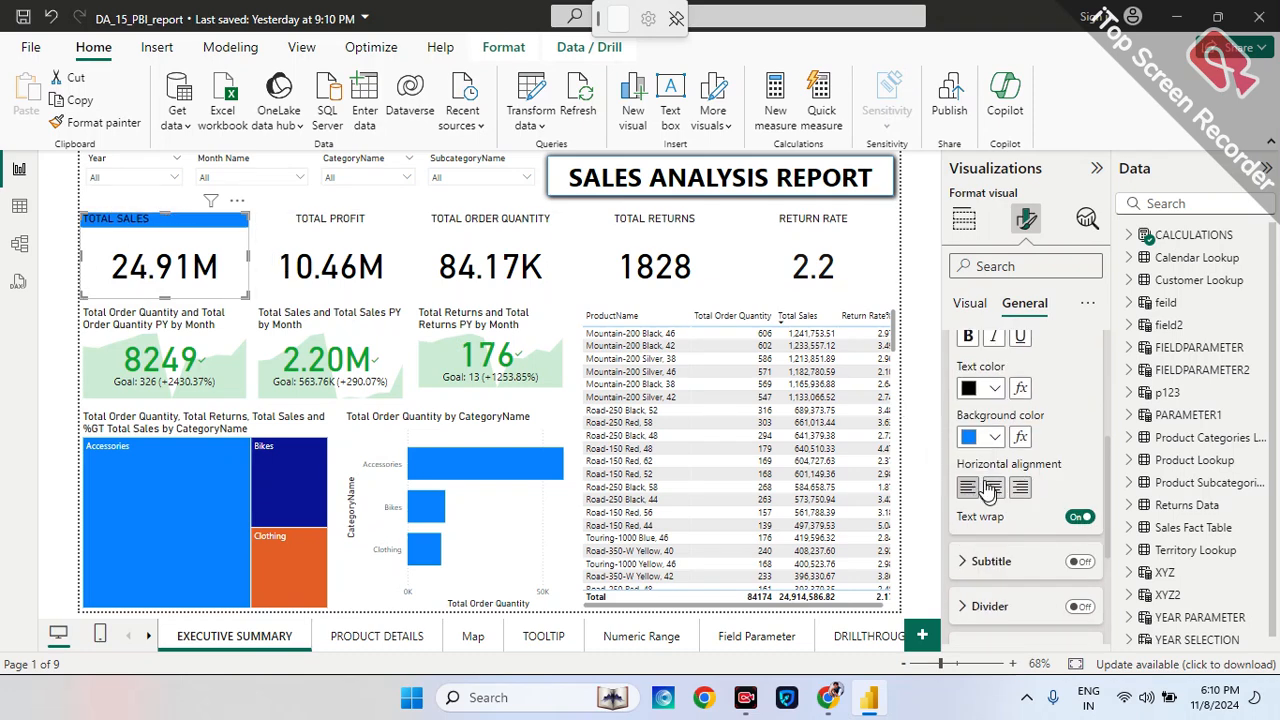
click(991, 488)
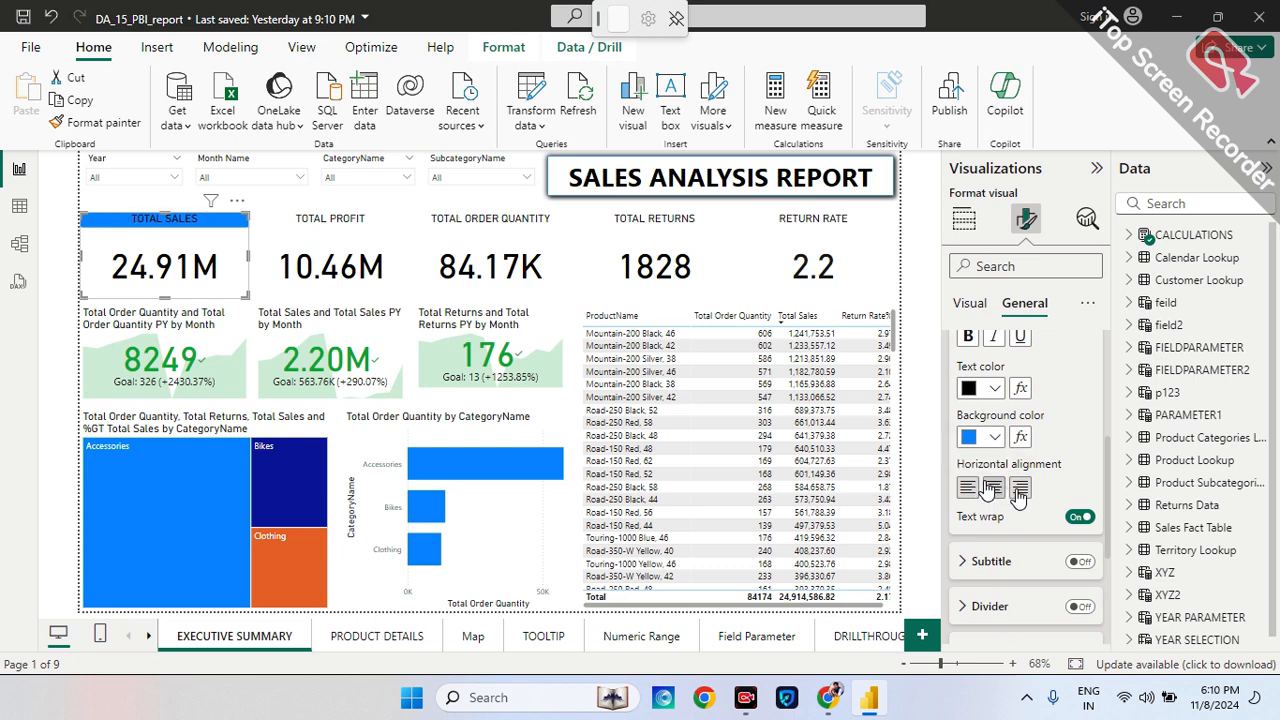
click(967, 487)
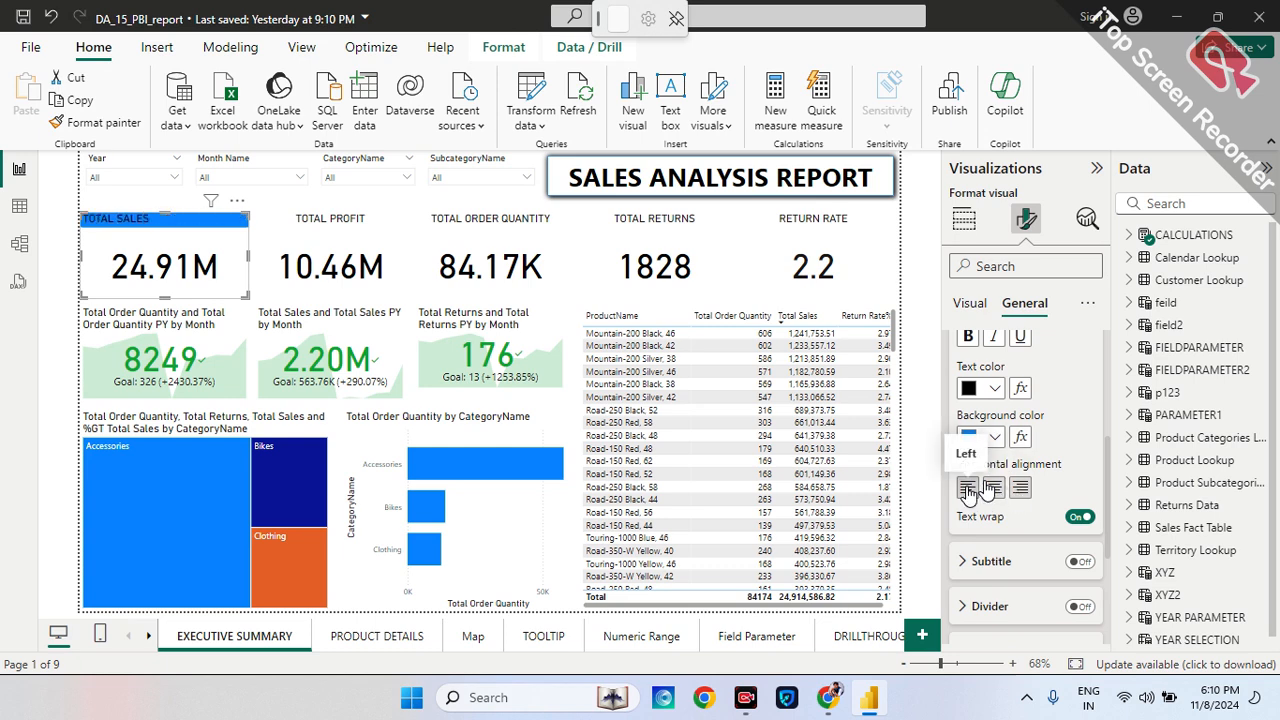
click(993, 487)
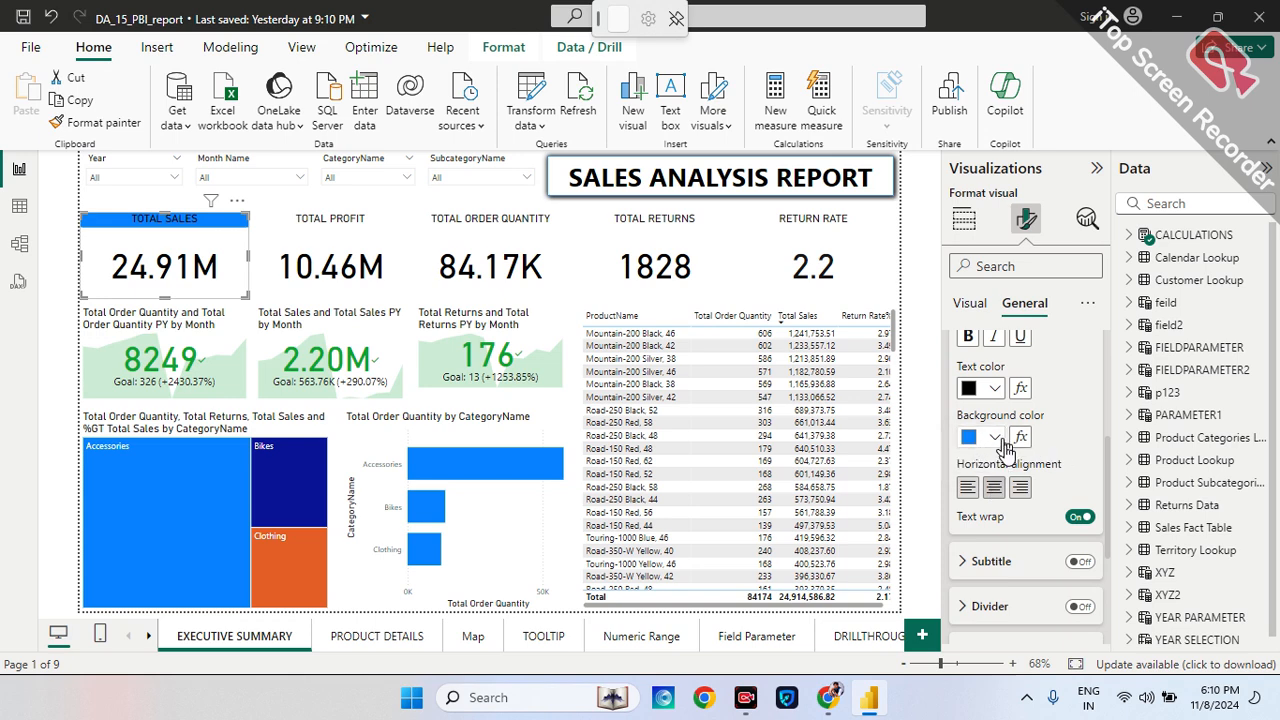
- Set the Total Sales title's background color to white
click(1004, 445)
click(1061, 315)
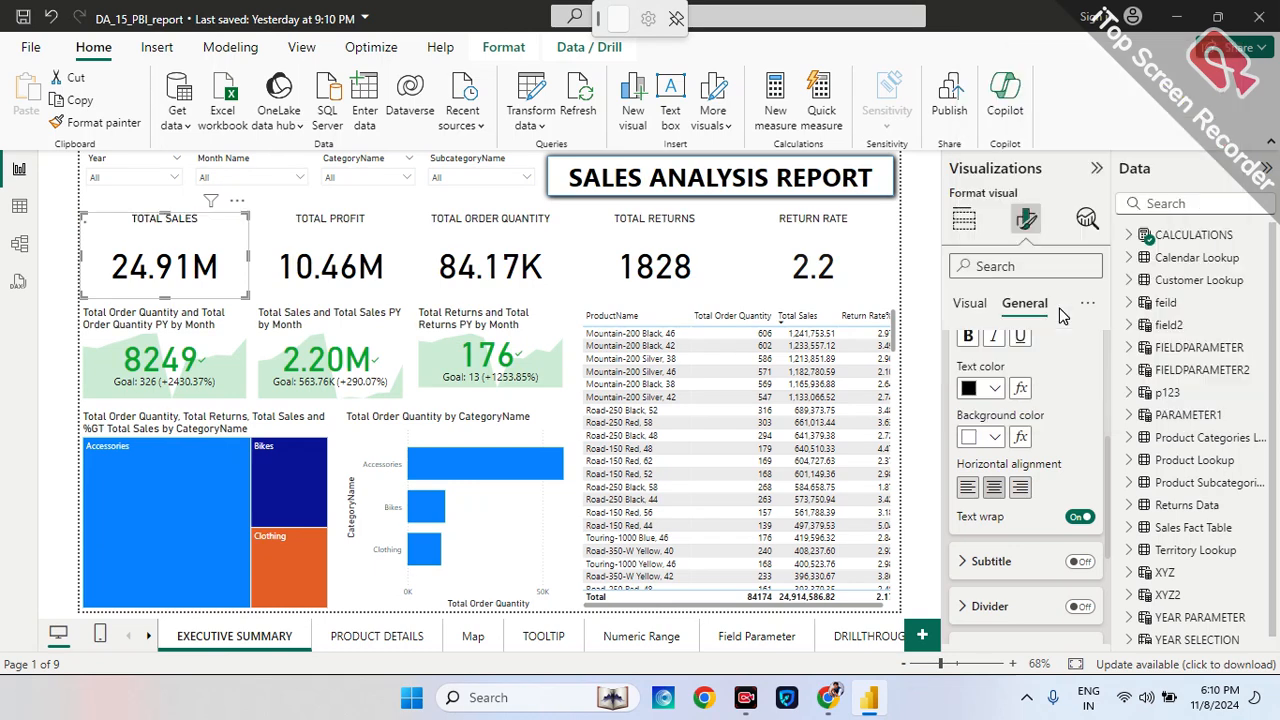
scroll(1078, 437, down, 3)
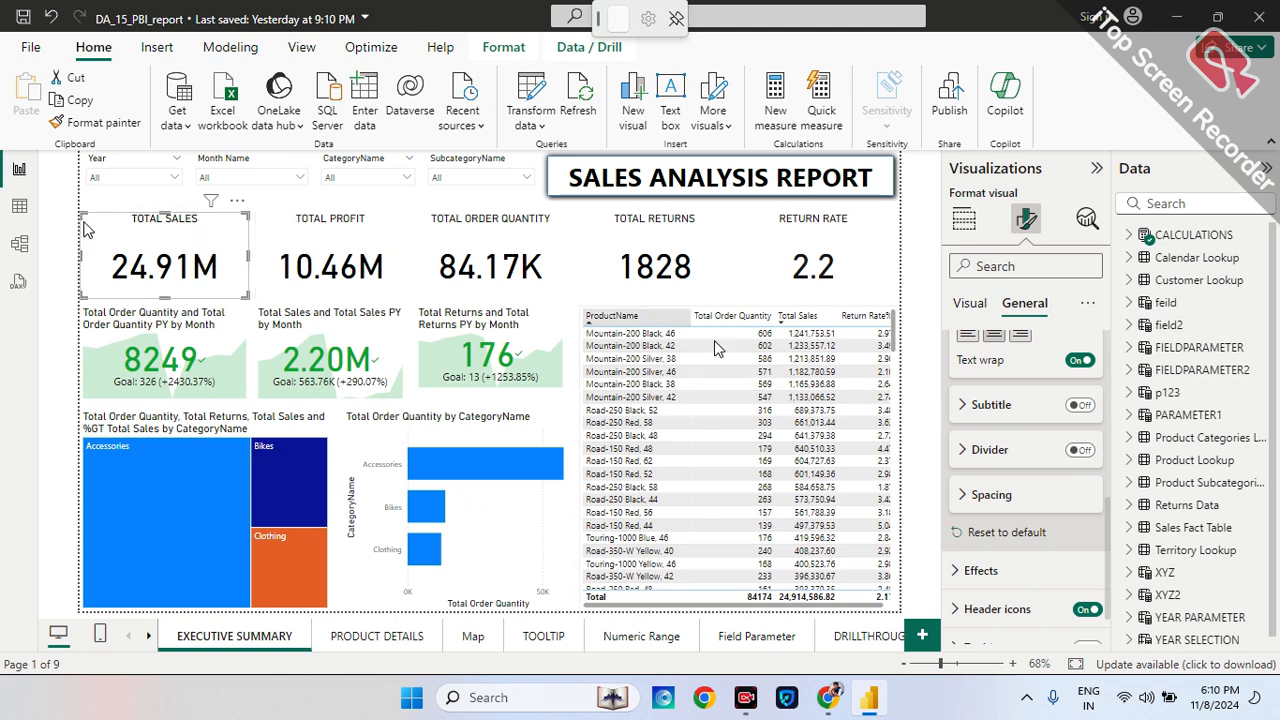
- Enable a divider below the Total Sales card's title and set its color to black
click(1080, 451)
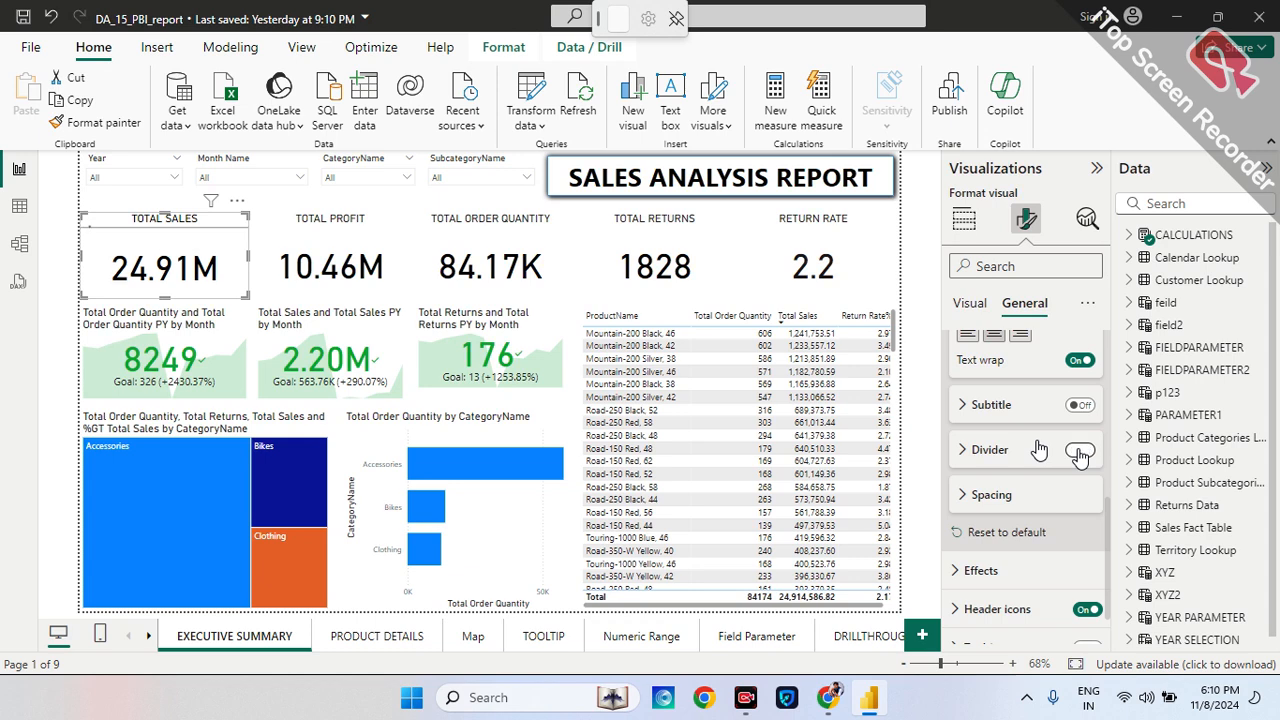
click(963, 451)
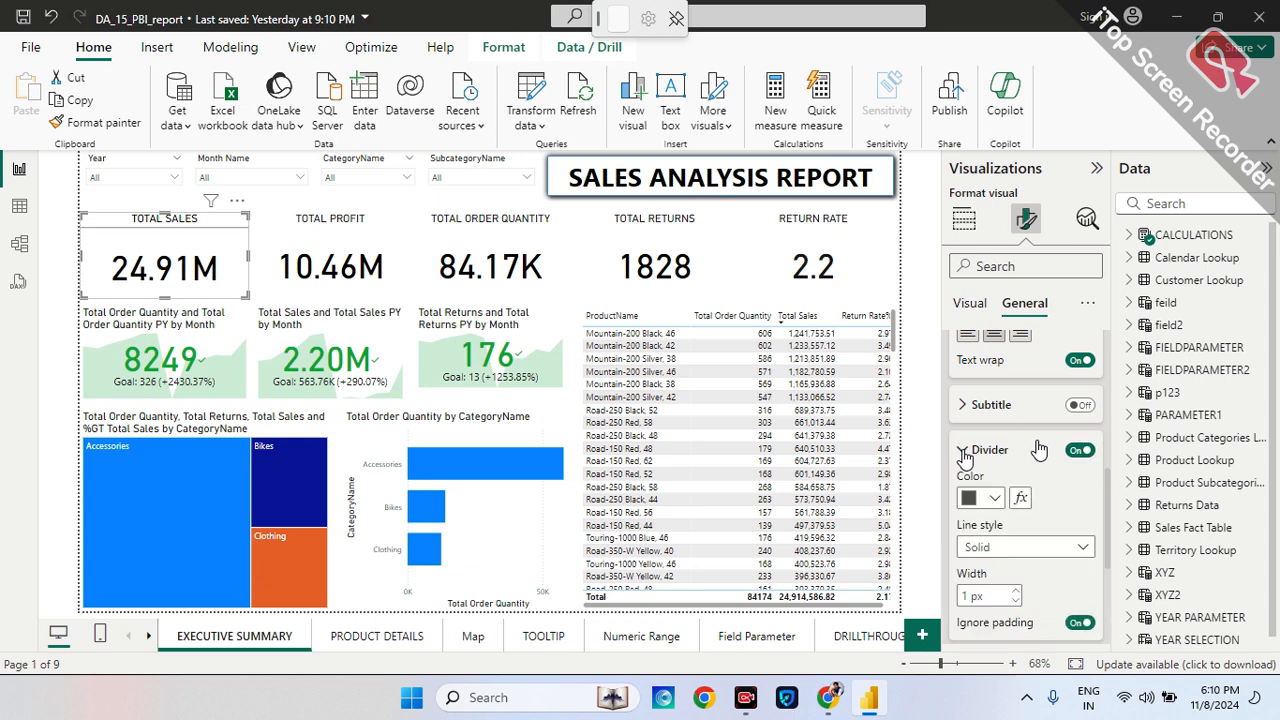
click(994, 497)
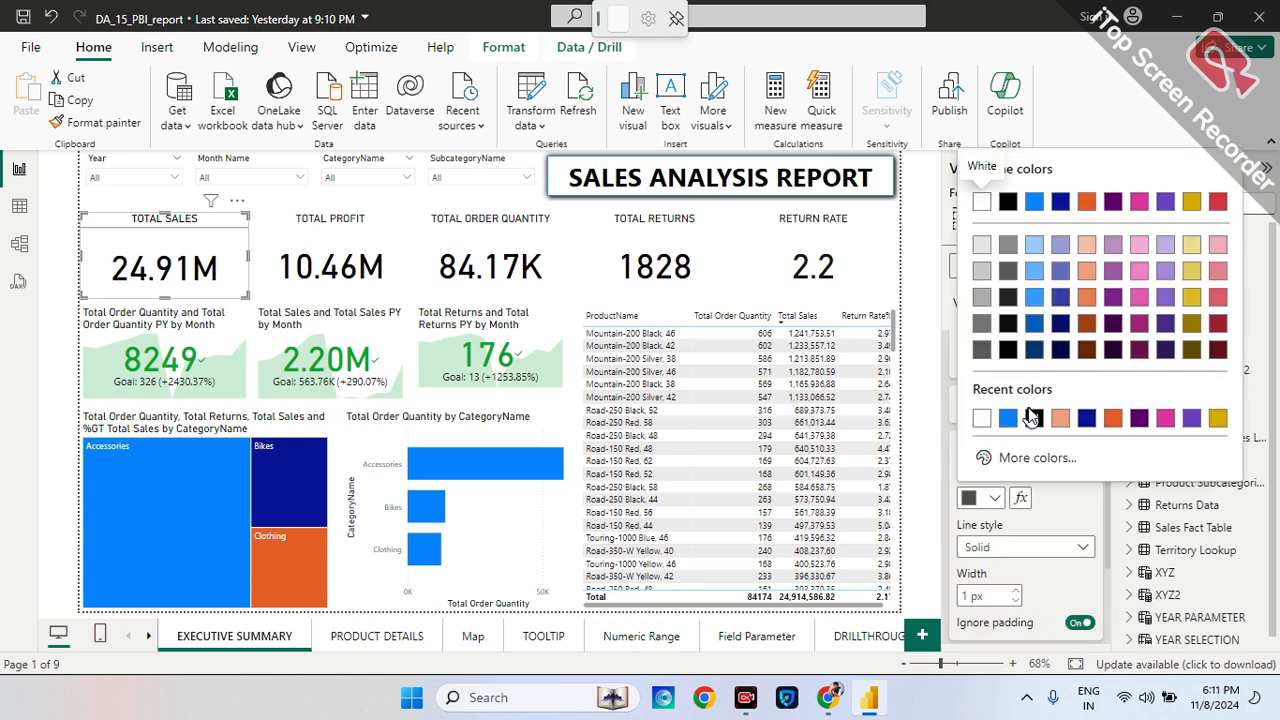
click(1037, 425)
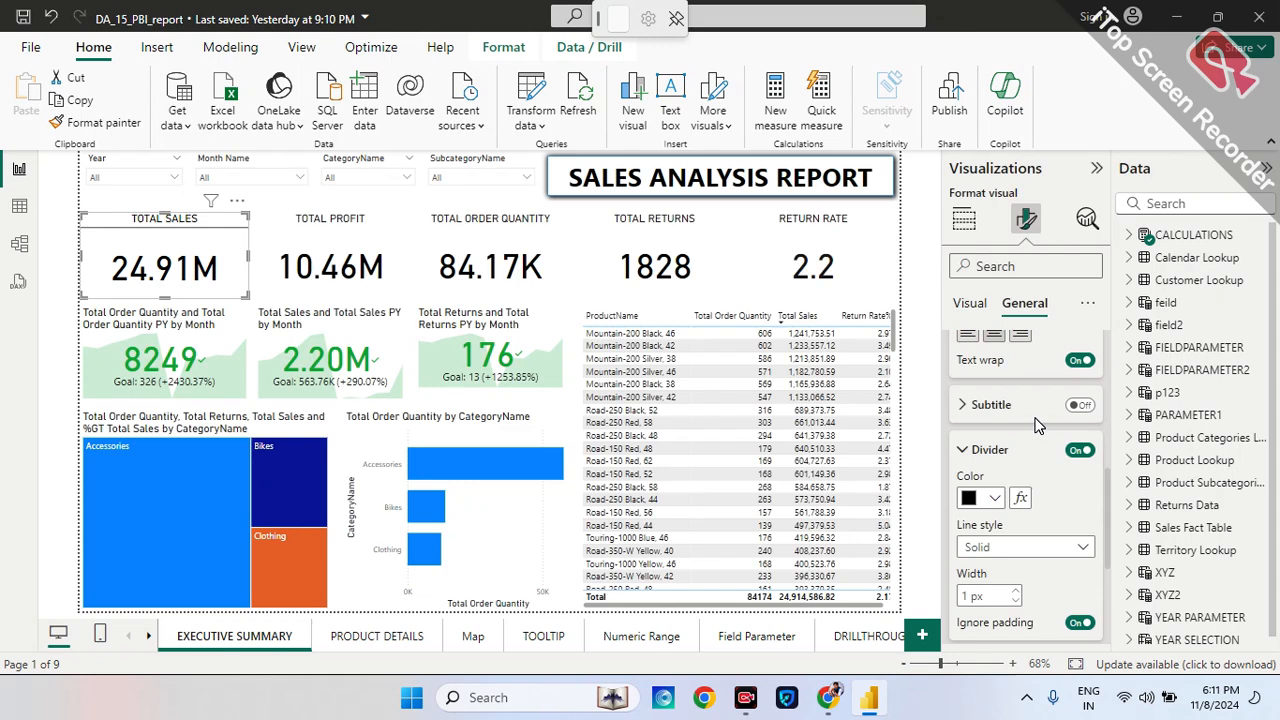
- Try a 4 px width on the Total Sales divider, return it to 1 px, and turn the divider off
click(1082, 552)
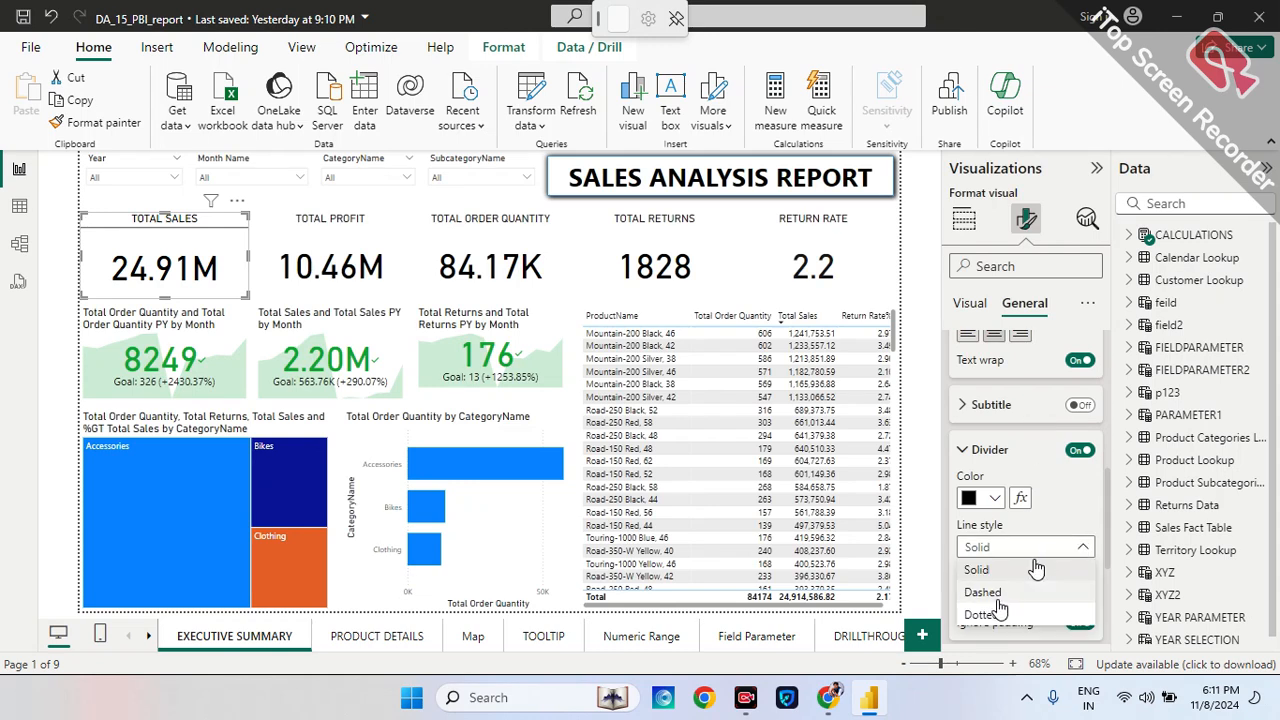
click(1040, 550)
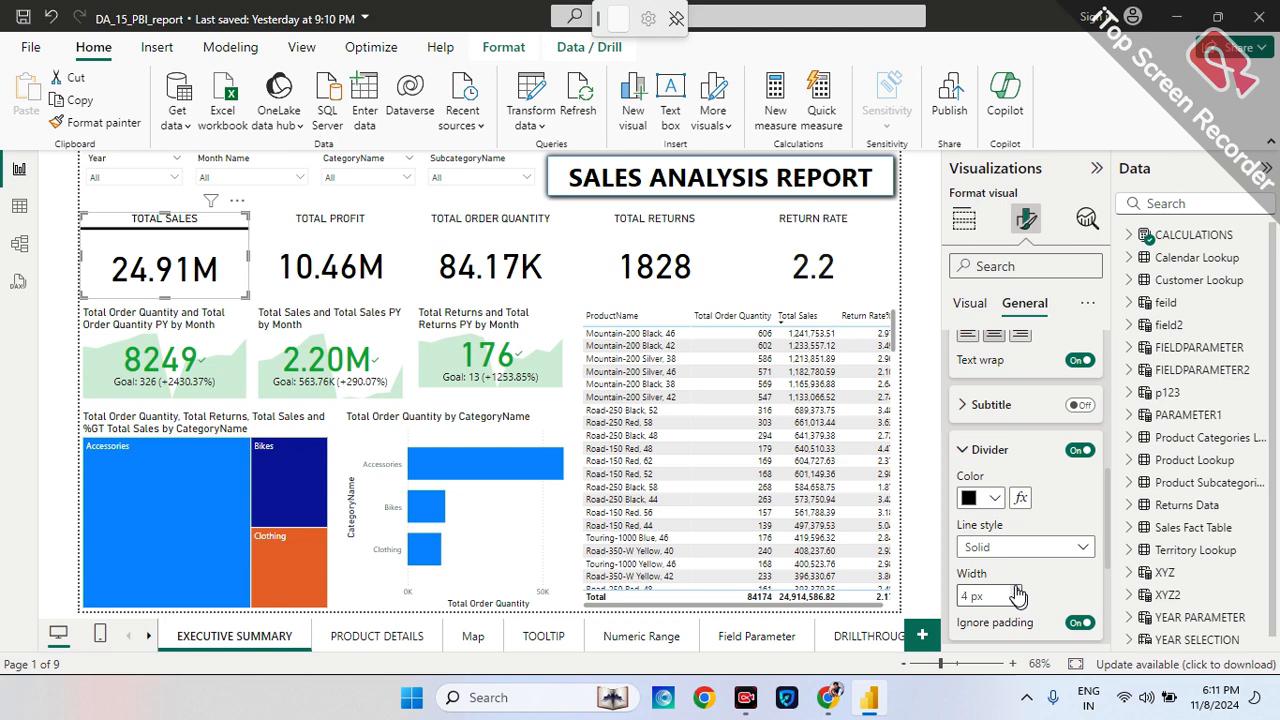
click(1016, 594)
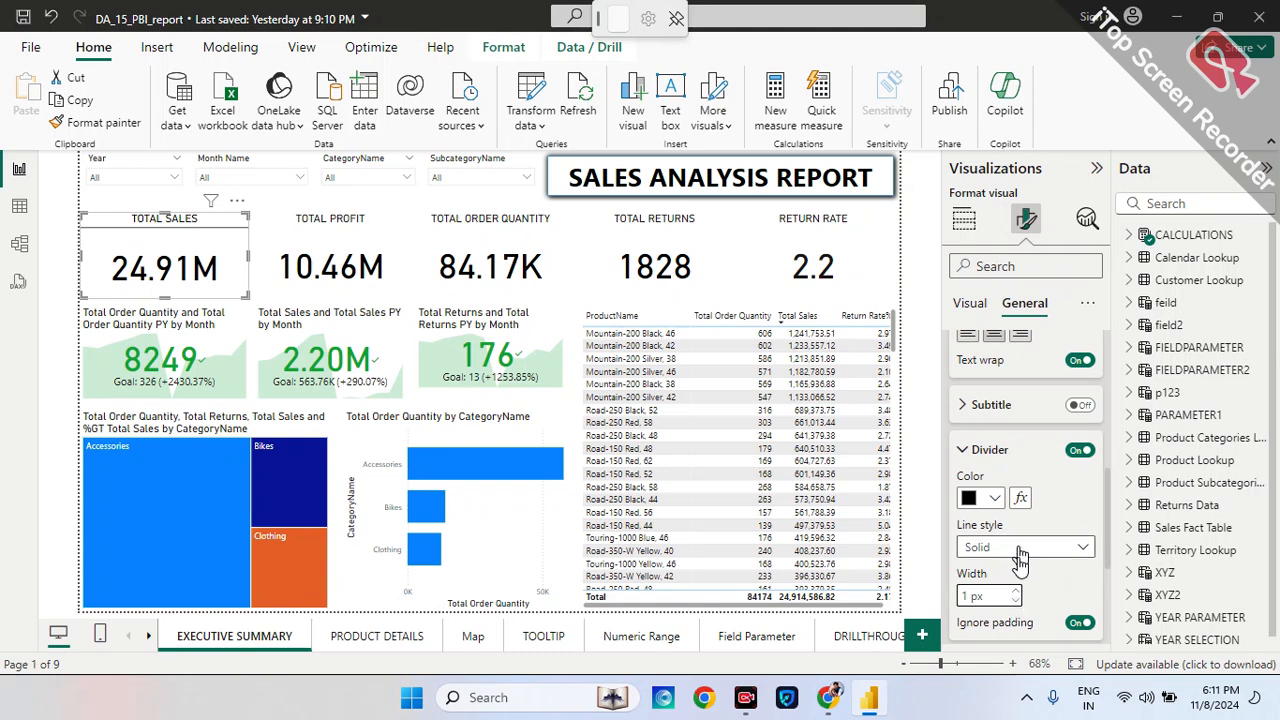
click(1082, 455)
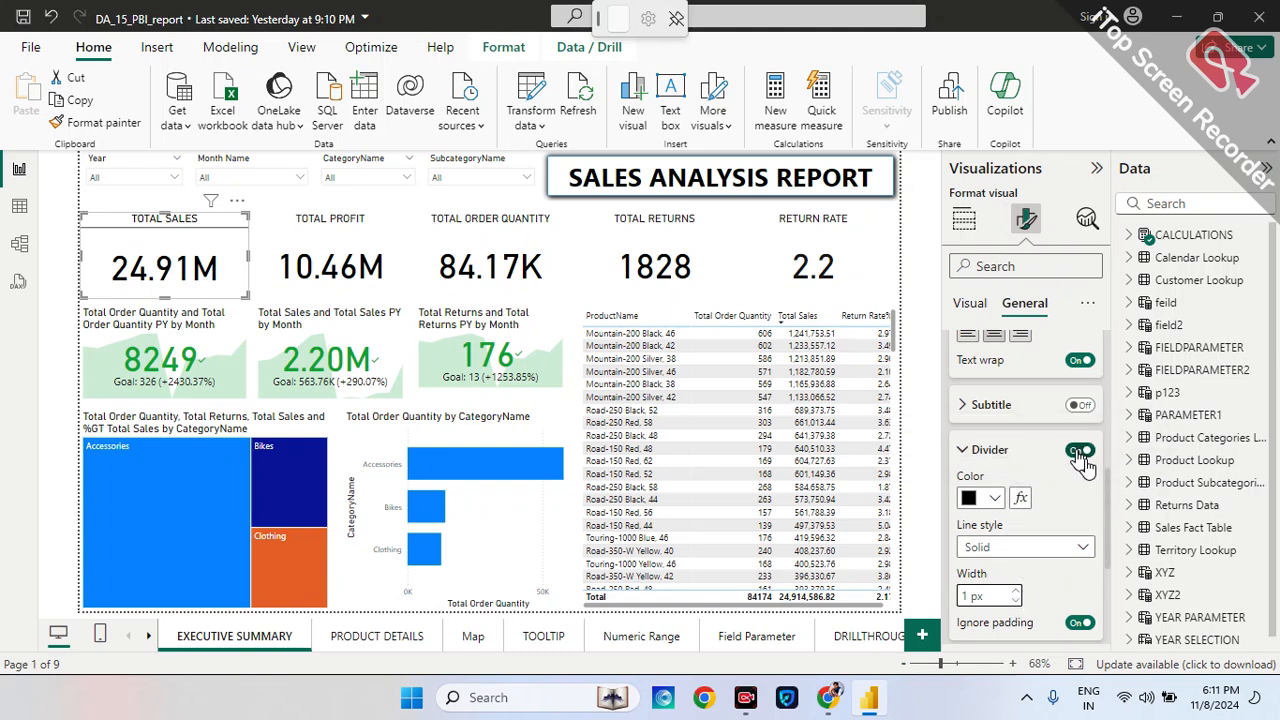
click(961, 451)
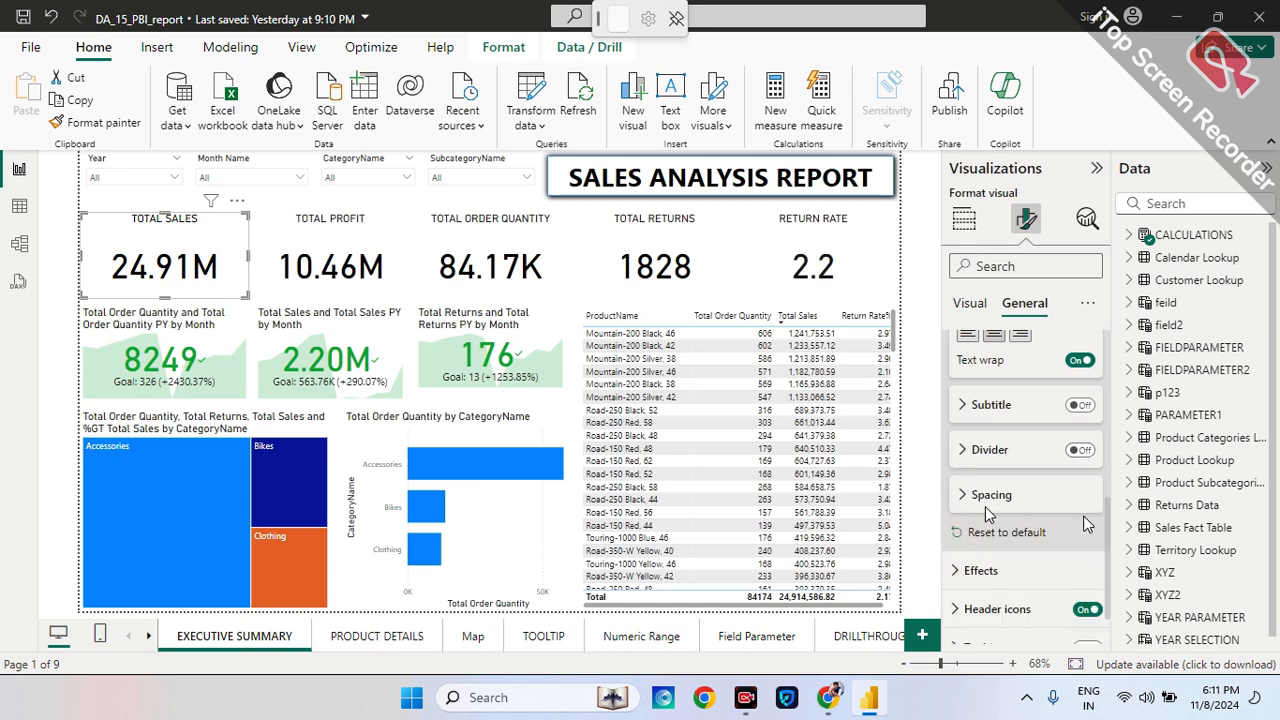
- Try a light orange background effect on the Total Sales card and return it to white
scroll(1087, 508, down, 1)
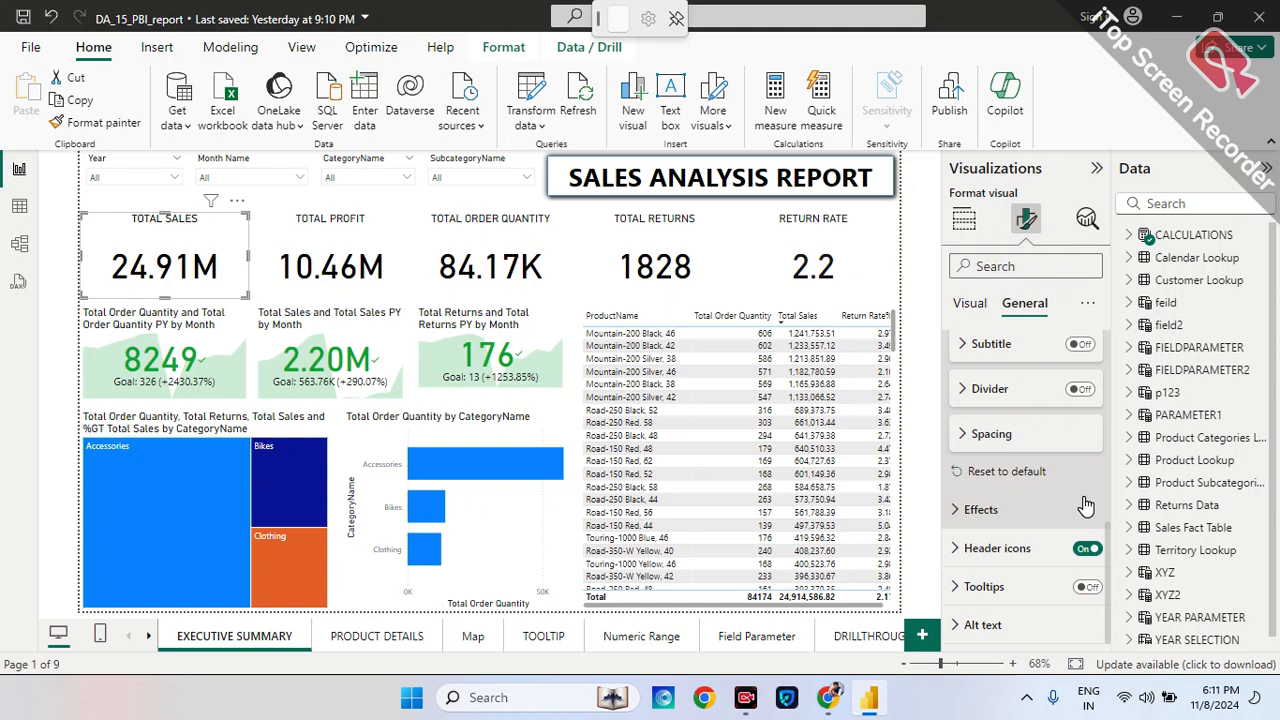
click(985, 512)
scroll(1086, 507, down, 3)
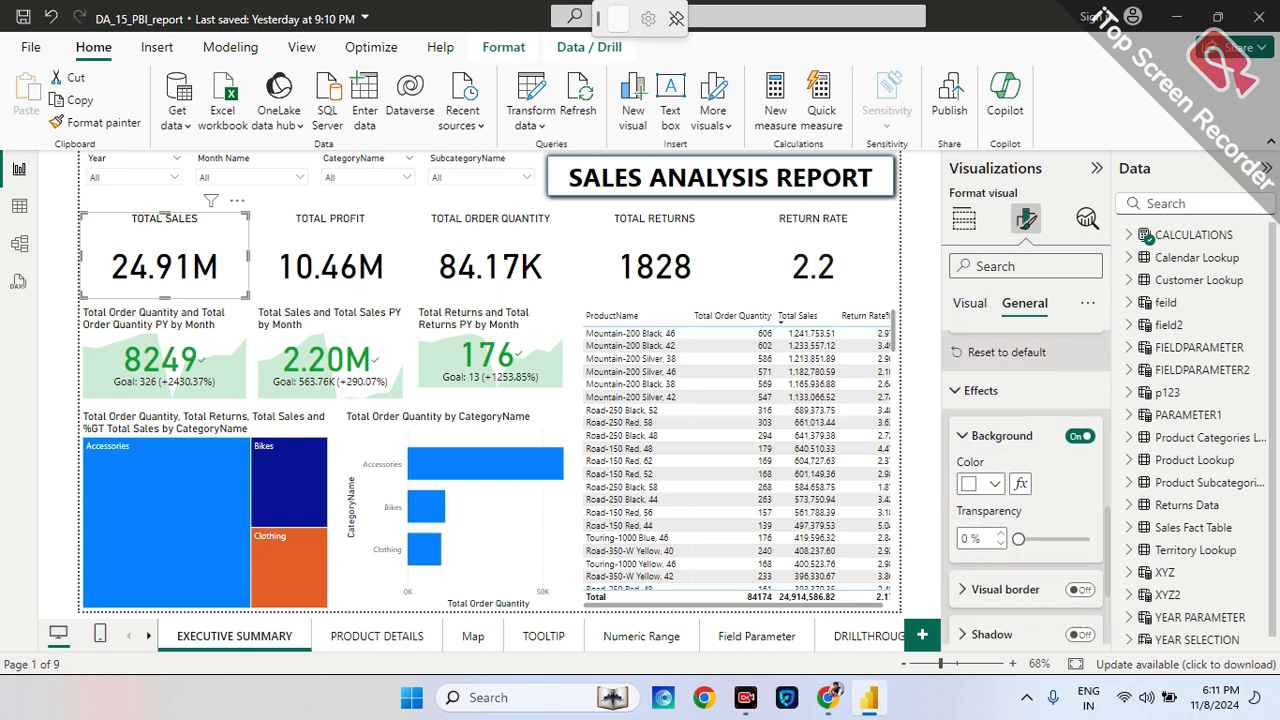
click(994, 485)
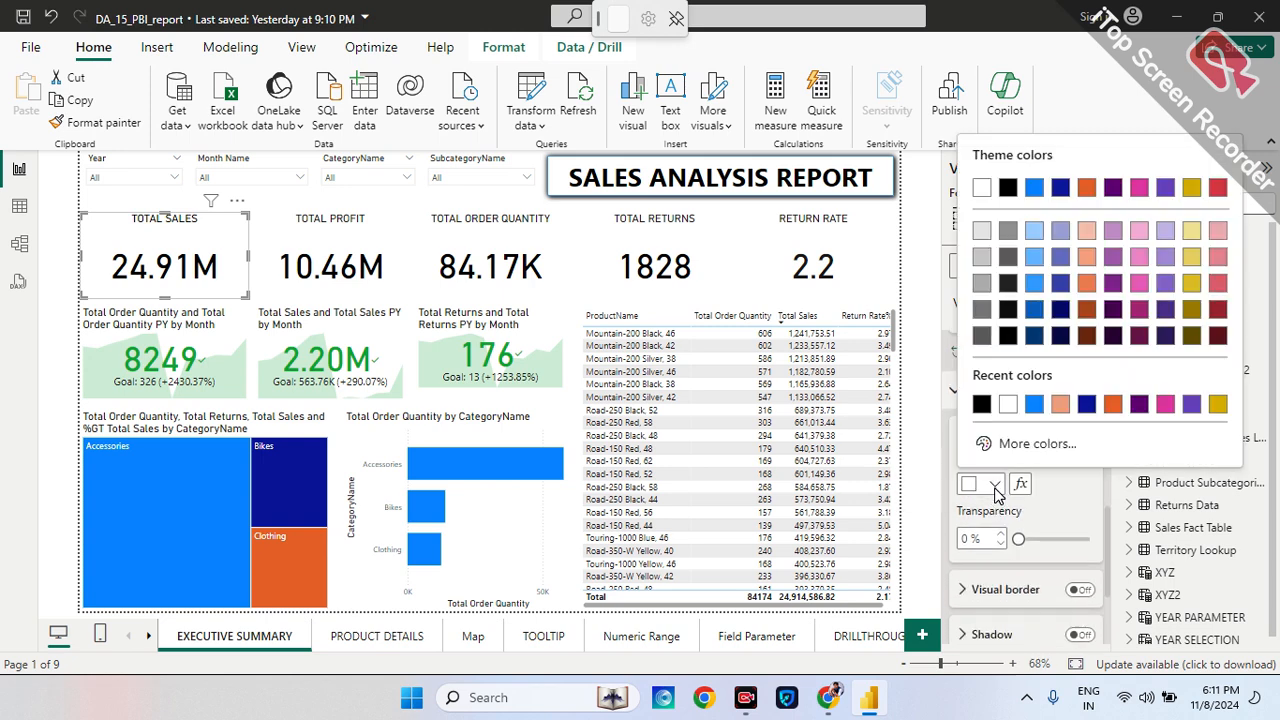
click(1061, 405)
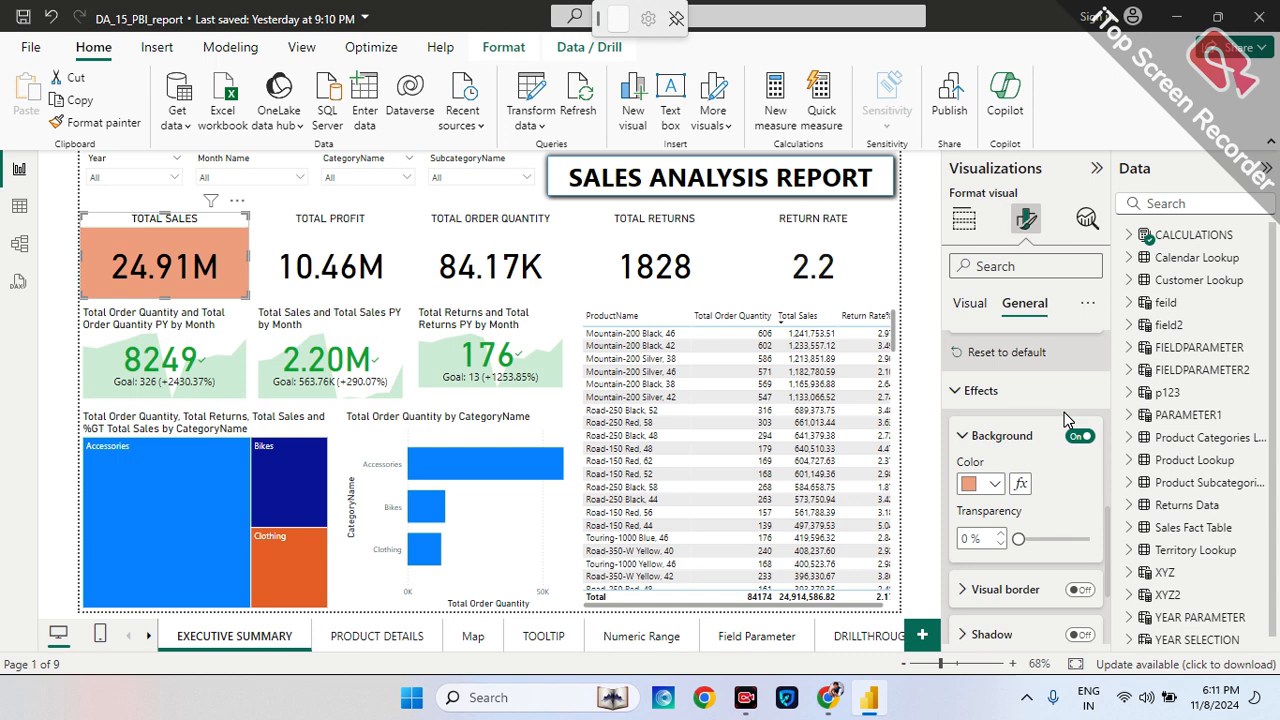
click(994, 485)
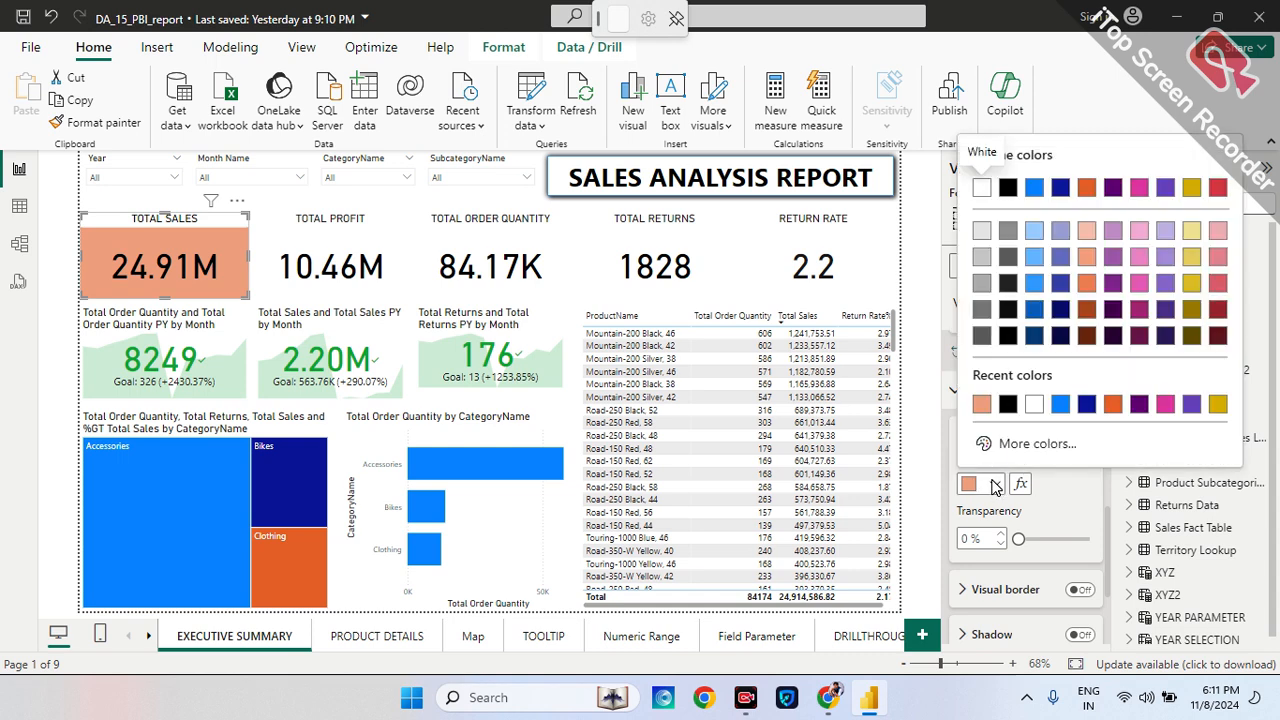
click(1038, 410)
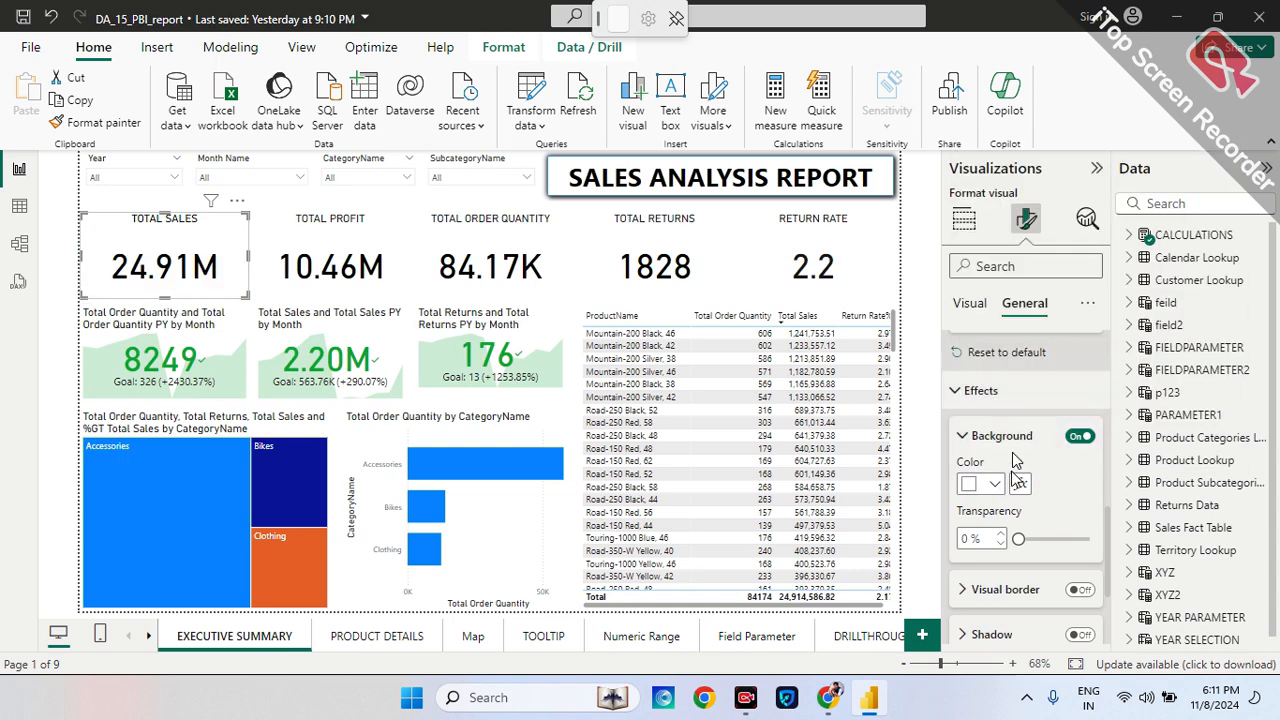
- Examine the Total Sales card's outline while unselected and check which analytics options it offers
scroll(1066, 494, down, 2)
scroll(1066, 494, down, 1)
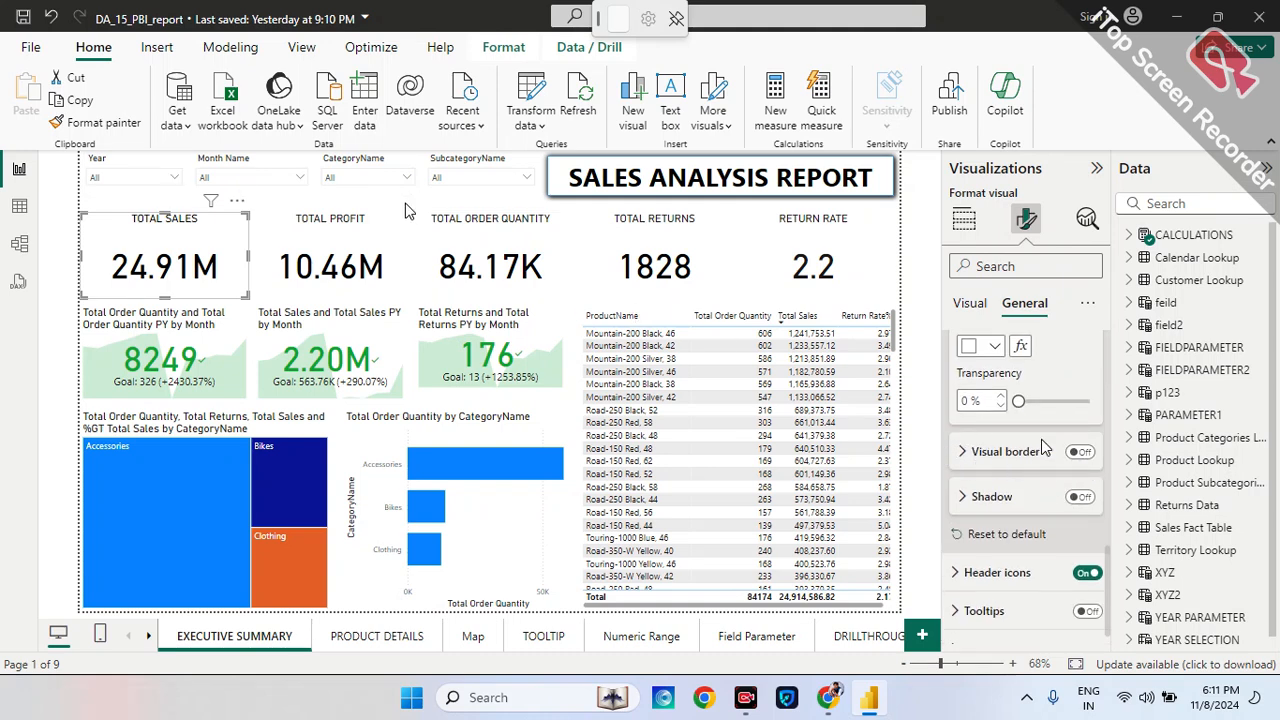
click(256, 201)
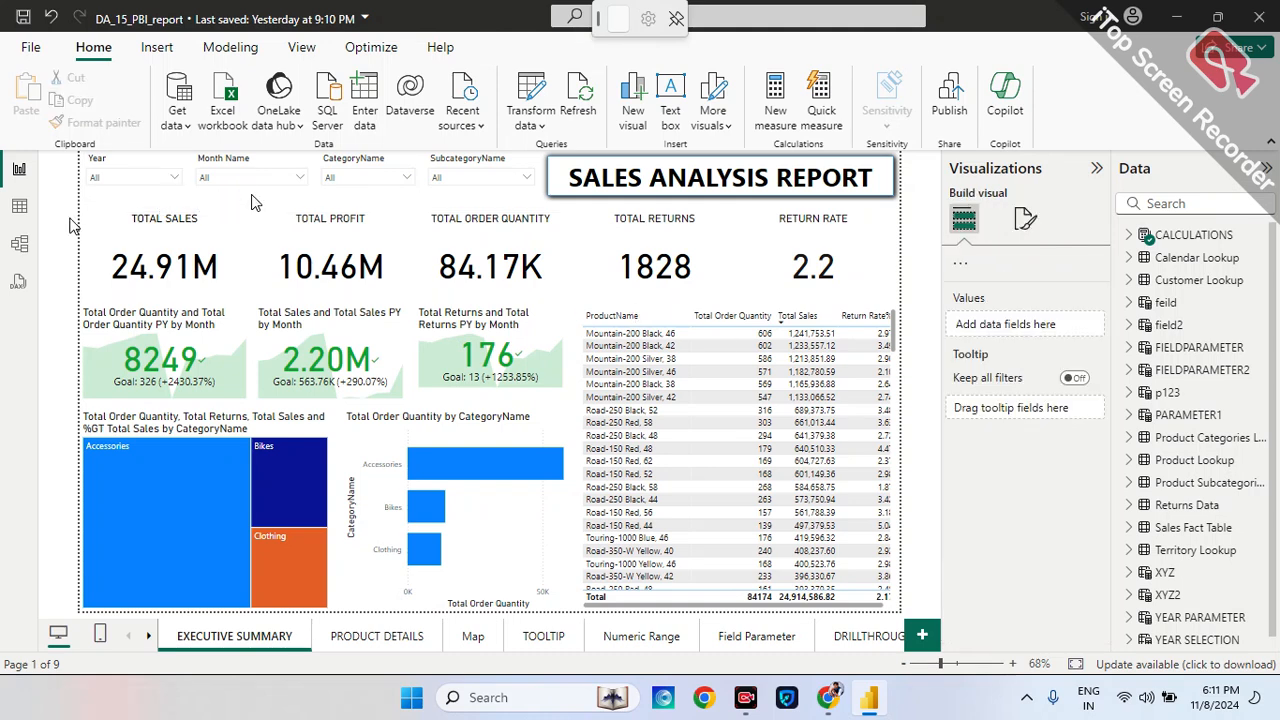
click(248, 261)
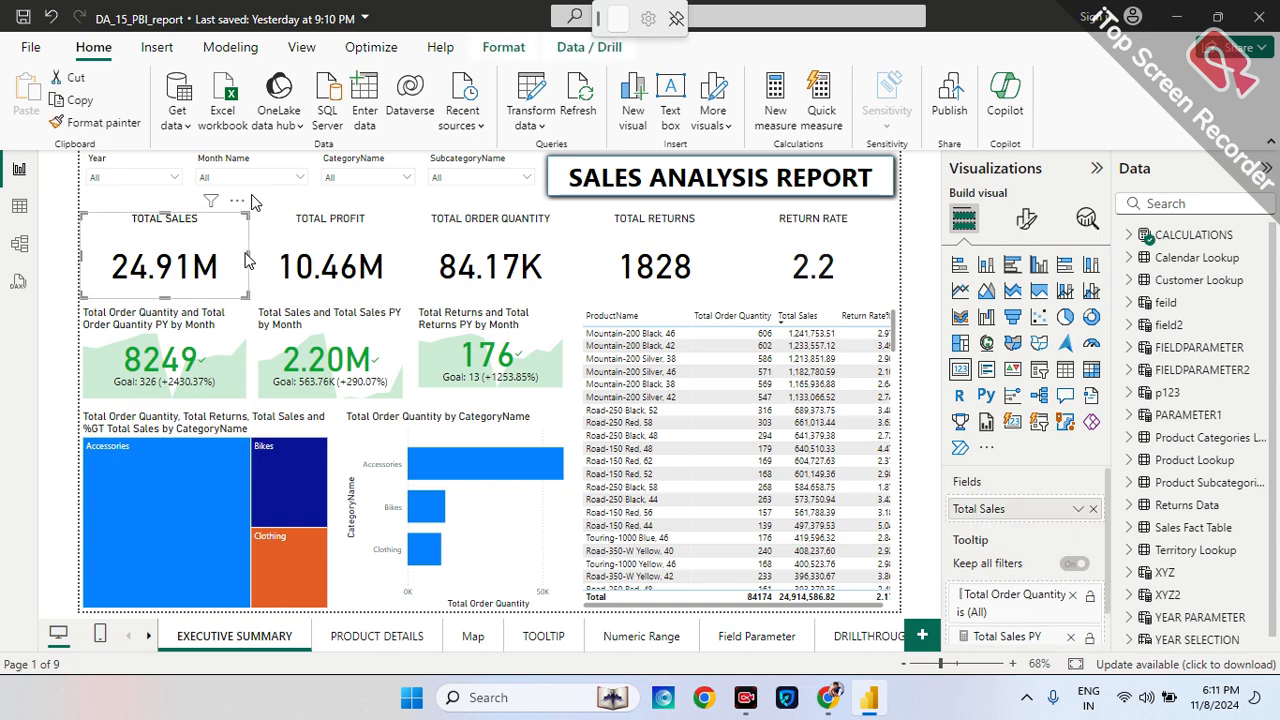
click(1026, 218)
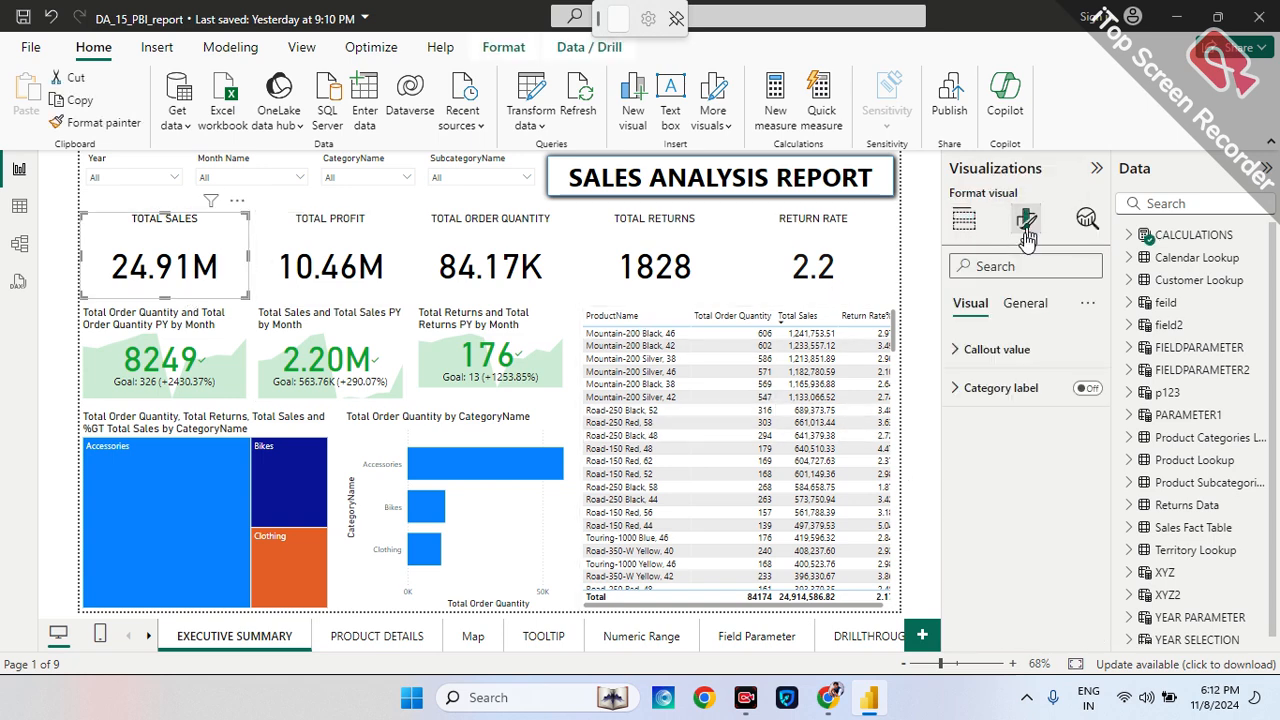
click(1083, 221)
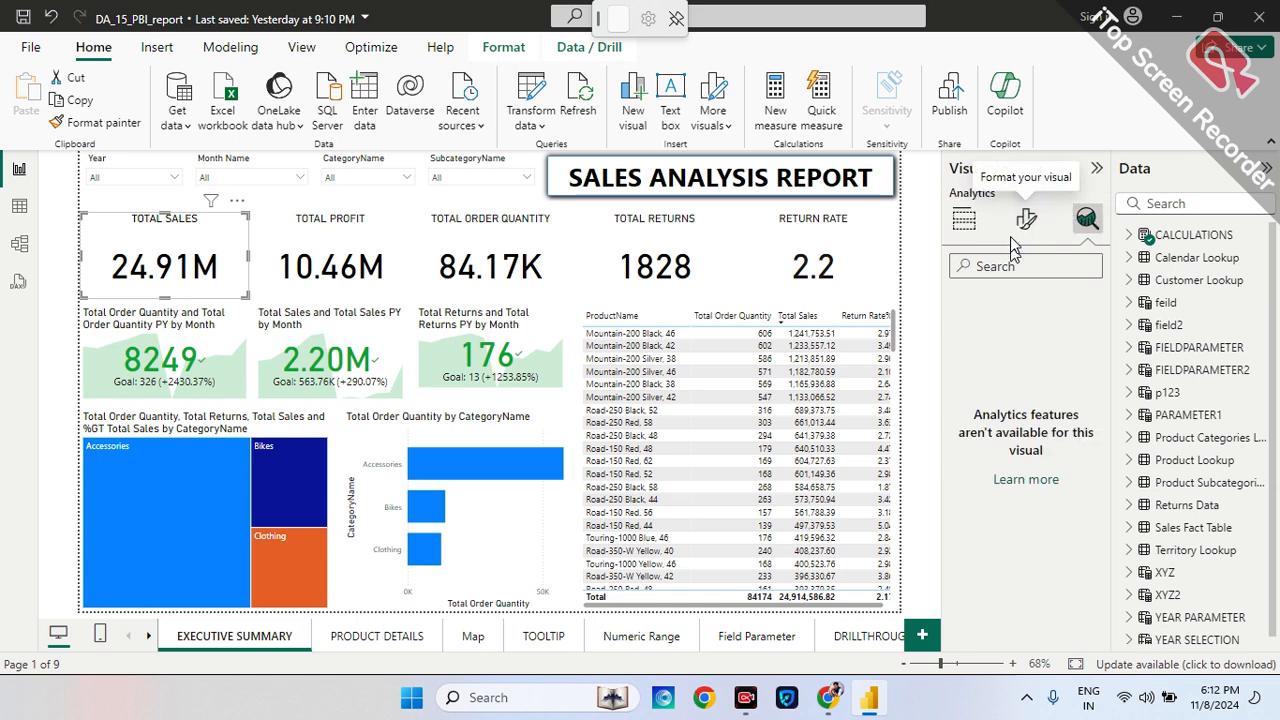
- Search the format settings for border and give the Total Sales card a visual border with 8 px rounded corners and 2 px width
click(1026, 218)
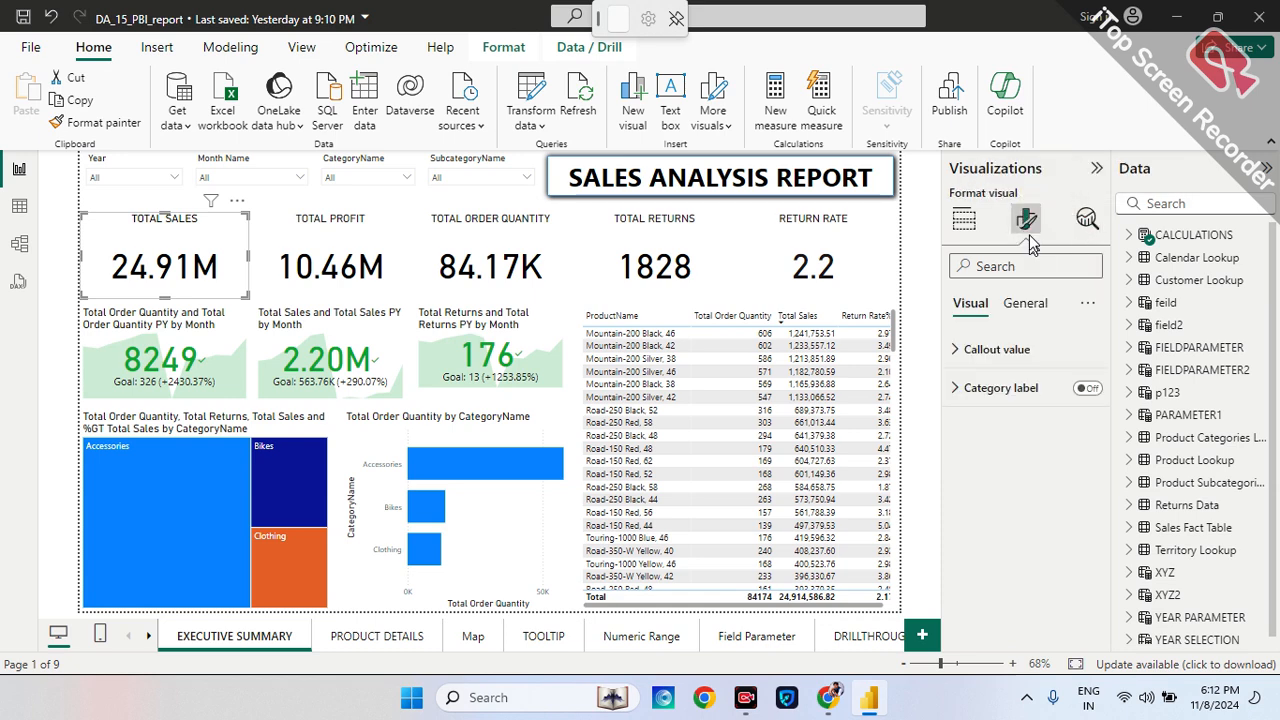
text(border)
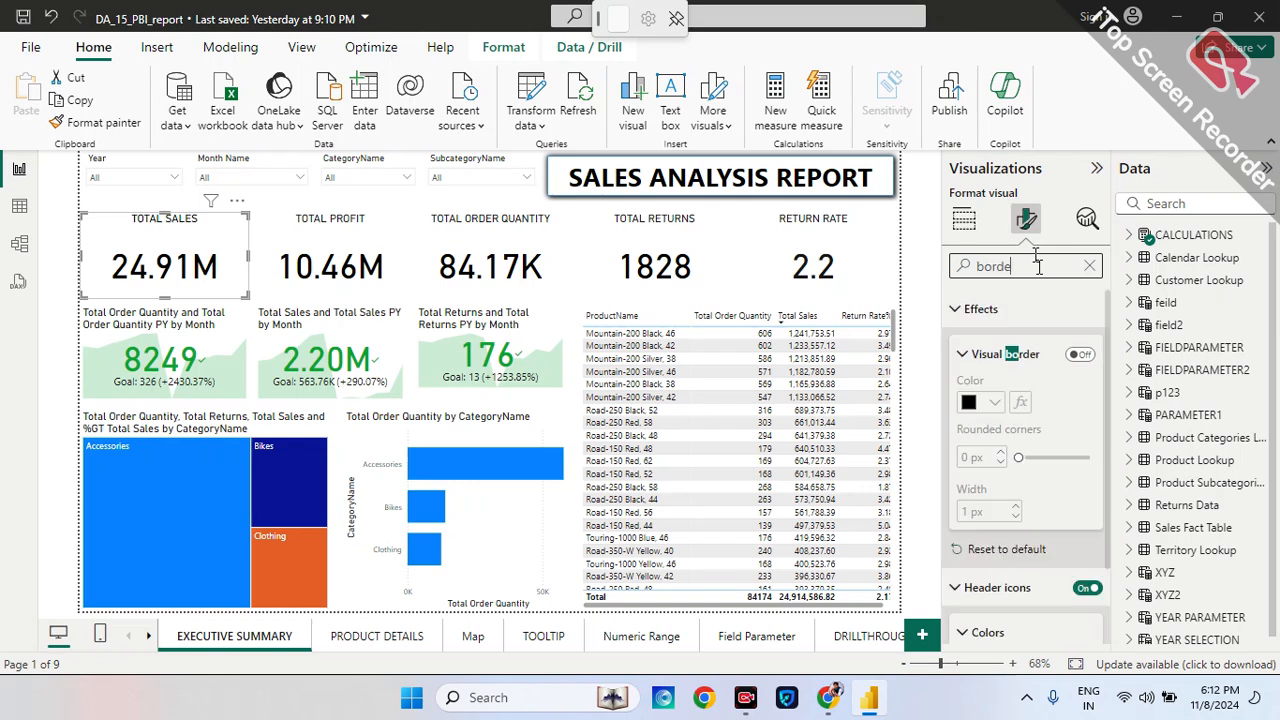
click(1072, 356)
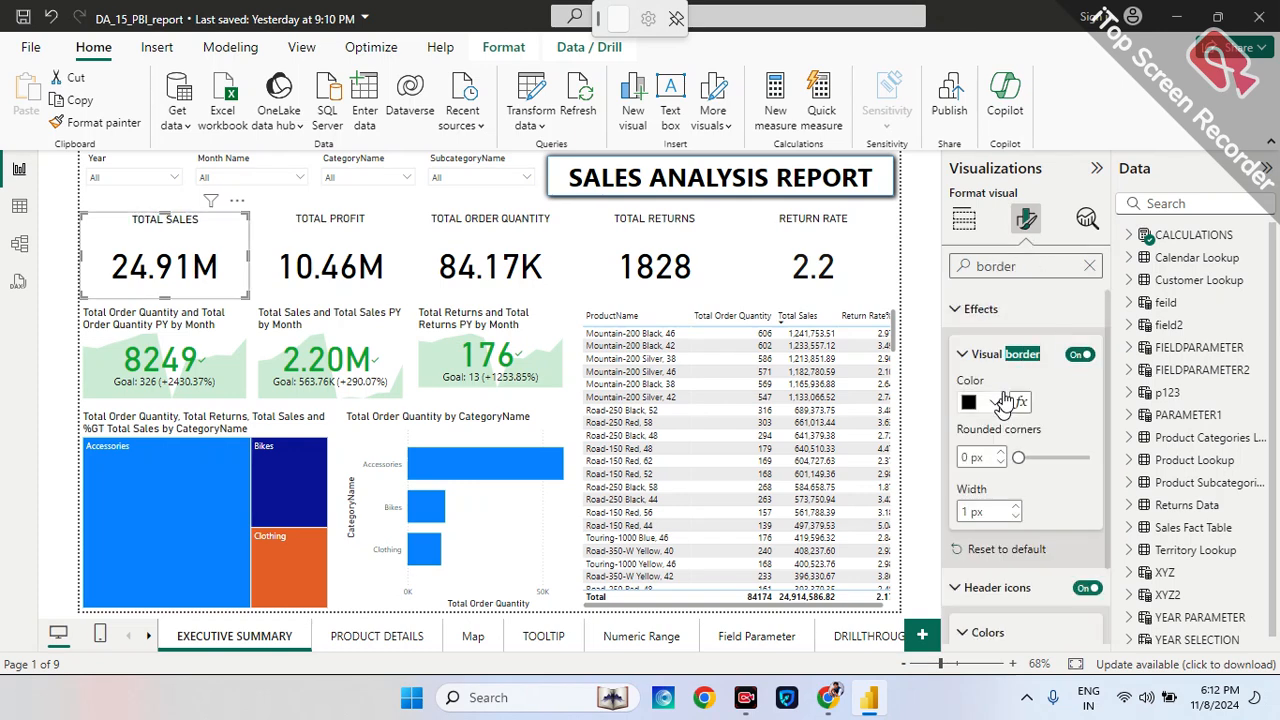
drag(1020, 457, 1038, 459)
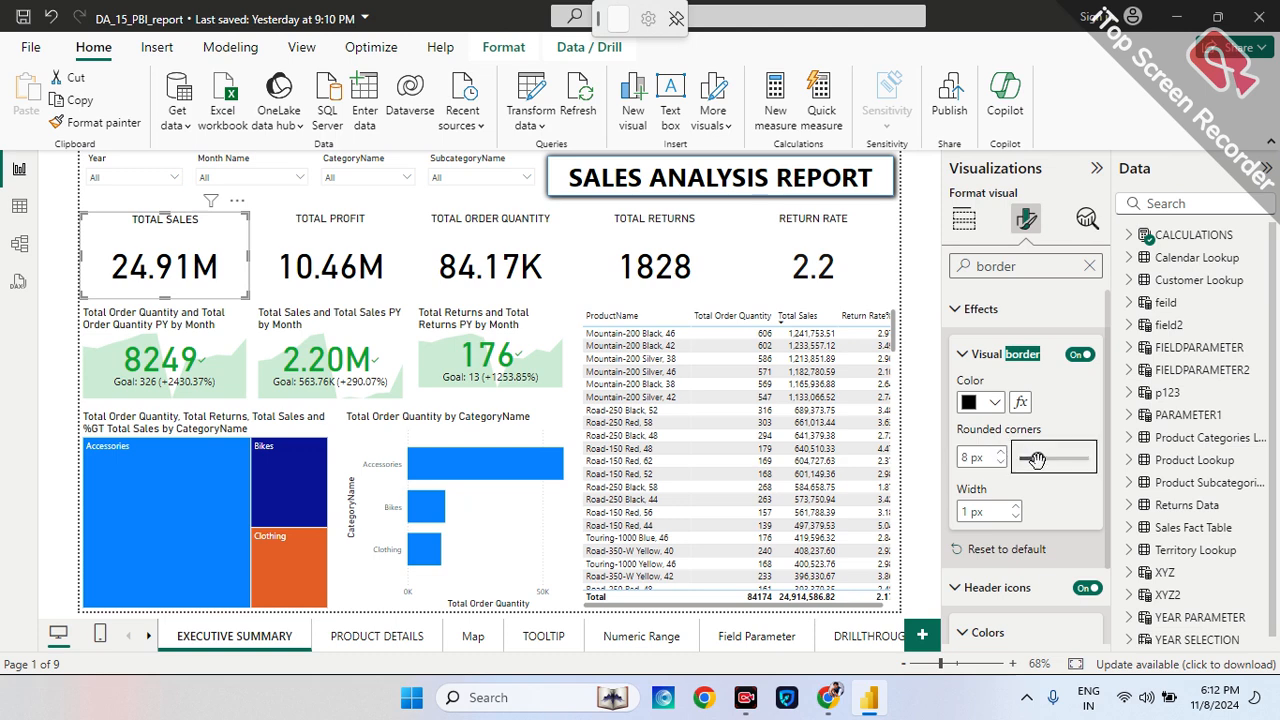
click(1014, 508)
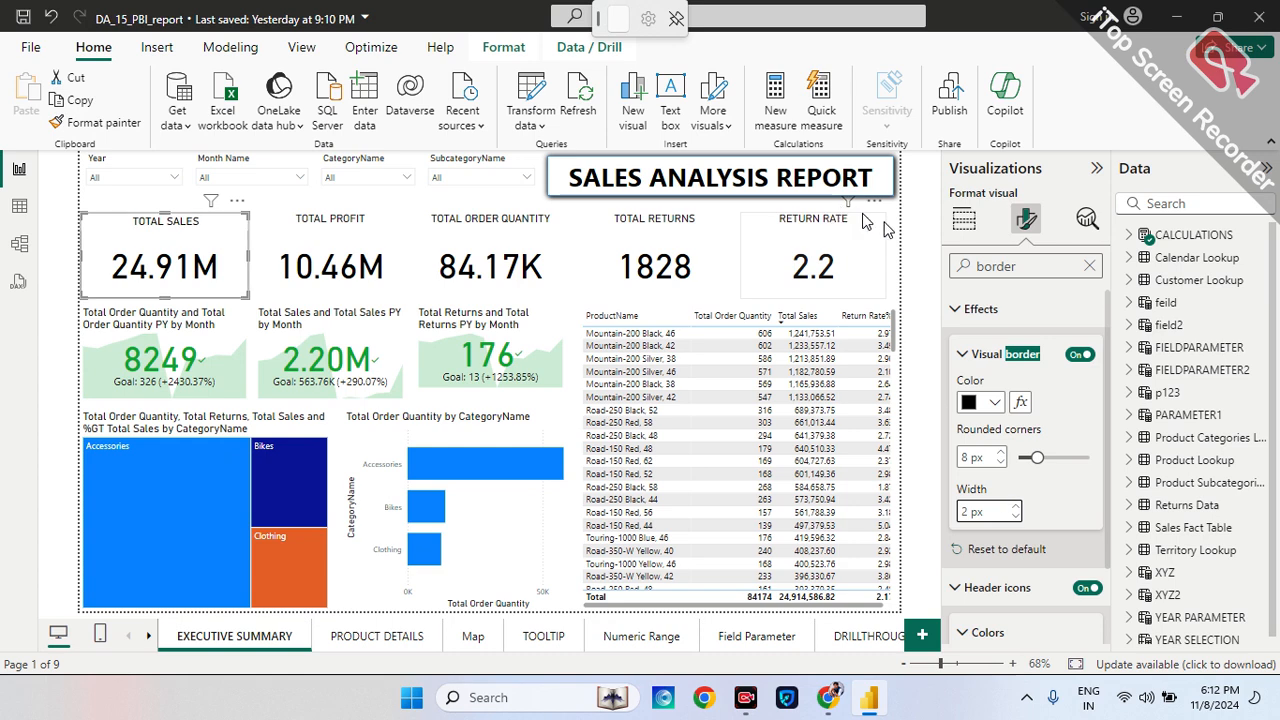
click(893, 232)
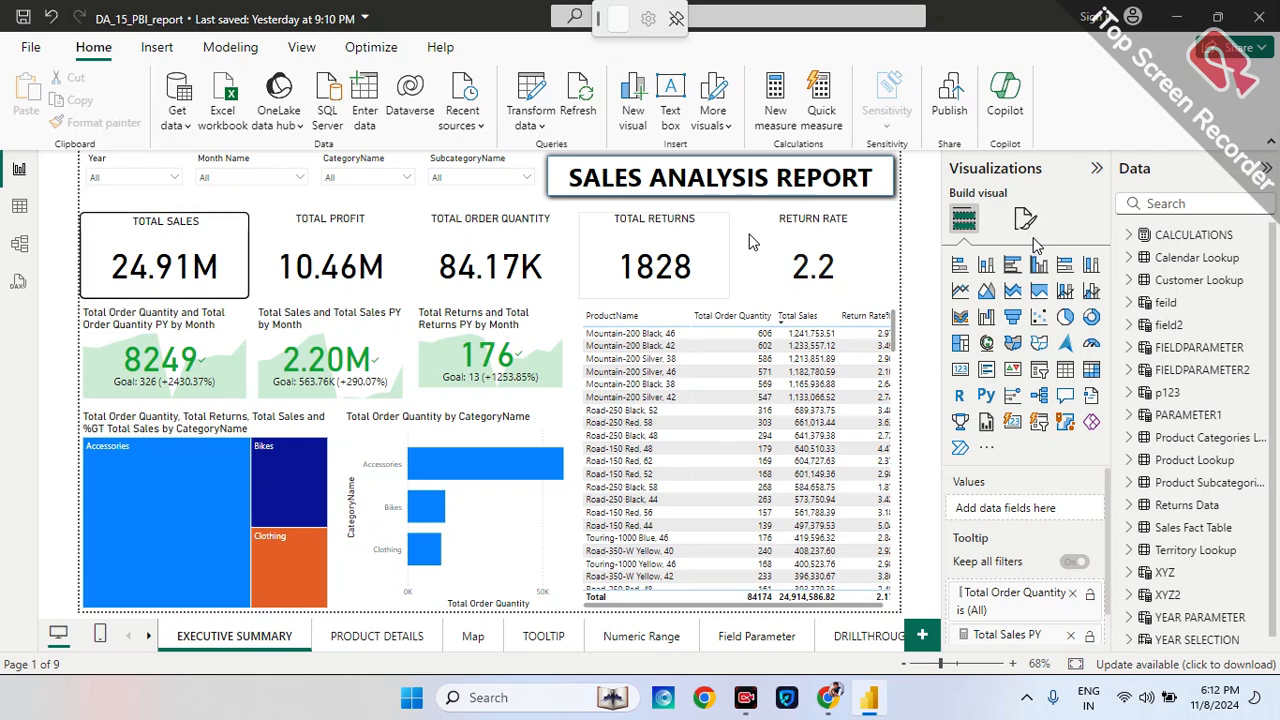
- Turn on the shadow effect for the Total Sales card
click(237, 259)
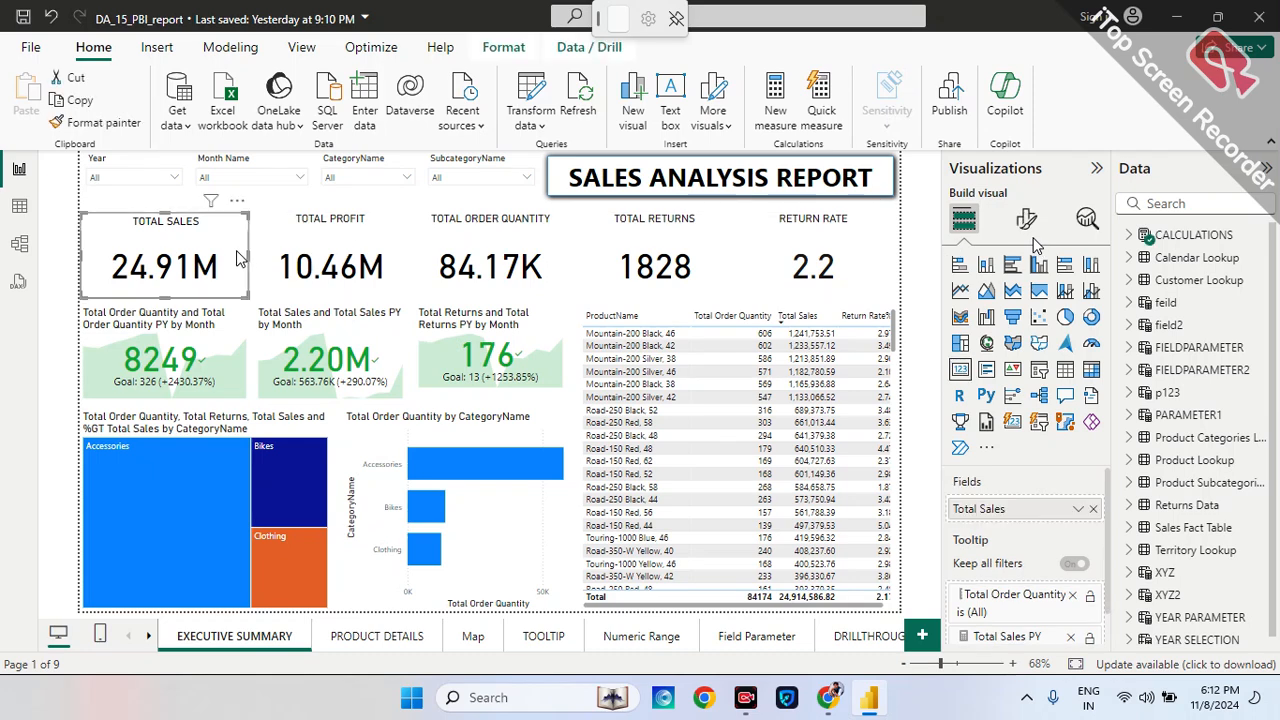
click(1026, 219)
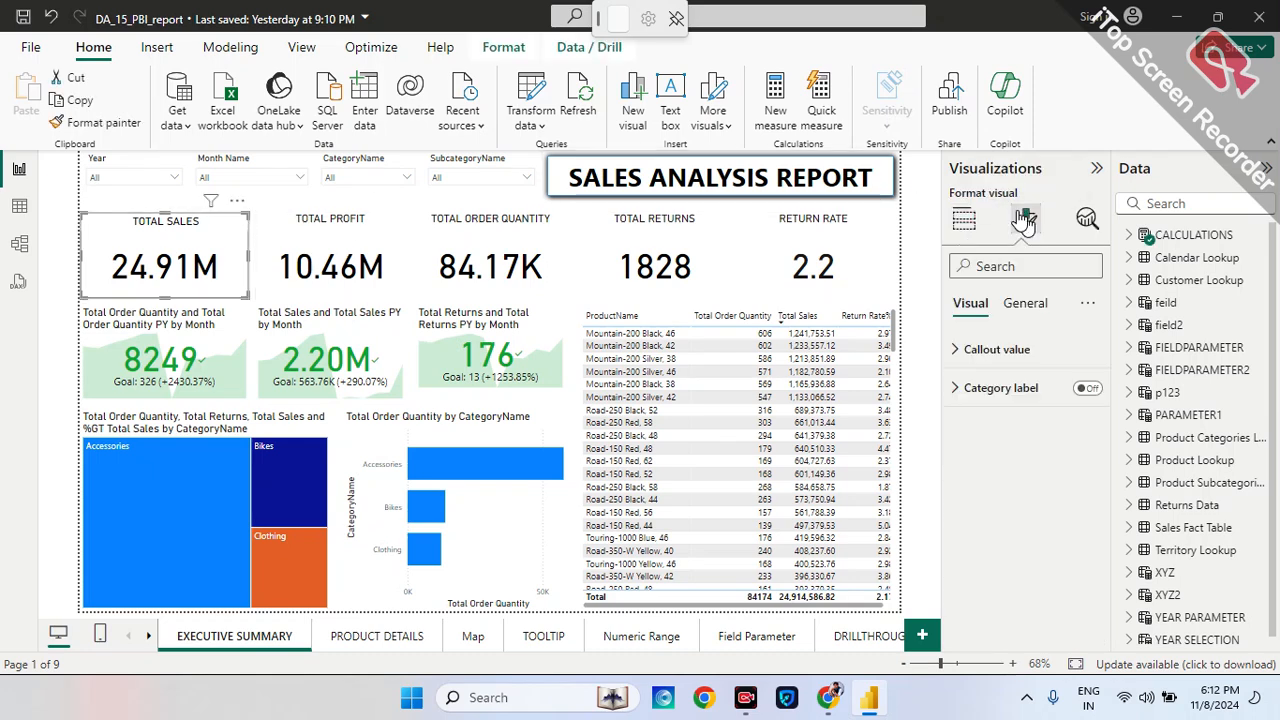
click(1038, 306)
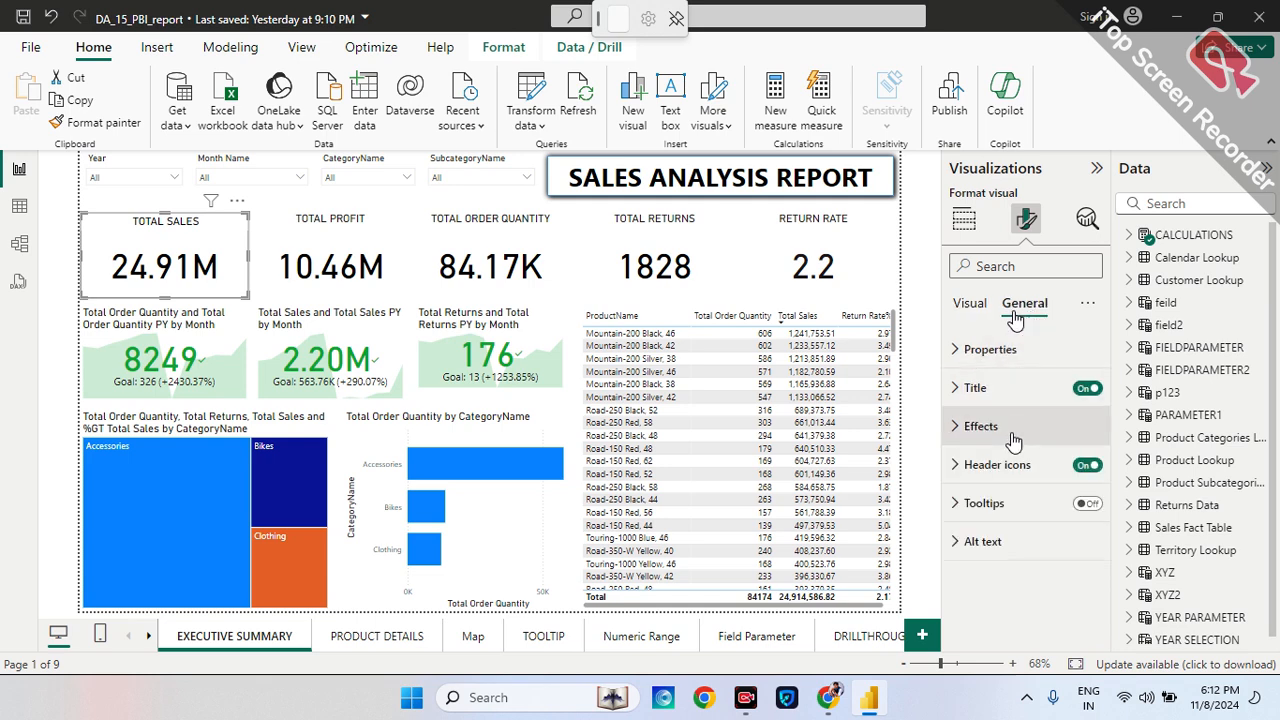
click(956, 415)
scroll(1020, 490, down, 4)
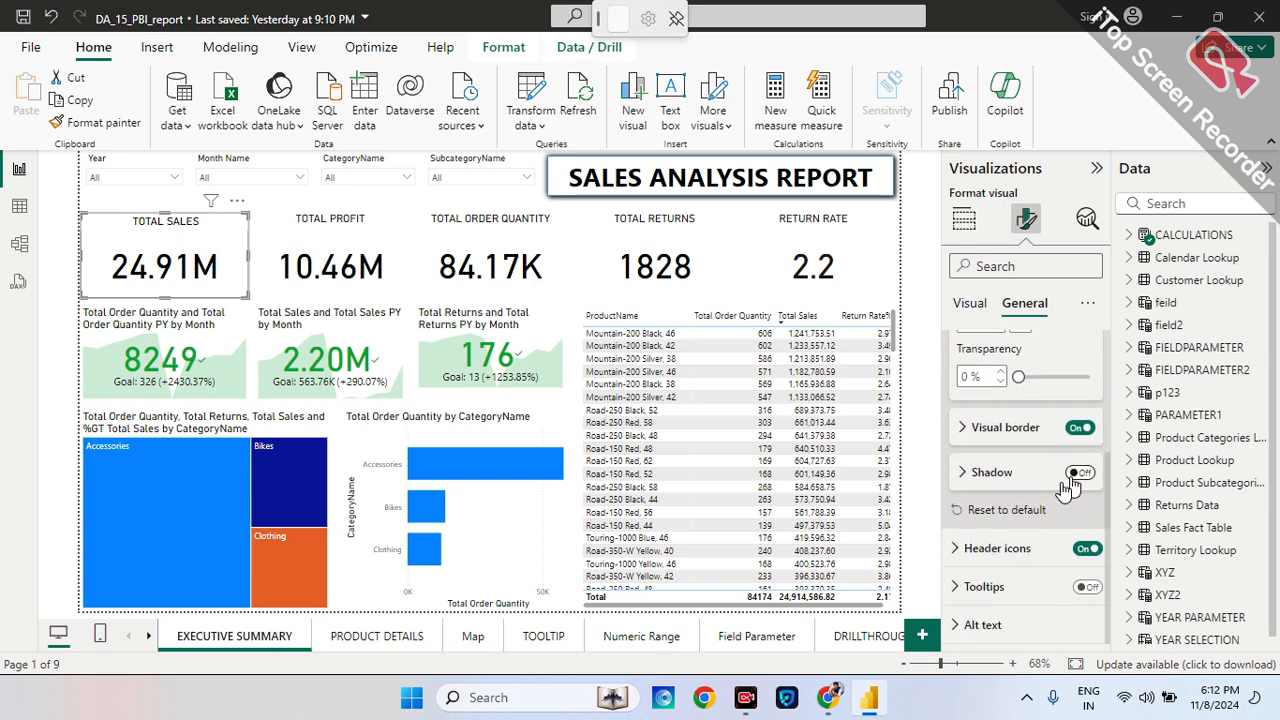
click(1076, 475)
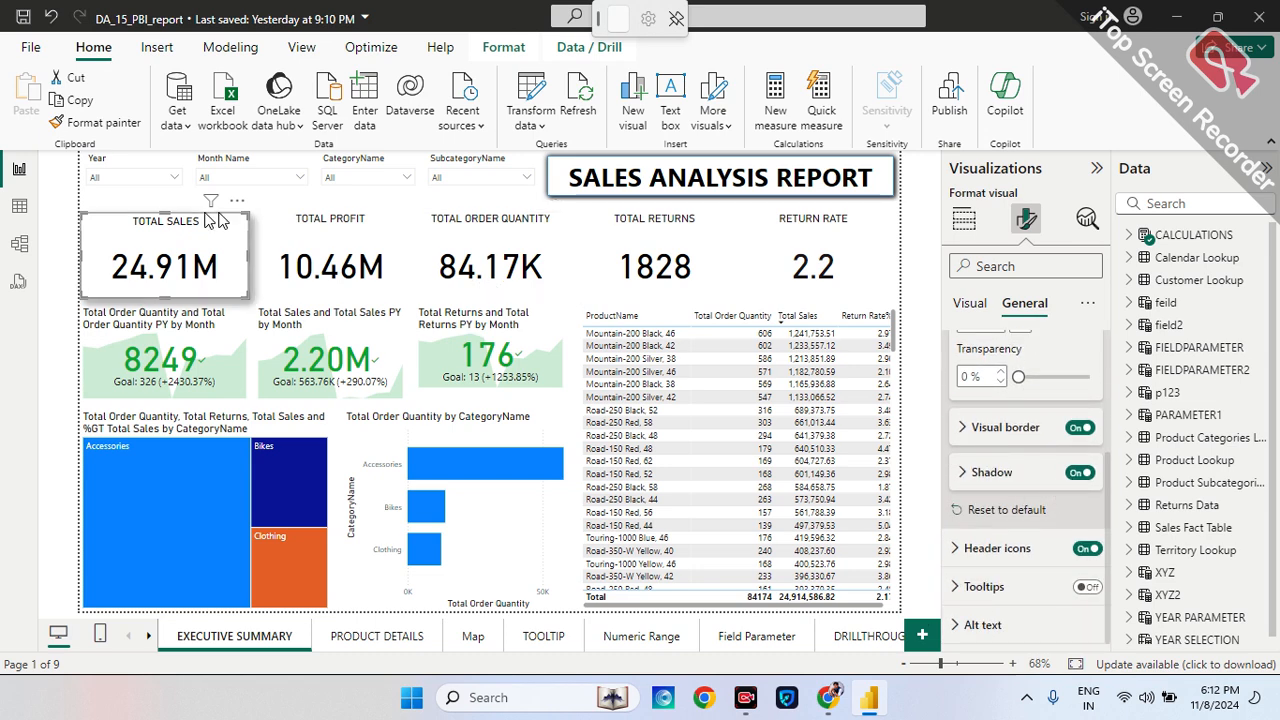
- Review the color, offset and position options of the Total Sales card's shadow
click(960, 478)
scroll(1069, 505, down, 2)
scroll(1069, 505, down, 1)
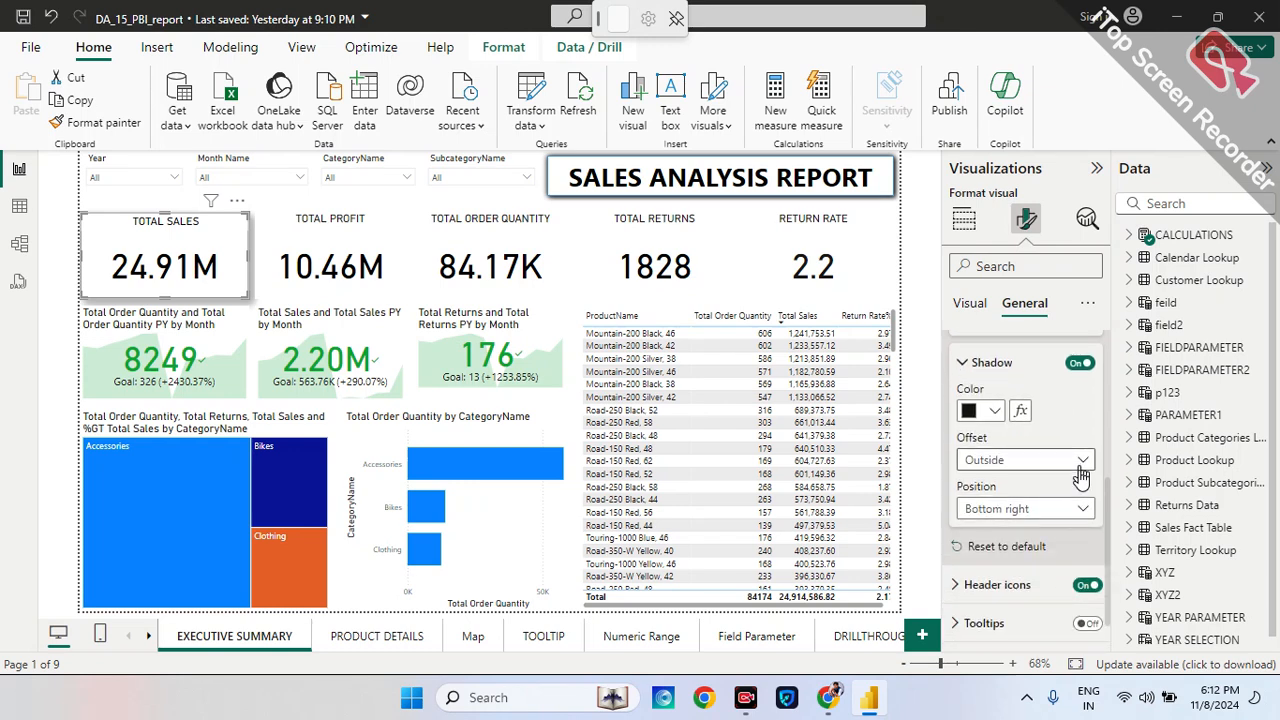
click(1086, 509)
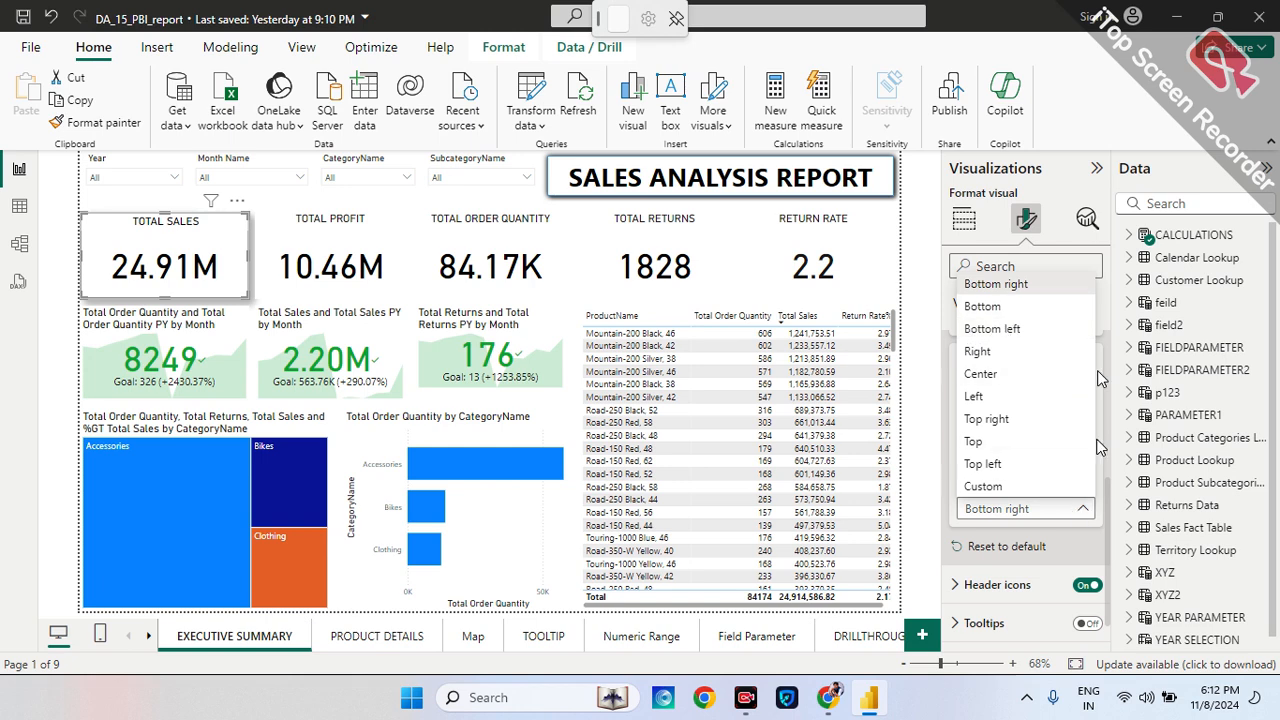
click(1102, 316)
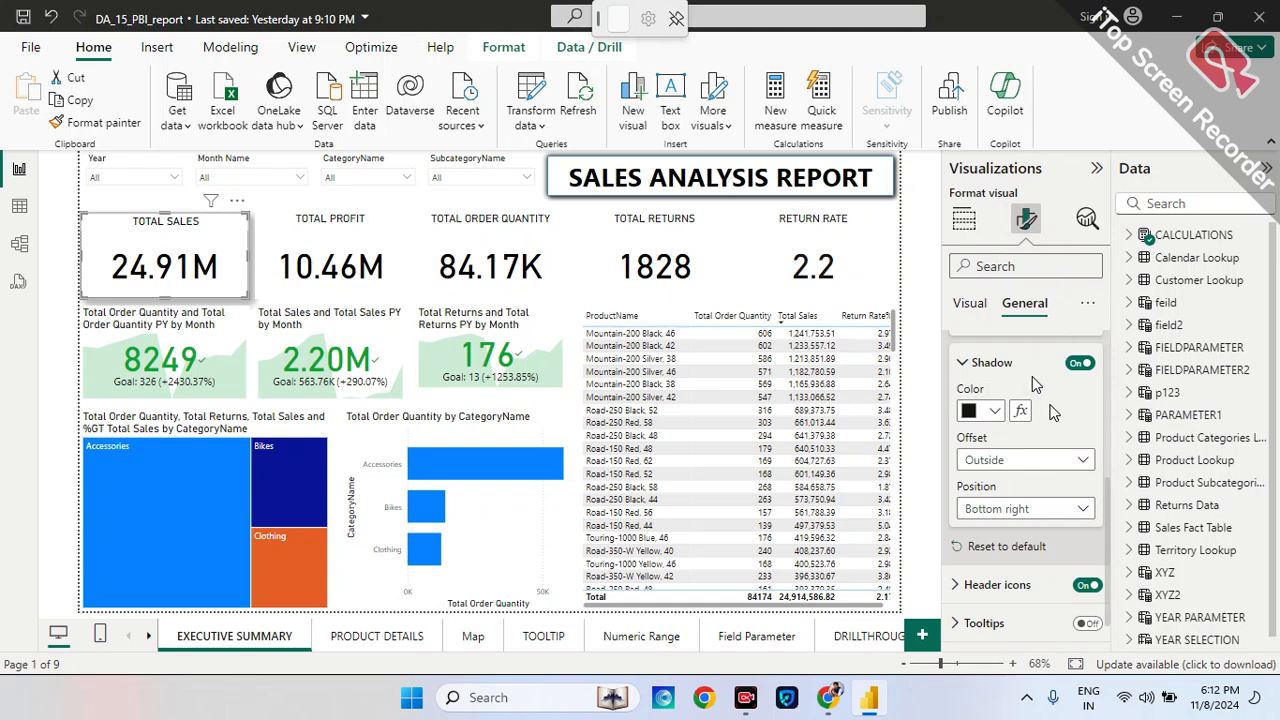
scroll(1055, 440, down, 1)
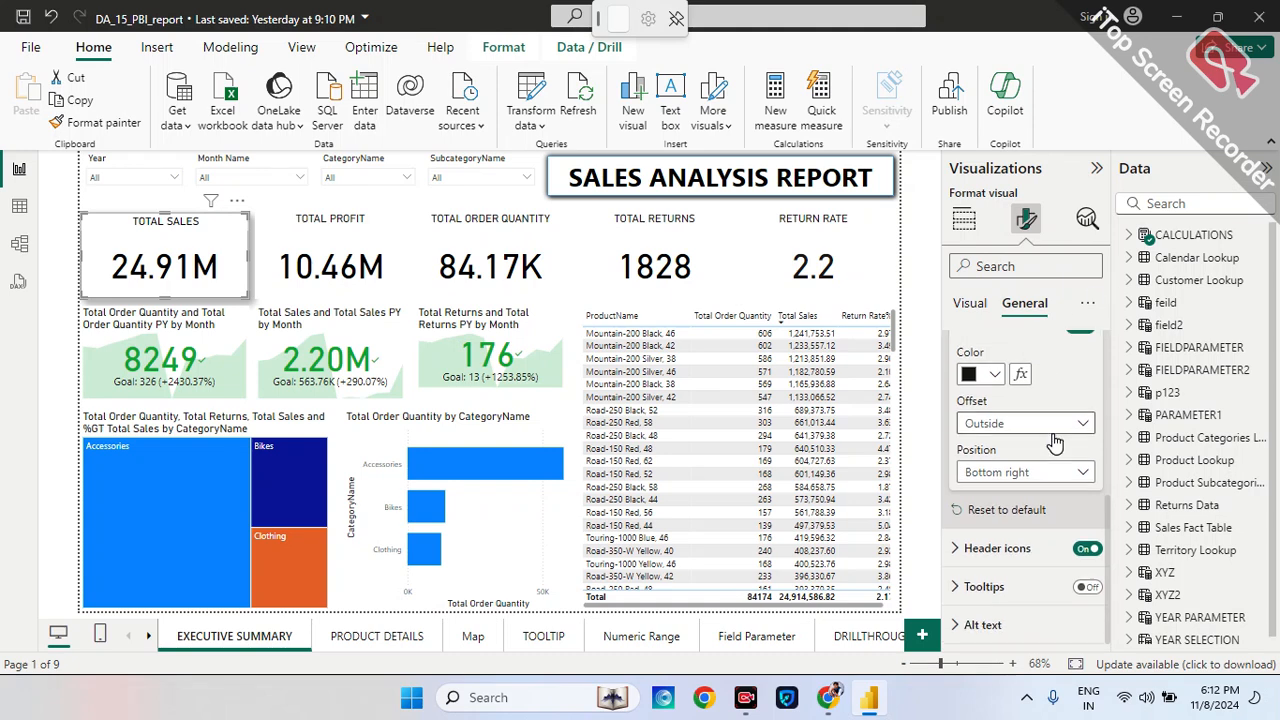
- Review the header icon colors and tooltip options of the Total Sales card and return to its visual-specific settings
click(952, 556)
scroll(955, 560, down, 6)
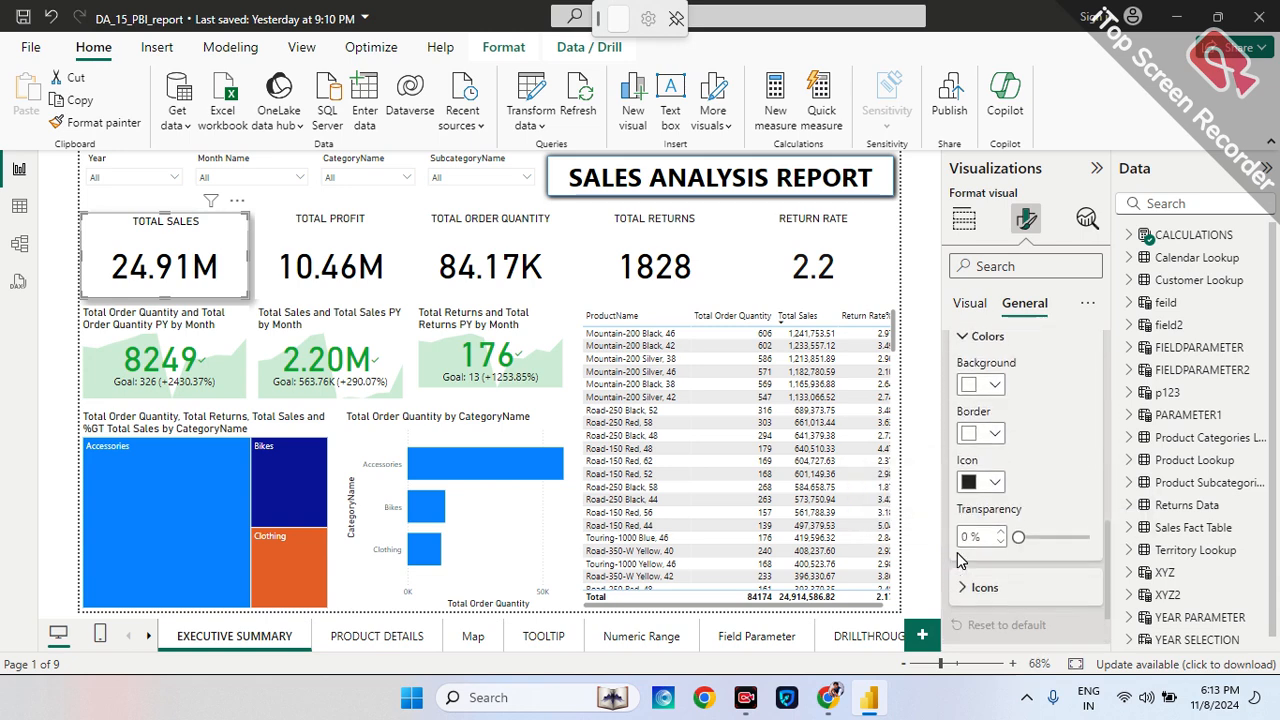
scroll(958, 562, up, 2)
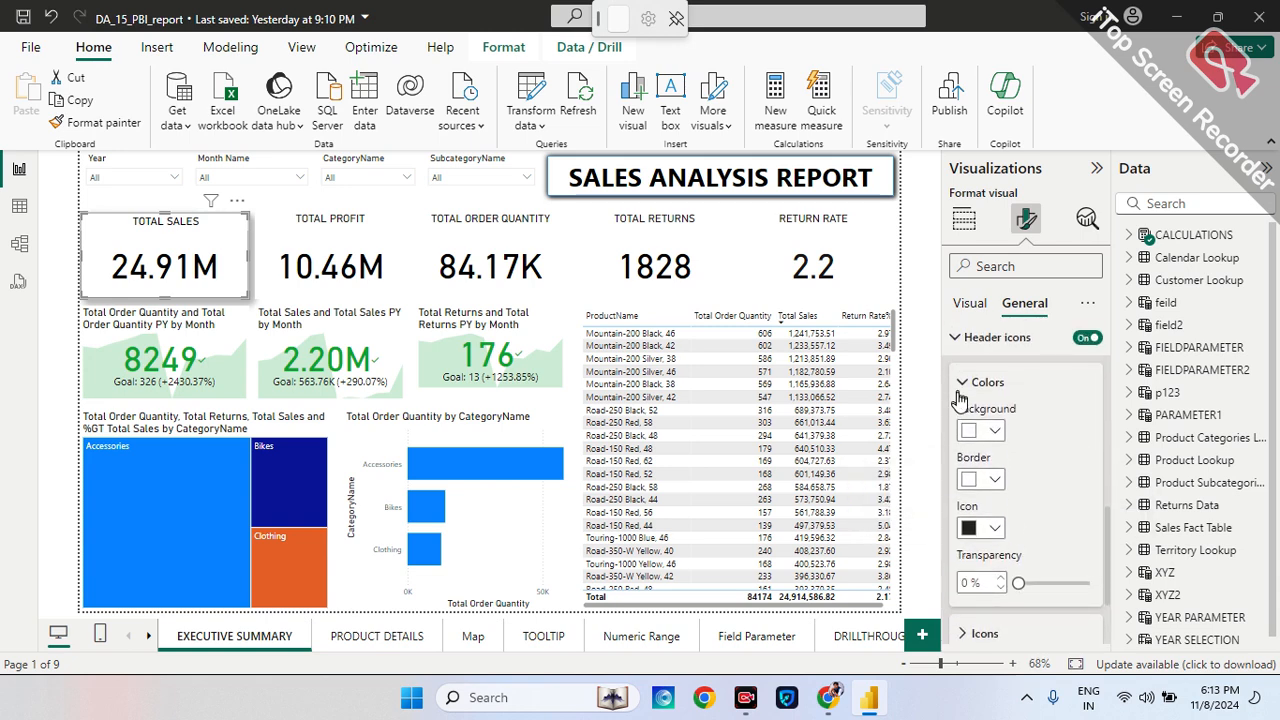
click(957, 389)
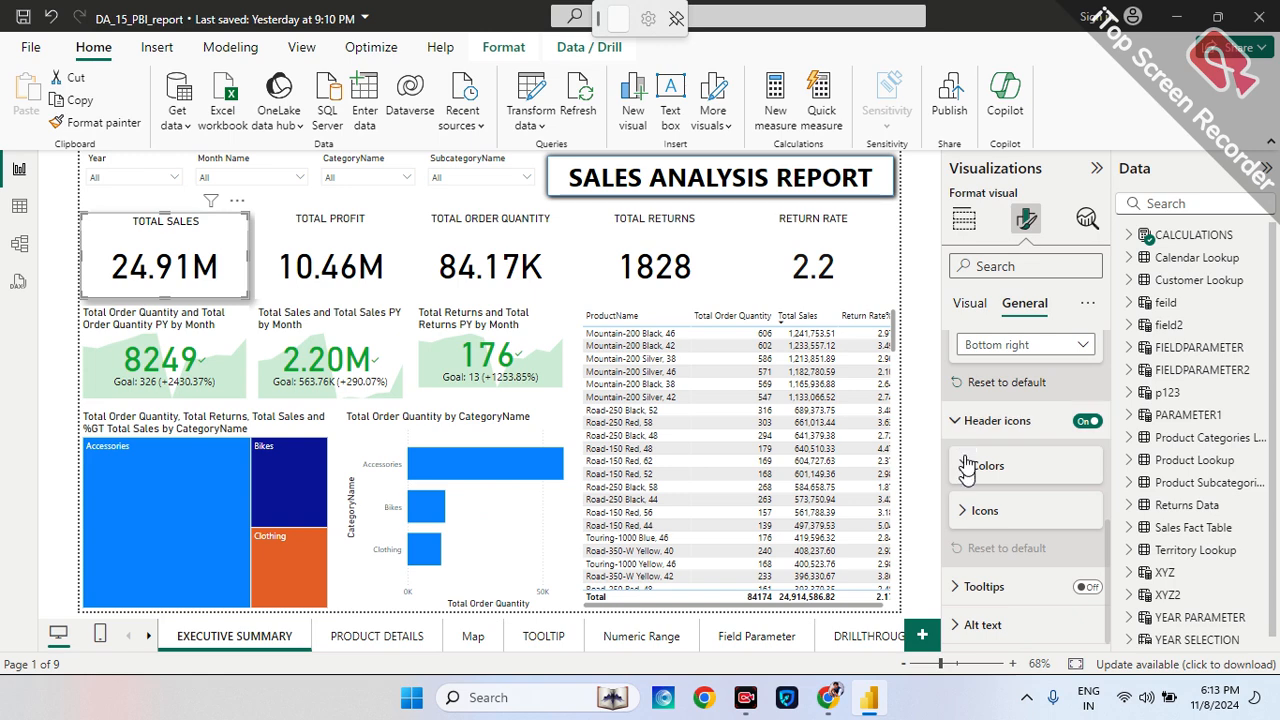
click(955, 425)
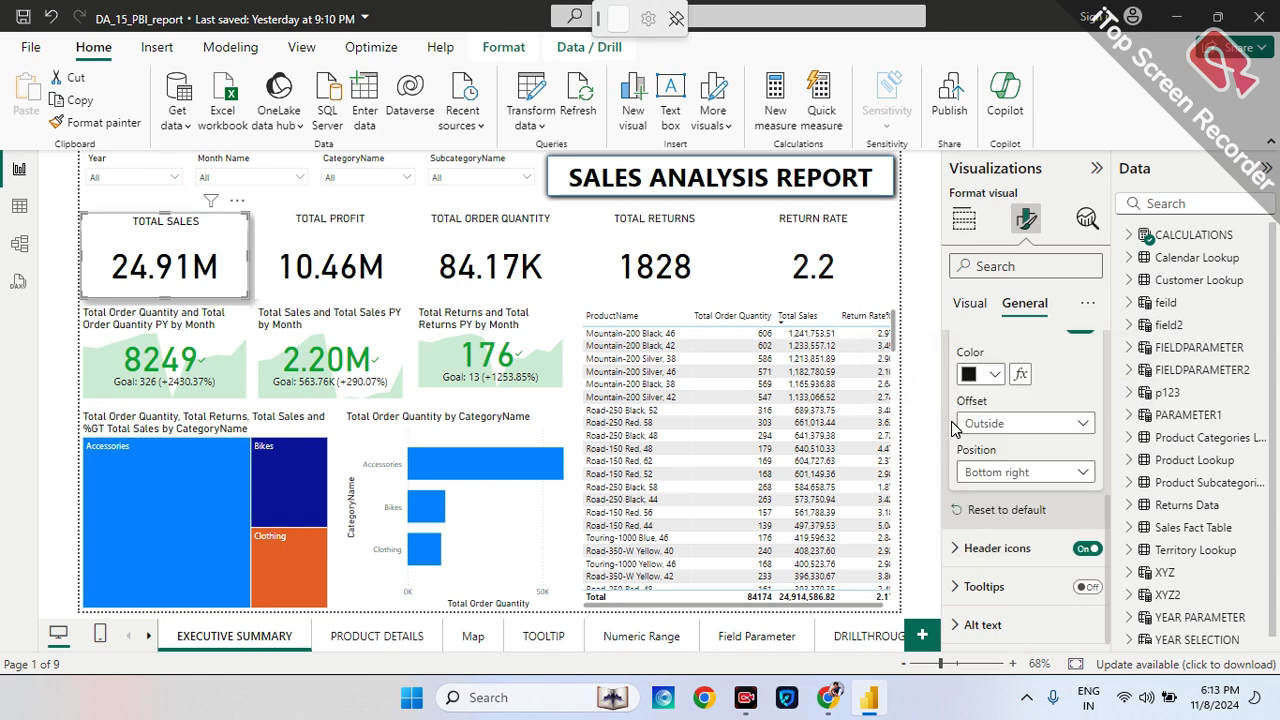
click(957, 588)
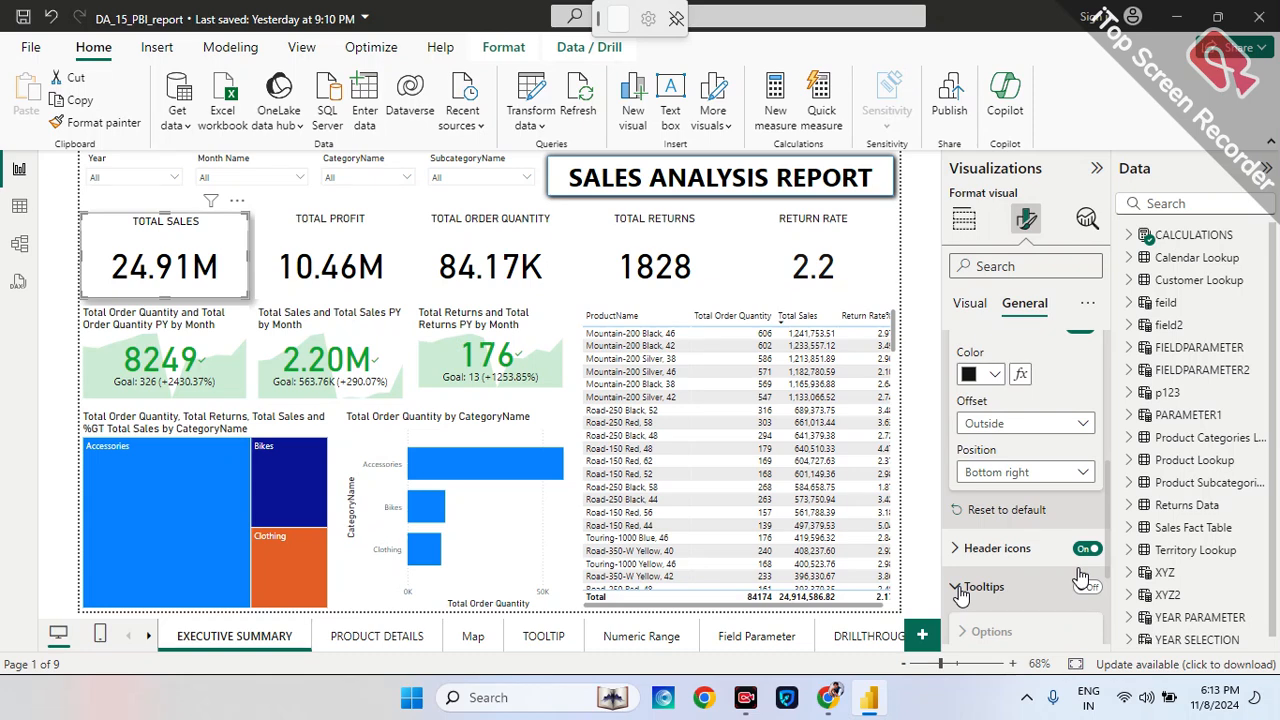
click(957, 588)
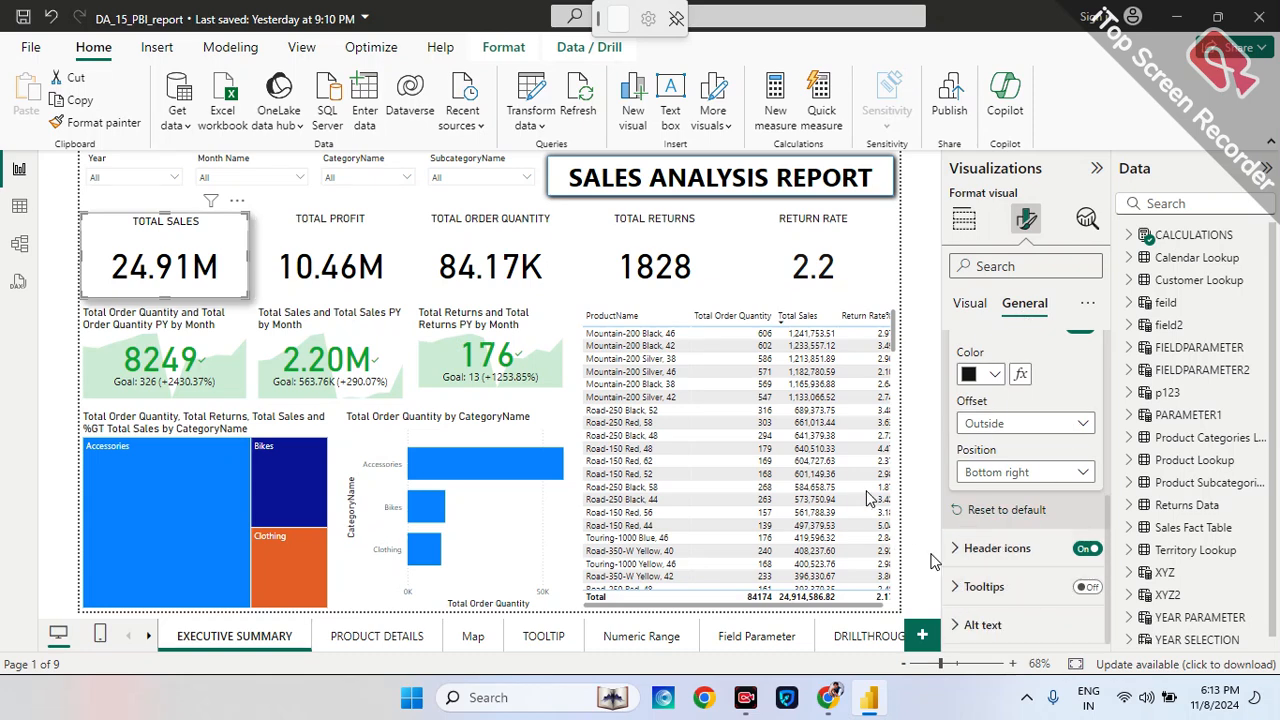
click(969, 303)
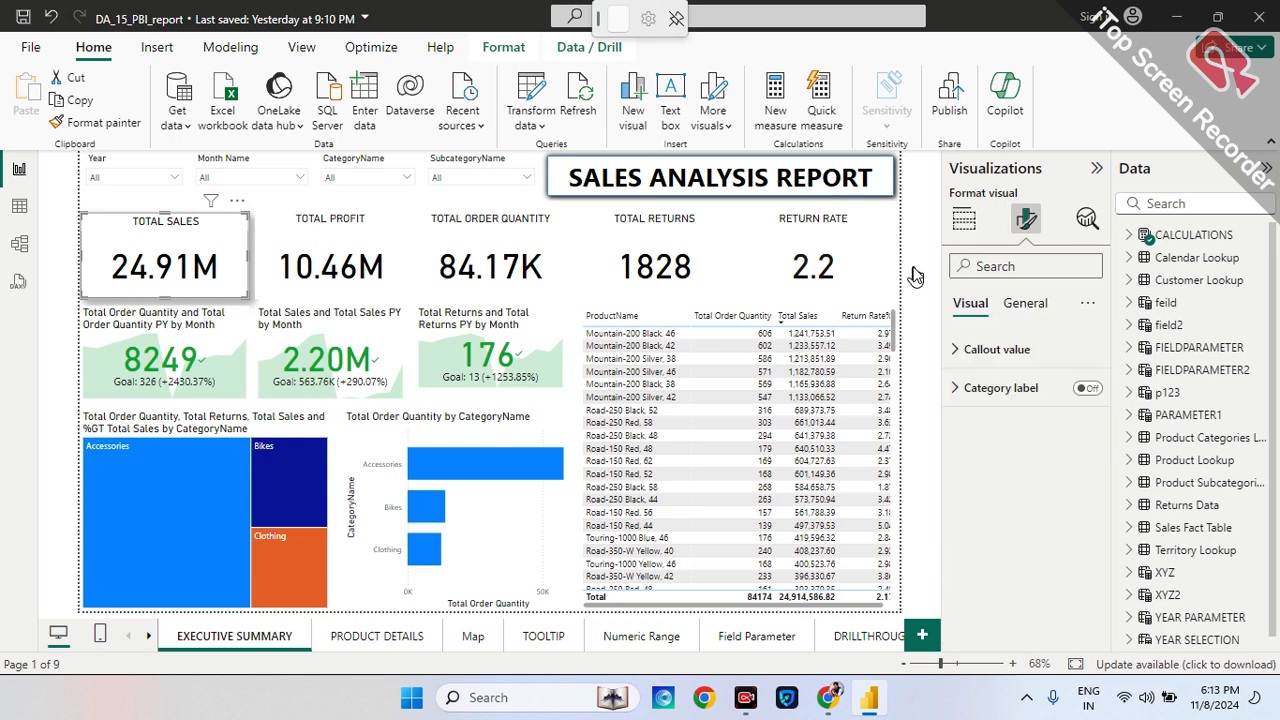
- Copy the Total Sales card's formatting to the Total Profit card with the format painter
click(253, 297)
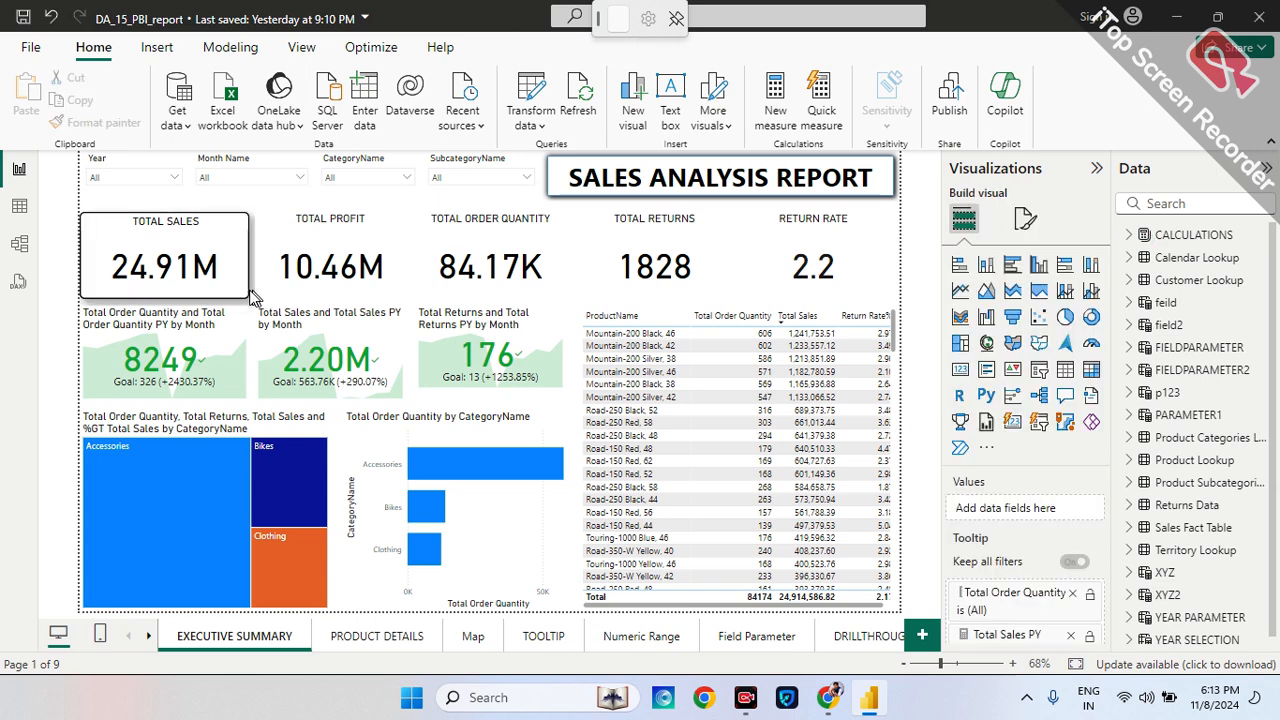
click(218, 245)
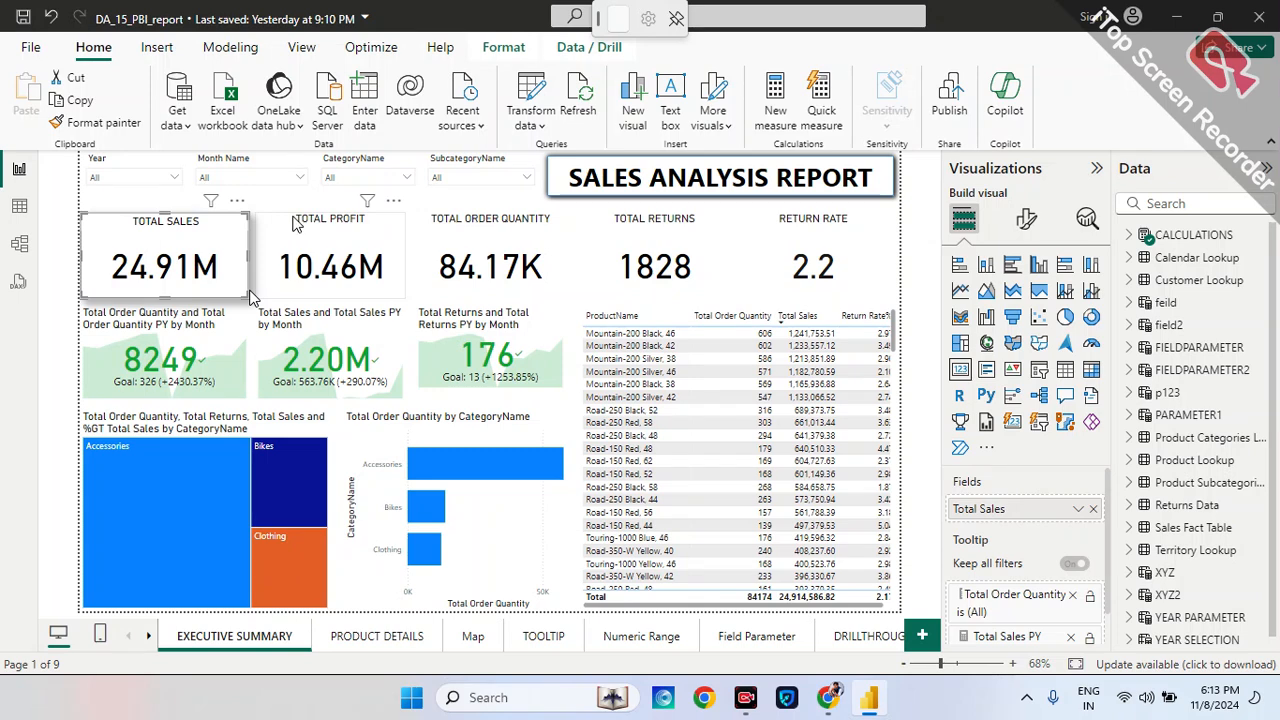
click(100, 123)
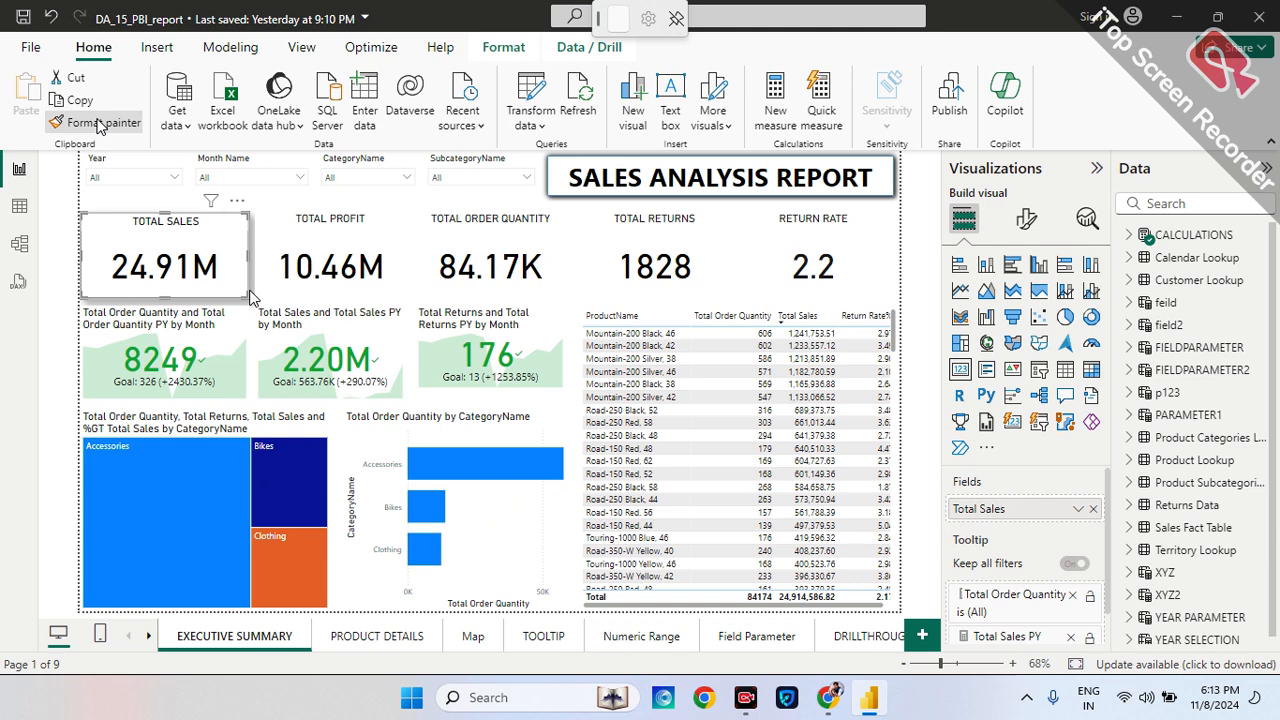
click(322, 240)
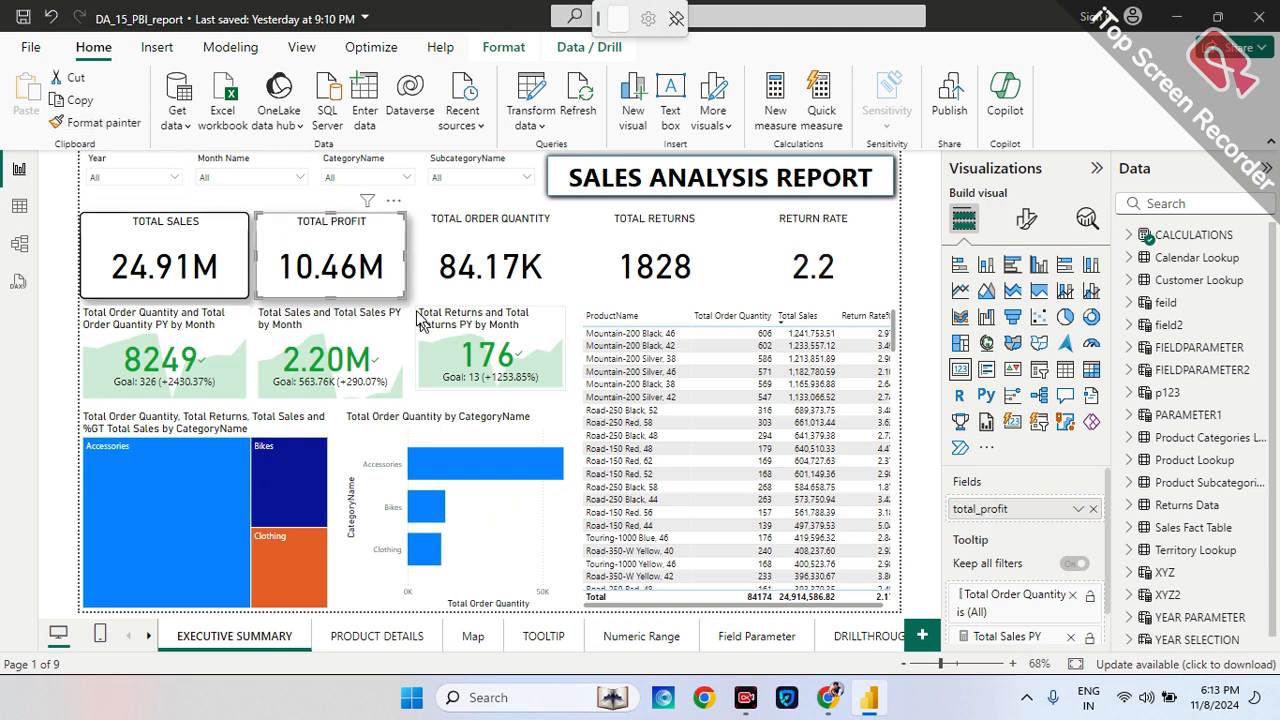
click(413, 348)
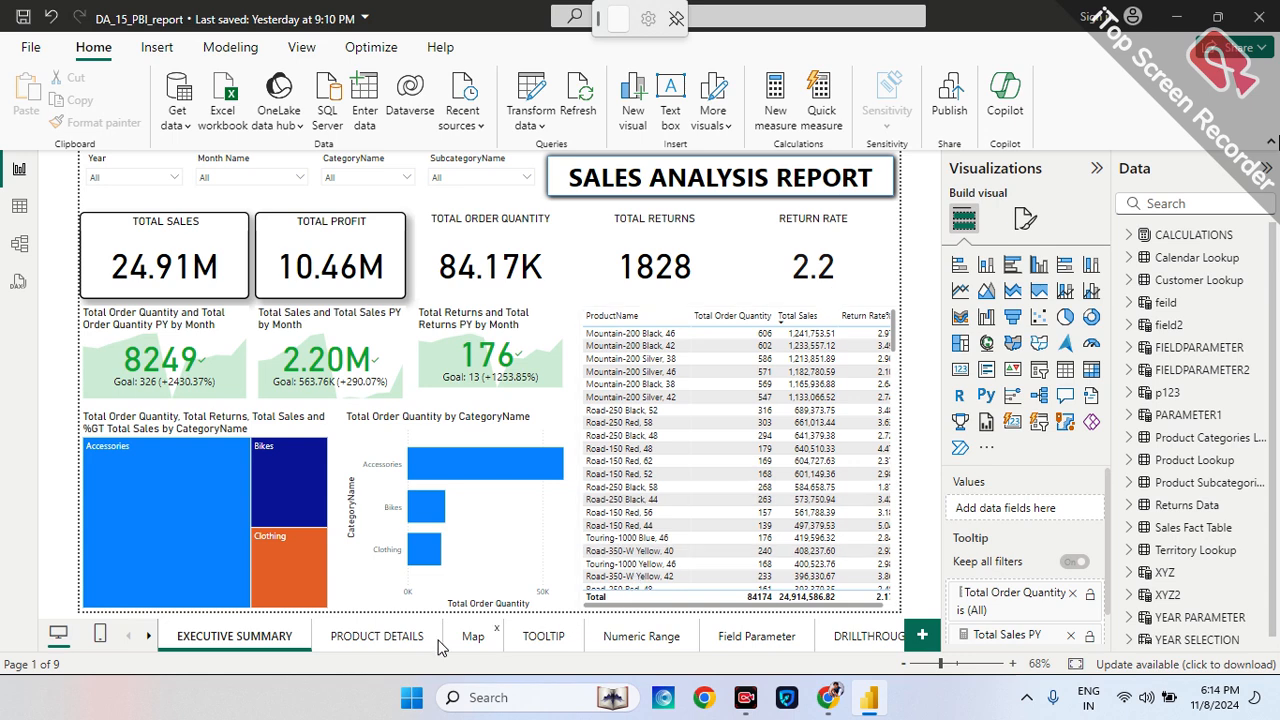
- Open the PRODUCT DETAILS page and examine the category matrix's layout and style preset options
click(383, 640)
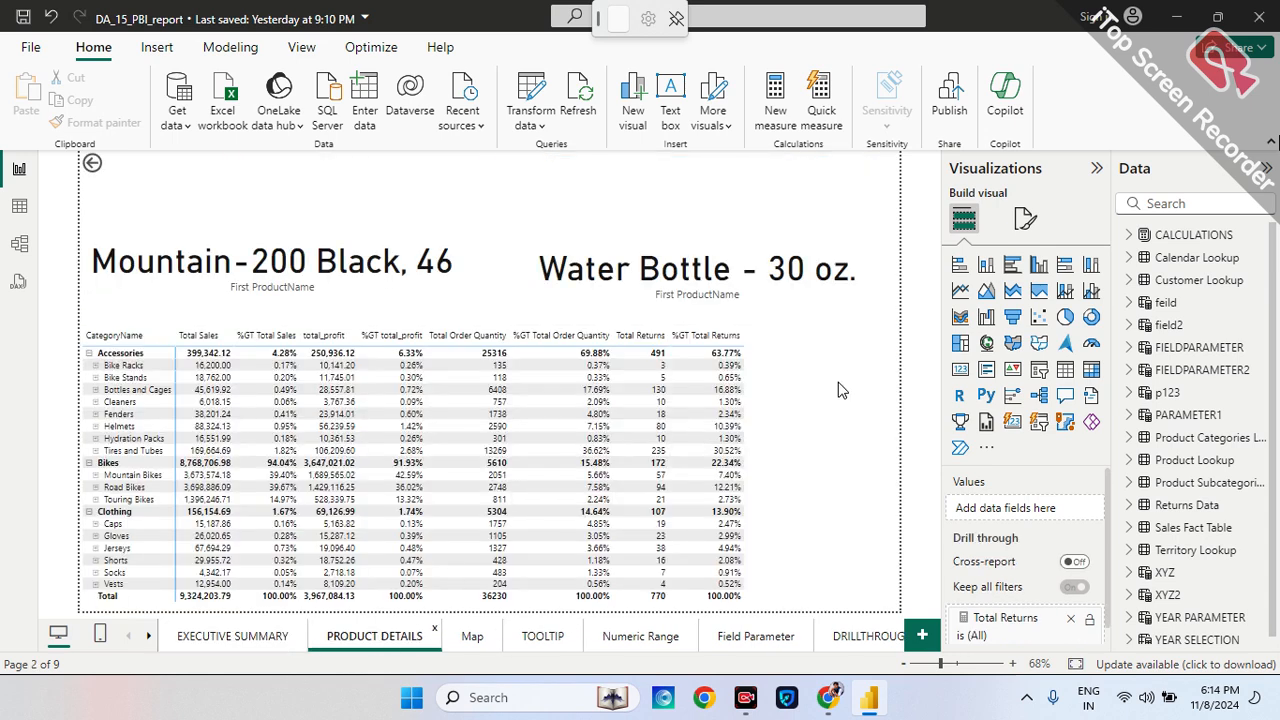
click(770, 375)
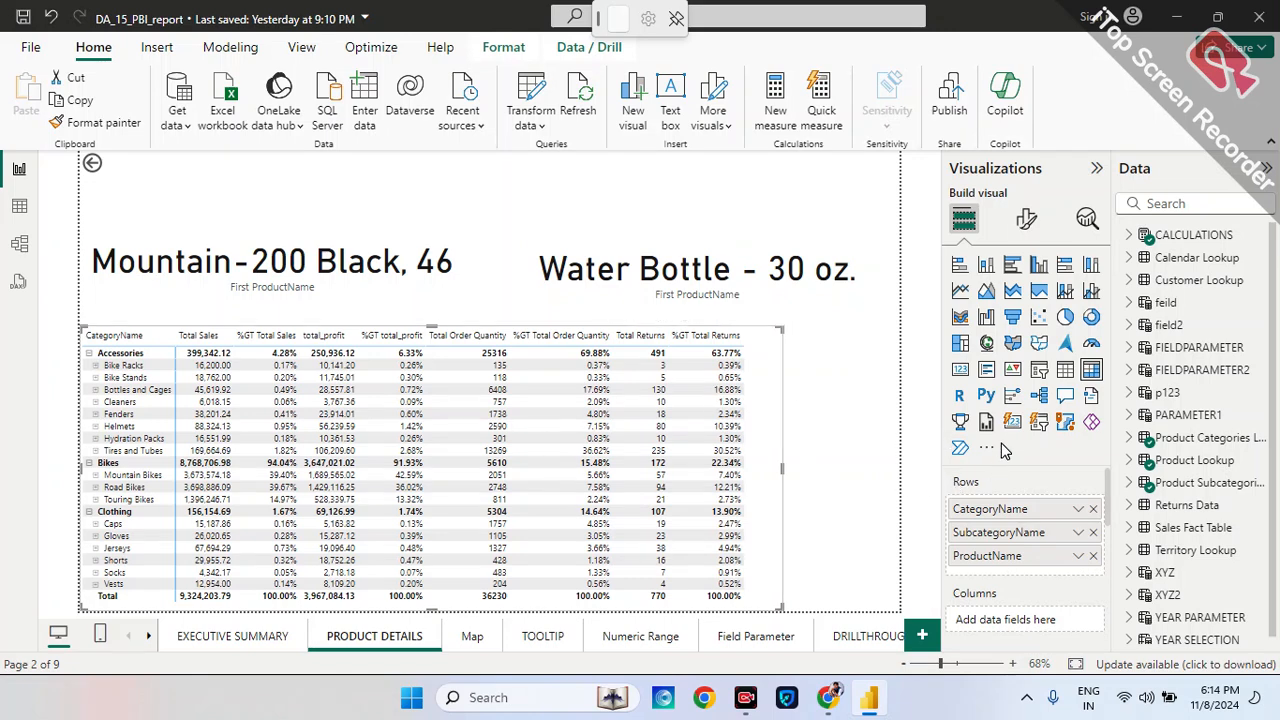
click(1024, 219)
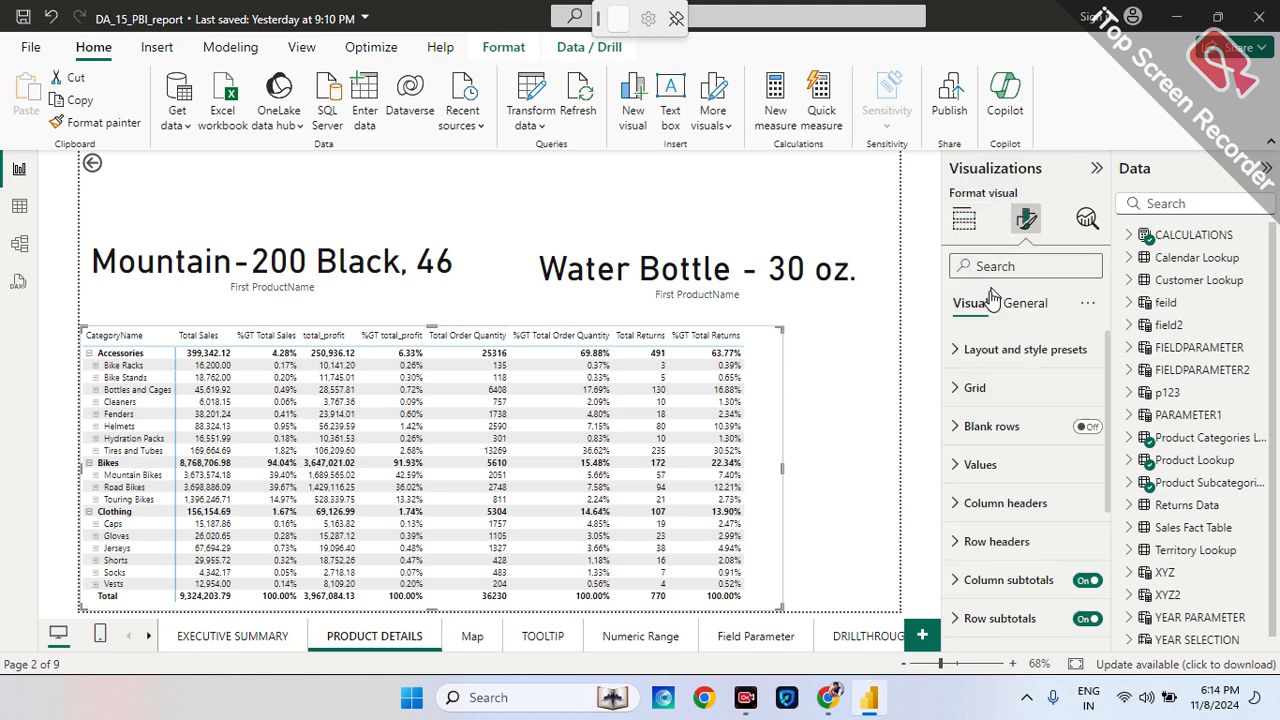
click(955, 350)
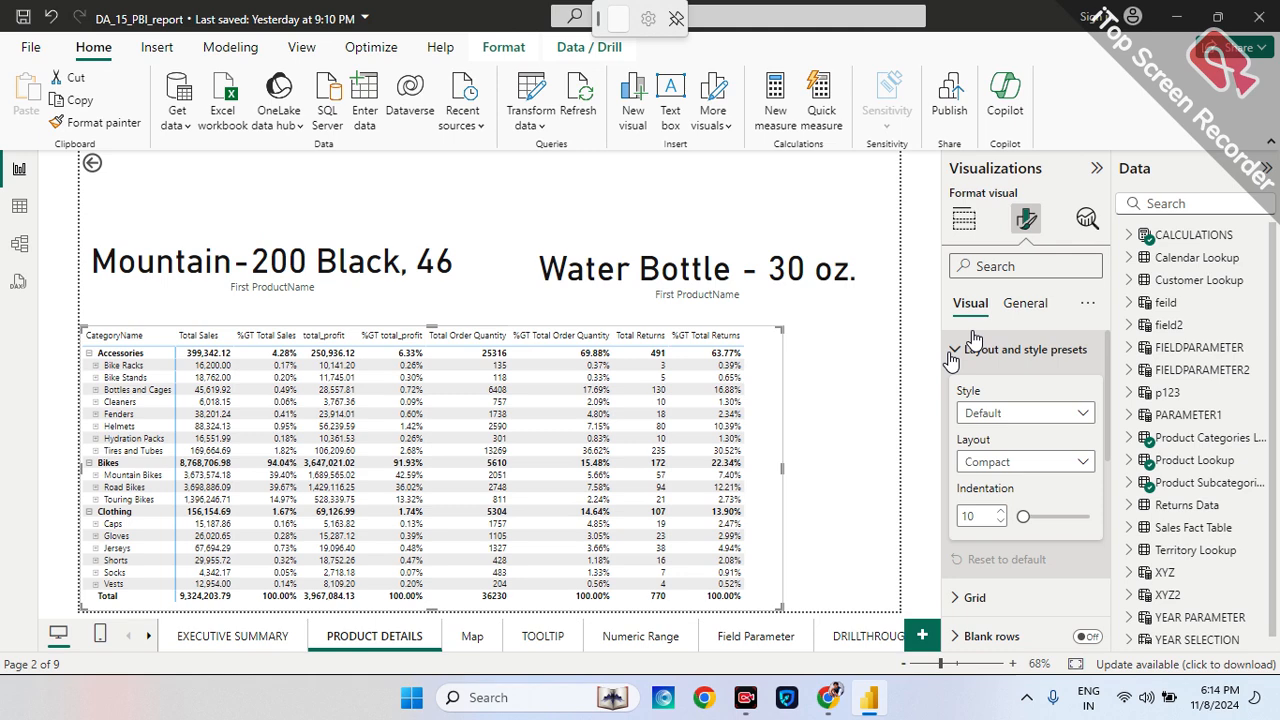
click(954, 352)
- Turn on horizontal gridlines for the category matrix and color them black
click(957, 390)
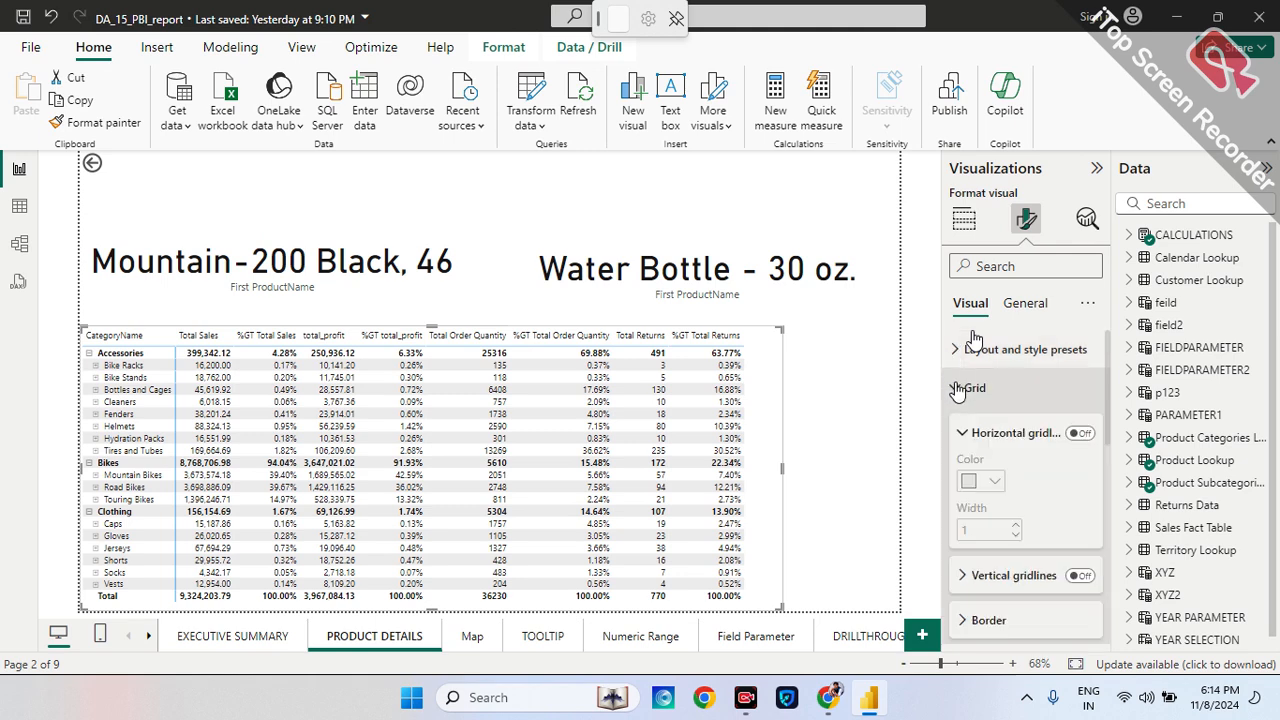
click(1079, 436)
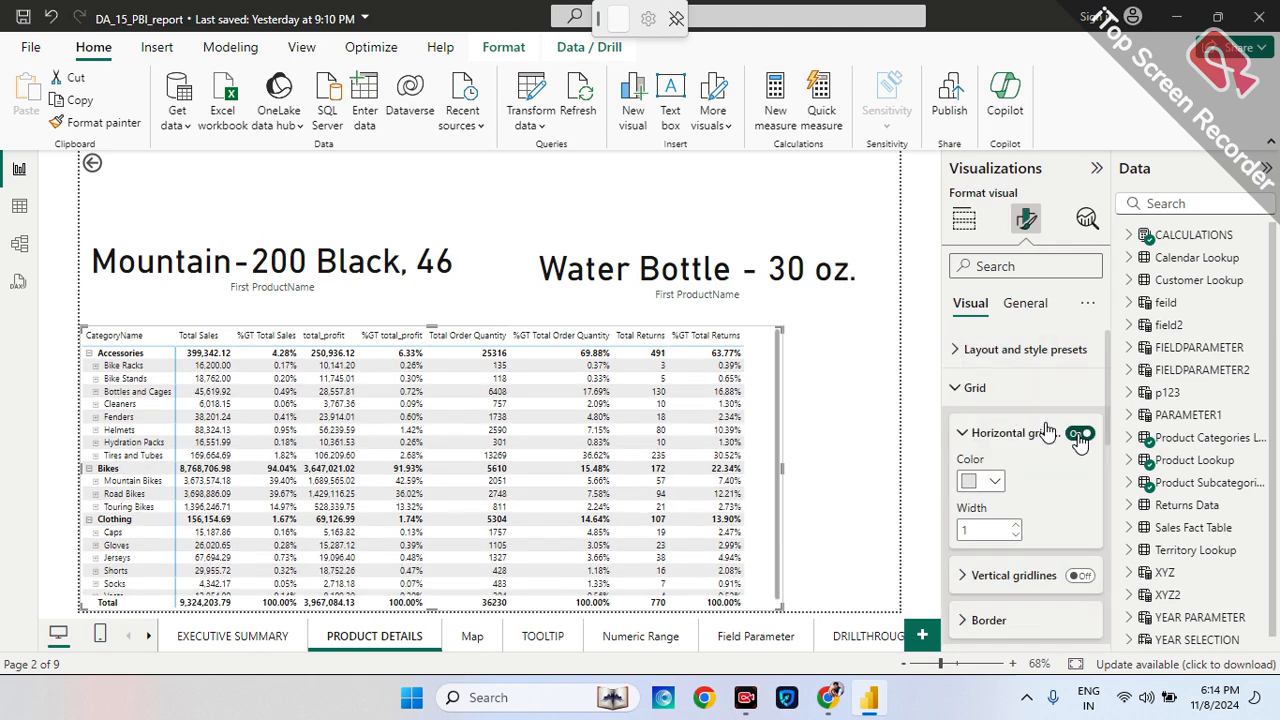
click(988, 484)
click(1034, 401)
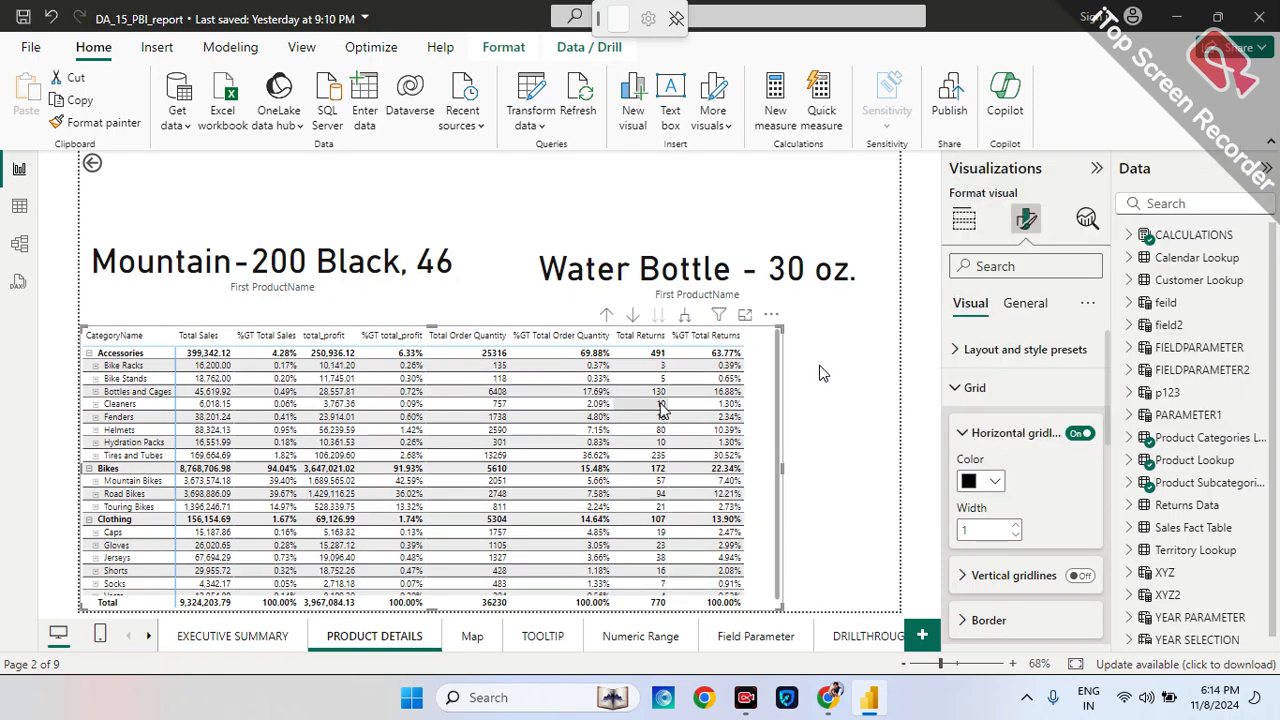
click(962, 433)
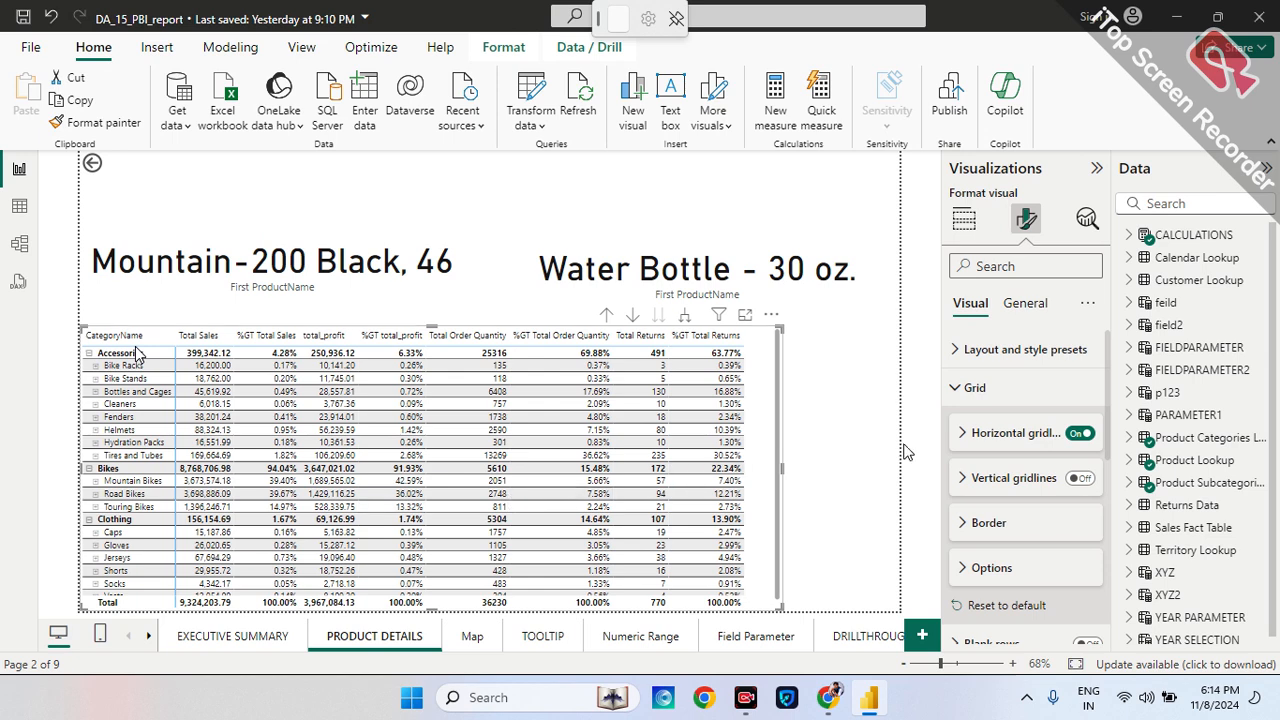
click(963, 396)
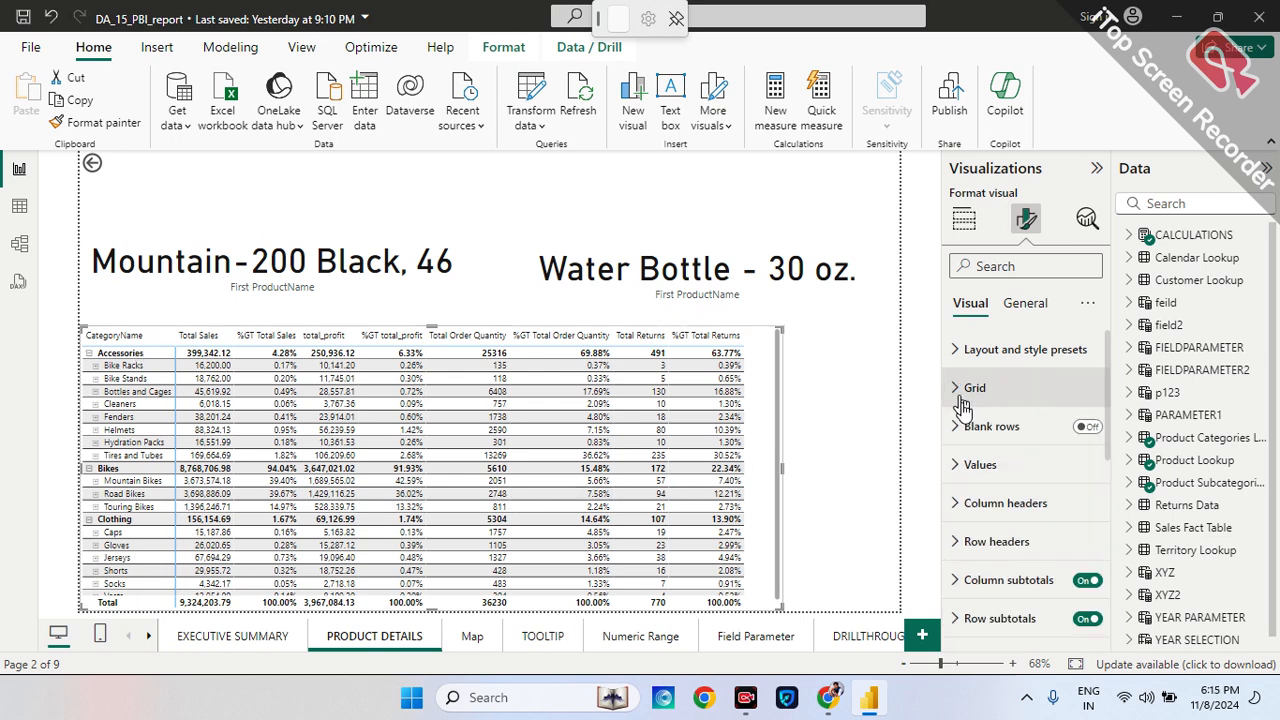
- Try blue as the text color of the matrix values and restore it to black
click(964, 466)
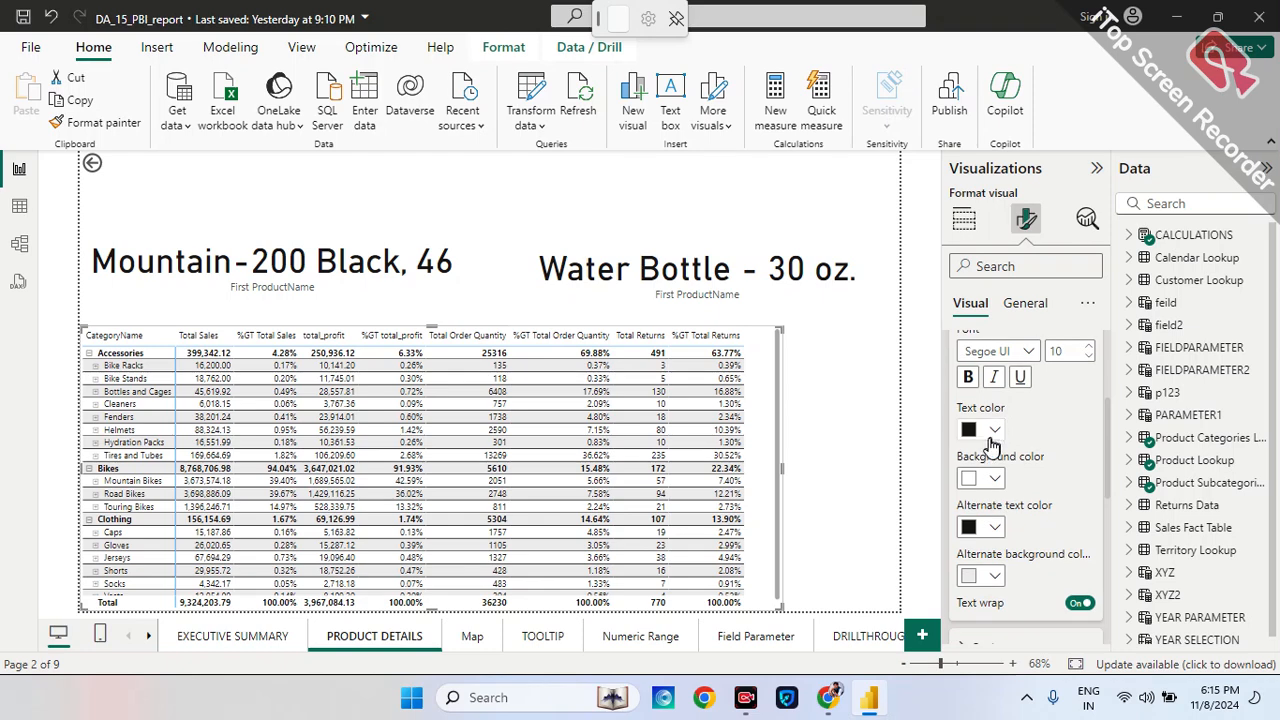
click(993, 432)
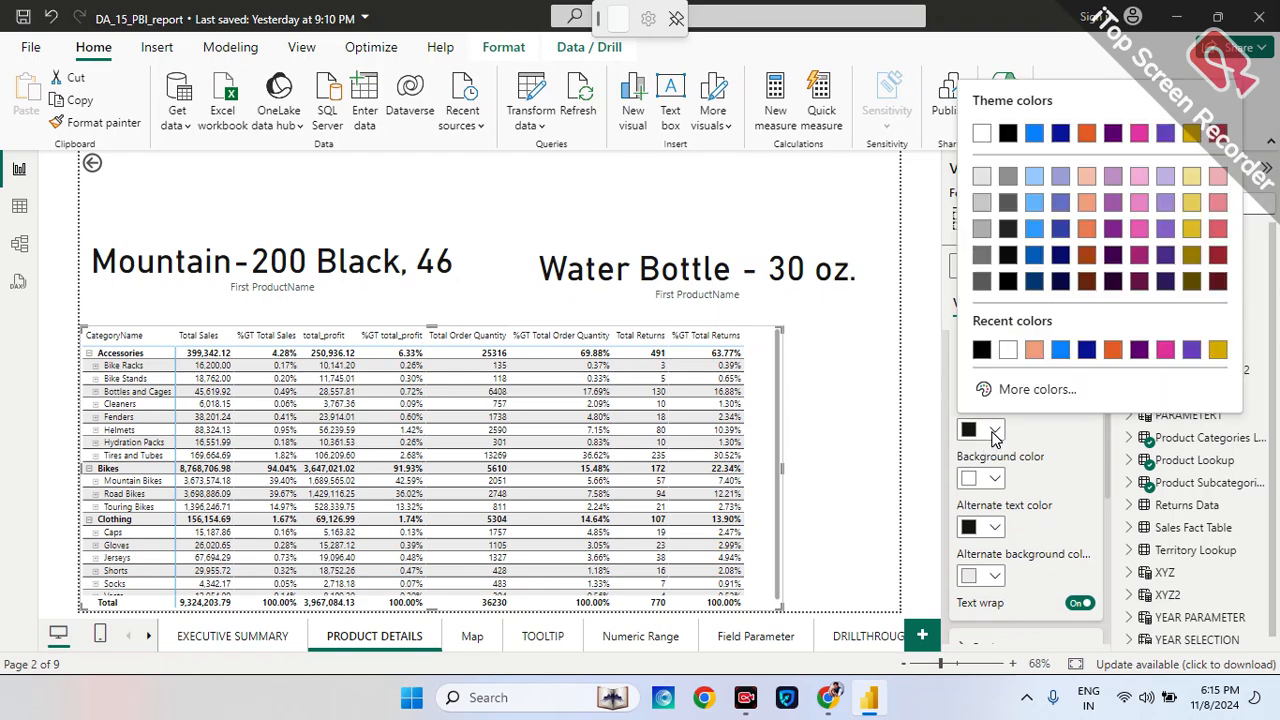
click(1060, 350)
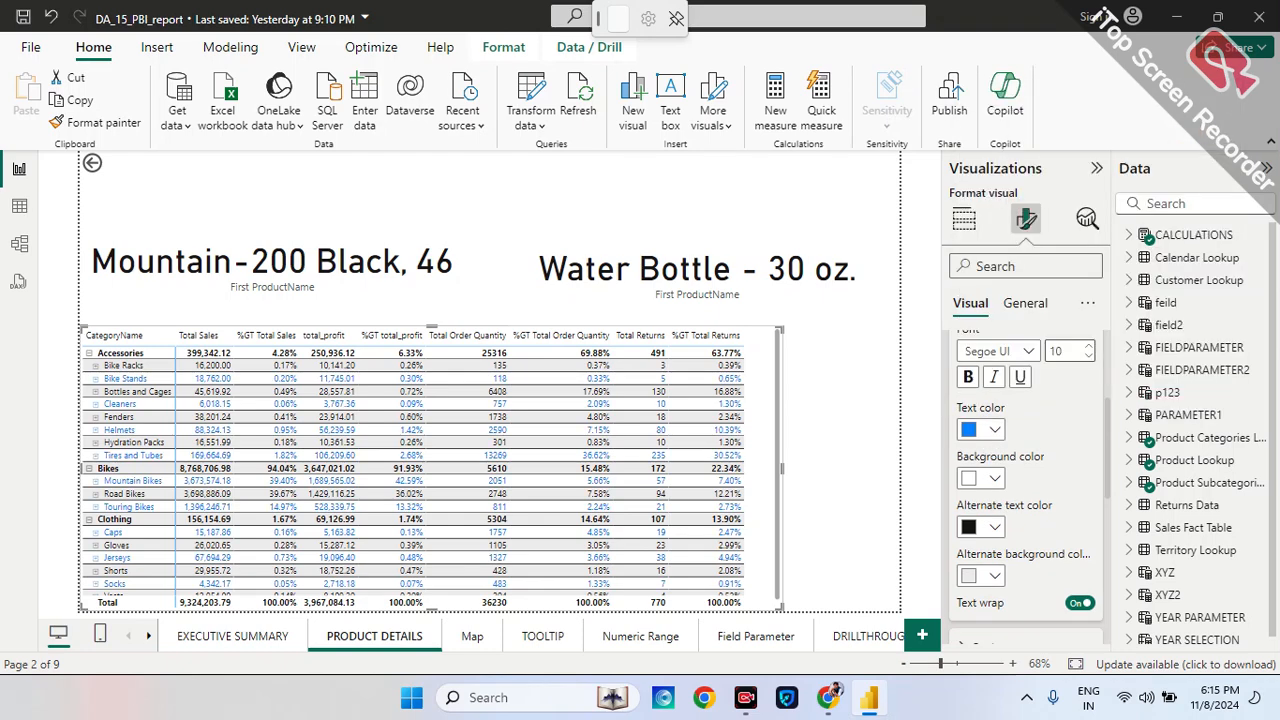
click(995, 432)
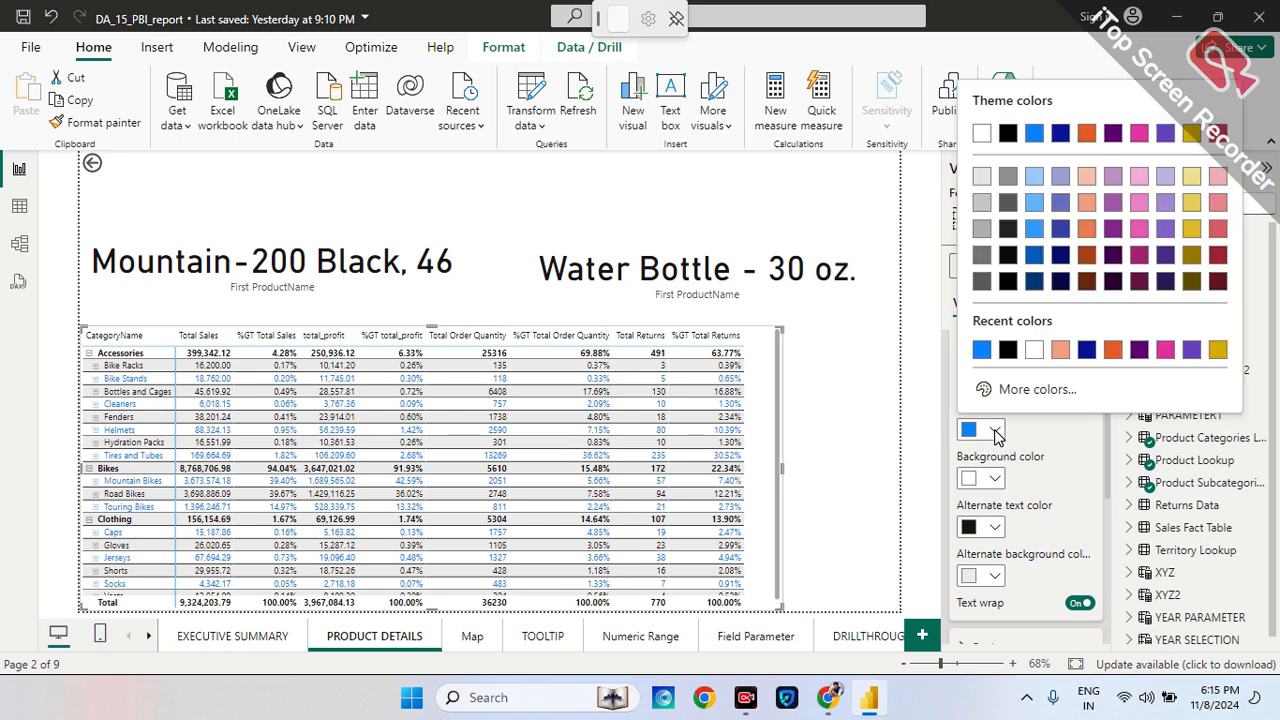
click(1007, 349)
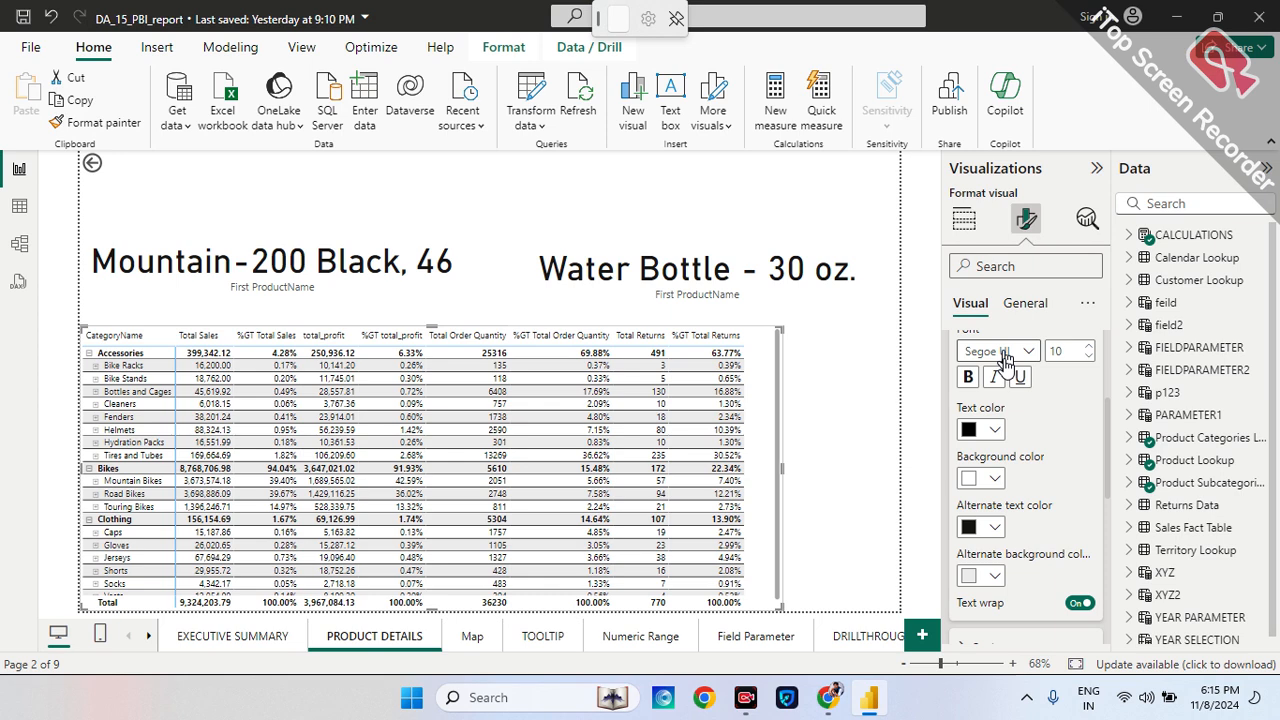
scroll(963, 360, up, 1)
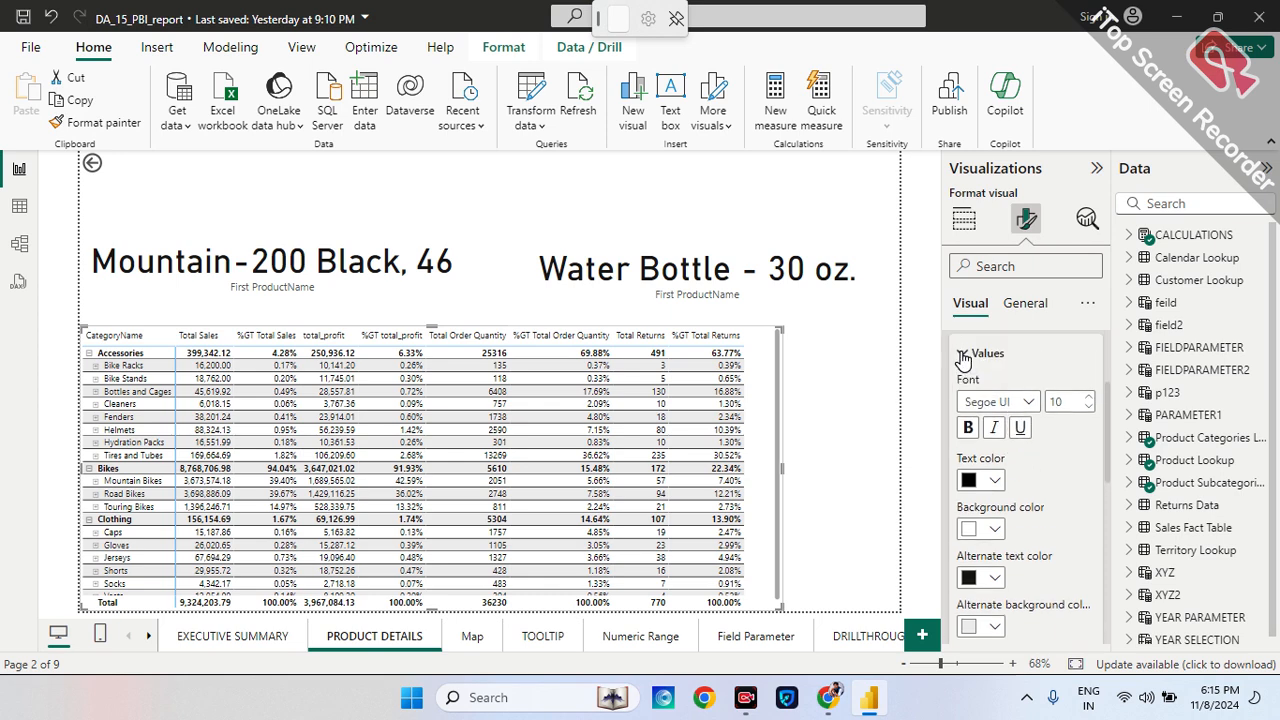
click(963, 355)
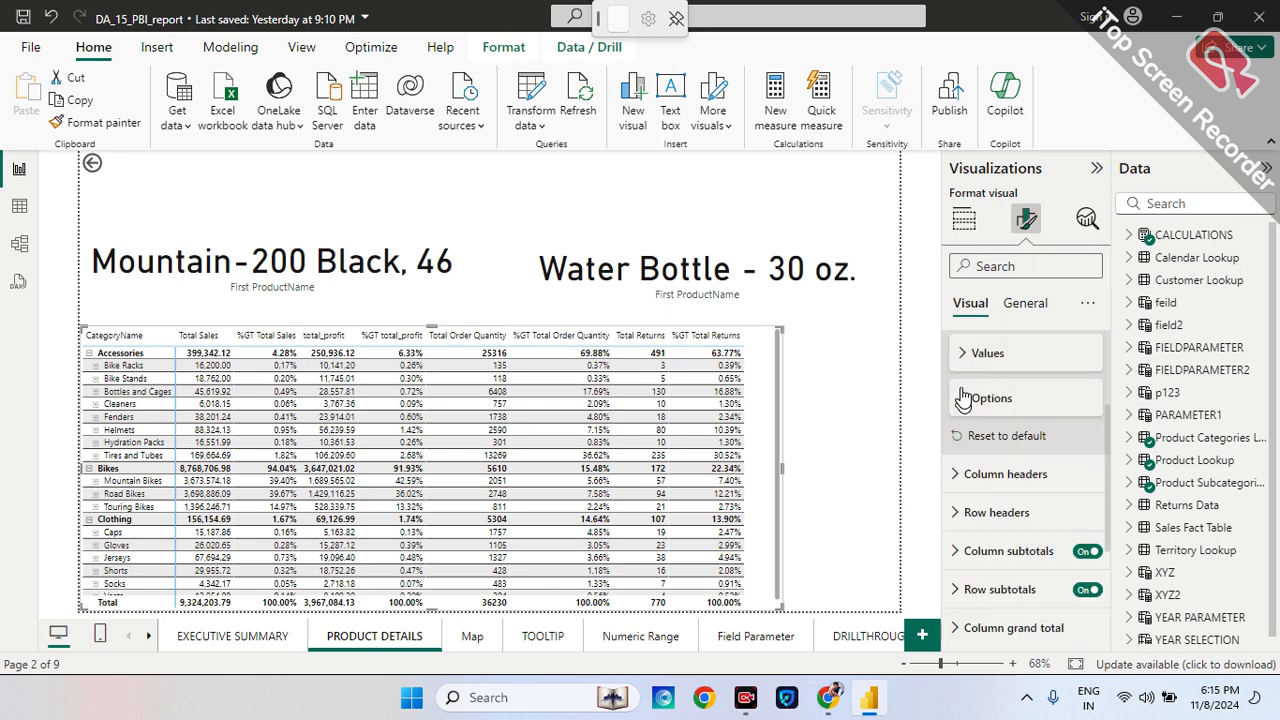
- Review the matrix's value options, its header, subtotal and grand total settings, and its general format categories
click(962, 398)
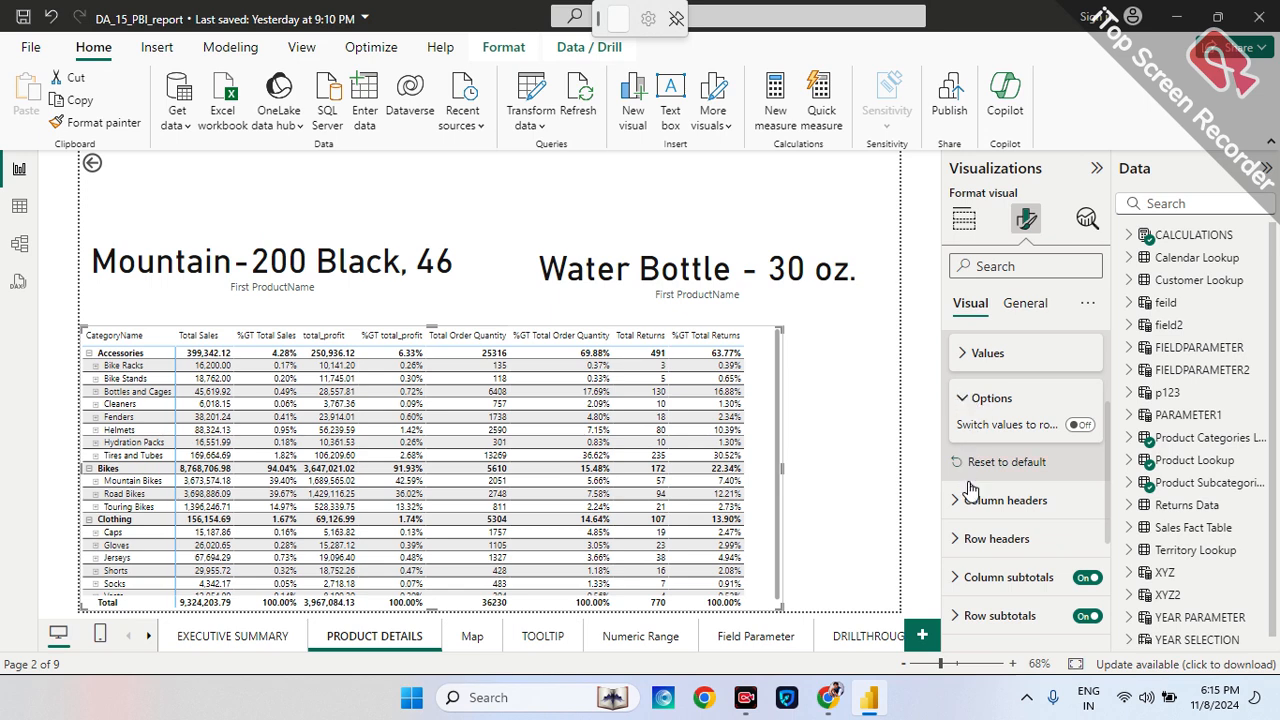
scroll(967, 490, down, 1)
scroll(965, 495, down, 3)
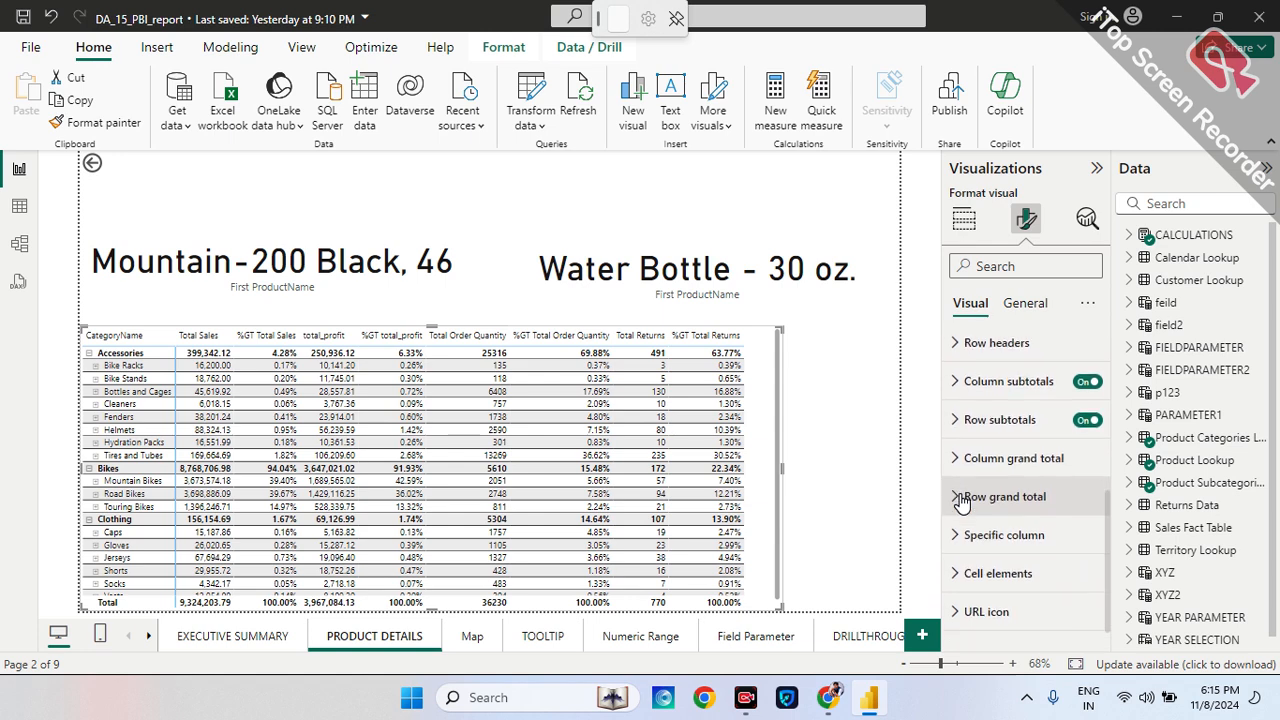
scroll(960, 500, up, 2)
scroll(960, 502, up, 1)
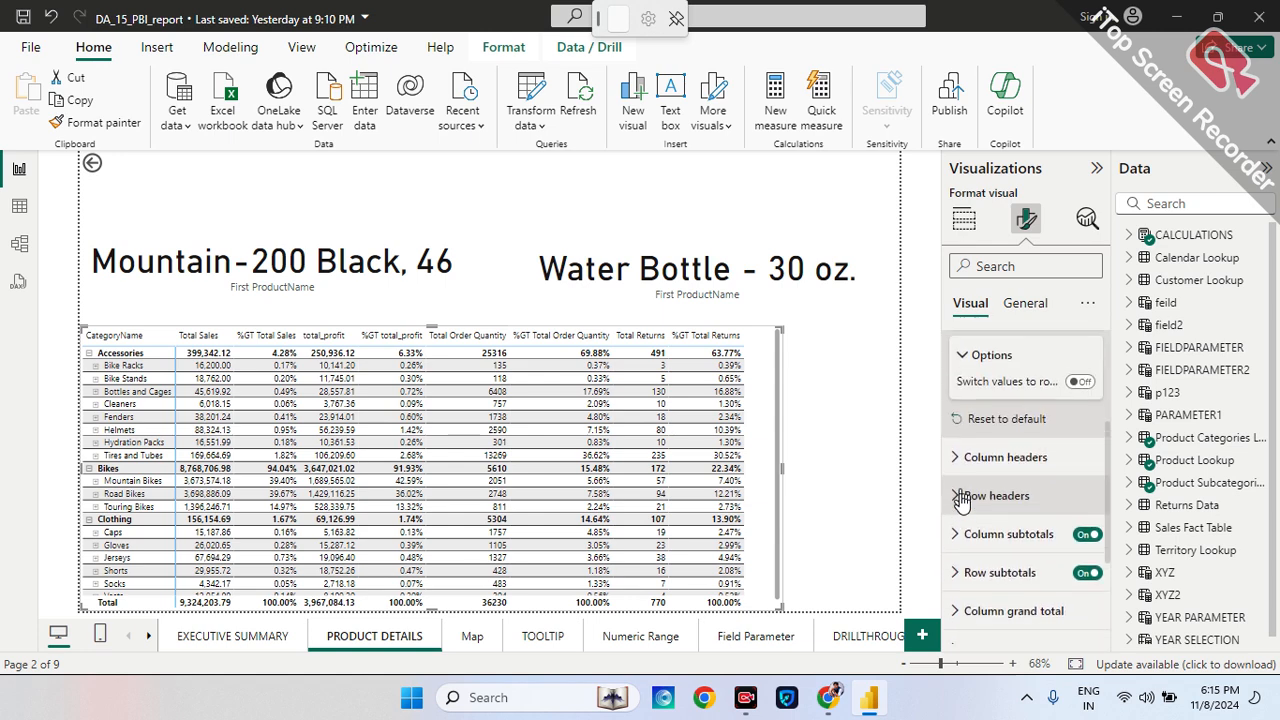
scroll(962, 365, up, 2)
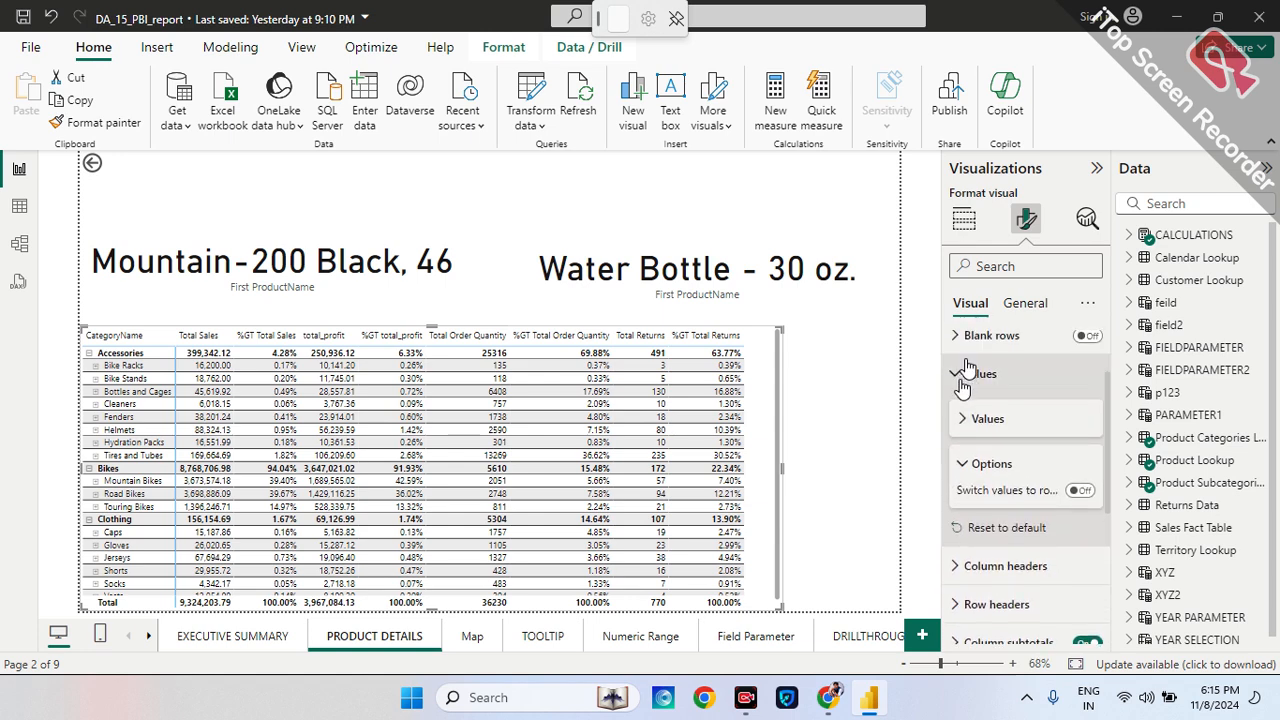
click(960, 374)
click(1010, 312)
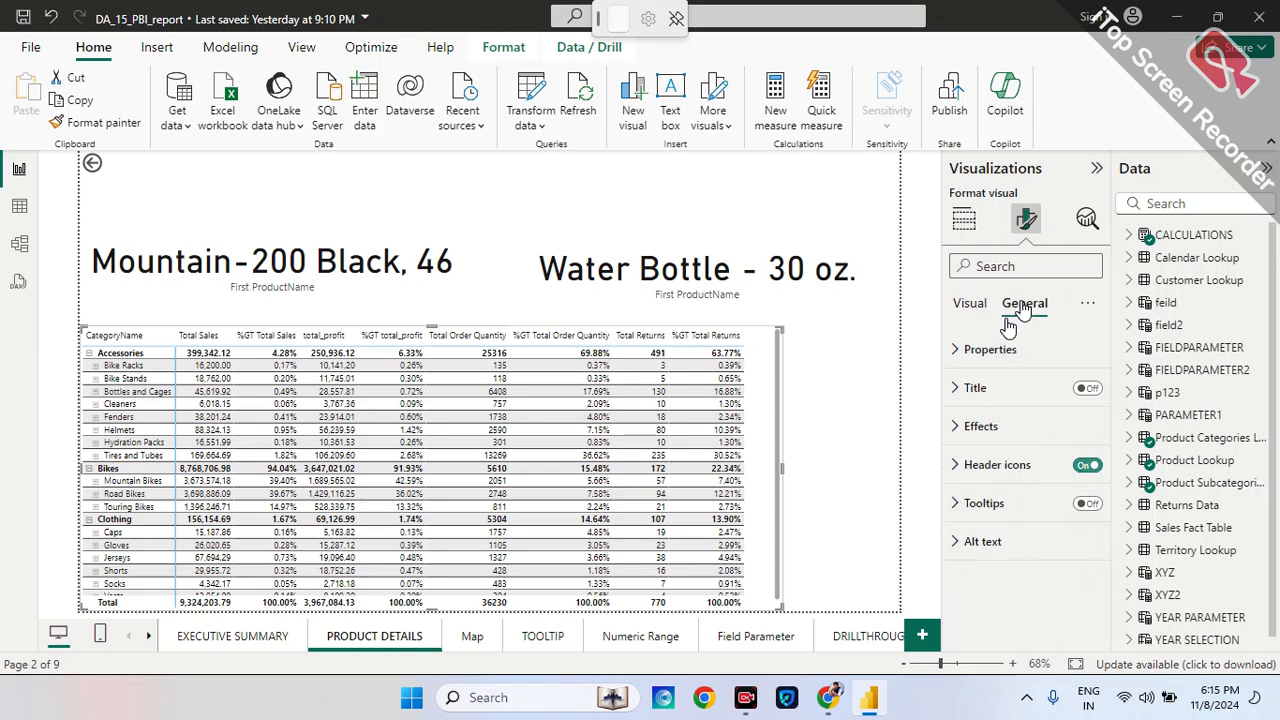
- Apply a gradient background color from lowest to highest value to the matrix's Total Order Quantity values and inspect it in focus mode
click(965, 220)
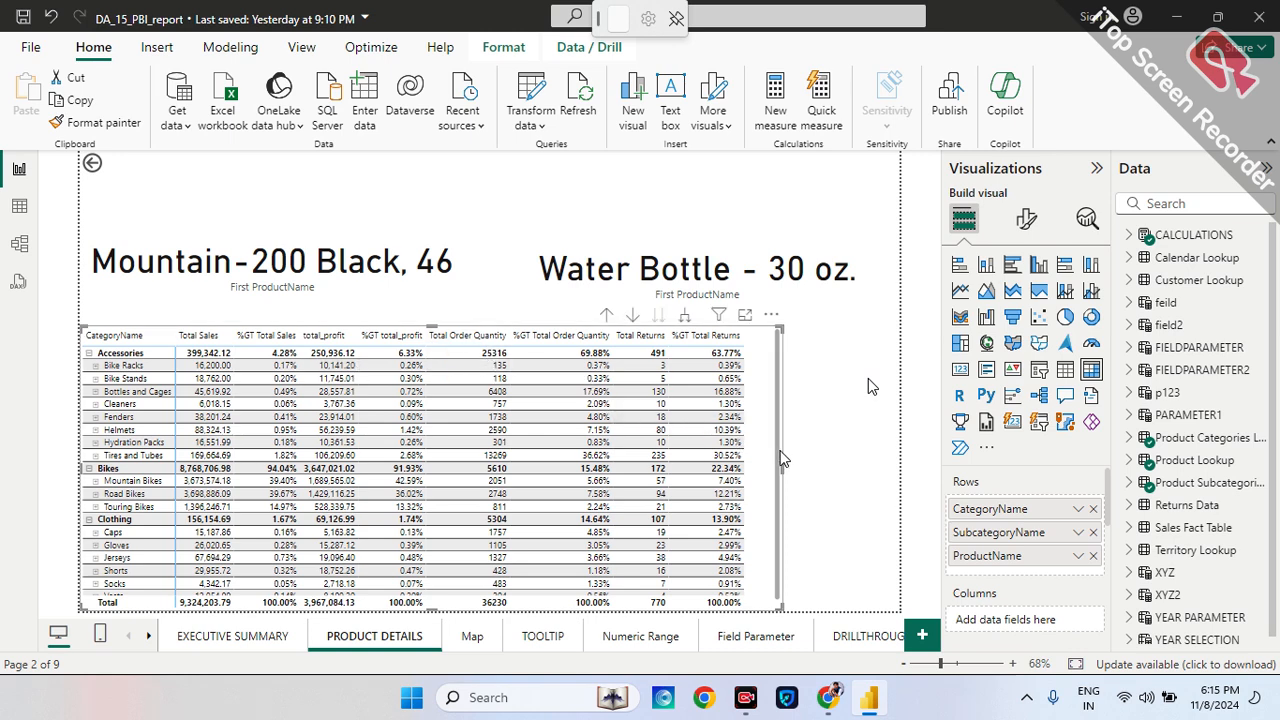
scroll(1020, 550, down, 3)
scroll(1024, 555, down, 1)
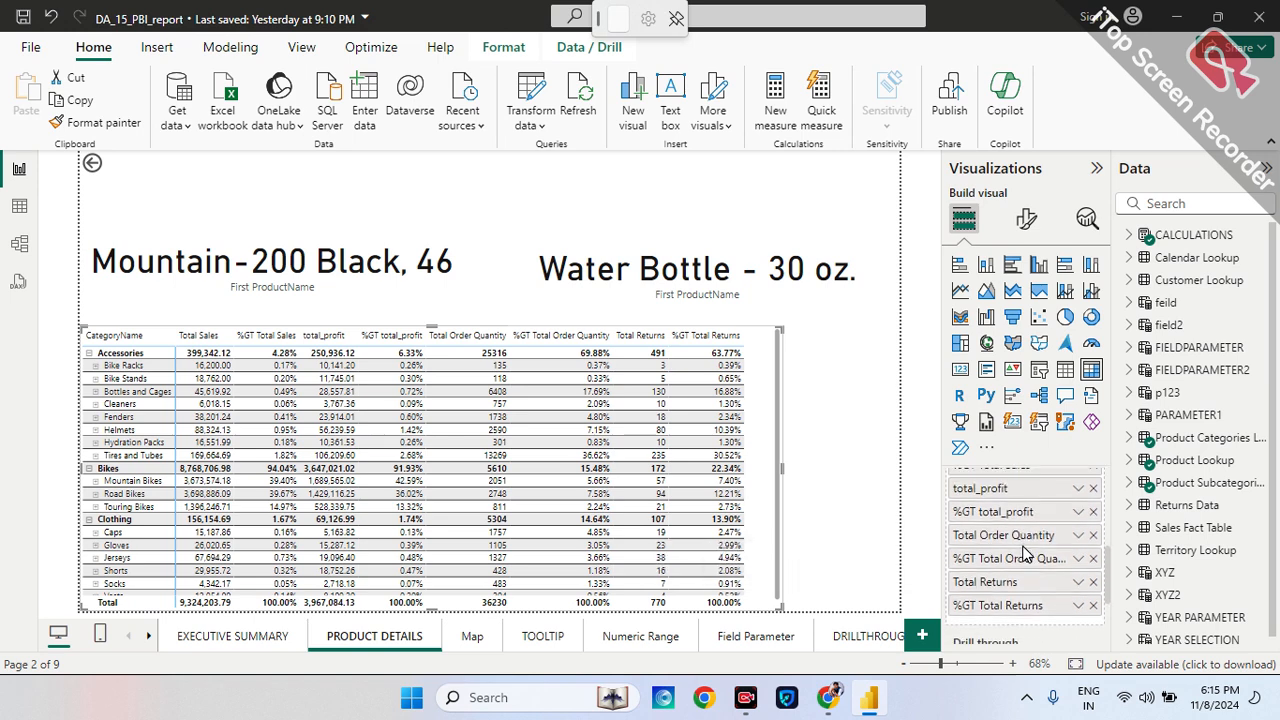
click(1079, 538)
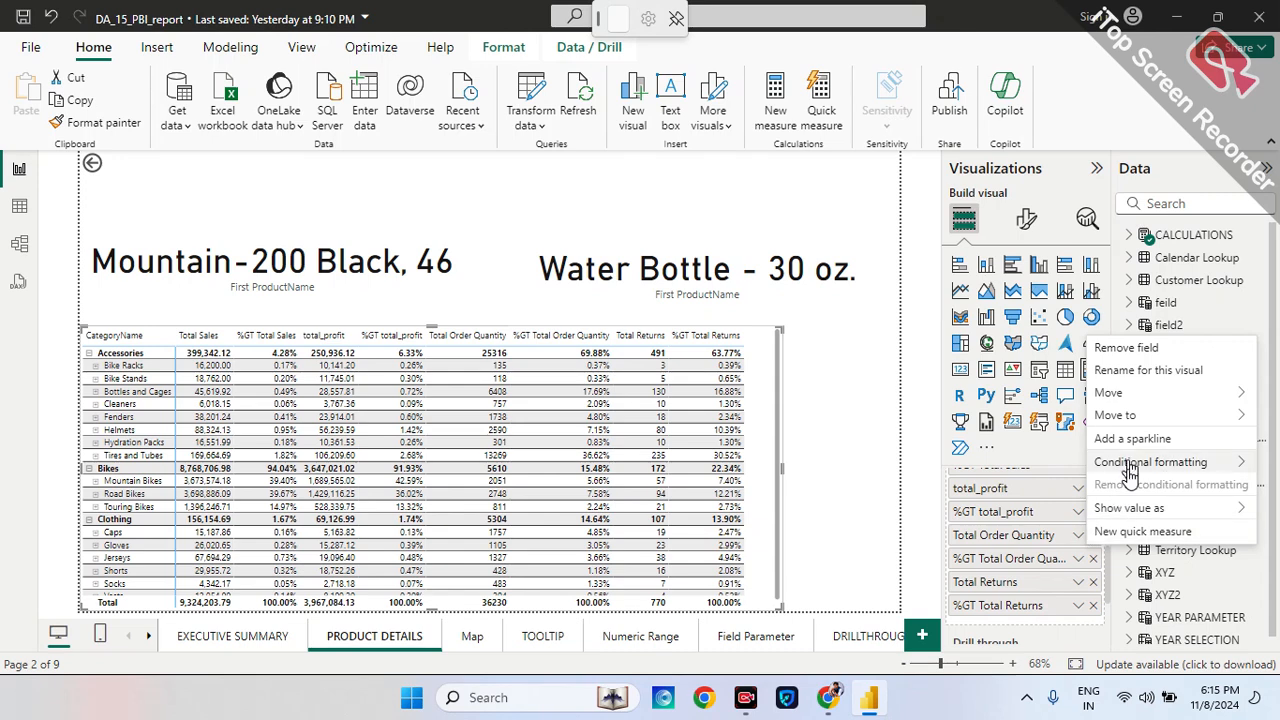
mouse_move(1128, 468)
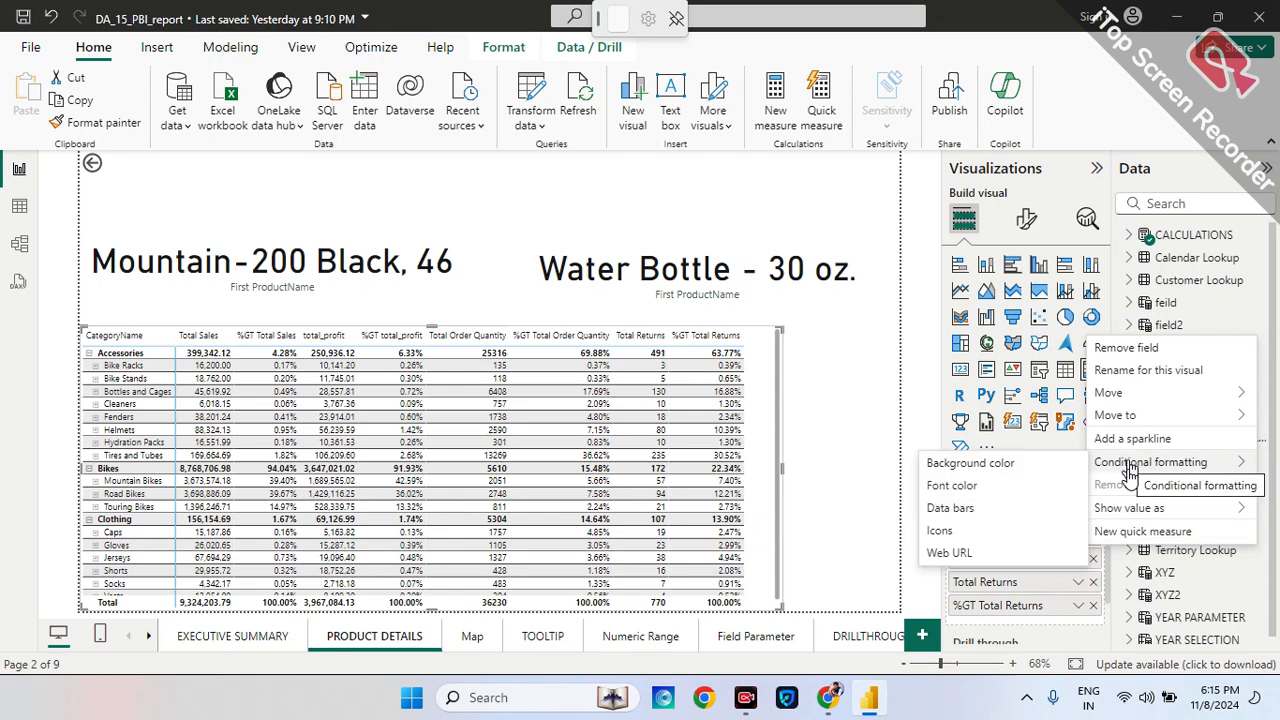
click(985, 470)
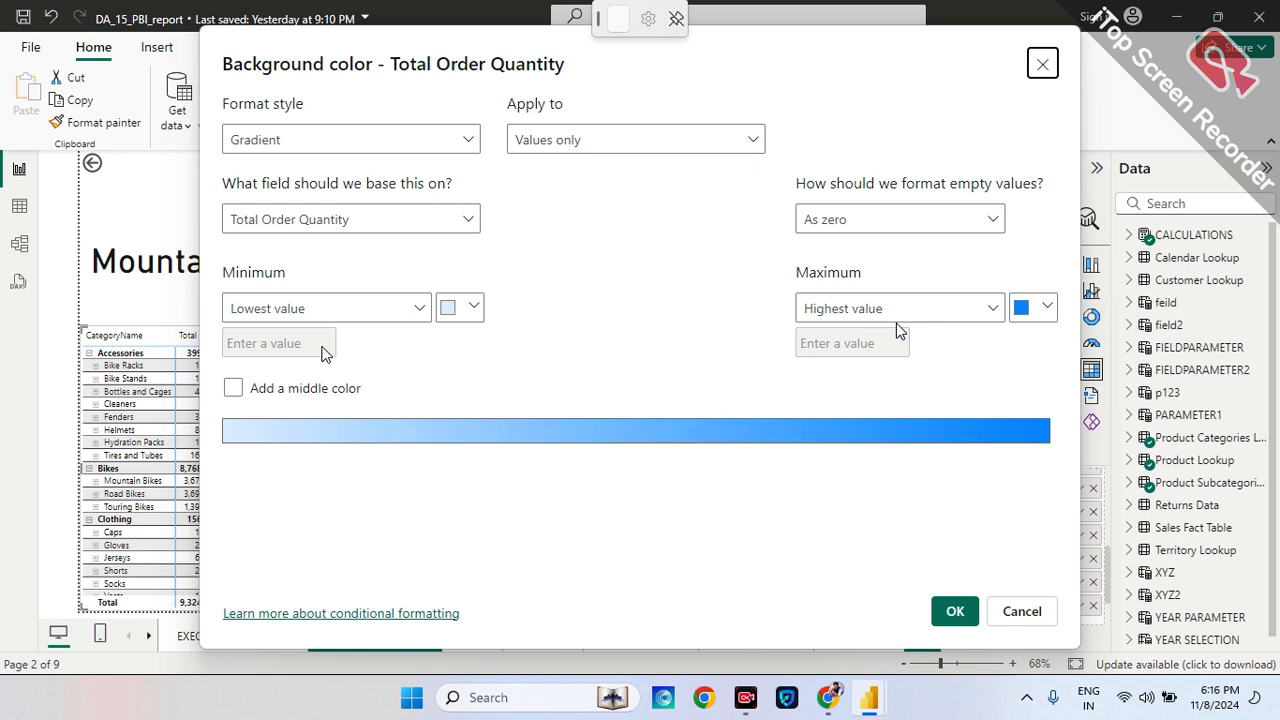
click(460, 309)
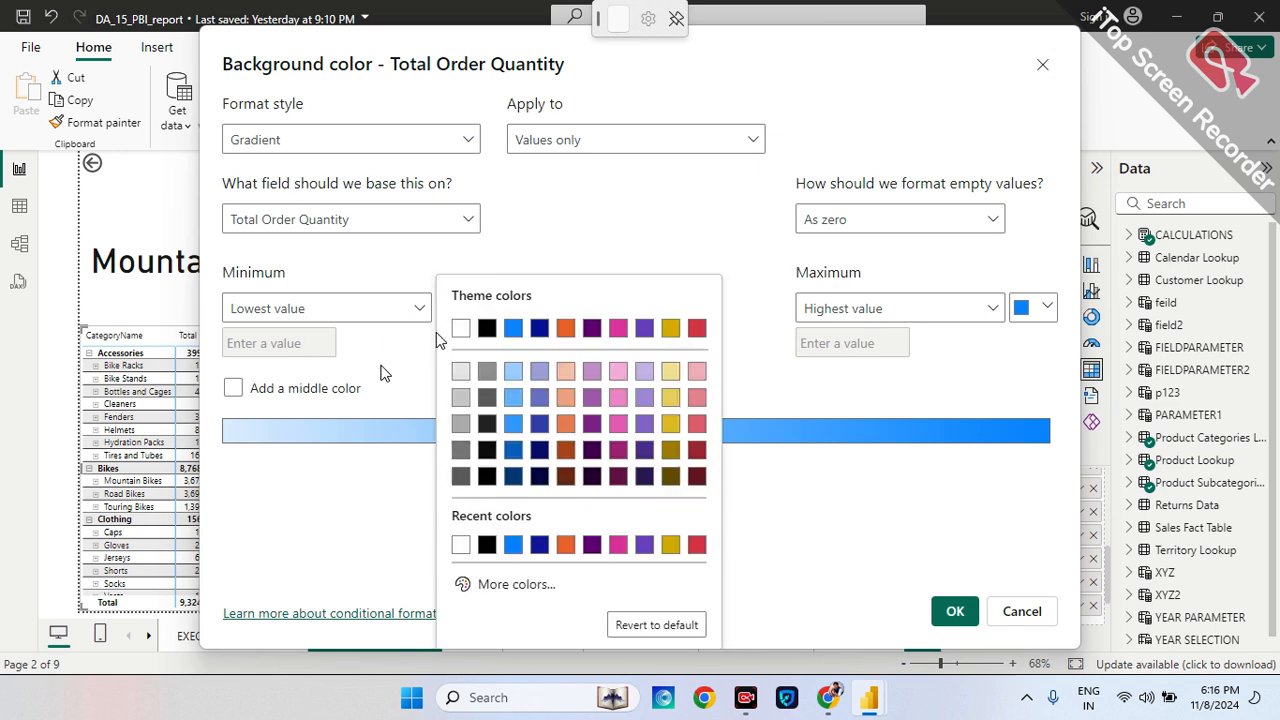
click(436, 334)
click(419, 313)
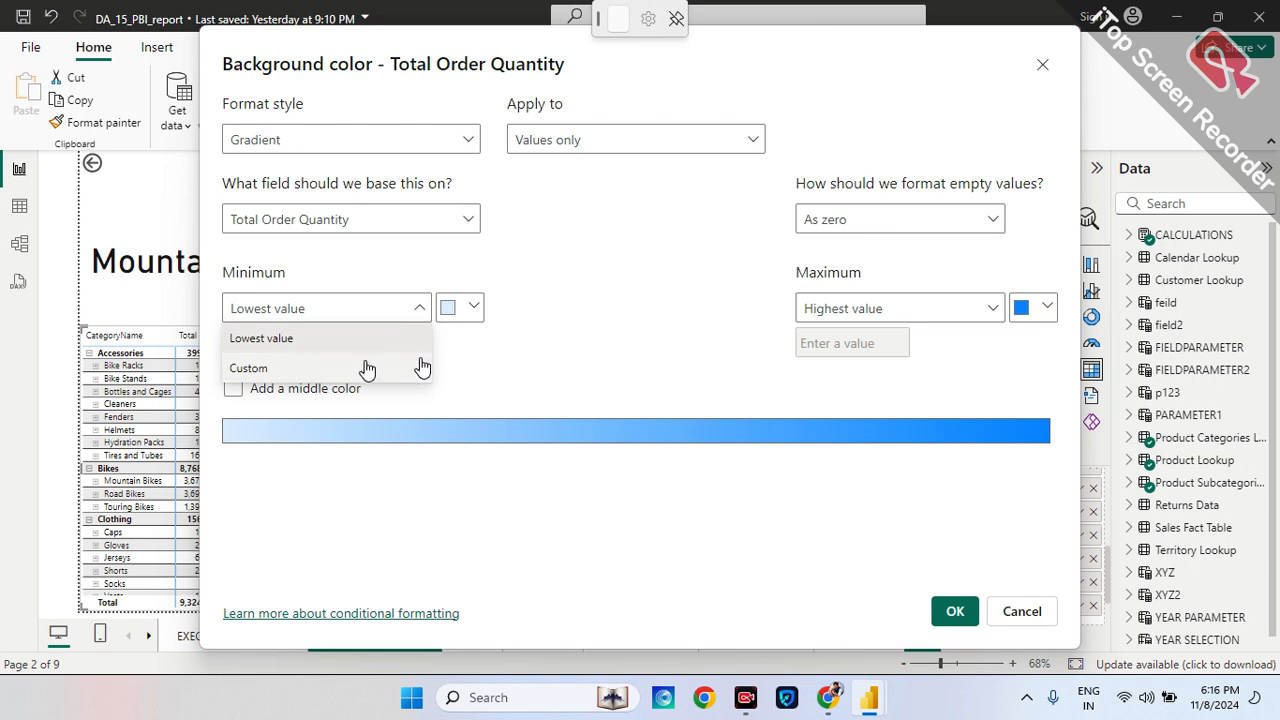
click(436, 369)
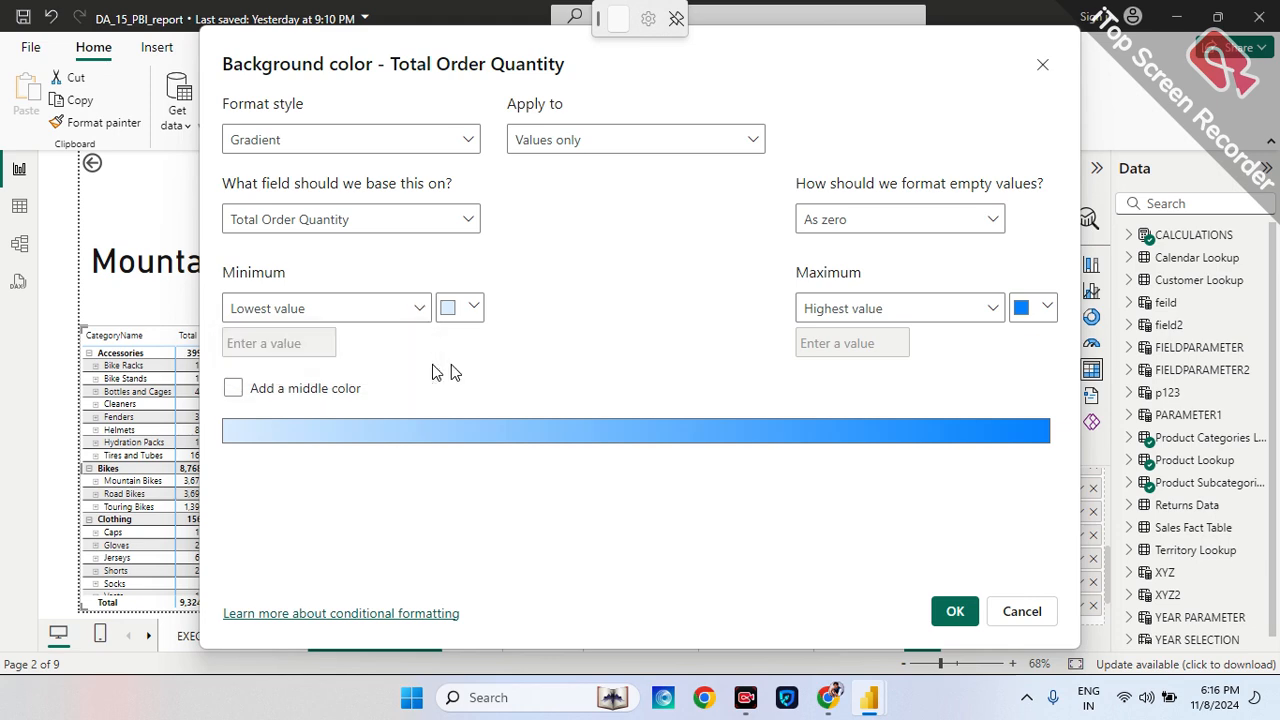
click(953, 611)
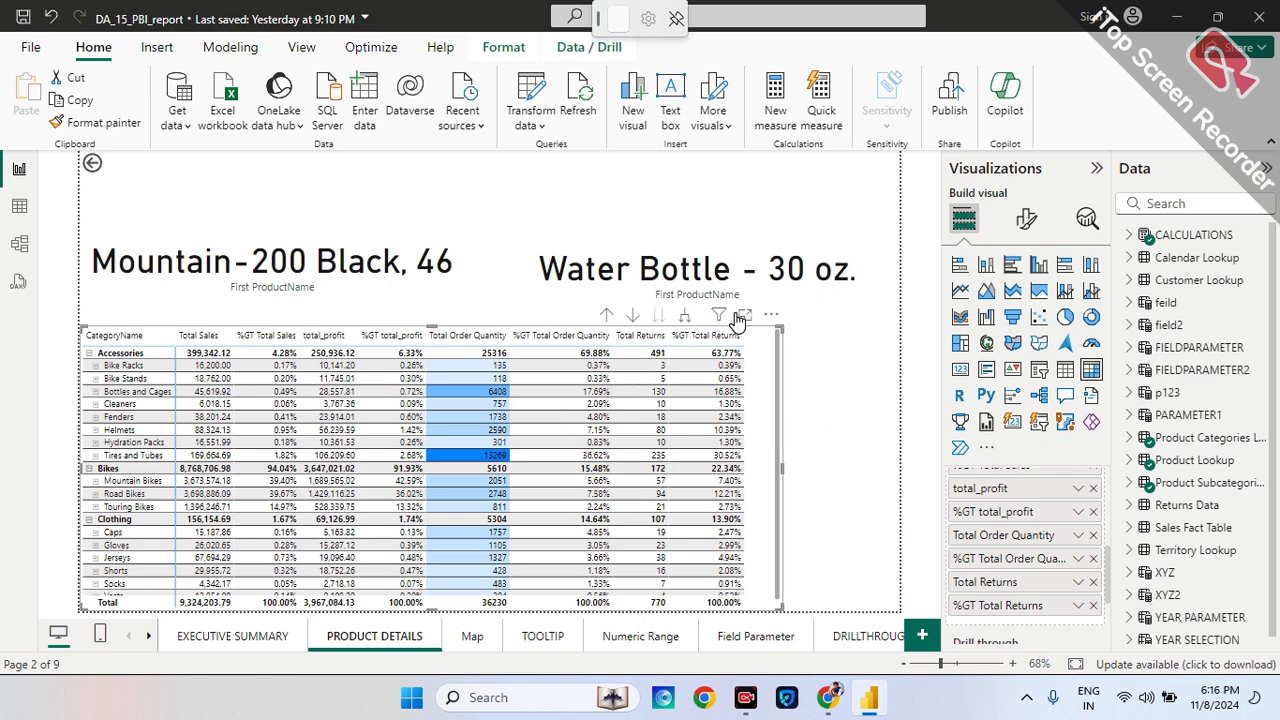
click(743, 318)
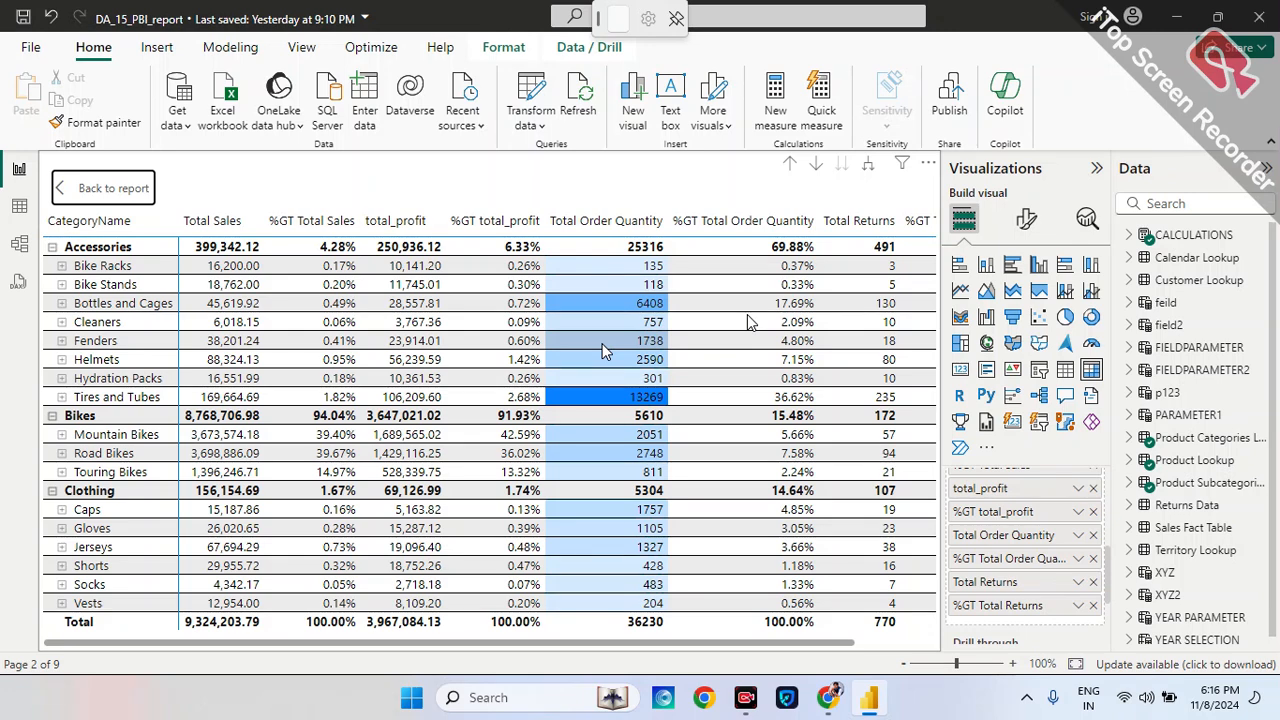
click(104, 189)
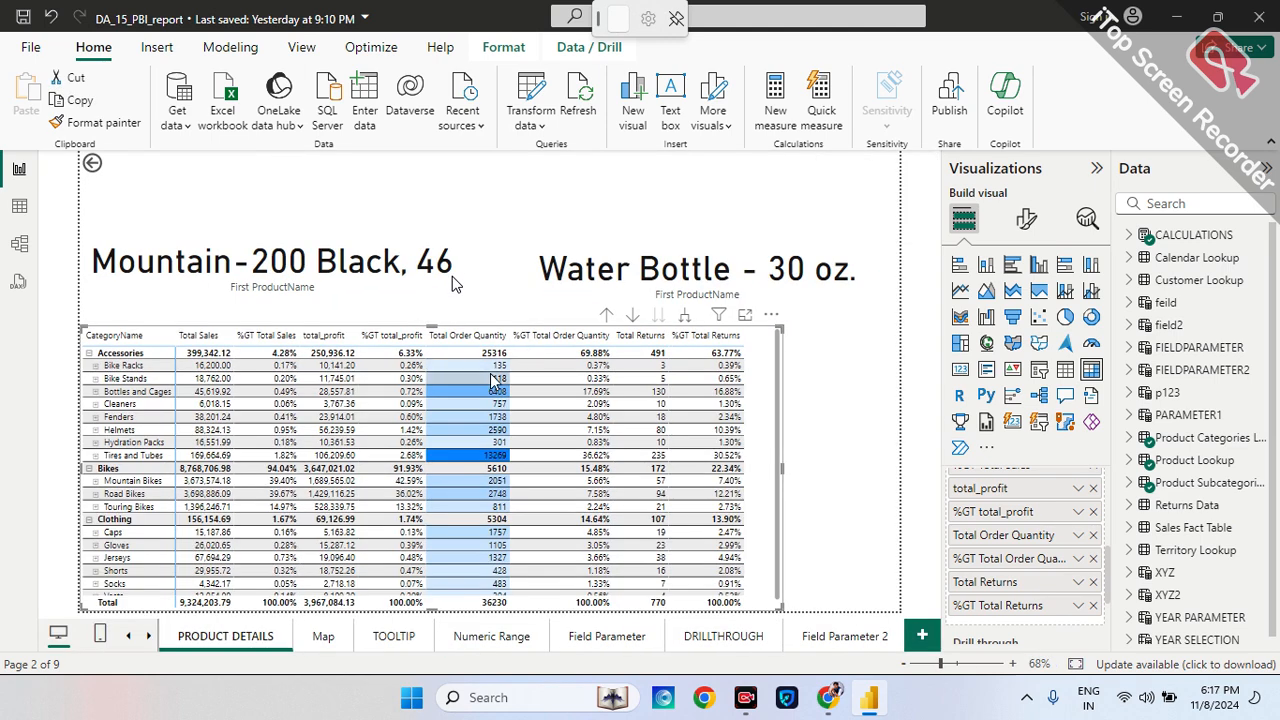
- Apply a gradient font color from lowest to highest value to the Total Returns values and inspect the matrix in focus mode
click(1077, 582)
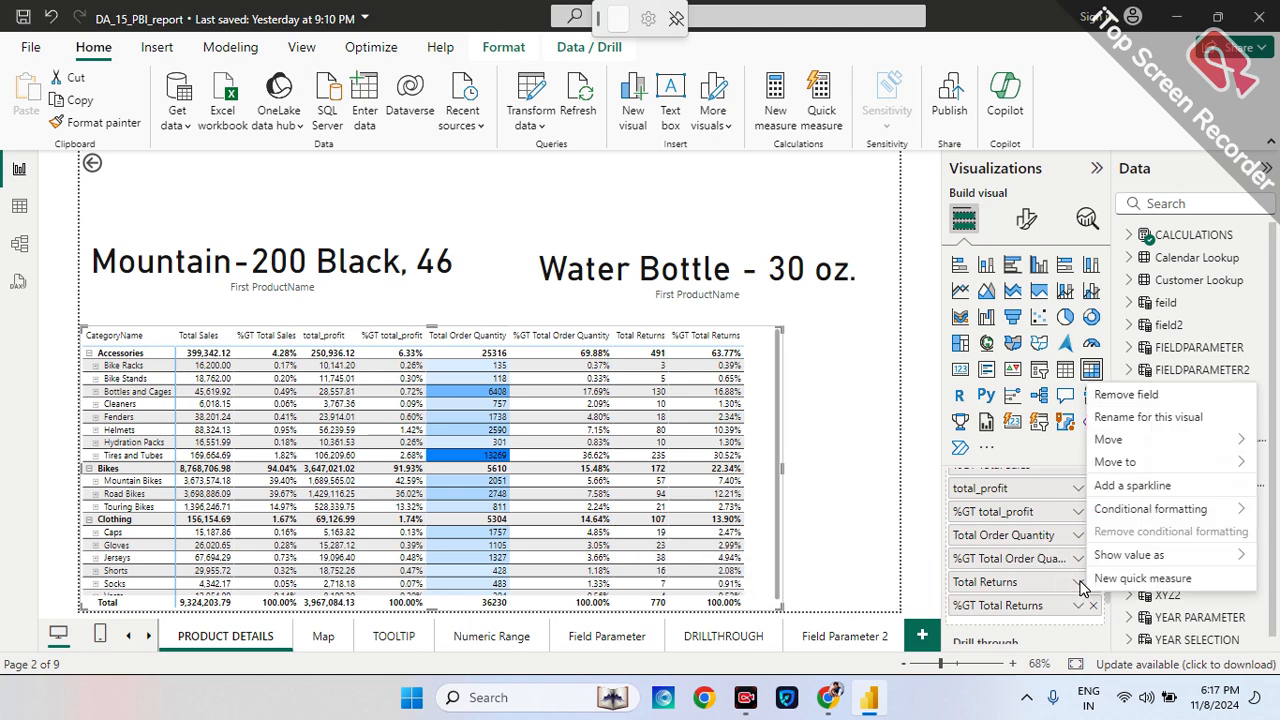
mouse_move(1117, 527)
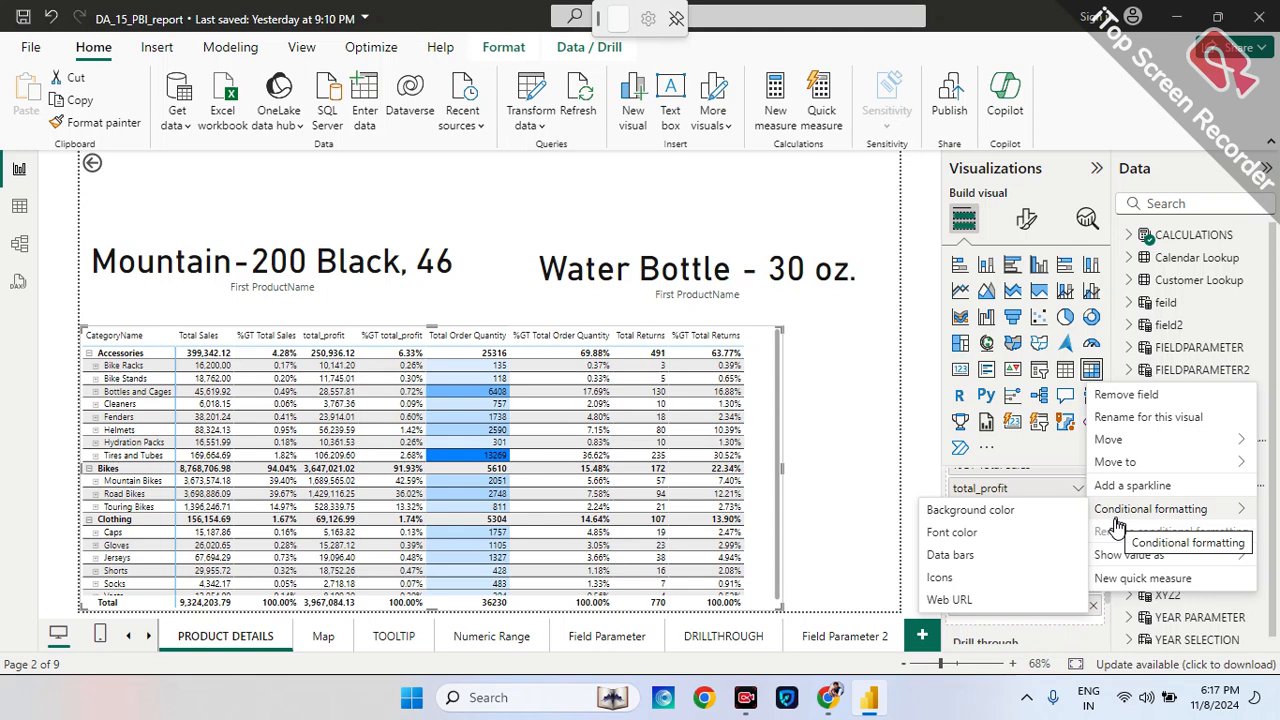
click(962, 534)
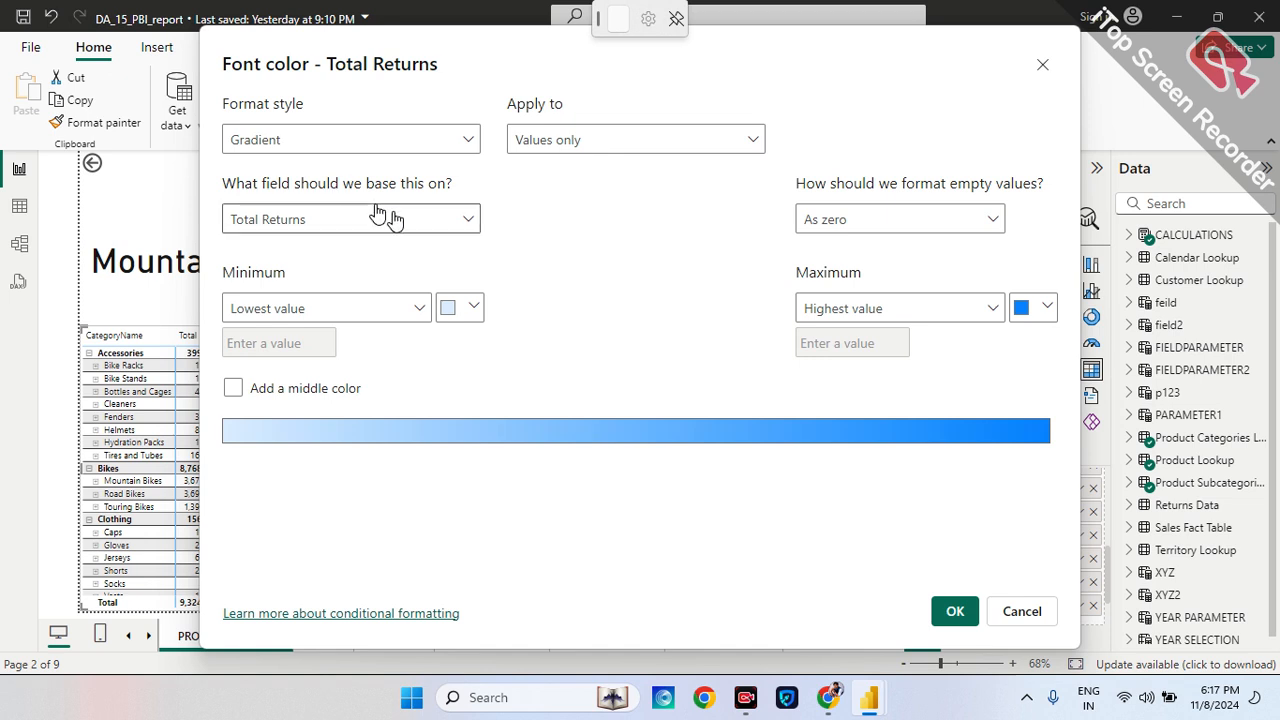
click(466, 221)
click(467, 224)
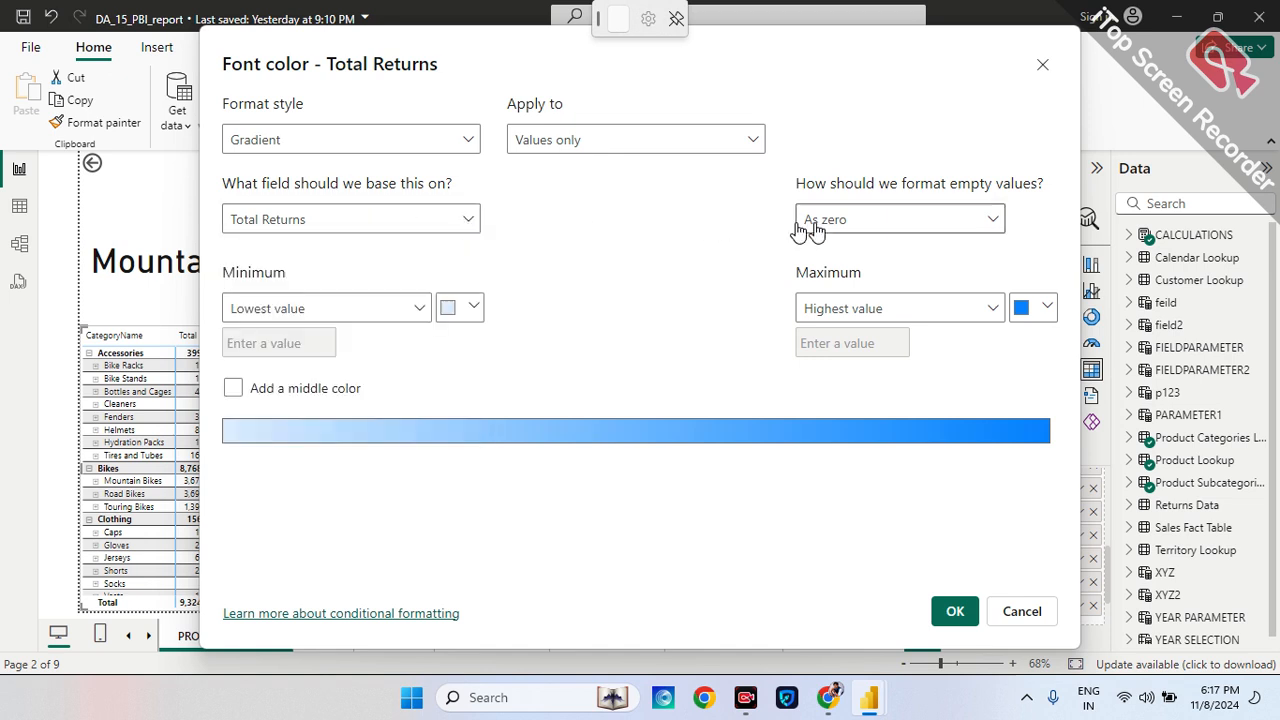
click(995, 220)
click(995, 220)
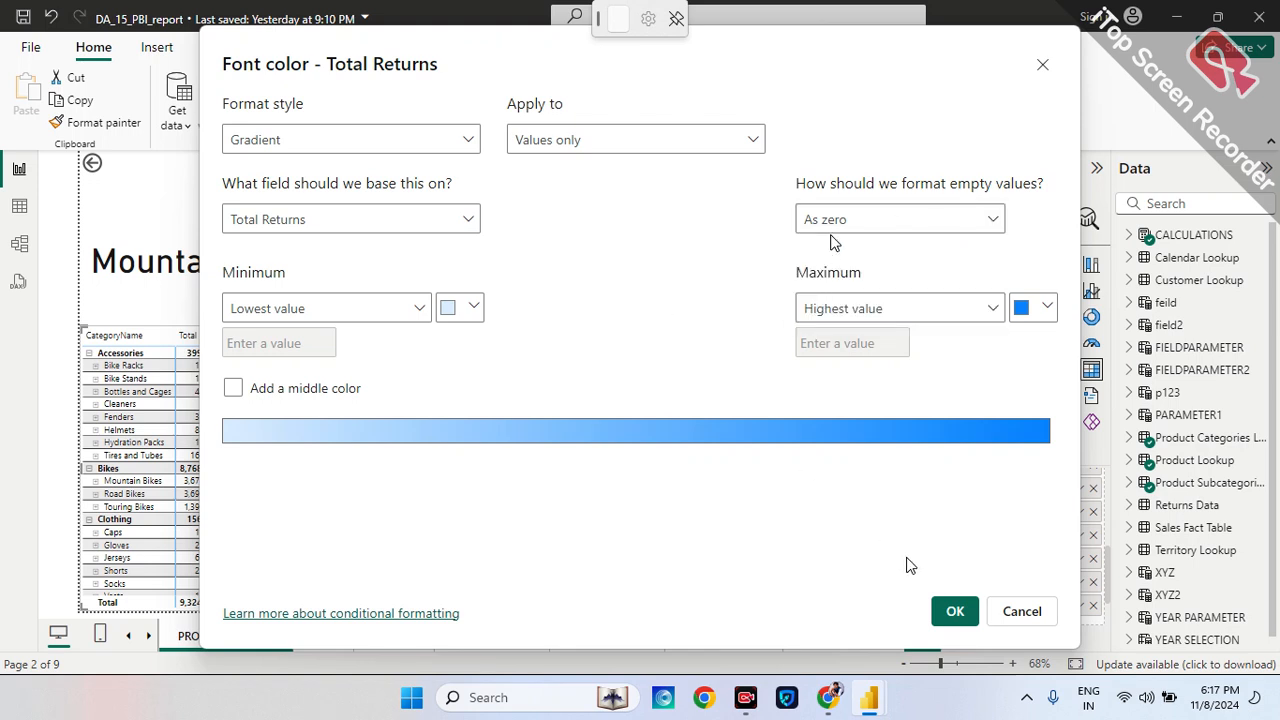
click(956, 611)
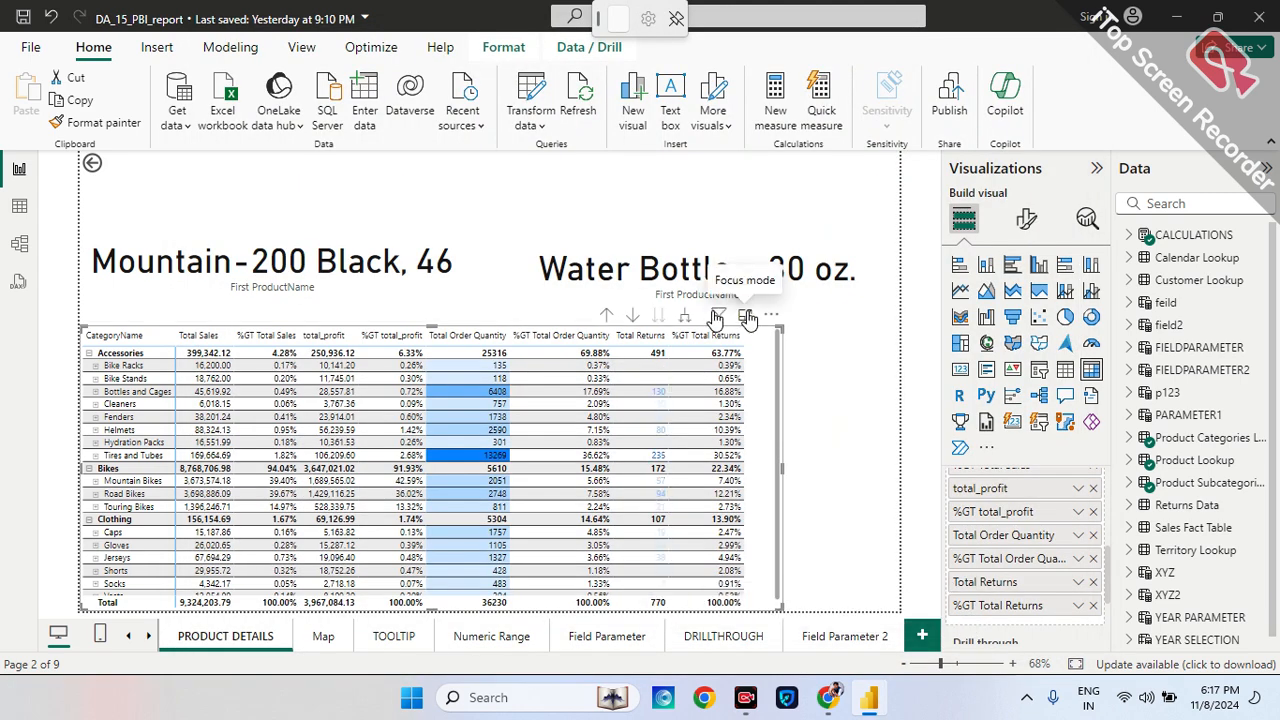
click(719, 316)
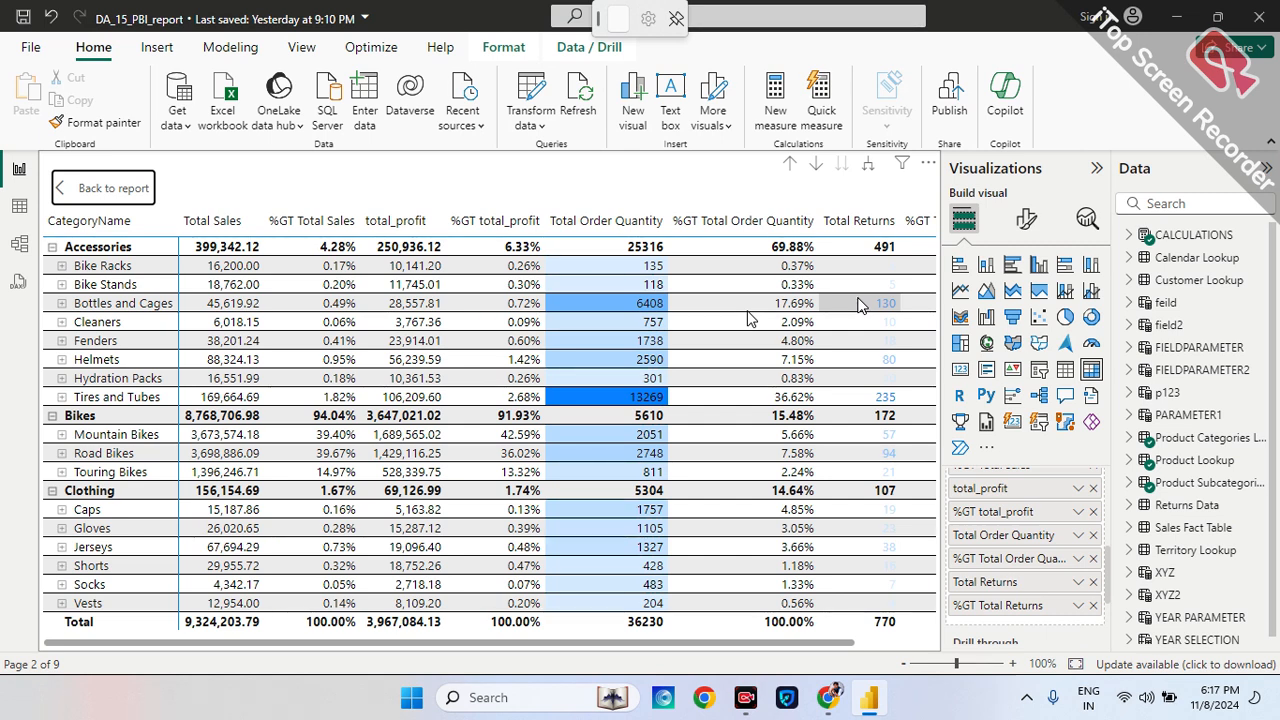
click(101, 197)
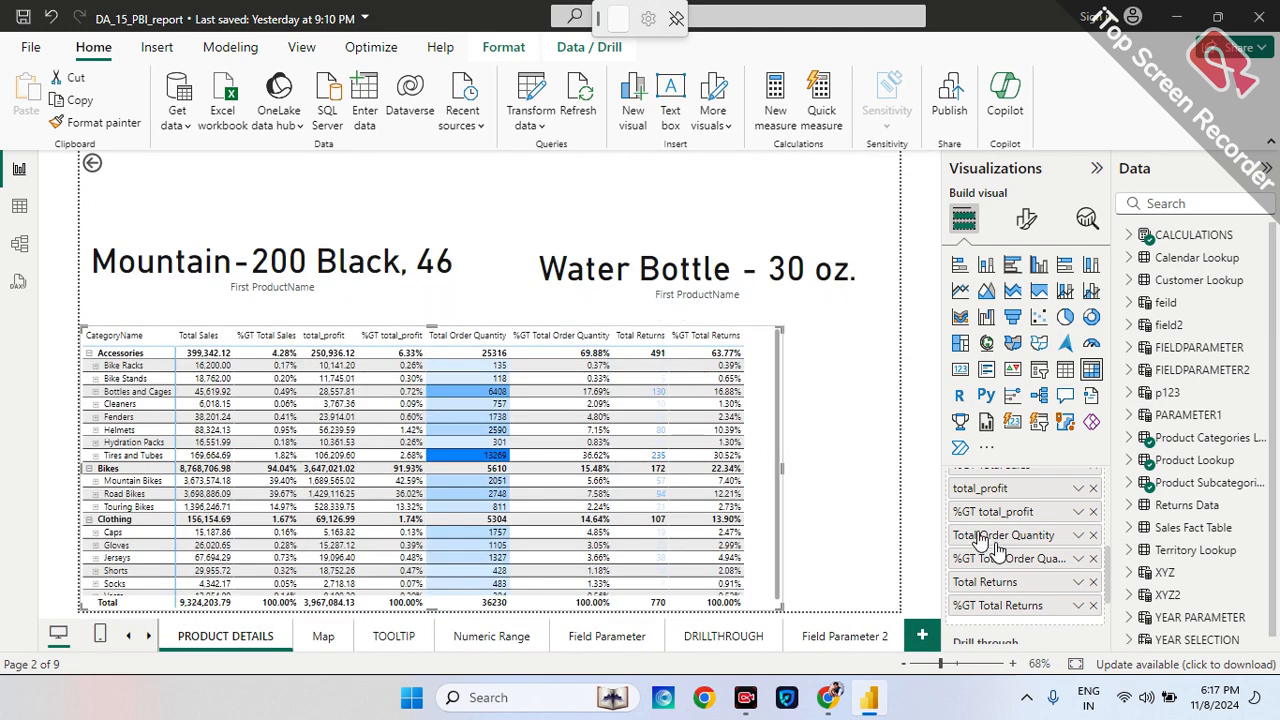
- Remove all conditional formatting from the matrix's Total Returns field
click(1077, 582)
mouse_move(1120, 533)
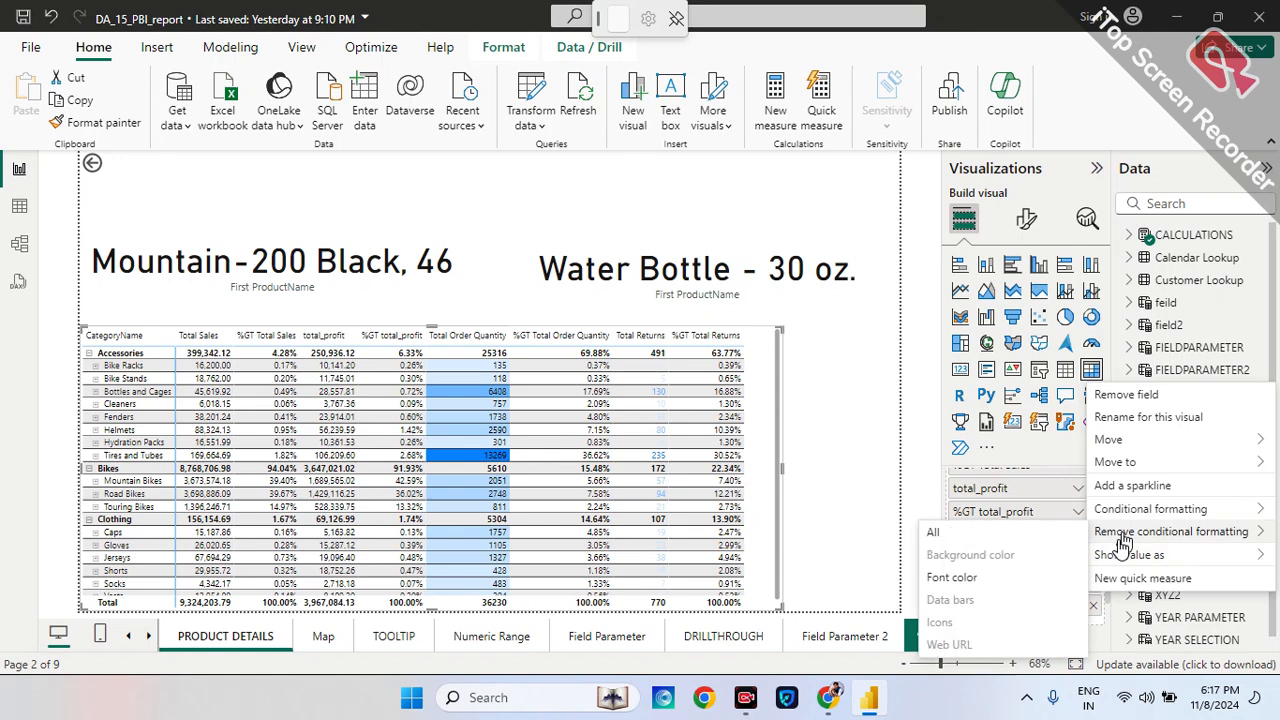
click(1050, 535)
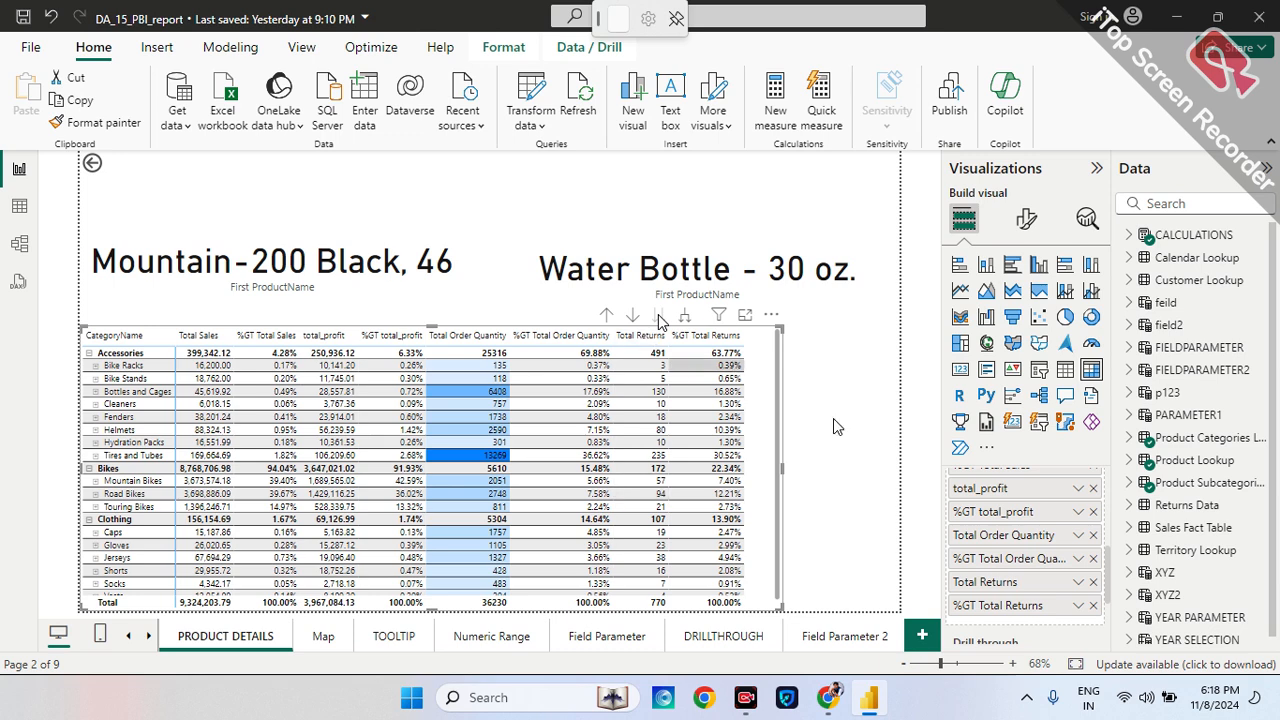
- Add left-to-right data bars with a blue positive bar to the matrix's Total Returns values
click(1079, 597)
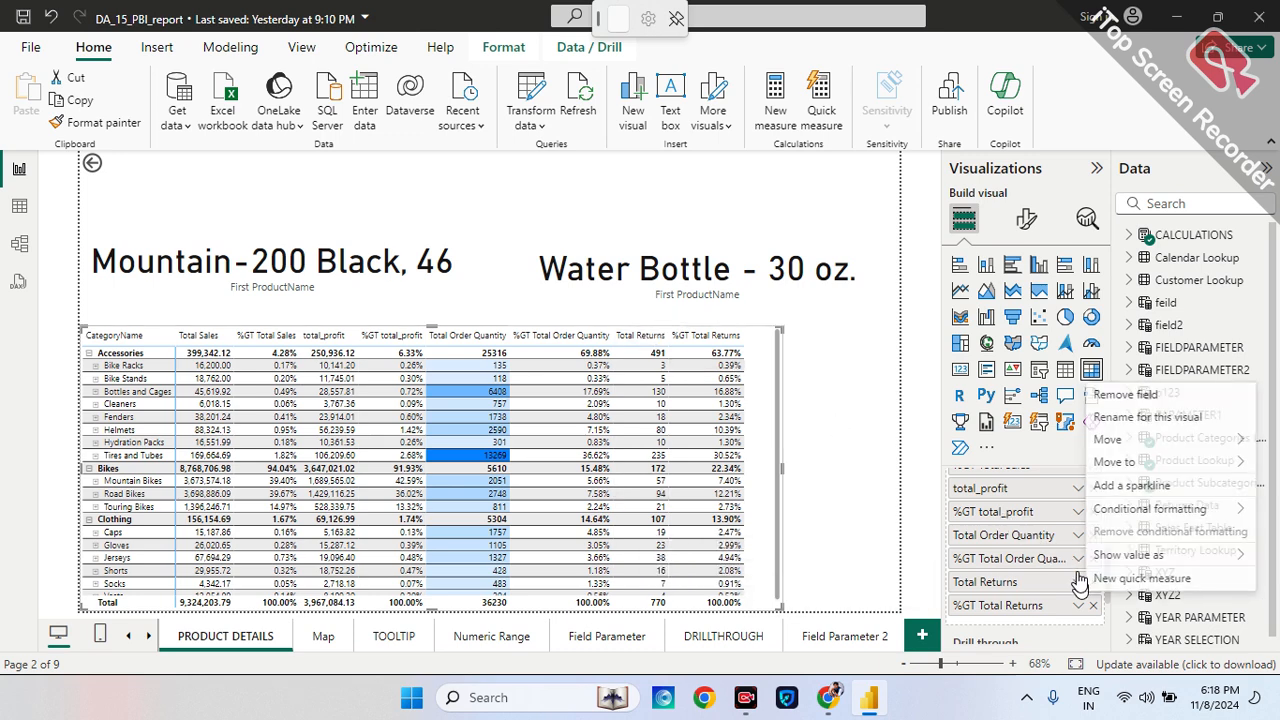
mouse_move(1140, 511)
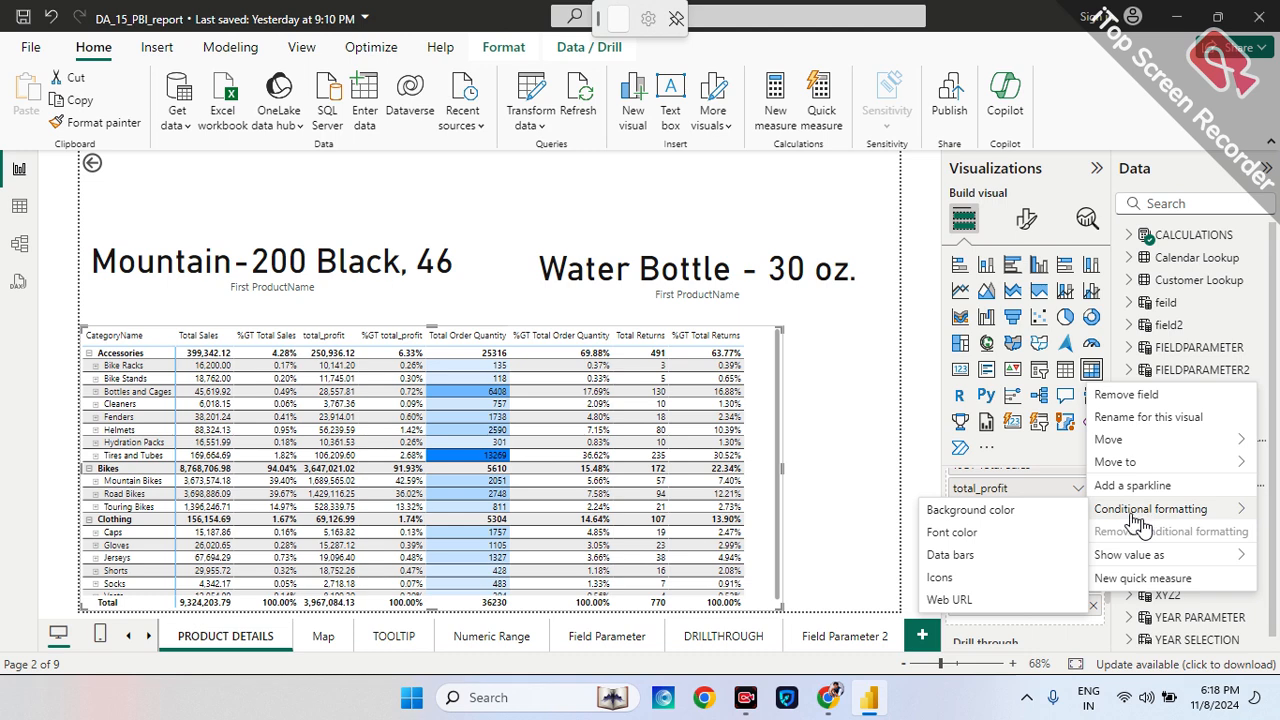
click(966, 556)
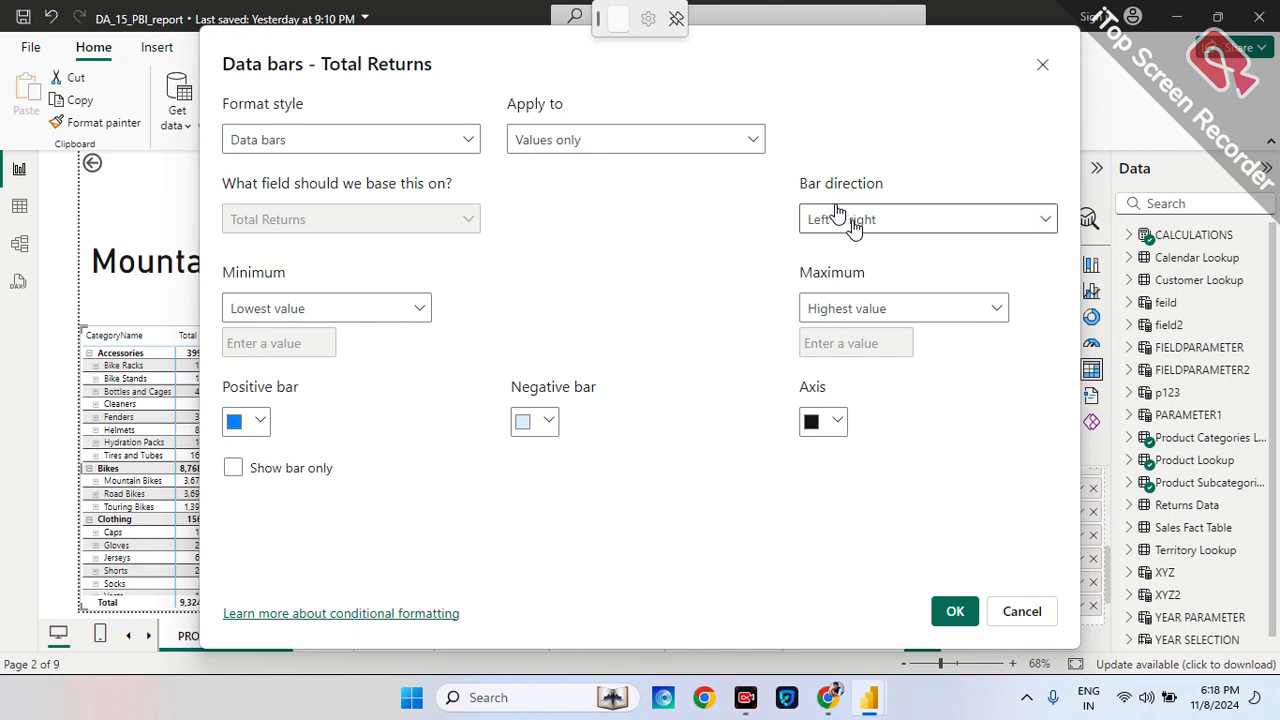
click(951, 611)
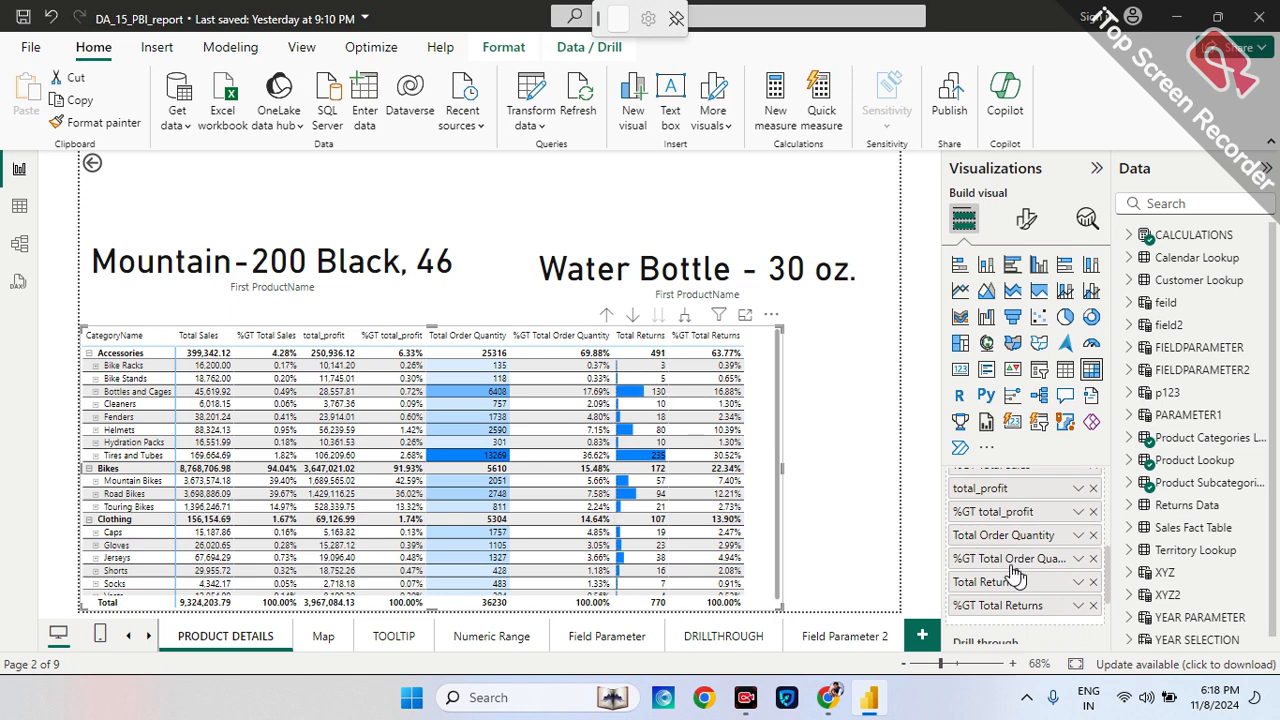
- Remove the data bars from the Total Returns field and deselect the matrix
click(1079, 585)
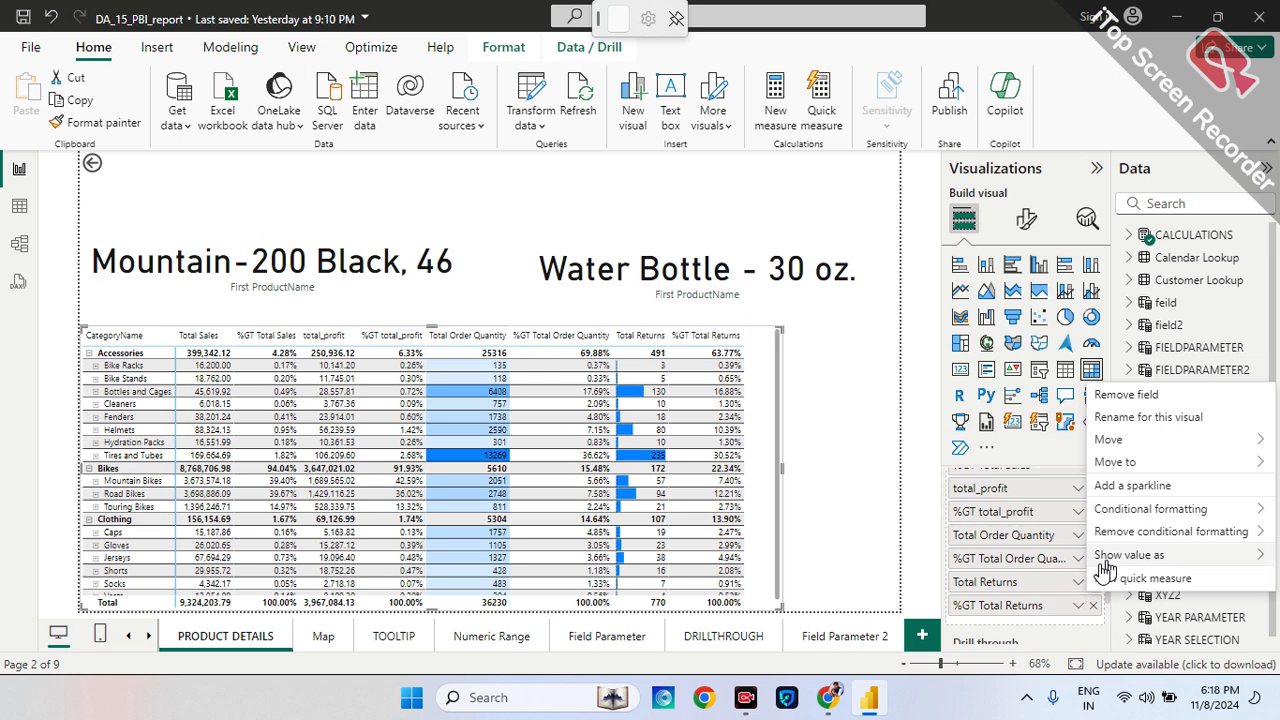
mouse_move(1124, 538)
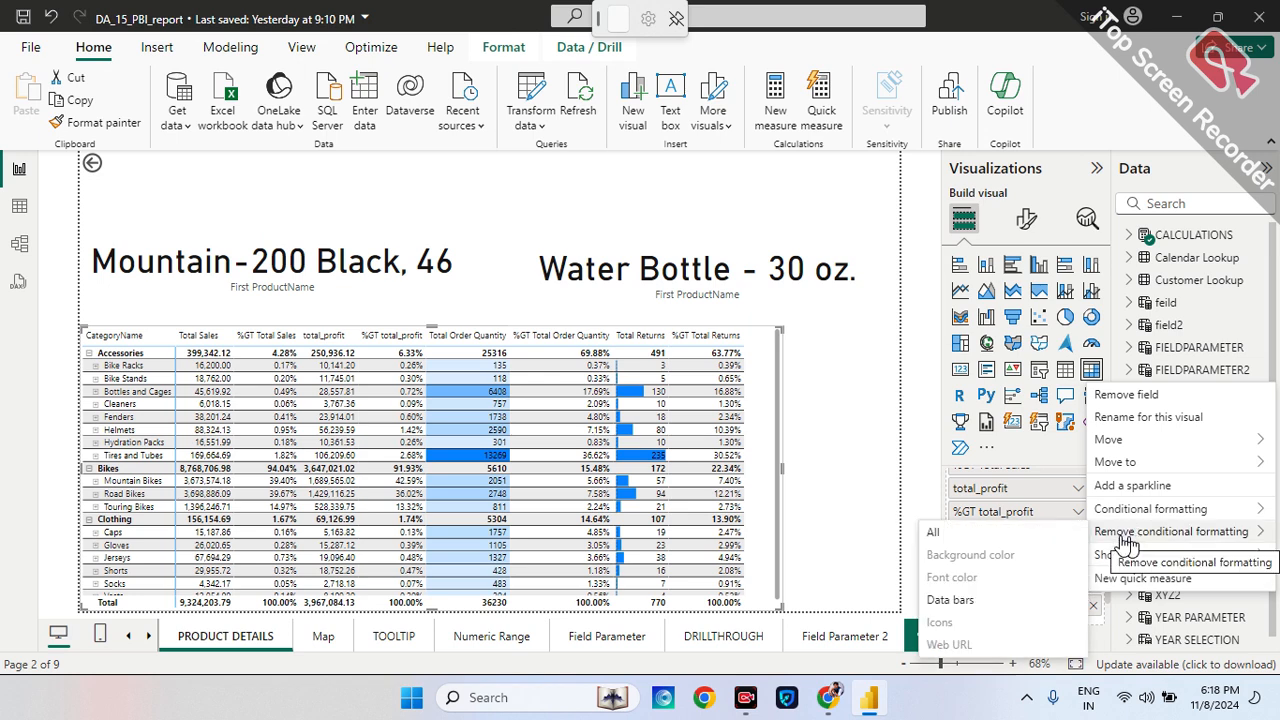
mouse_move(1100, 510)
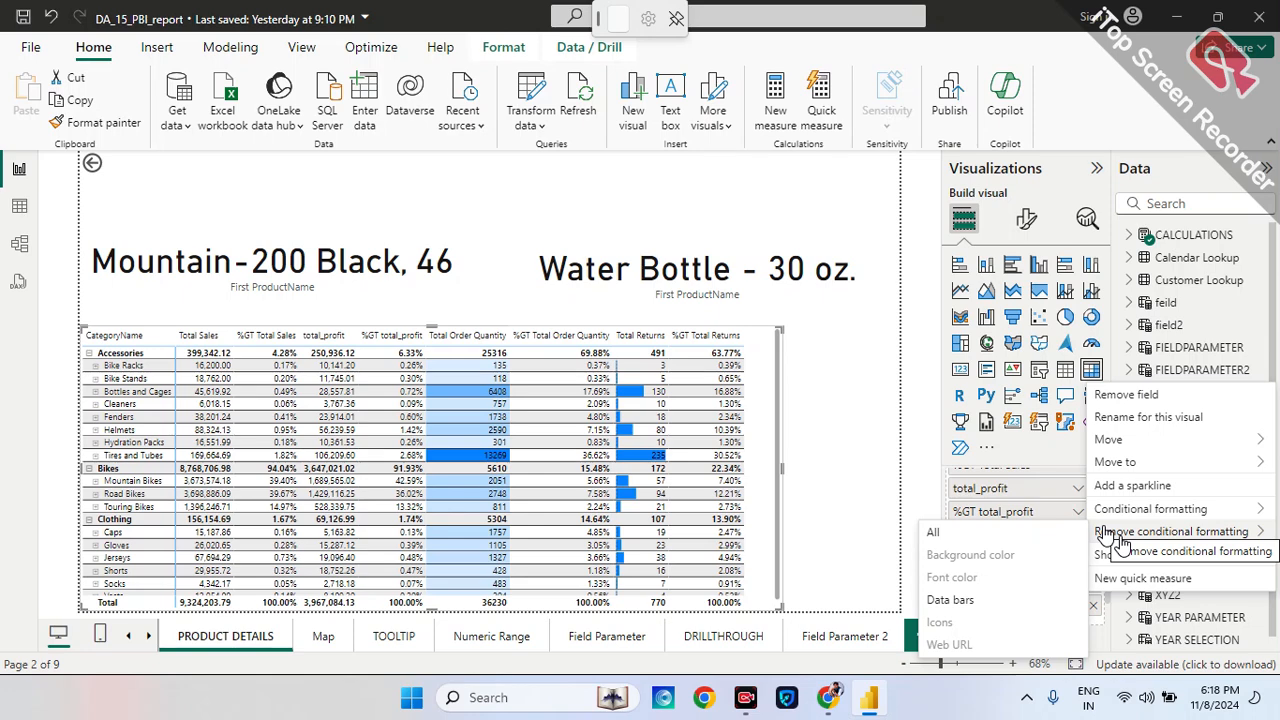
click(984, 599)
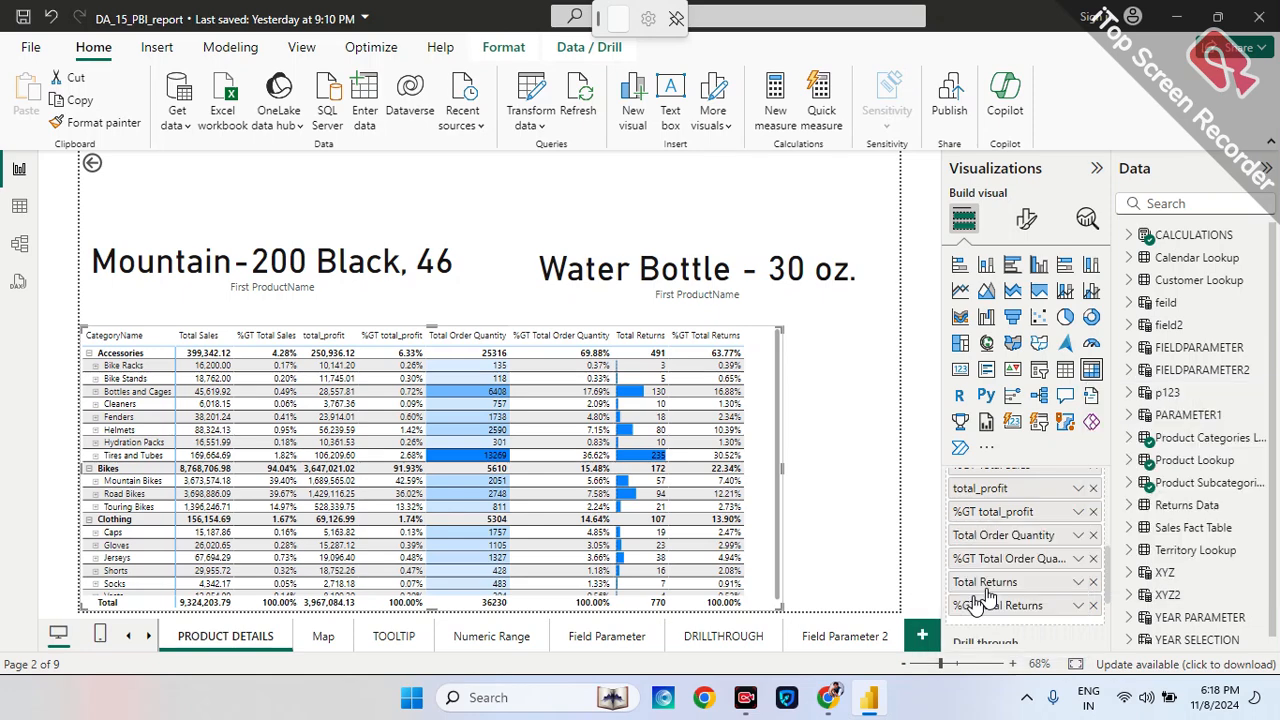
click(890, 521)
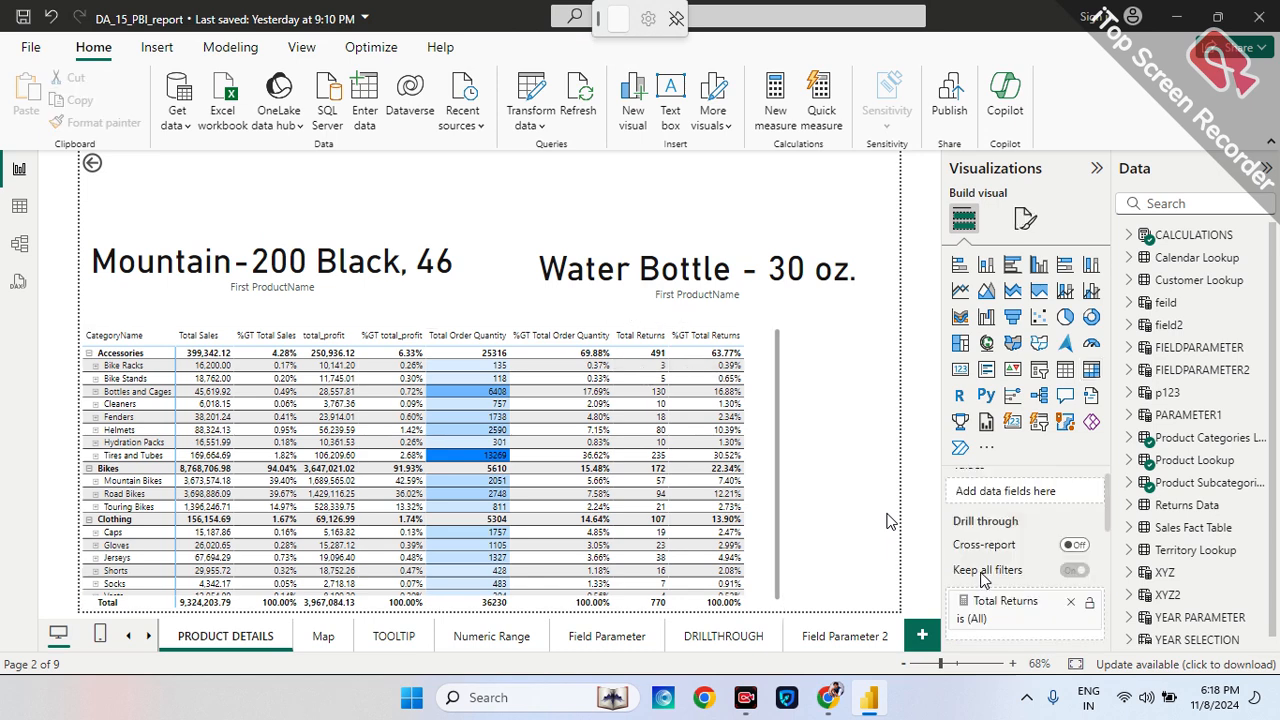
click(766, 376)
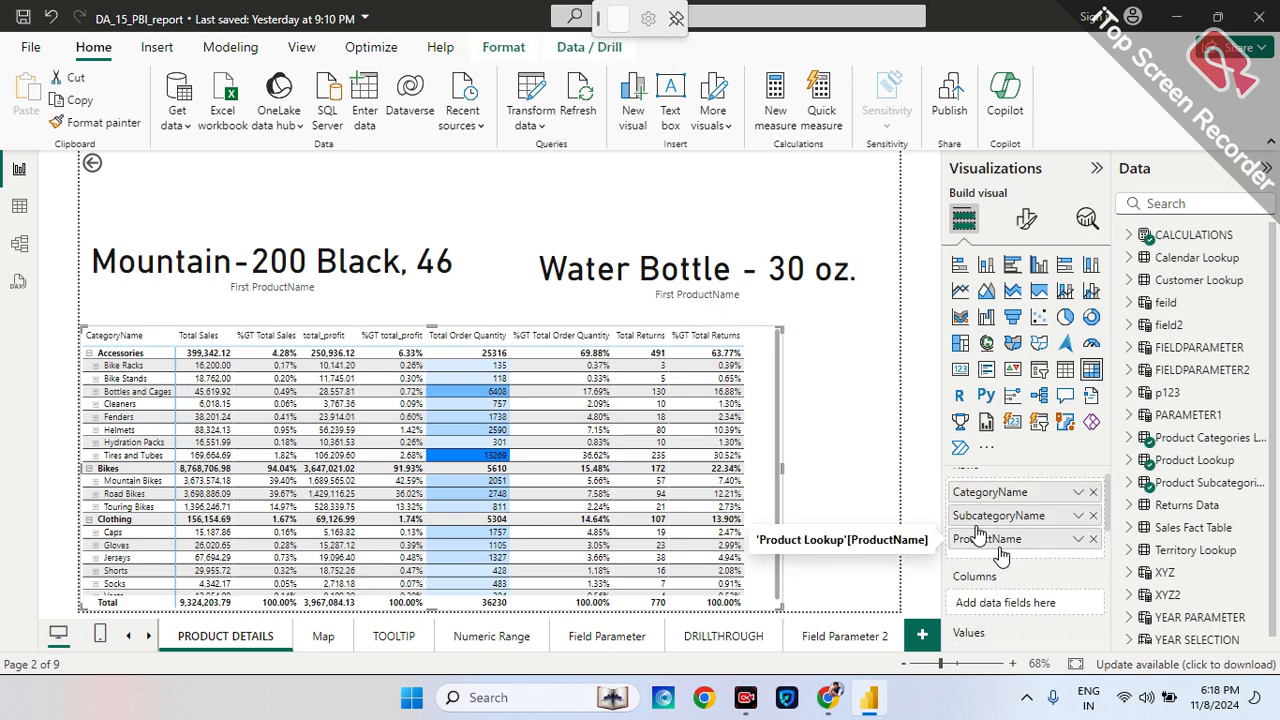
scroll(1050, 545, down, 5)
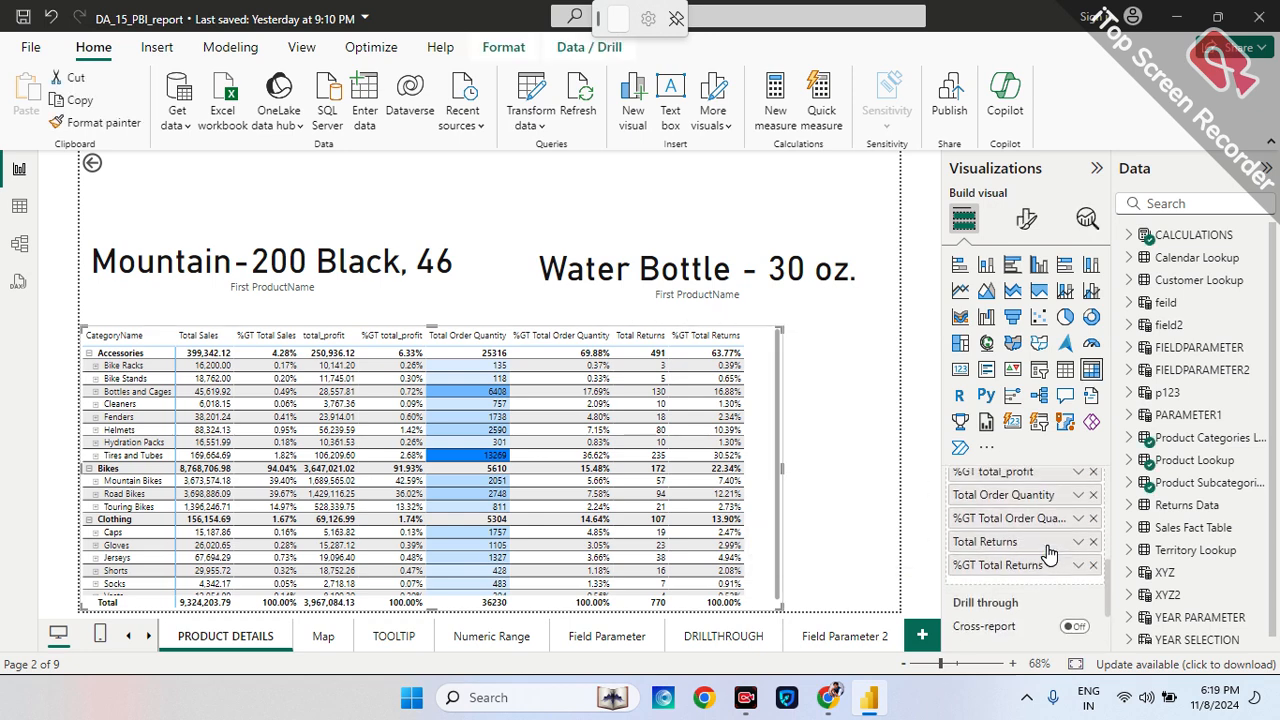
scroll(1057, 545, up, 3)
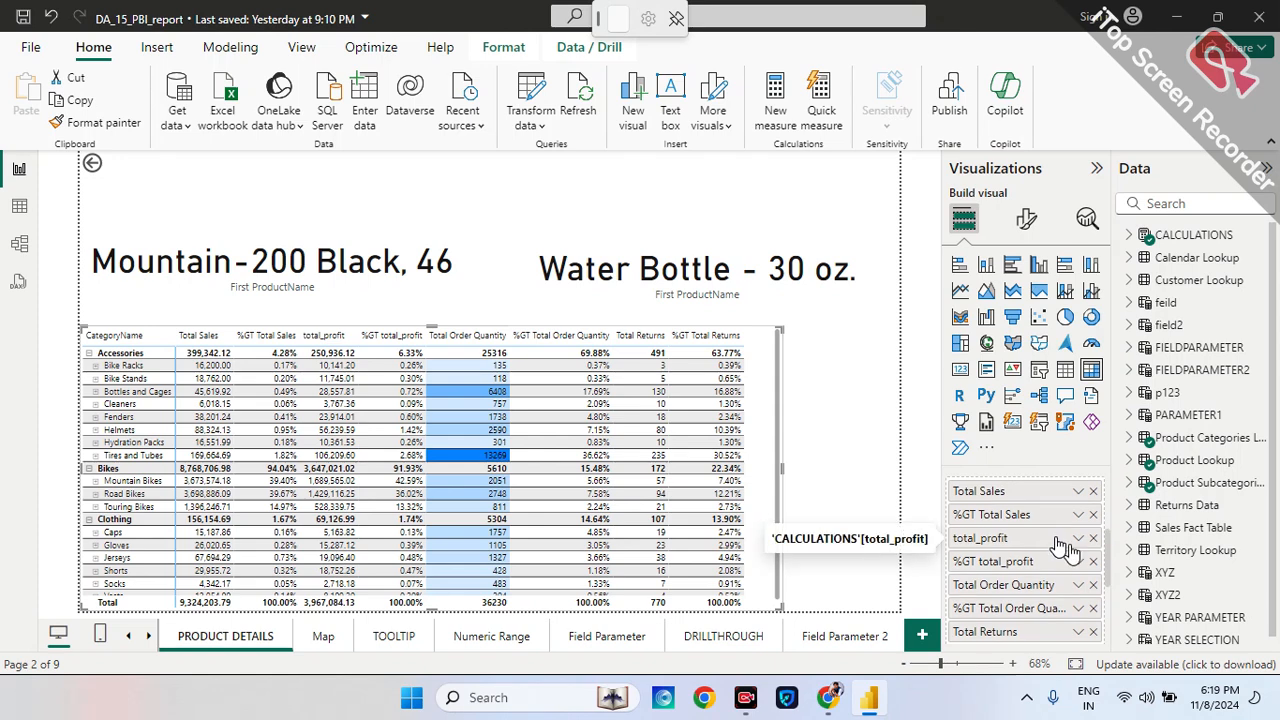
click(1078, 539)
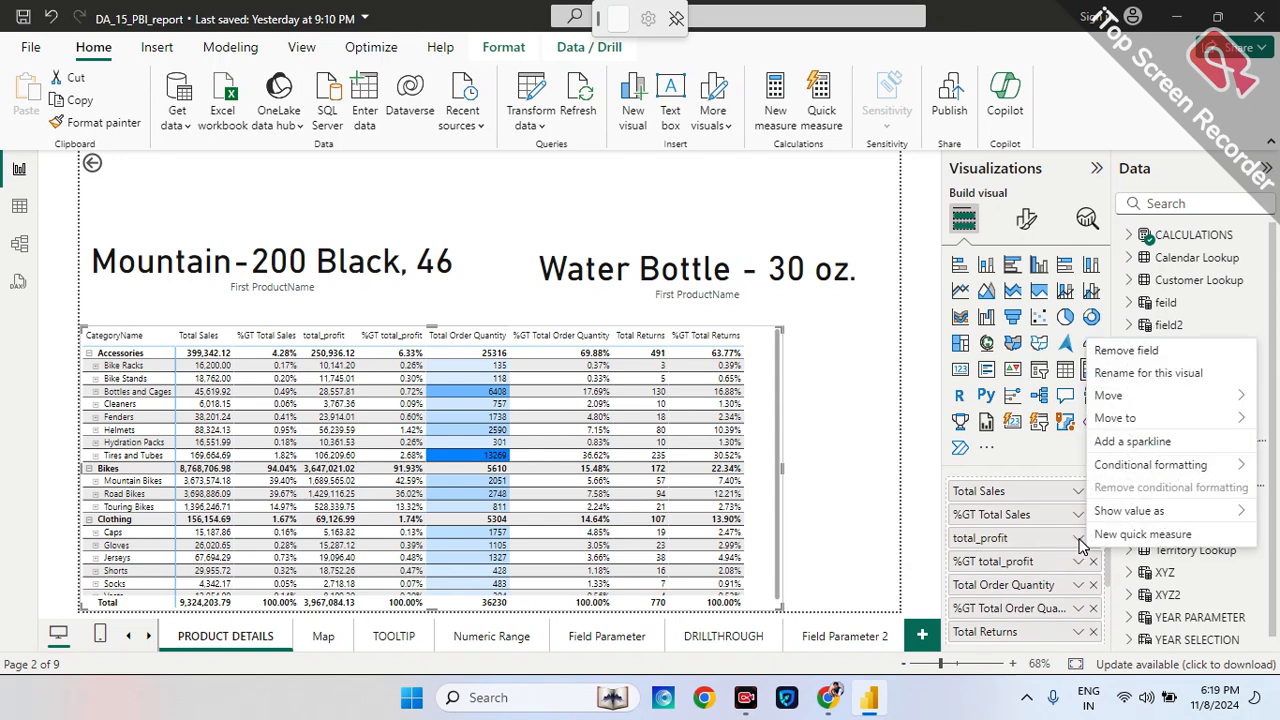
mouse_move(1142, 477)
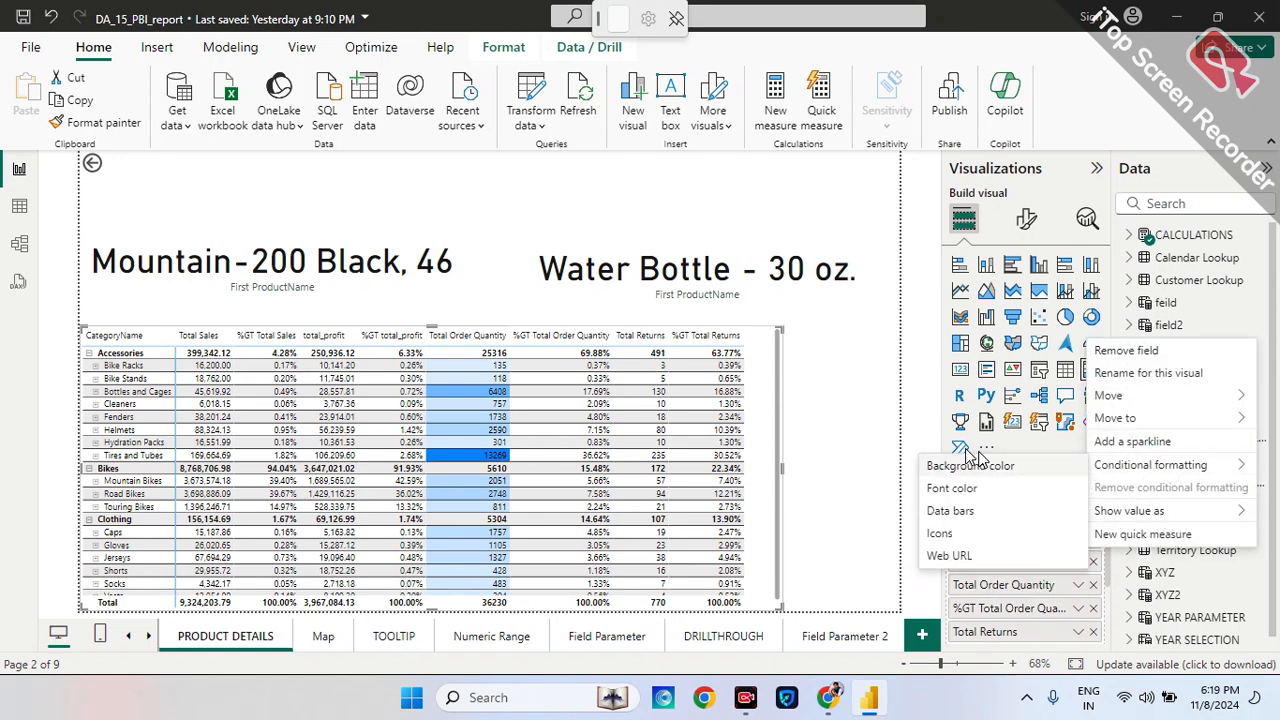
click(942, 534)
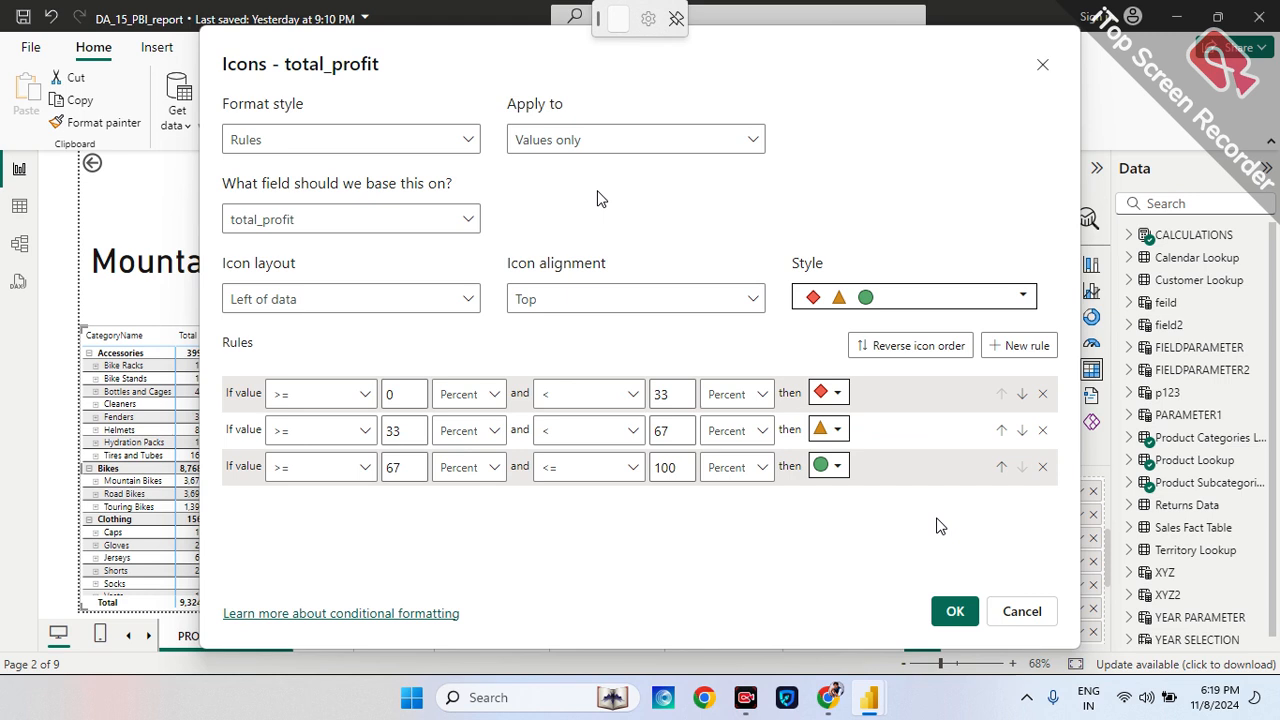
click(500, 395)
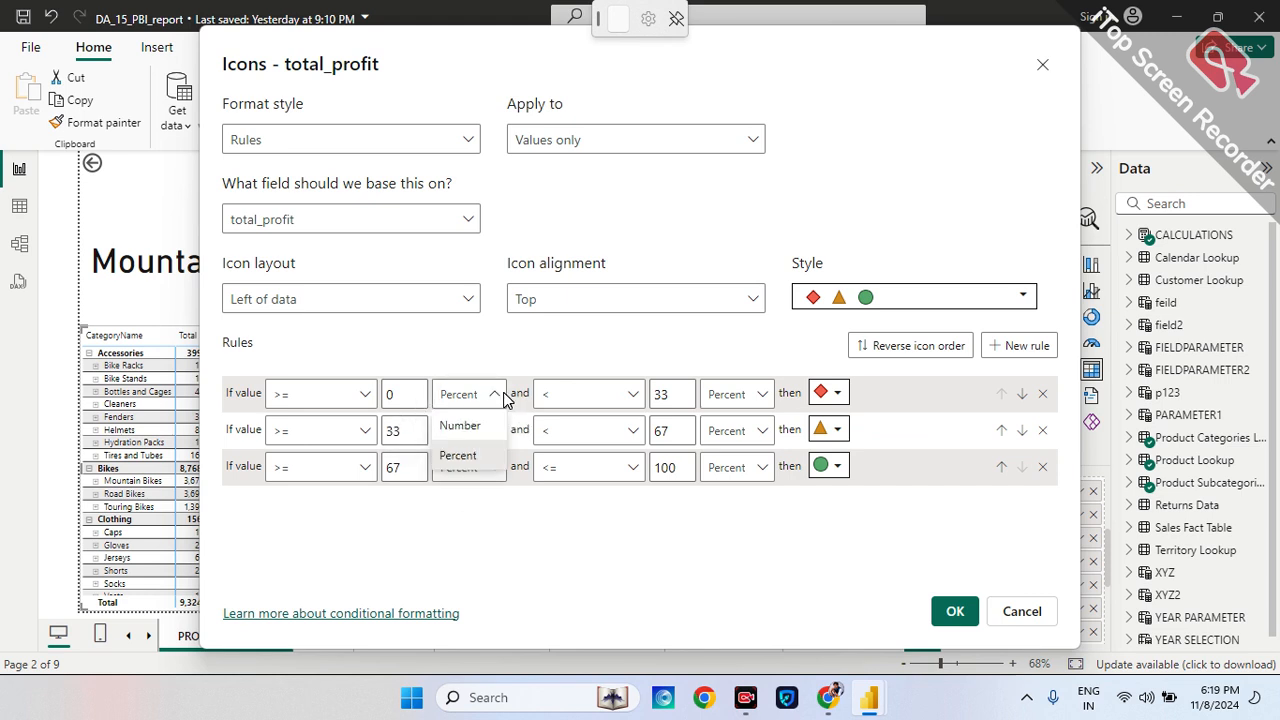
click(460, 425)
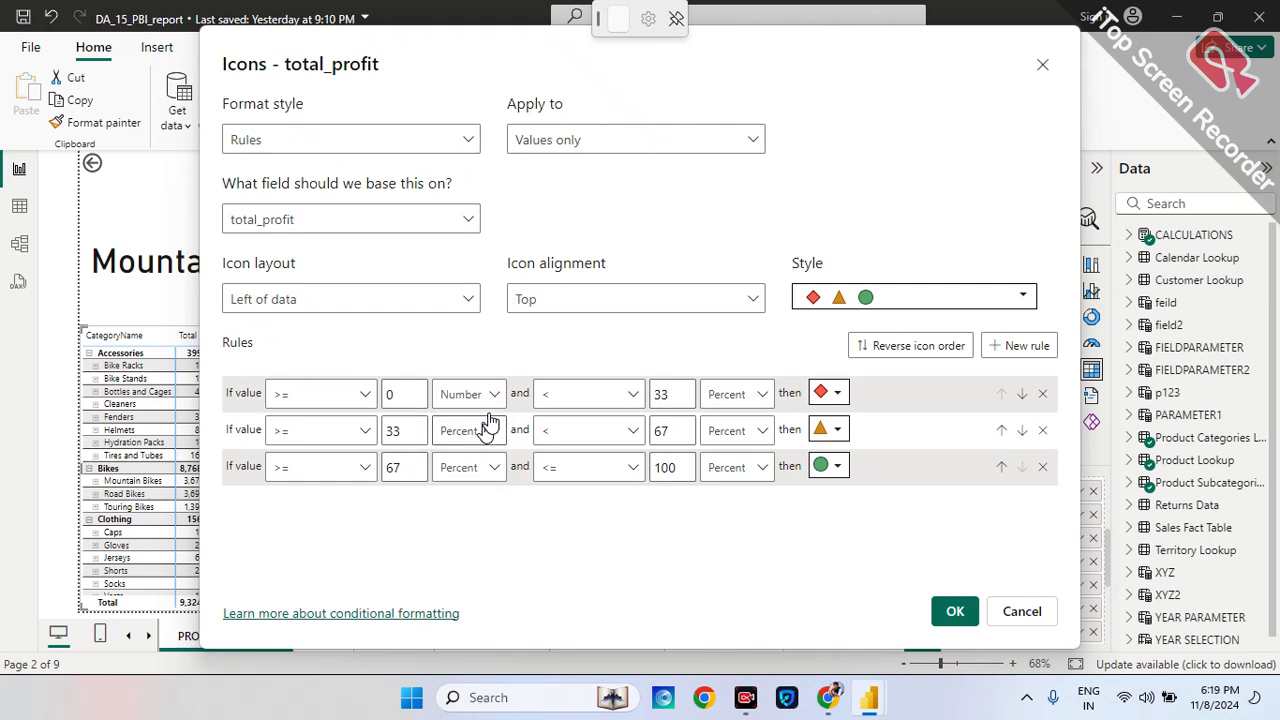
click(497, 395)
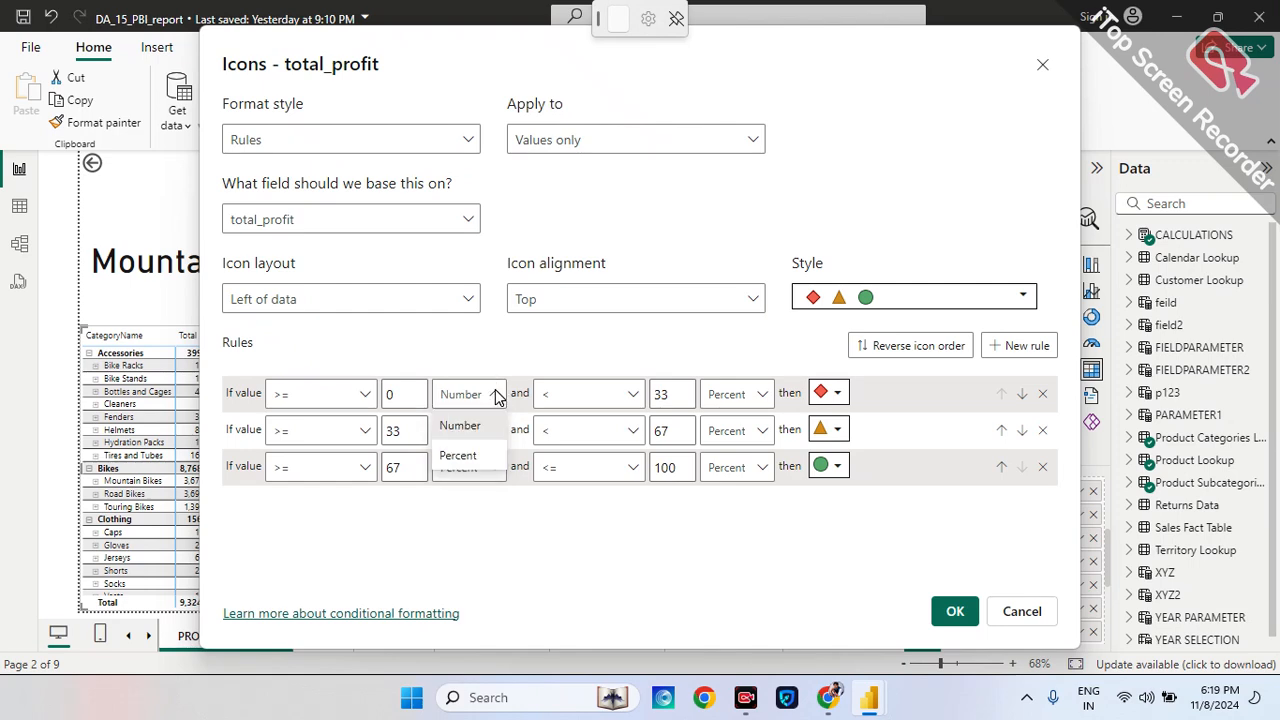
click(474, 455)
click(1020, 614)
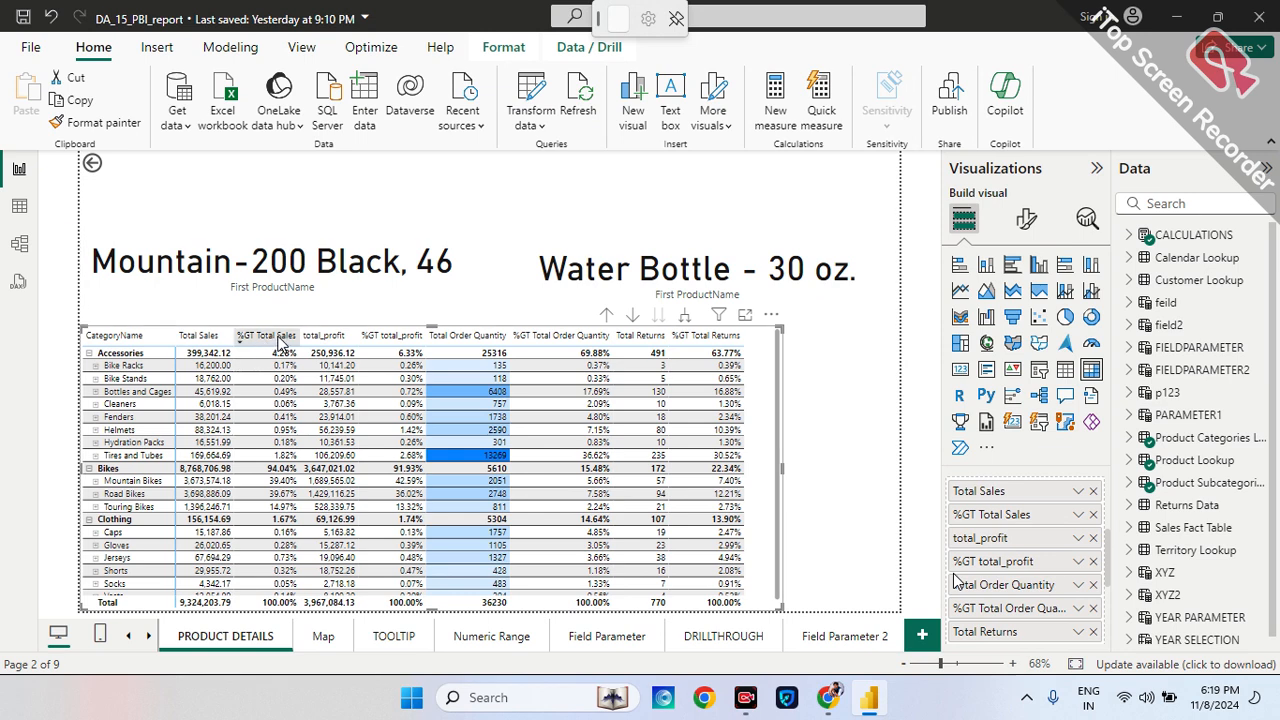
- Add rule-based red diamond, yellow triangle and green circle icons to the matrix's %GT Total Sales values, split at 33 and 67 percent
click(1077, 516)
mouse_move(1147, 610)
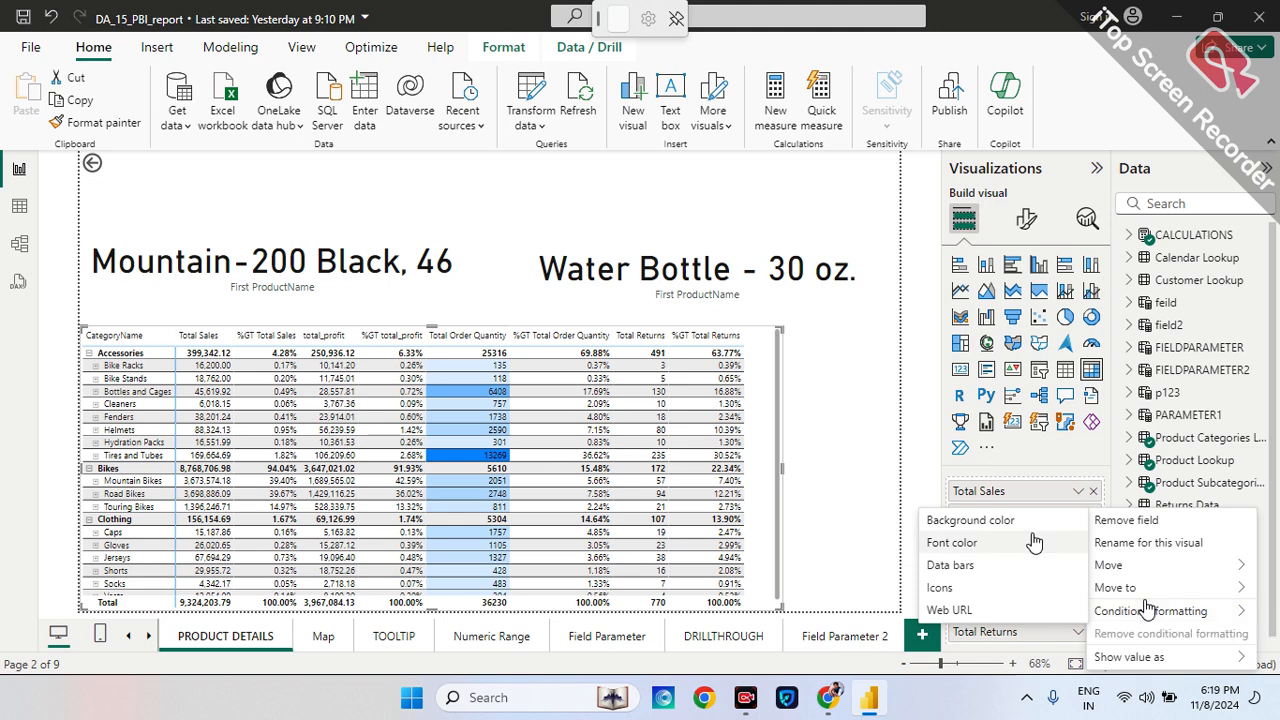
click(945, 587)
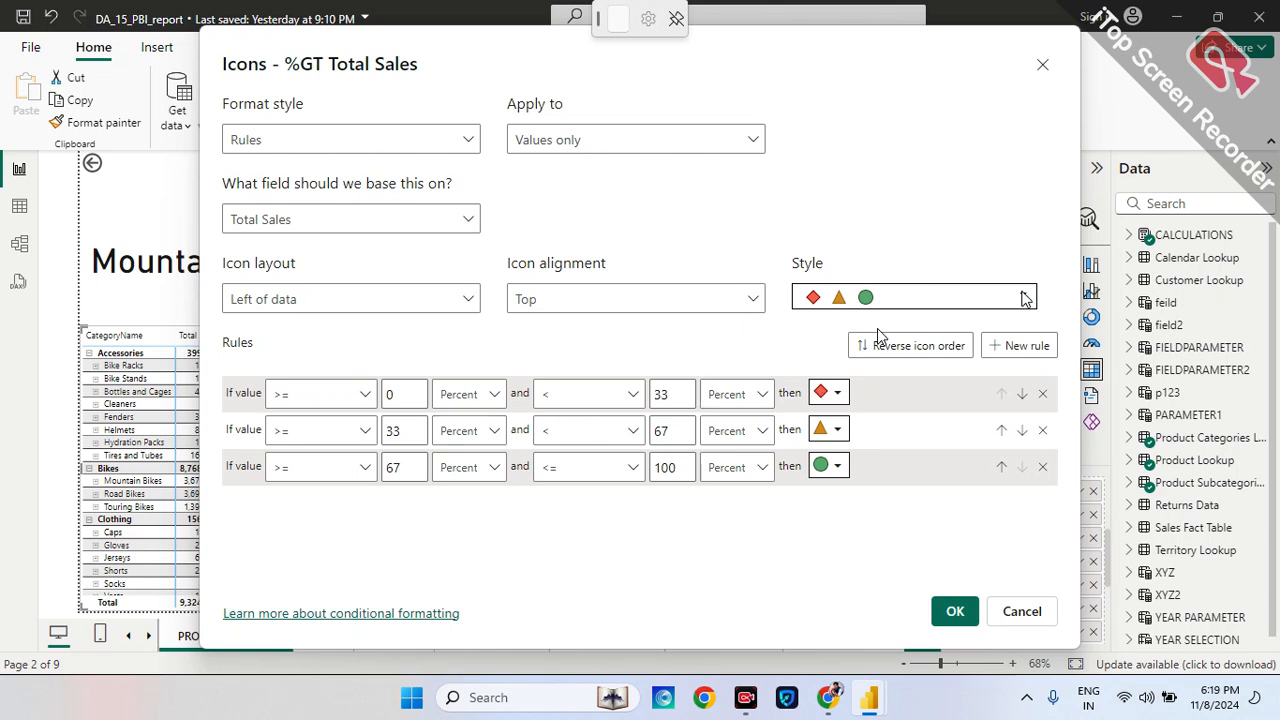
click(1022, 298)
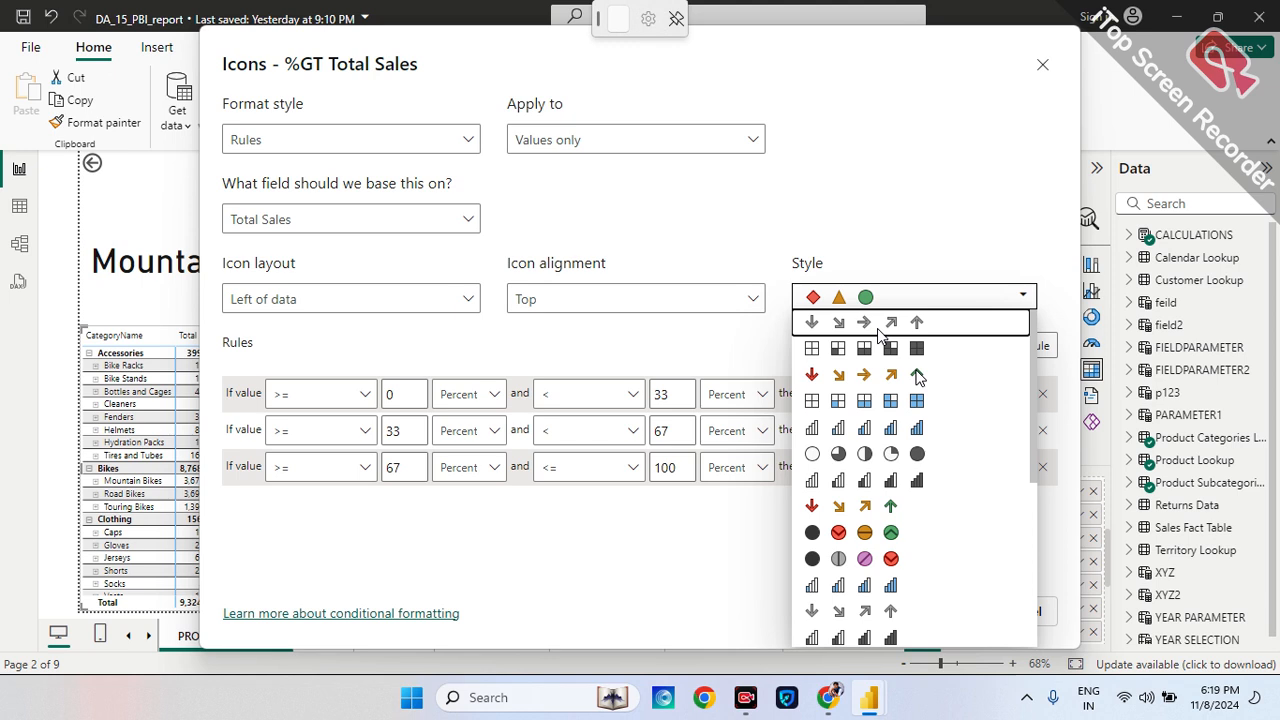
scroll(868, 565, down, 1)
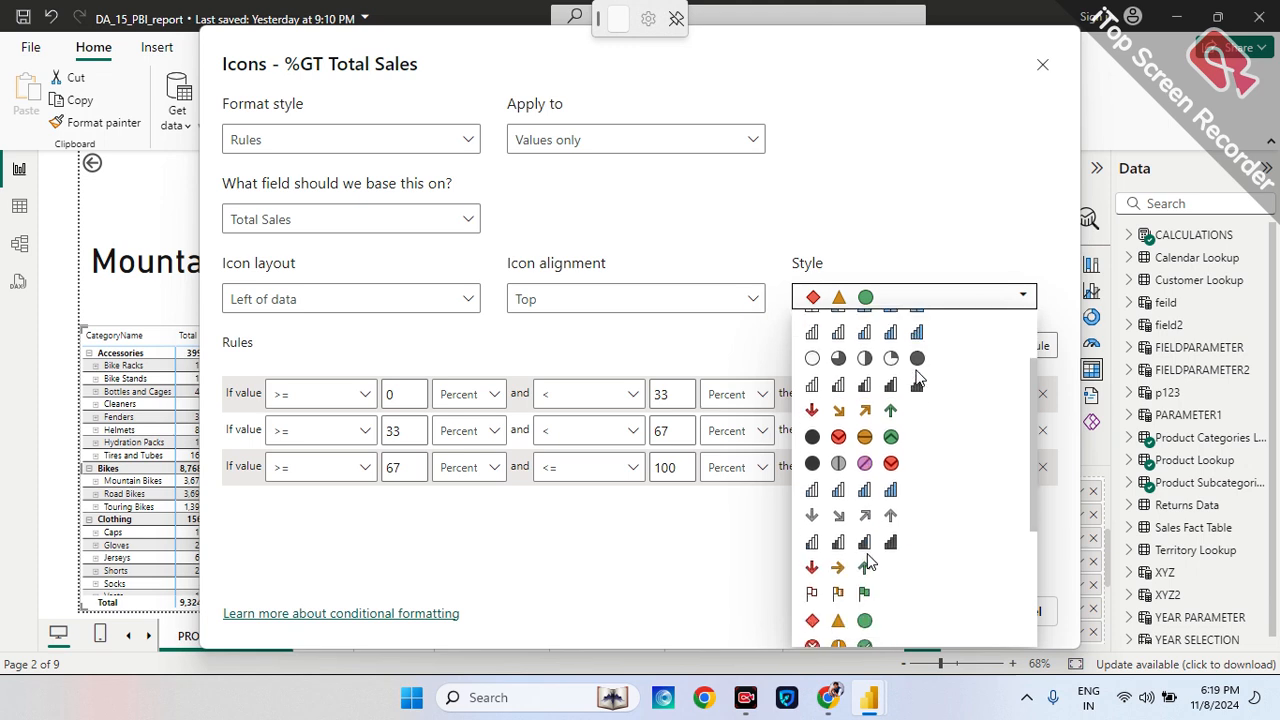
scroll(868, 565, down, 3)
scroll(868, 561, up, 4)
scroll(868, 561, down, 4)
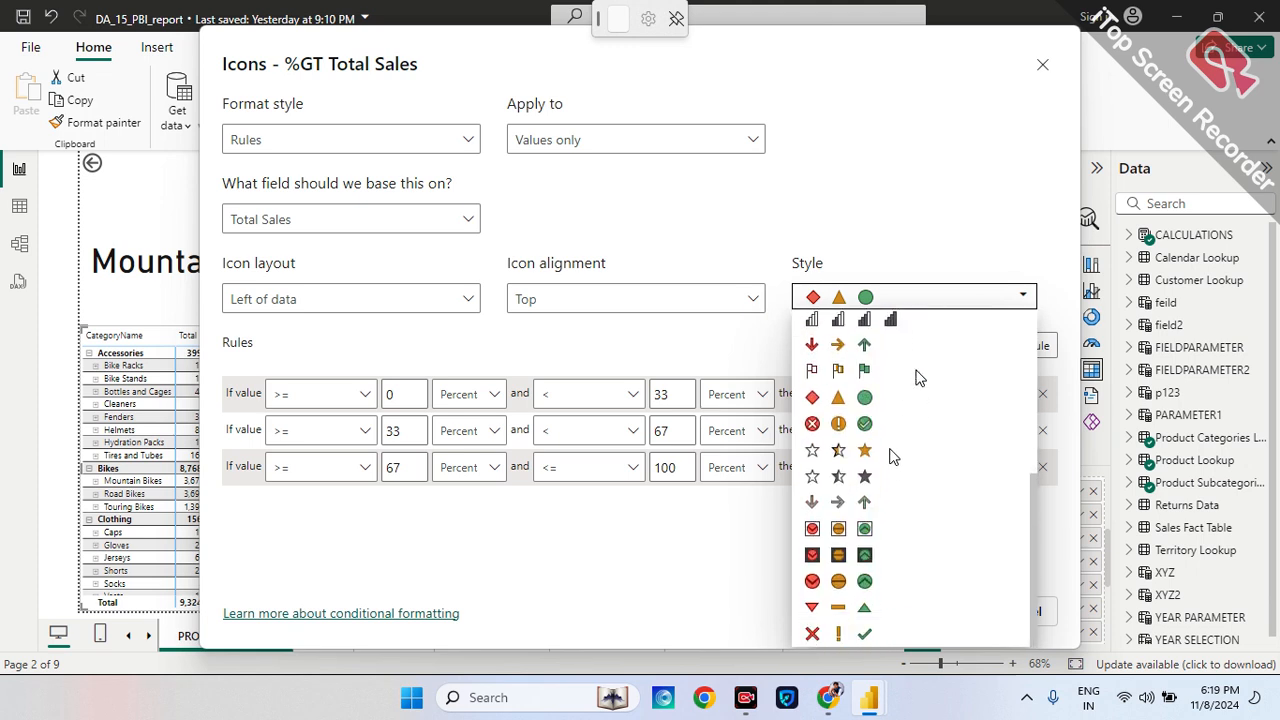
click(1022, 297)
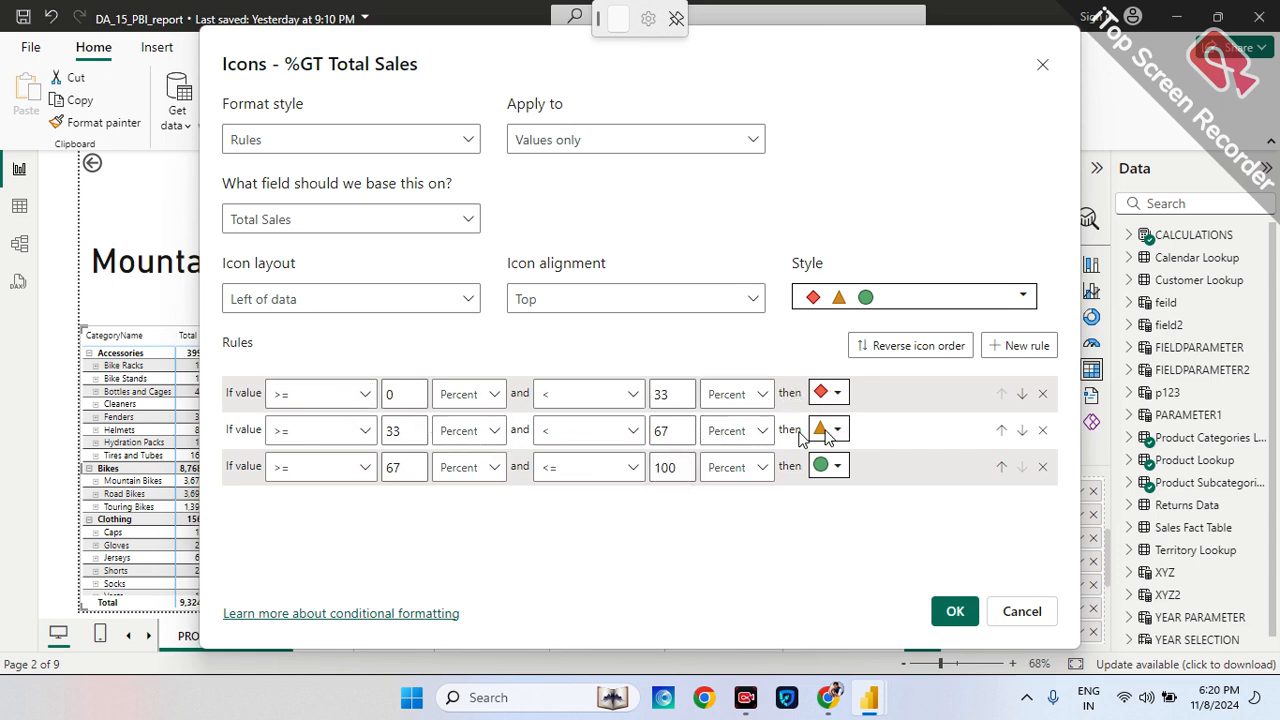
click(956, 610)
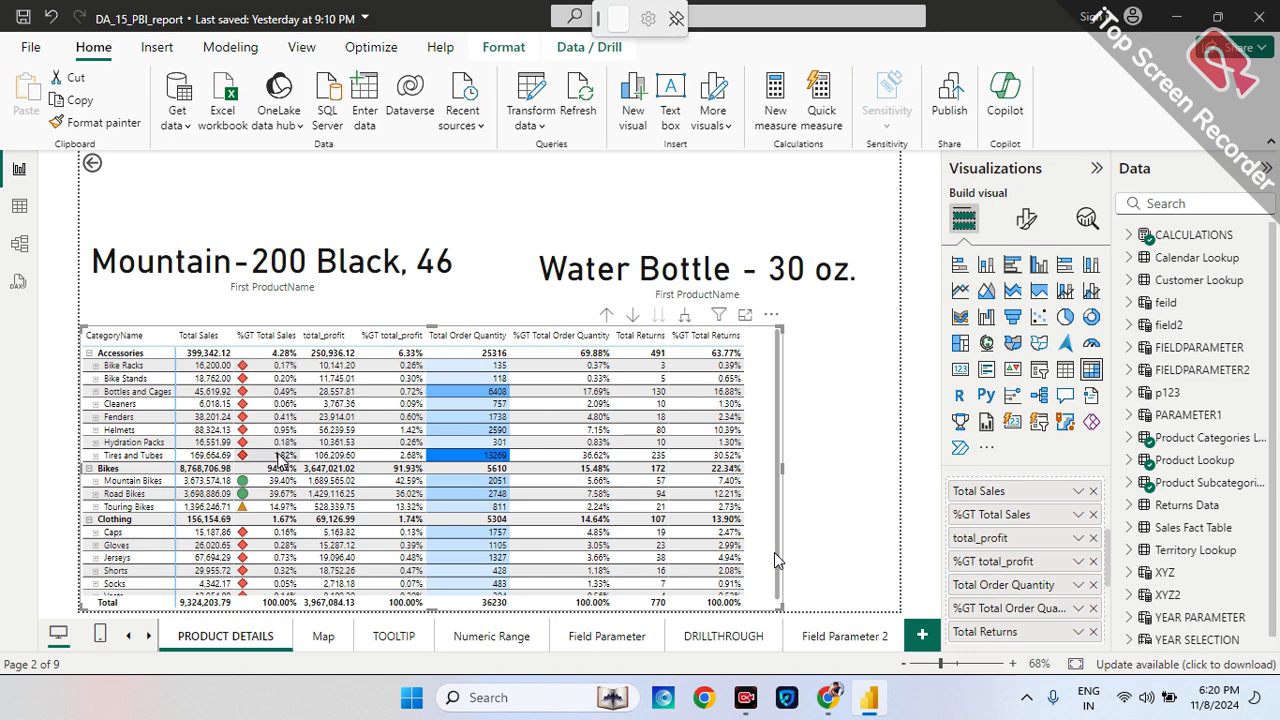
- Sort the matrix by %GT Total Sales in descending order and deselect it
click(254, 343)
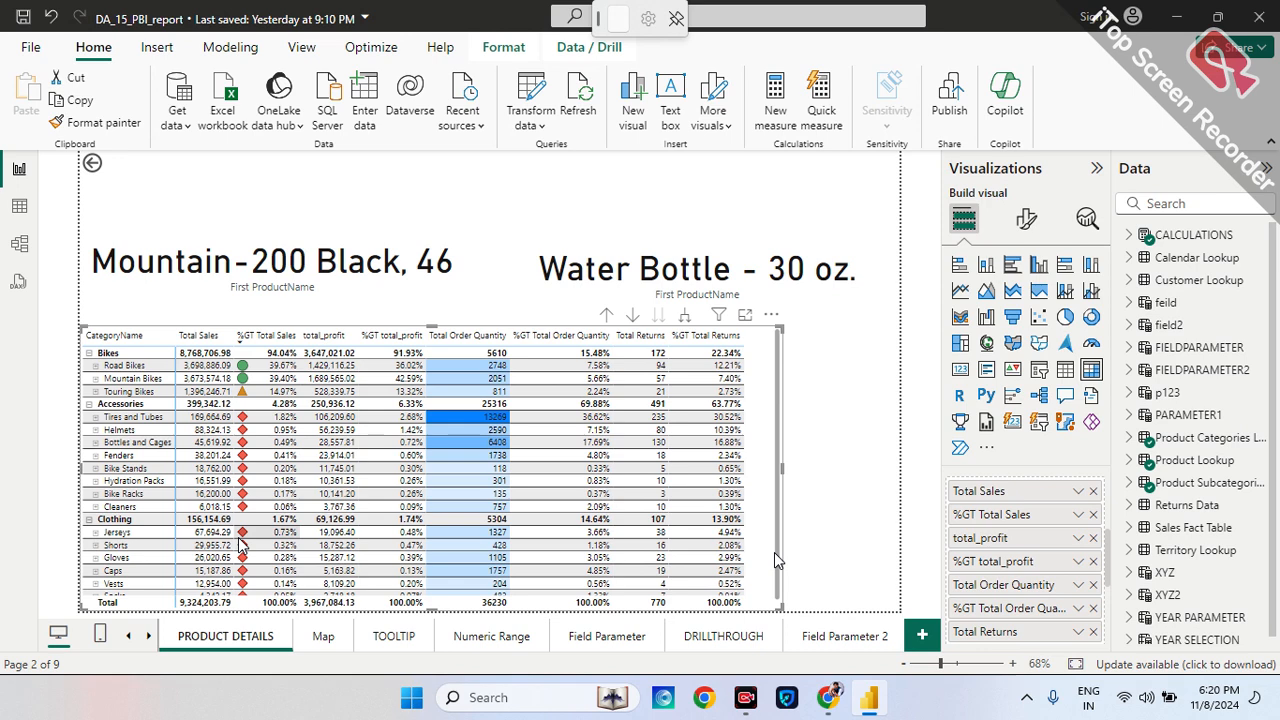
click(828, 385)
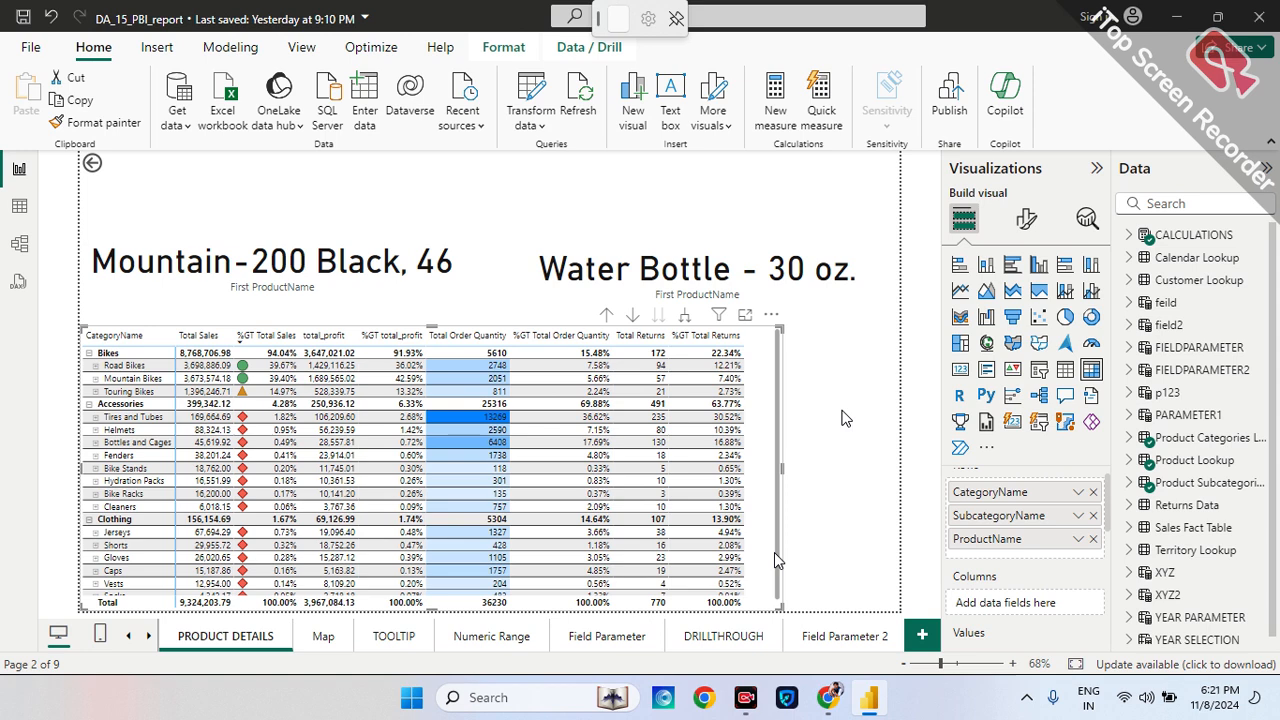
click(842, 418)
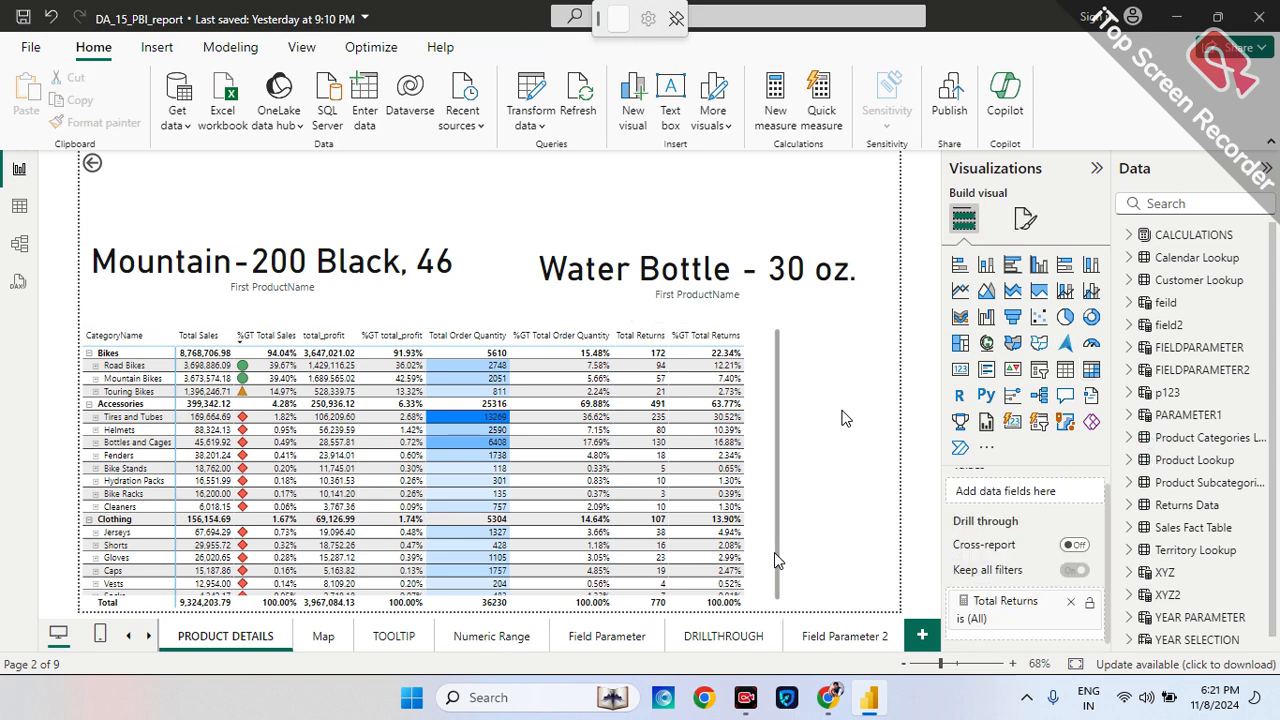
click(761, 402)
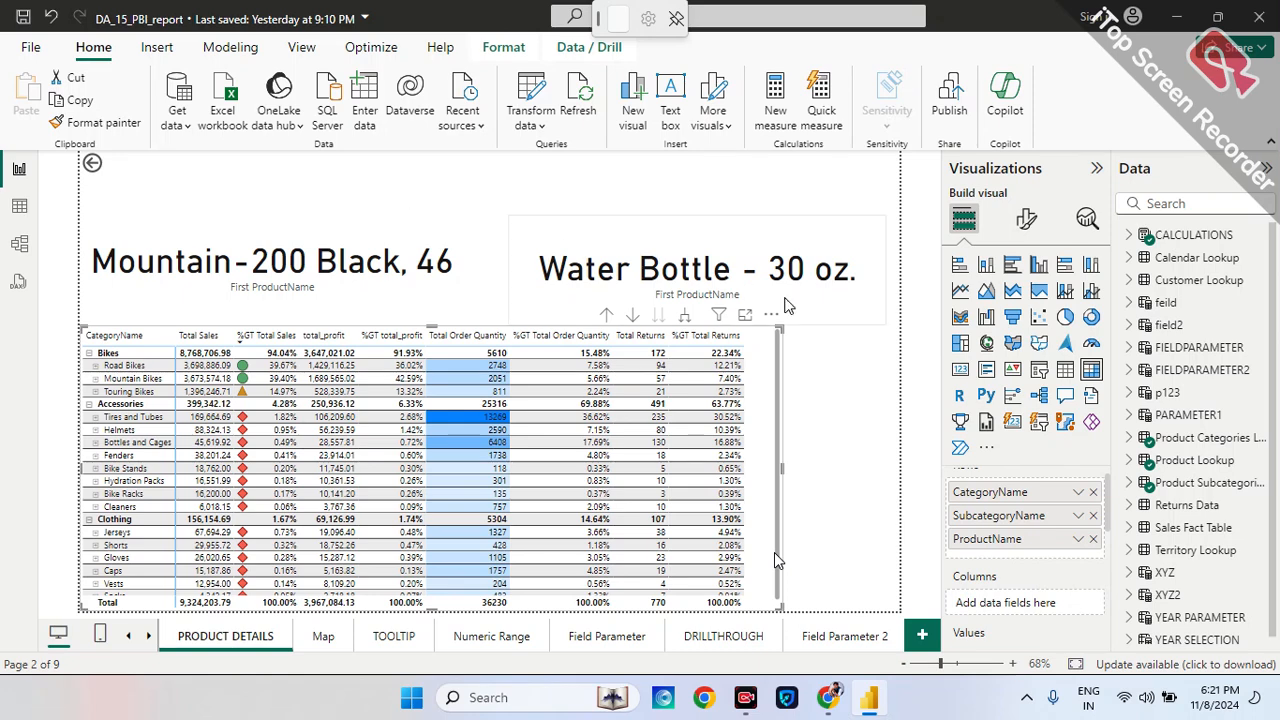
click(815, 363)
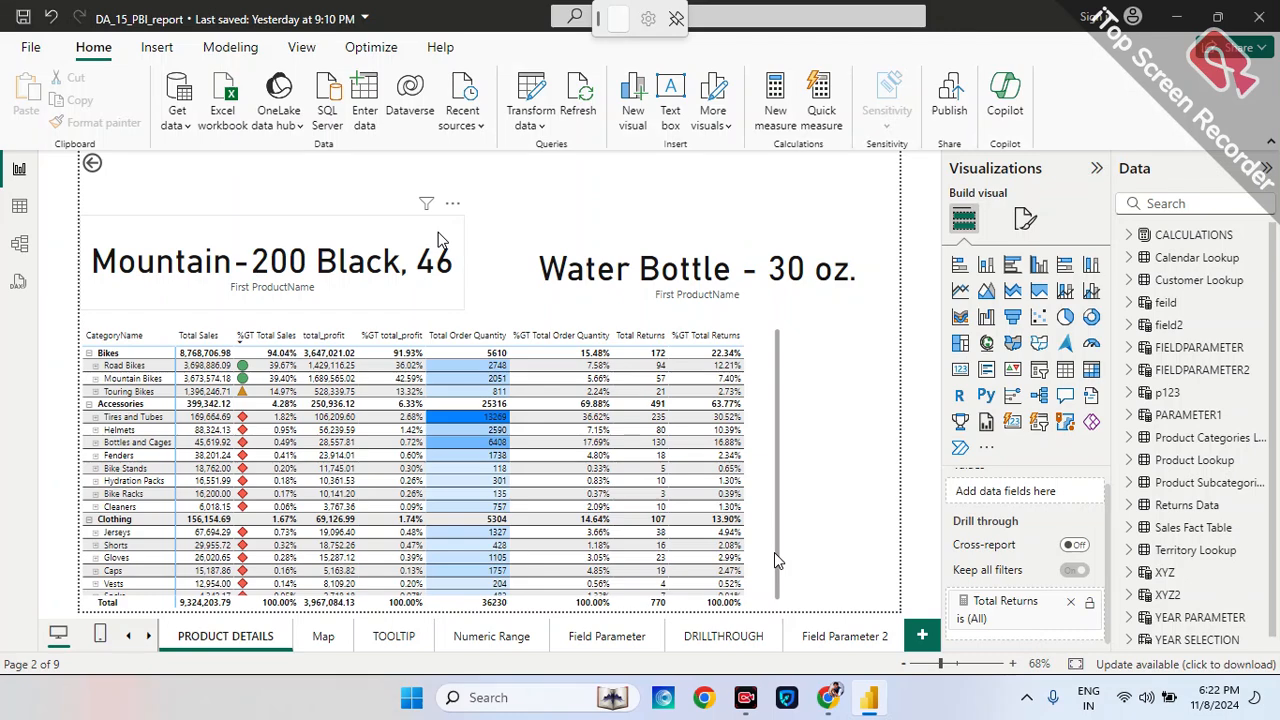
- Look through the POWER BI LECTURE FILES folder on the desktop and its New folder subfolder, then close the window
click(1177, 18)
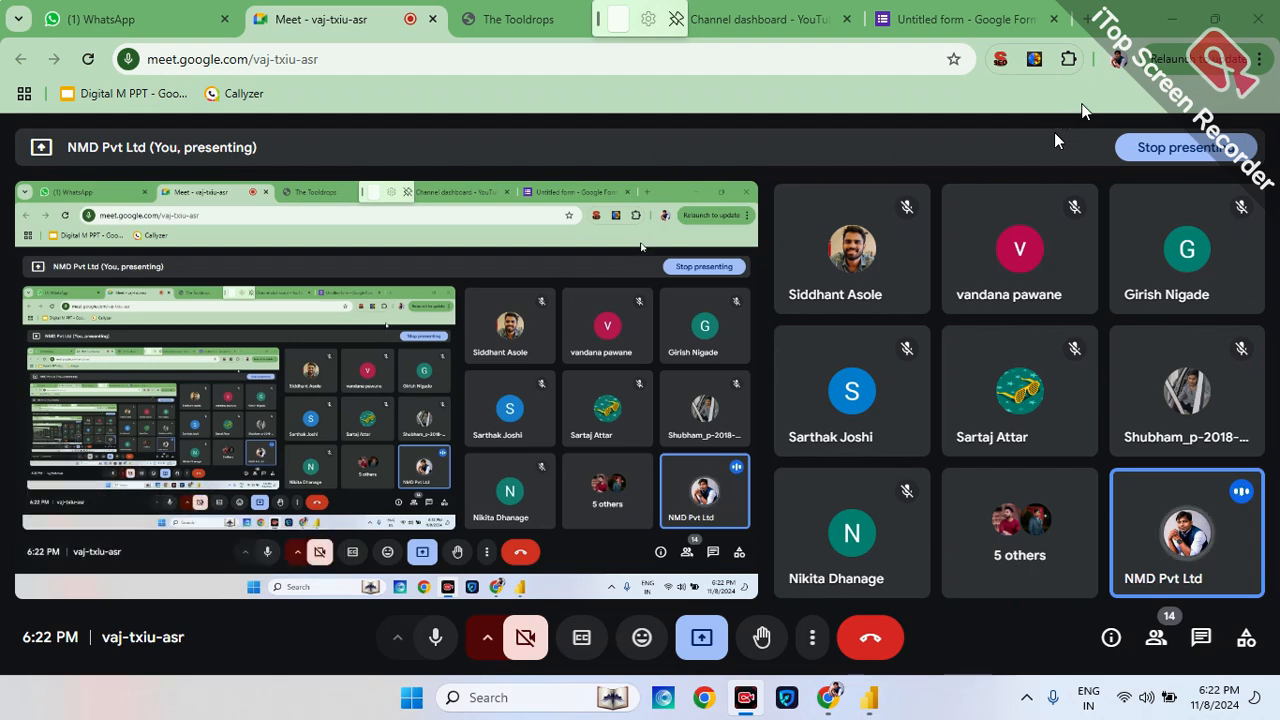
click(1182, 17)
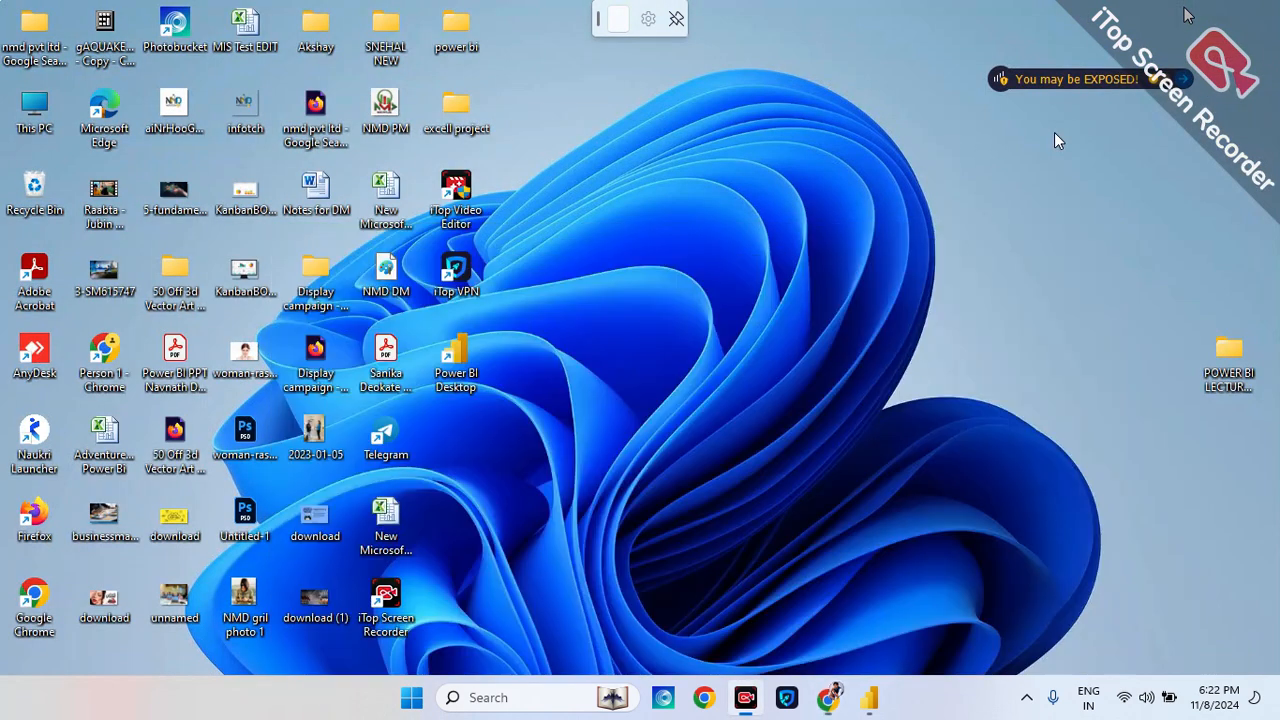
click(1226, 355)
double_click(1226, 355)
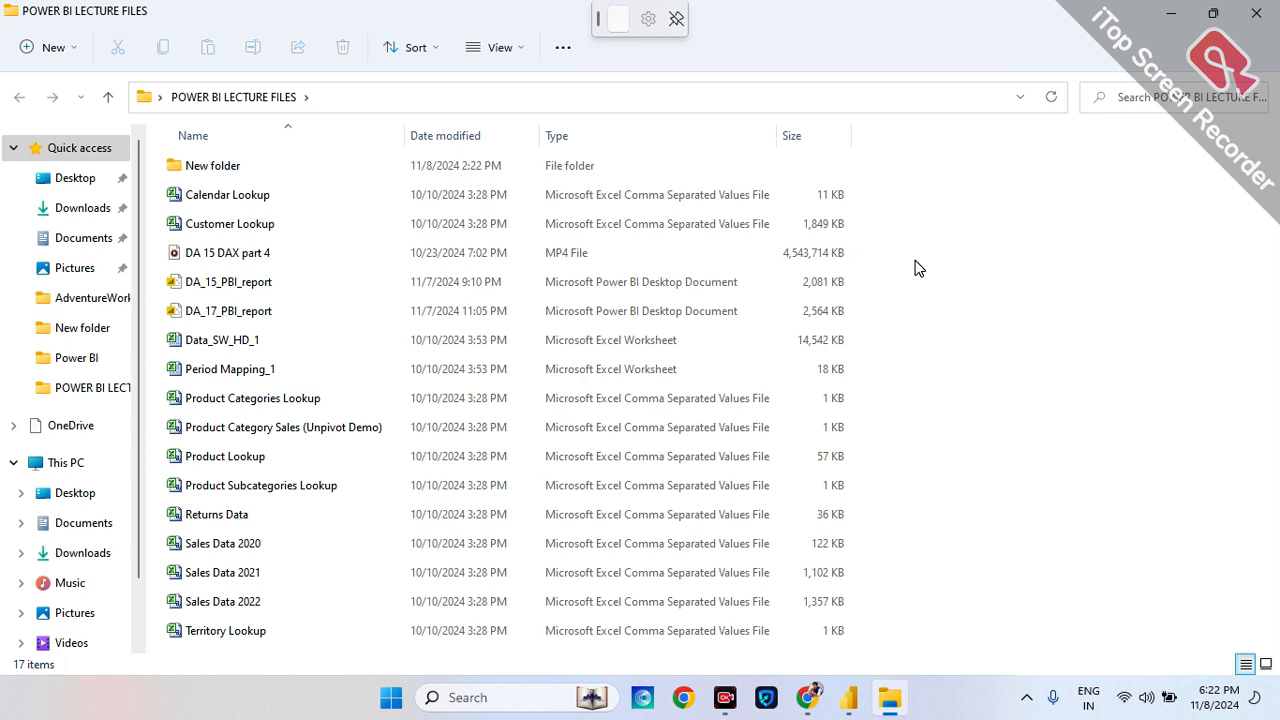
double_click(205, 167)
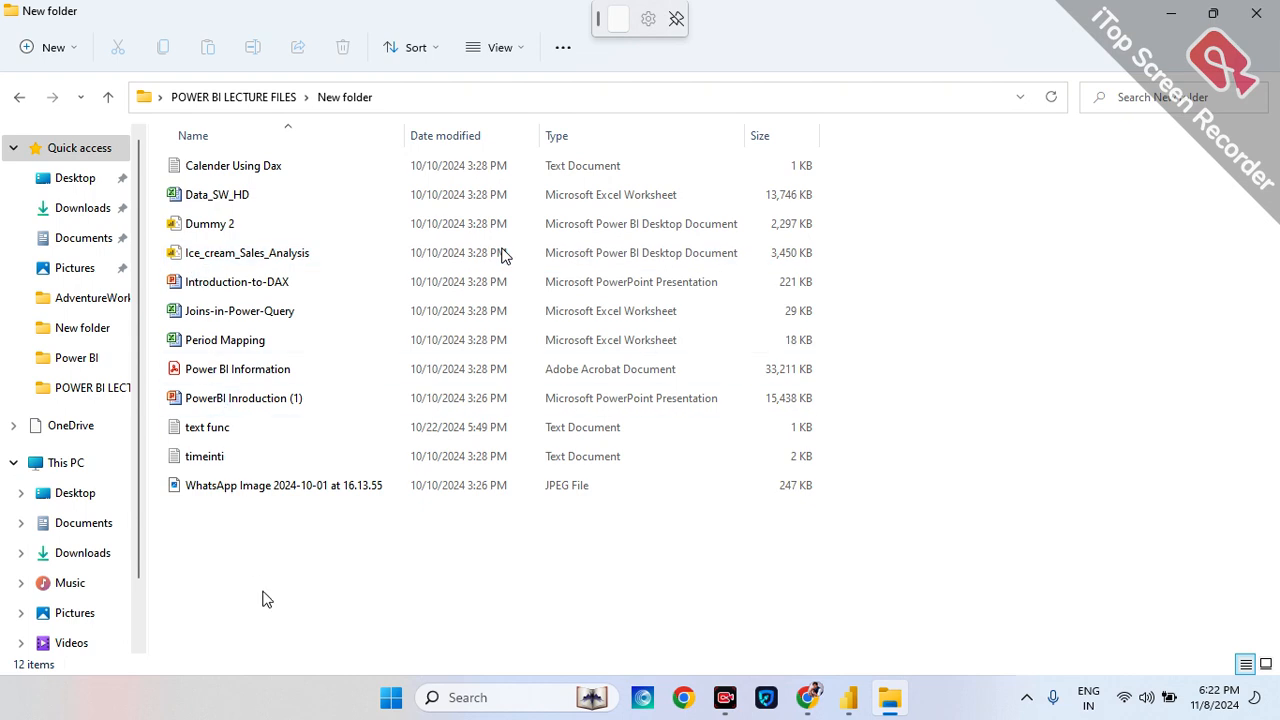
click(19, 98)
click(1000, 165)
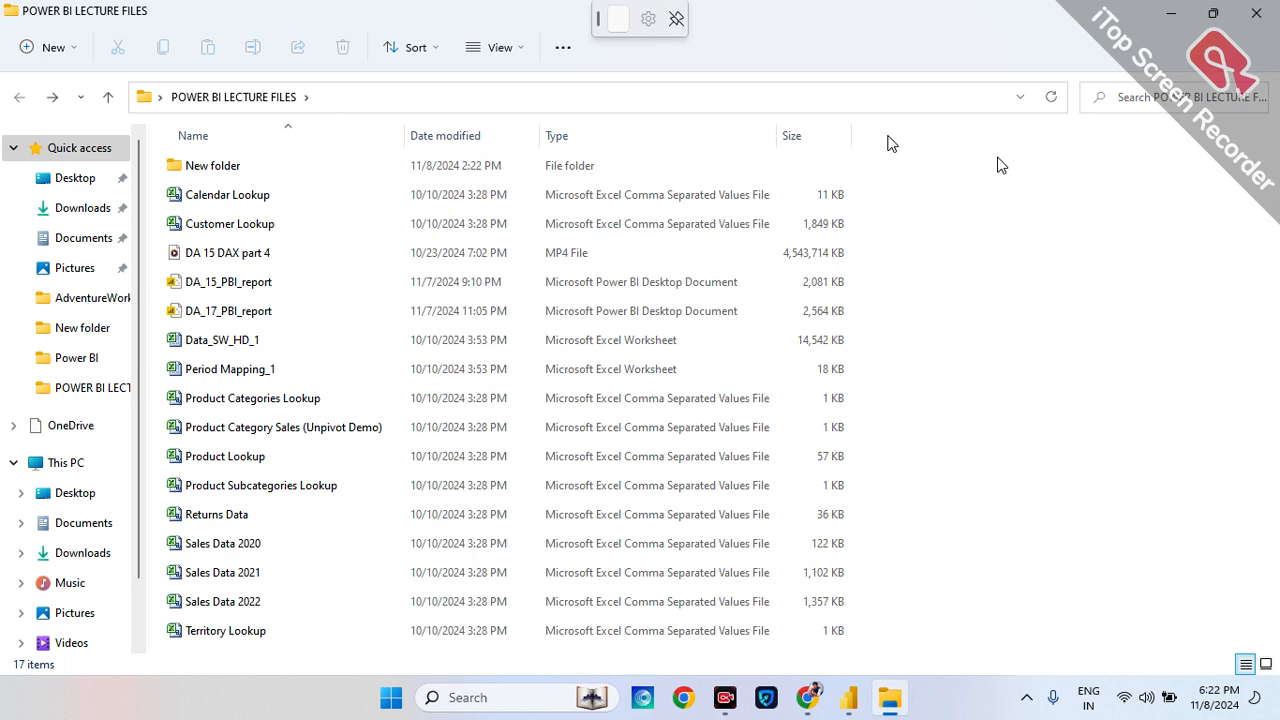
click(1256, 13)
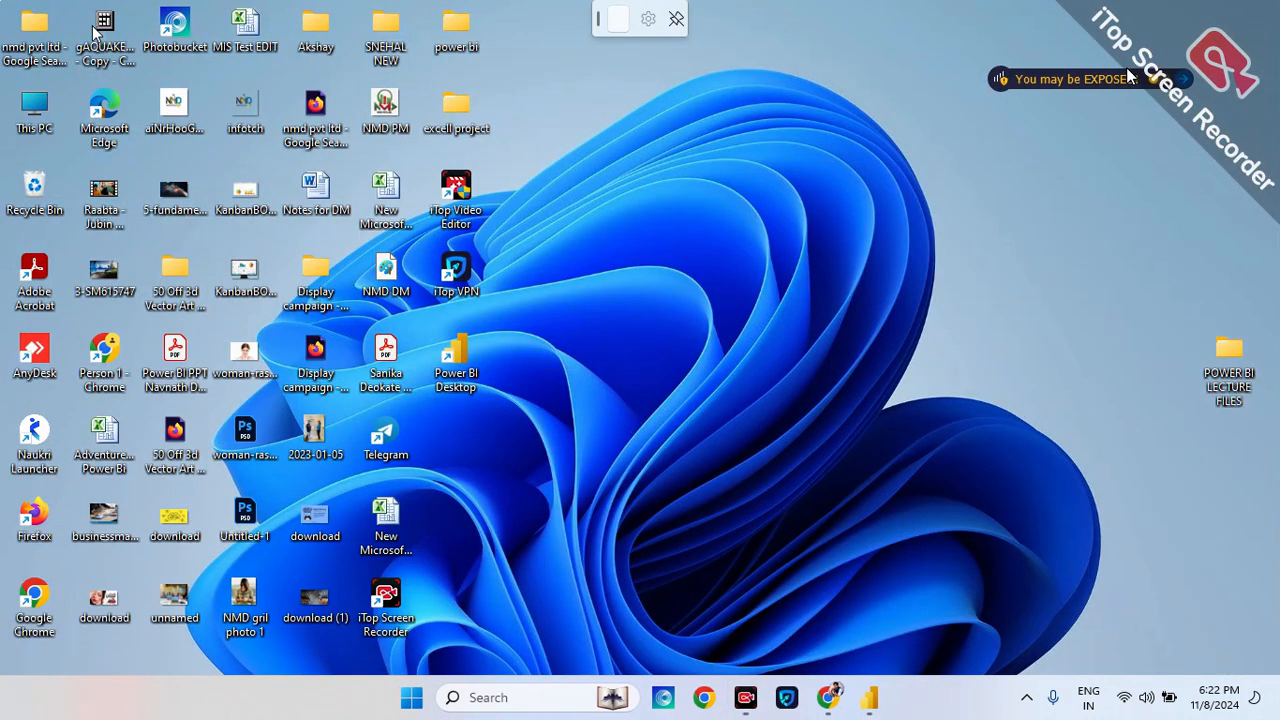
- Switch to WhatsApp in Chrome and look back through the NMD DA15 Batch chat for the shared practice dataset files
mouse_move(818, 704)
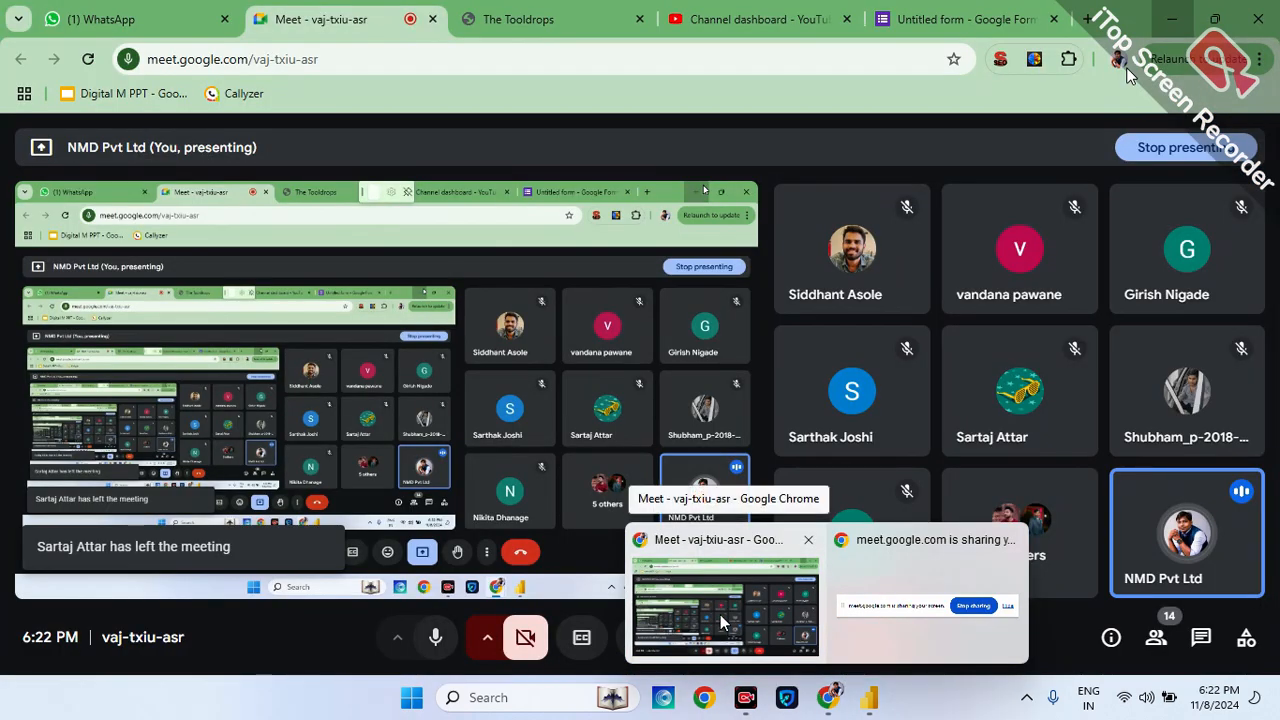
click(720, 616)
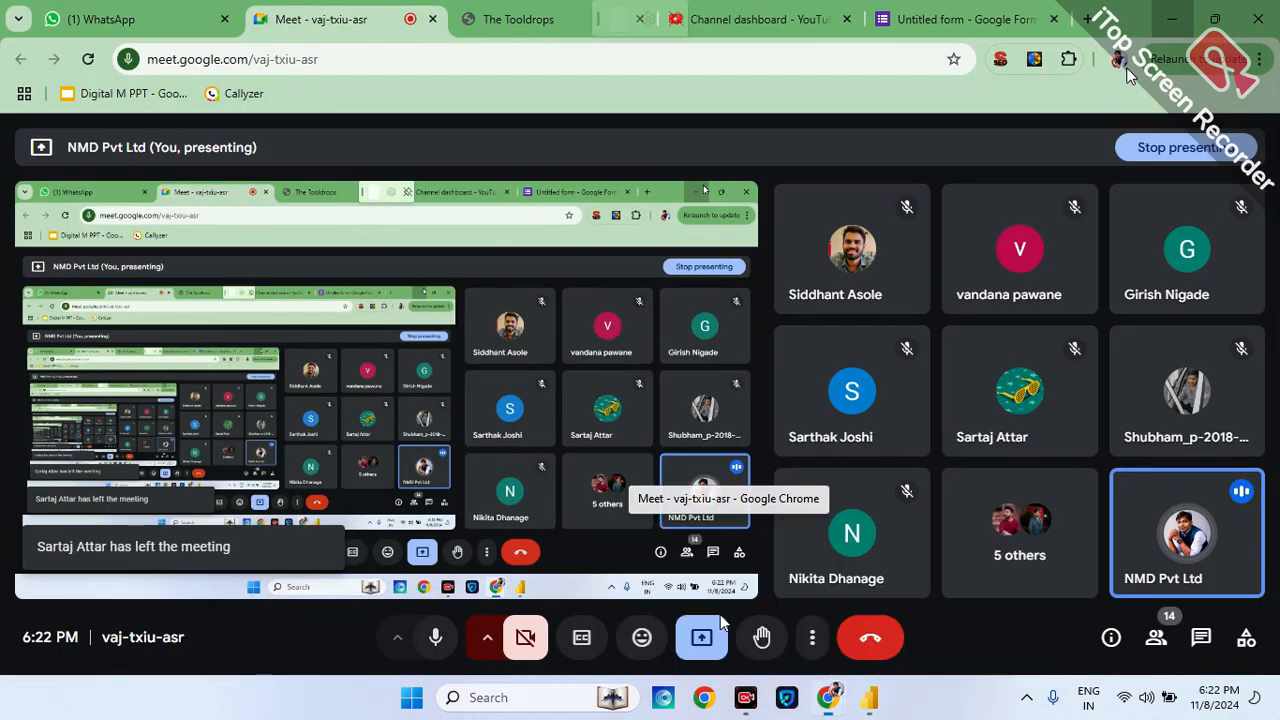
click(118, 34)
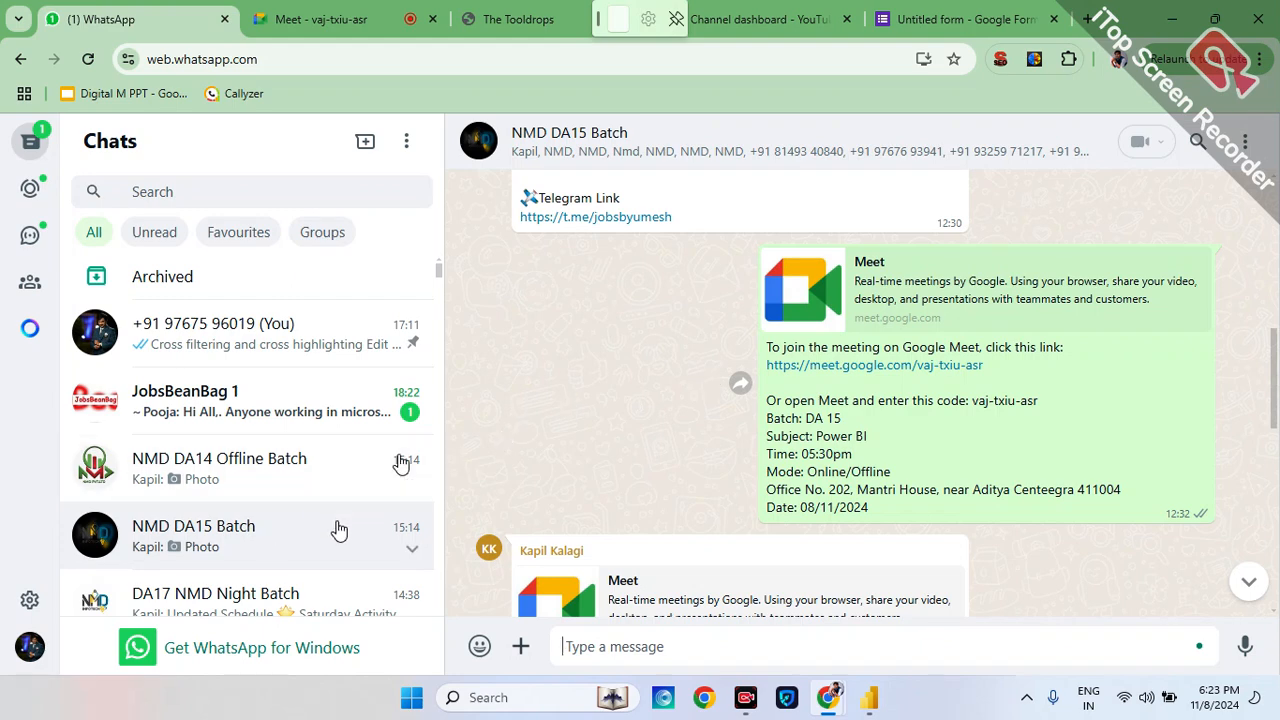
scroll(591, 423, up, 3)
scroll(484, 401, up, 6)
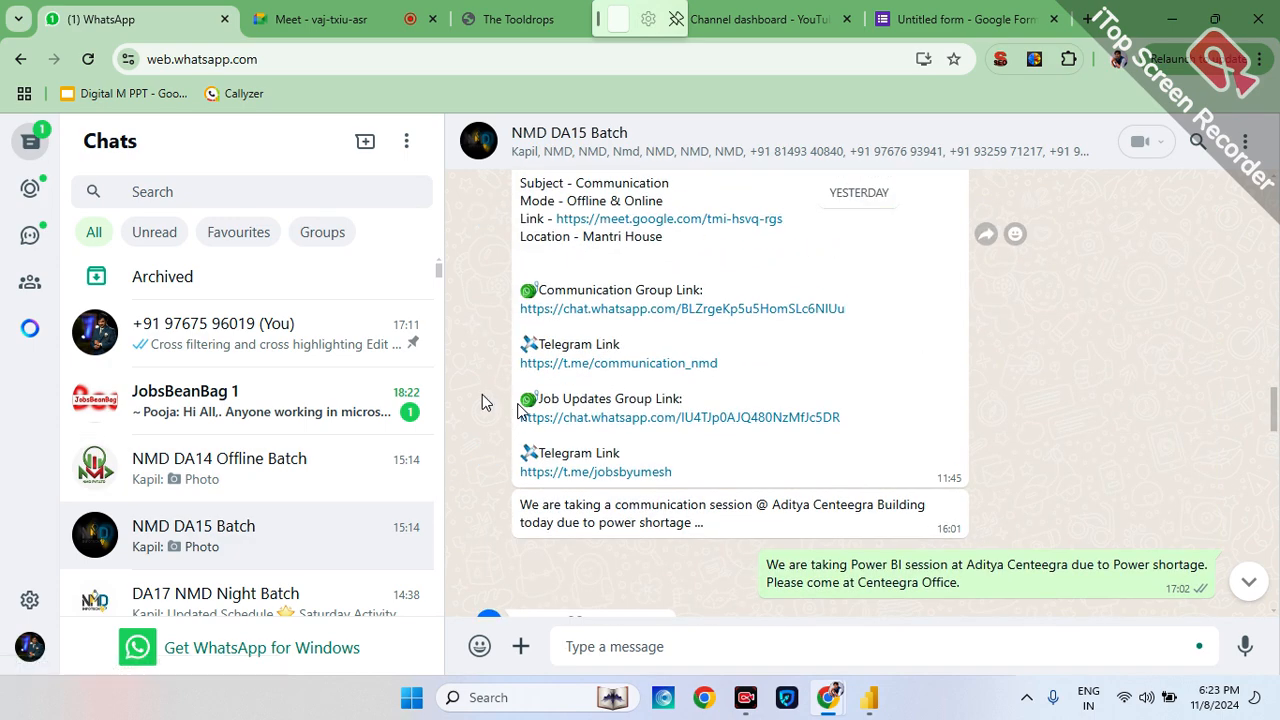
scroll(484, 401, up, 5)
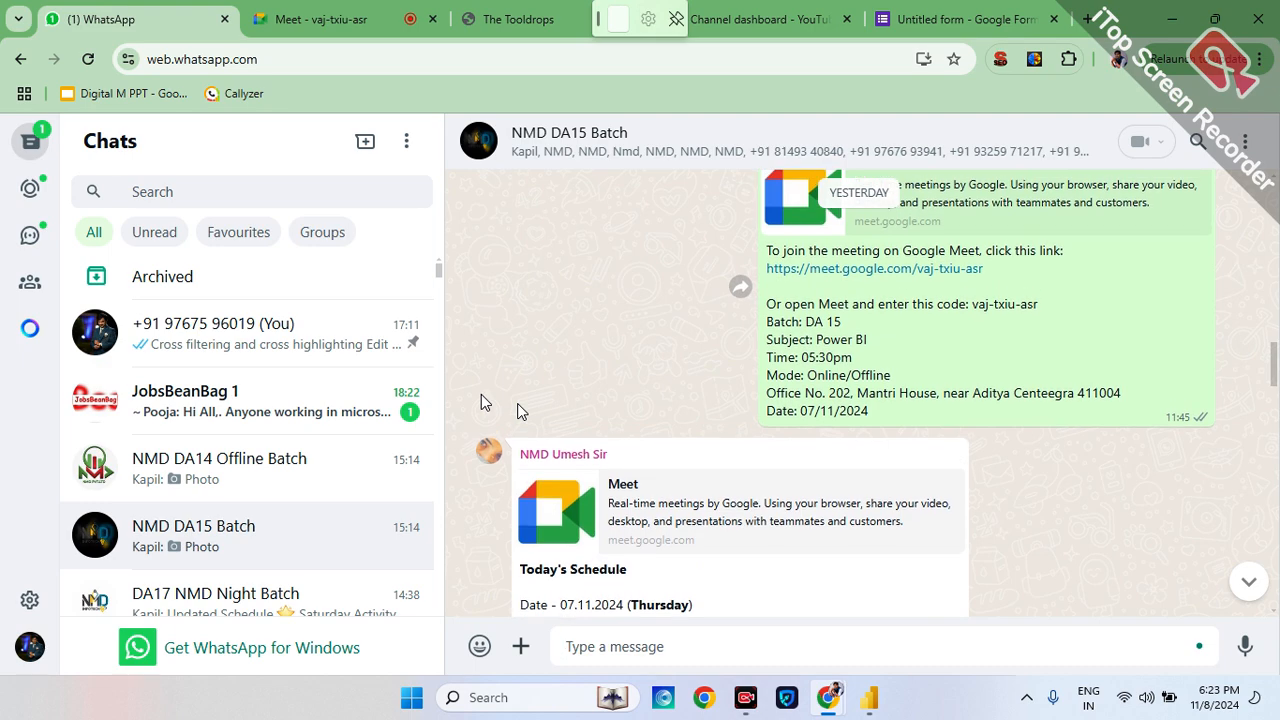
scroll(481, 401, up, 6)
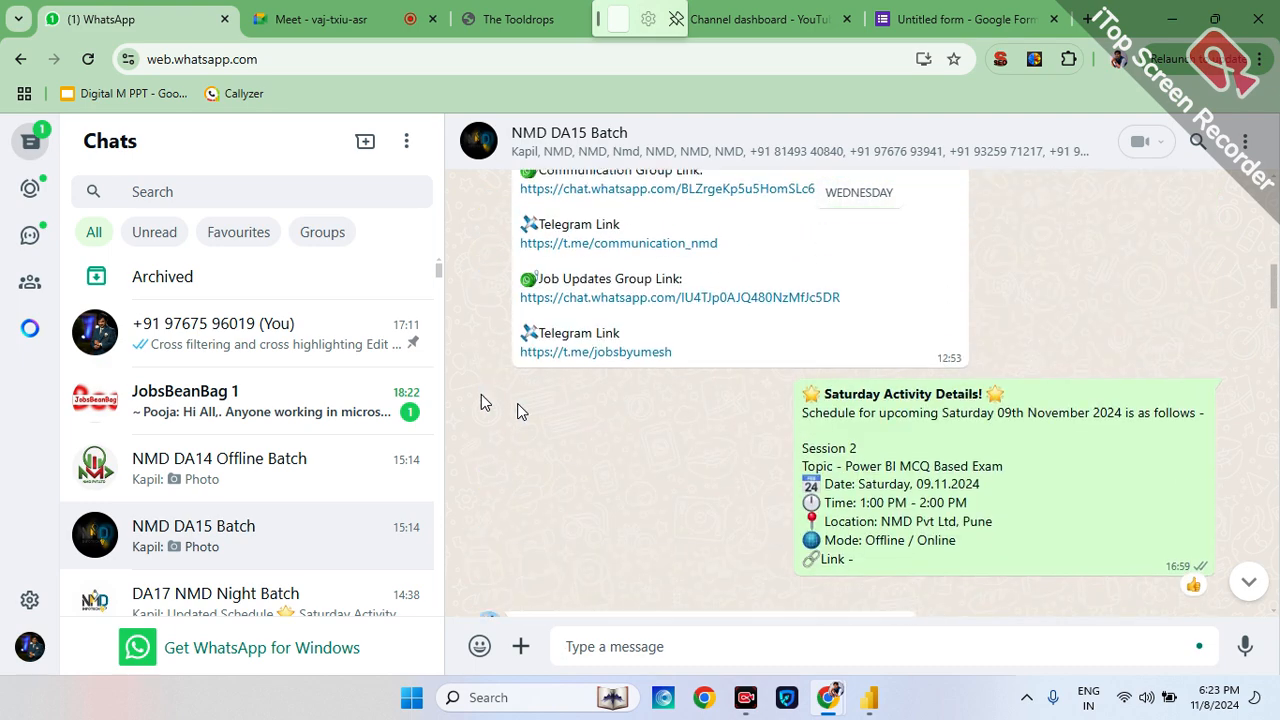
scroll(481, 401, up, 6)
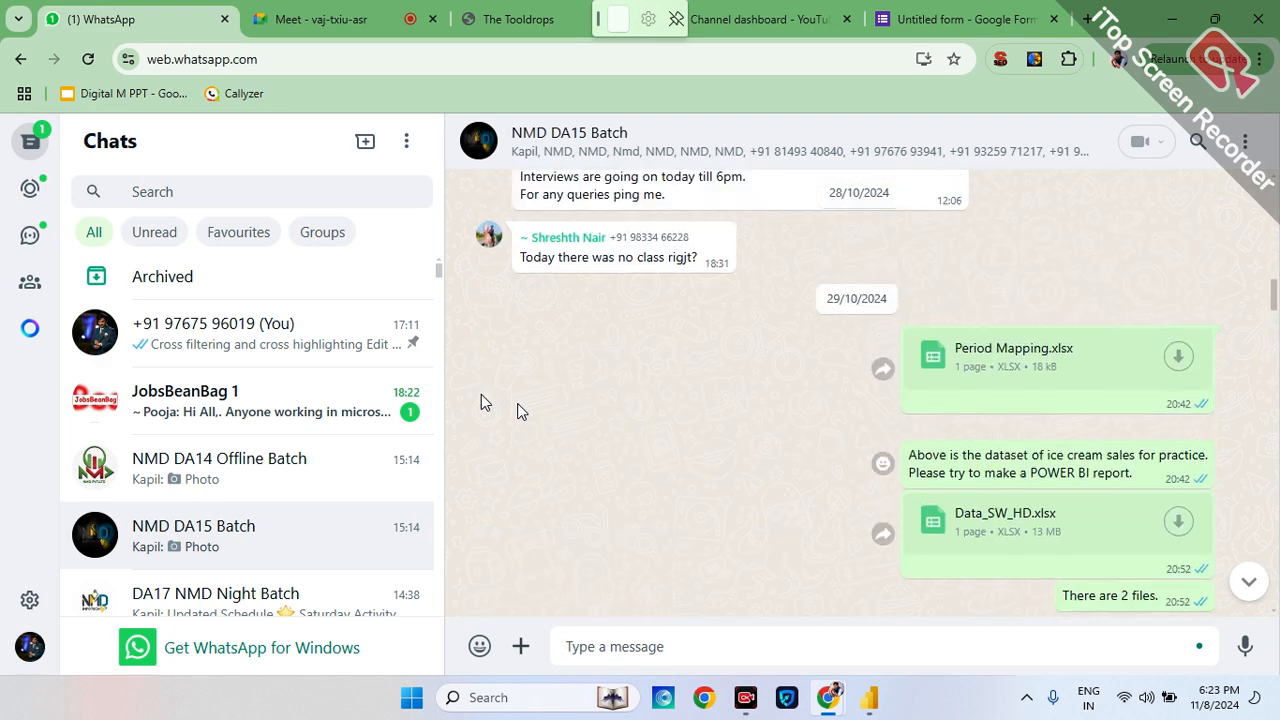
- Download Data_SW_HD.xlsx and Period Mapping.xlsx from the NMD DA15 Batch chat, and open the unread JobsBeanBag 1 chat
scroll(481, 401, up, 3)
scroll(481, 401, down, 3)
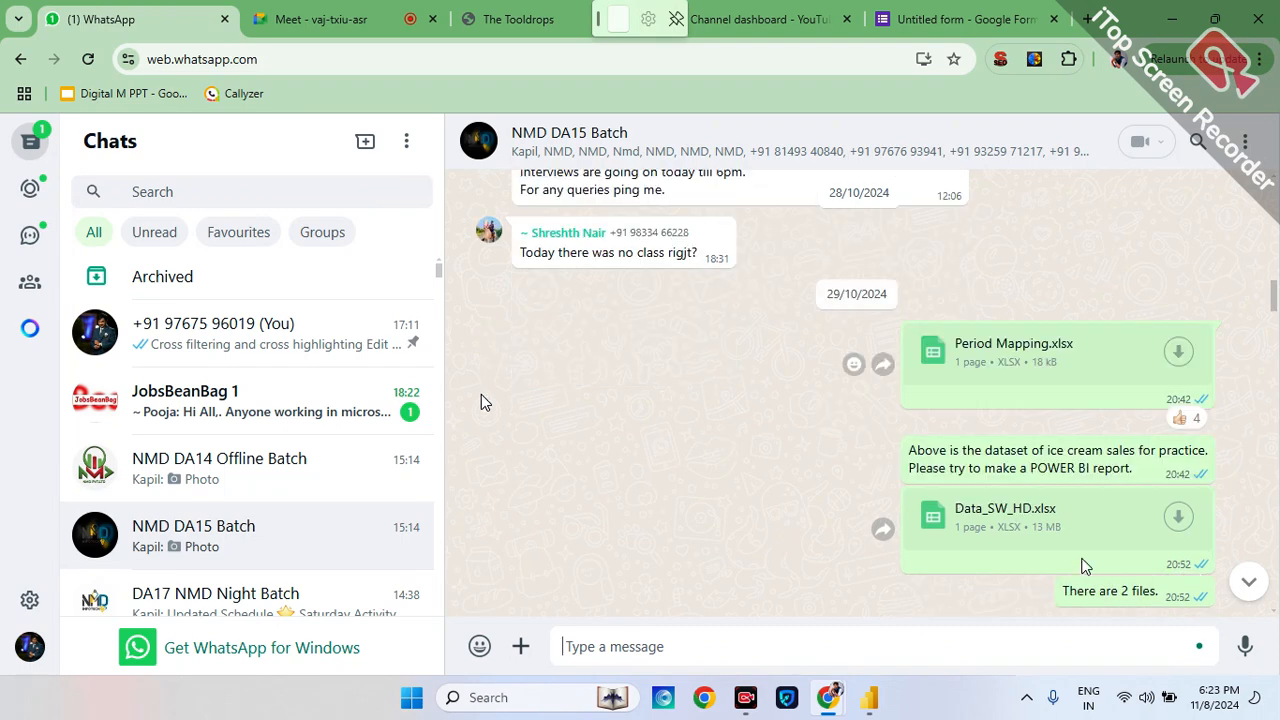
click(1177, 518)
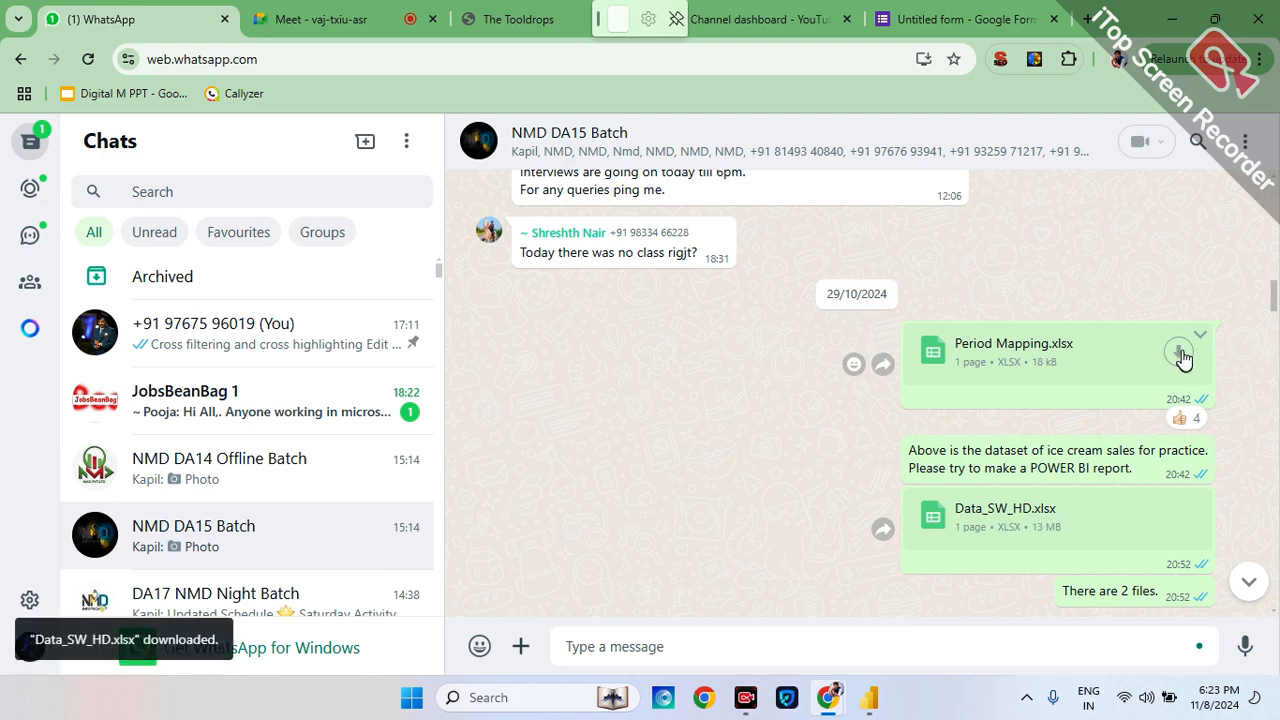
click(1180, 354)
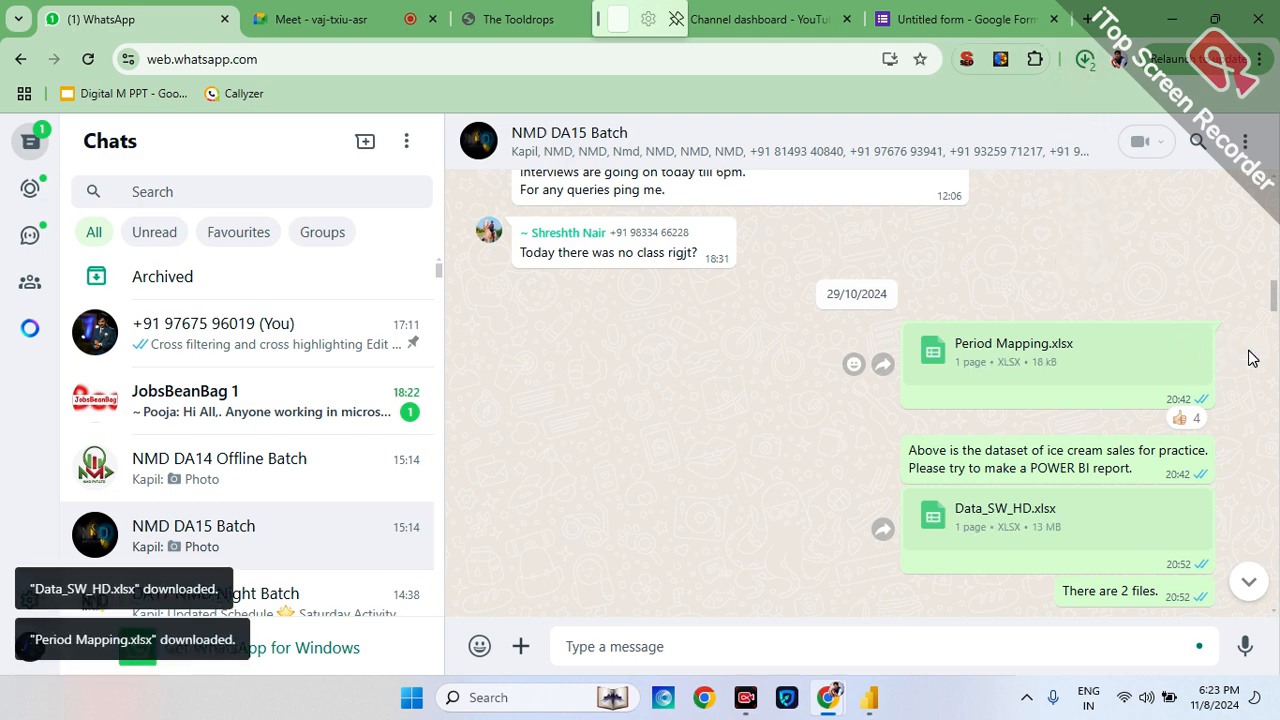
click(345, 403)
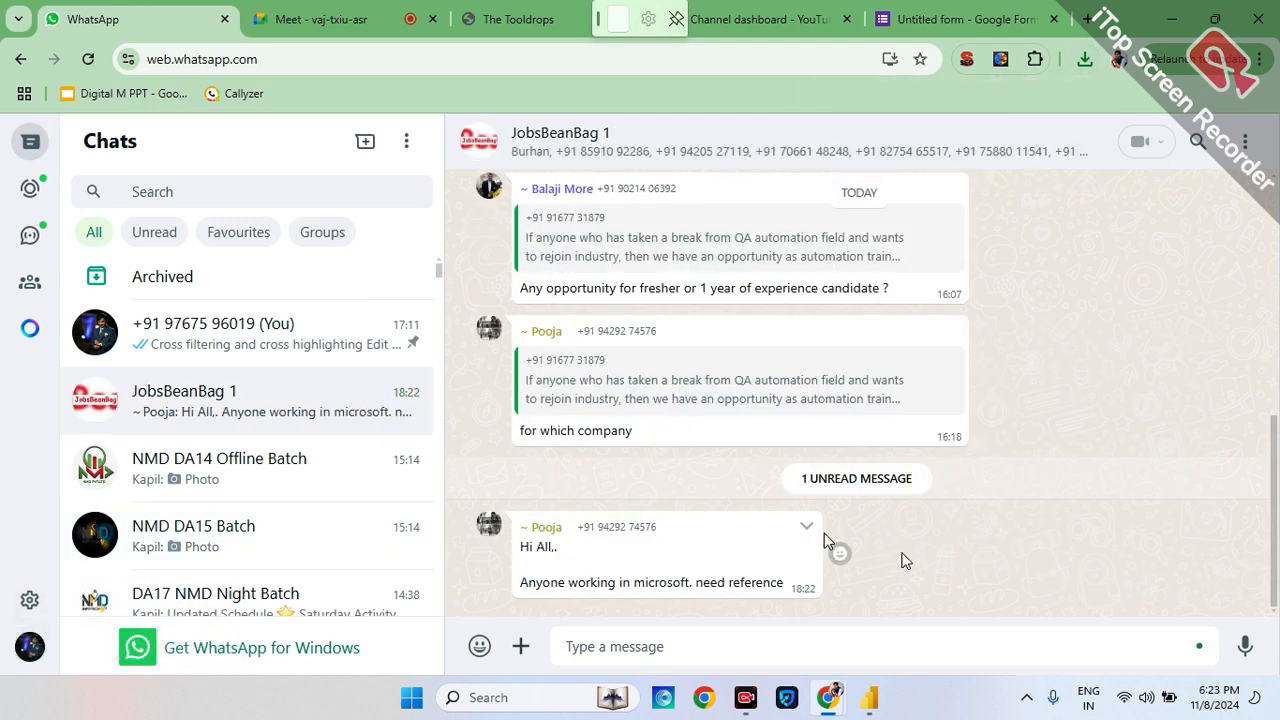
- Go to the desktop and open the Downloads folder through This PC to find the two downloaded workbooks
key(super+d)
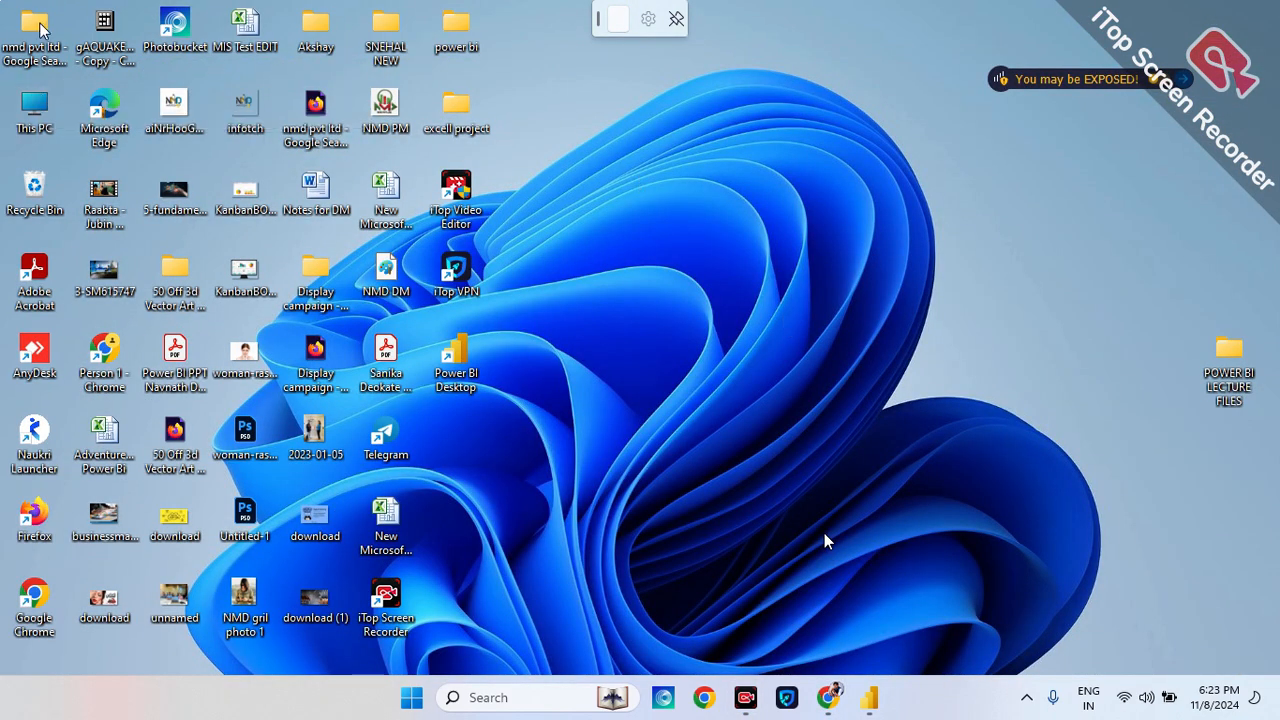
double_click(32, 108)
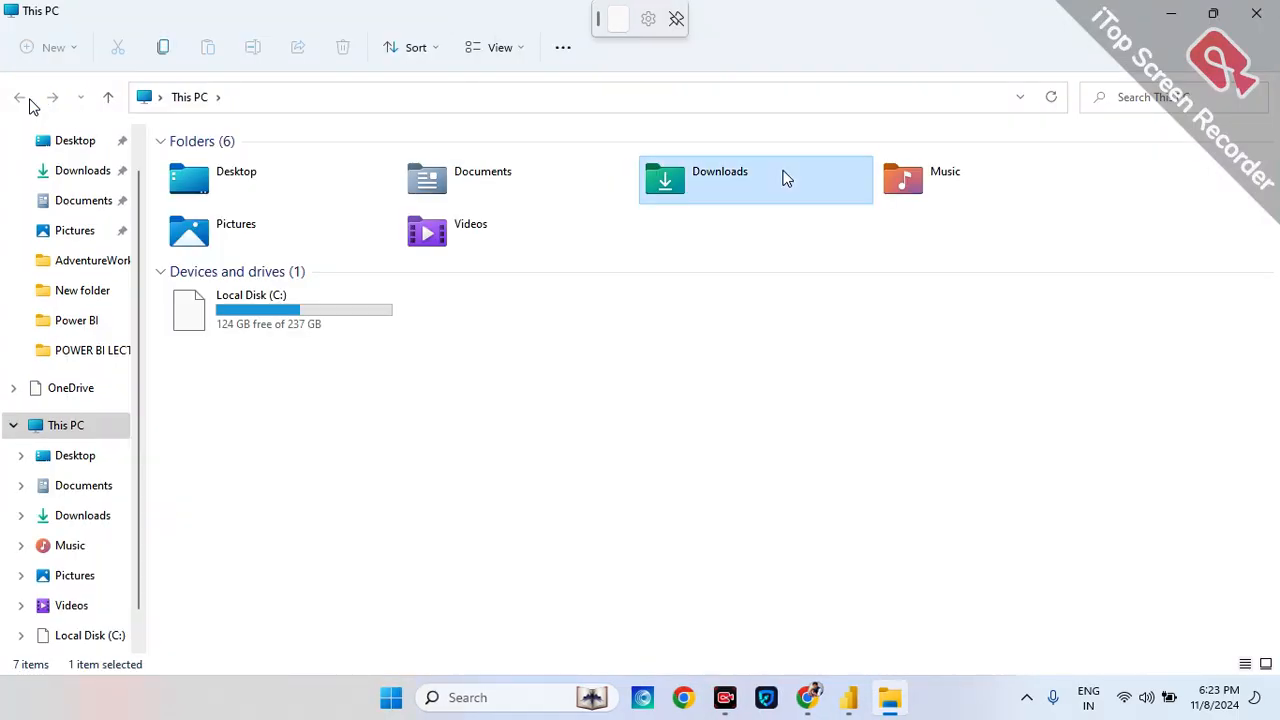
double_click(790, 178)
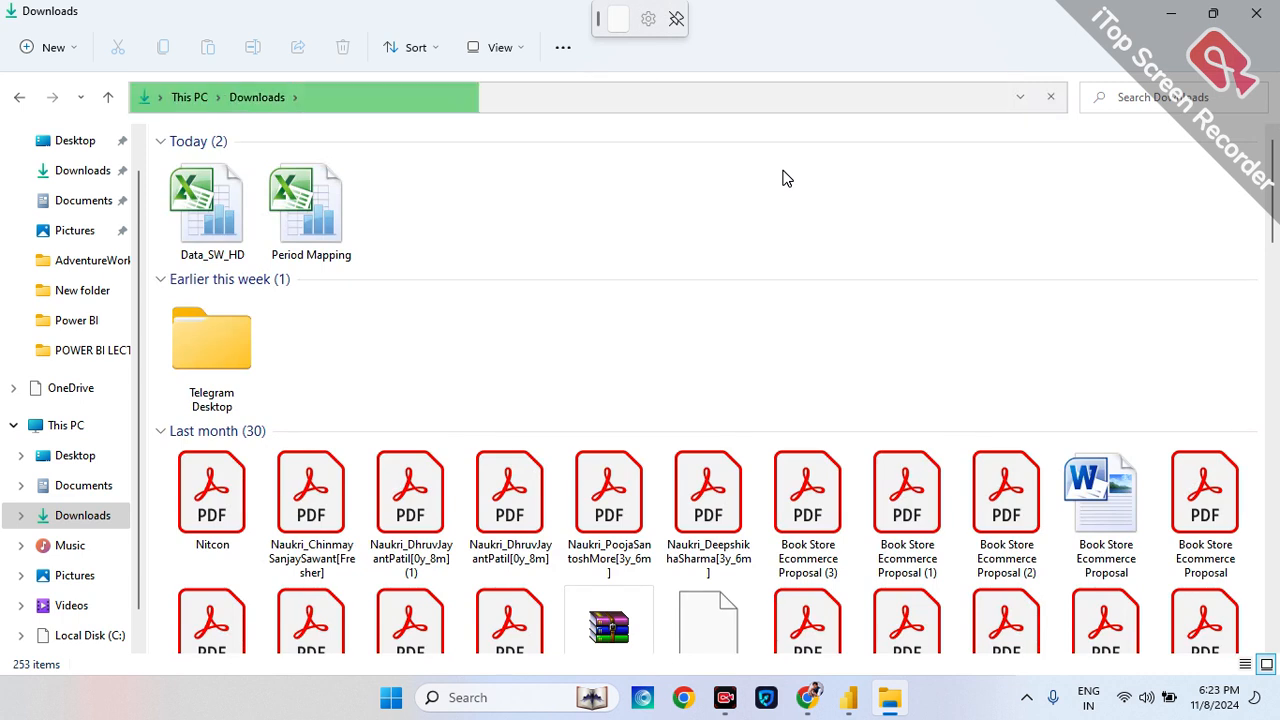
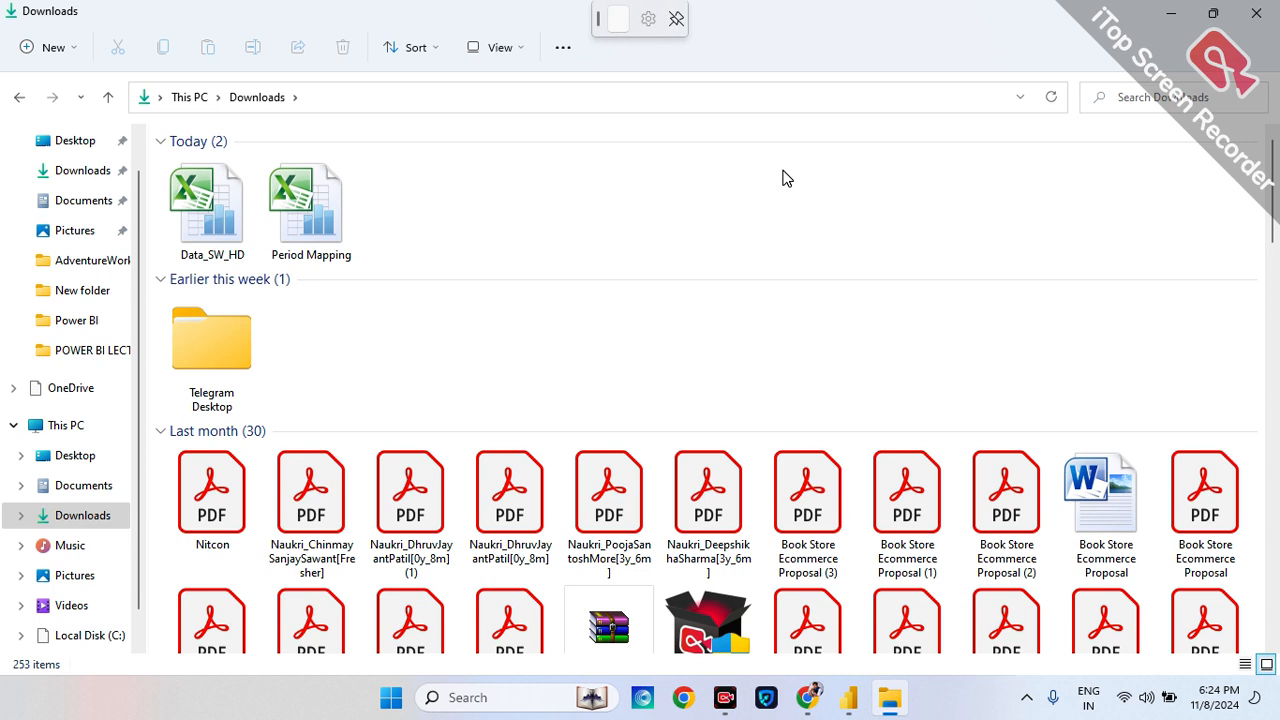
- Open the Data_SW_HD workbook in Excel with editing enabled, dismiss the Office activation wizard and minimize the window
double_click(195, 213)
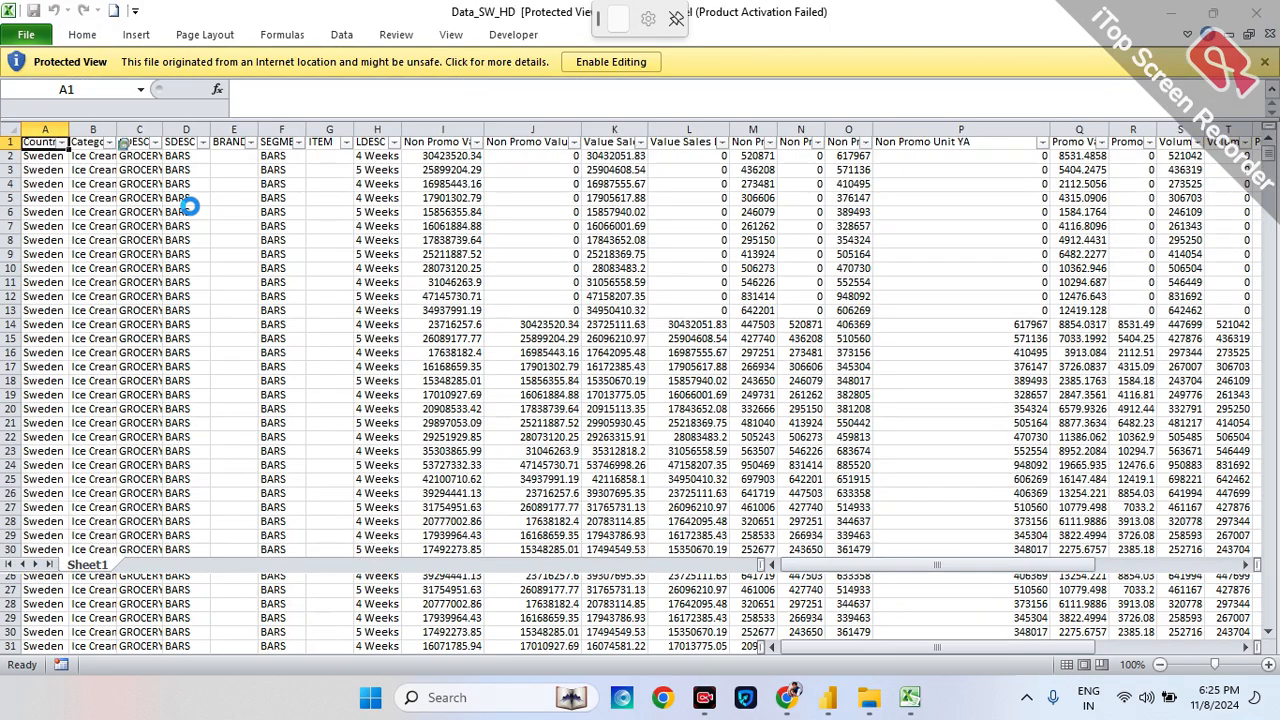
click(610, 64)
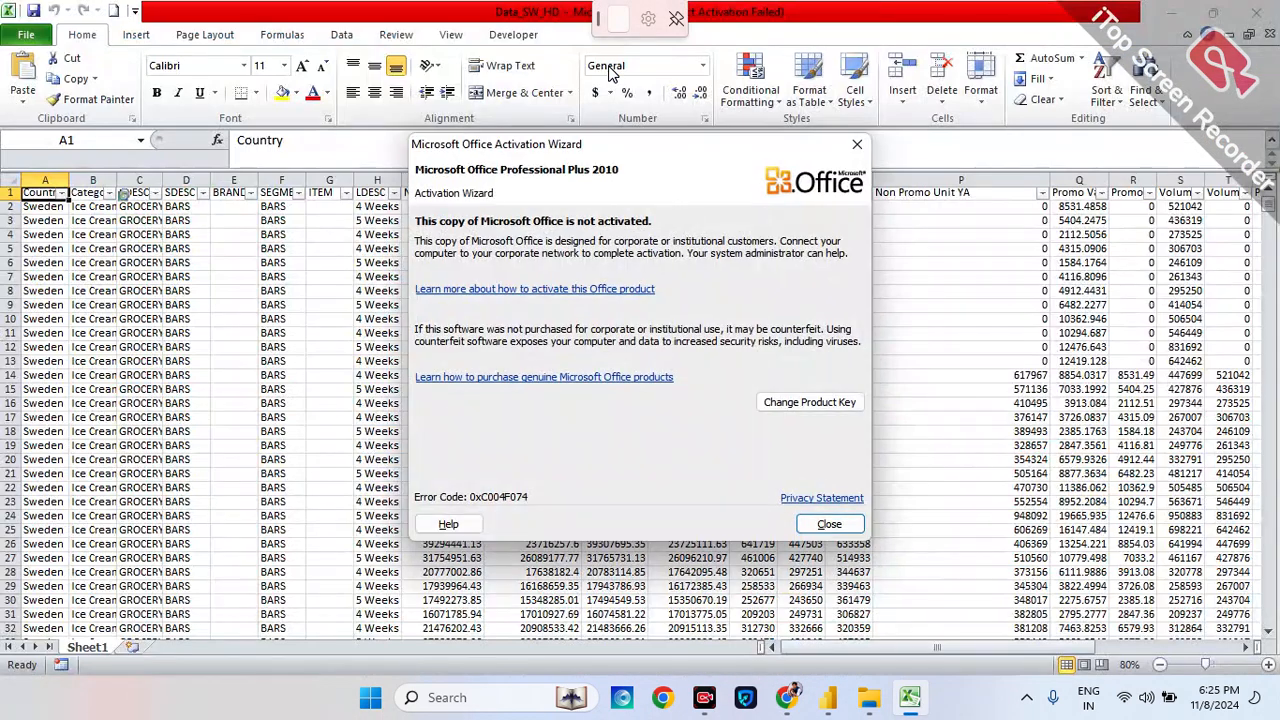
click(826, 523)
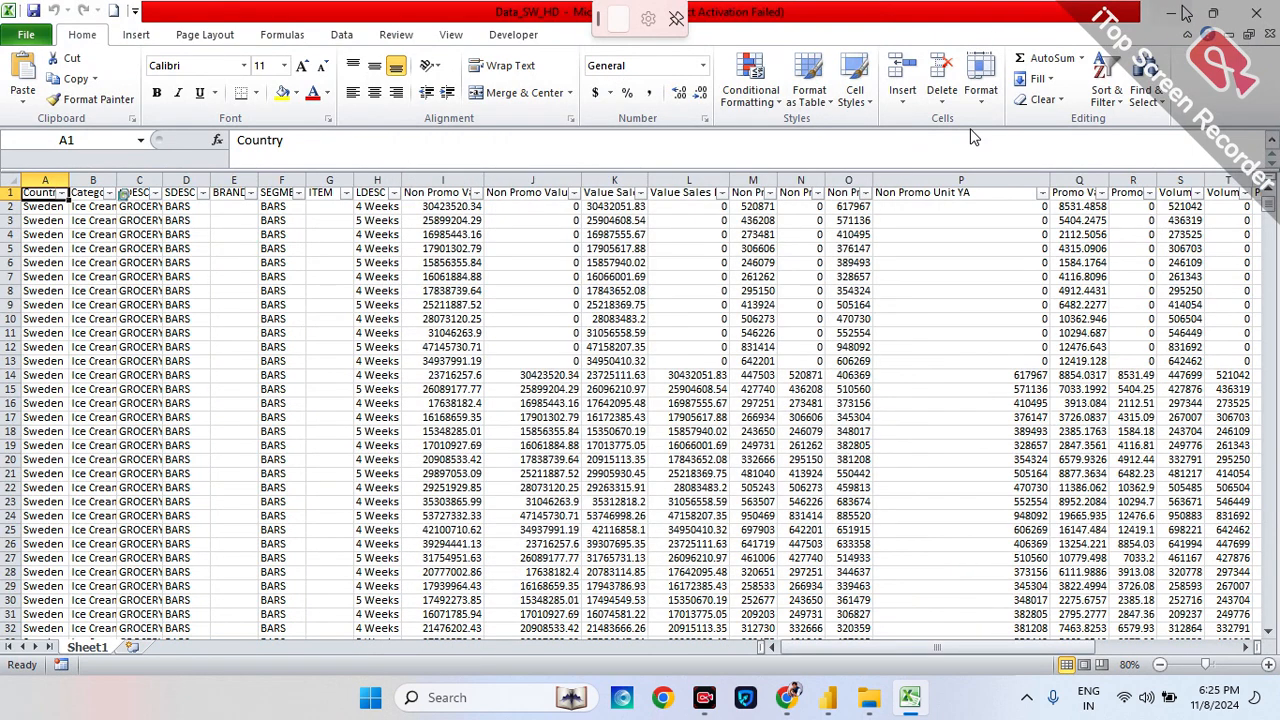
click(1174, 16)
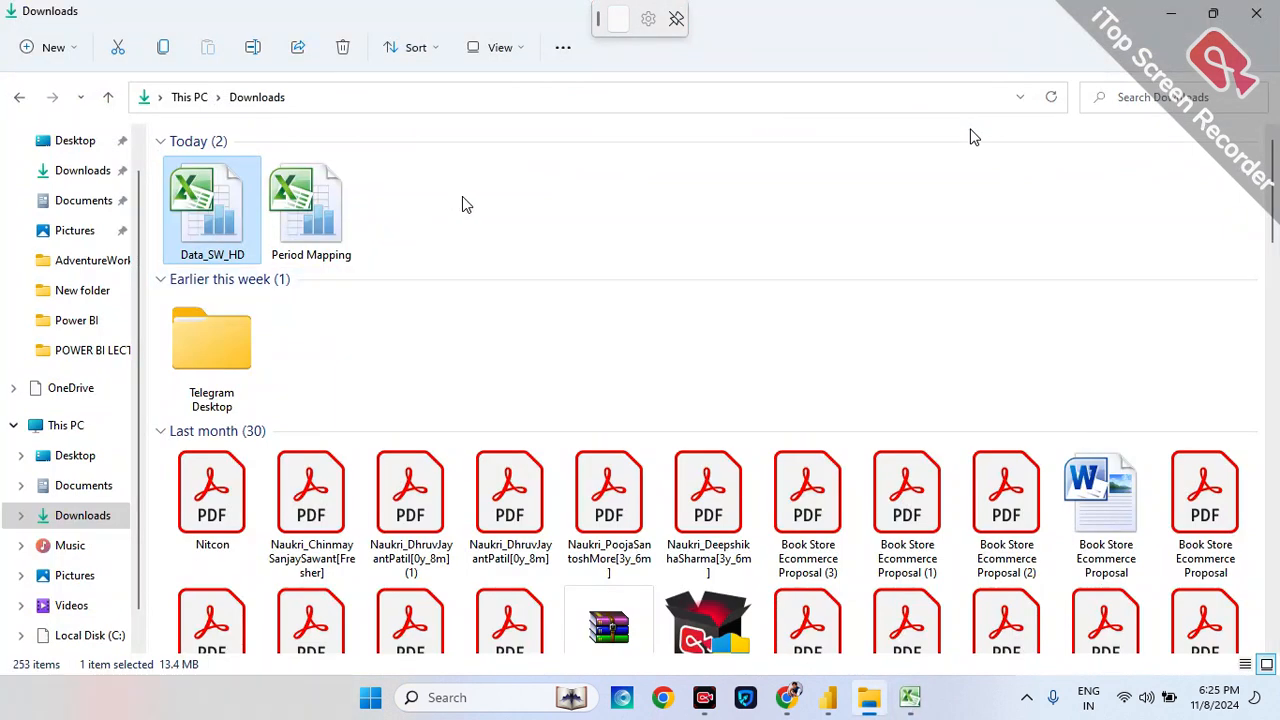
- Open the Period Mapping workbook from Downloads with editing enabled, look over its period table and minimize it
click(355, 208)
double_click(311, 215)
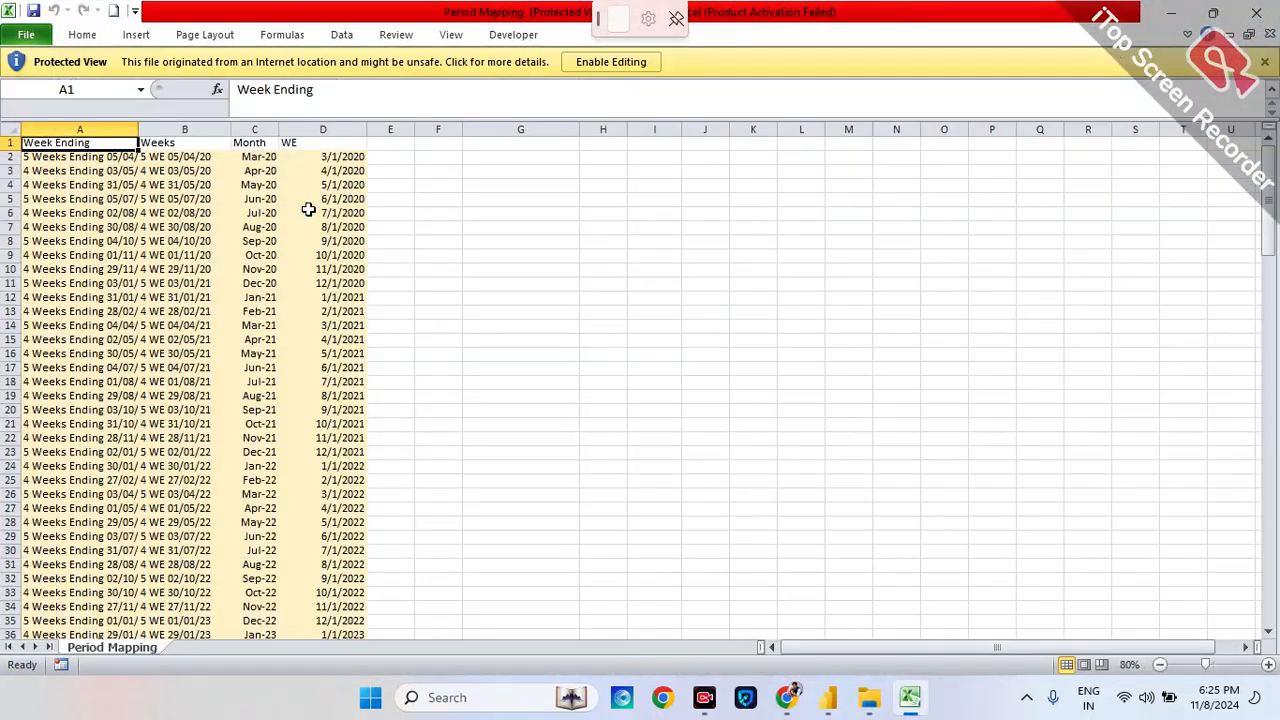
click(622, 64)
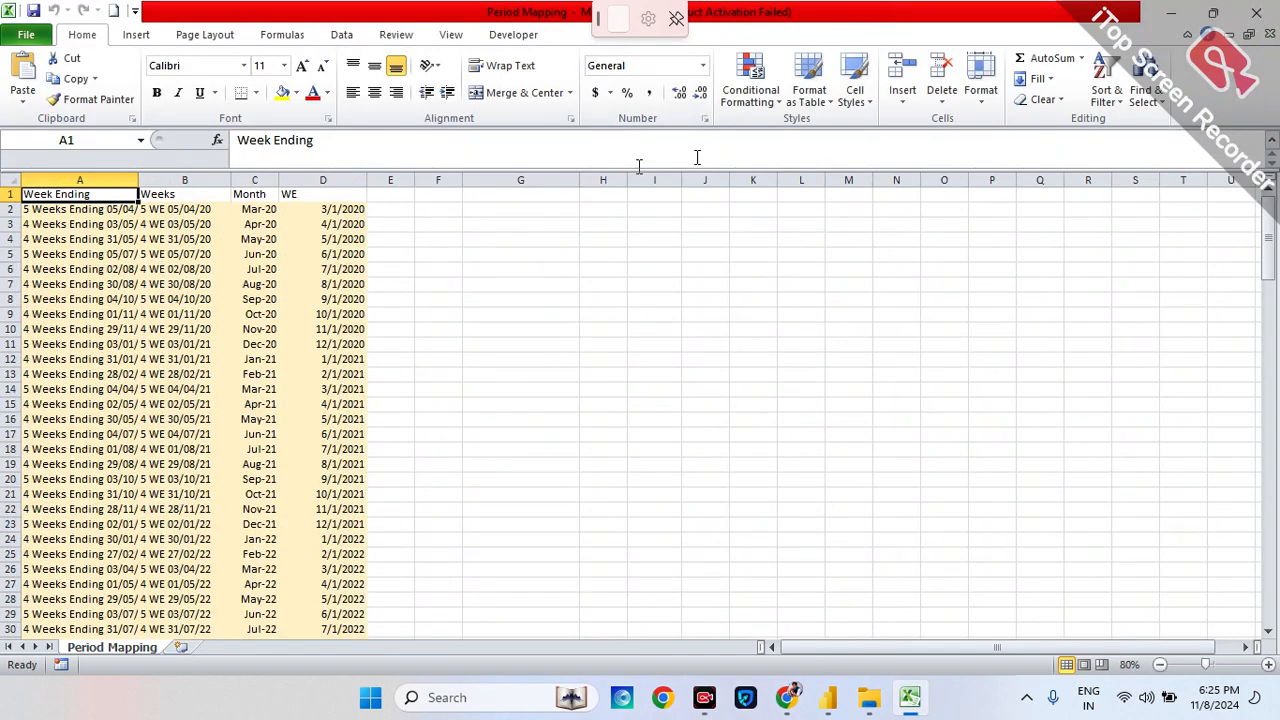
click(1169, 12)
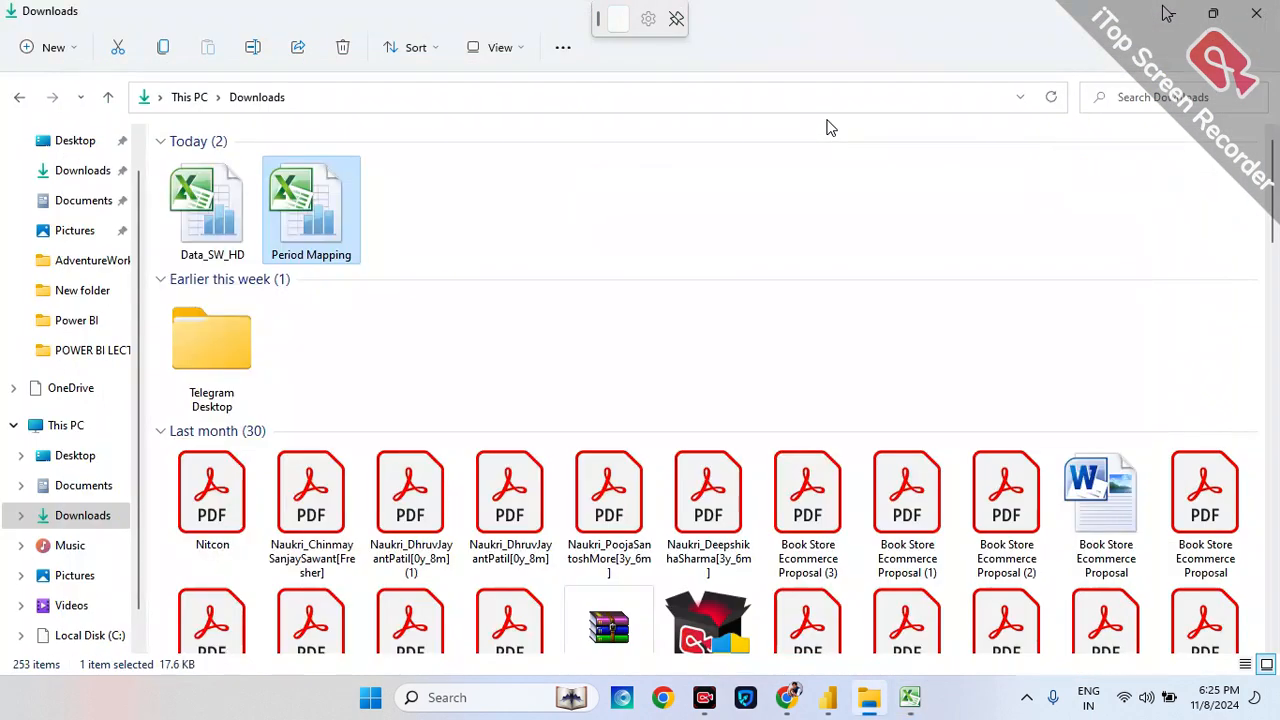
click(687, 190)
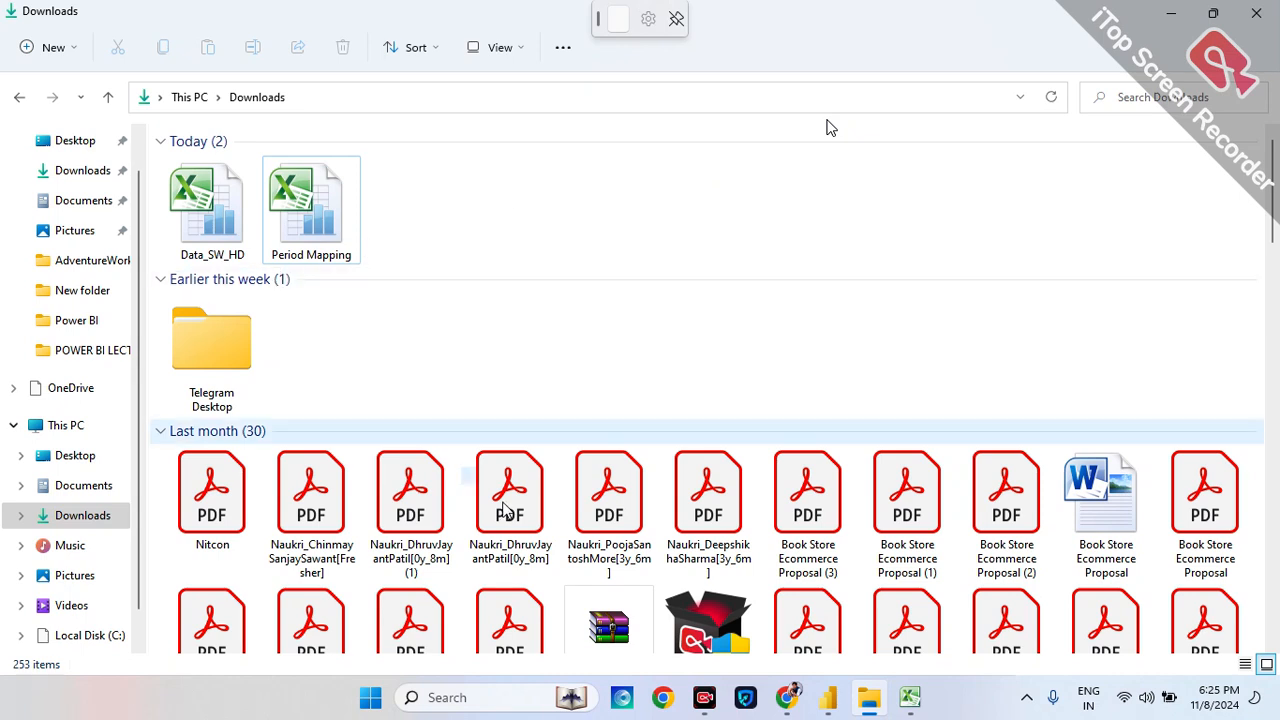
mouse_move(909, 700)
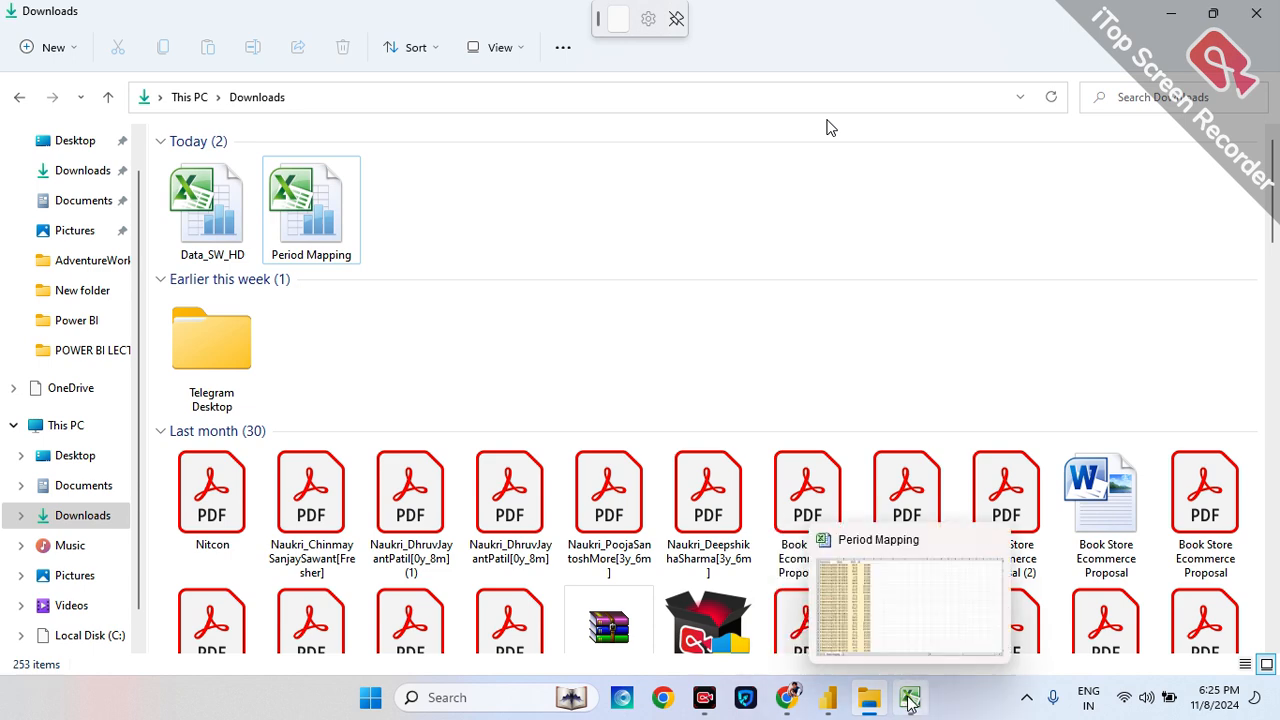
click(920, 617)
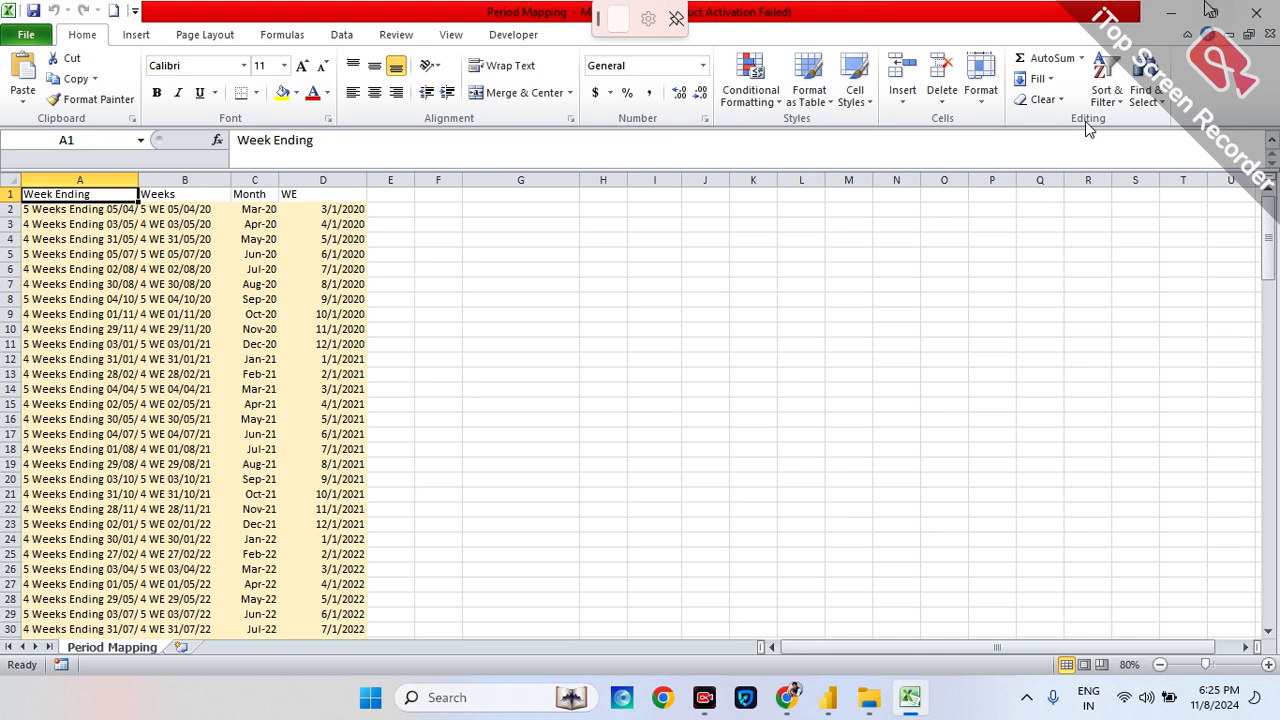
click(1172, 13)
- Bring up the Data_SW_HD workbook and autofit the width of all columns on Sheet1
double_click(210, 212)
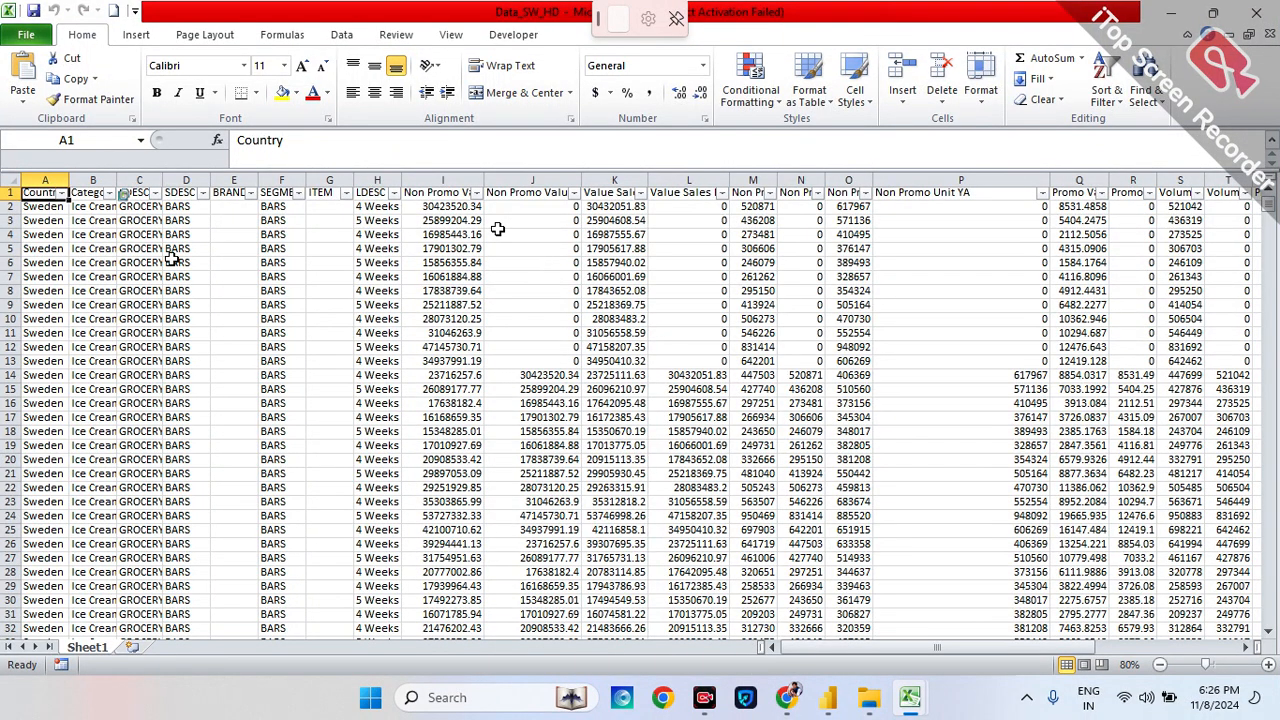
click(12, 184)
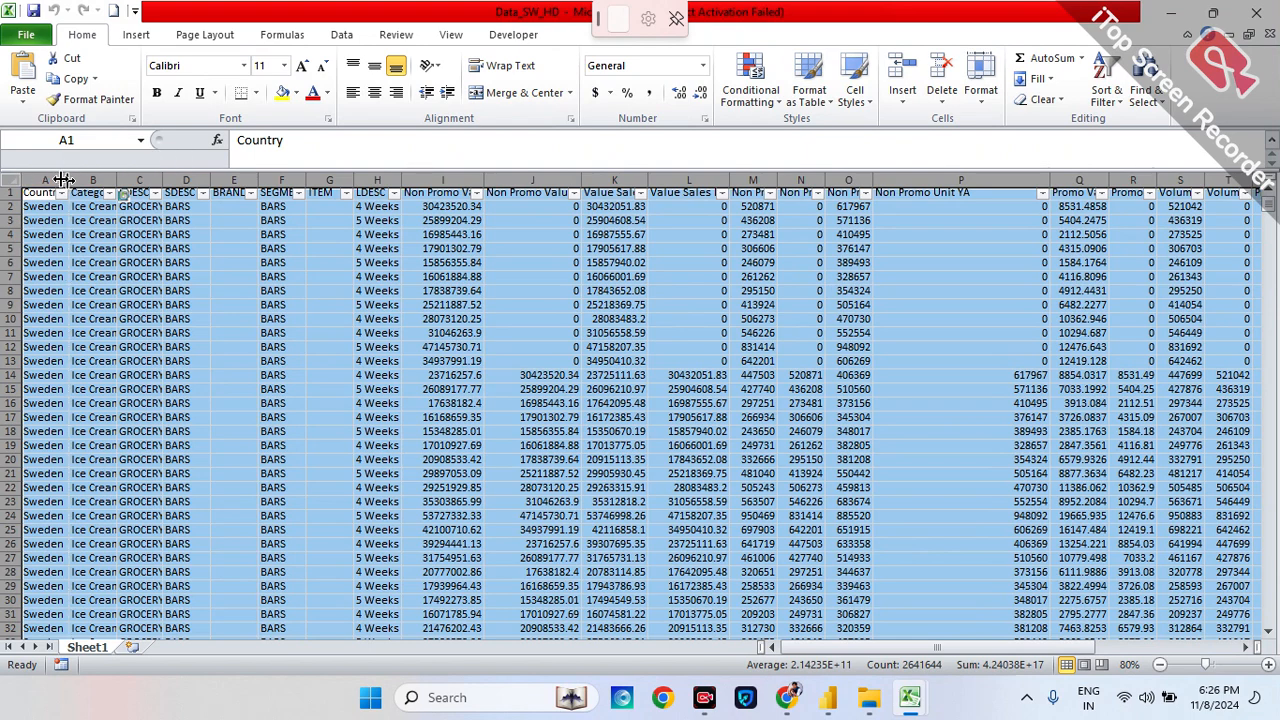
double_click(63, 179)
click(260, 297)
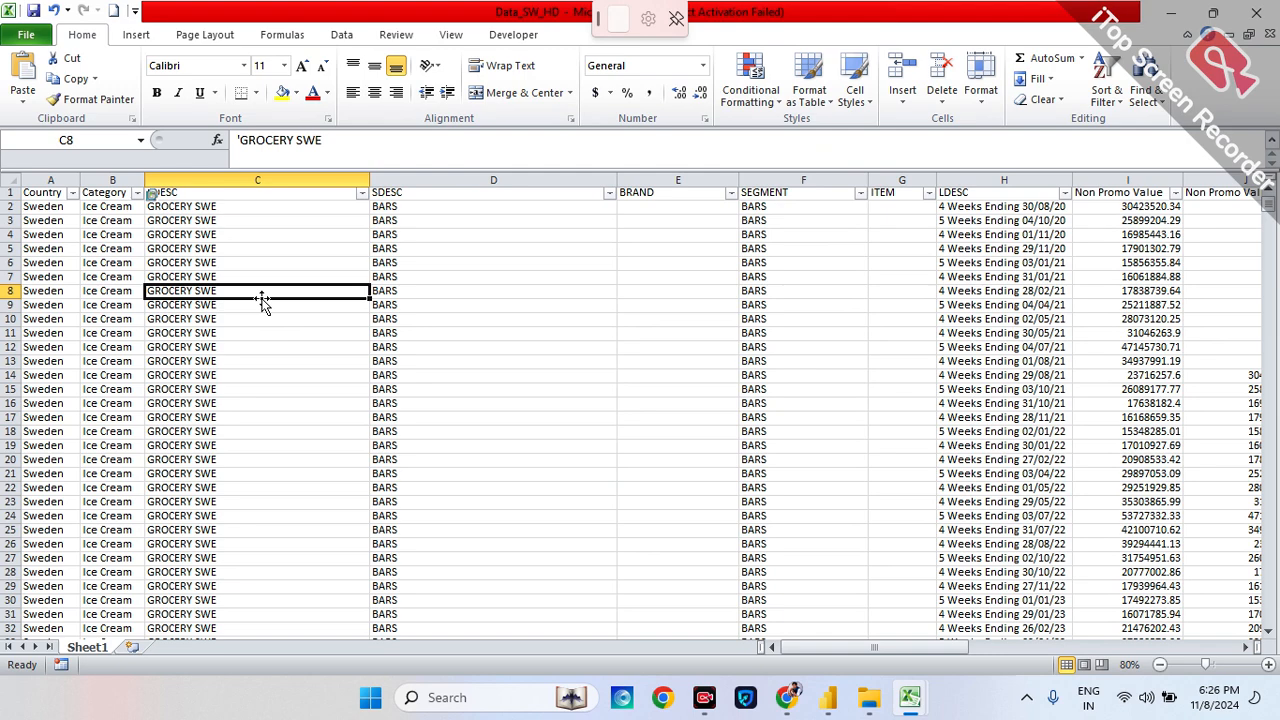
- Look across the Sheet1 columns of Data_SW_HD from Country to TDP and return to the first column
scroll(825, 316, right, 5)
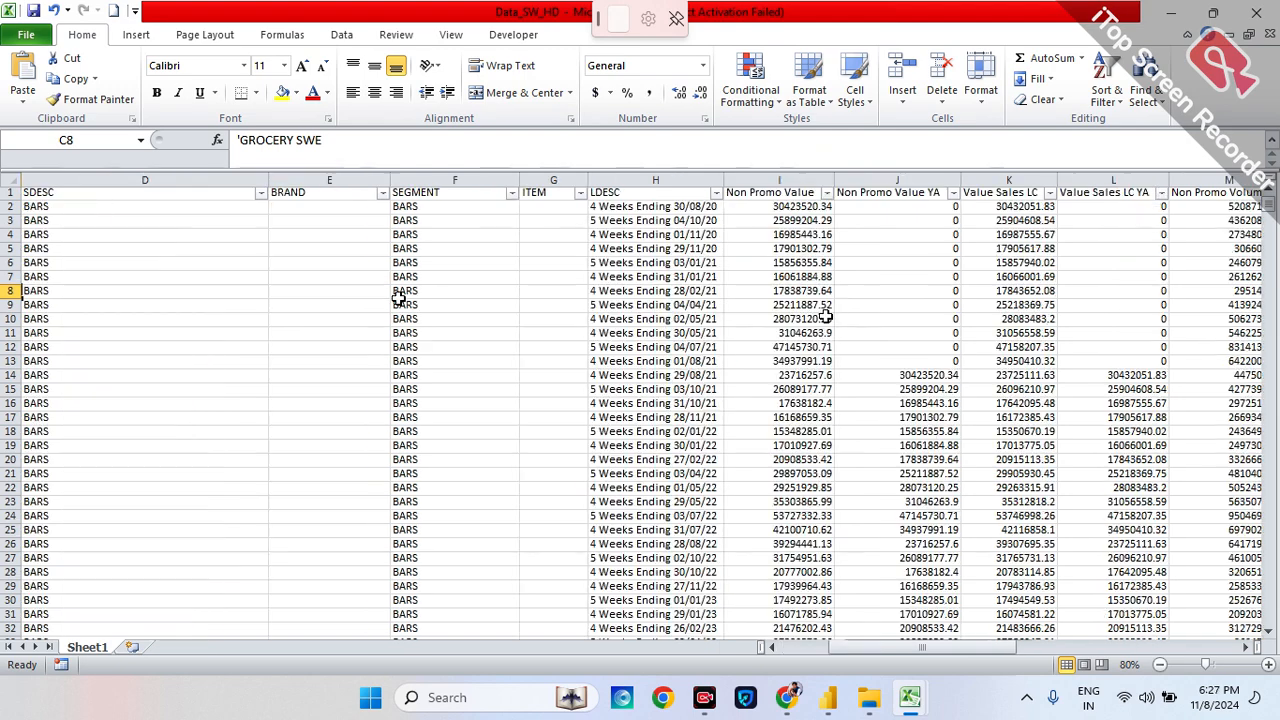
scroll(825, 316, right, 8)
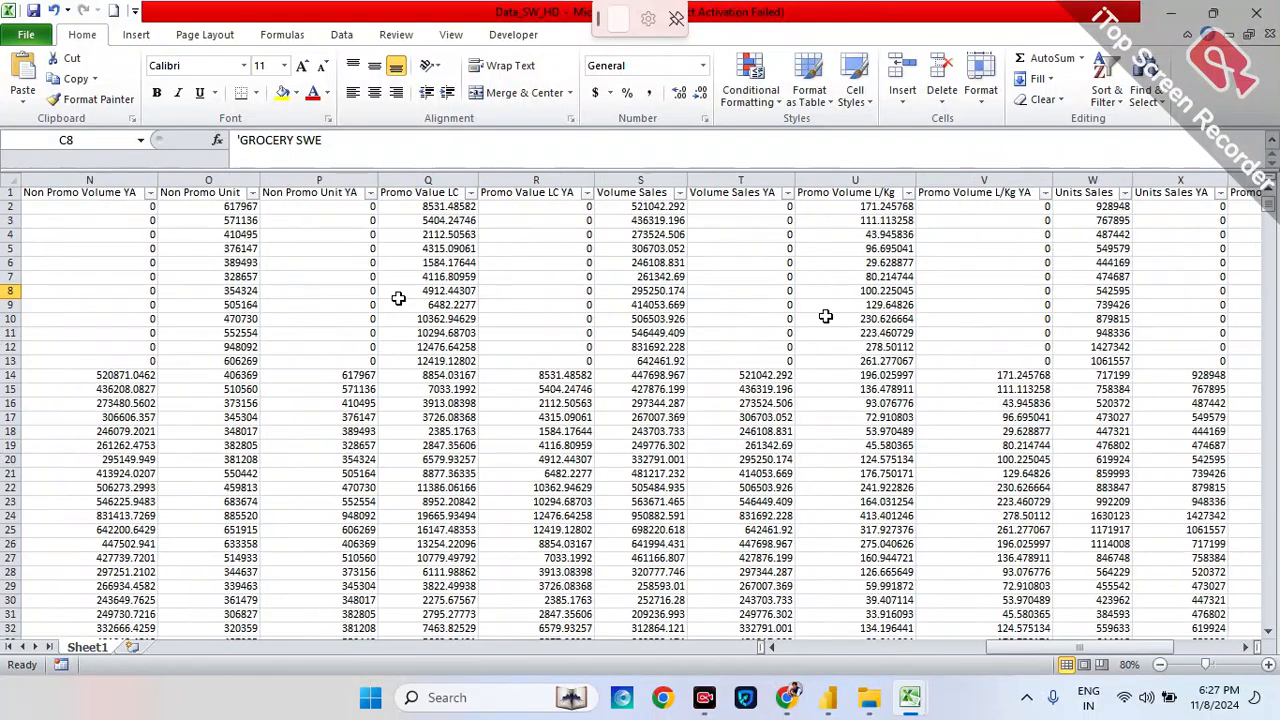
scroll(825, 316, right, 1)
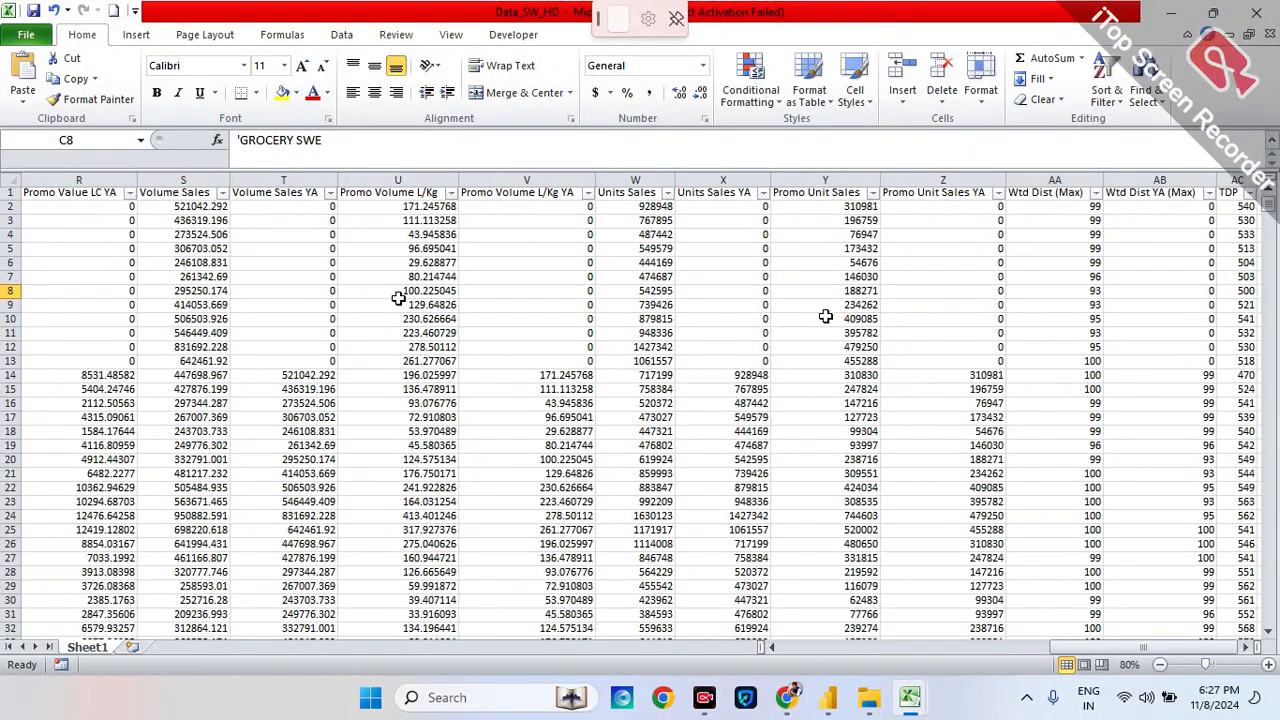
scroll(825, 316, left, 14)
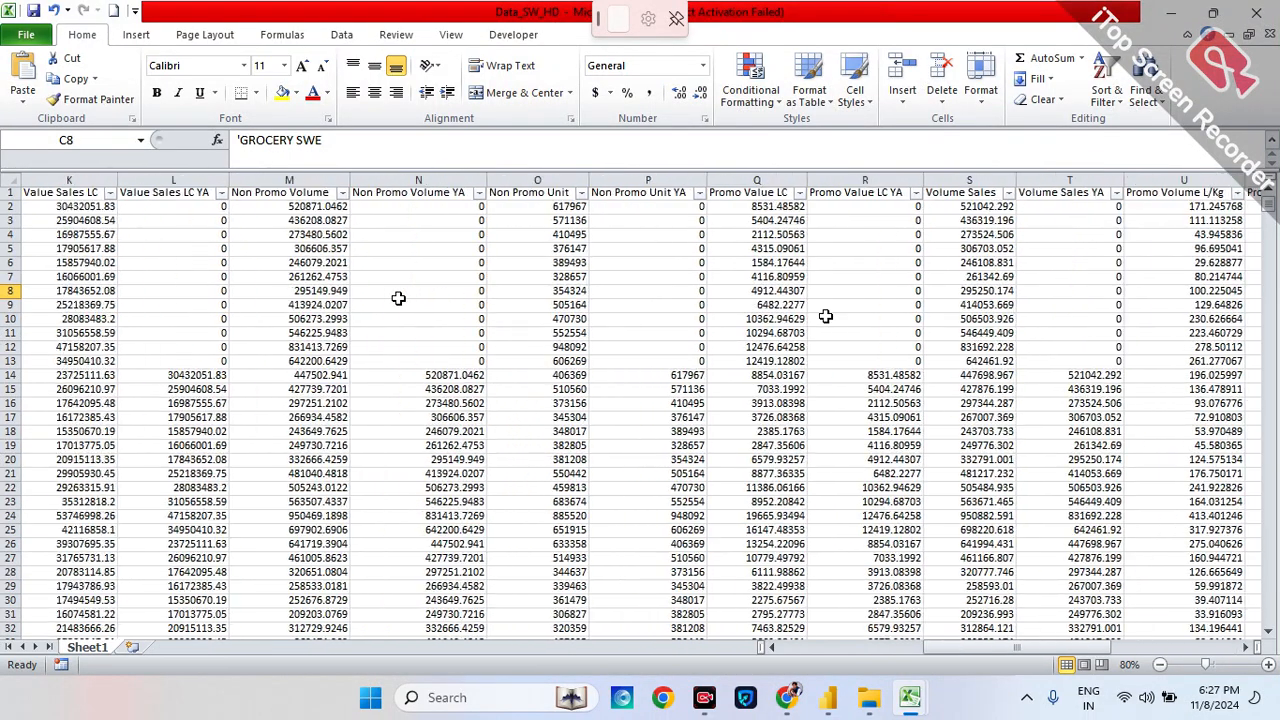
scroll(825, 316, left, 1)
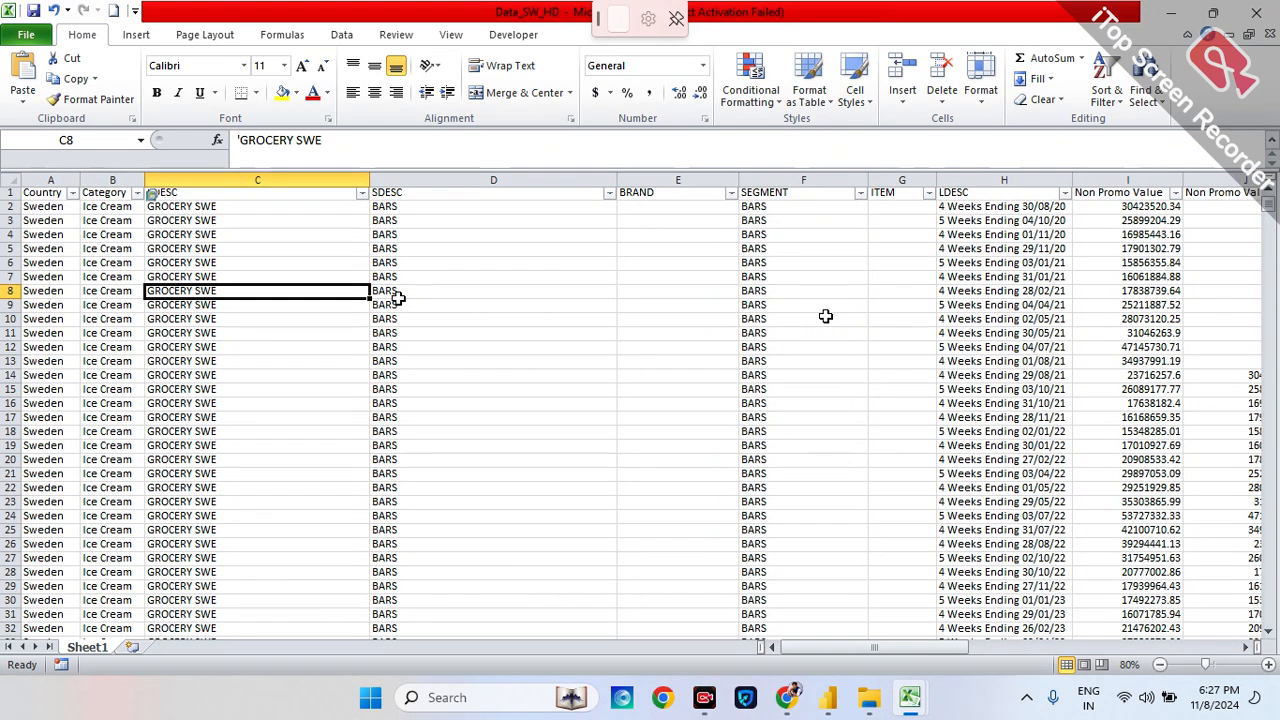
- Review the filter values of the Country, Category and column C headers, leaving each list without applying a filter
click(73, 193)
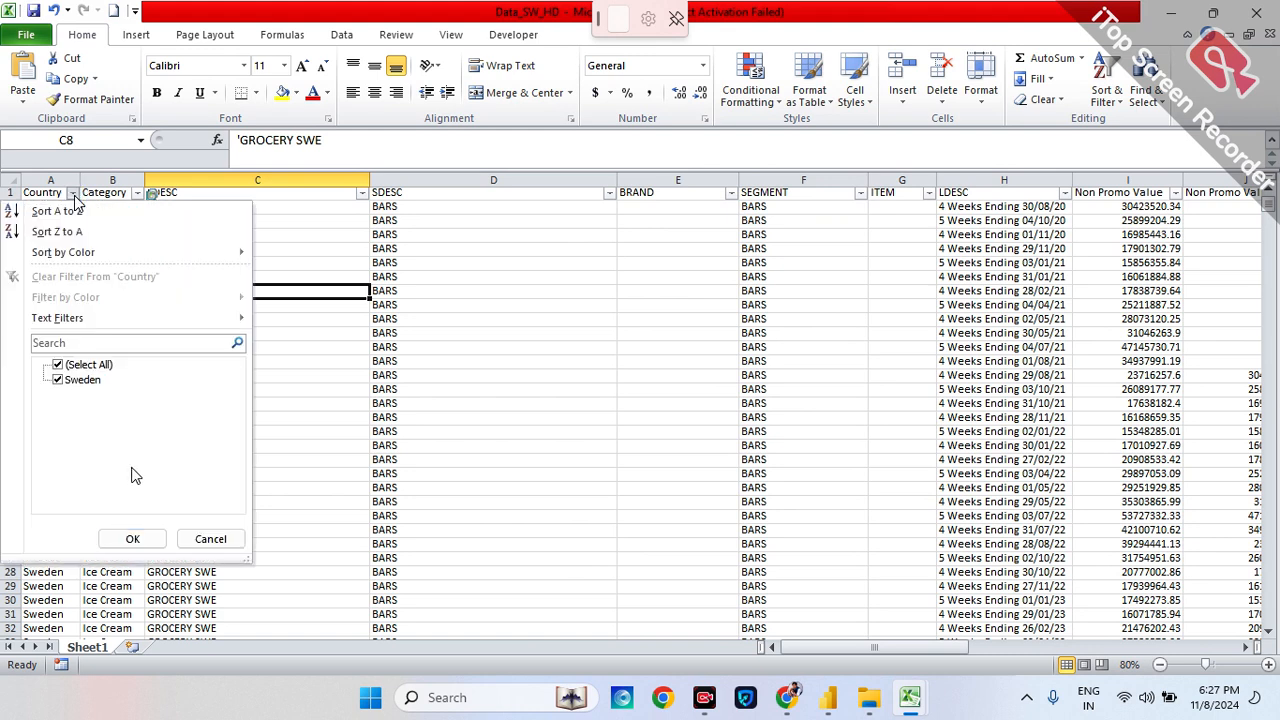
click(211, 539)
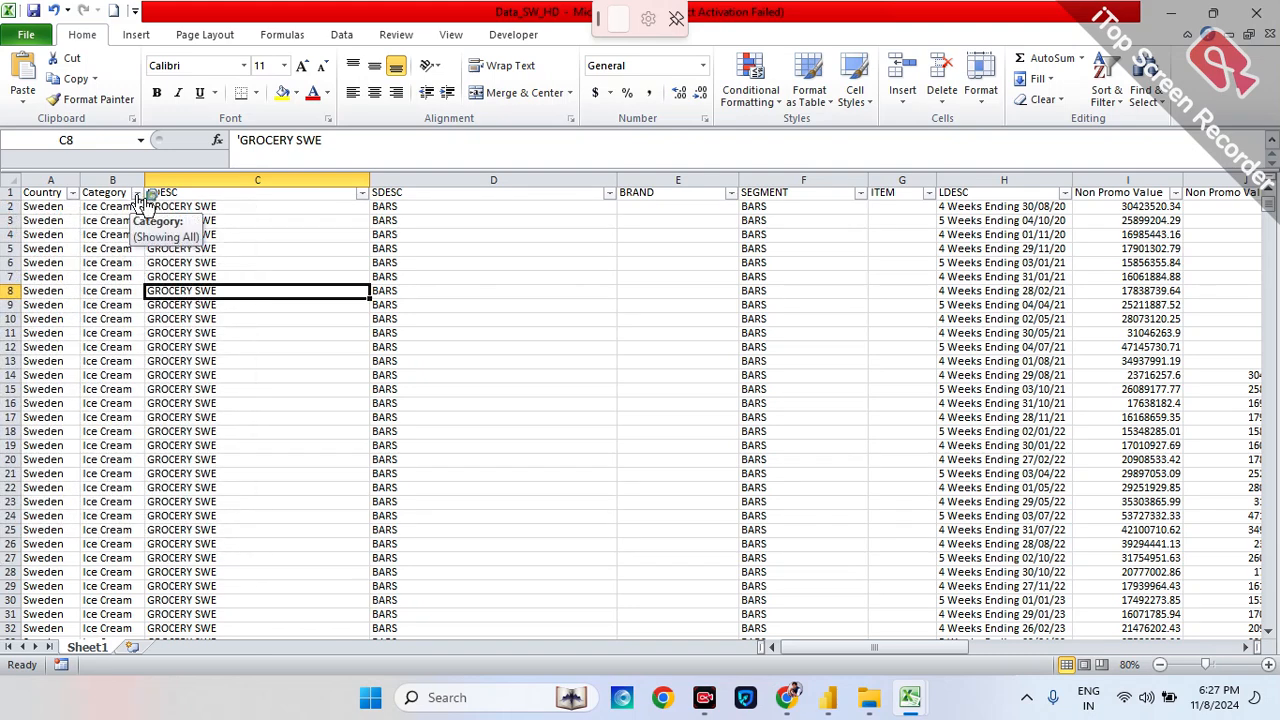
click(137, 194)
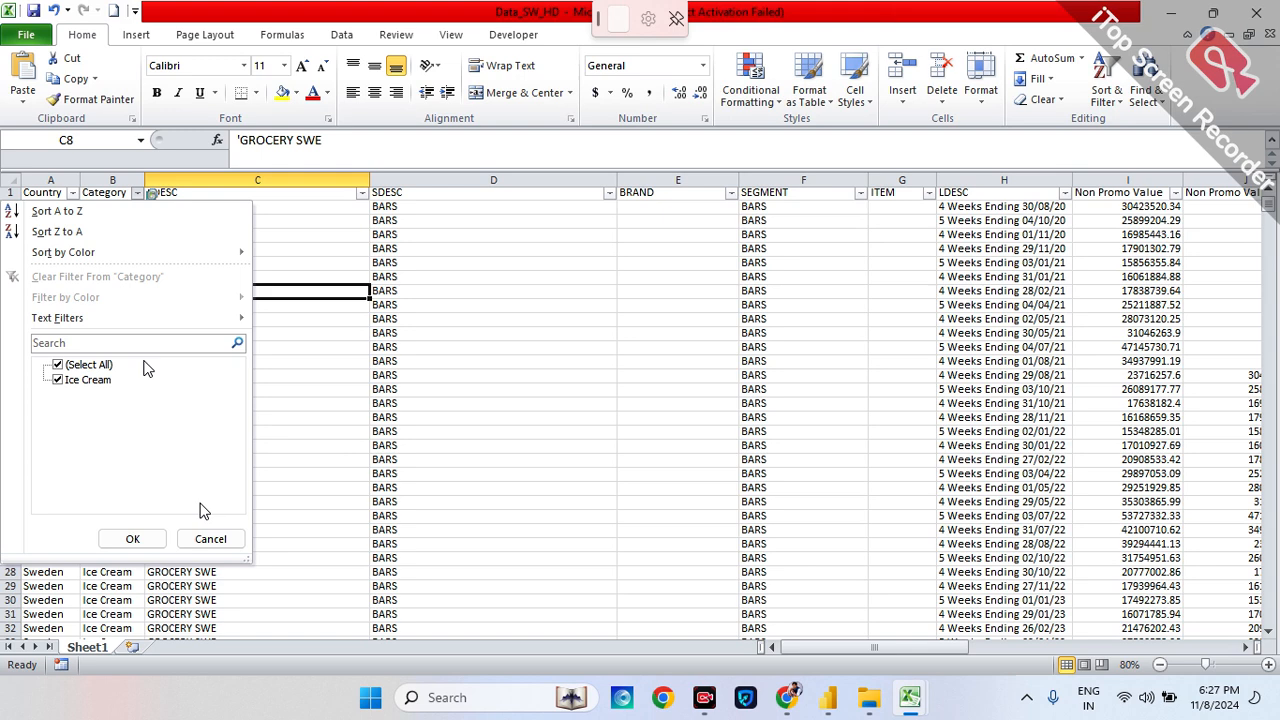
click(211, 539)
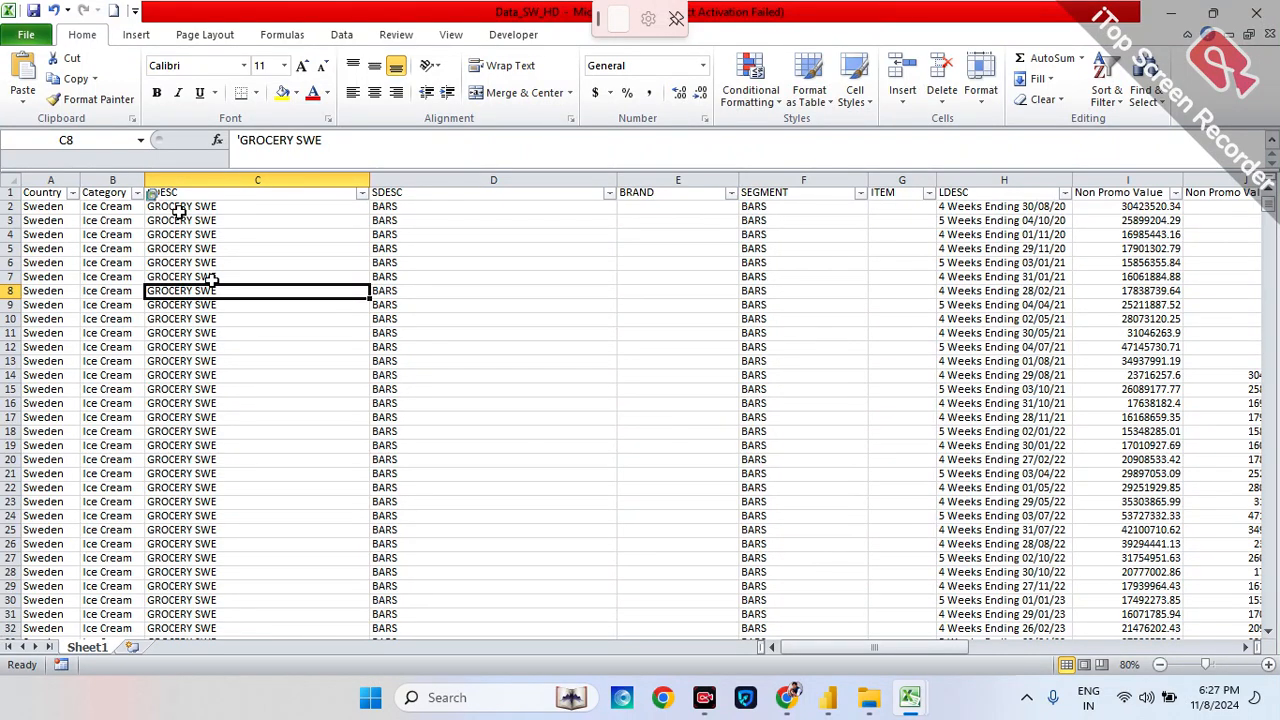
click(362, 194)
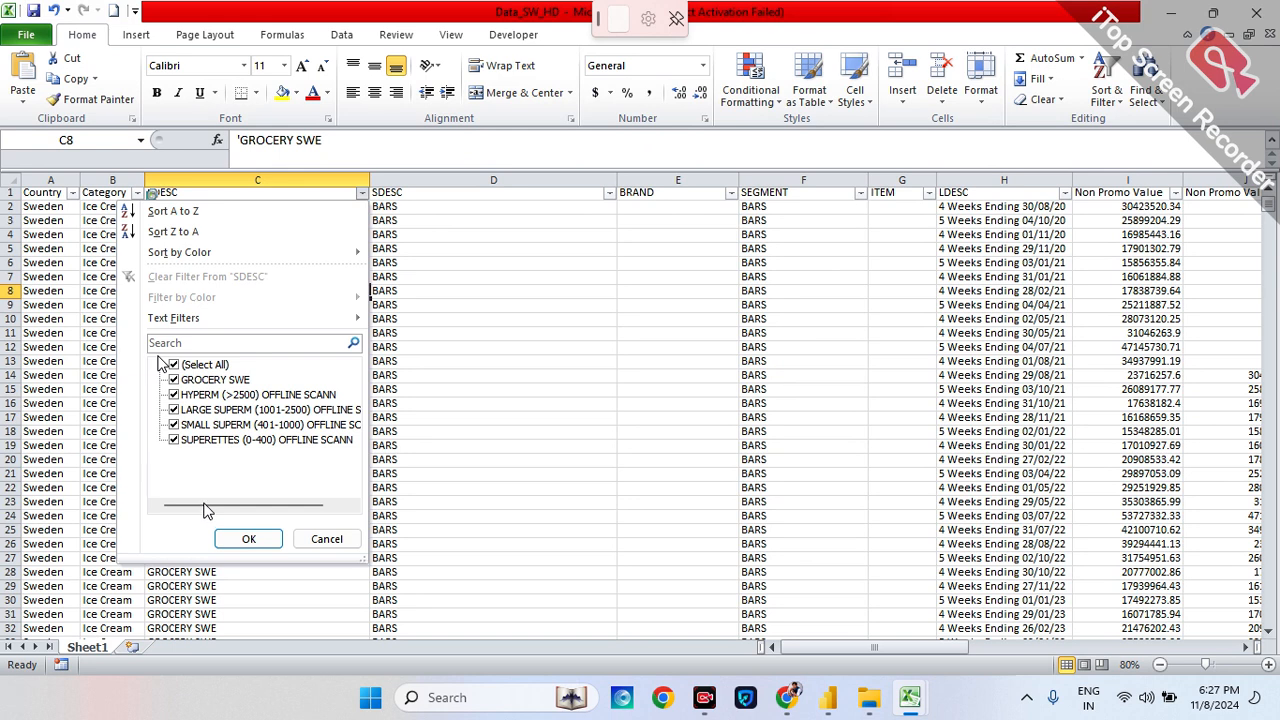
mouse_move(204, 511)
mouse_down()
mouse_move(250, 510)
mouse_move(210, 512)
mouse_up()
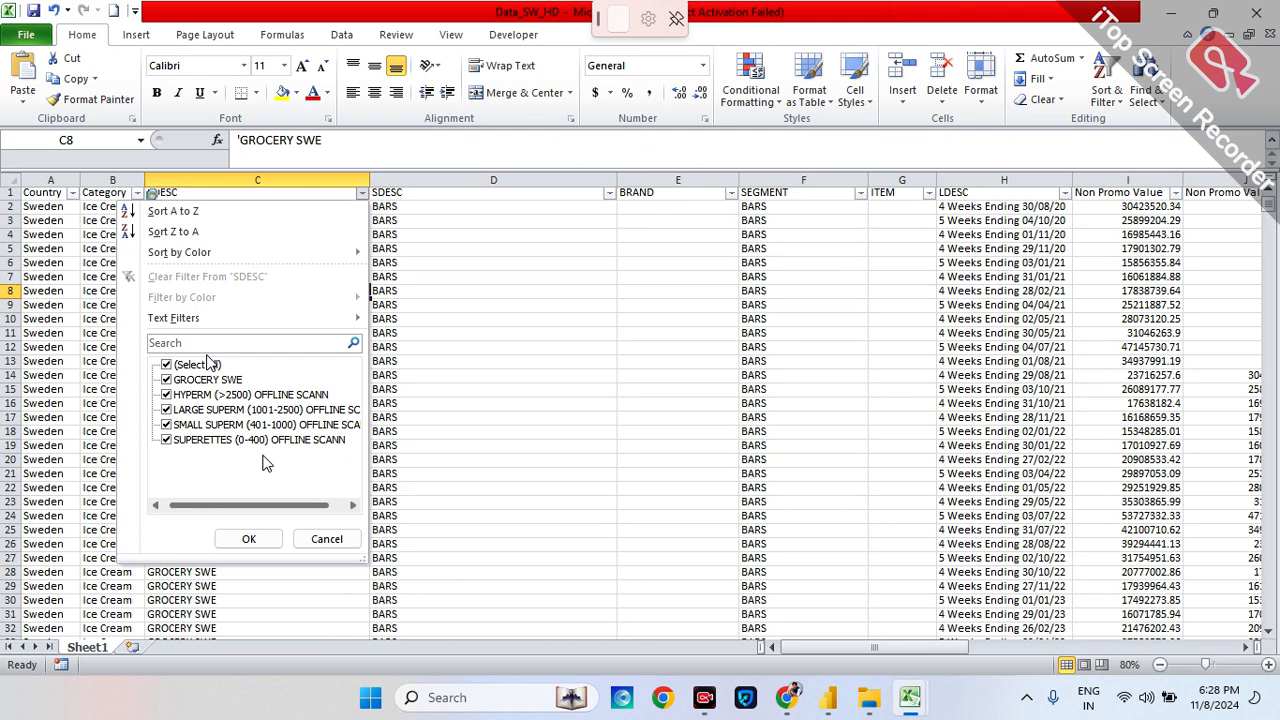
click(320, 538)
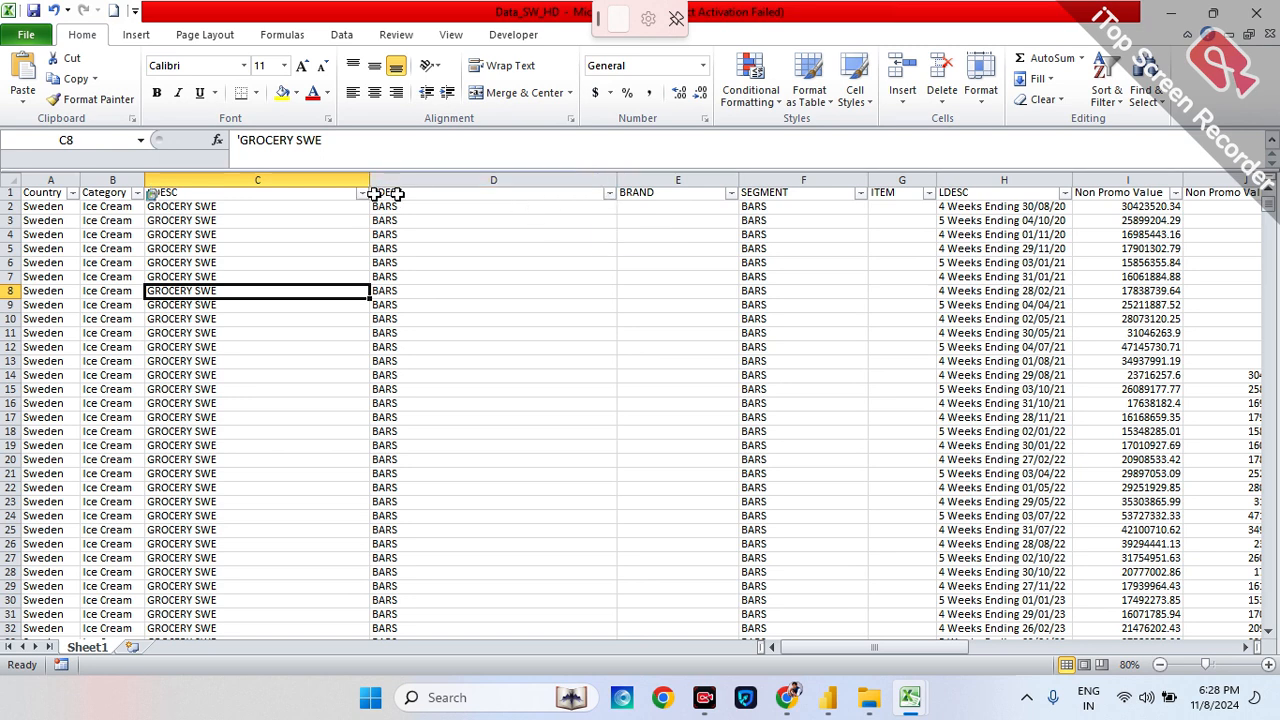
- Look through the product descriptions in column D's SDESC filter list and close it without filtering
click(610, 195)
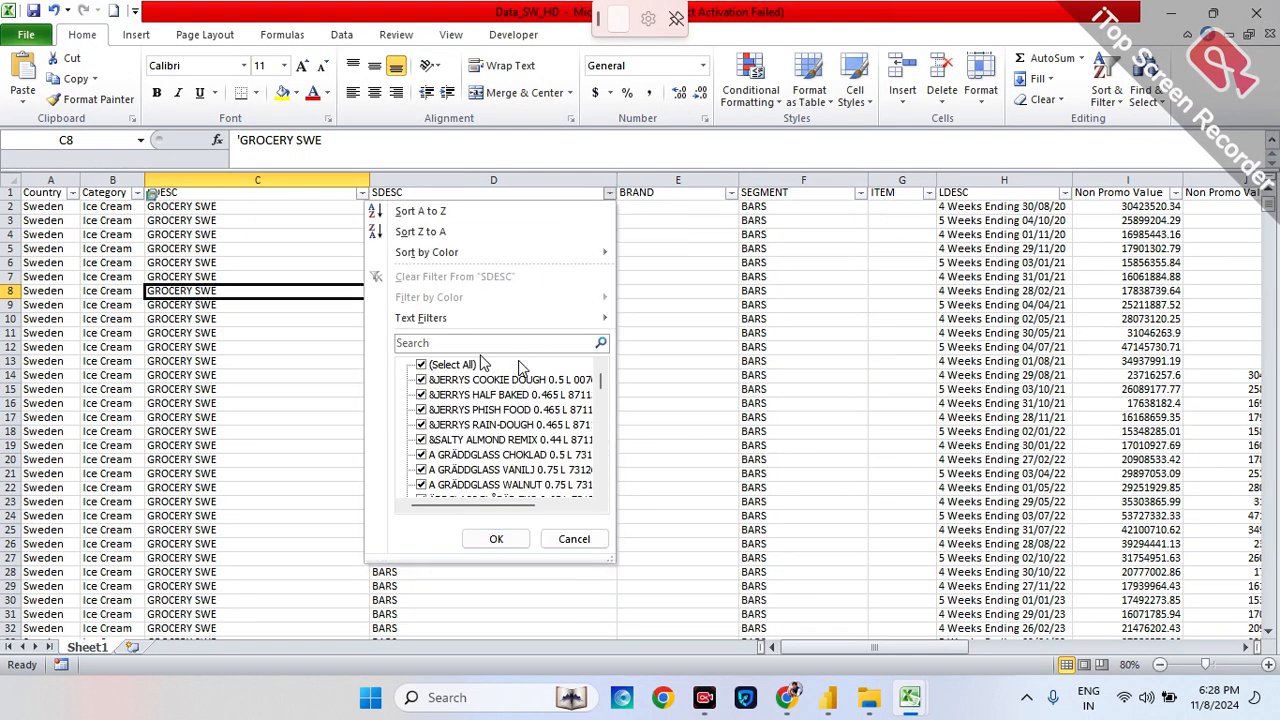
scroll(518, 368, right, 2)
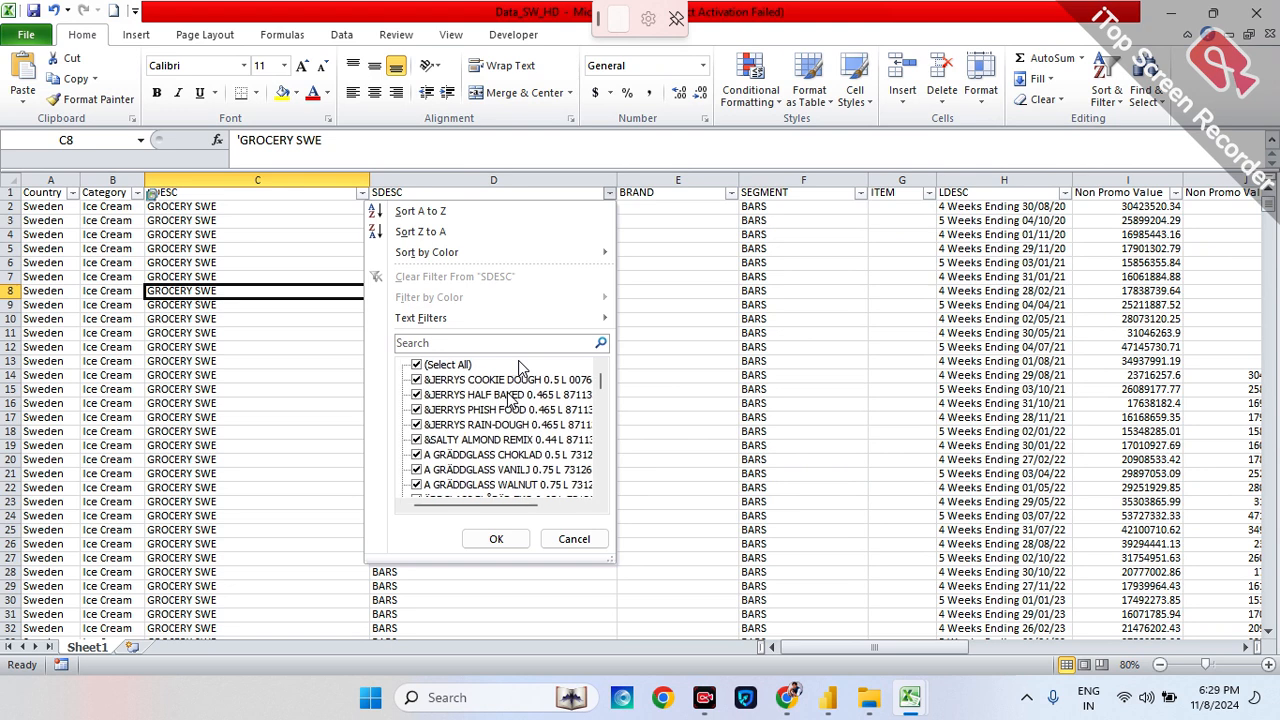
scroll(518, 368, right, 2)
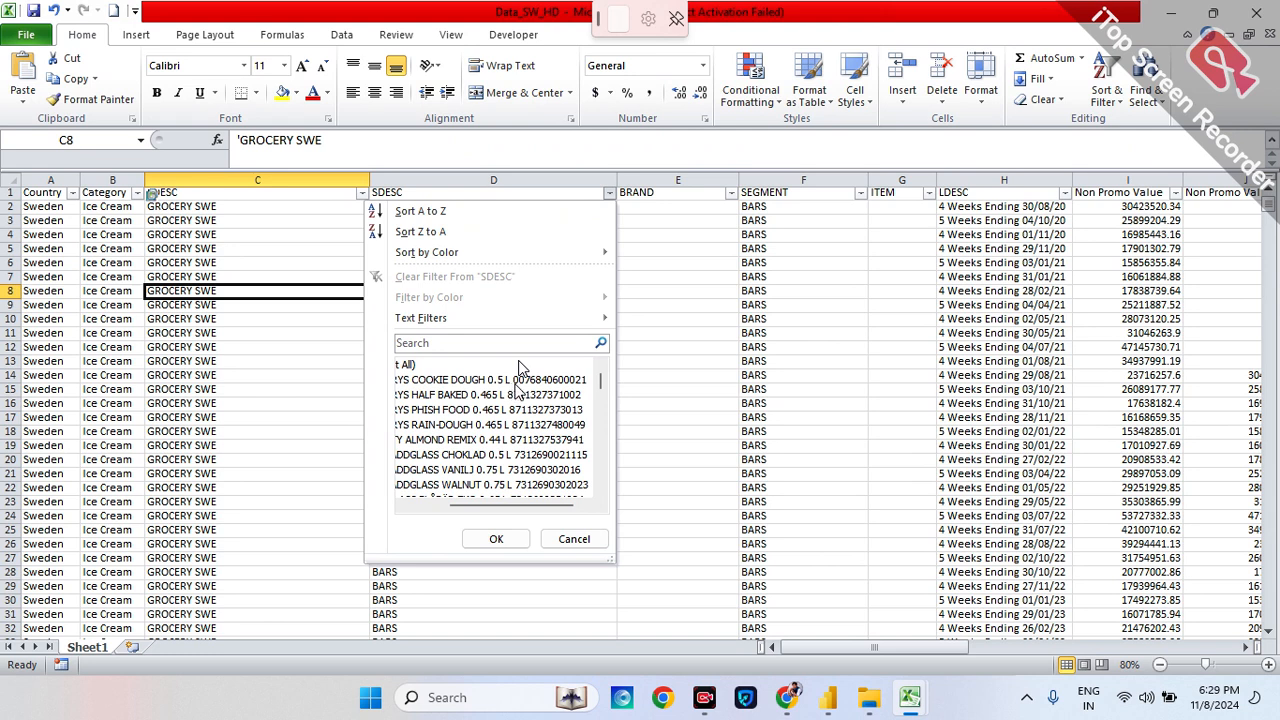
scroll(510, 428, left, 4)
scroll(518, 365, right, 2)
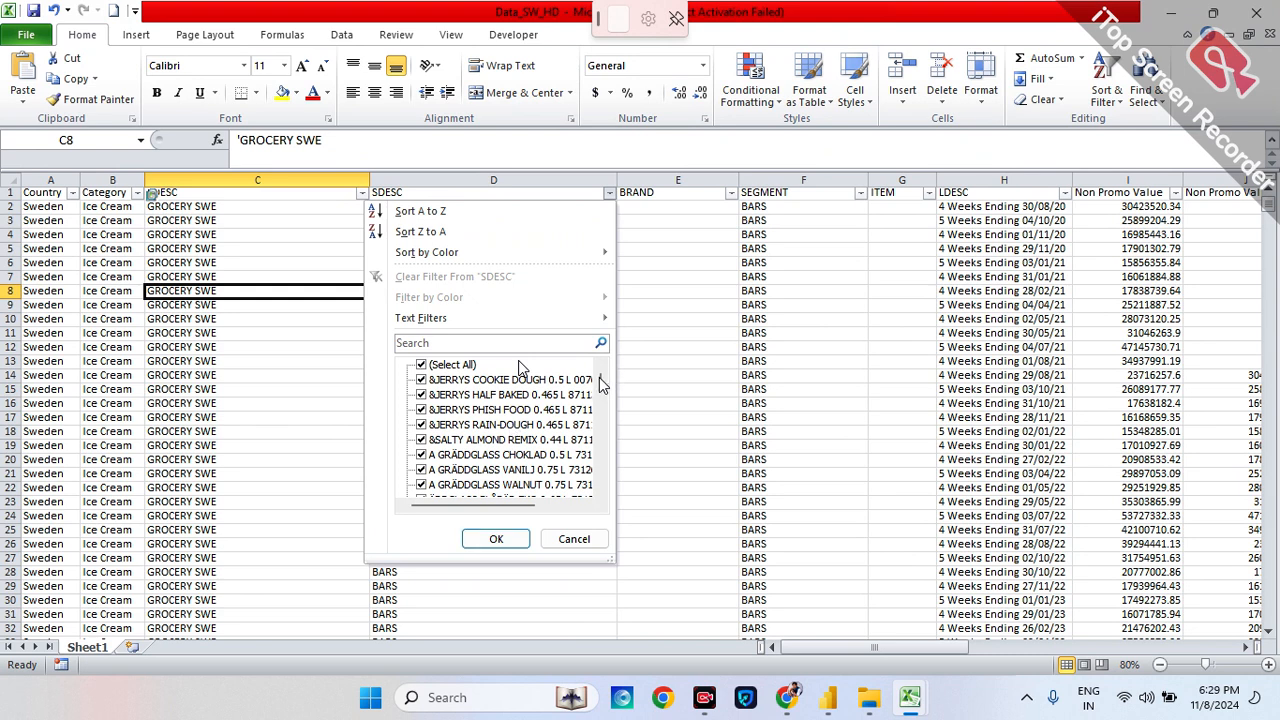
drag(602, 384, 601, 390)
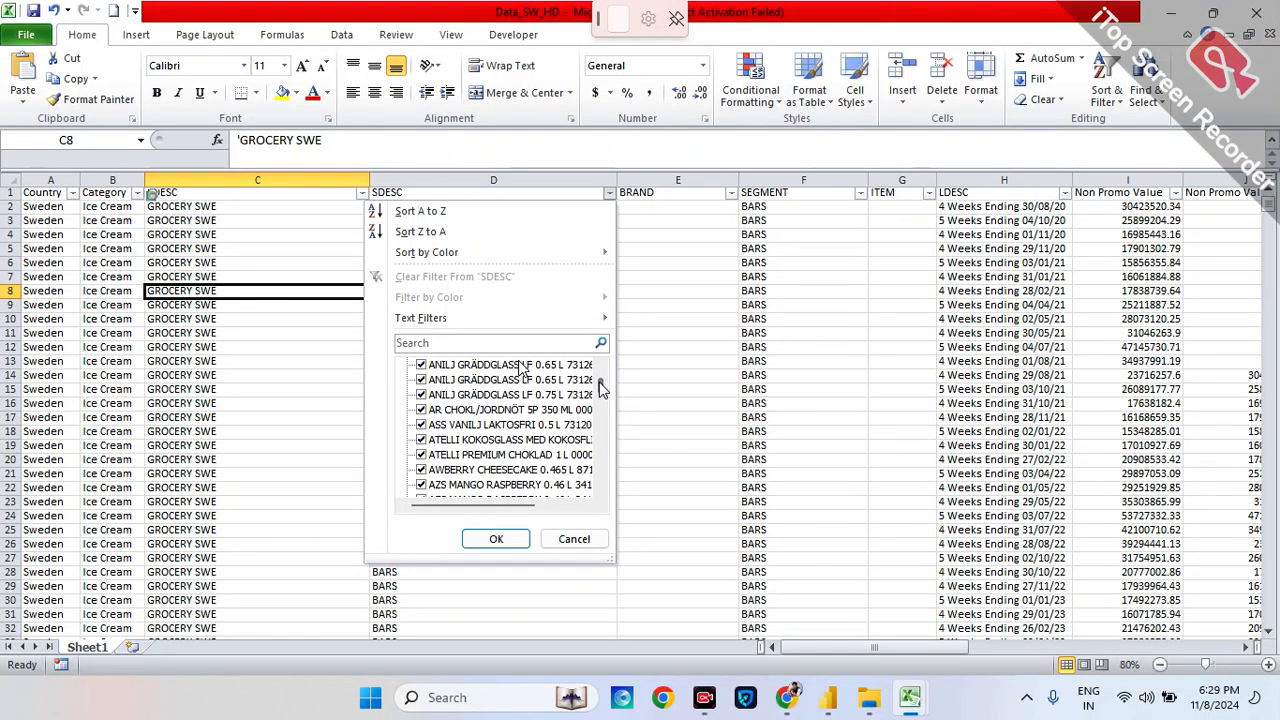
click(574, 539)
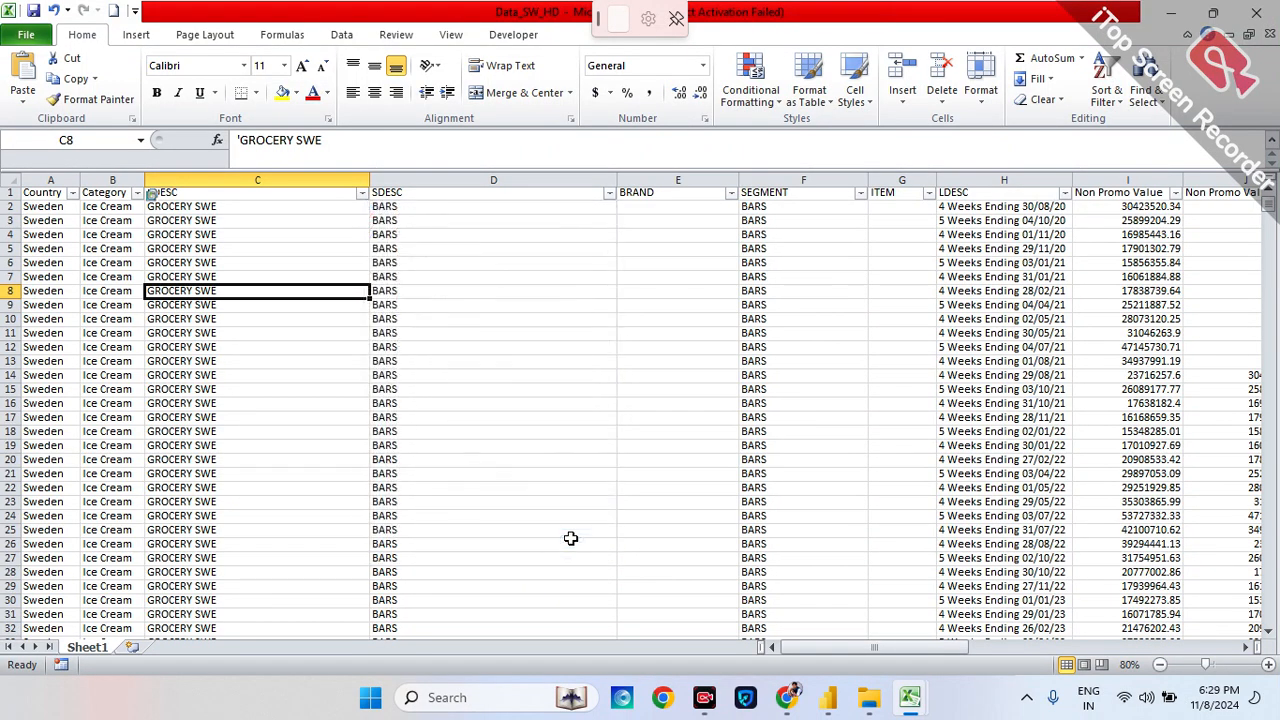
- Review the filter values of the BRAND, SEGMENT and ITEM columns, dismissing each list without filtering
click(732, 193)
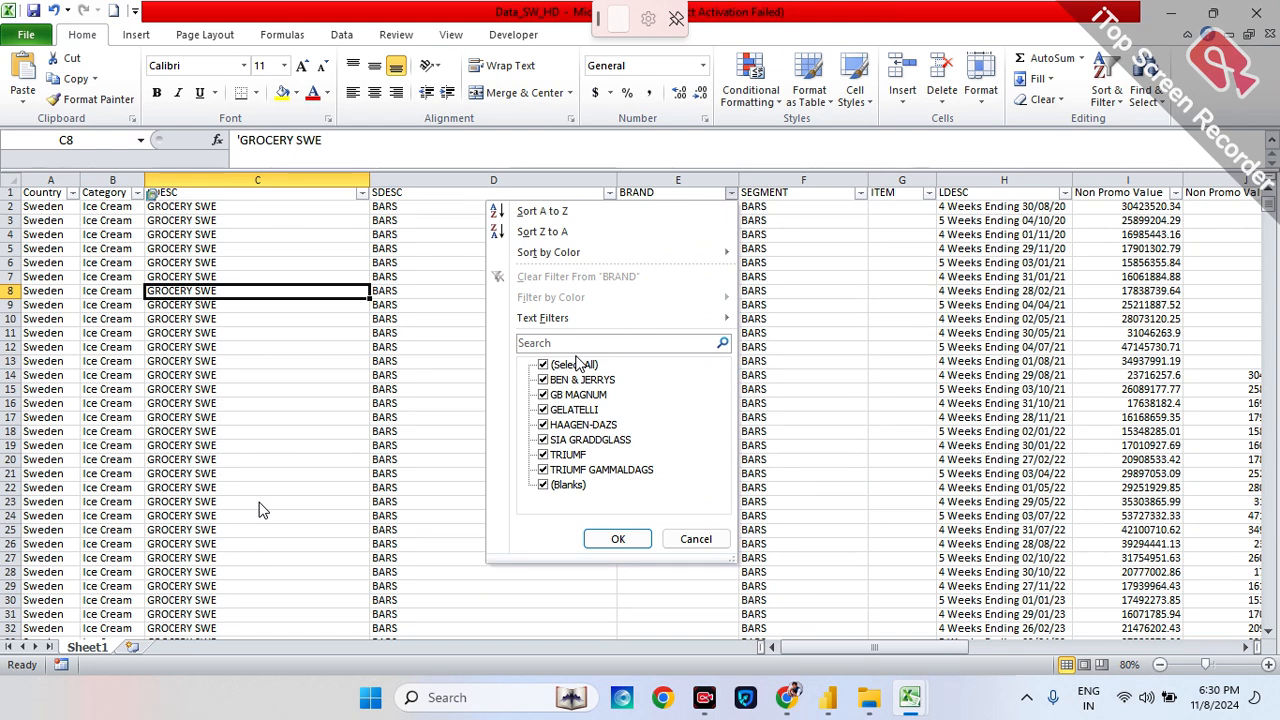
click(696, 540)
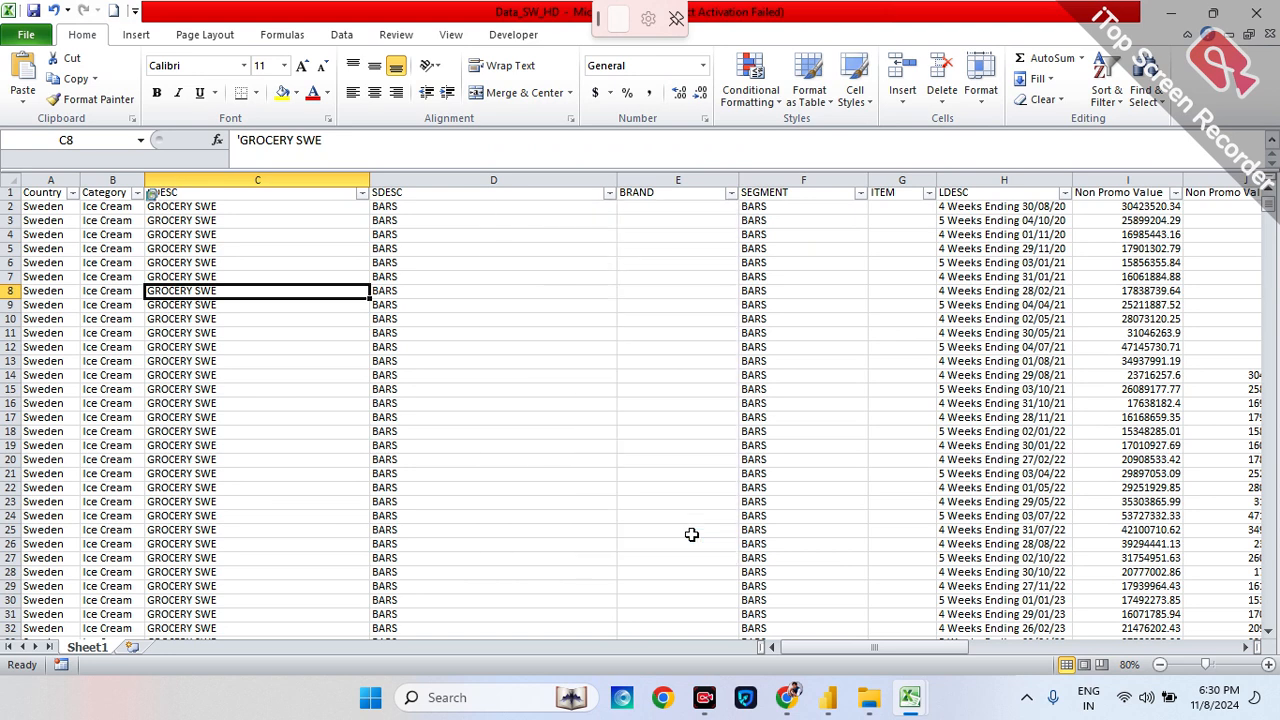
click(859, 194)
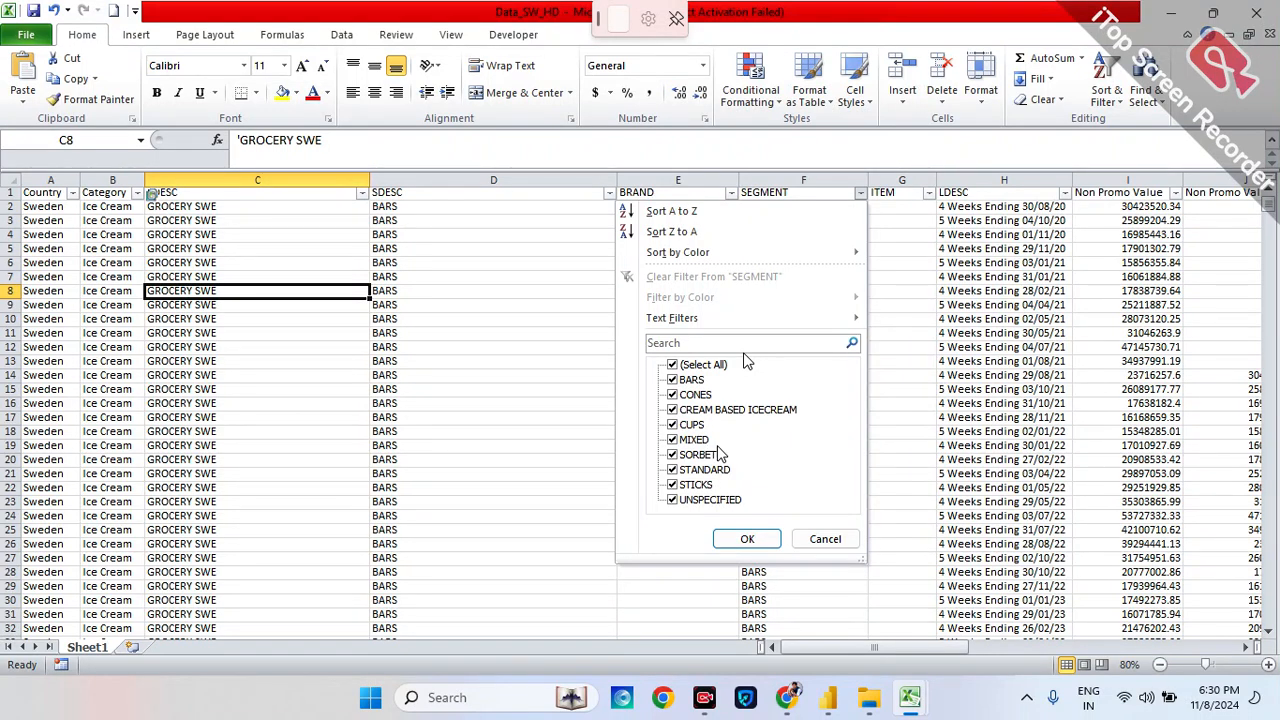
click(838, 539)
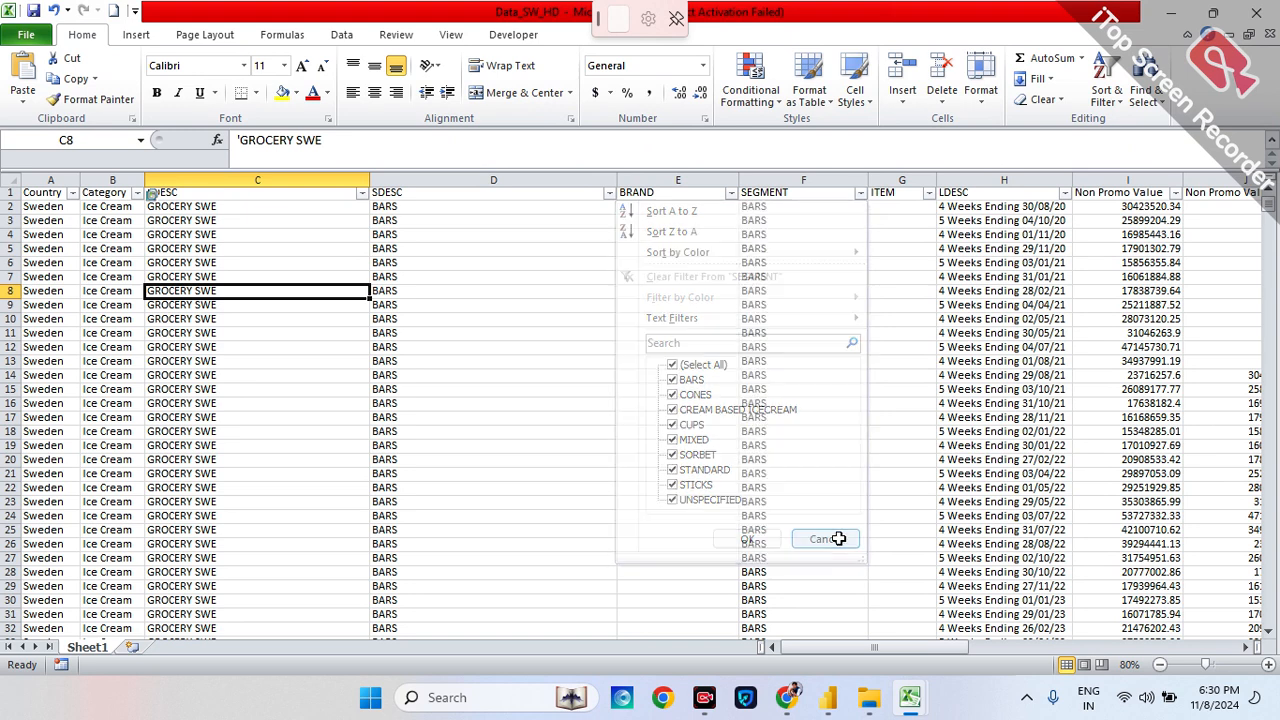
click(930, 194)
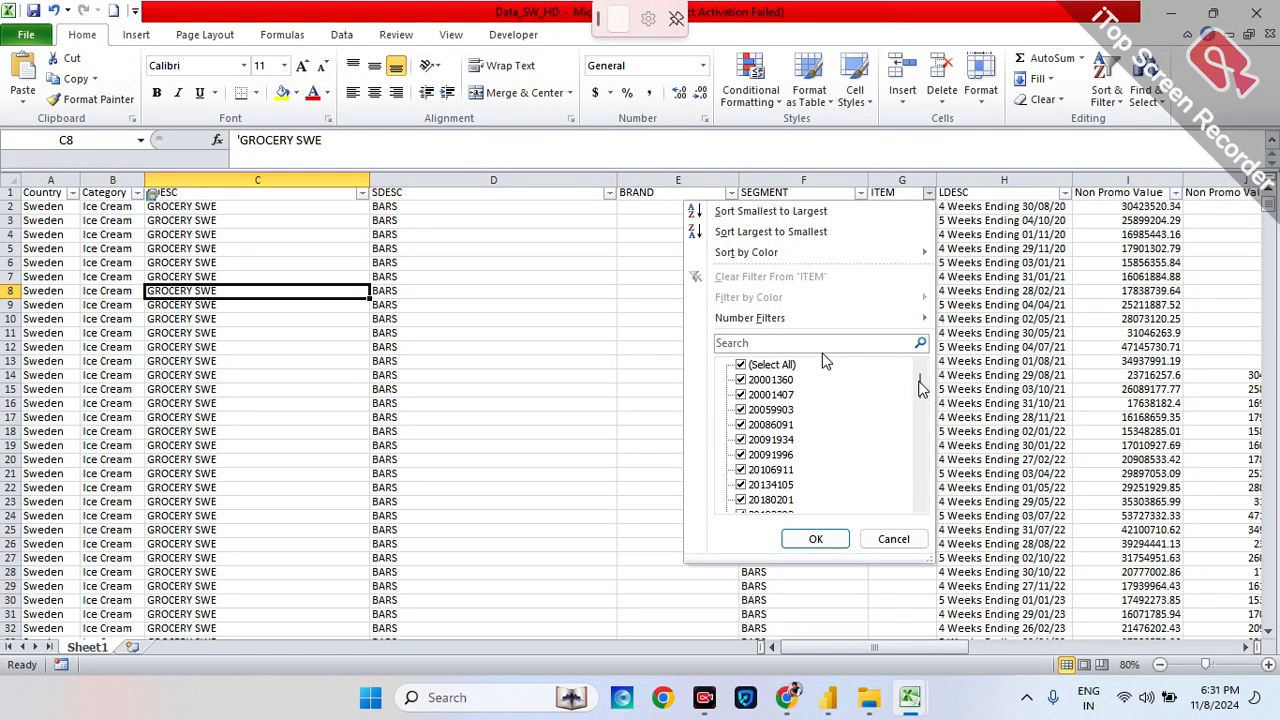
drag(921, 387, 926, 335)
click(893, 540)
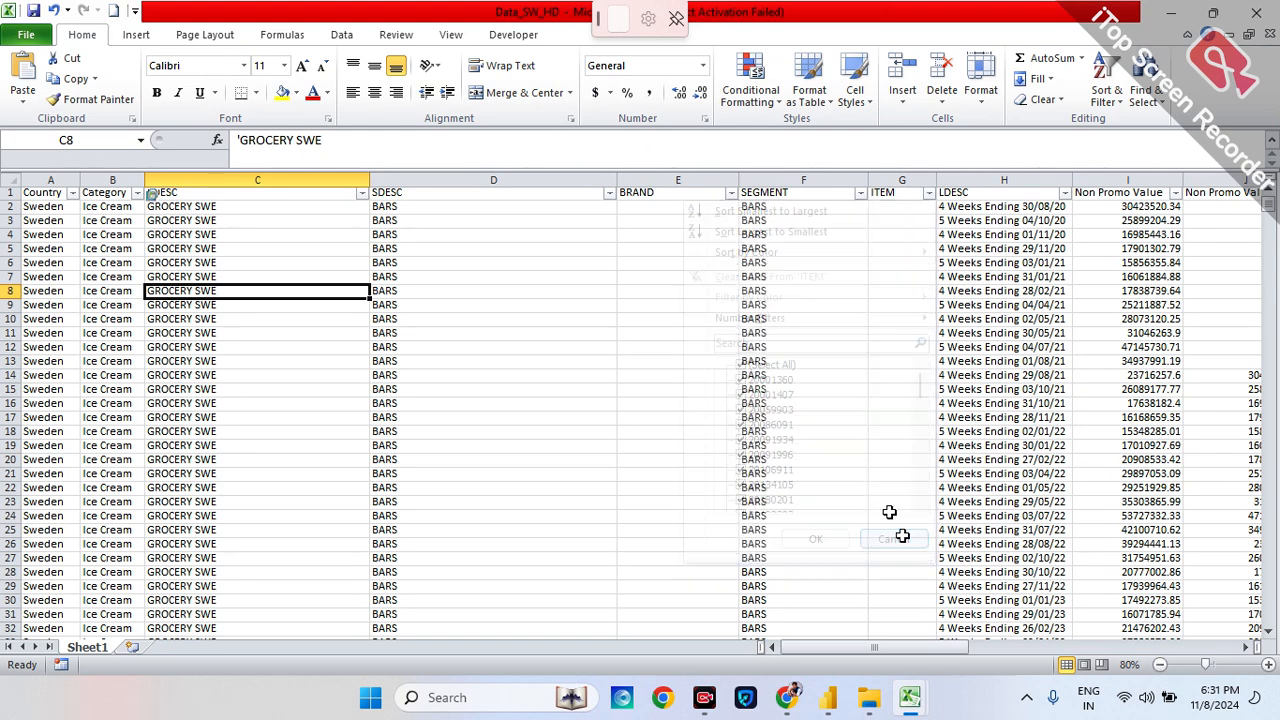
- Reopen column D's SDESC filter list to examine the item codes ending each product description, then cancel it
click(609, 193)
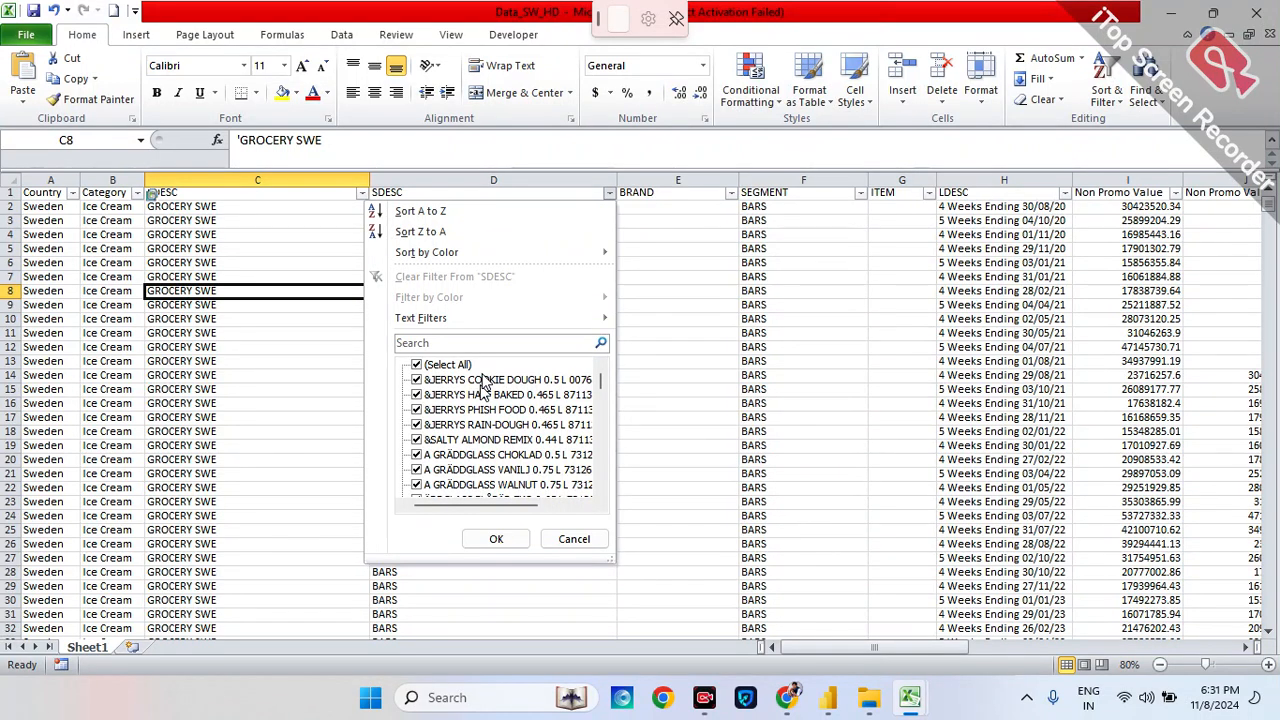
scroll(510, 384, right, 2)
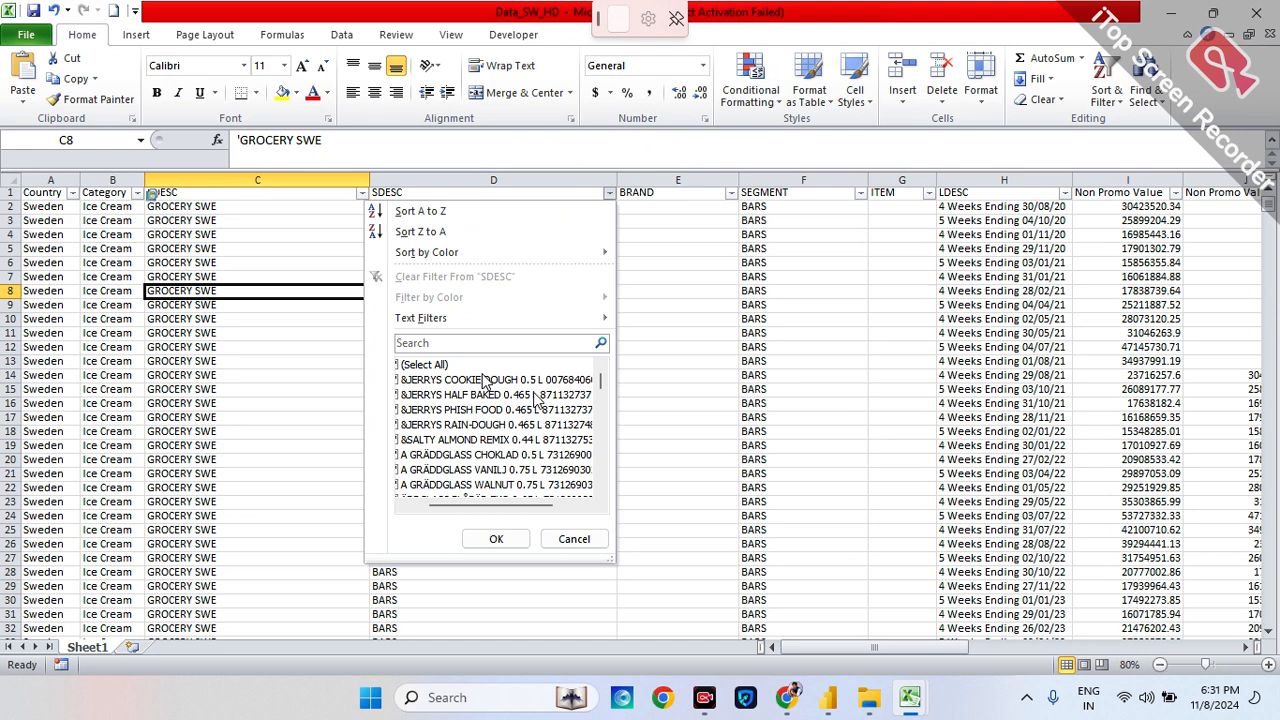
scroll(486, 382, right, 2)
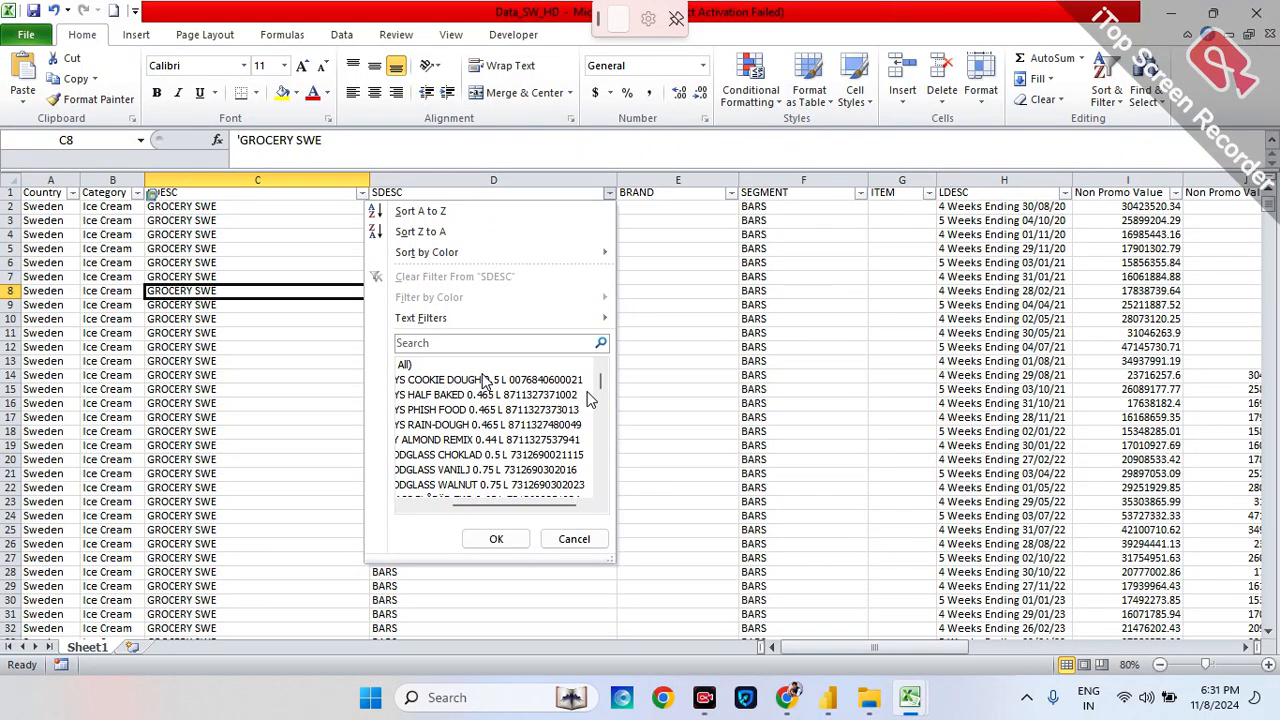
scroll(500, 430, left, 3)
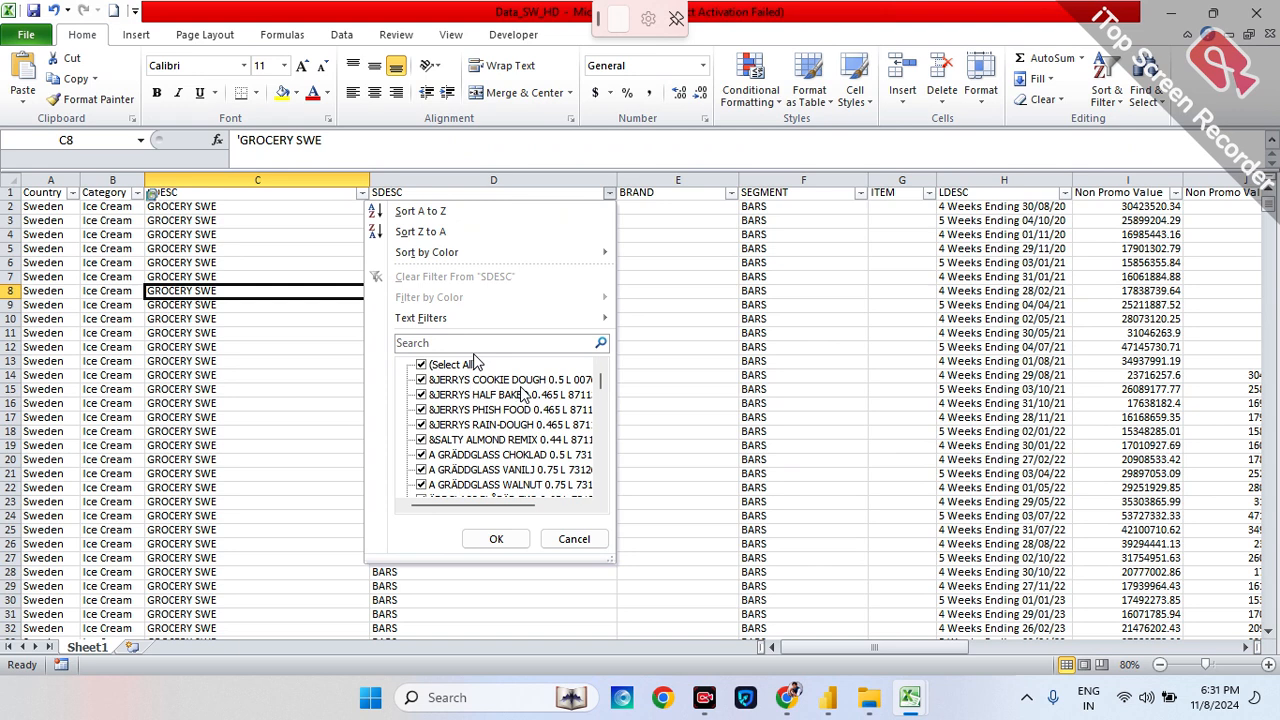
scroll(525, 394, right, 2)
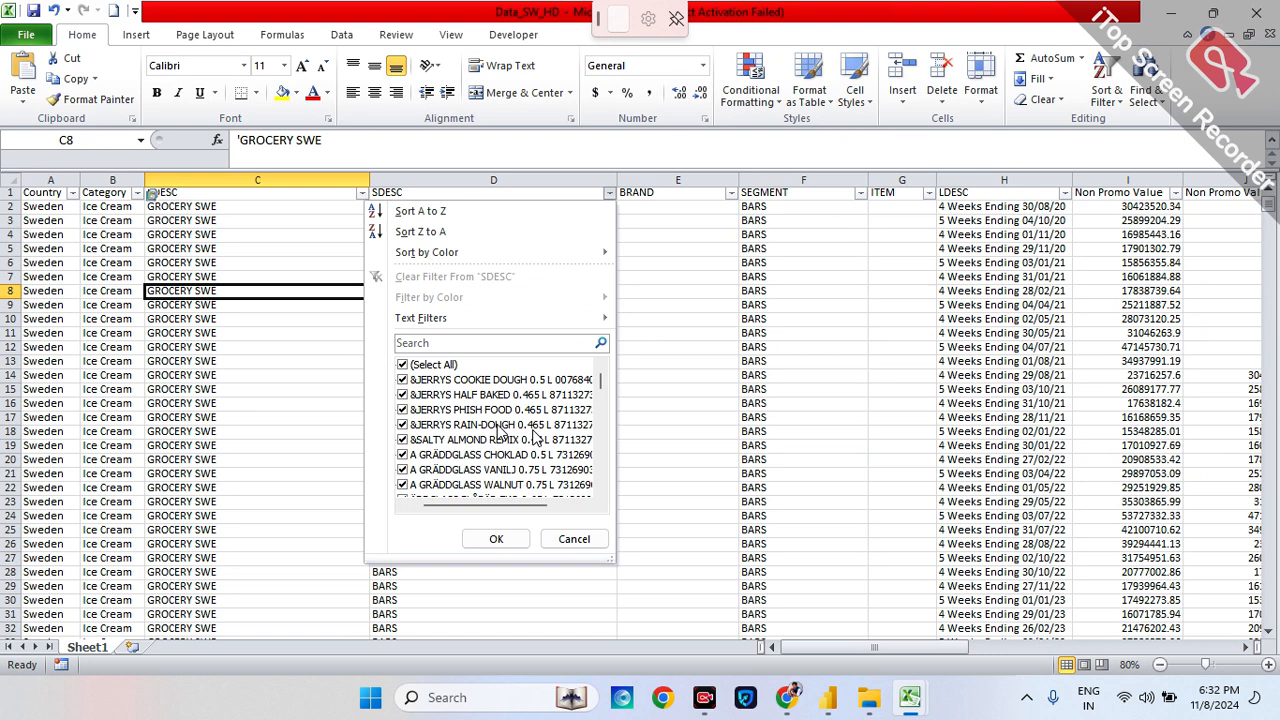
scroll(499, 430, right, 3)
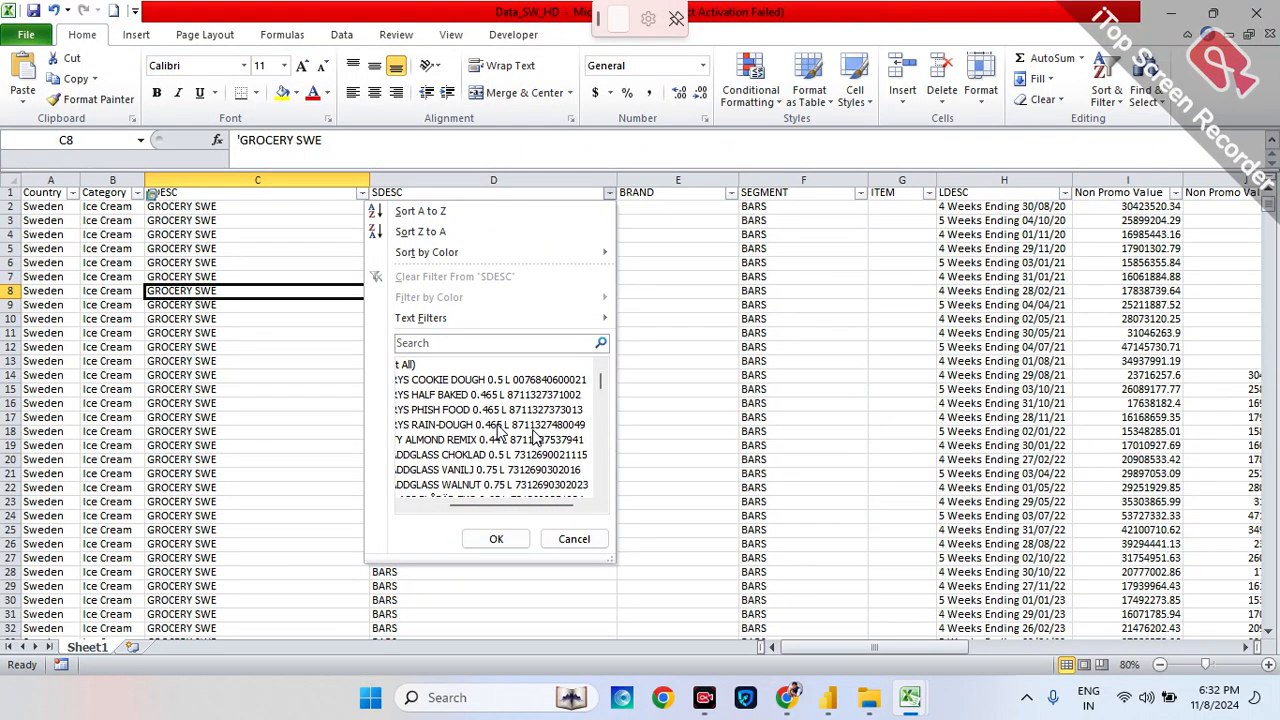
click(574, 539)
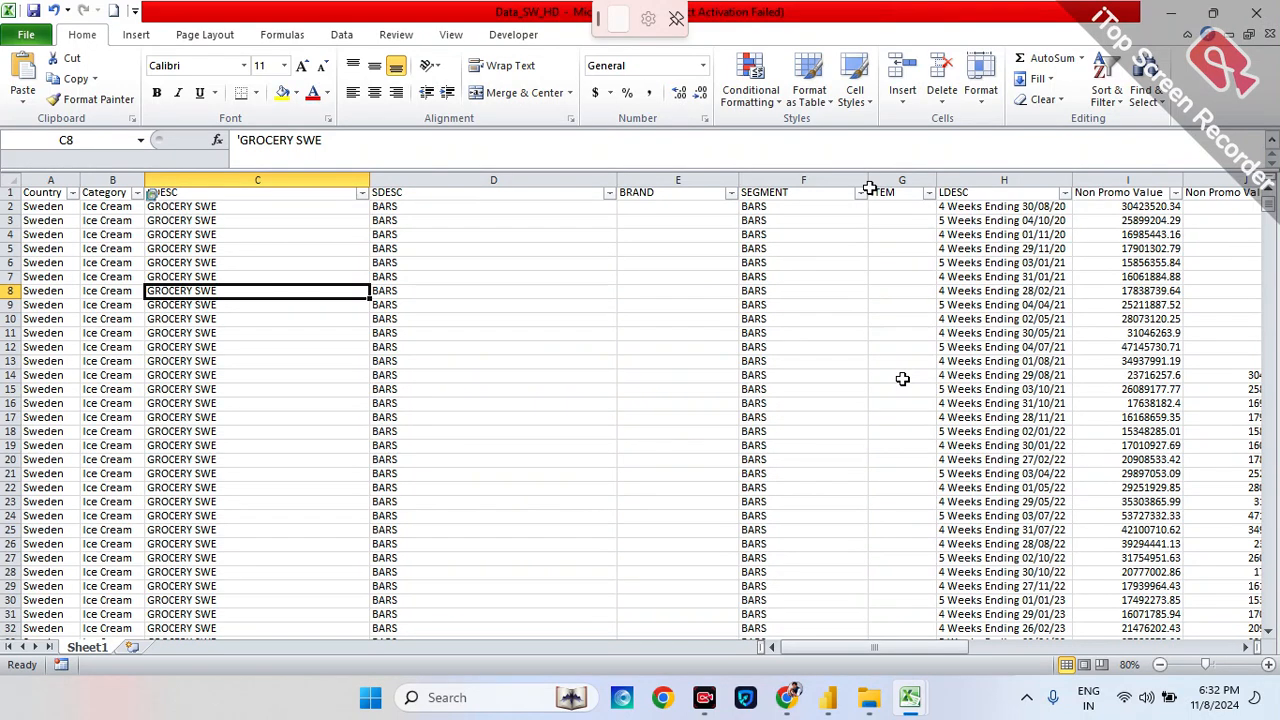
- Highlight the whole LDESC column to examine its week-ending periods, then clear the highlight by selecting cell G13
scroll(902, 378, right, 1)
scroll(902, 378, right, 1)
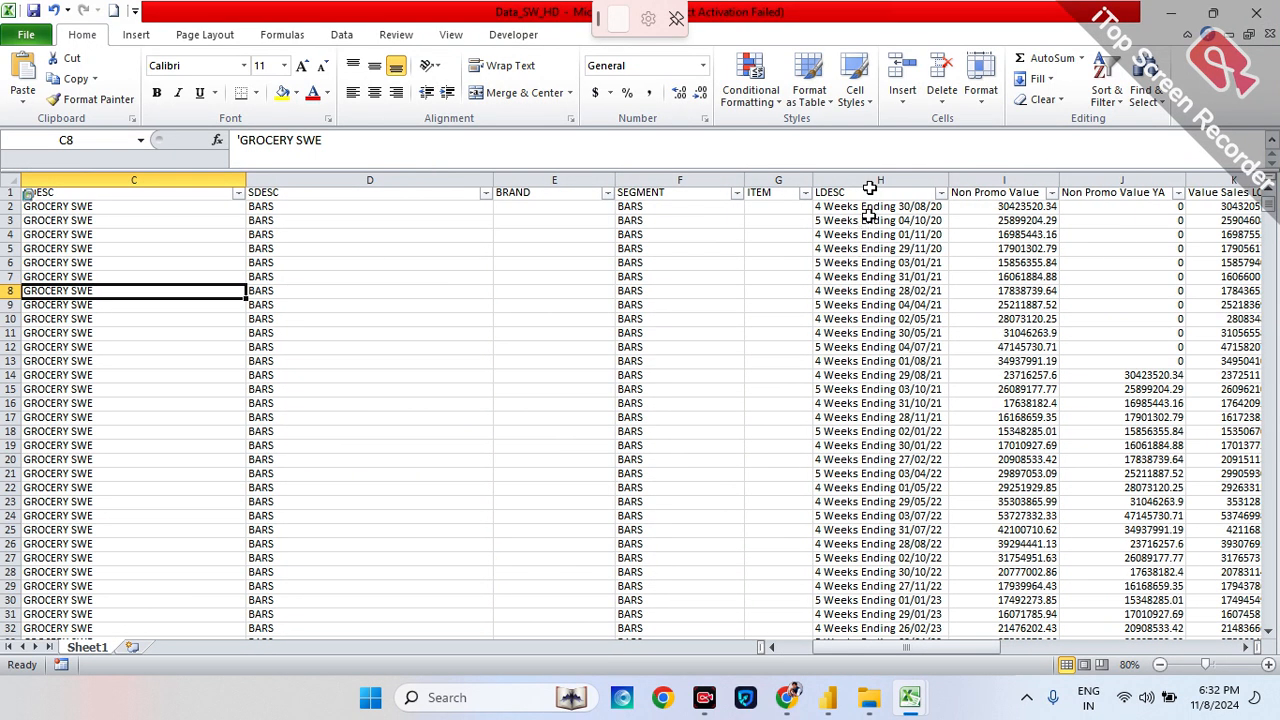
click(872, 191)
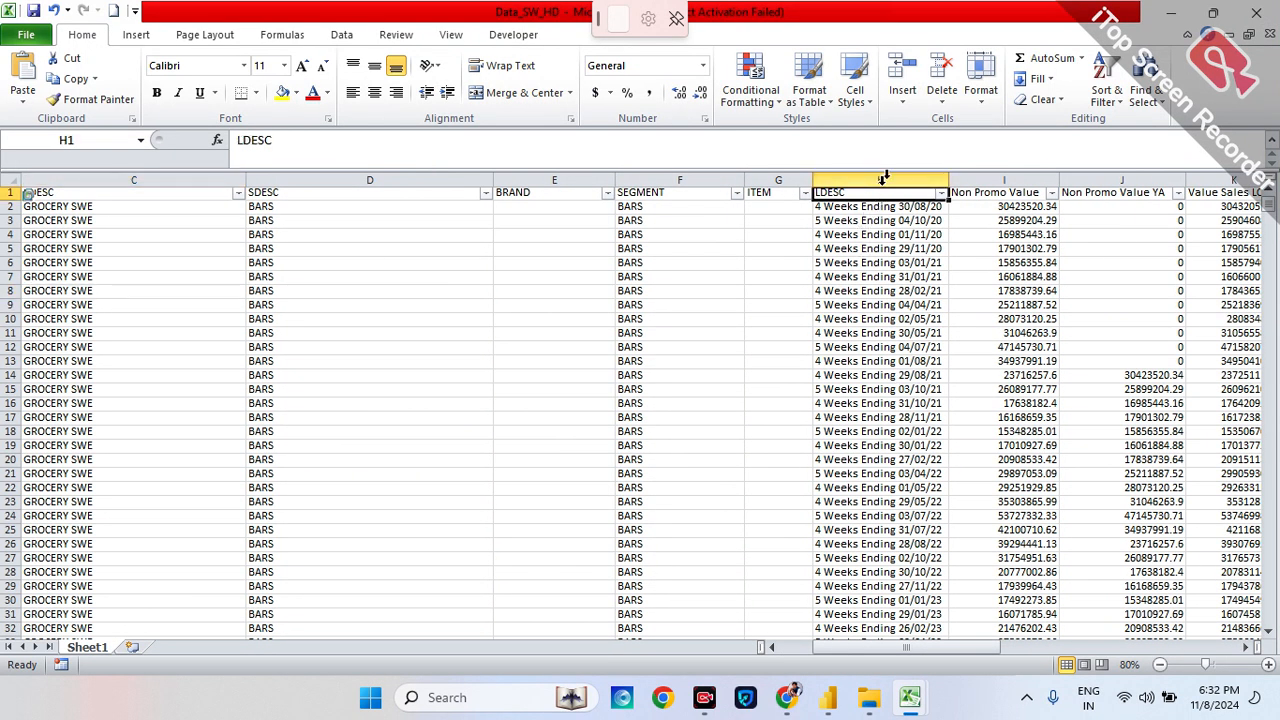
click(882, 176)
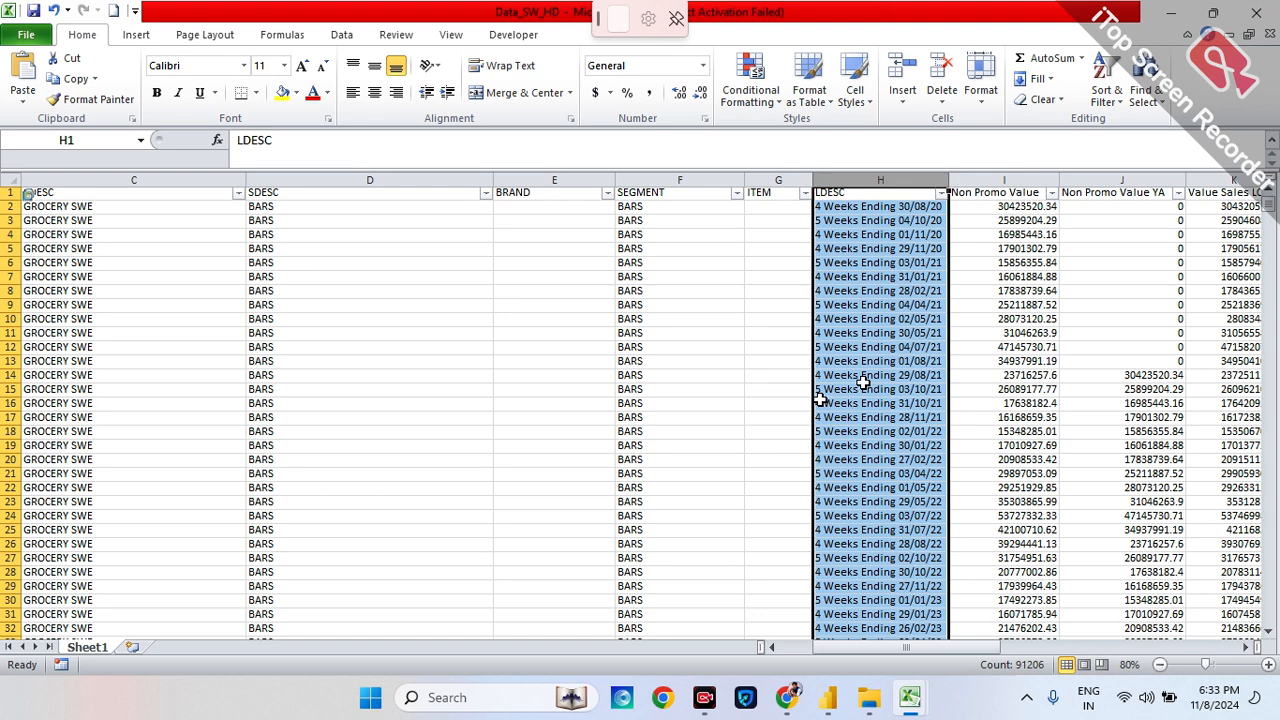
click(772, 368)
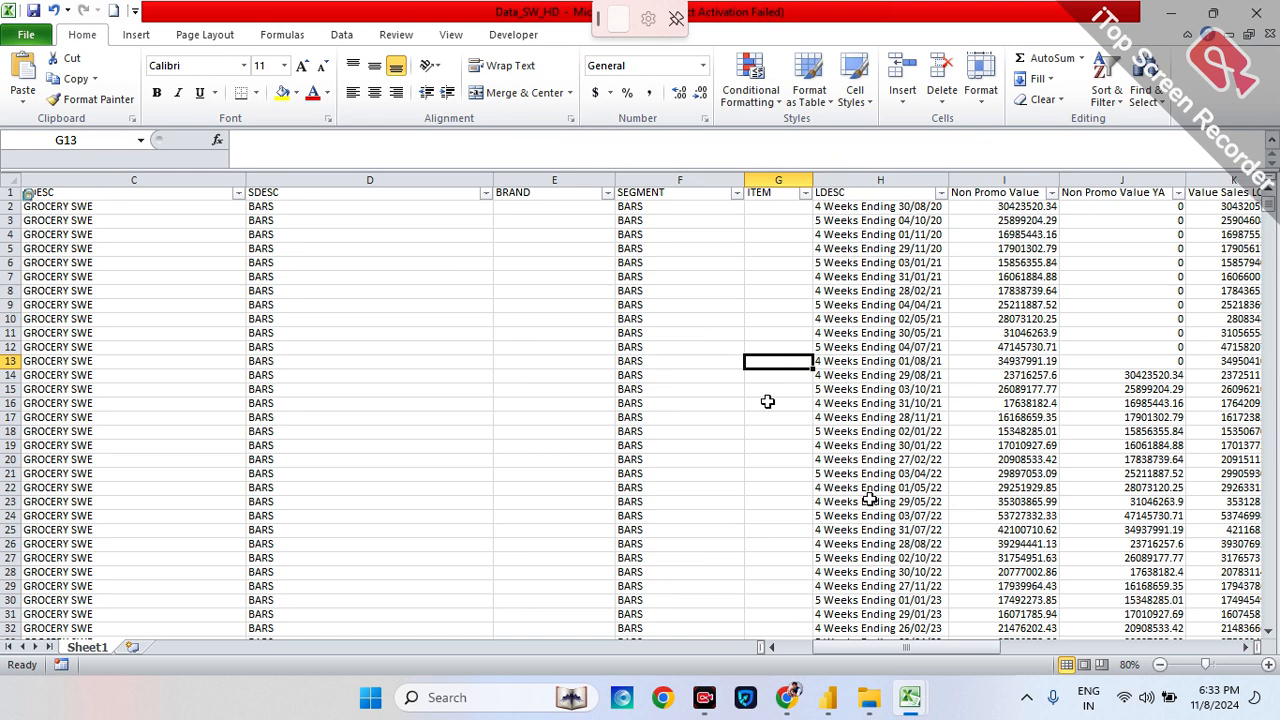
- Switch to the Period Mapping workbook, autofit the width of all its columns and select cell B6
mouse_move(910, 697)
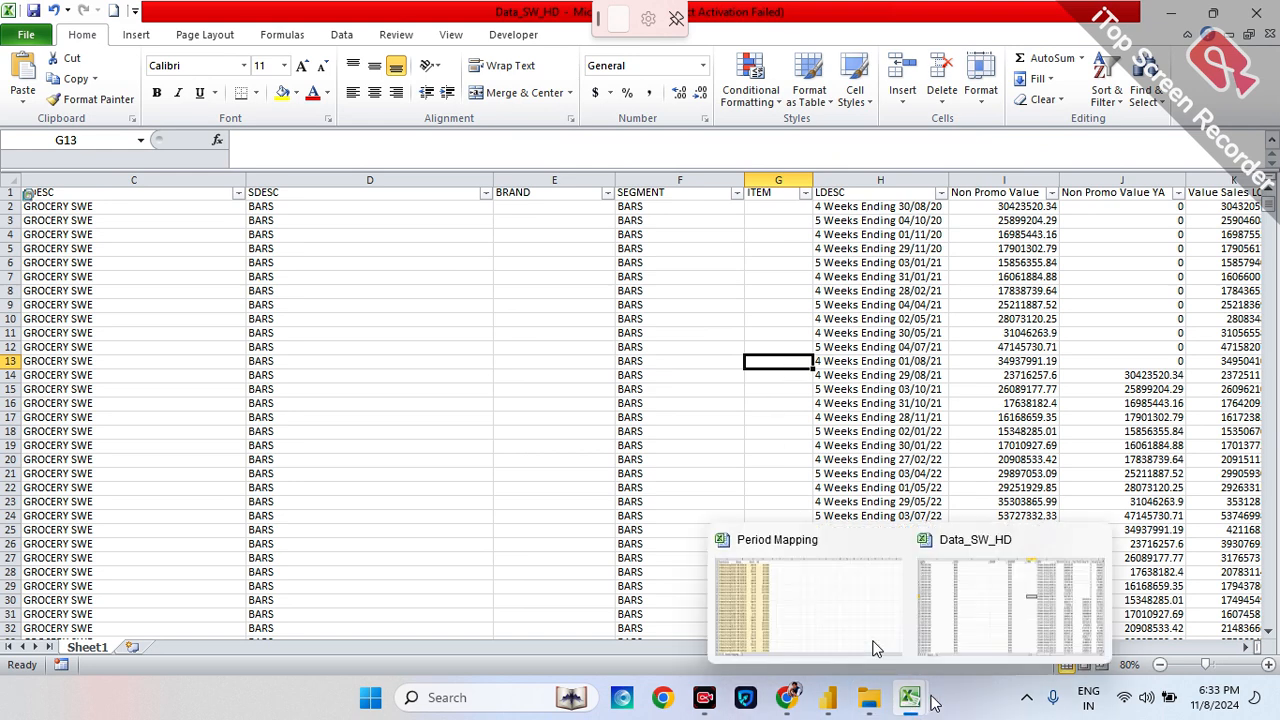
click(845, 603)
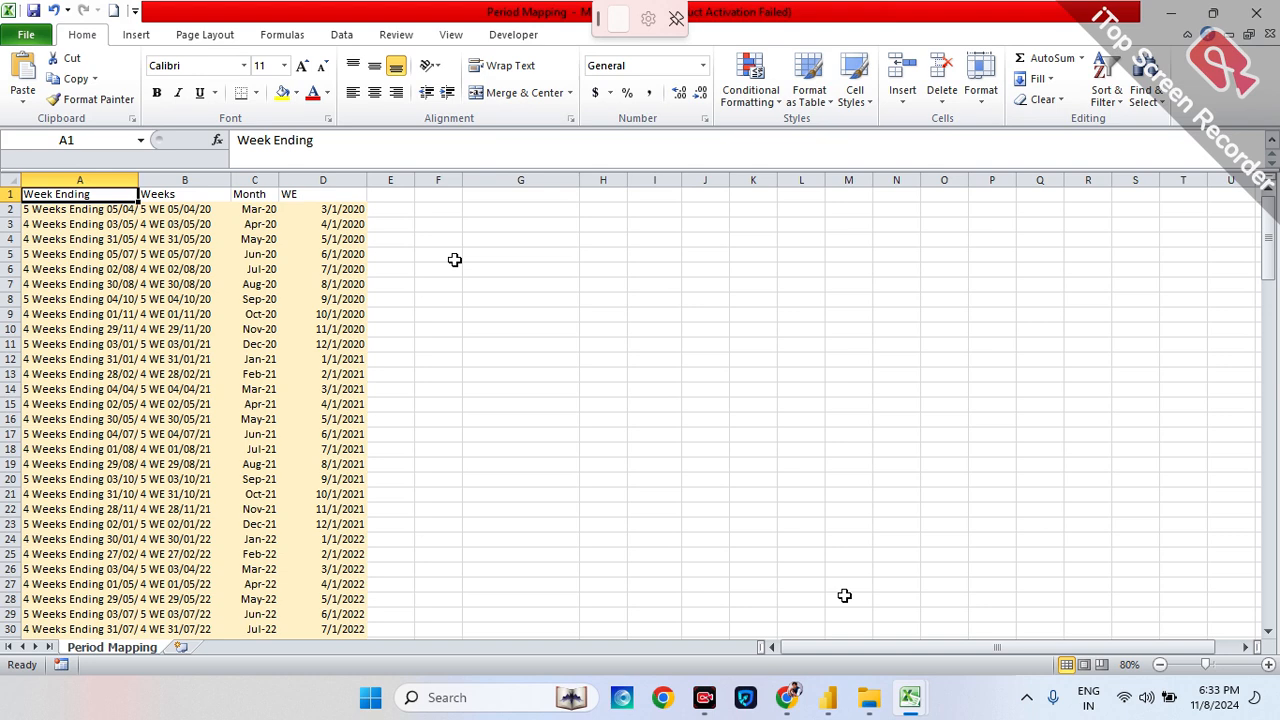
double_click(138, 178)
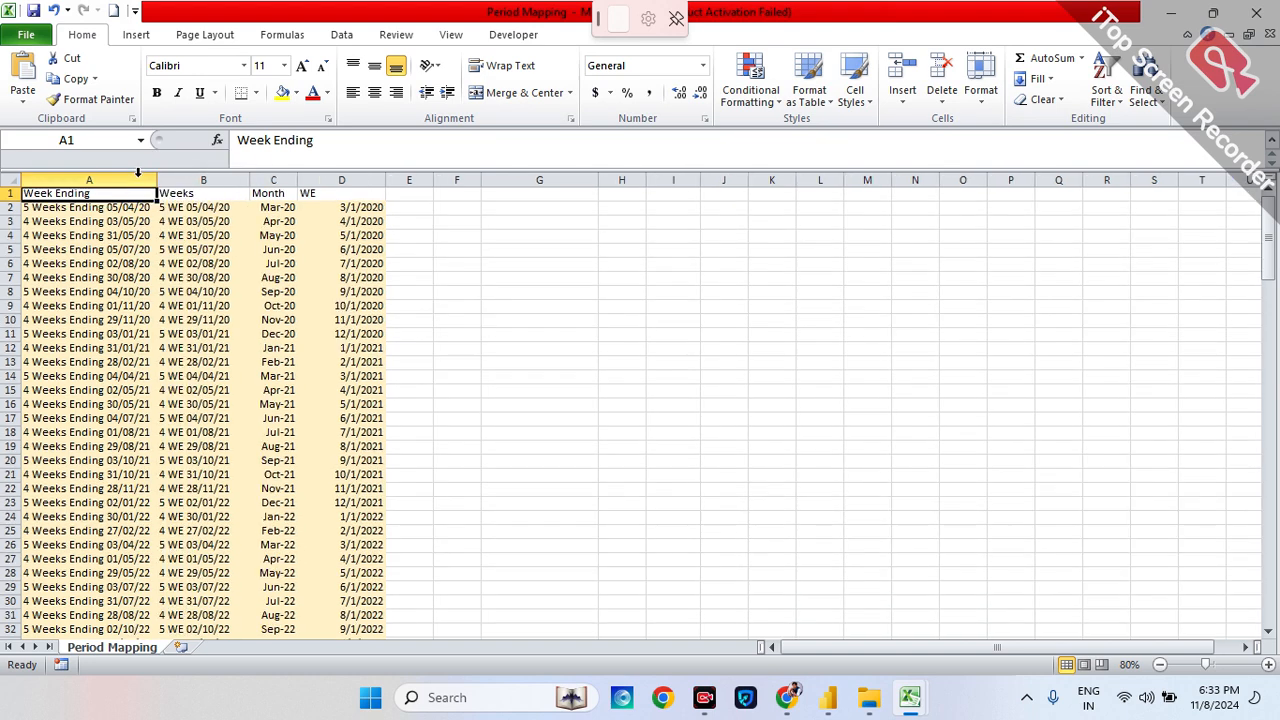
click(8, 174)
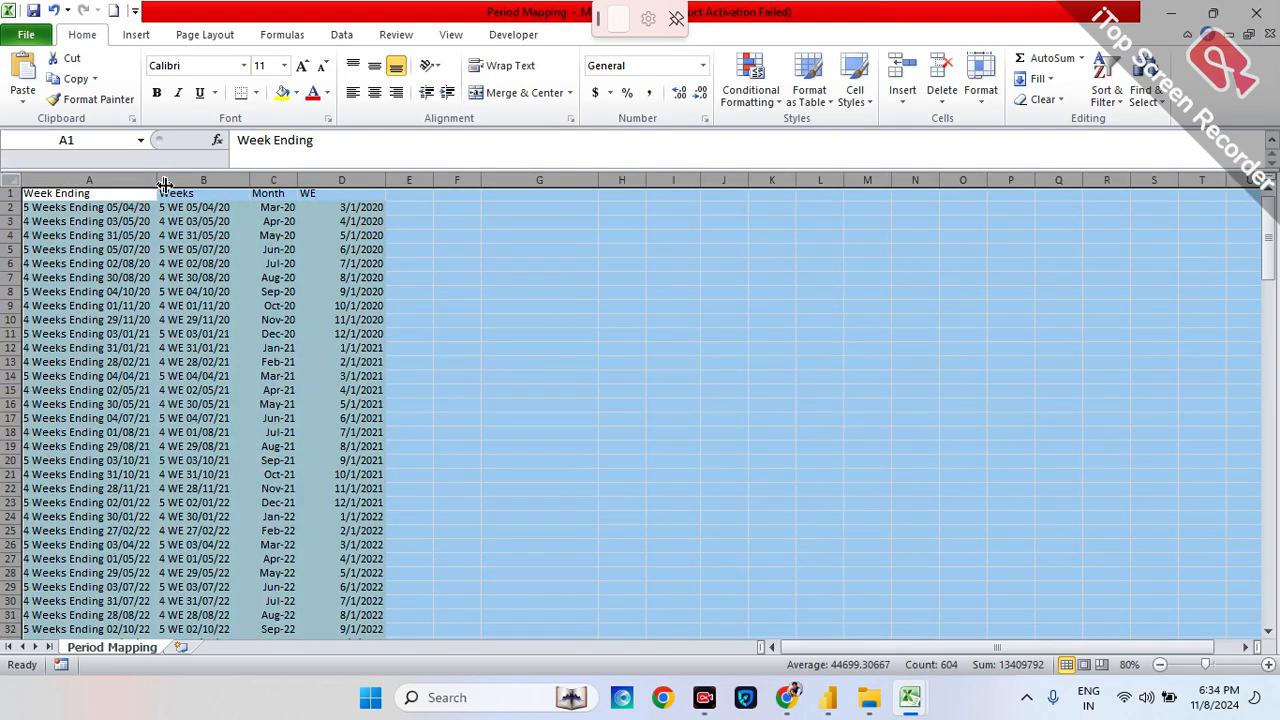
double_click(157, 181)
click(208, 263)
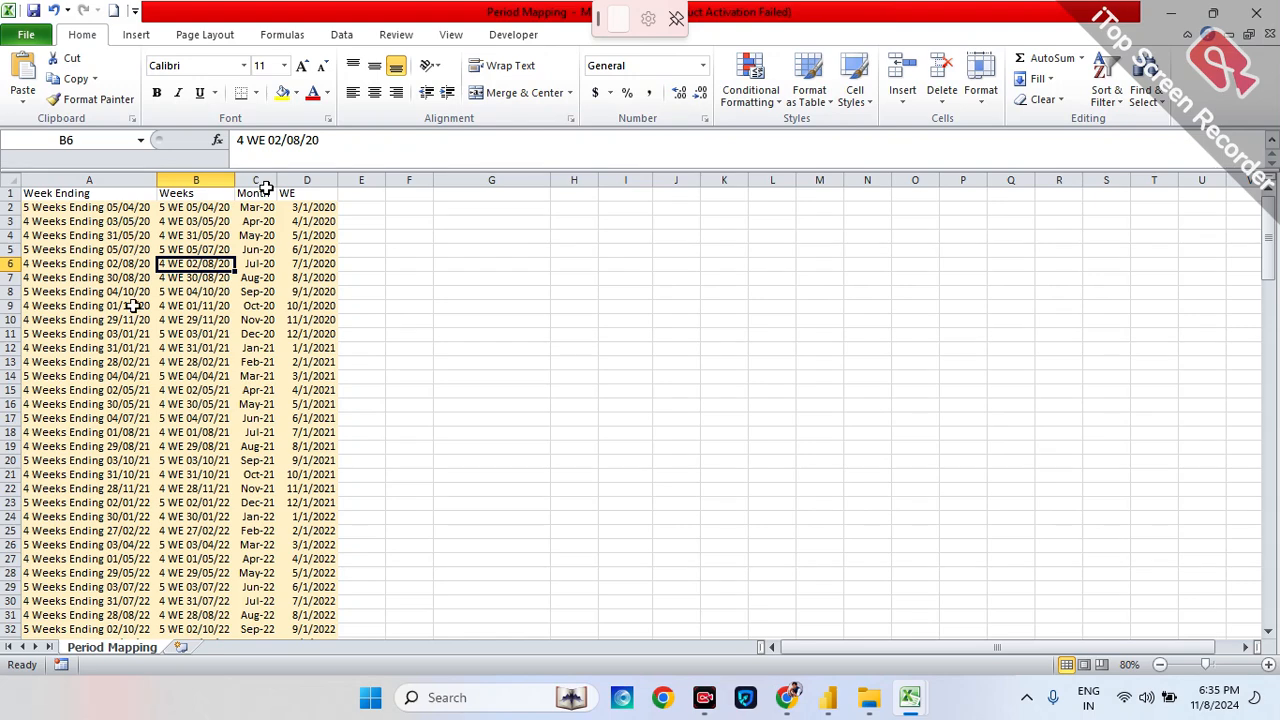
- Look through the Period Mapping rows, return to the Data_SW_HD workbook and highlight its whole LDESC column
scroll(134, 330, down, 12)
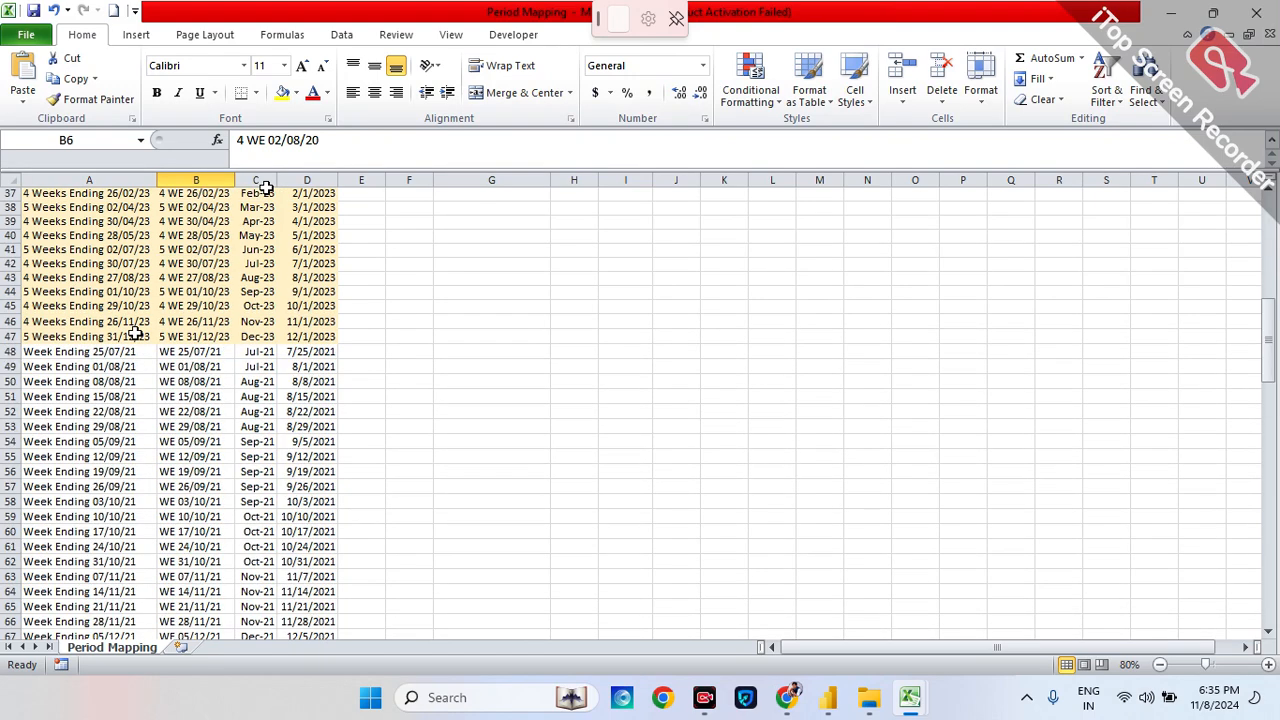
scroll(134, 333, up, 12)
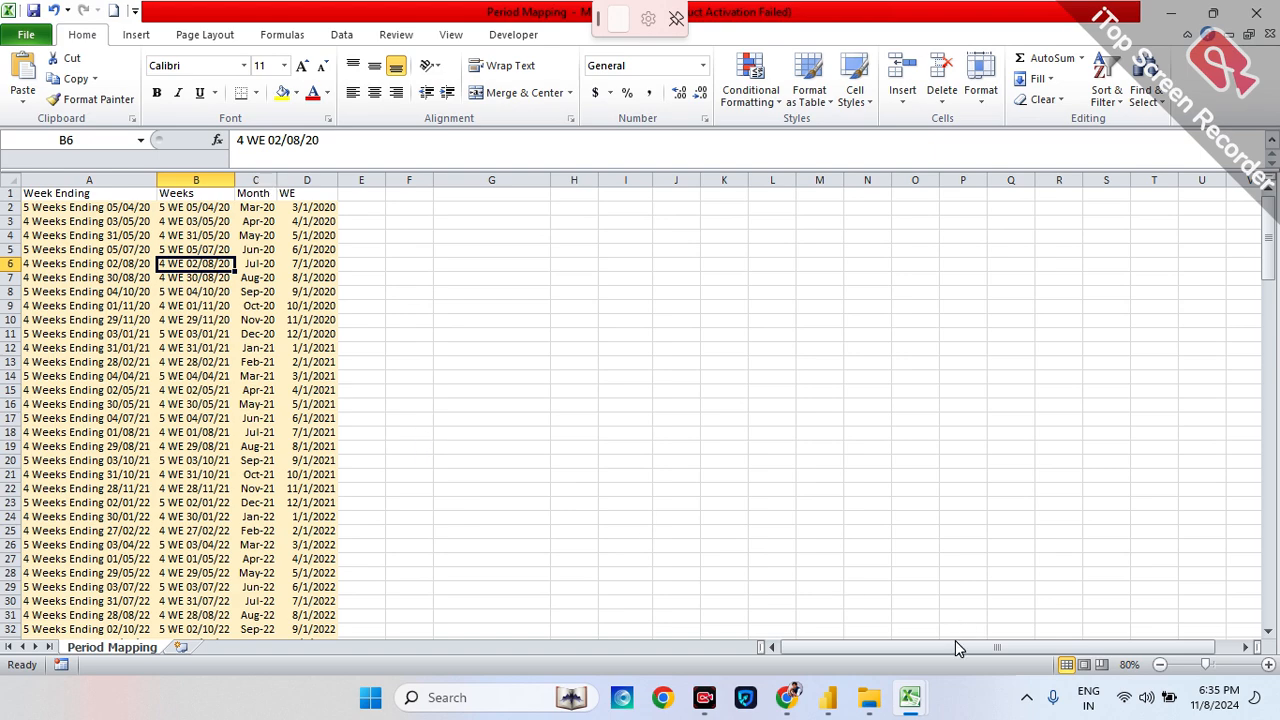
mouse_move(914, 700)
click(990, 642)
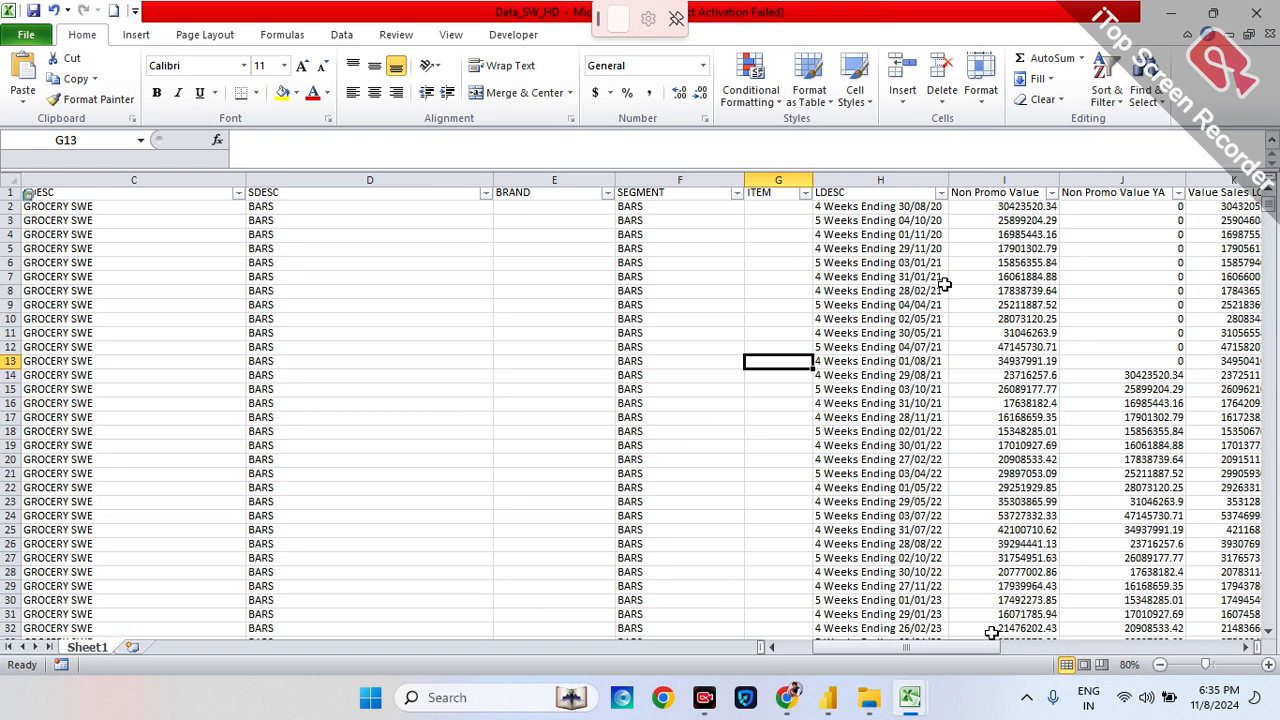
click(877, 181)
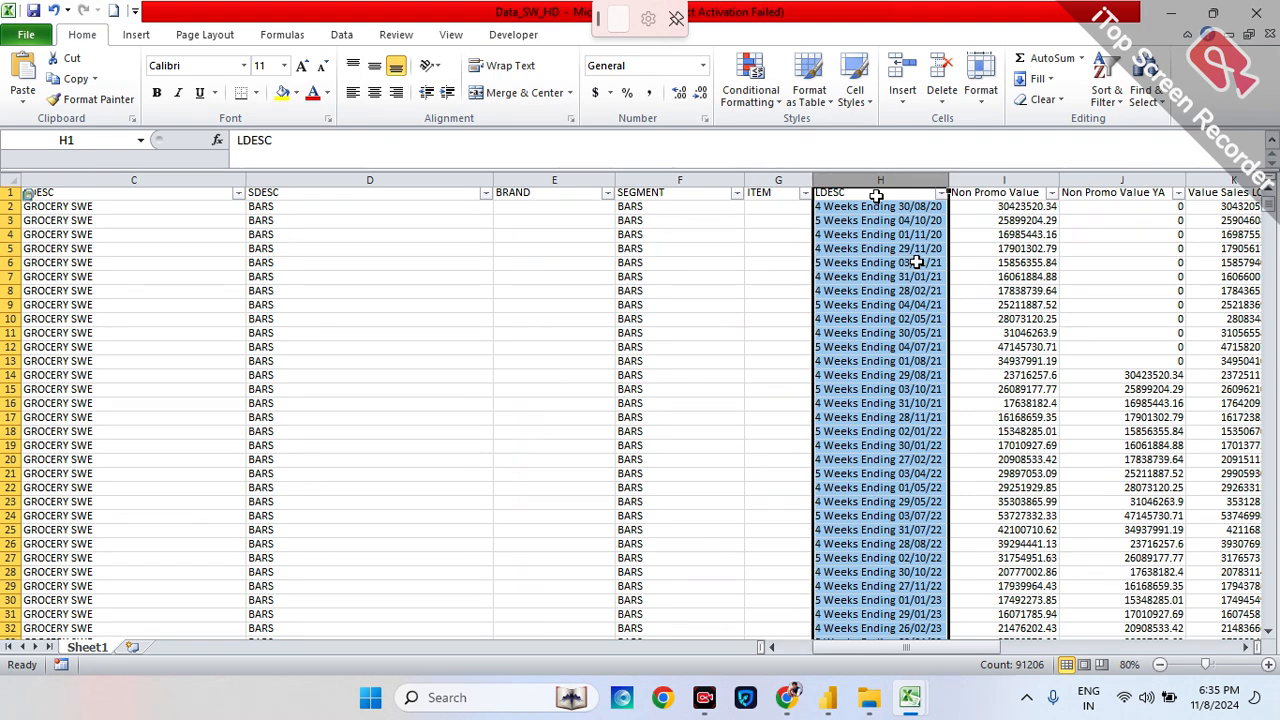
- Examine the Month and WE columns in the Period Mapping workbook and return to the Data_SW_HD workbook
mouse_move(910, 697)
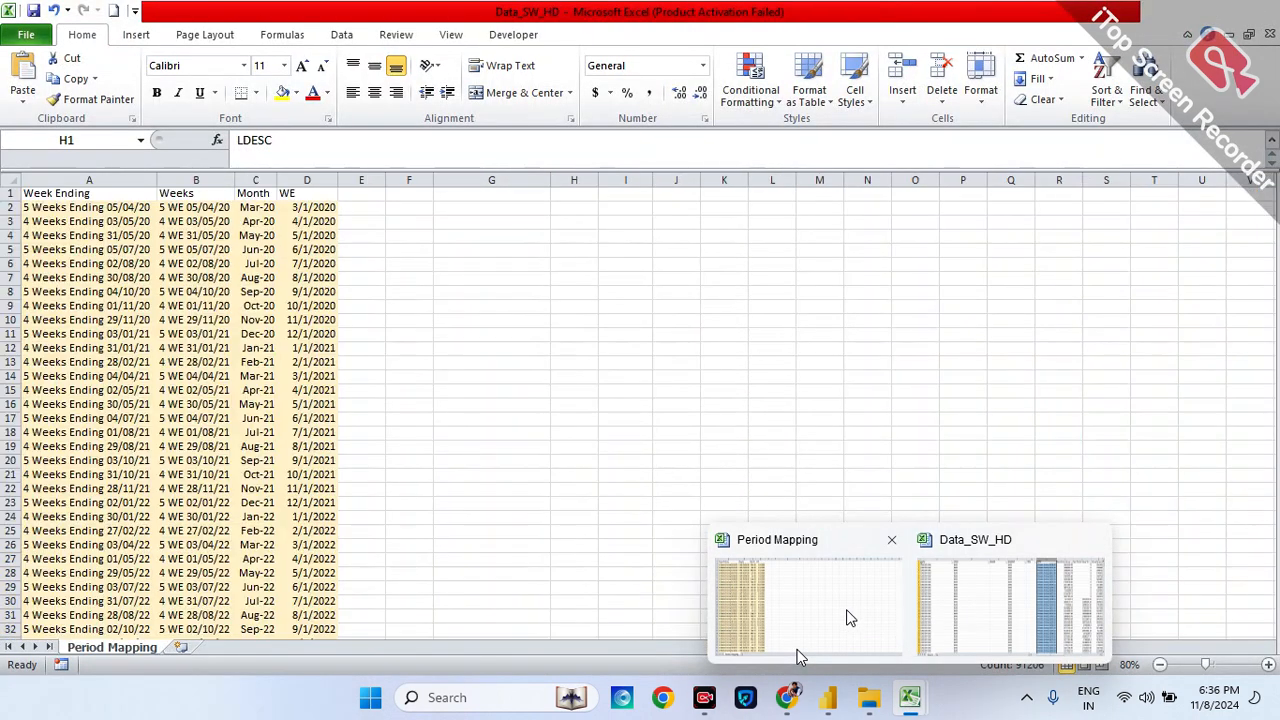
click(846, 614)
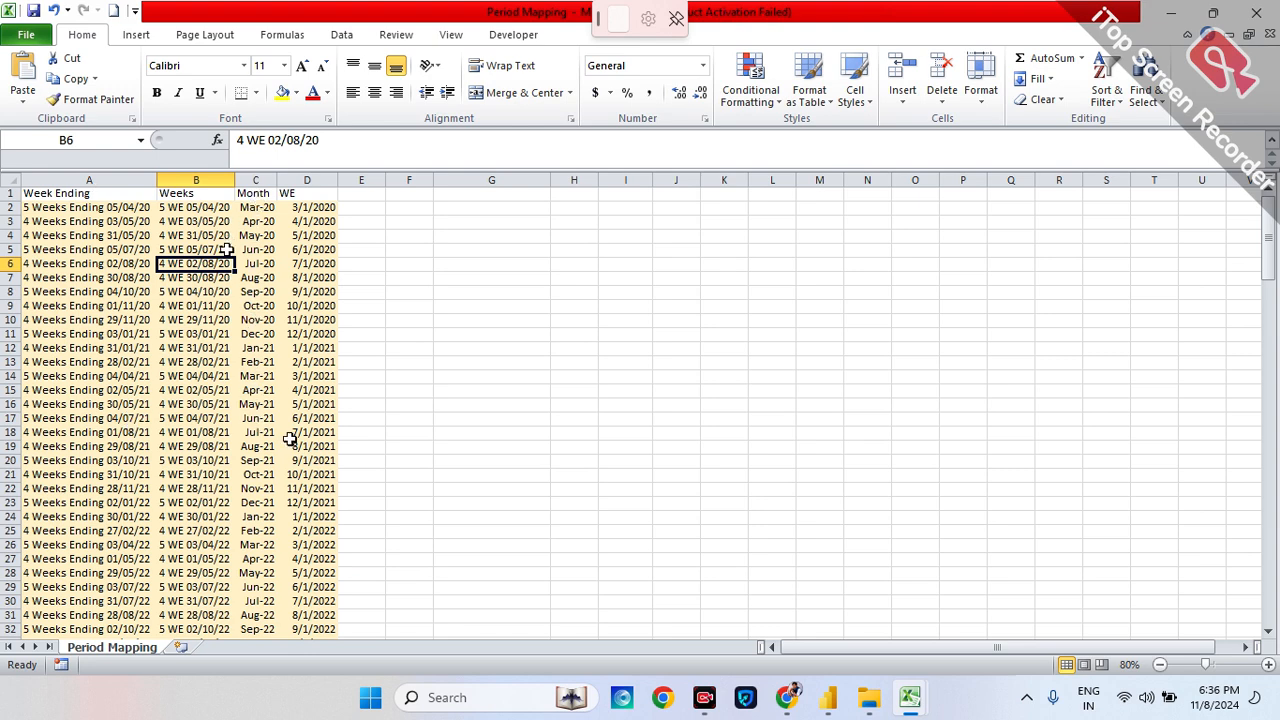
mouse_move(915, 694)
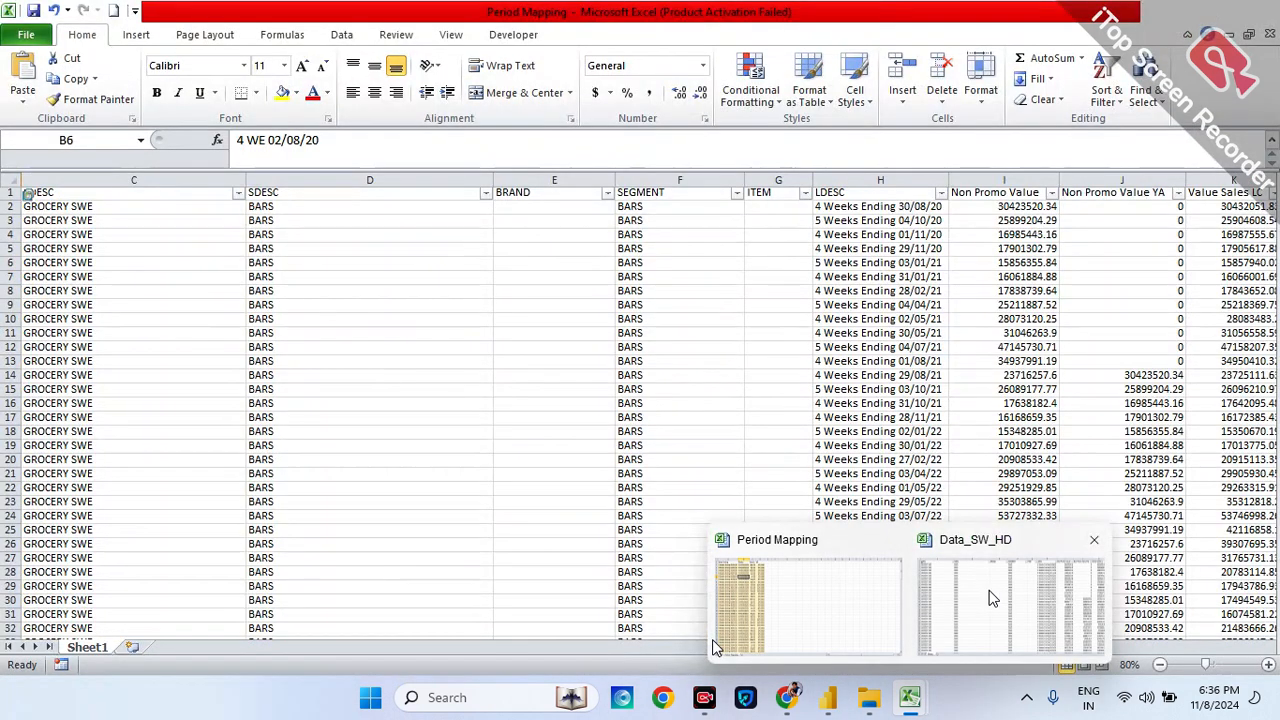
click(989, 591)
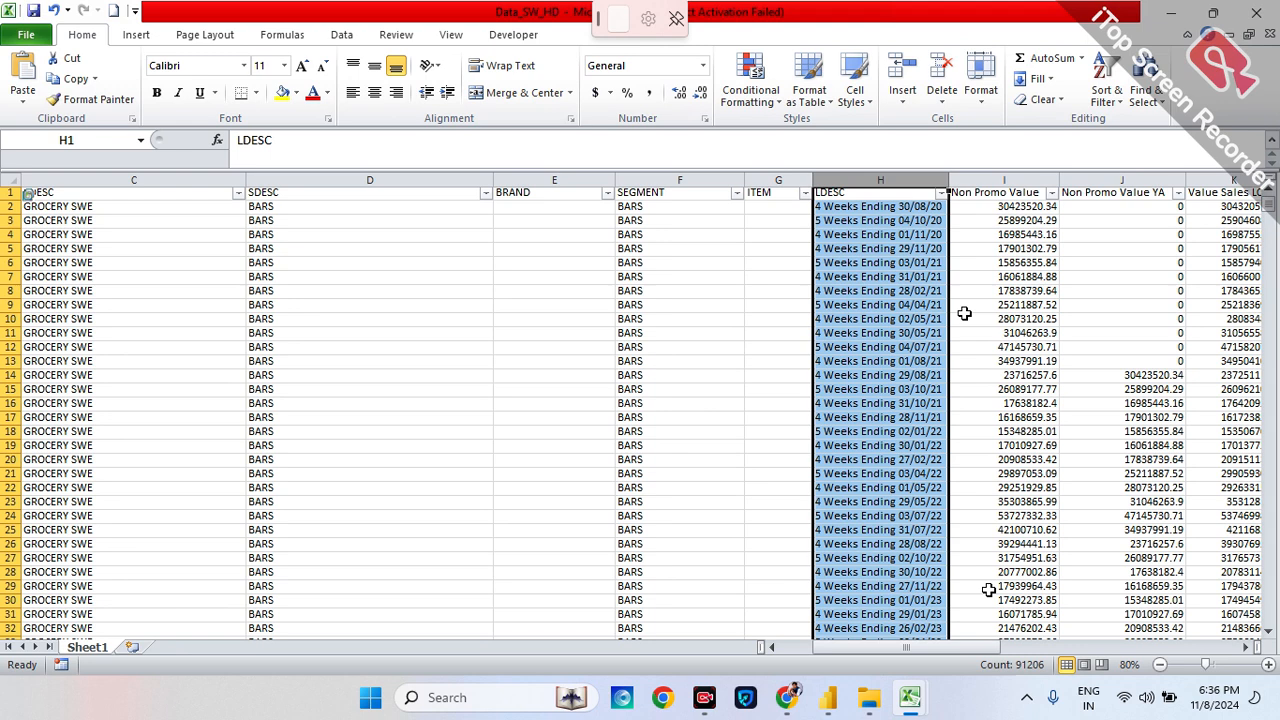
- Review the Data_SW_HD columns from Country through the value, volume, unit and promo measures, including their YA versions
scroll(661, 341, left, 2)
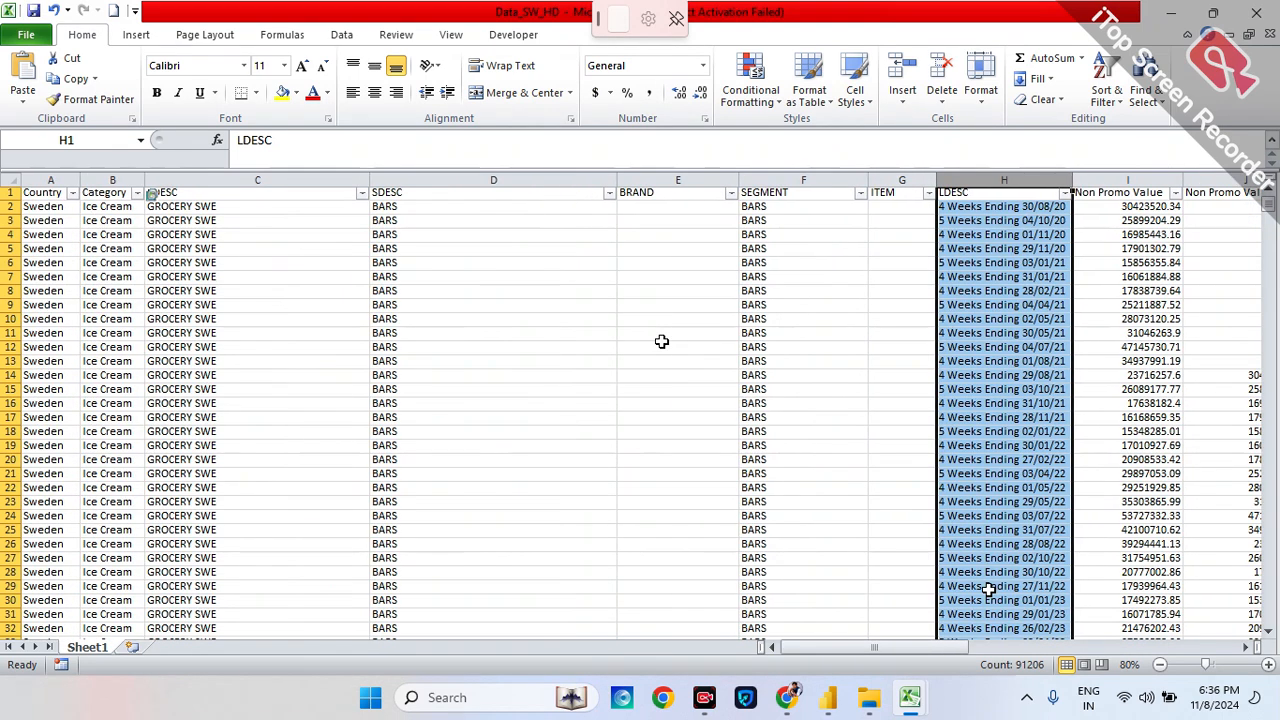
scroll(661, 341, right, 6)
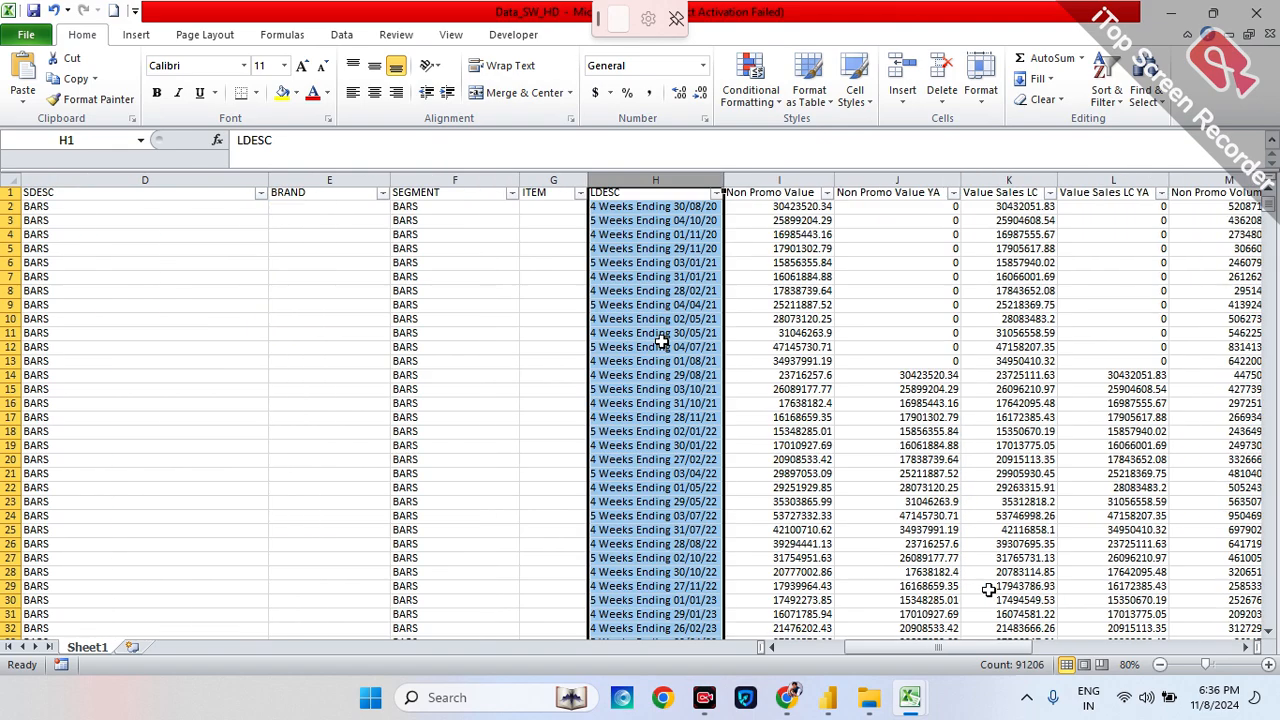
scroll(661, 341, right, 6)
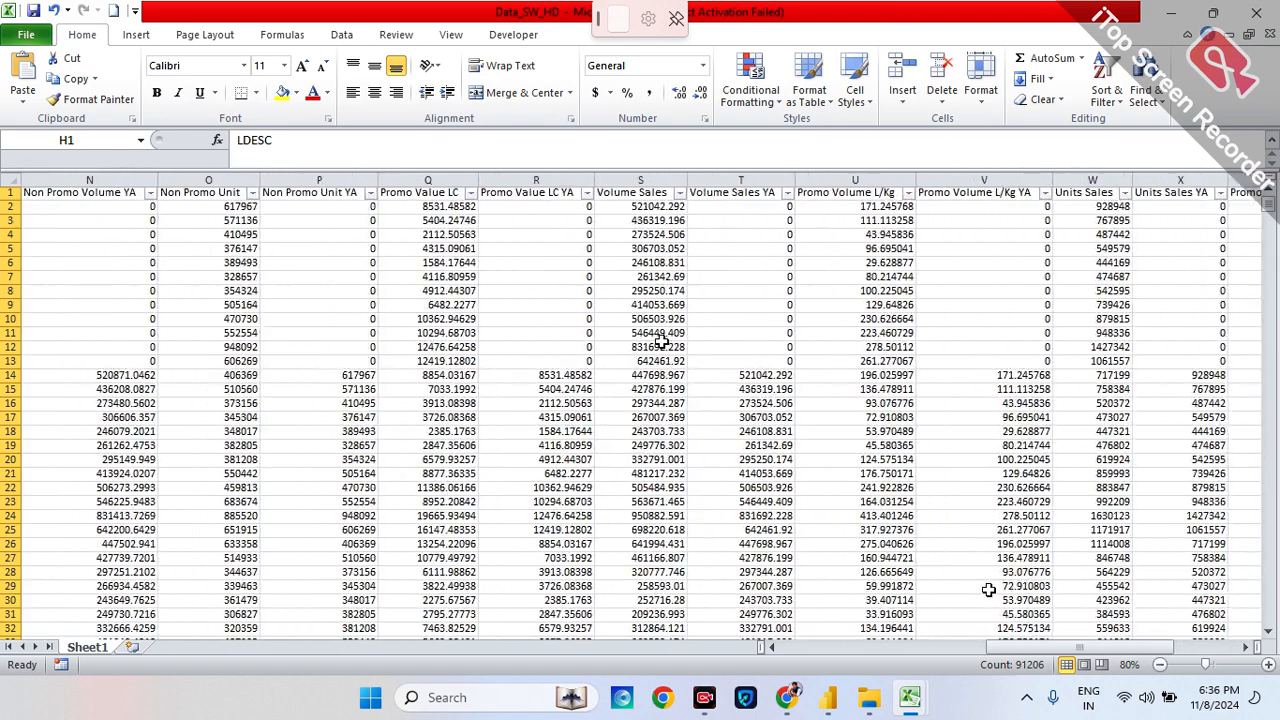
scroll(661, 341, left, 6)
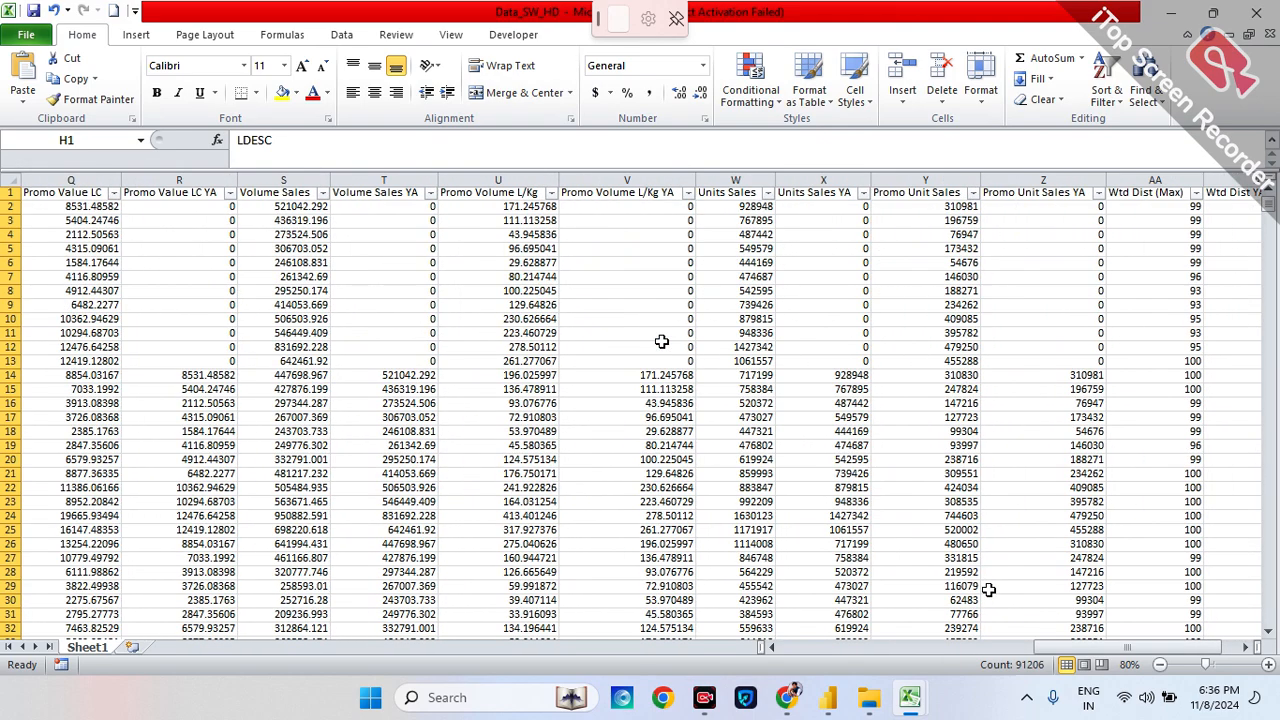
scroll(661, 341, up, 2)
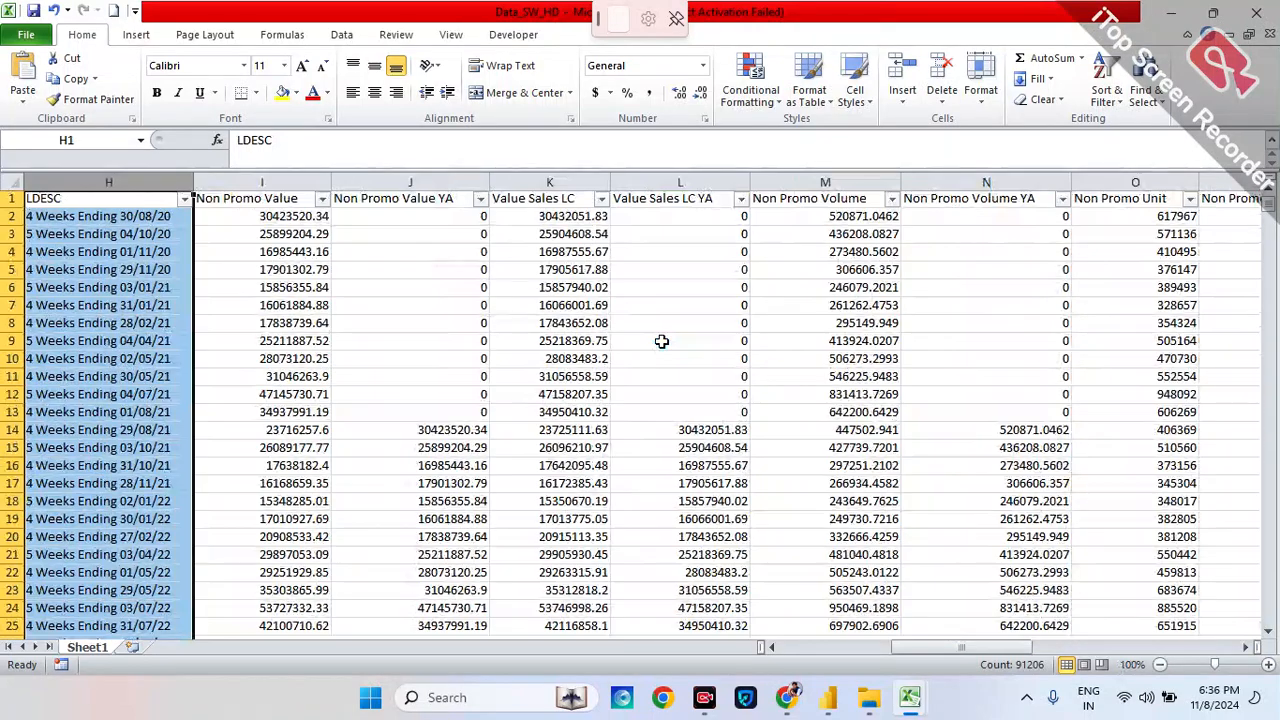
scroll(661, 341, left, 2)
scroll(661, 341, down, 3)
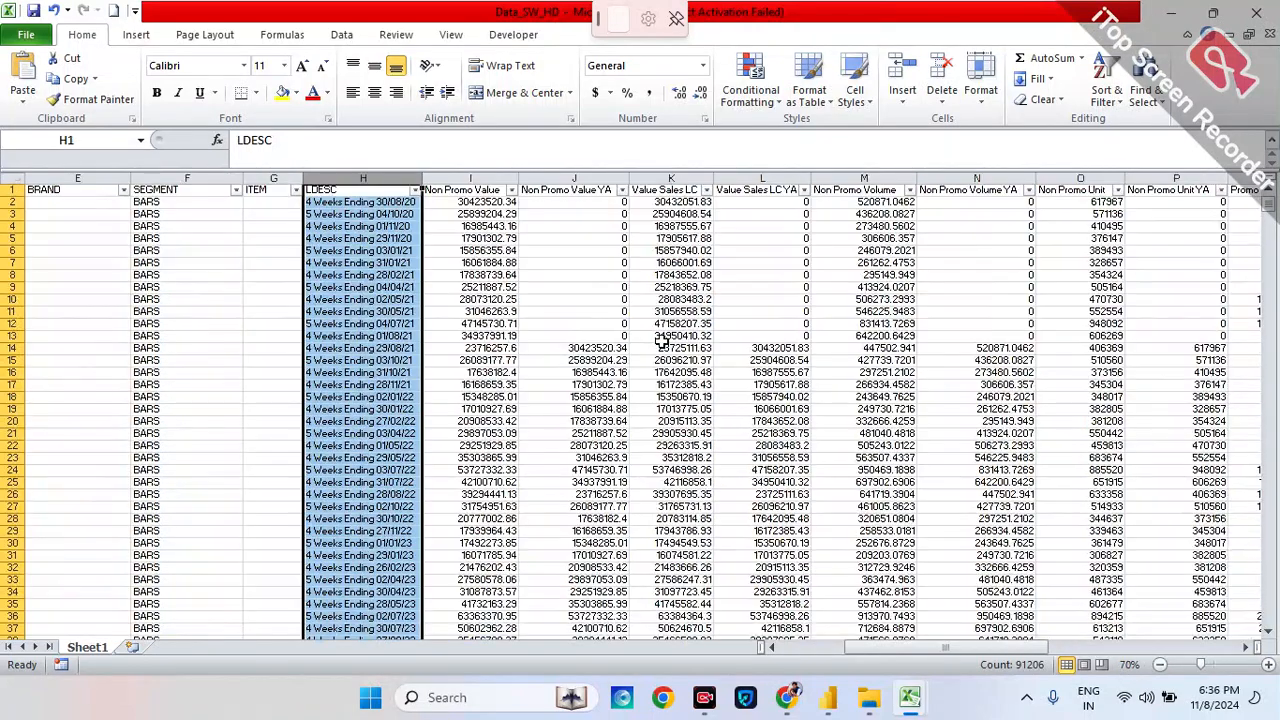
click(663, 339)
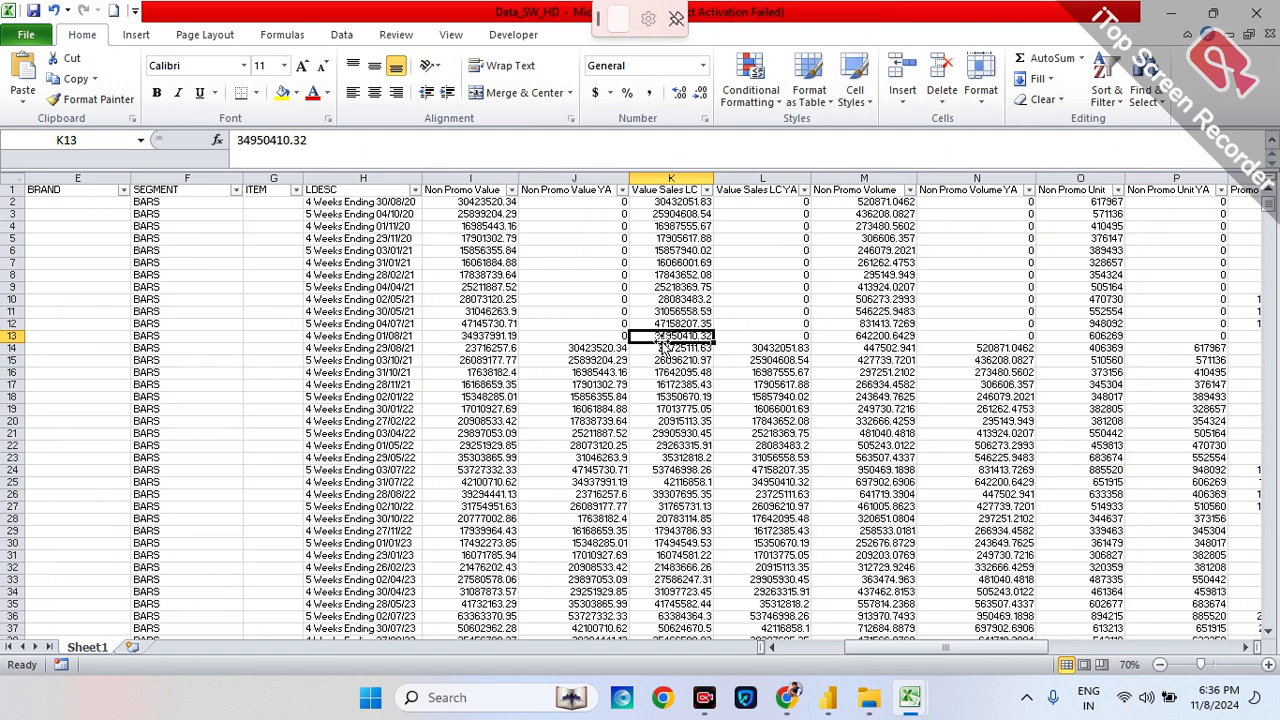
text(+)
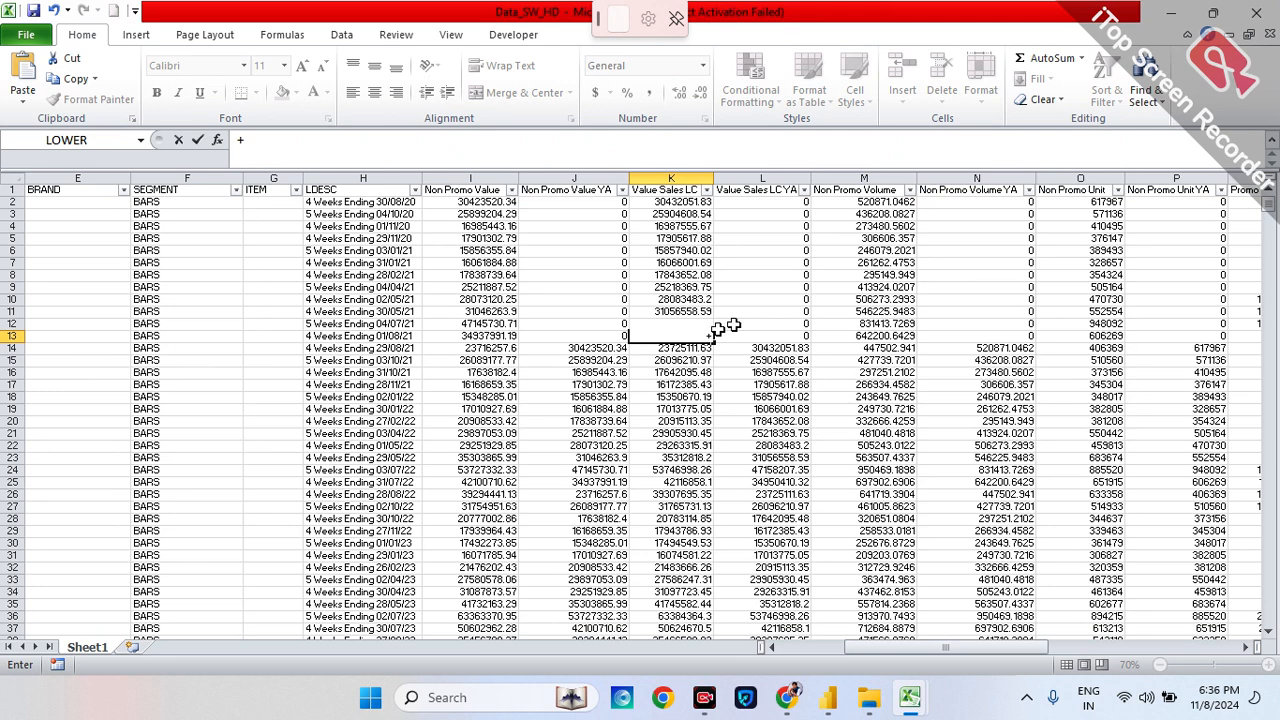
key(Escape)
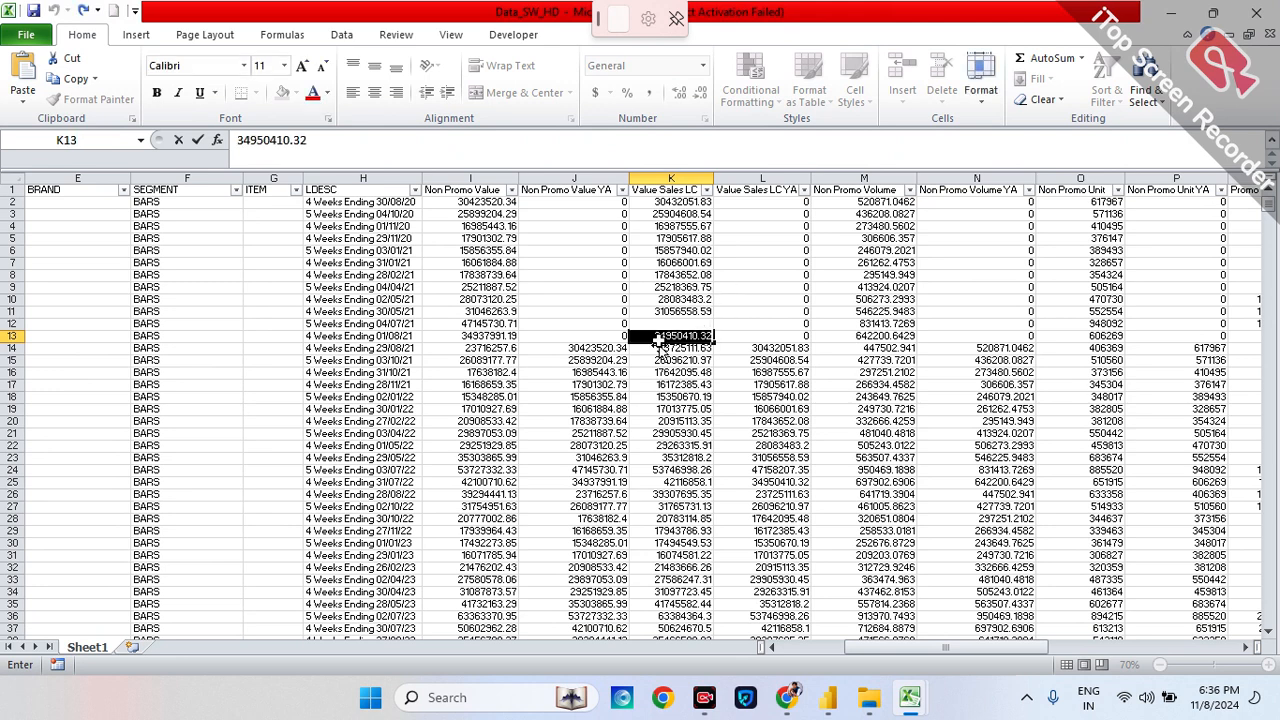
click(664, 396)
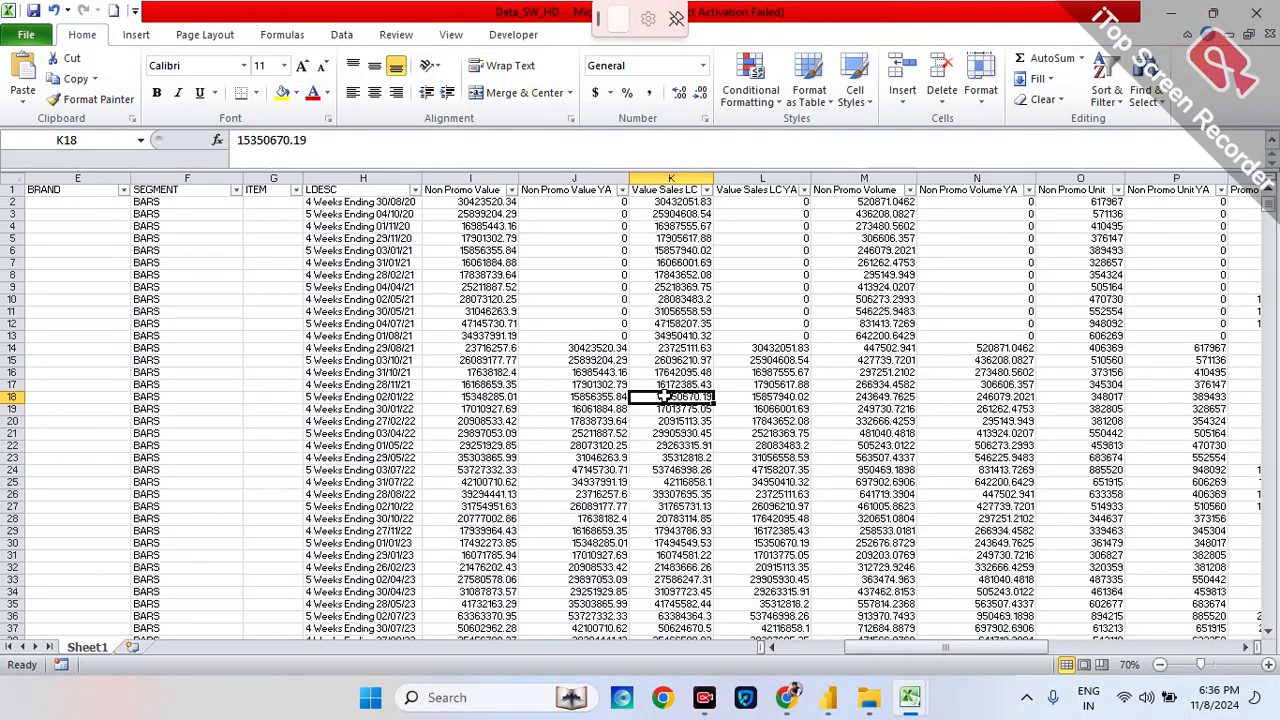
key(Up)
key(Up)
key(Up)
key(Up)
key(Up)
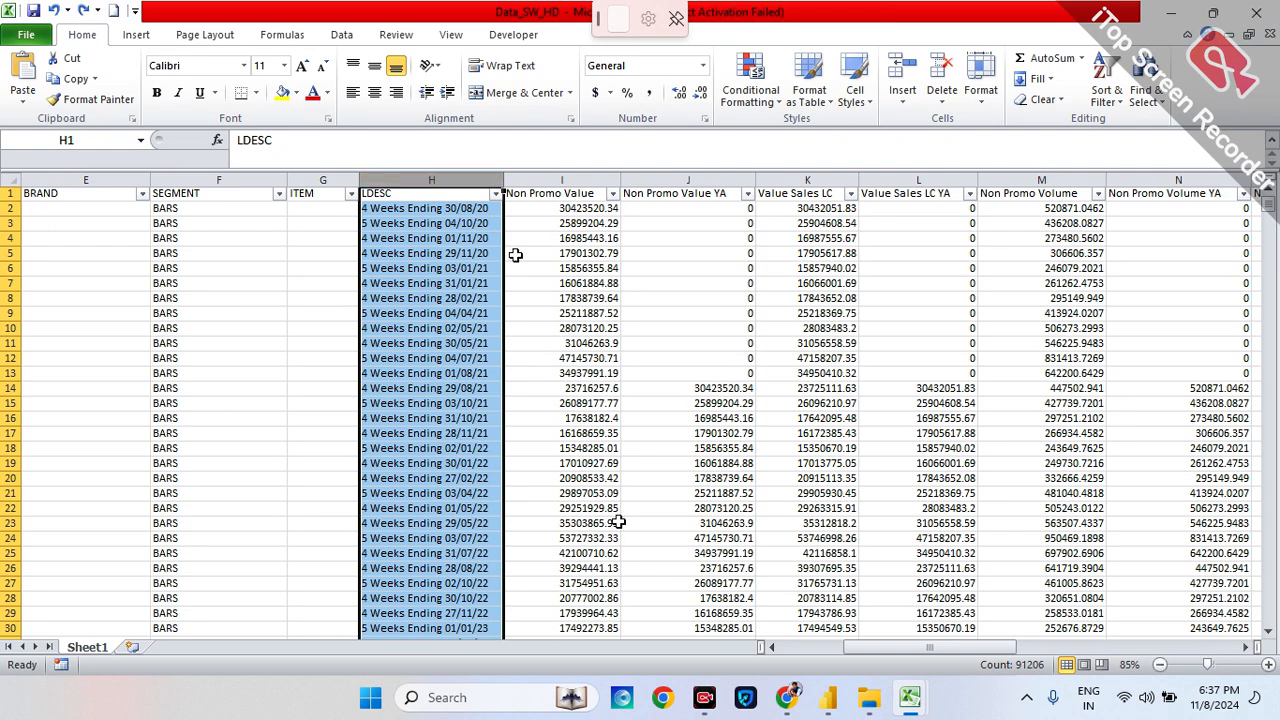
- Compare the LDESC periods with the Week Ending entries in Period Mapping, finishing in Data_SW_HD
mouse_move(911, 698)
click(824, 606)
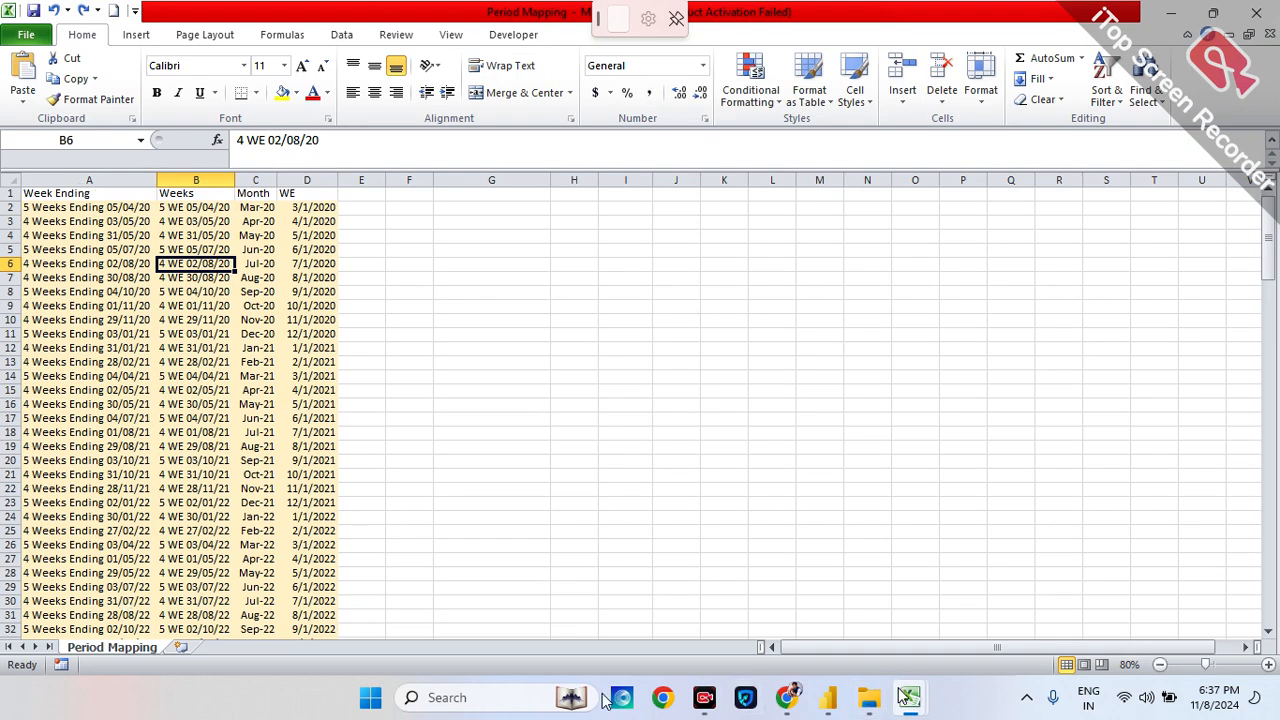
mouse_move(910, 698)
click(920, 610)
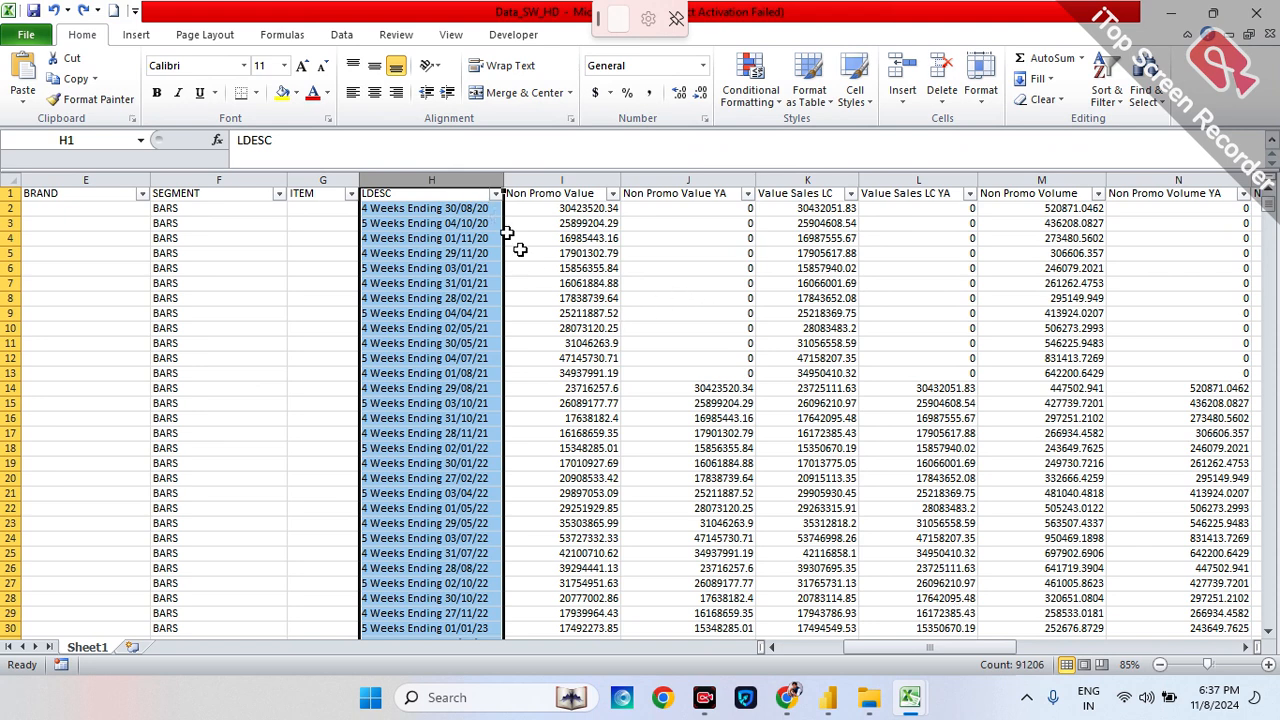
- Switch to the Period Mapping workbook and examine its multi-week and single-week period rows, ending at the header row
mouse_move(910, 697)
click(845, 608)
scroll(262, 437, down, 20)
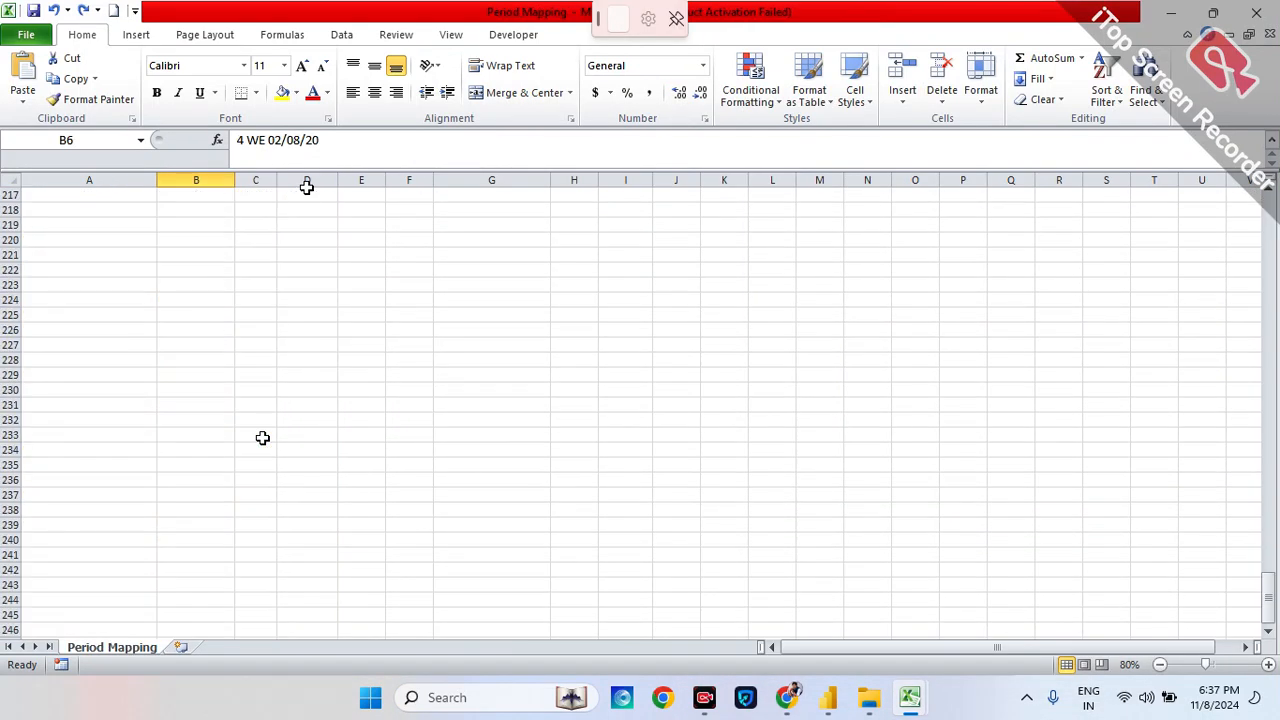
scroll(262, 438, up, 20)
scroll(262, 437, up, 20)
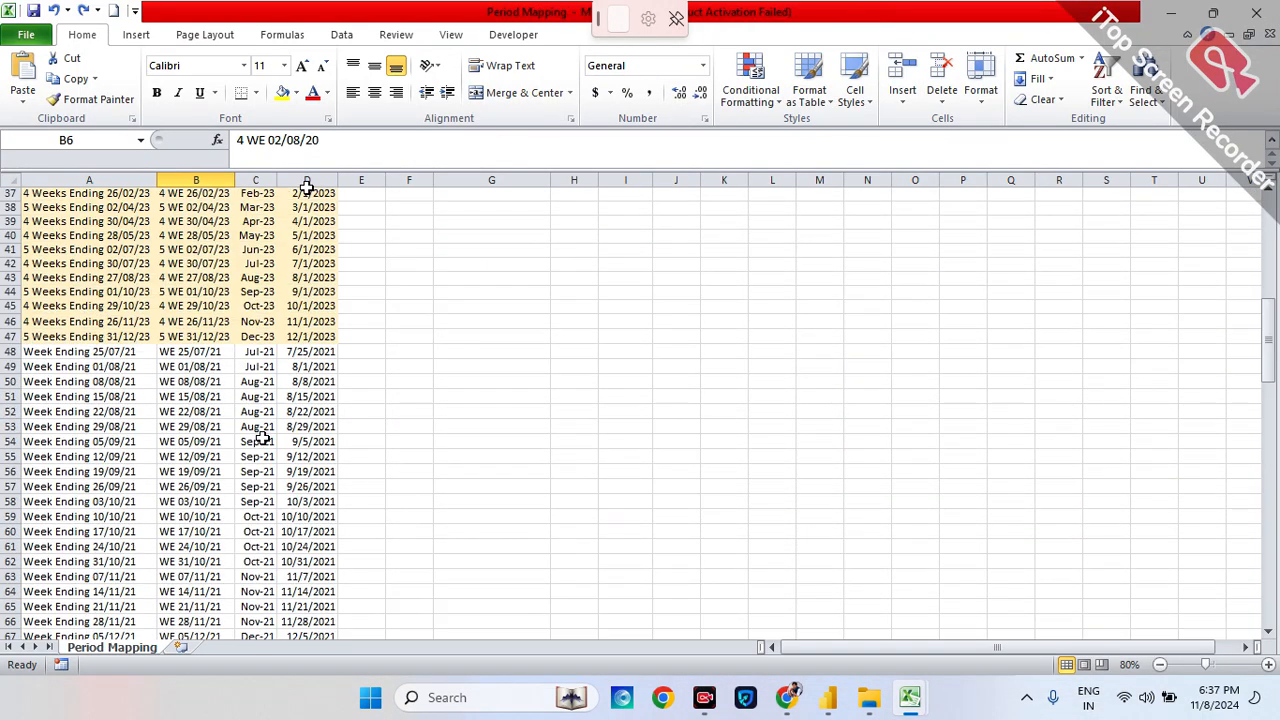
scroll(267, 234, up, 12)
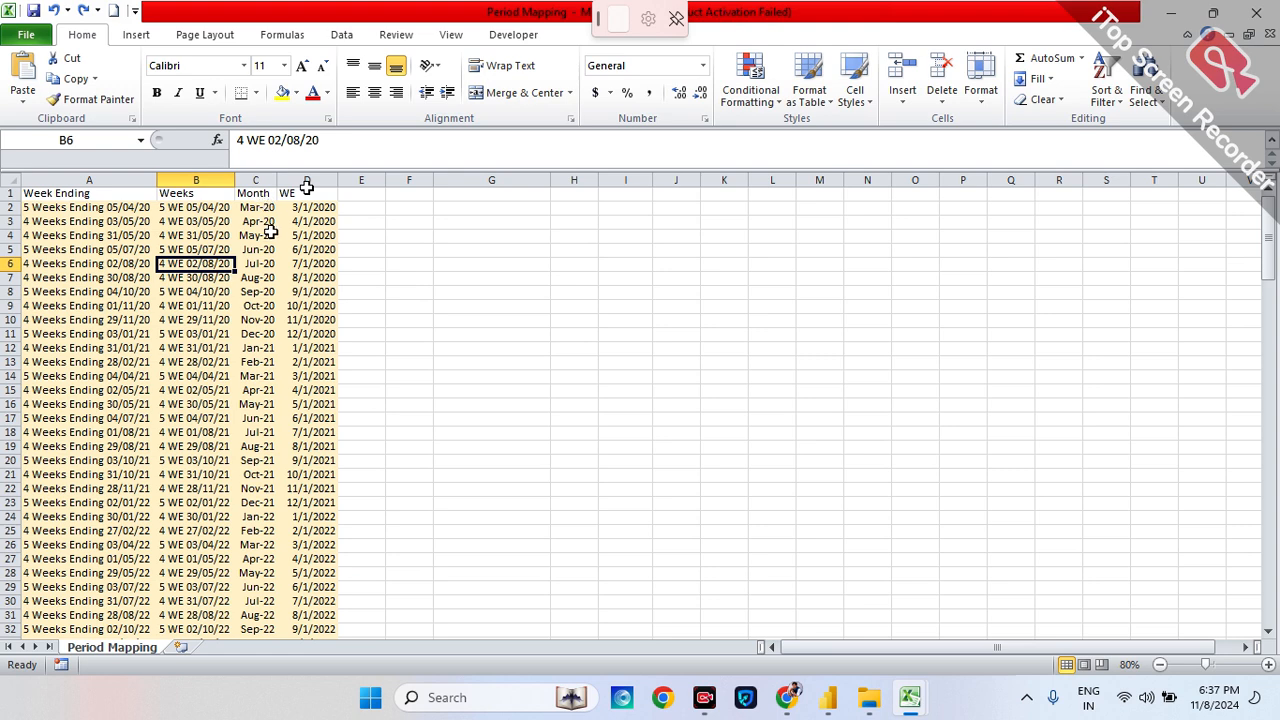
scroll(268, 305, down, 12)
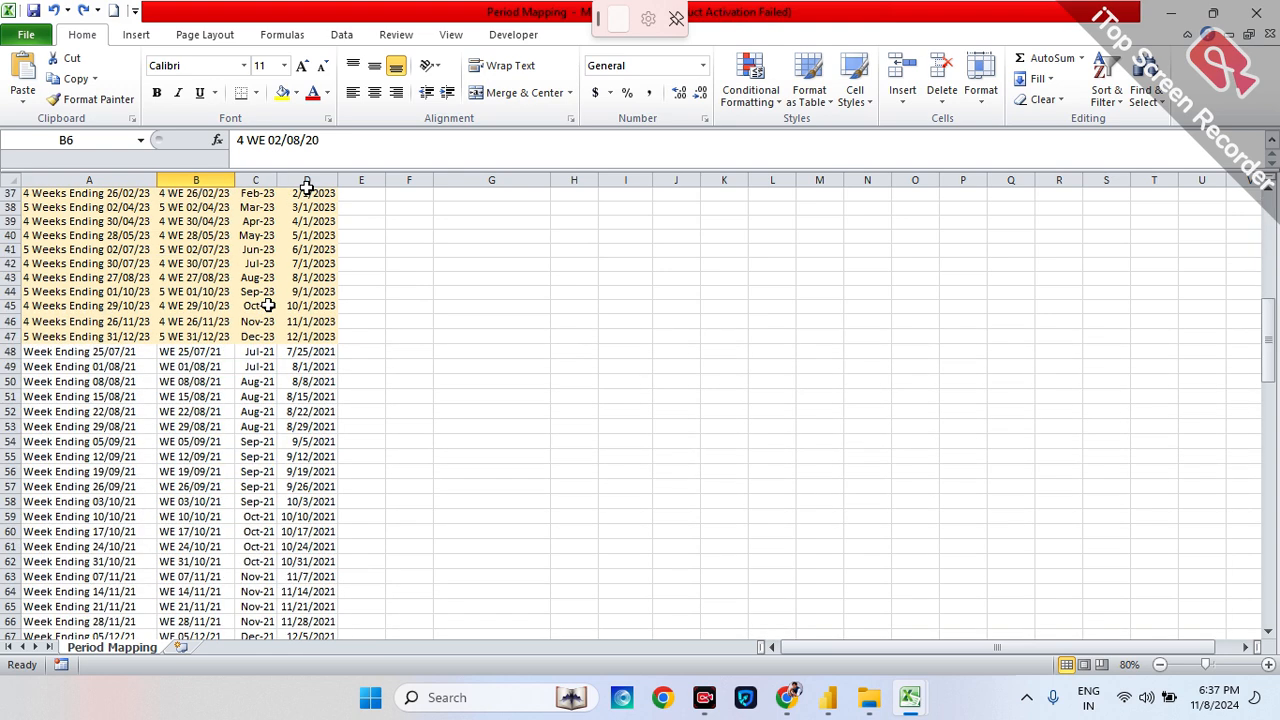
scroll(268, 305, up, 12)
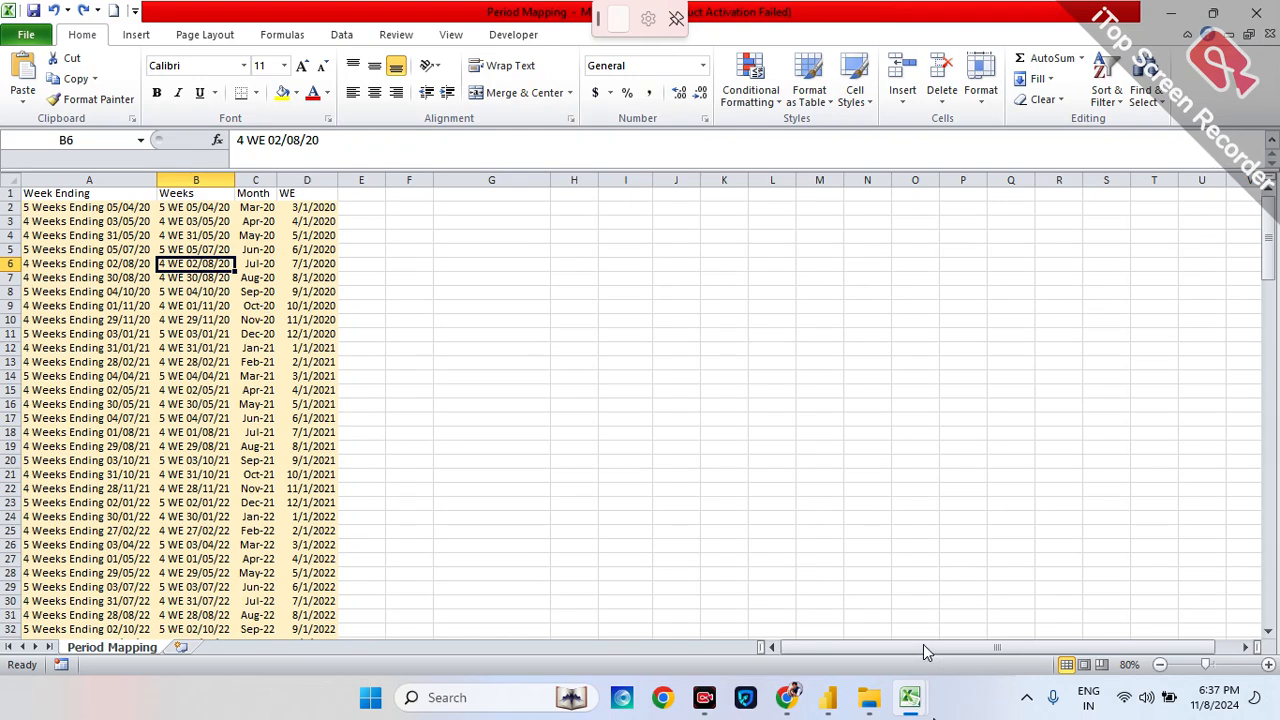
- Return to the Data_SW_HD workbook, select cell H7 and review the descriptive columns from Country to LDESC
mouse_move(910, 697)
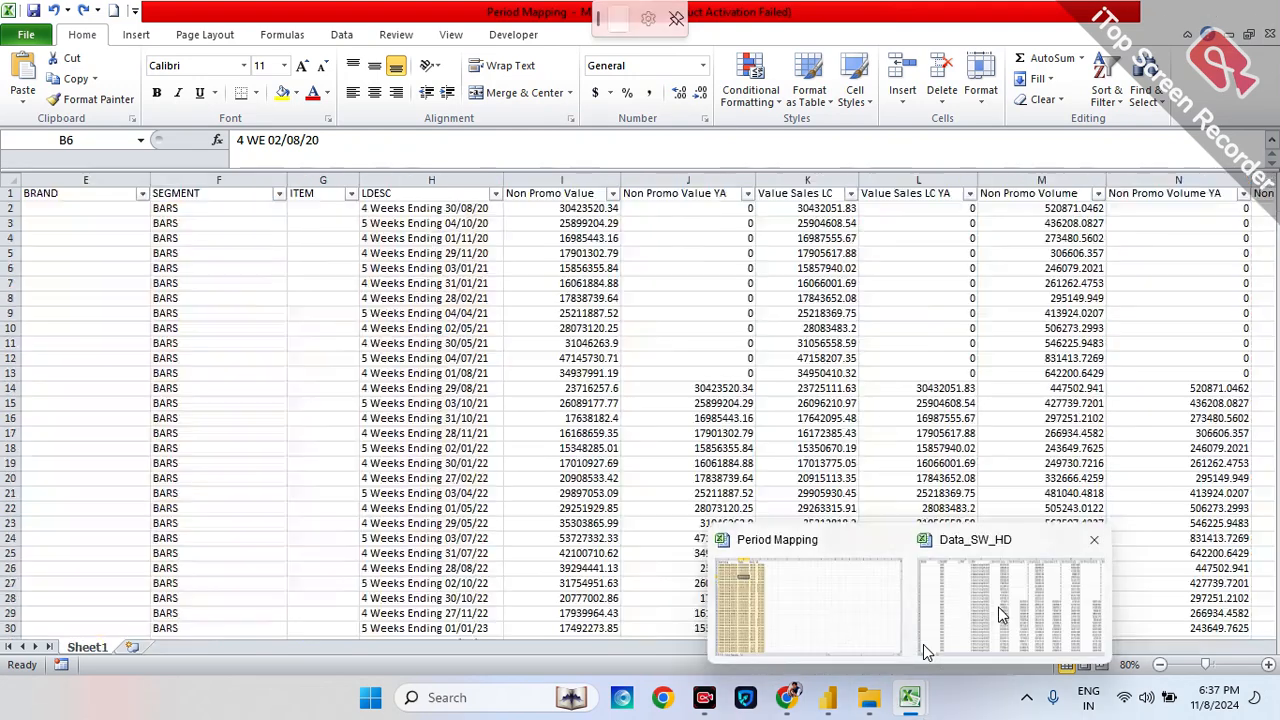
click(998, 614)
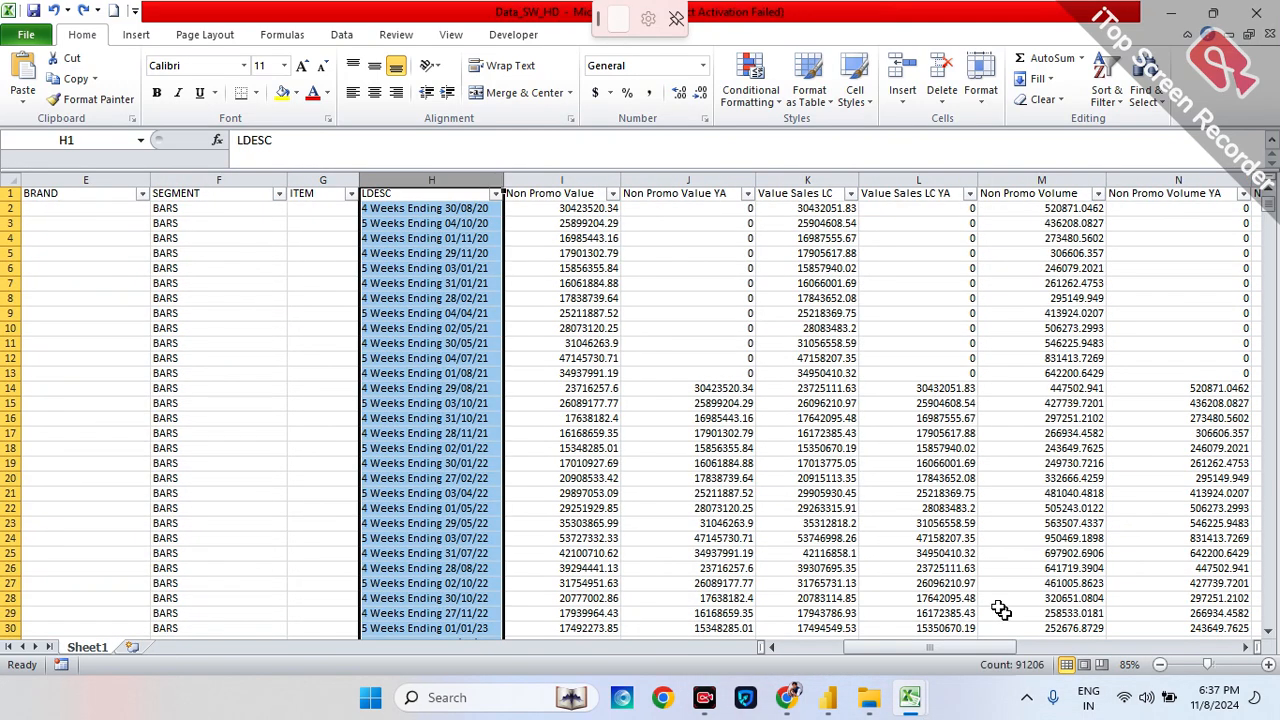
click(493, 281)
scroll(494, 277, left, 4)
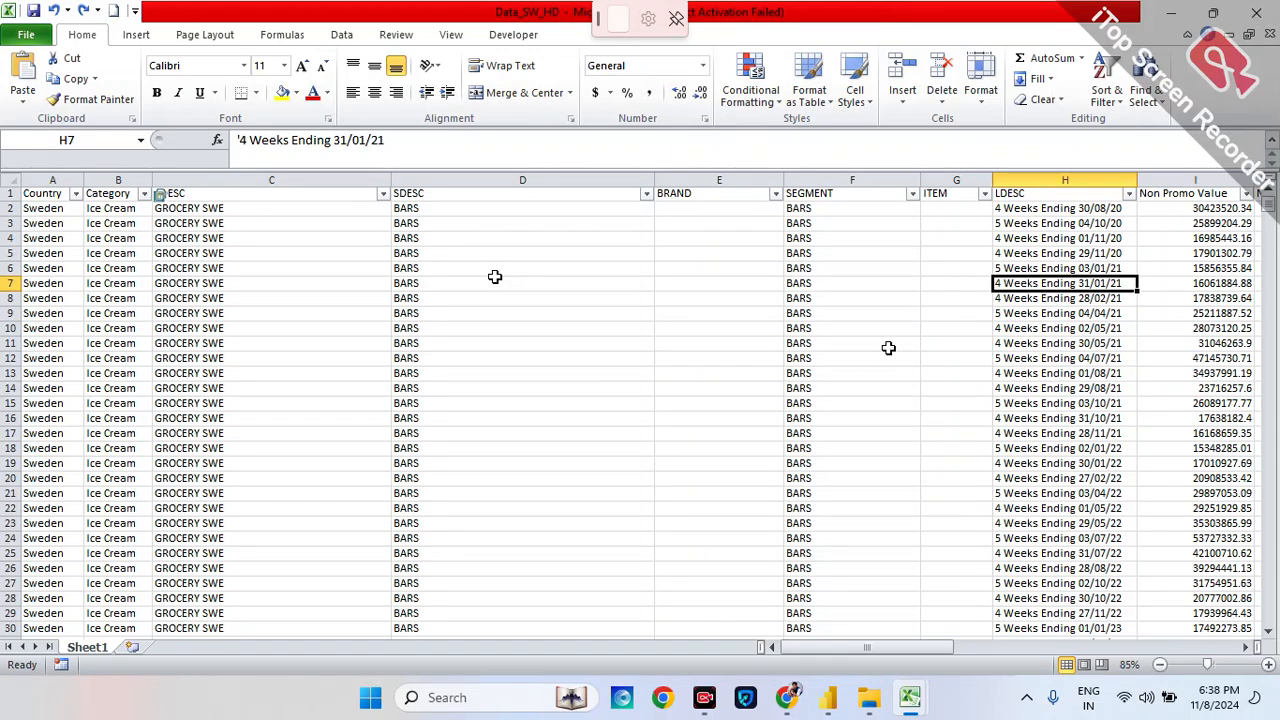
scroll(888, 347, right, 1)
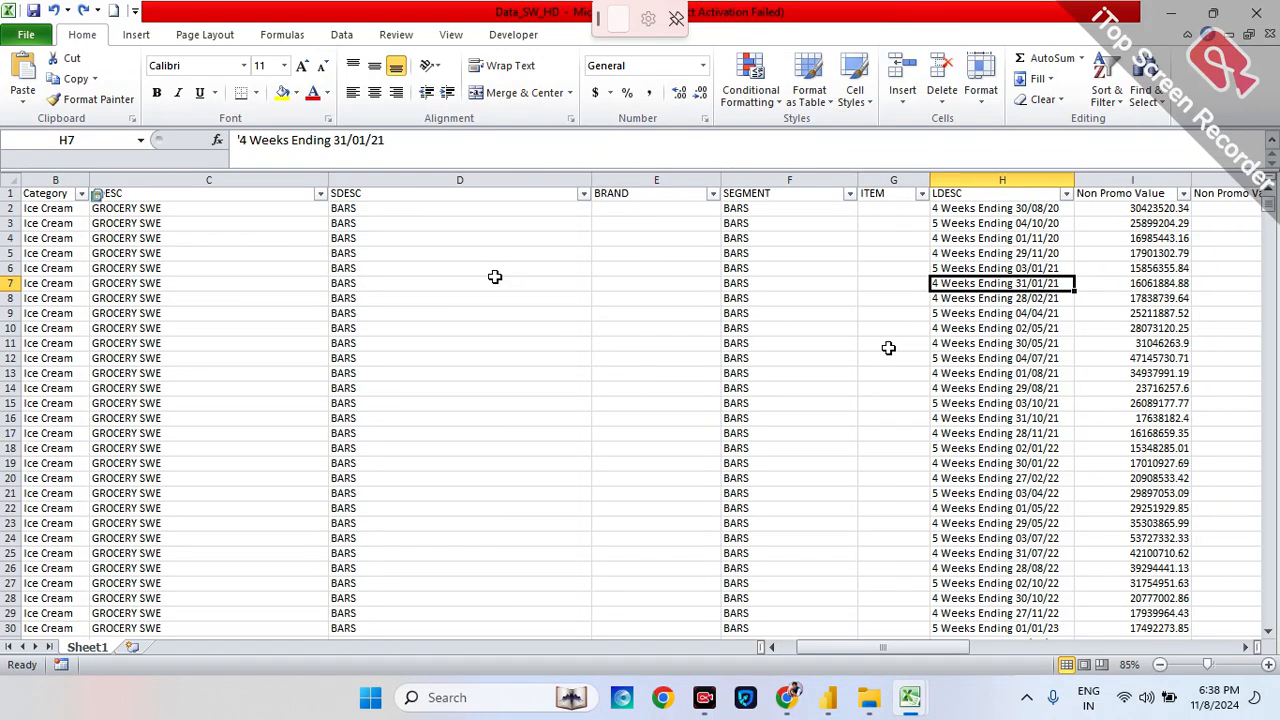
- Check the Week Ending periods in the Period Mapping workbook, then return to Data_SW_HD and select the whole LDESC column
mouse_move(912, 700)
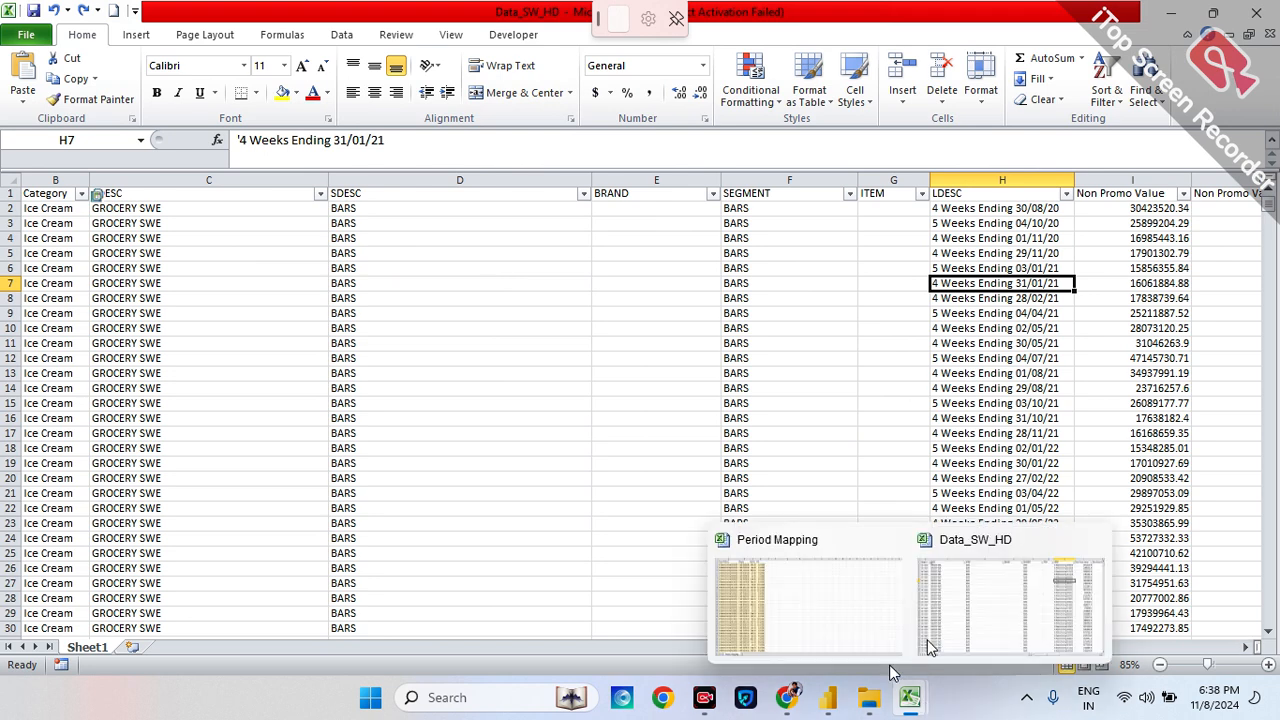
click(822, 607)
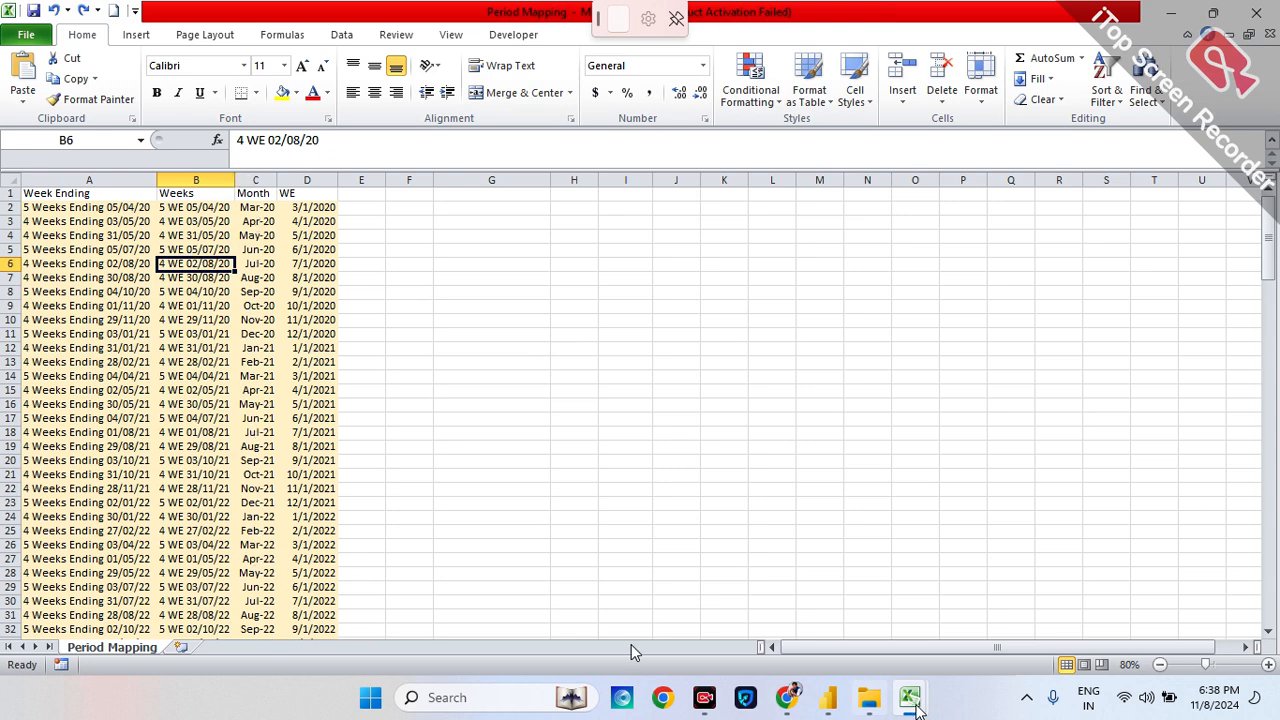
mouse_move(910, 705)
click(986, 612)
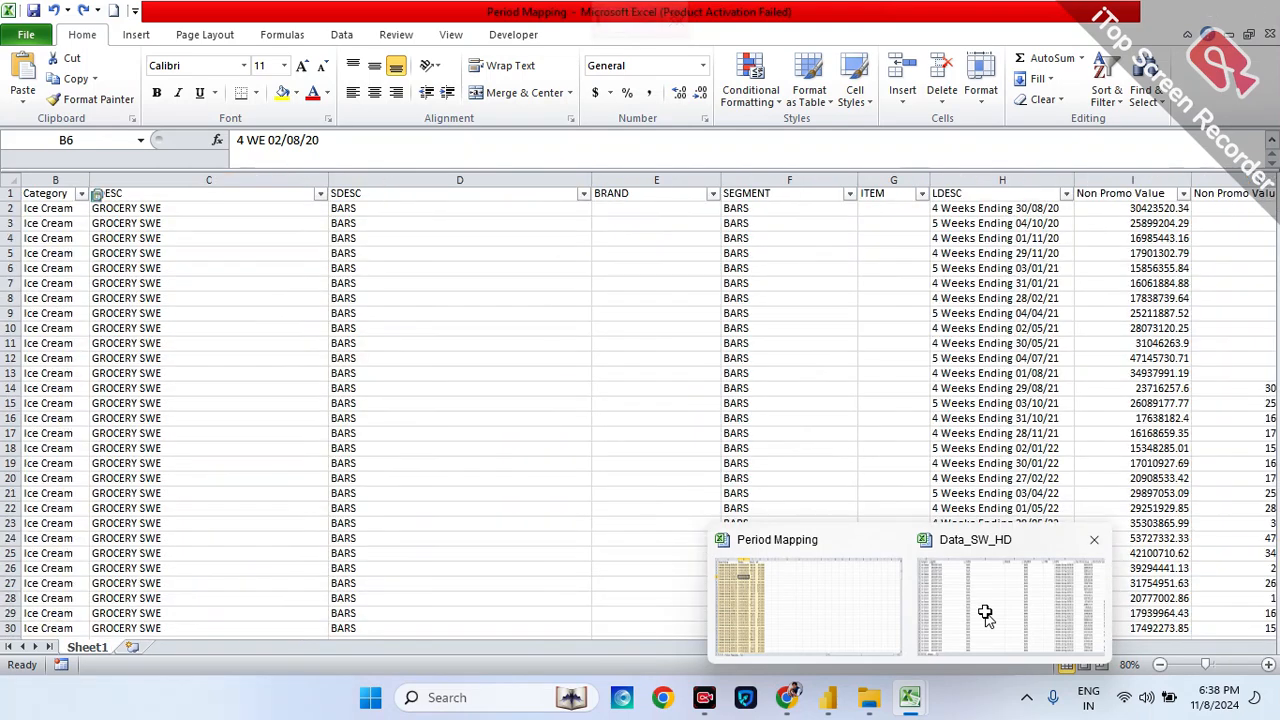
click(999, 180)
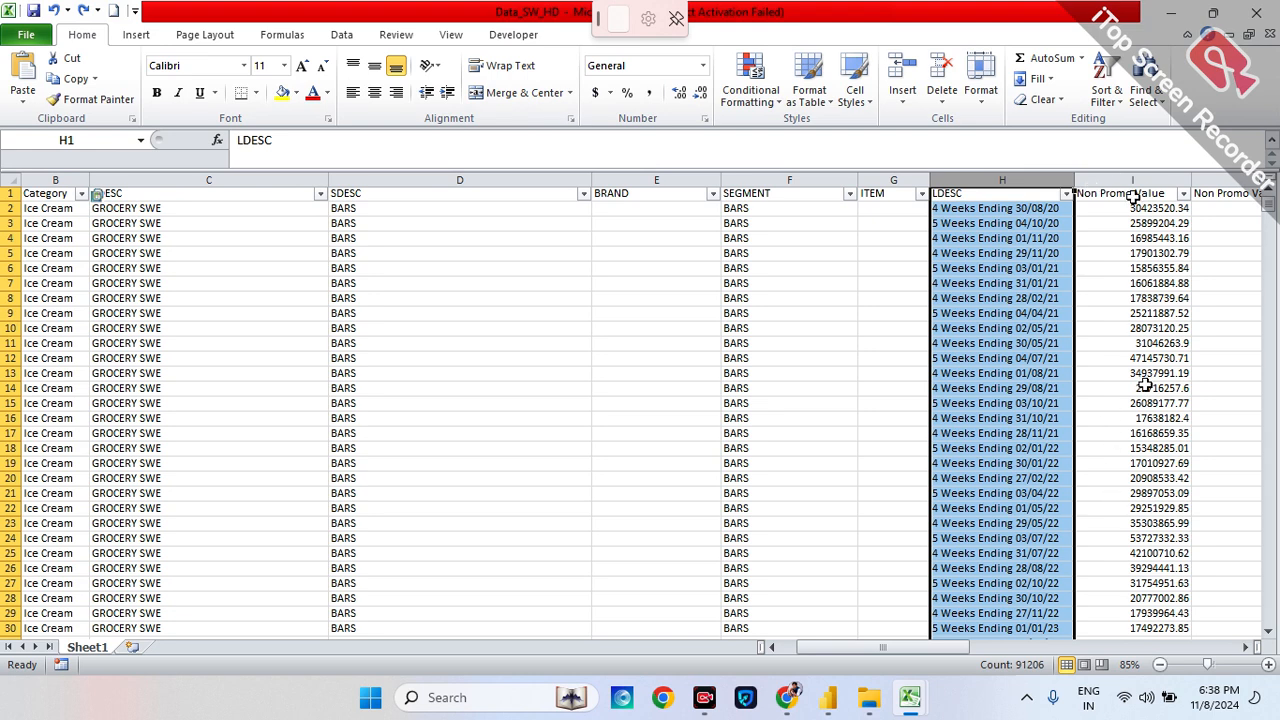
- View the Period Mapping workbook again, then go back to Data_SW_HD and examine LDESC beside the Non Promo Value and Value Sales columns
mouse_move(909, 697)
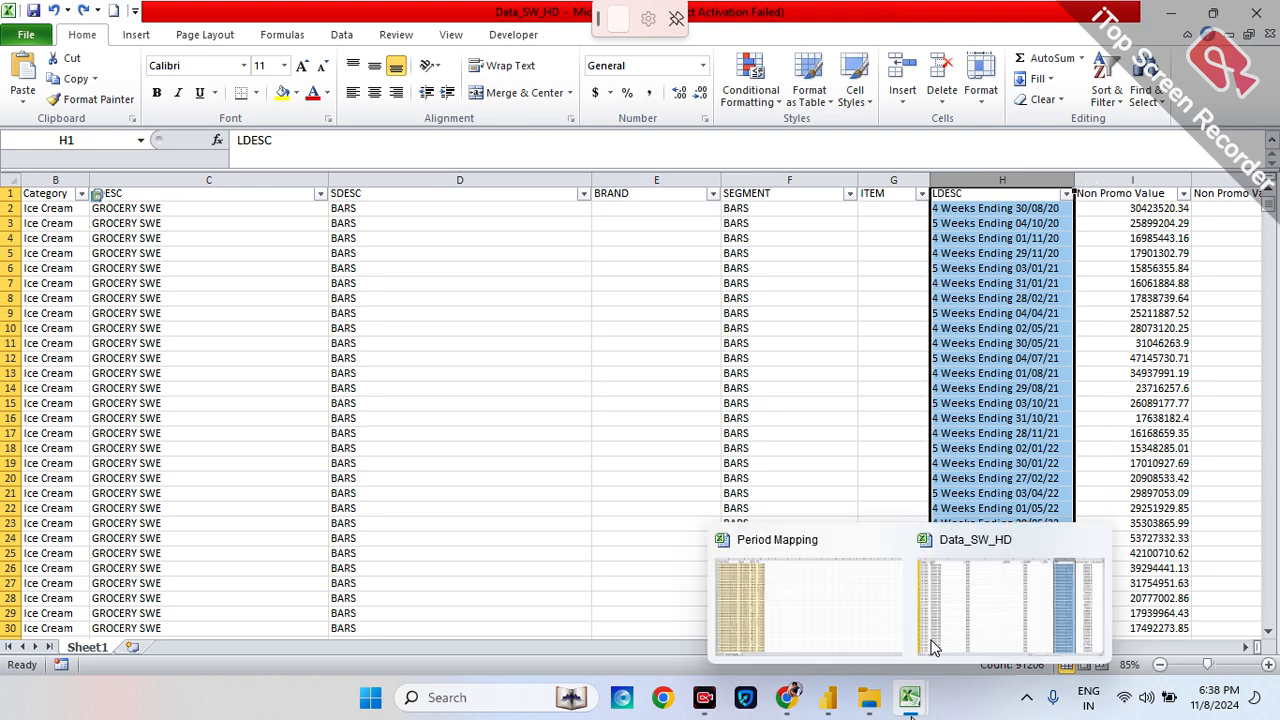
click(806, 600)
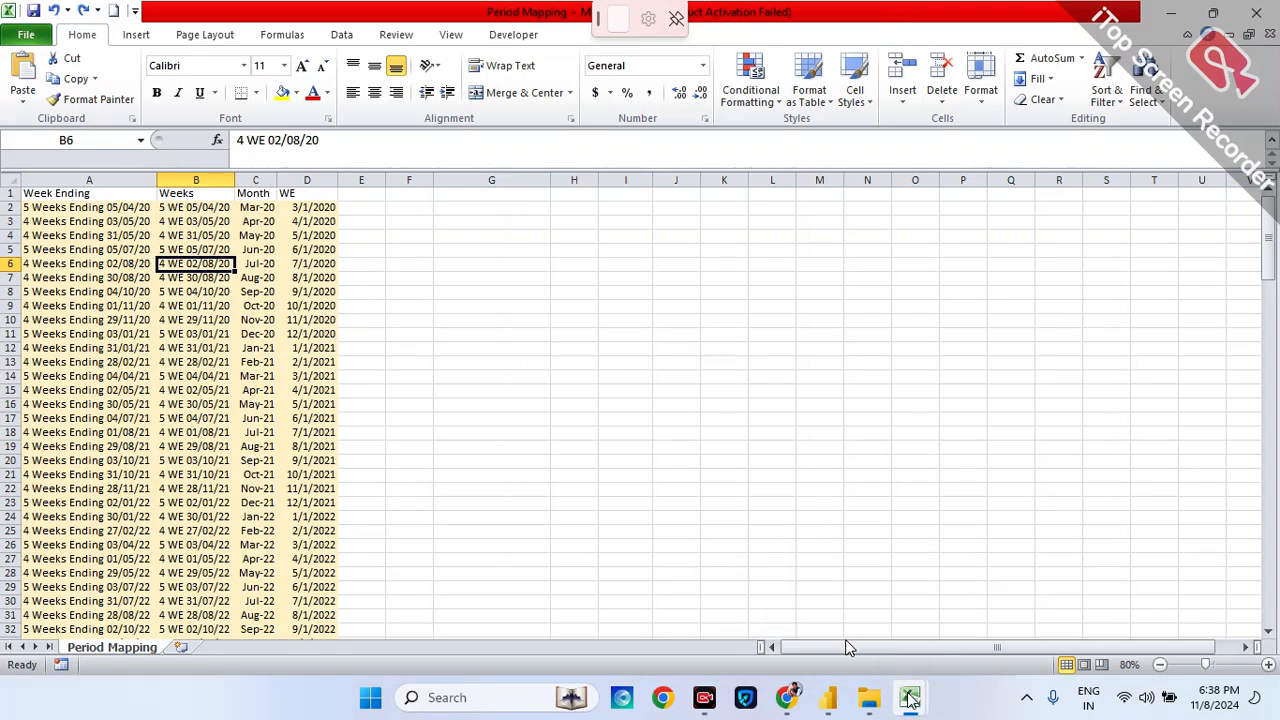
mouse_move(909, 697)
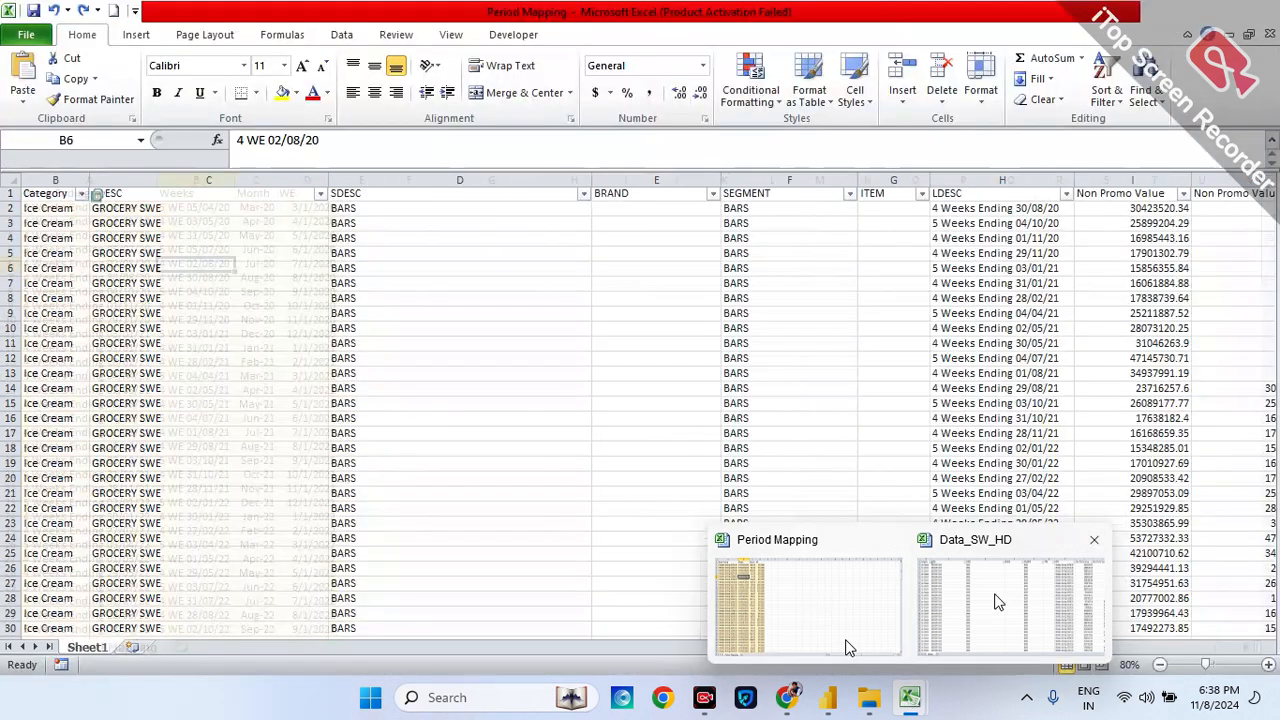
click(994, 598)
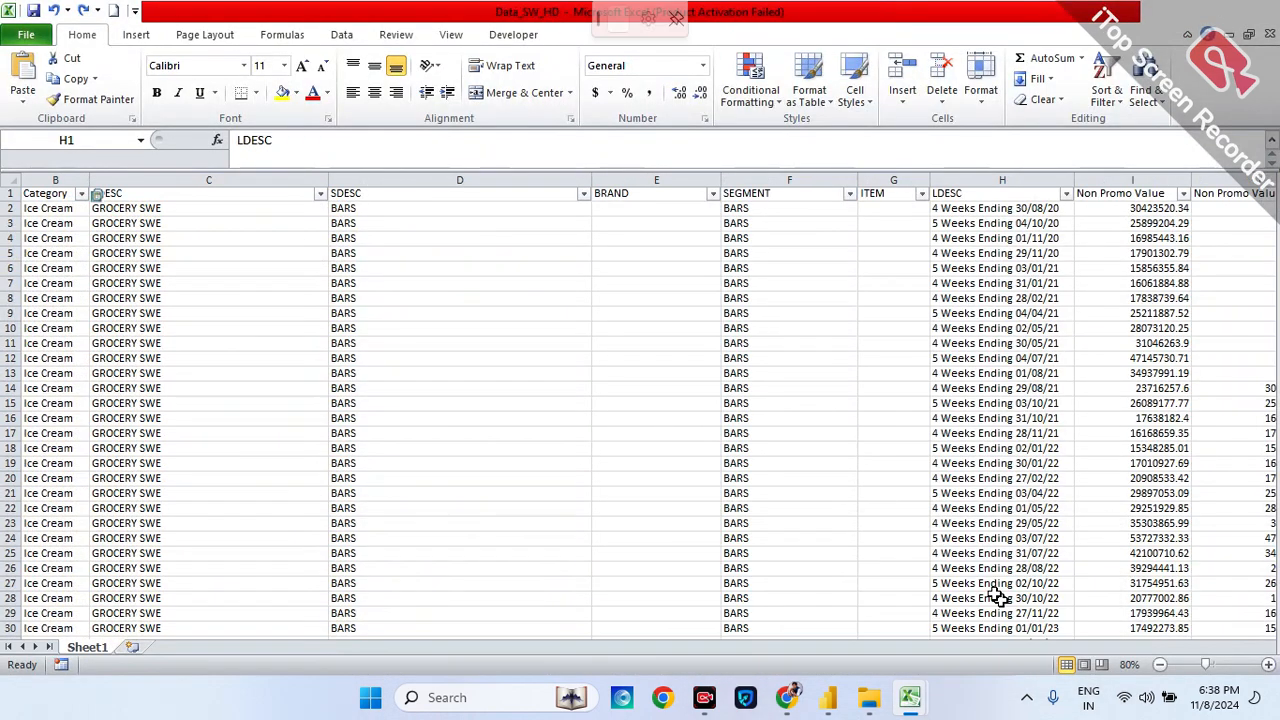
scroll(931, 405, right, 1)
scroll(931, 405, right, 1)
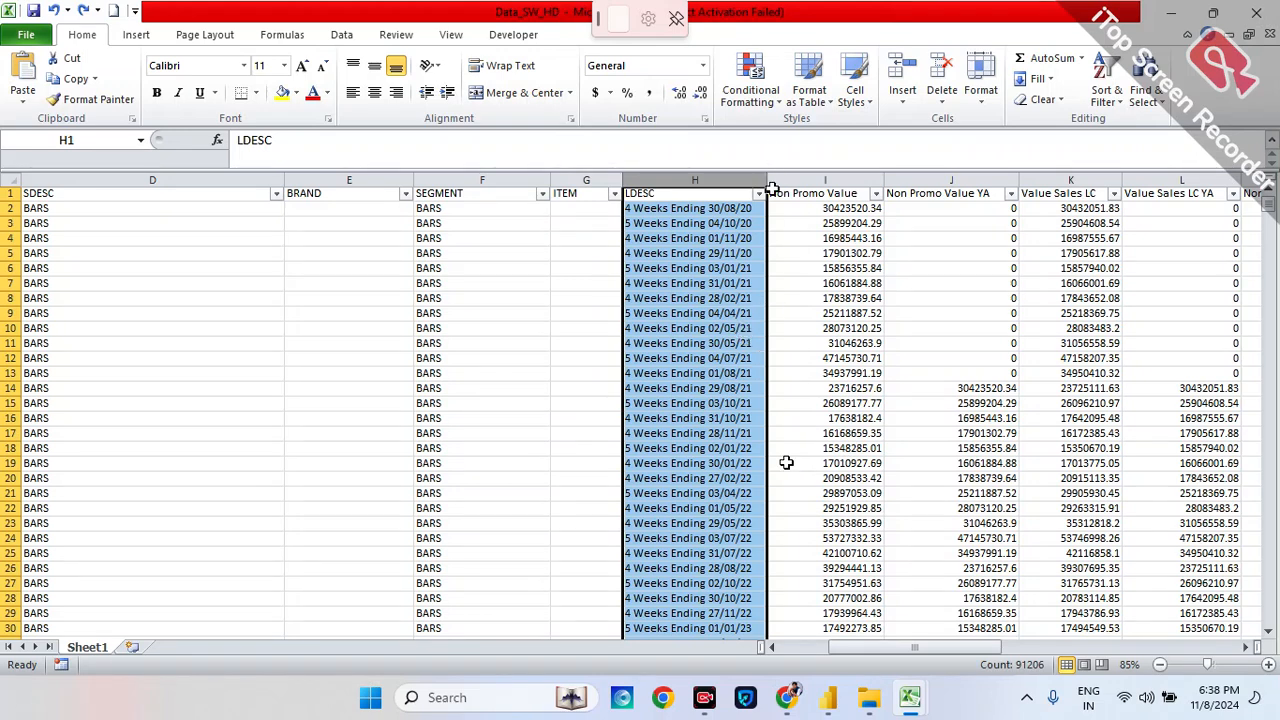
- Examine the Month column in the Period Mapping workbook and return to the Data_SW_HD workbook
mouse_move(910, 697)
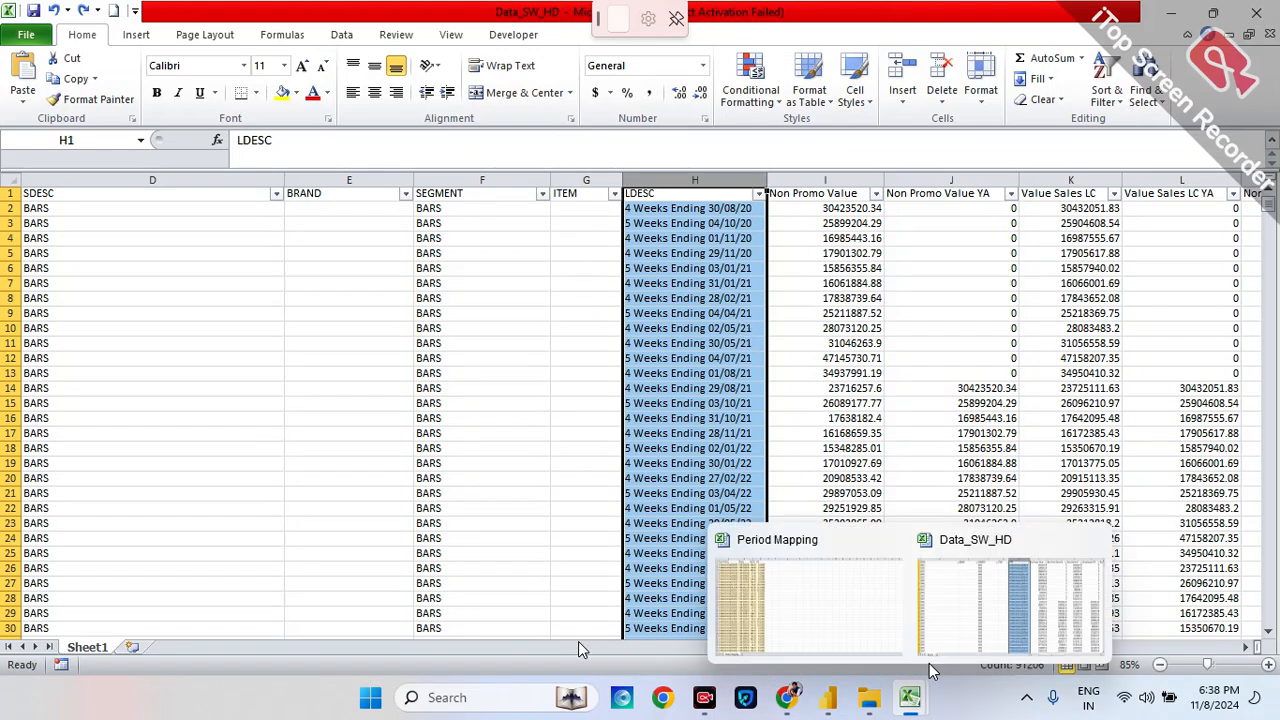
click(774, 603)
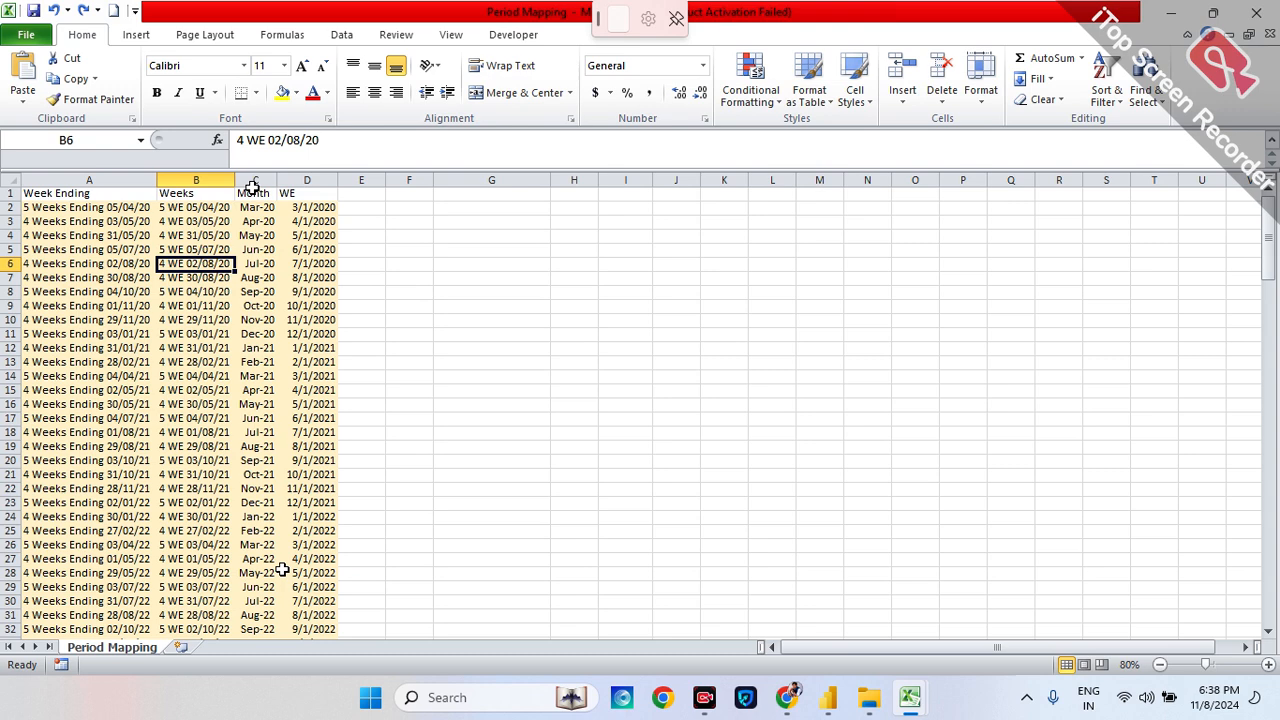
mouse_move(833, 707)
mouse_move(908, 700)
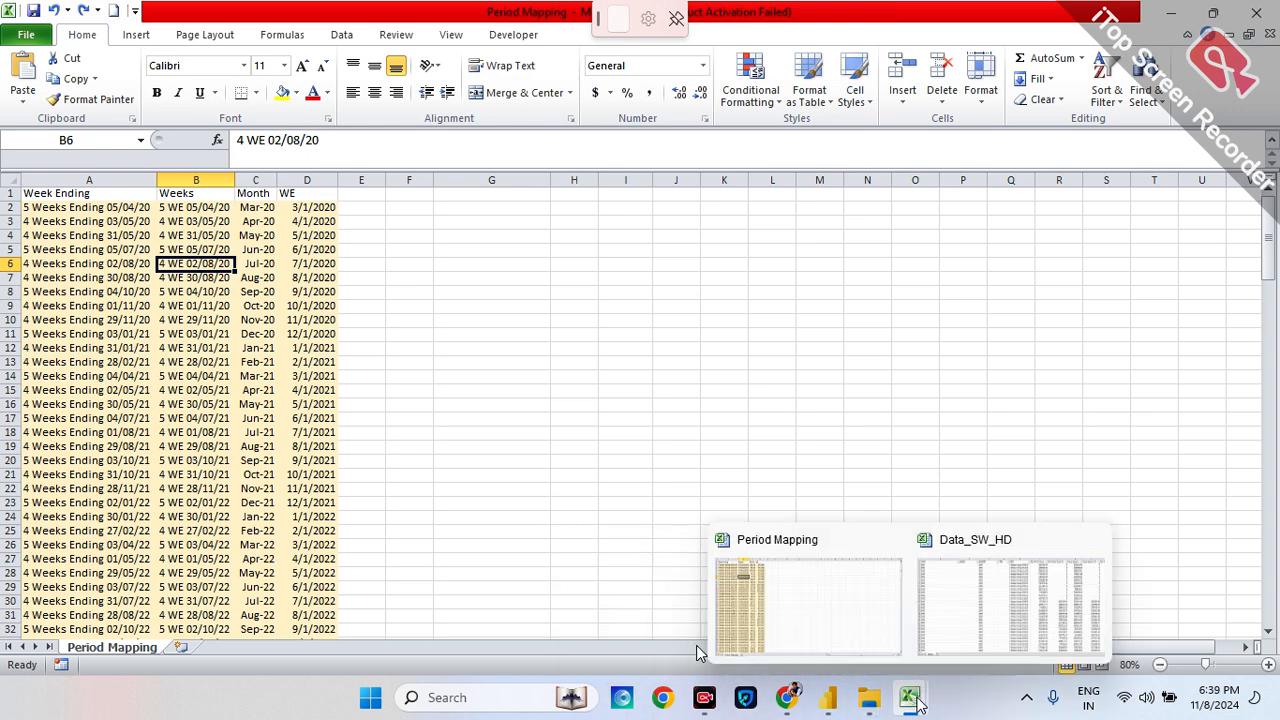
click(980, 594)
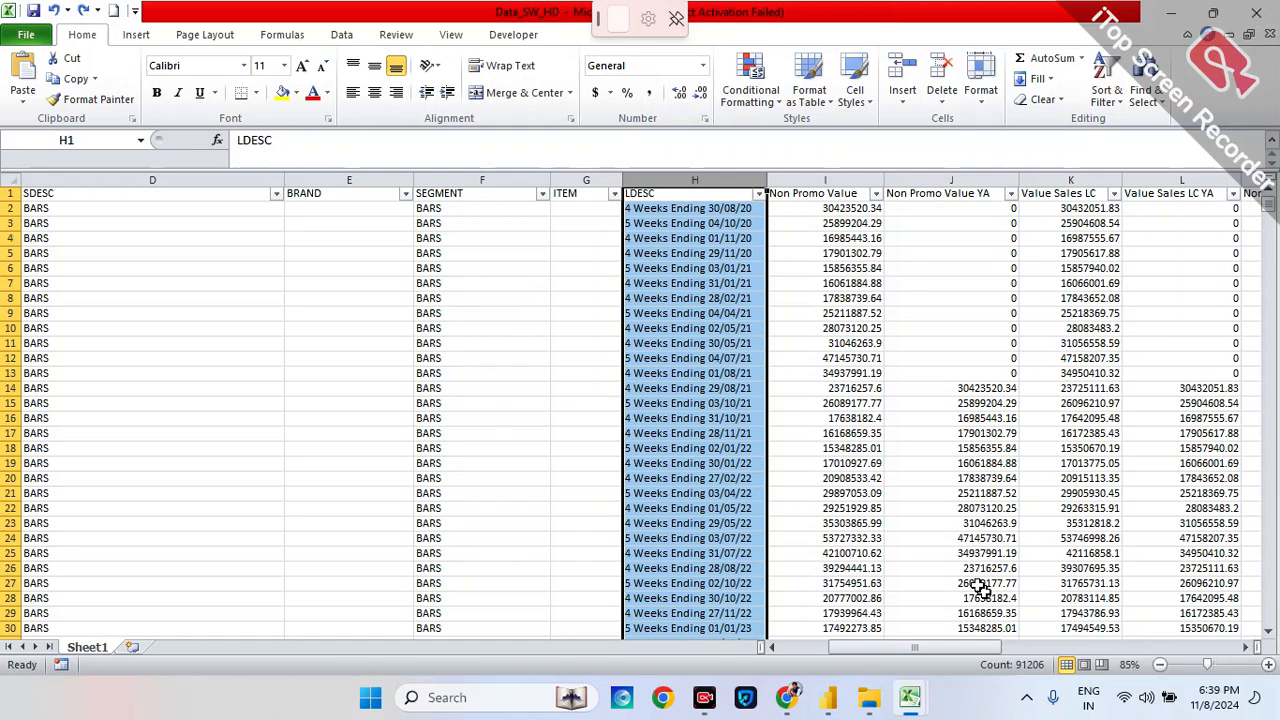
- Select cell I18 and review the Non Promo Value, Value Sales LC, Non Promo Volume and Non Promo Unit columns with their YA versions
click(855, 449)
scroll(856, 450, right, 1)
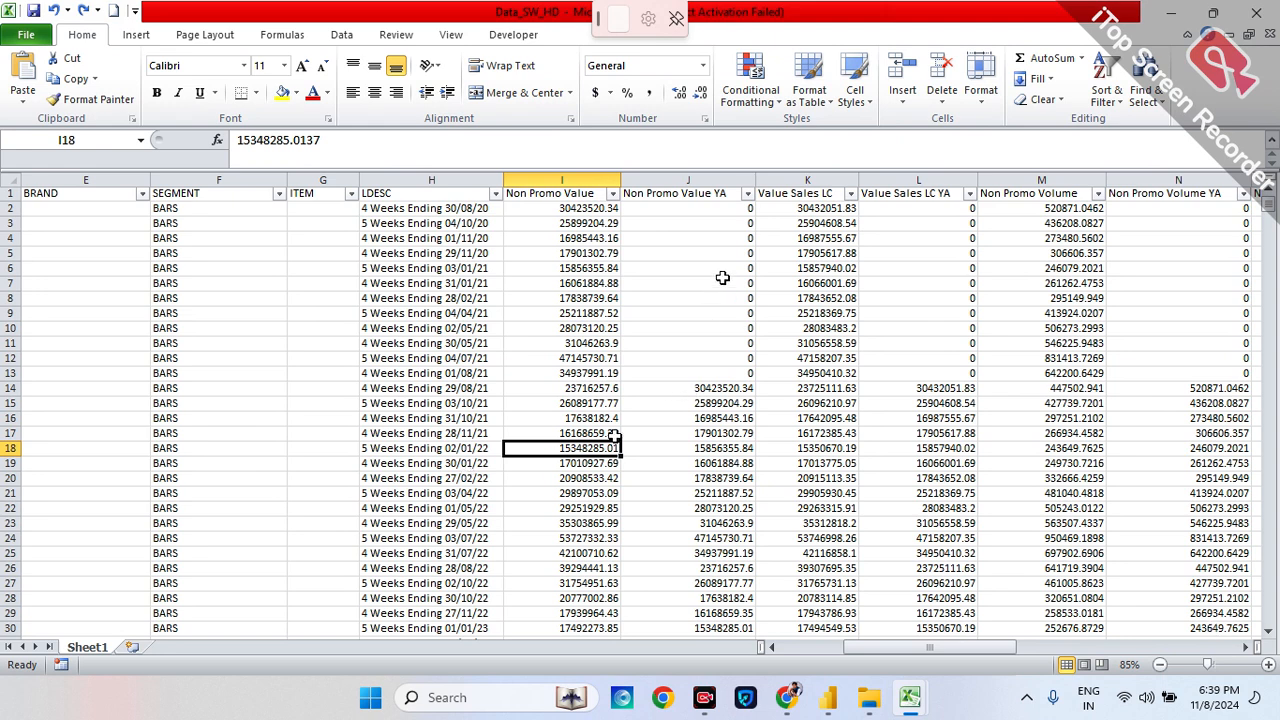
scroll(722, 277, right, 1)
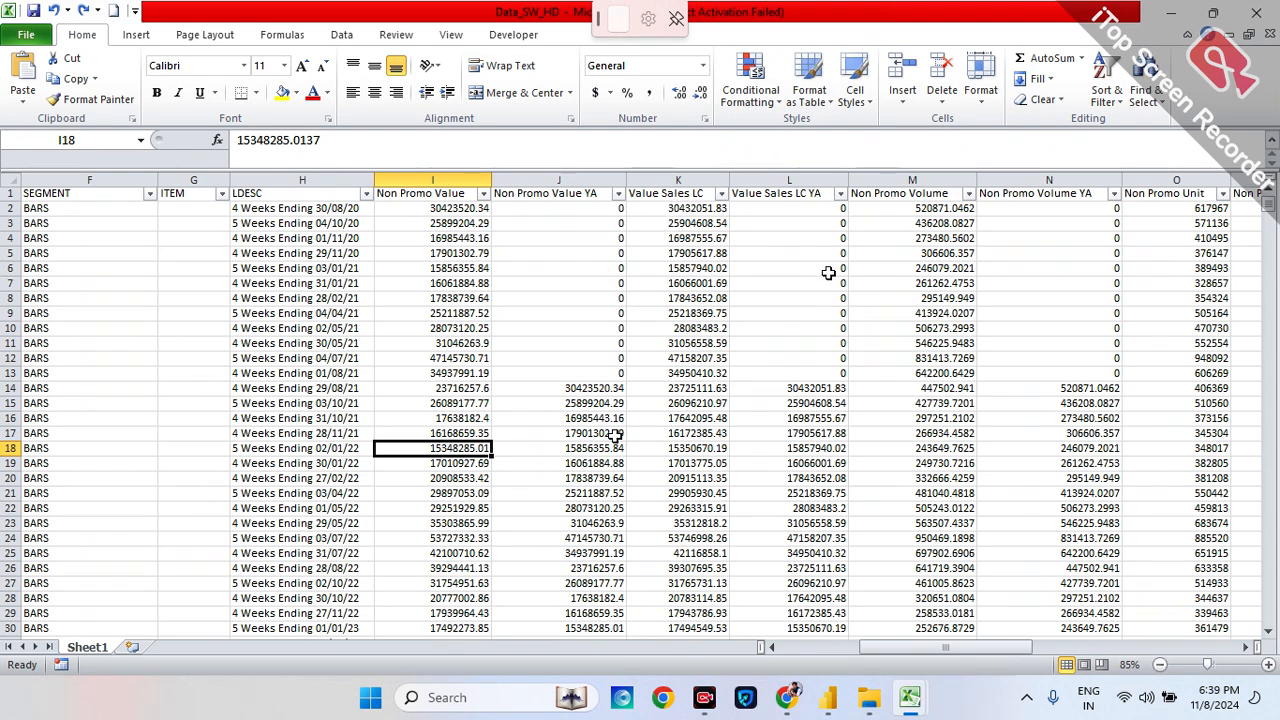
double_click(1250, 647)
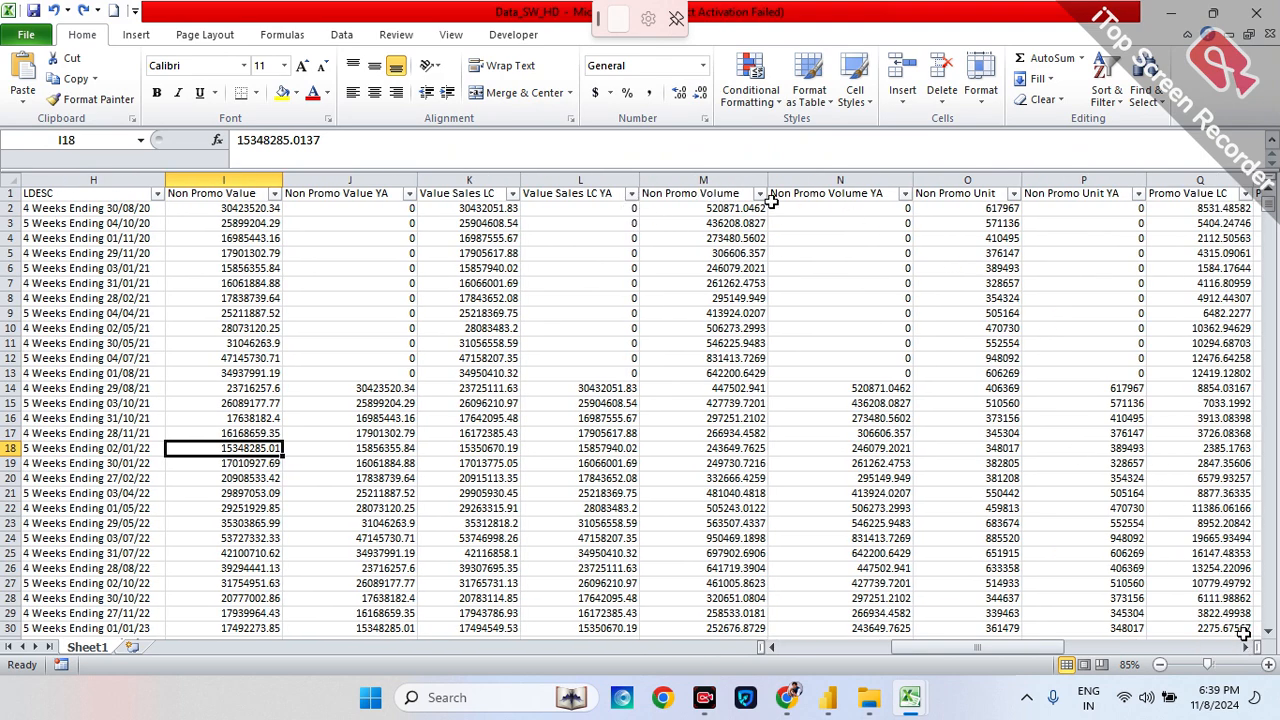
click(1251, 648)
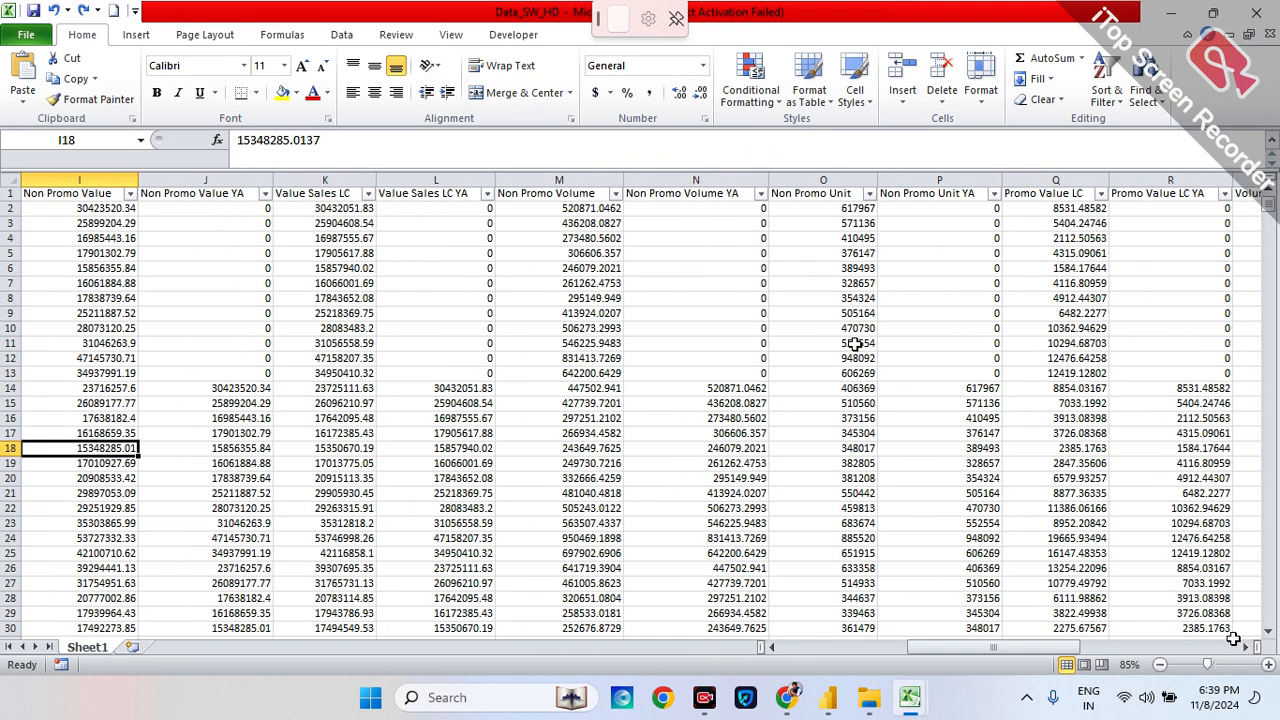
scroll(855, 343, left, 1)
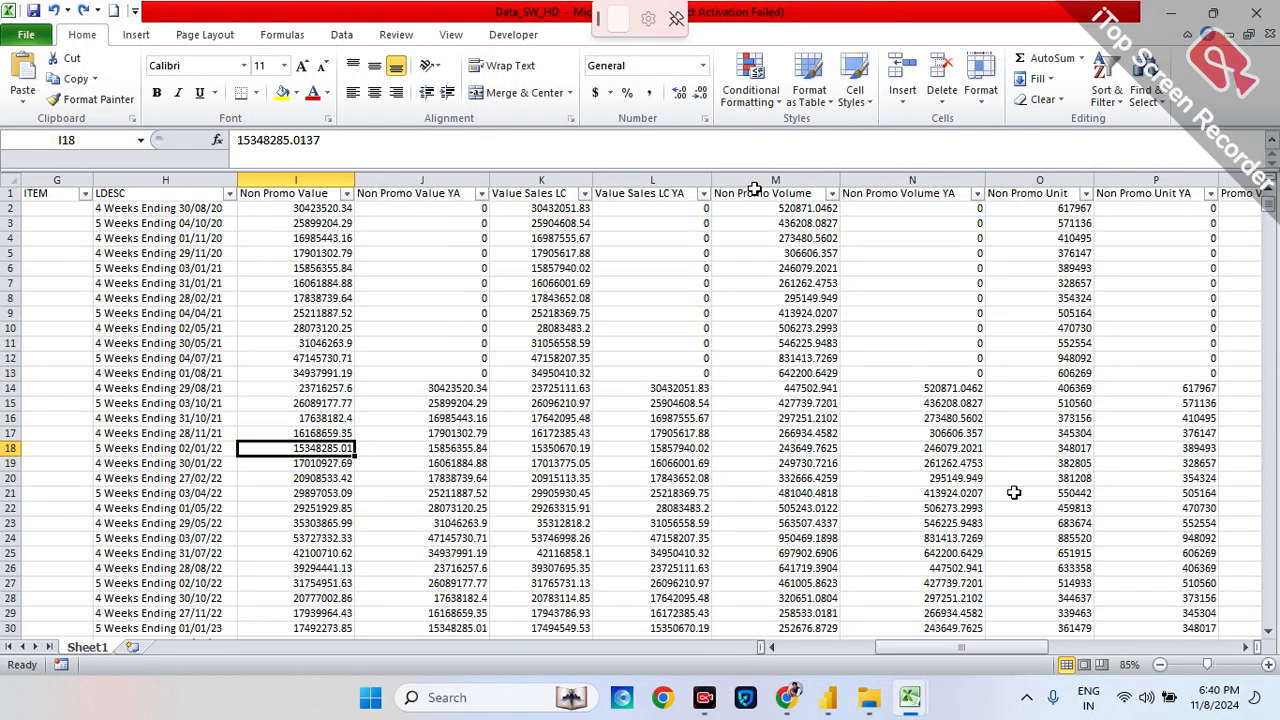
- Review the measure columns from Non Promo Unit through Promo Value LC and Volume Sales to Promo Volume L/Kg YA
click(1245, 647)
click(1245, 647)
click(1245, 647)
click(1245, 647)
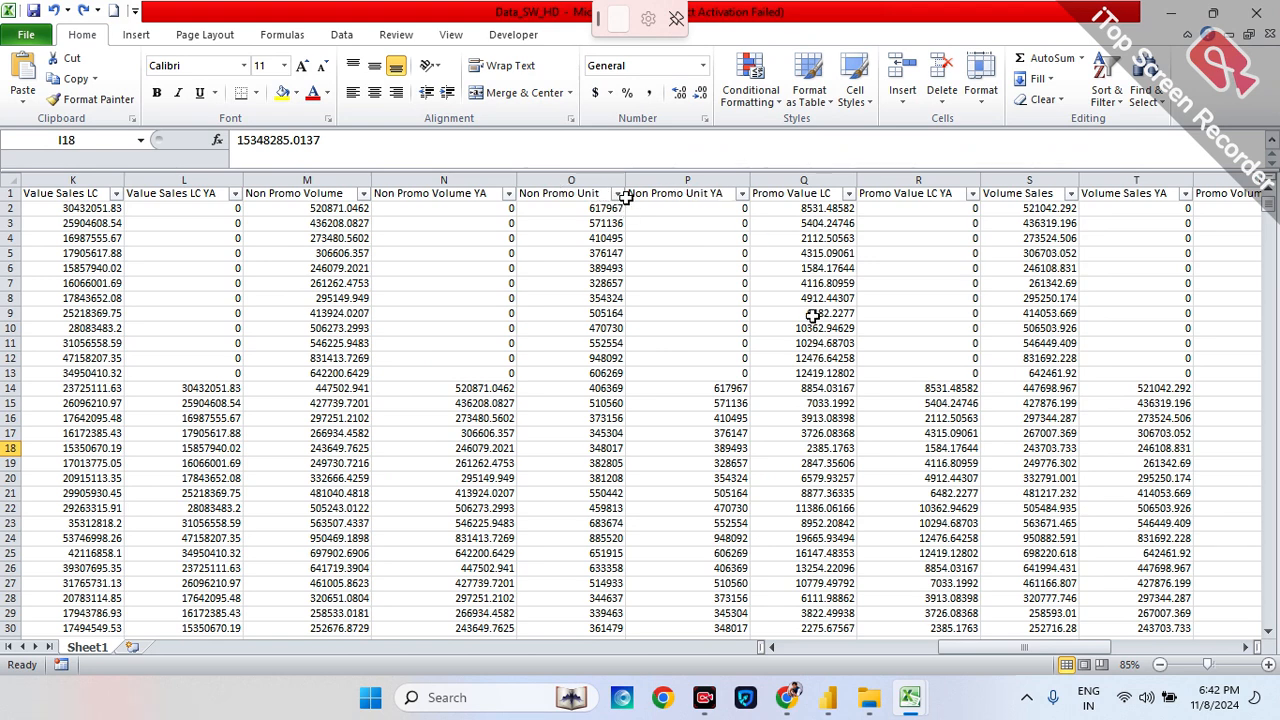
click(1245, 648)
click(1245, 648)
click(1245, 648)
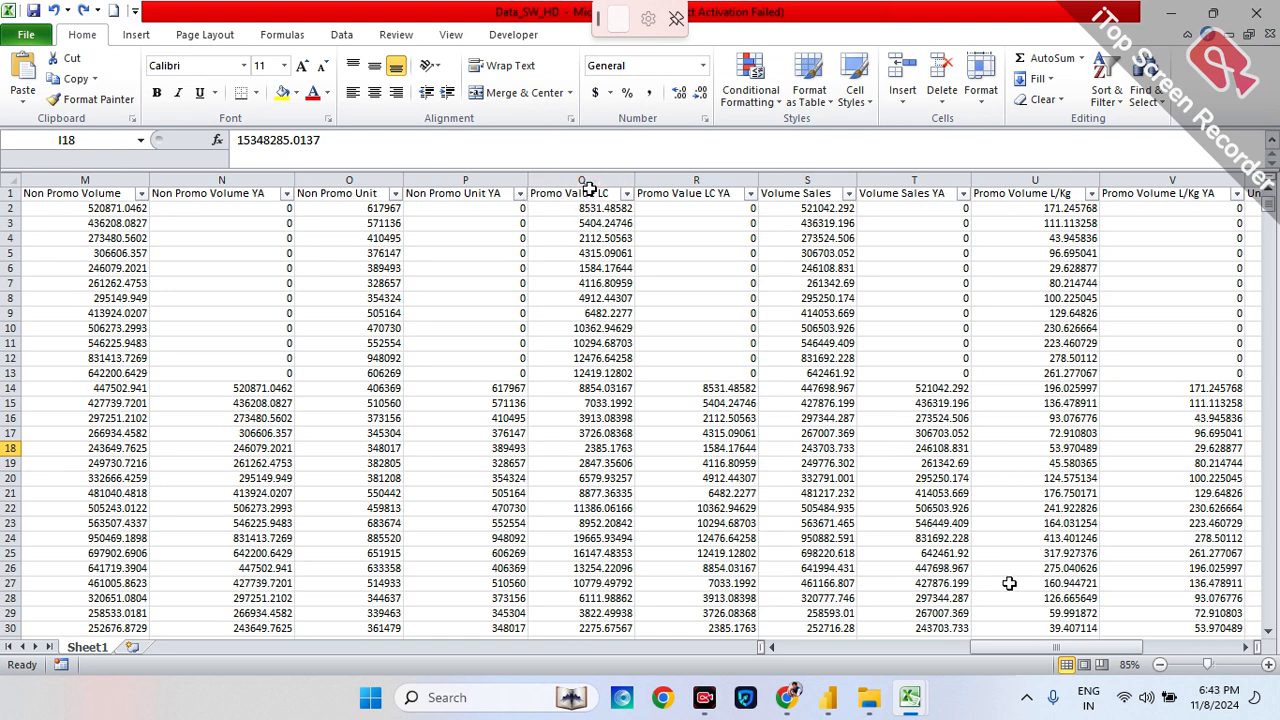
- Return to the value columns and select I2, Q2 and K2 to compare Non Promo Value, Promo Value LC and Value Sales LC
mouse_move(705, 697)
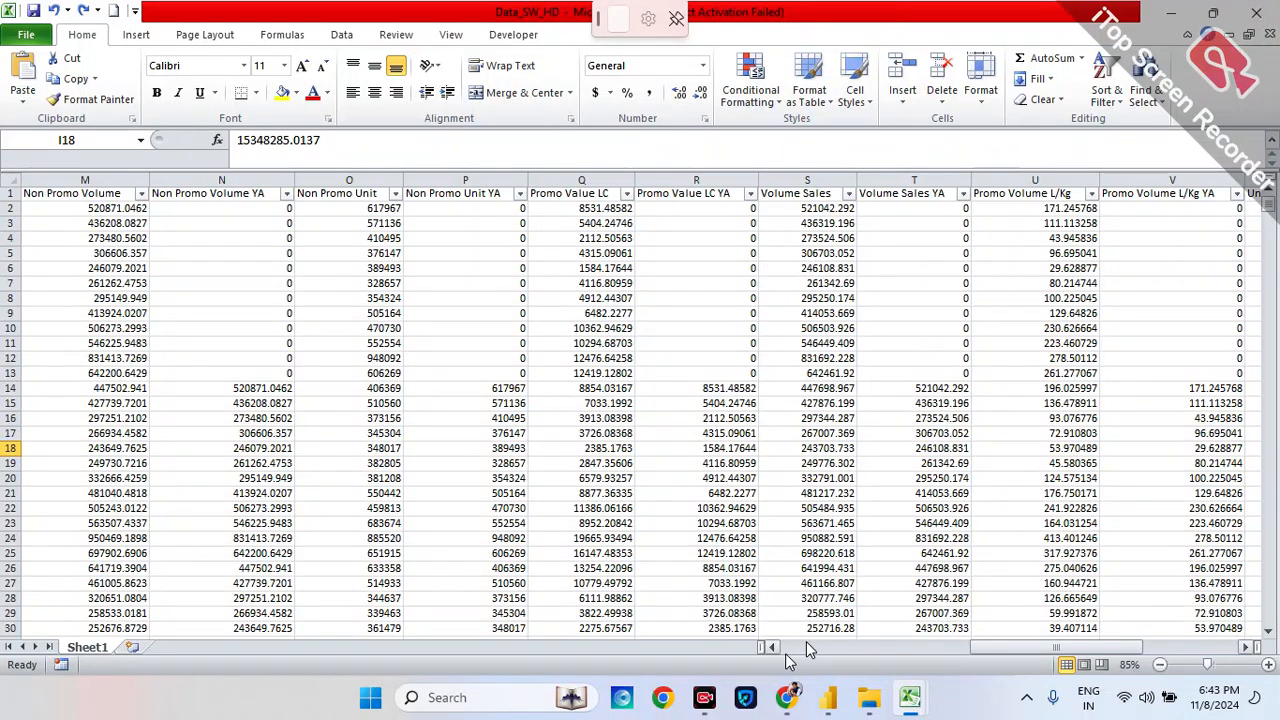
click(776, 650)
click(776, 650)
click(776, 650)
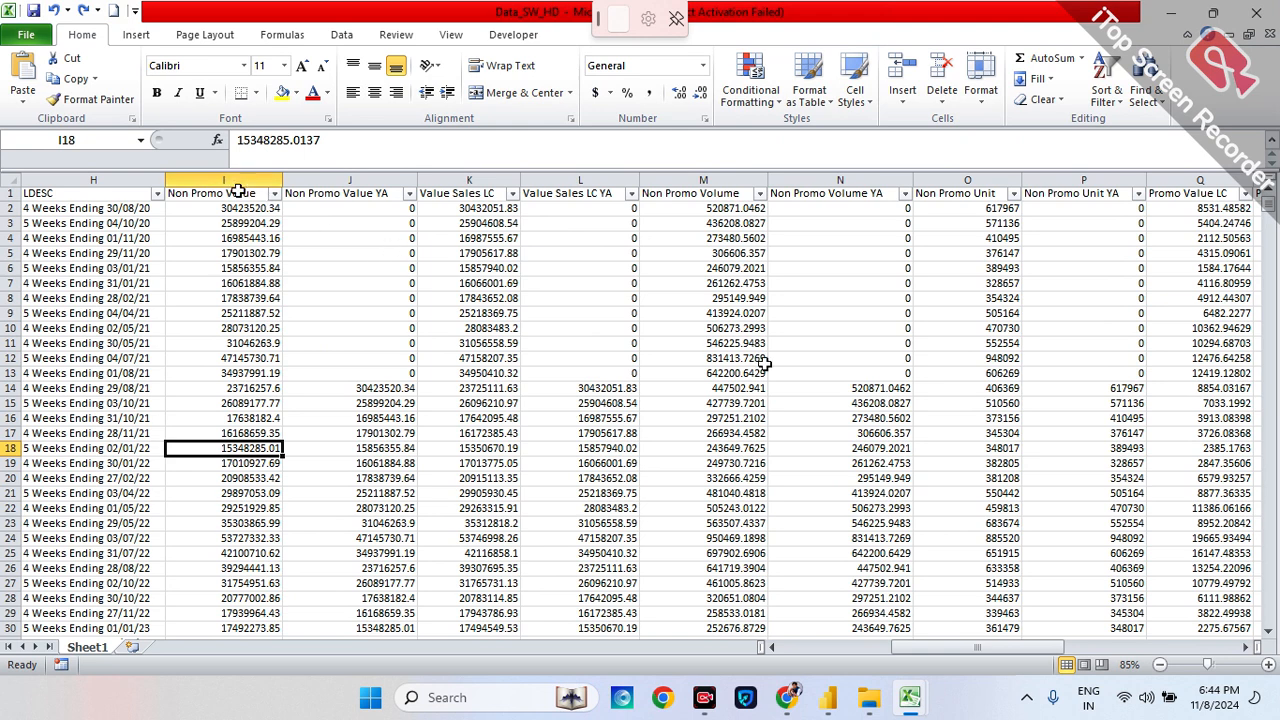
scroll(765, 363, right, 1)
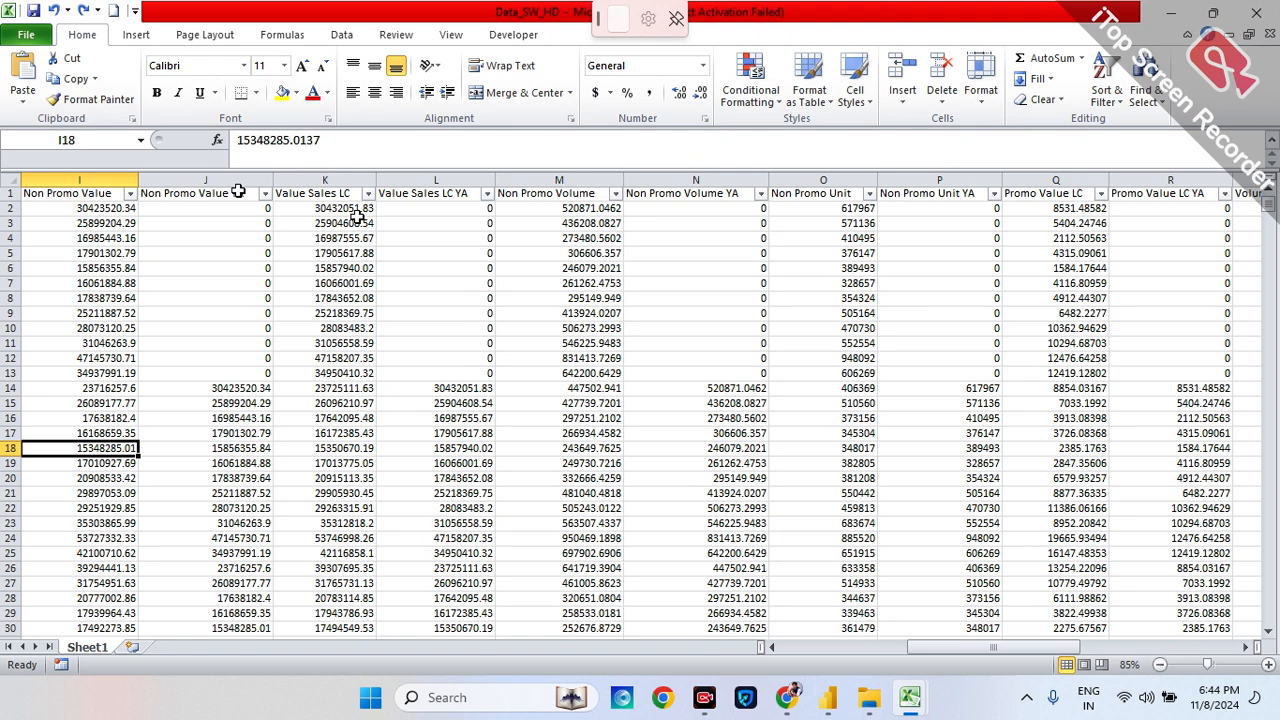
click(64, 211)
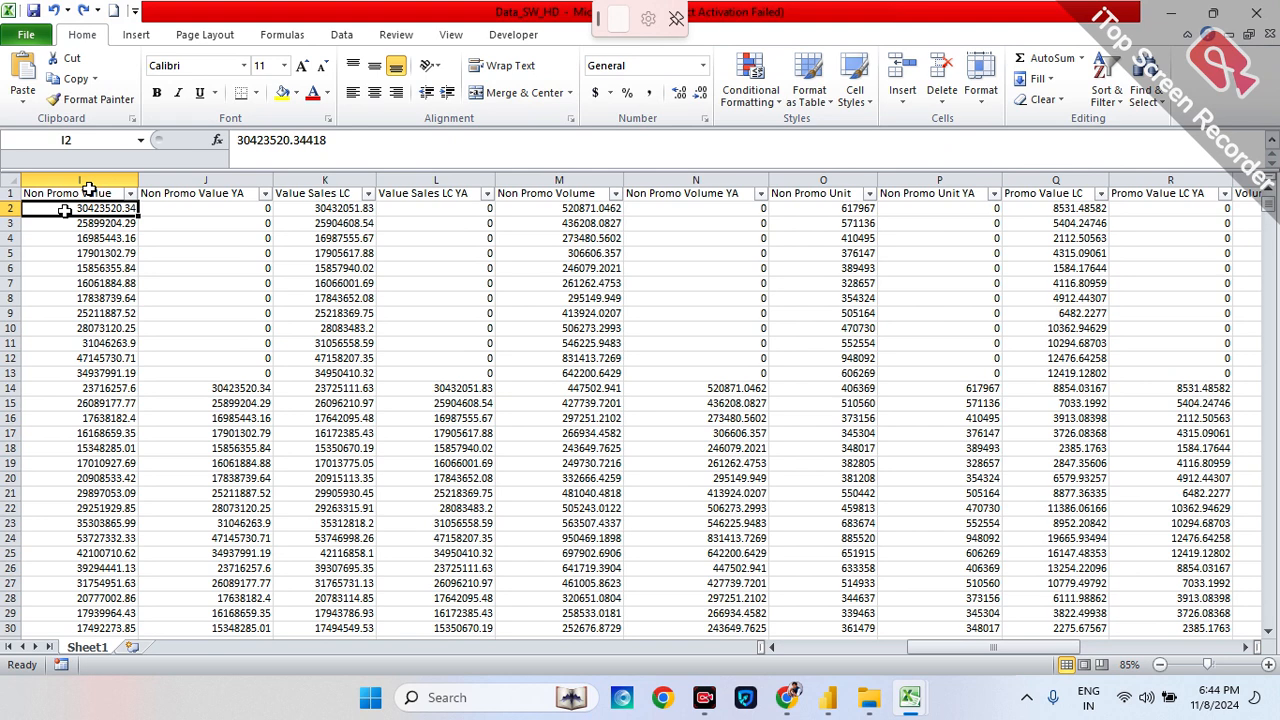
click(1028, 209)
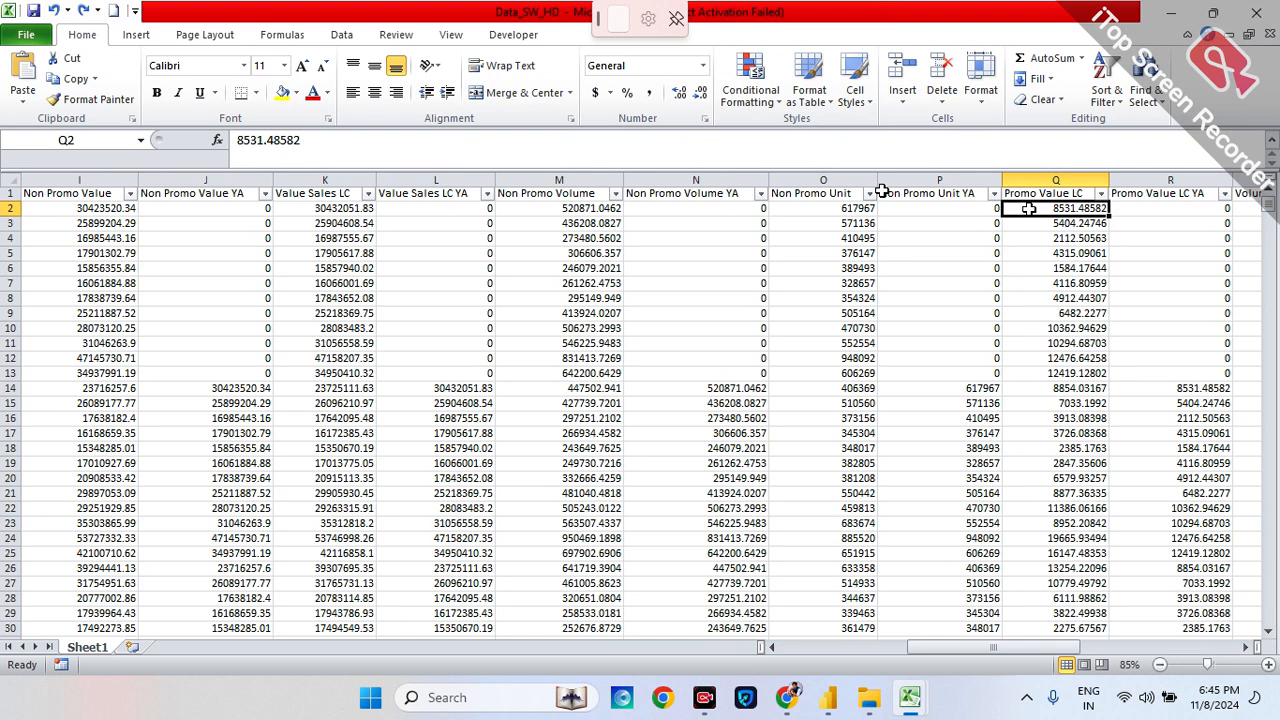
click(290, 210)
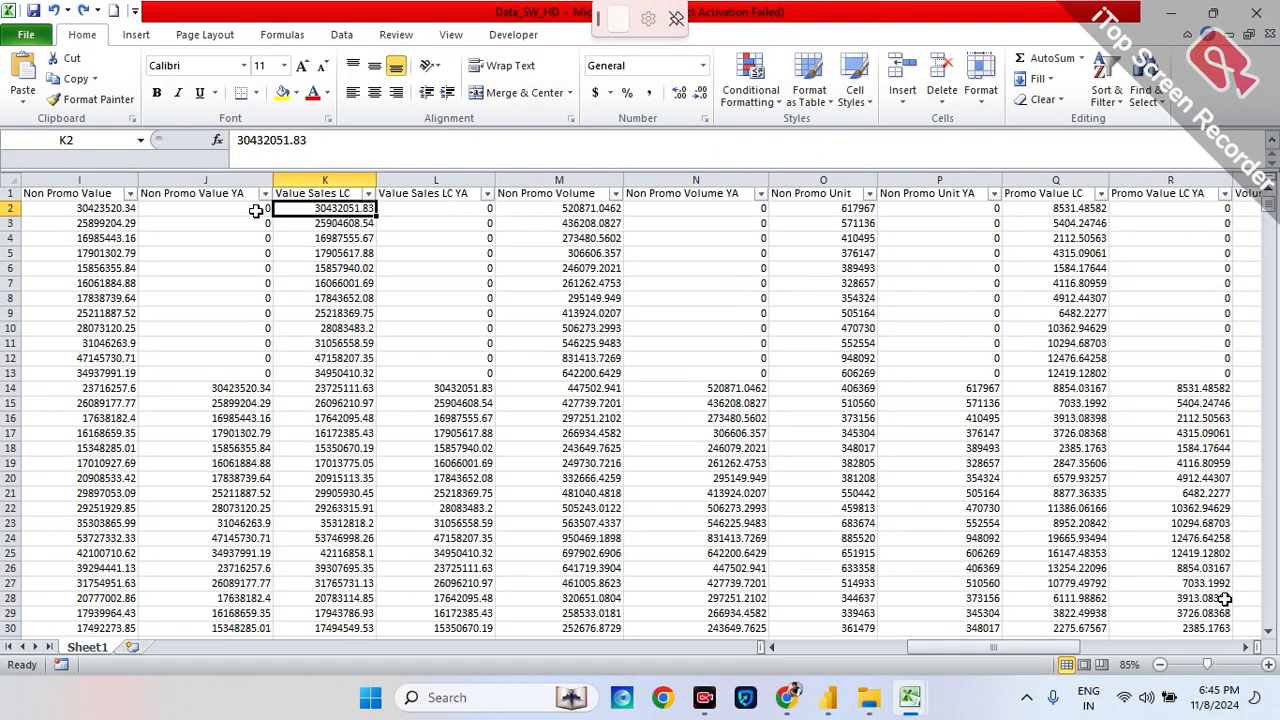
- Examine the Volume Sales and Promo Volume L/Kg columns with their YA versions, continuing to Units Sales
click(1250, 648)
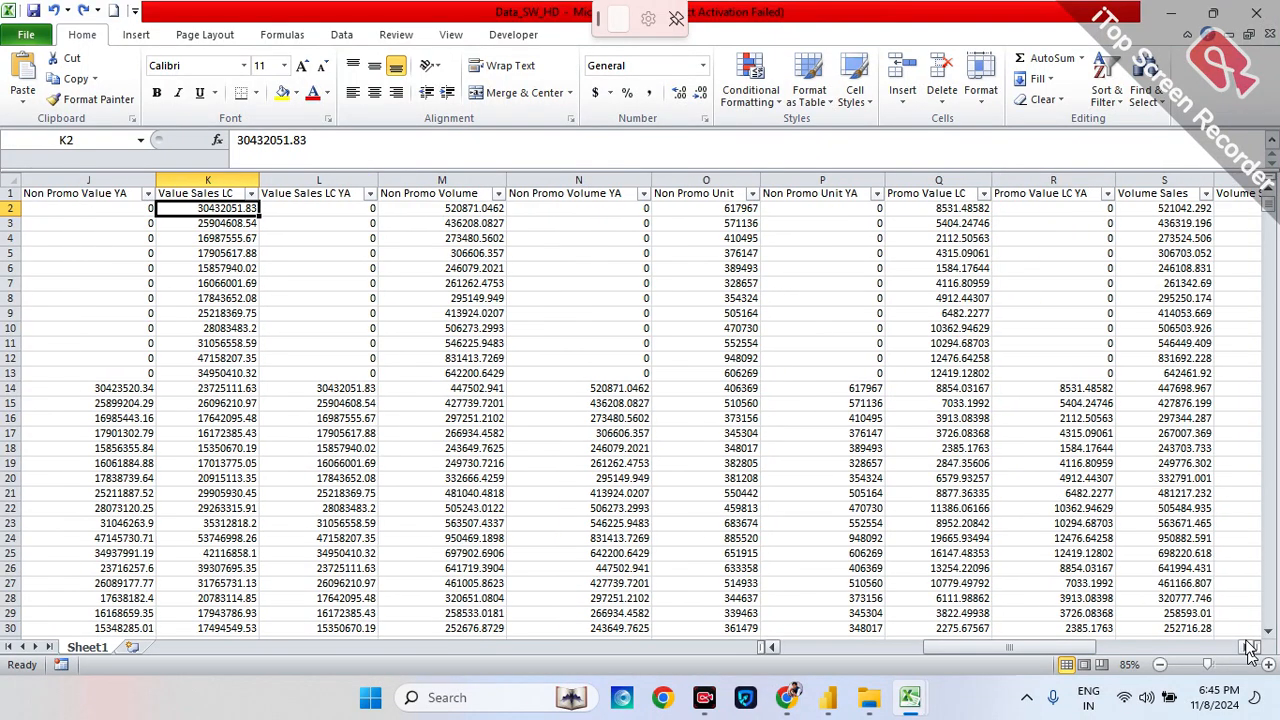
click(1250, 648)
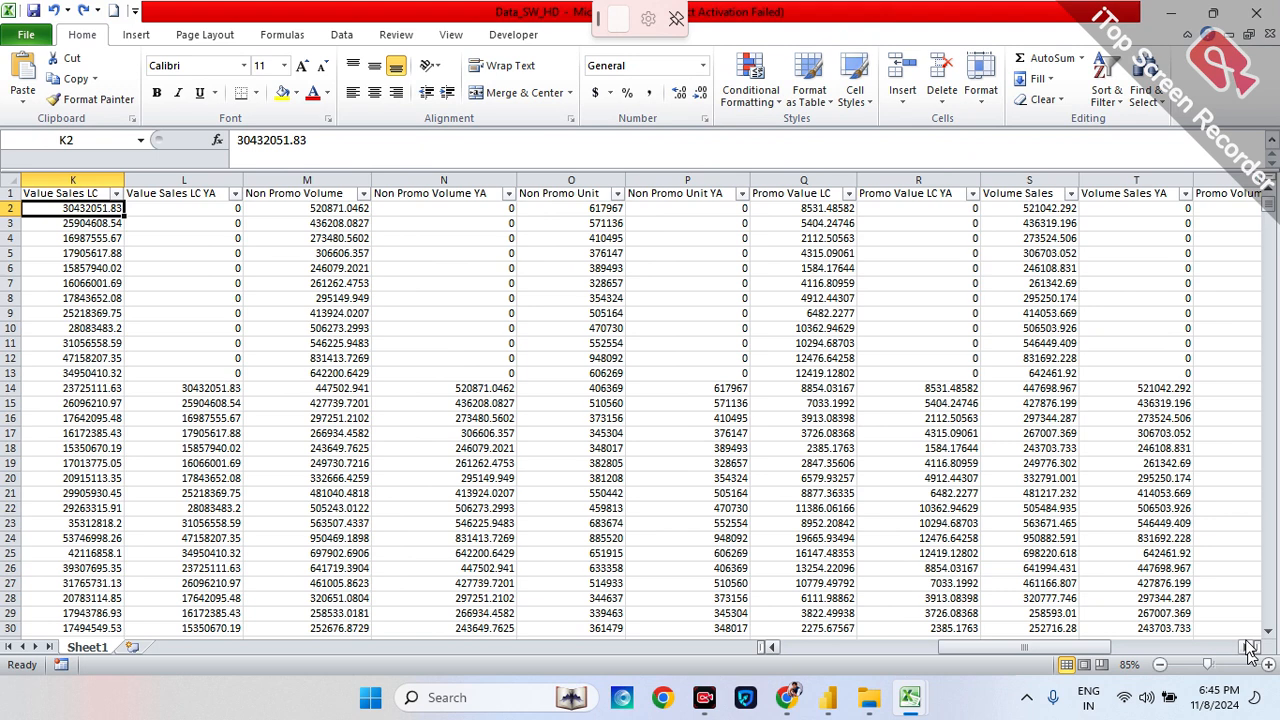
click(1250, 648)
click(1250, 648)
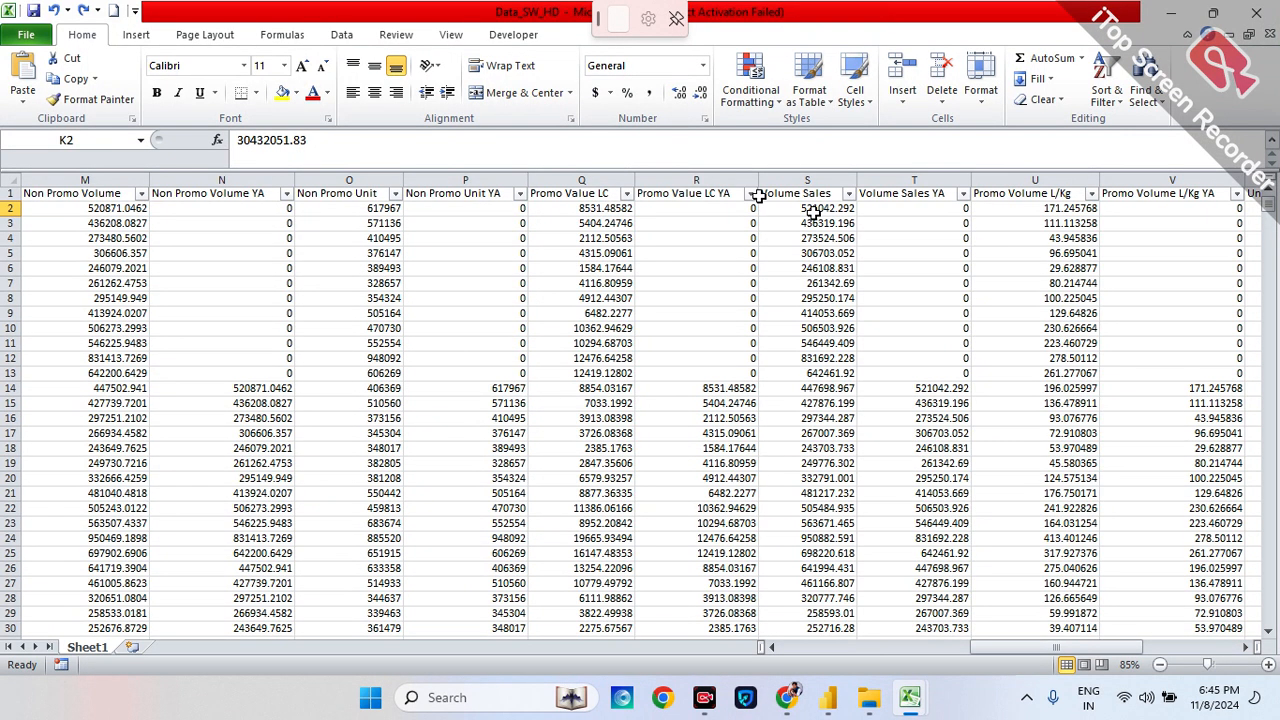
click(1245, 647)
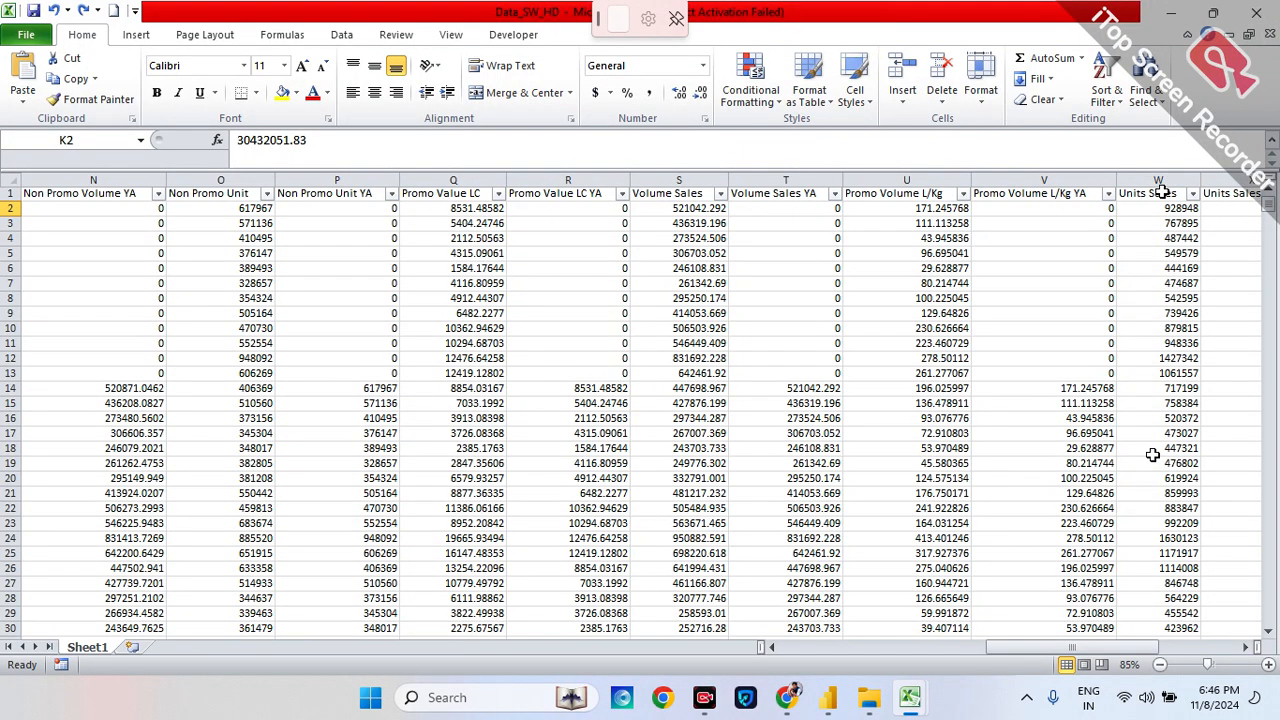
- Review the remaining columns from Units Sales and Promo Unit Sales through Wtd Dist (Max), Wtd Dist YA (Max) and TDP
click(1247, 648)
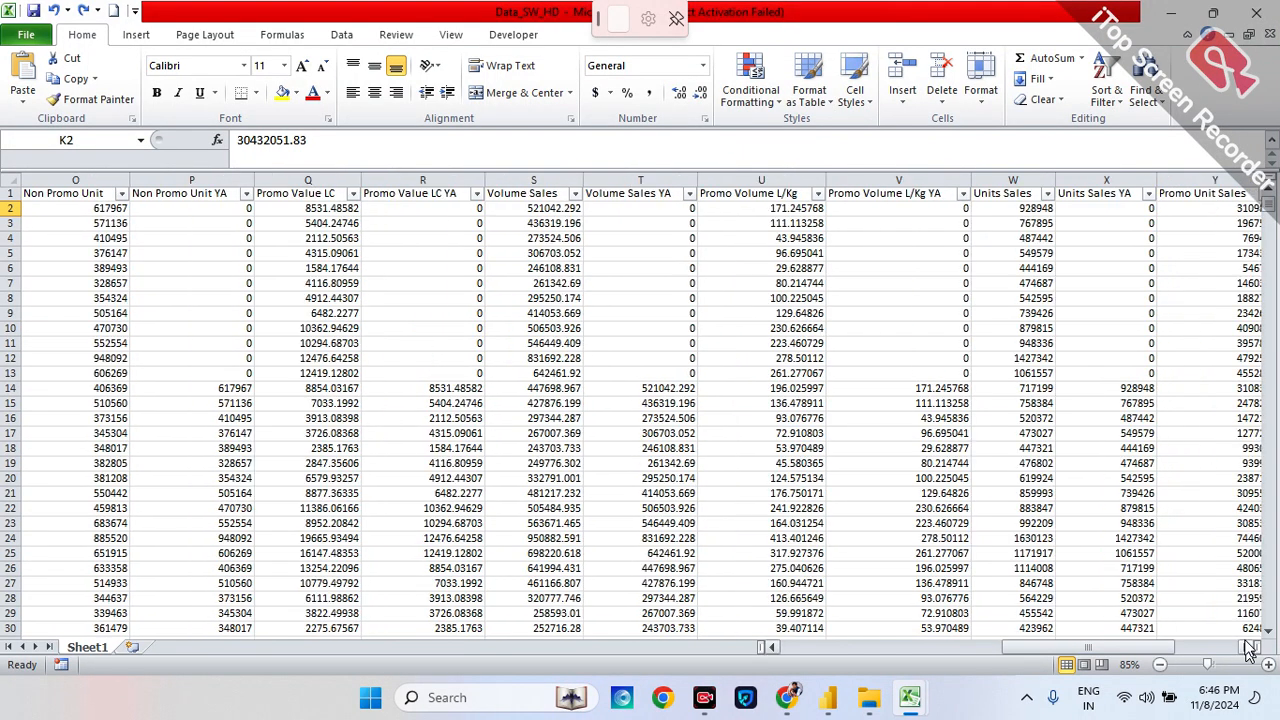
click(1247, 648)
click(1247, 648)
click(1247, 648)
click(1247, 648)
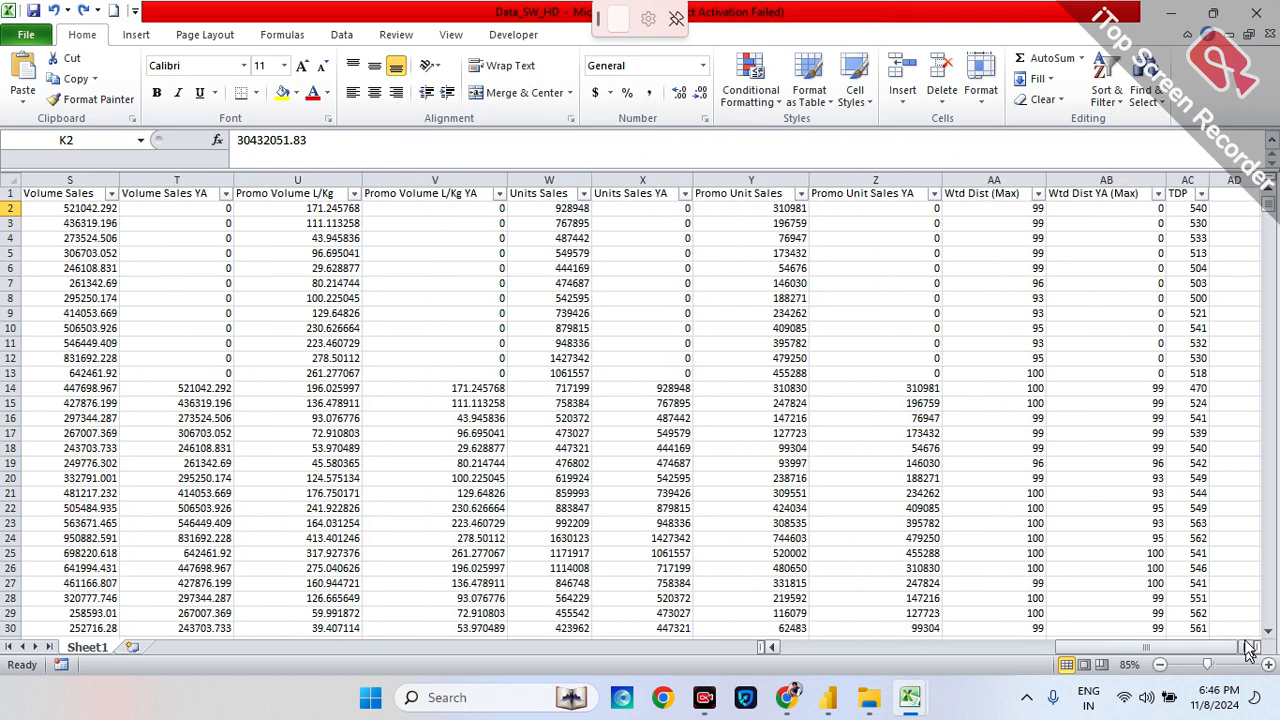
click(1247, 648)
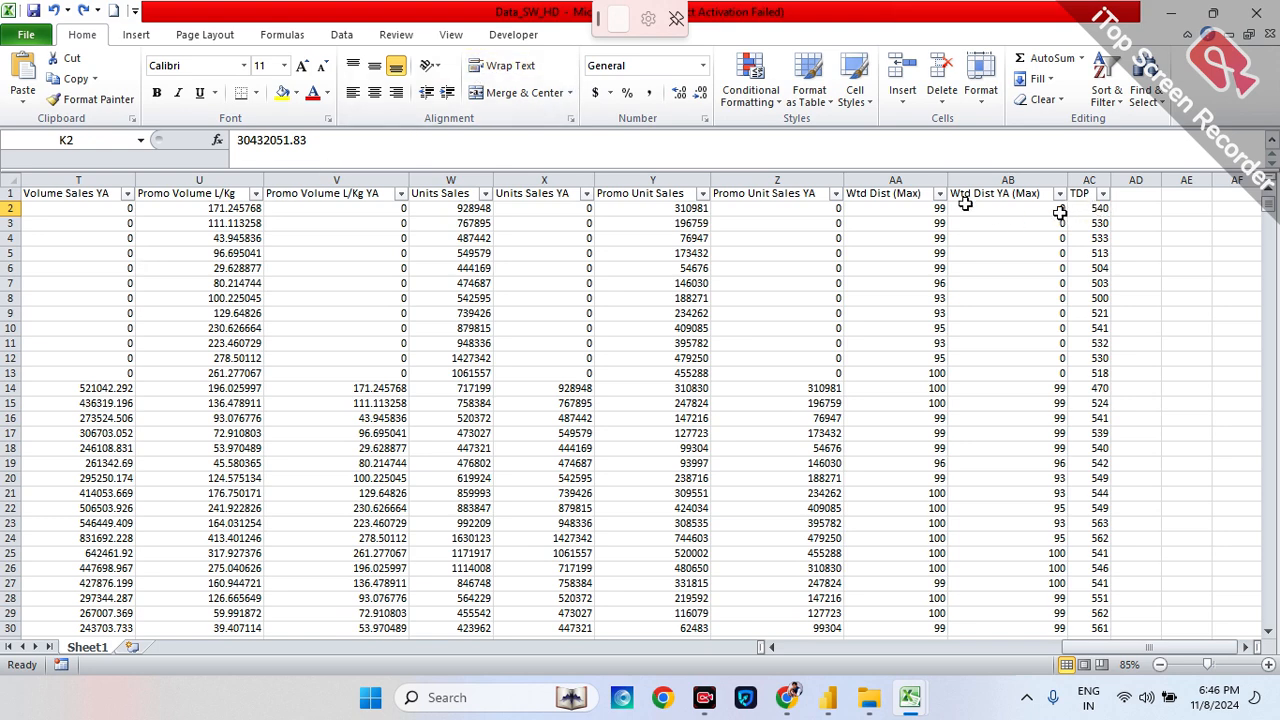
scroll(1087, 213, left, 6)
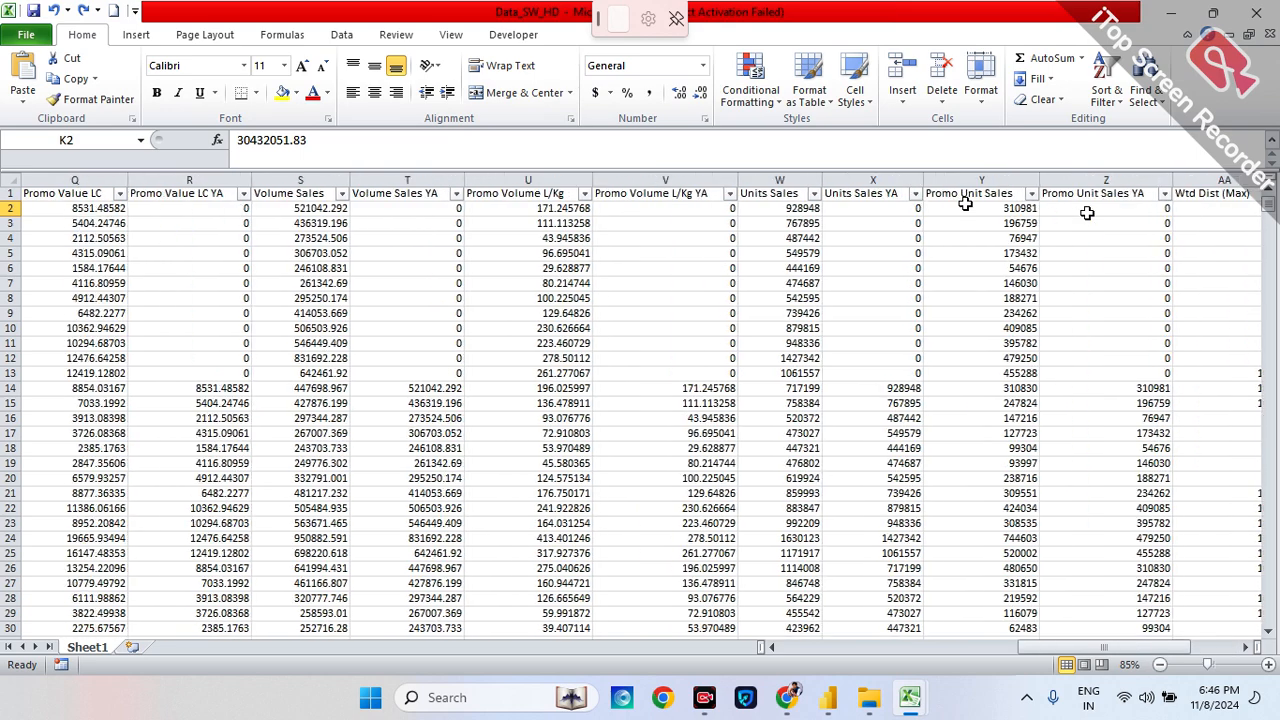
scroll(1087, 213, right, 5)
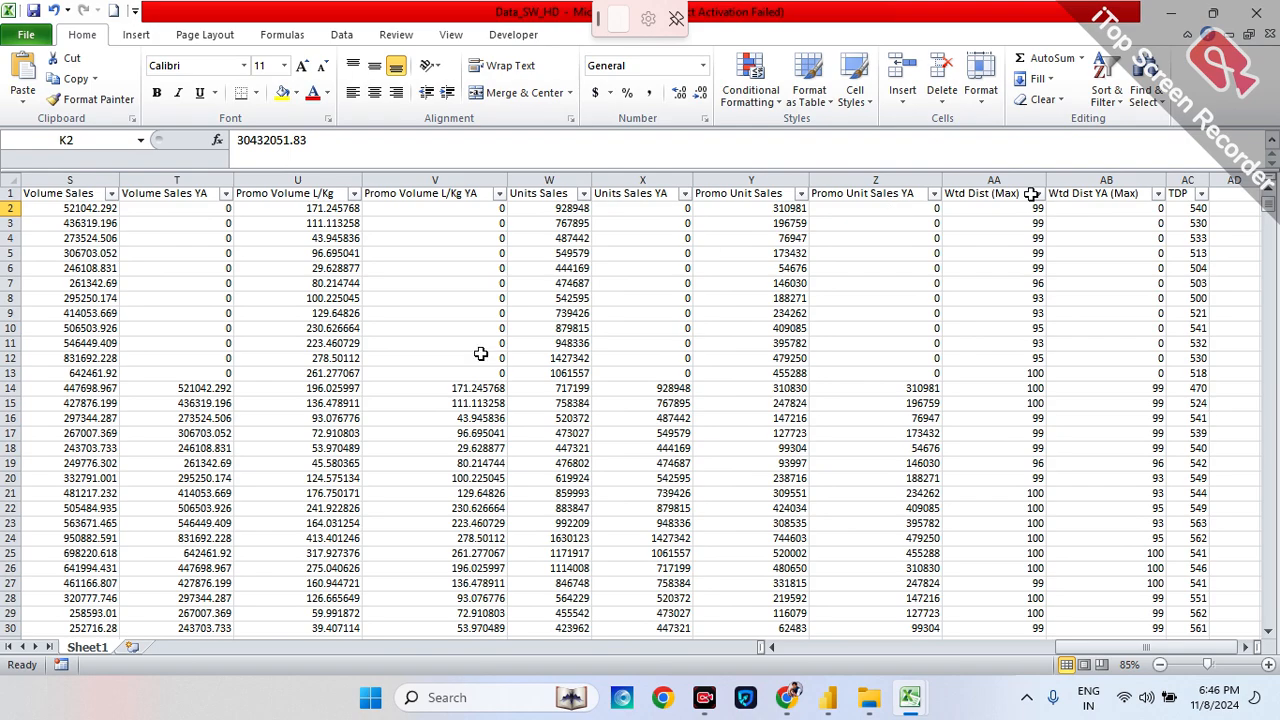
- Look back over the measure columns from Value Sales LC YA to Promo Unit Sales YA
scroll(481, 354, left, 4)
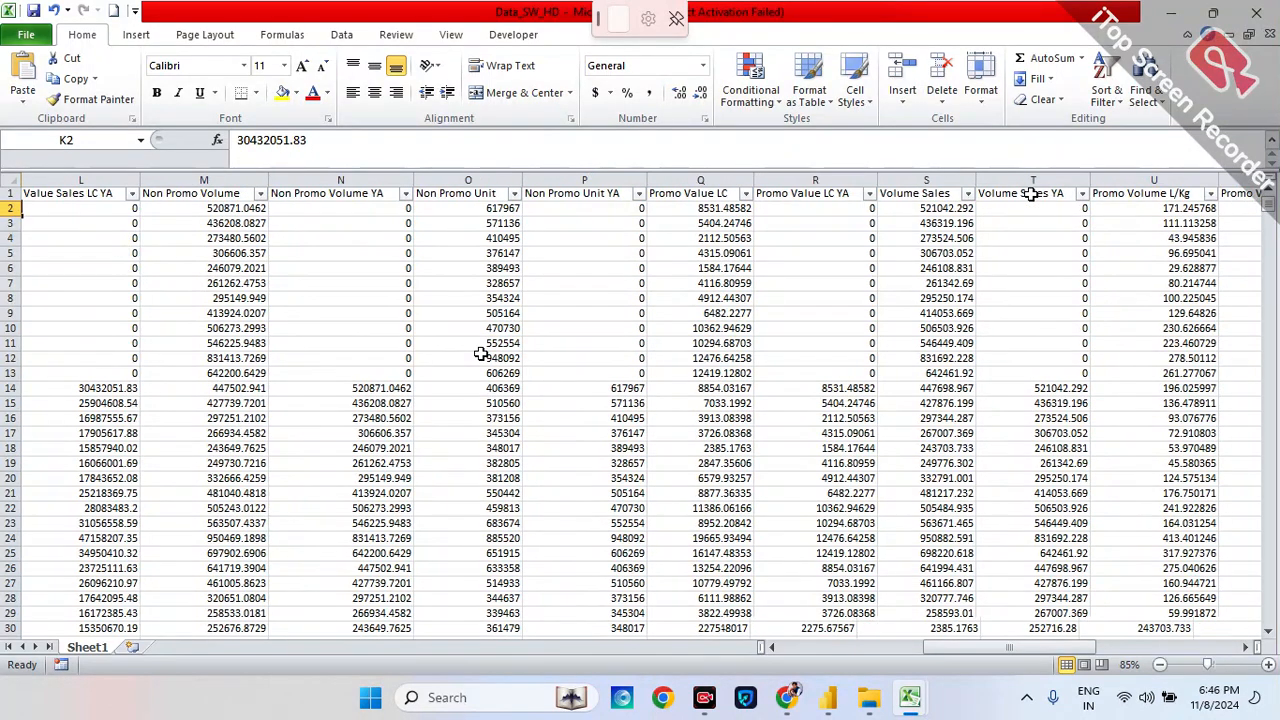
scroll(481, 354, left, 2)
scroll(481, 354, right, 2)
scroll(481, 354, right, 3)
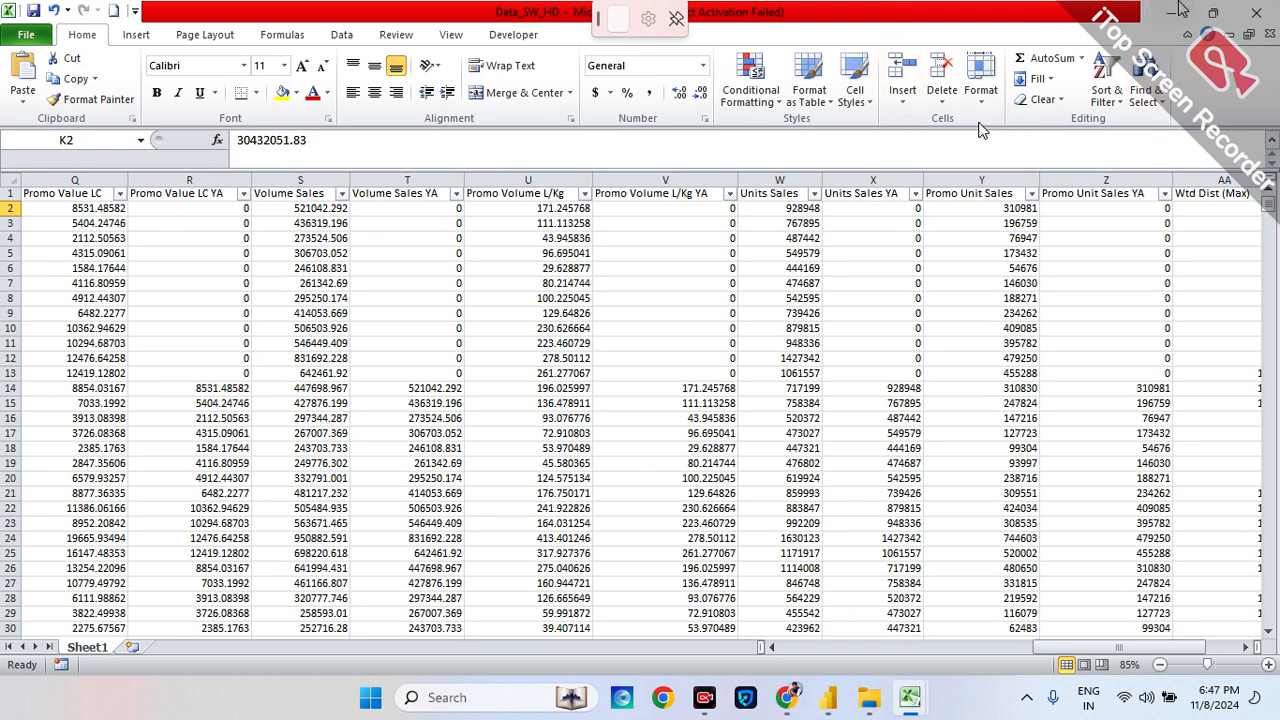
- Minimize the workbook, switch to the DA_15_PBI_report in Power BI Desktop and show its EXECUTIVE SUMMARY page
click(1182, 12)
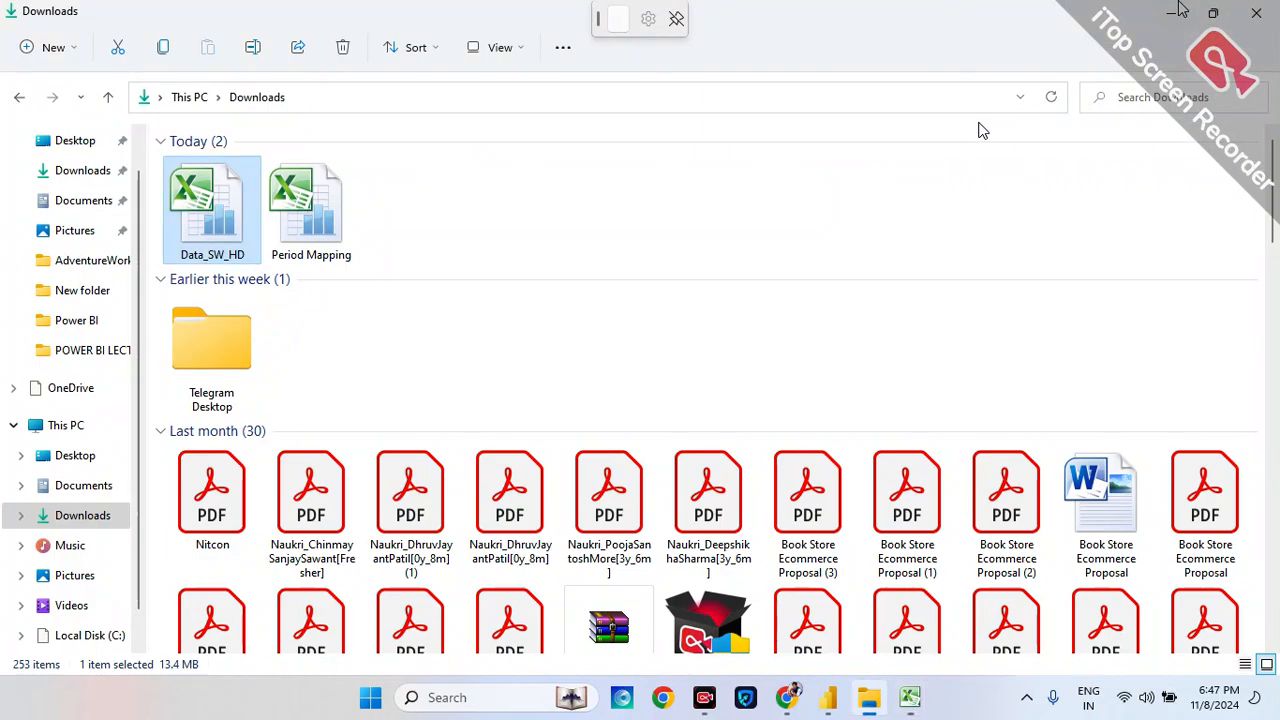
click(1160, 208)
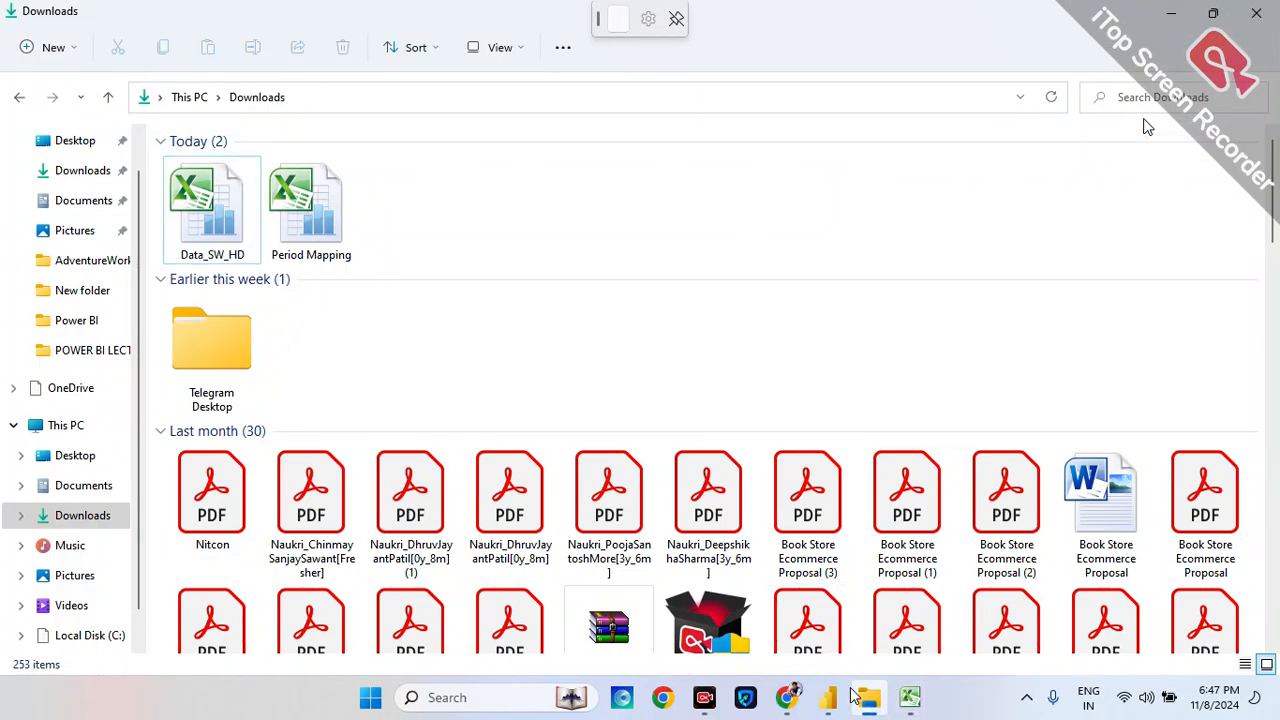
click(867, 607)
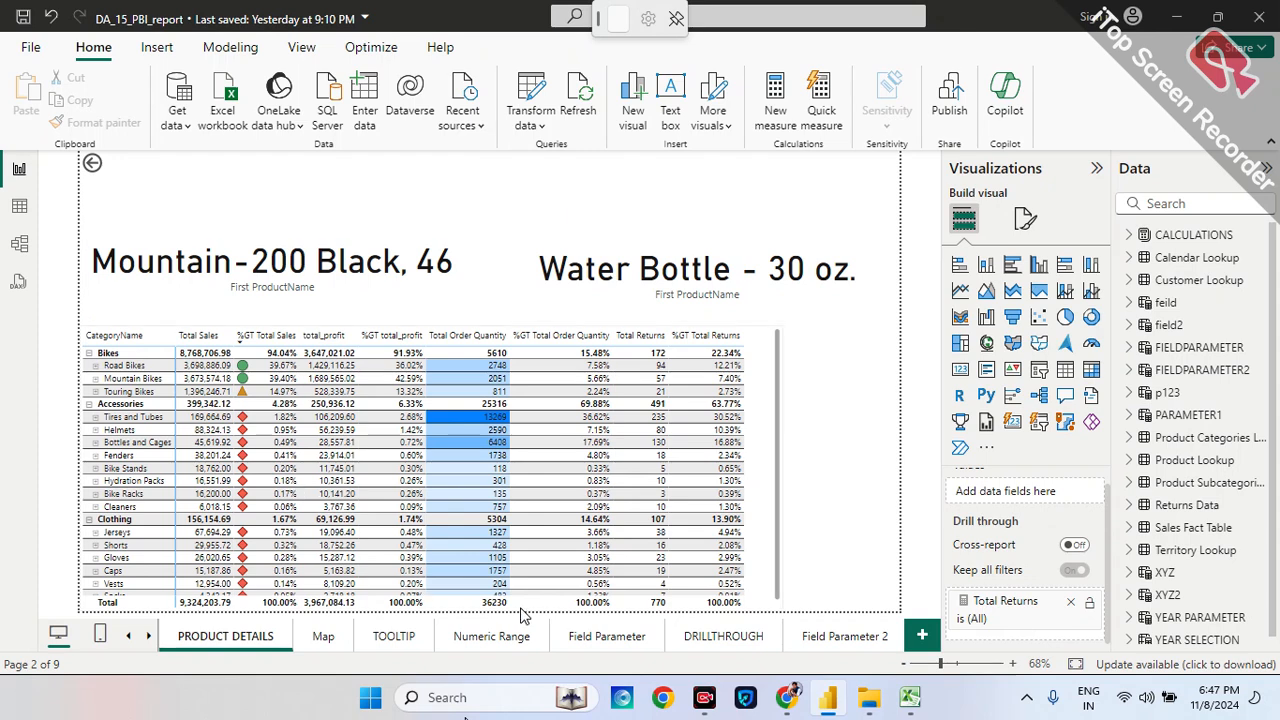
click(127, 636)
click(263, 638)
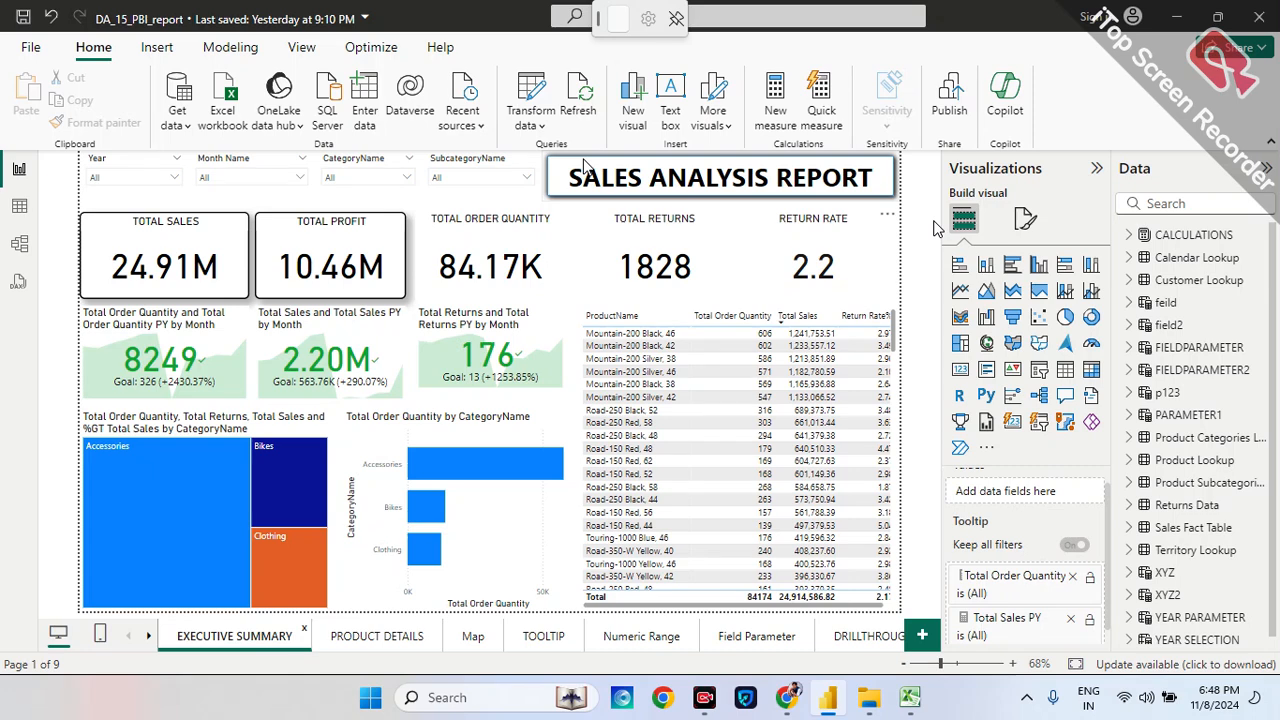
- Insert a rectangle shape on the EXECUTIVE SUMMARY page
click(155, 47)
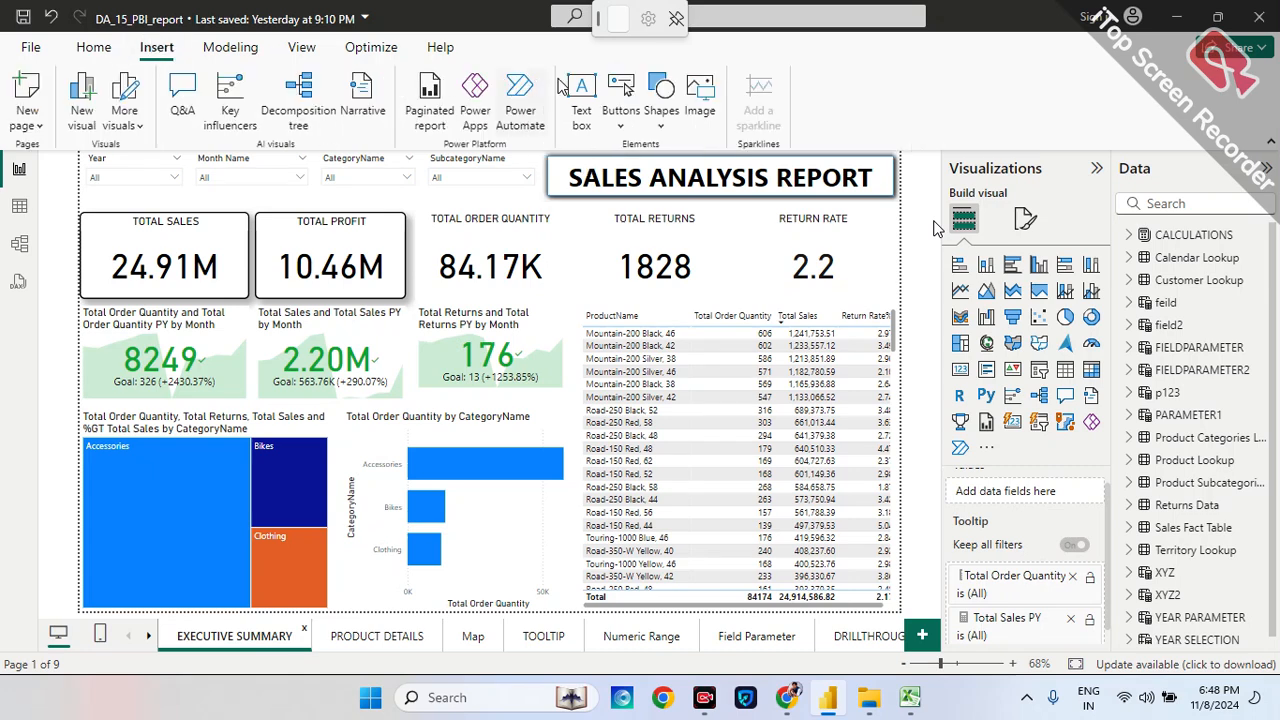
click(665, 122)
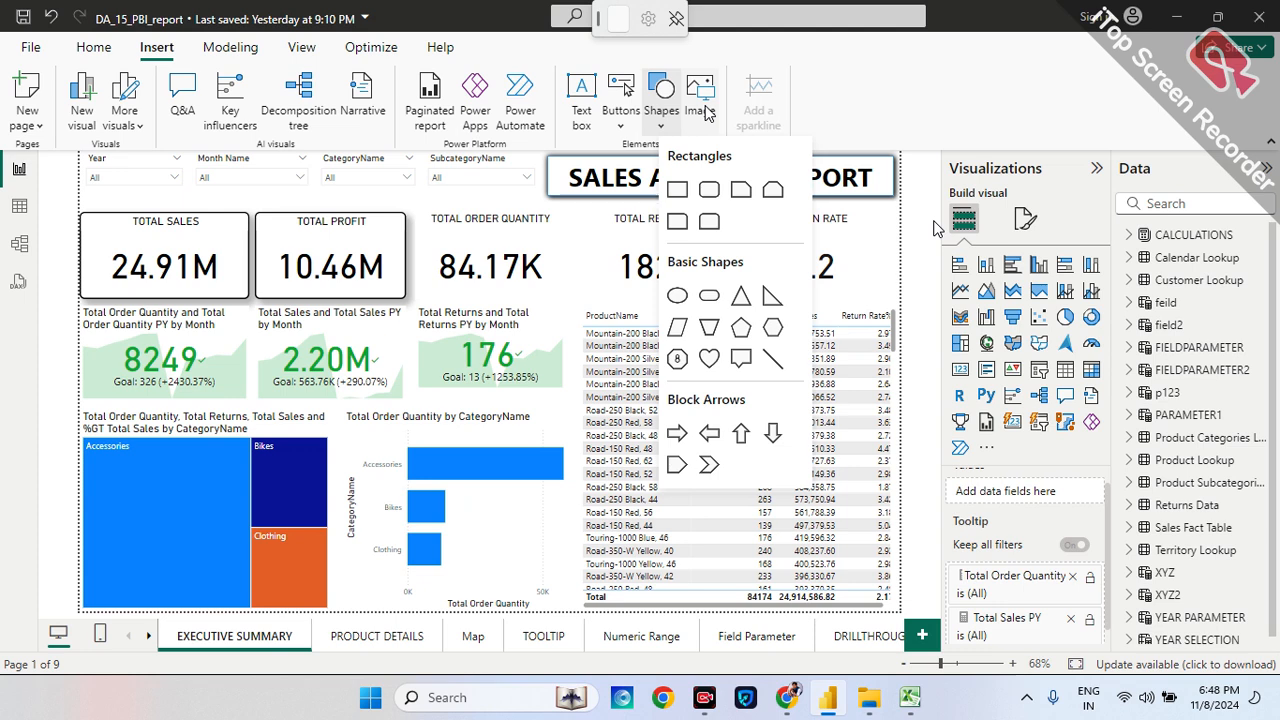
click(838, 103)
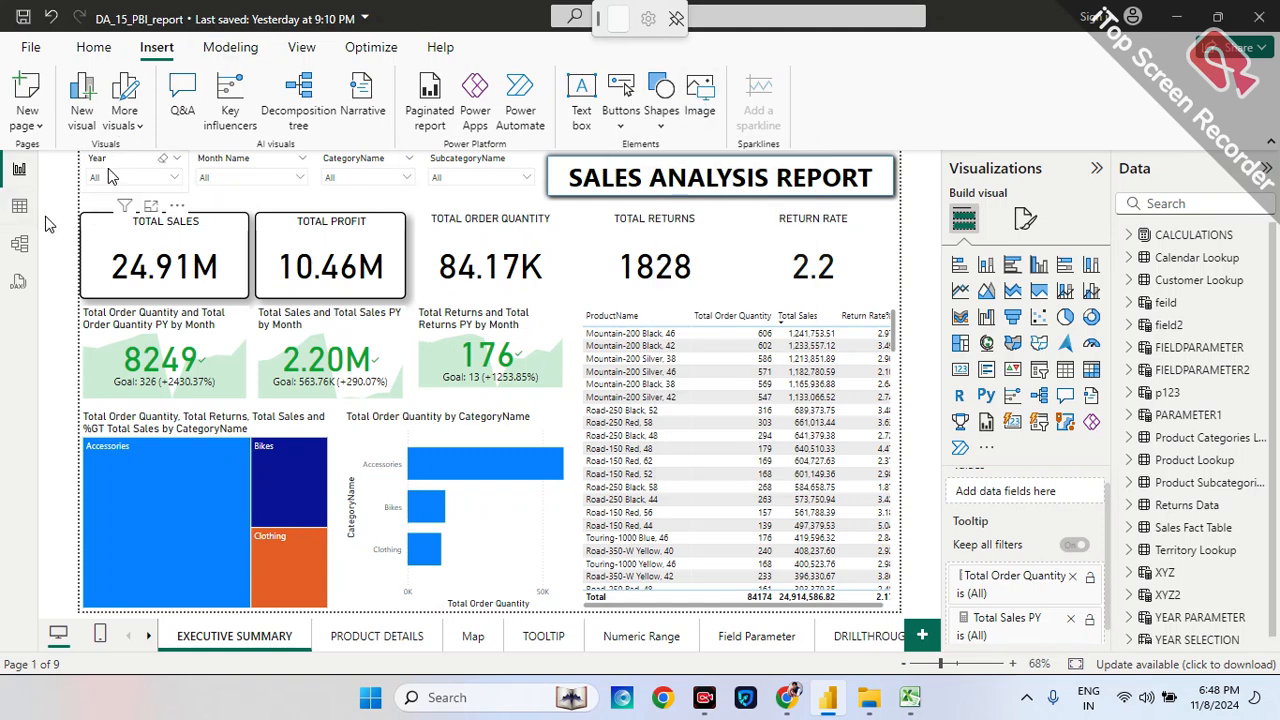
click(663, 128)
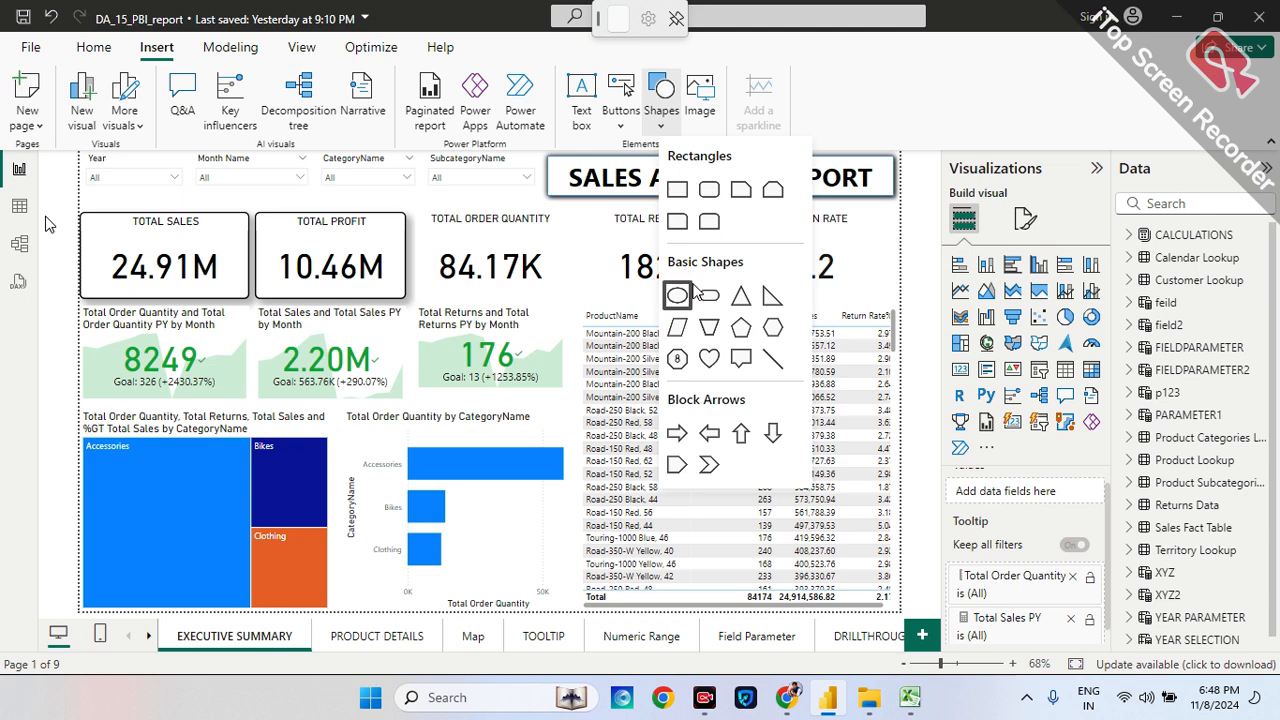
click(678, 191)
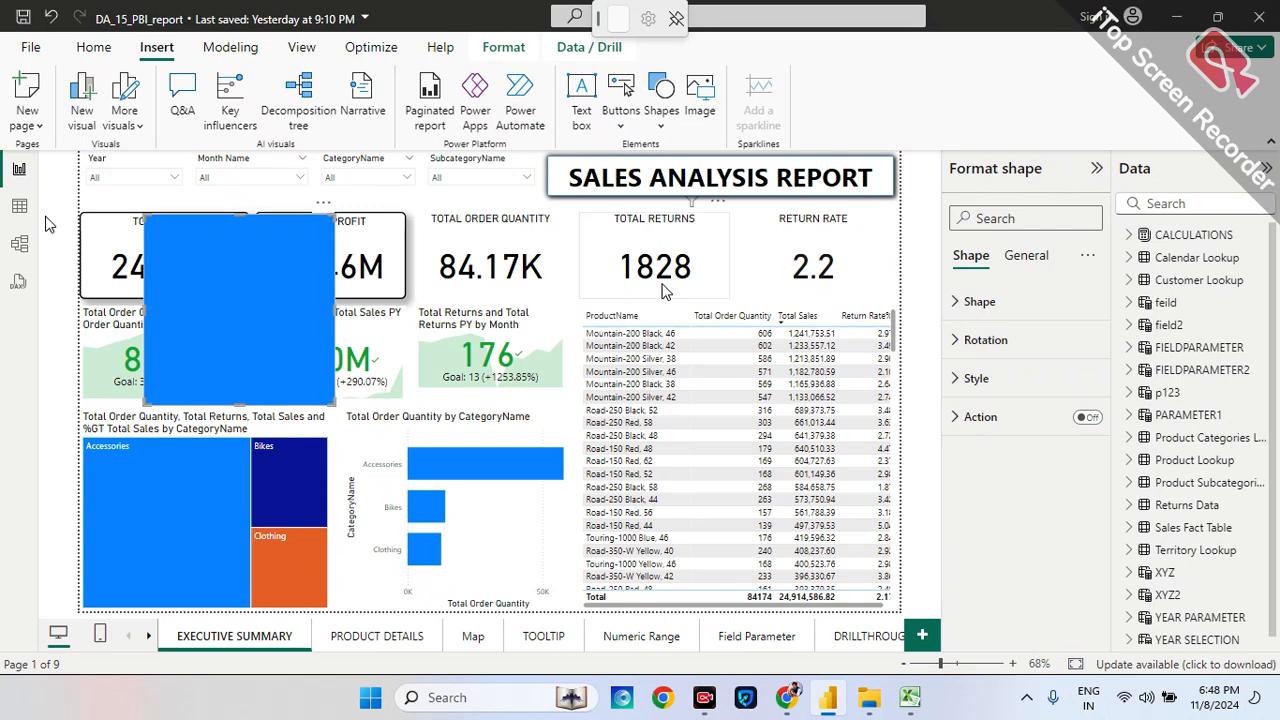
- Look through the rectangle's shape and rotation settings and set its fill color to white
click(957, 302)
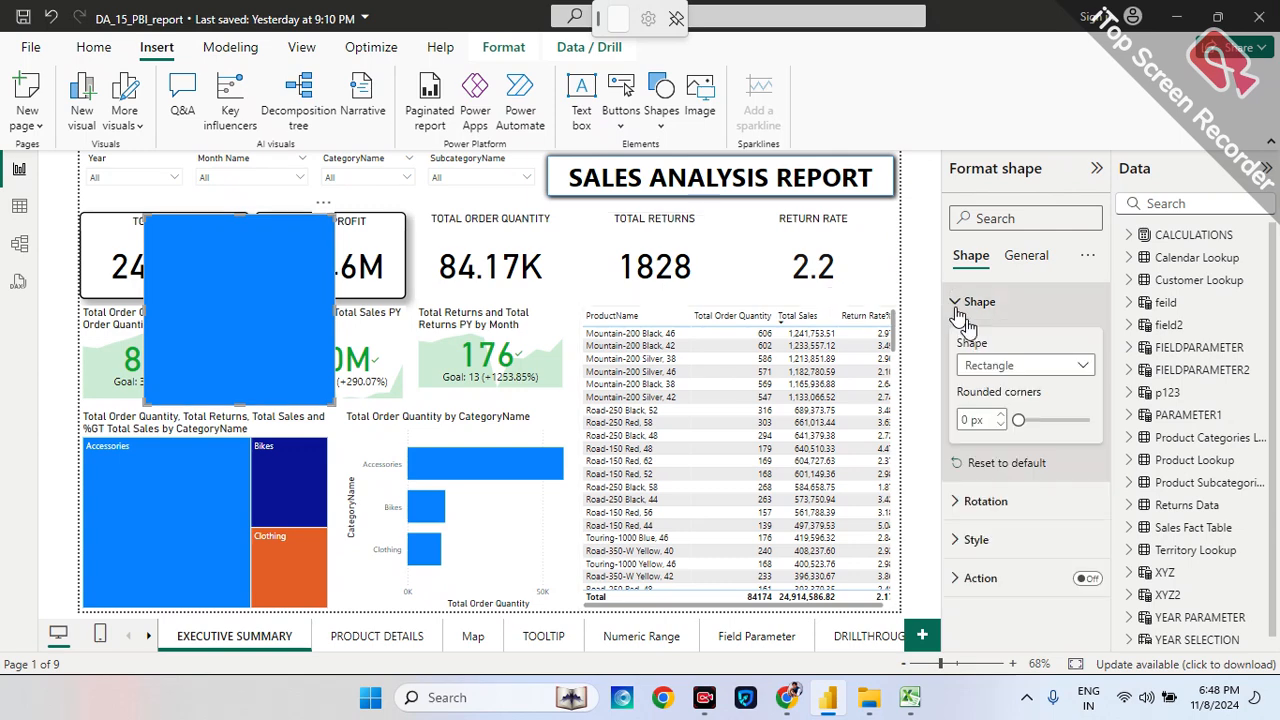
click(957, 303)
click(955, 341)
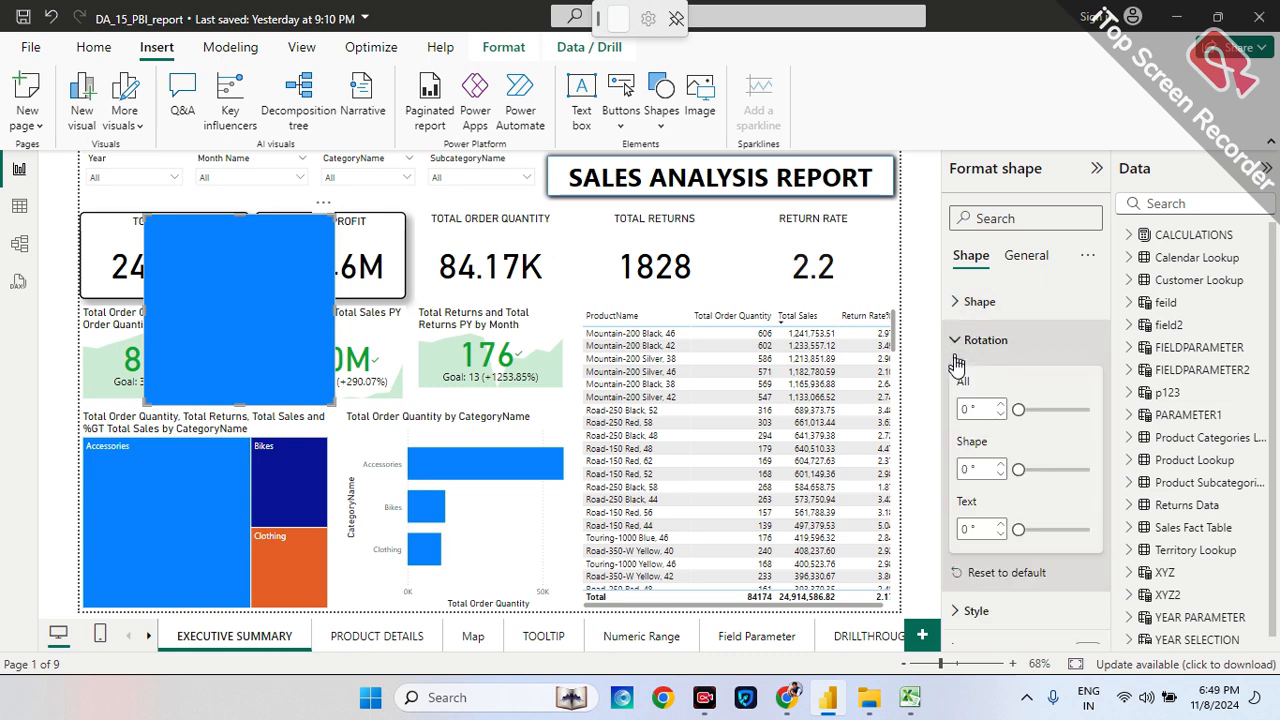
click(956, 345)
click(953, 380)
click(953, 382)
click(953, 385)
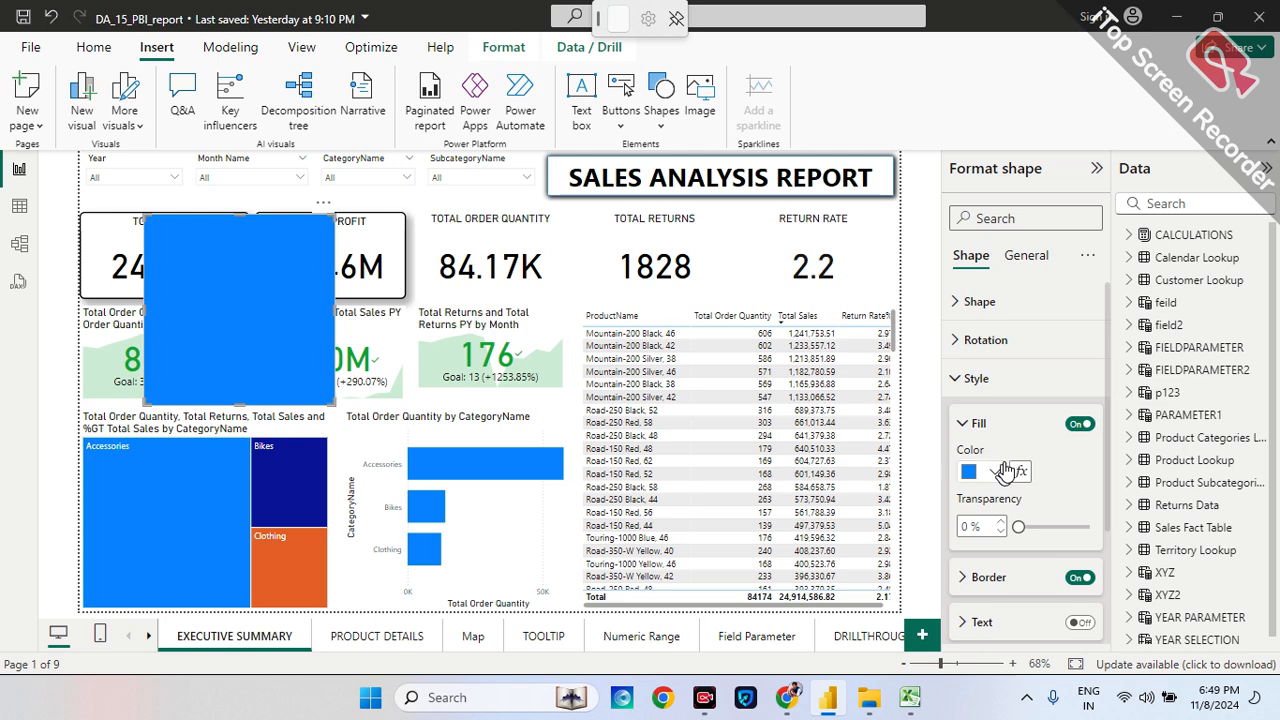
click(1001, 472)
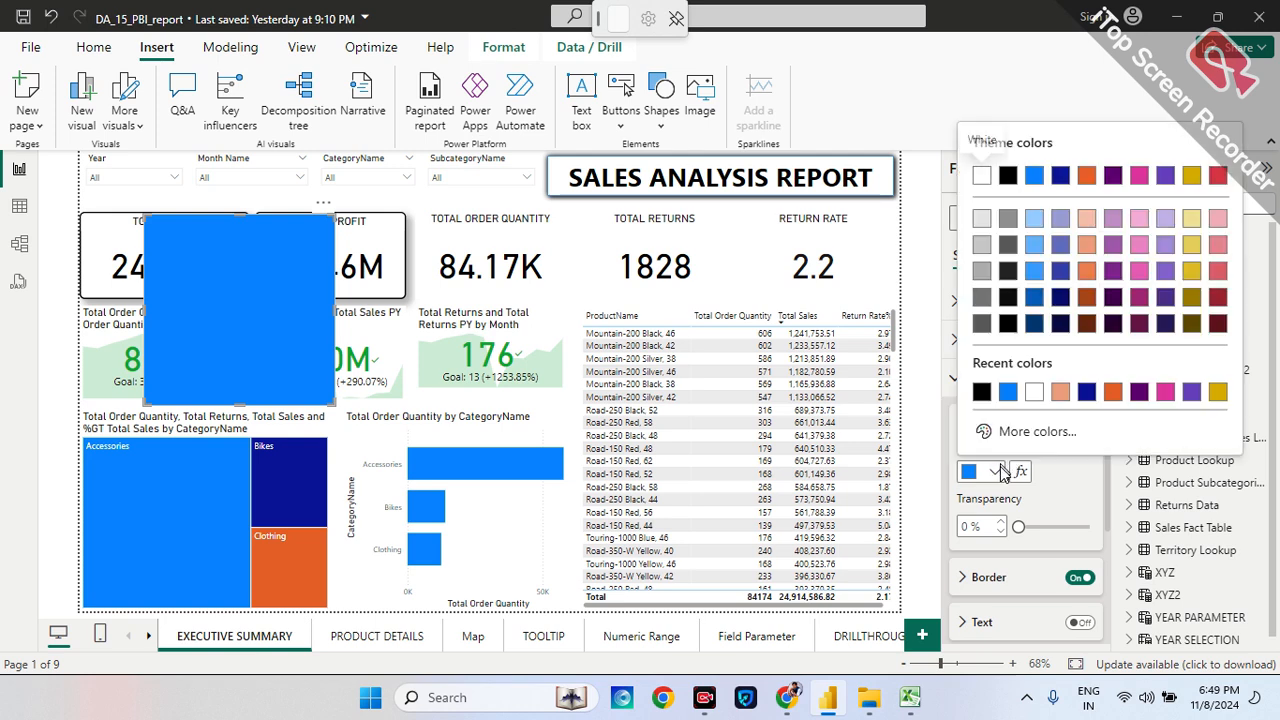
click(1034, 391)
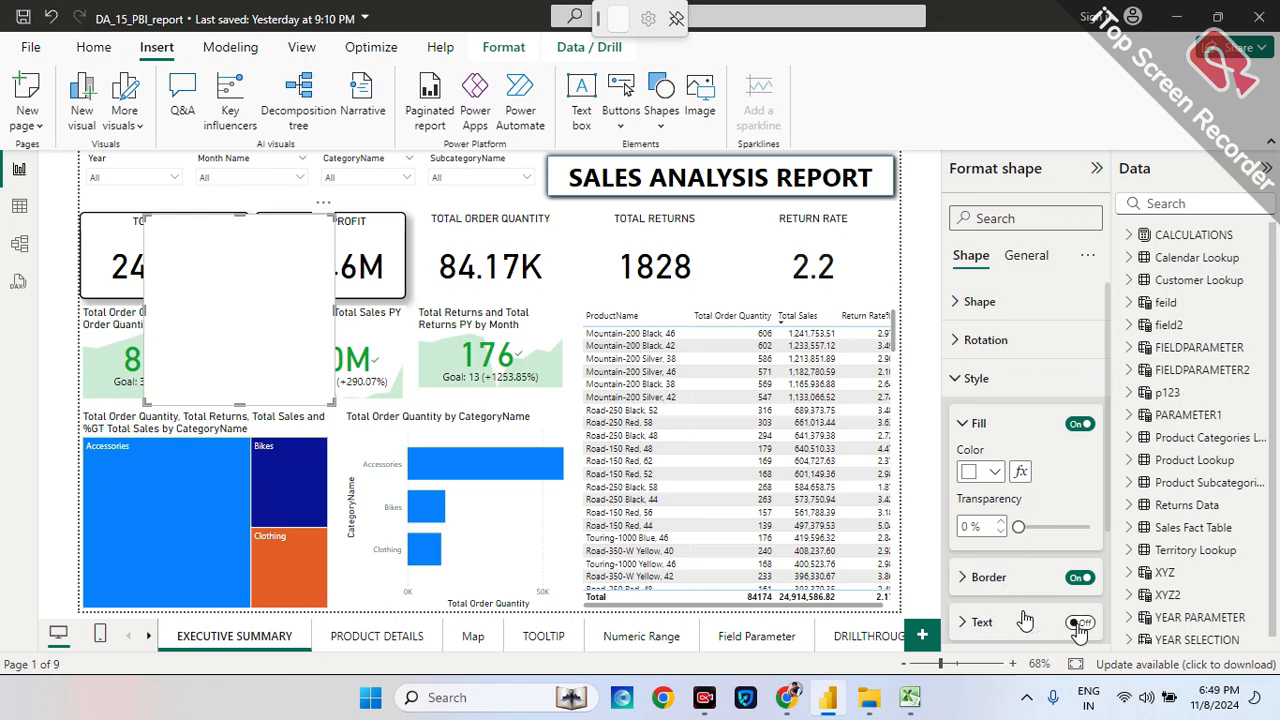
- Enable text on the rectangle and enter ICE CREAM SALES as its text
click(1079, 623)
click(972, 613)
scroll(975, 605, down, 3)
click(997, 465)
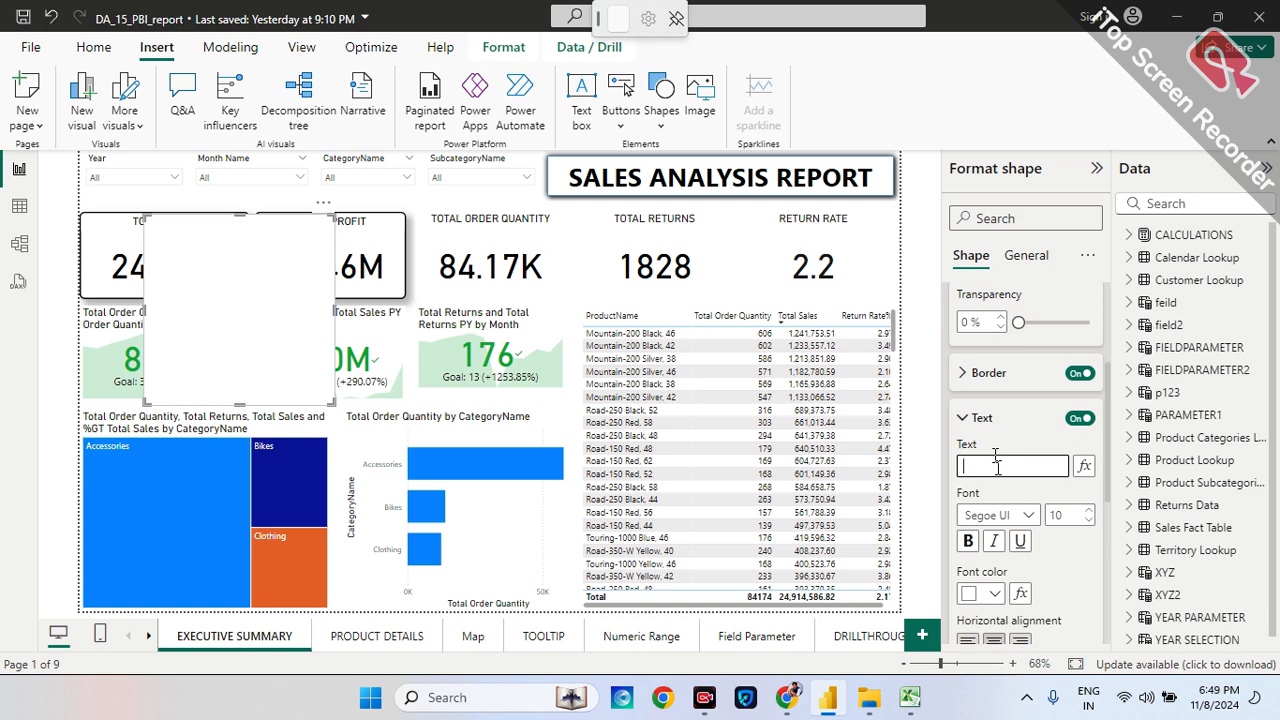
text(ICe)
key(BackSpace)
key(BackSpace)
text(e)
key(BackSpace)
text(E CReam)
key(BackSpace)
key(BackSpace)
text(am sales)
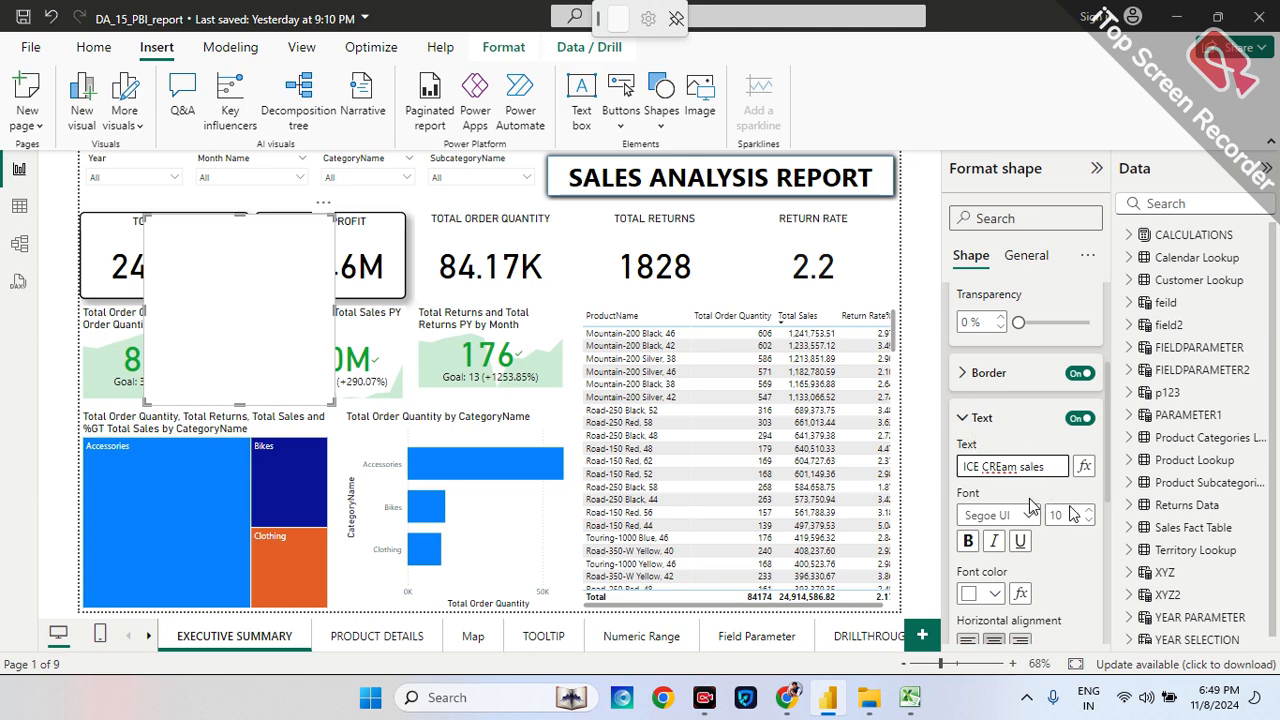
key(BackSpace)
key(BackSpace)
key(BackSpace)
key(BackSpace)
key(BackSpace)
key(BackSpace)
key(BackSpace)
key(BackSpace)
text(EAM SALES)
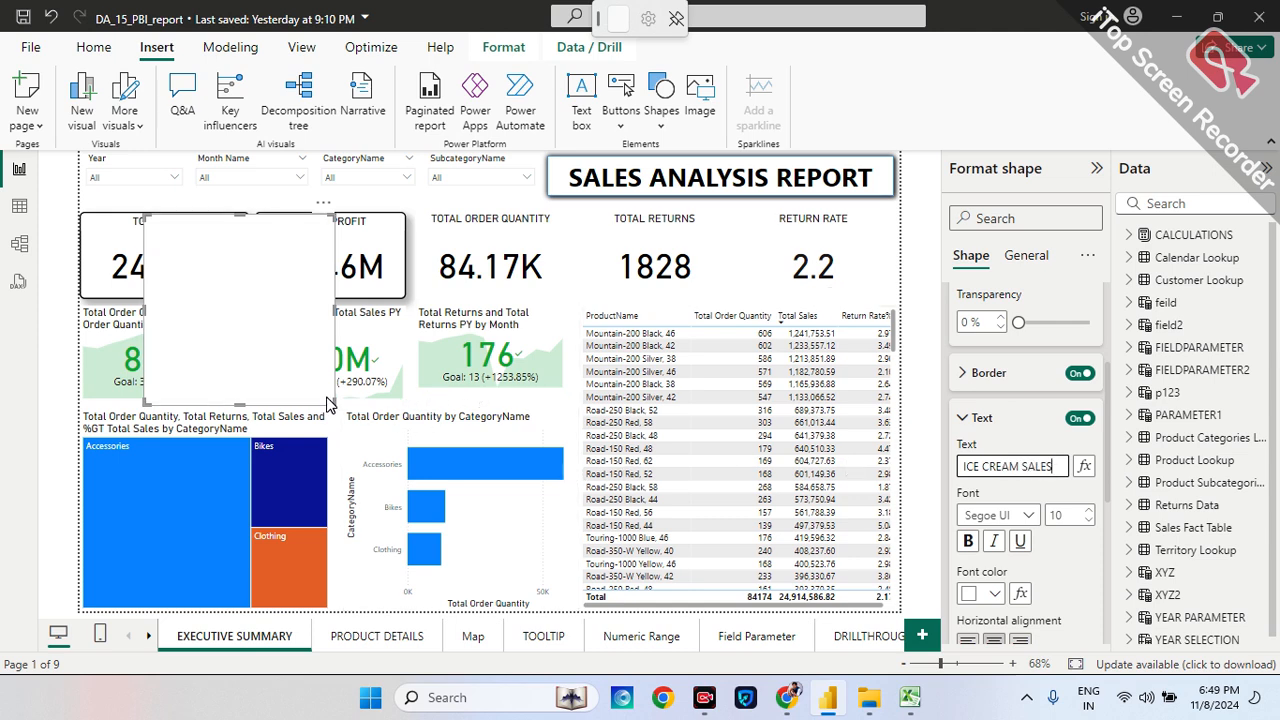
- Reduce the rectangle's height to a banner above the sales and profit cards and set its font color to black
drag(234, 403, 240, 272)
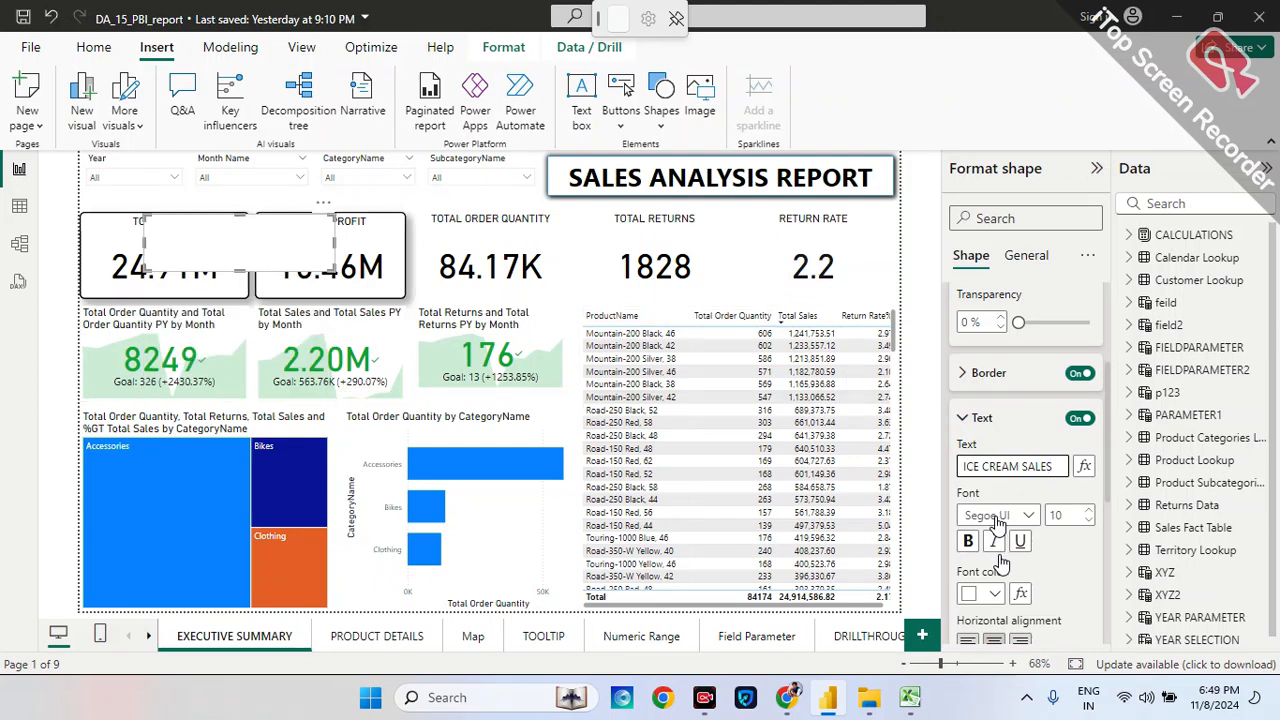
click(995, 593)
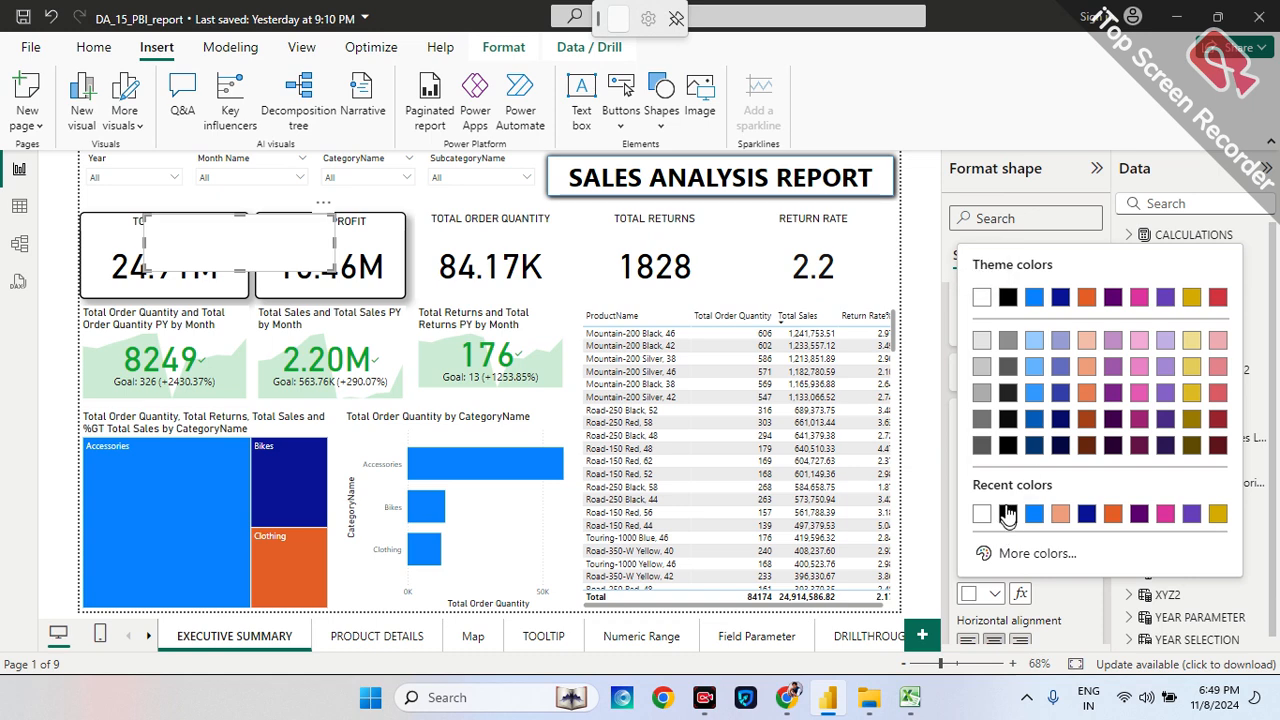
click(1008, 513)
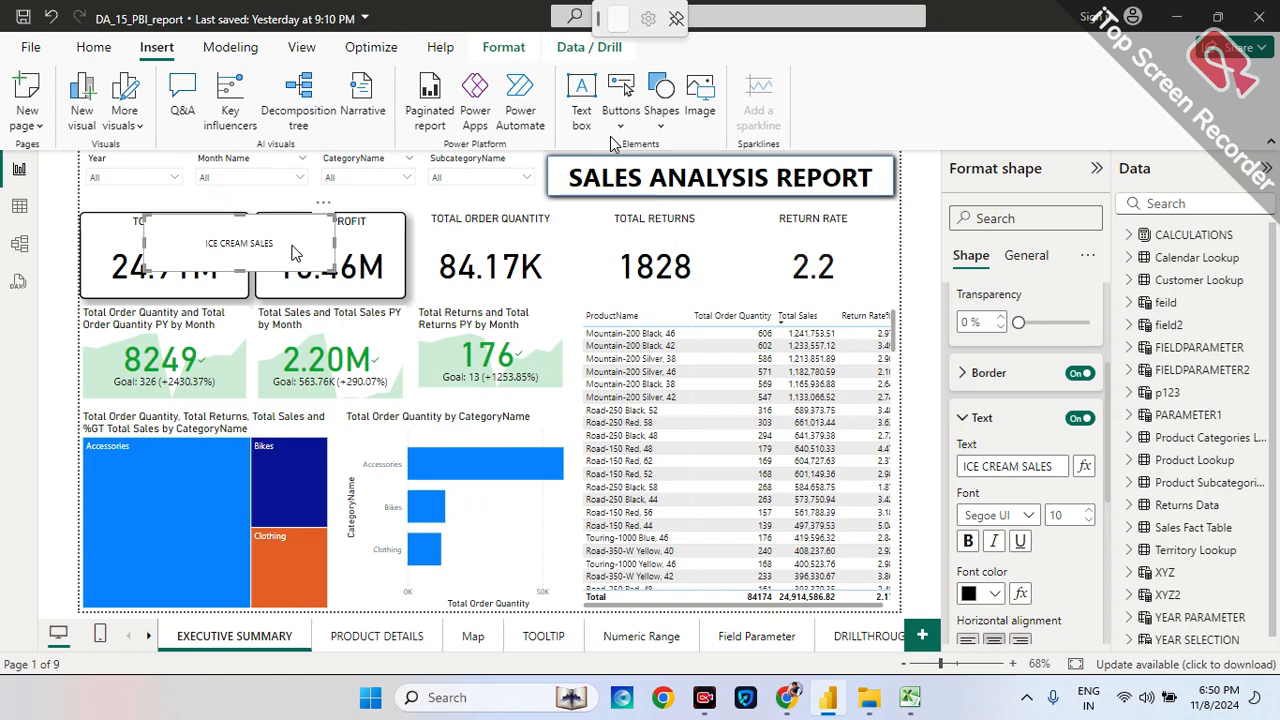
- Delete the ICE CREAM SALES shape from the report page
key(Delete)
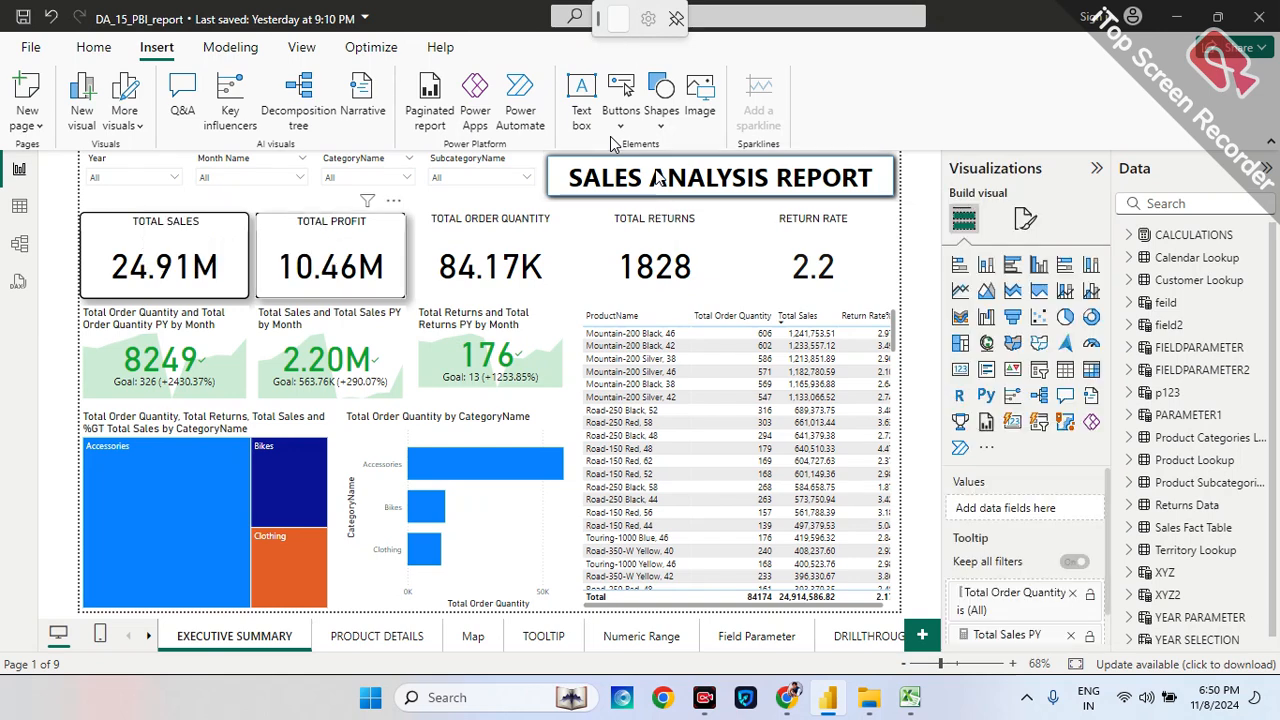